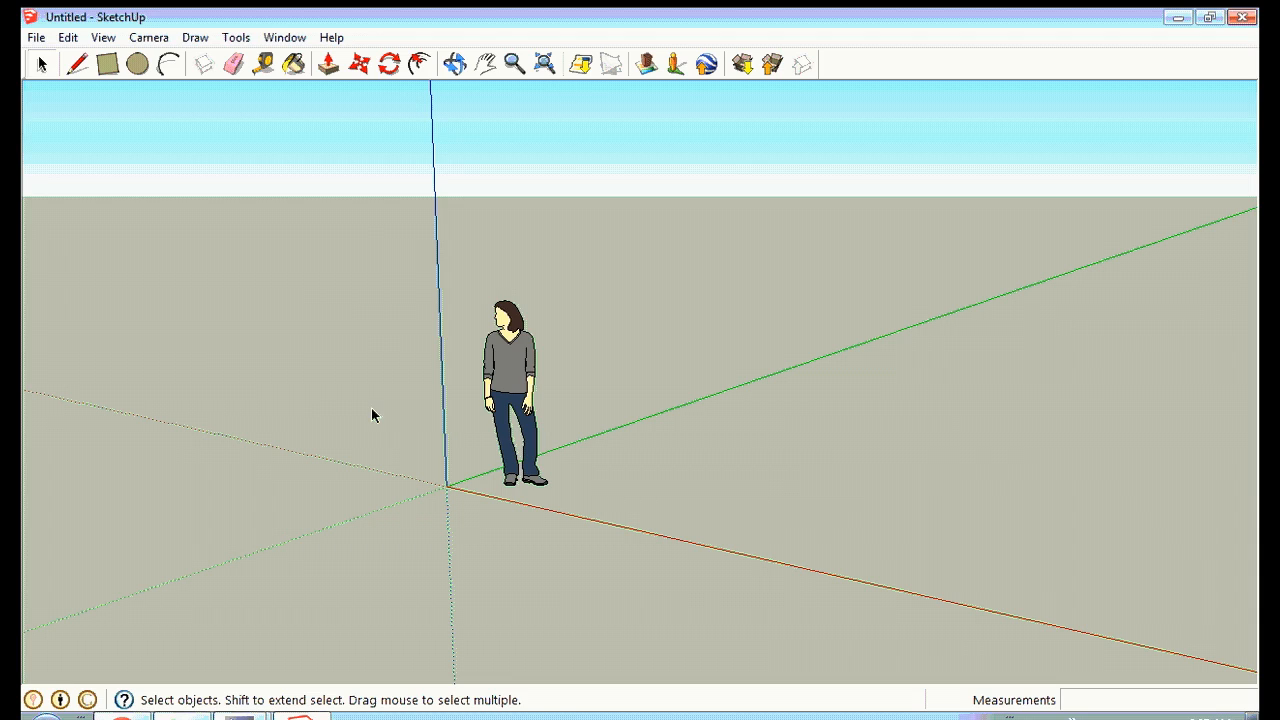
Switch to the browser and examine the HouseBuilder plugin's download and installation details on the Ruby Library Depot page.
{"action": "left_click", "coordinate": [137, 716]}
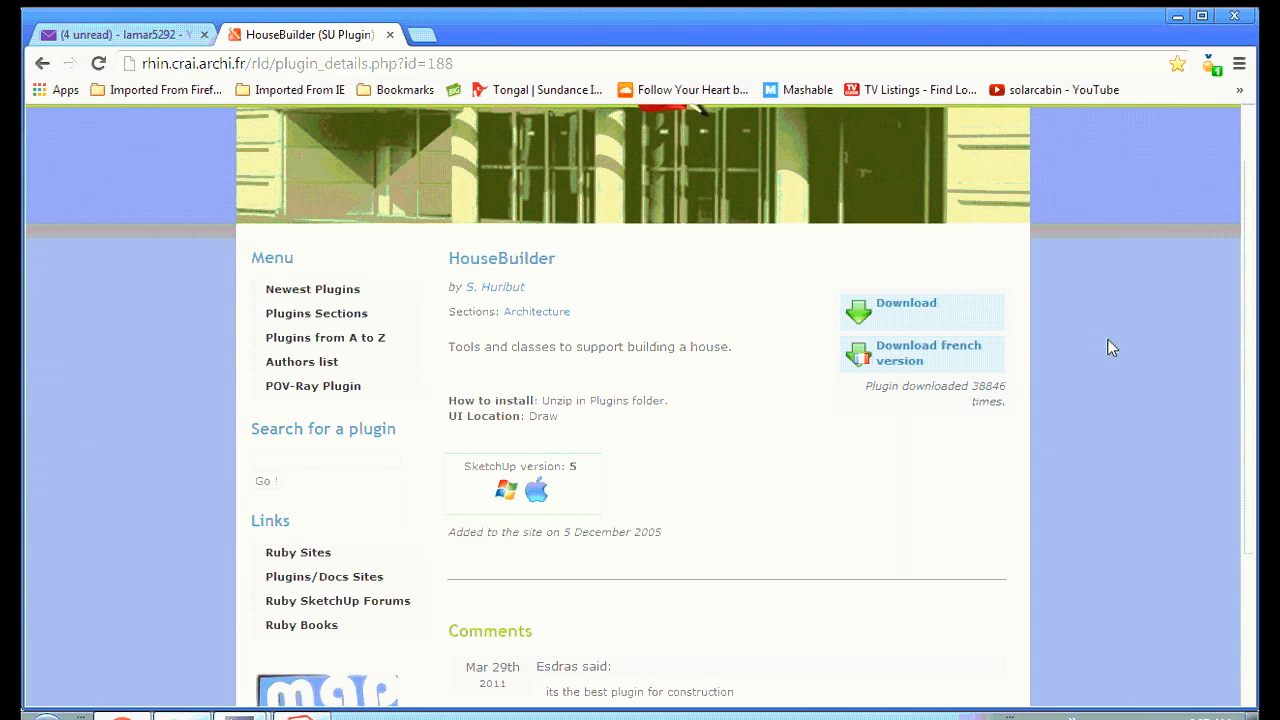
{"action": "left_click_drag", "start_coordinate": [1251, 400], "coordinate": [1252, 290]}
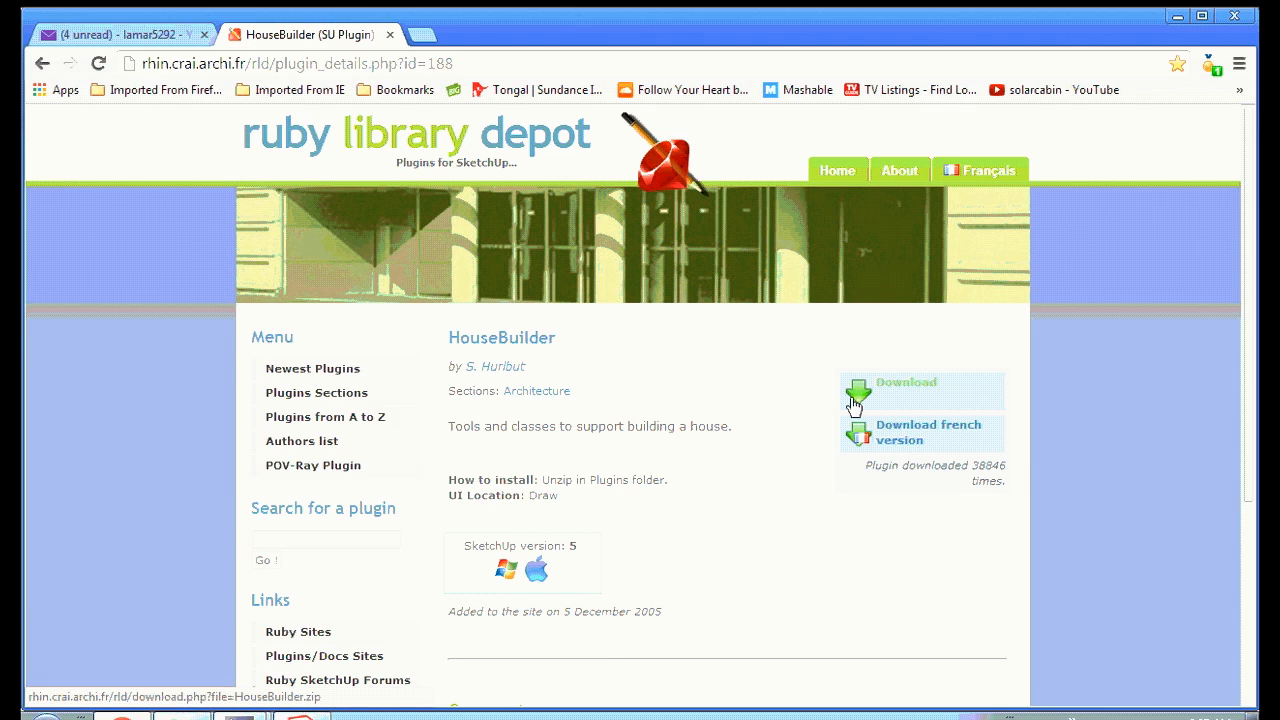
{"action": "left_click", "coordinate": [1177, 16]}
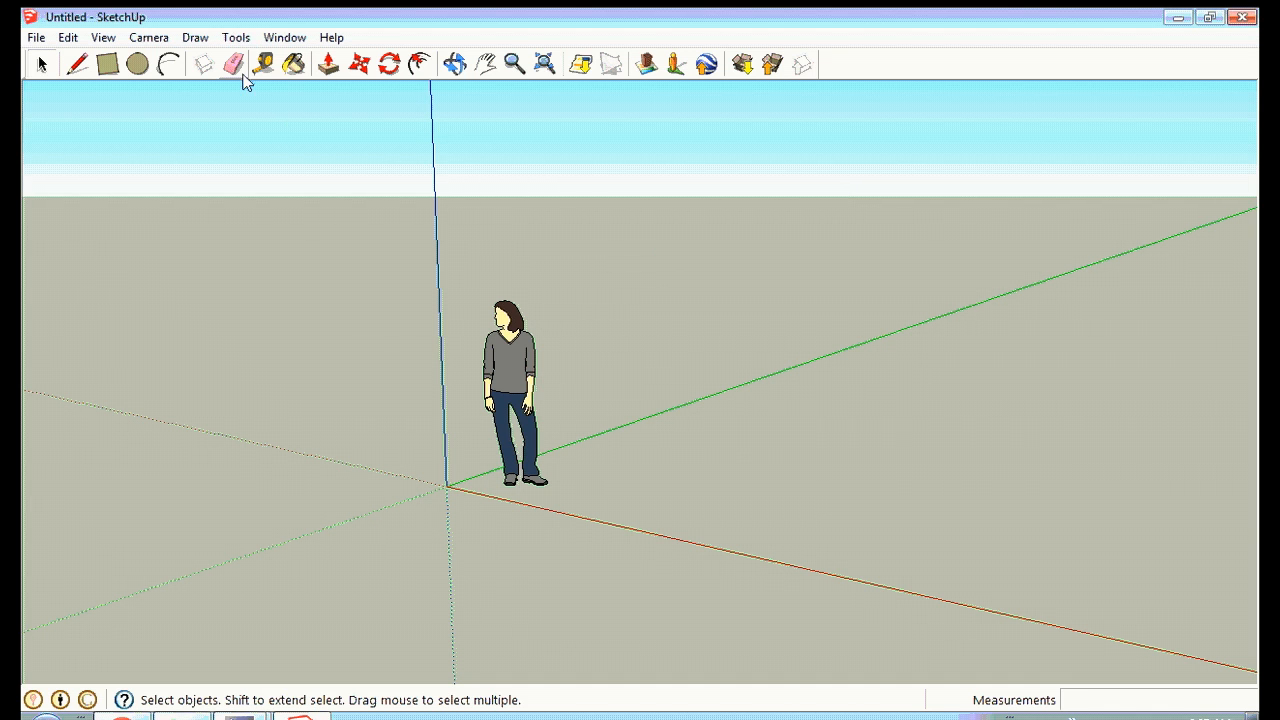
Return to SketchUp and check that House Builder is listed among the drawing commands.
{"action": "left_click", "coordinate": [195, 38]}
{"action": "mouse_move", "coordinate": [242, 201]}
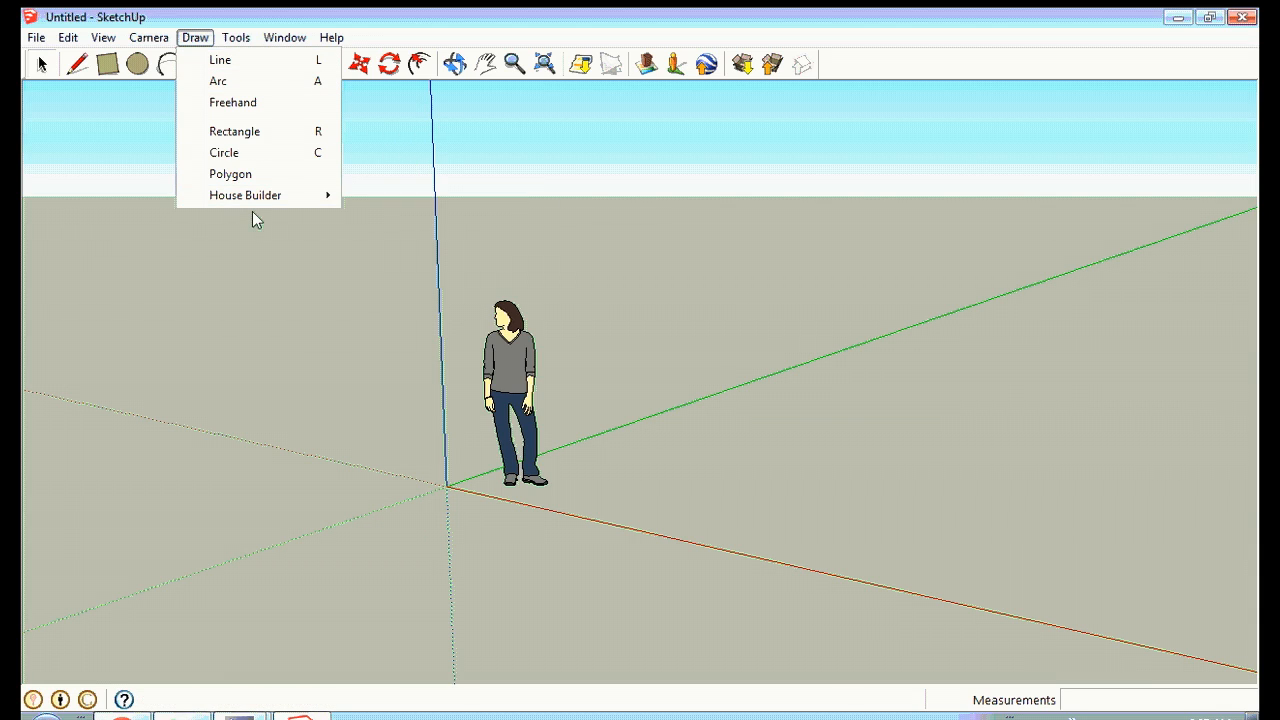
{"action": "left_click", "coordinate": [282, 312]}
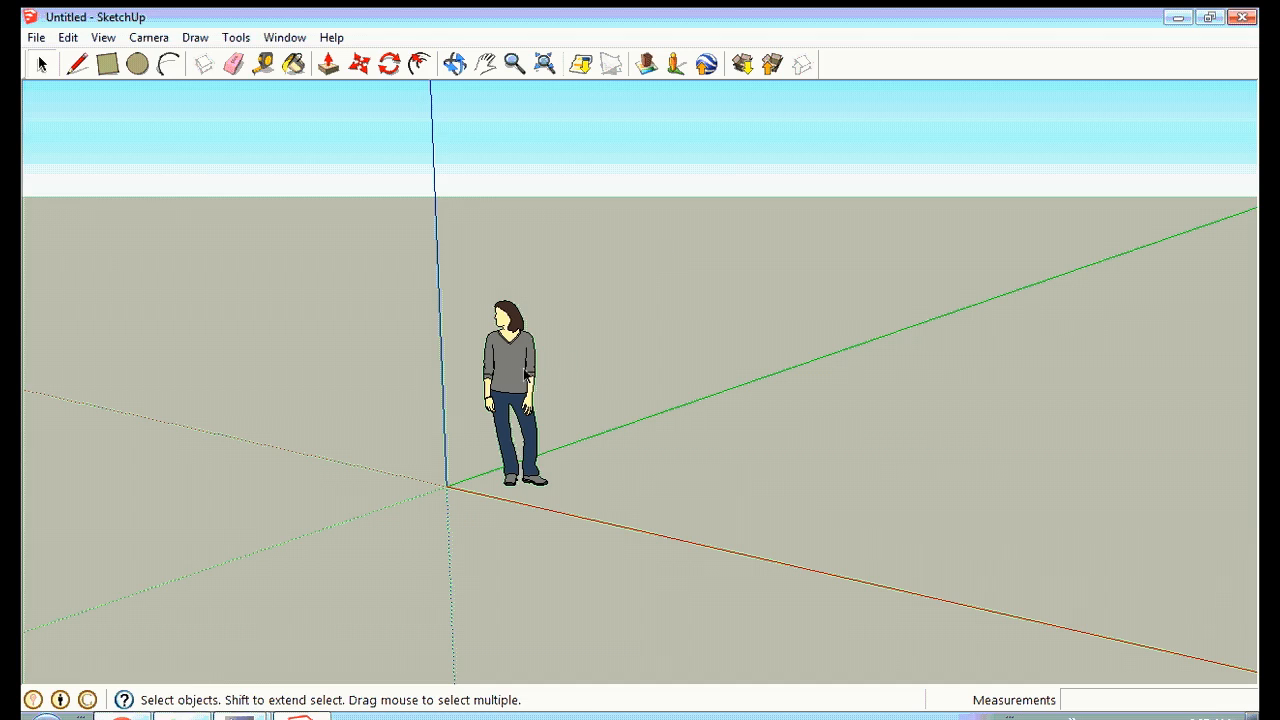
Delete the default human figure from the model.
{"action": "left_click", "coordinate": [517, 379]}
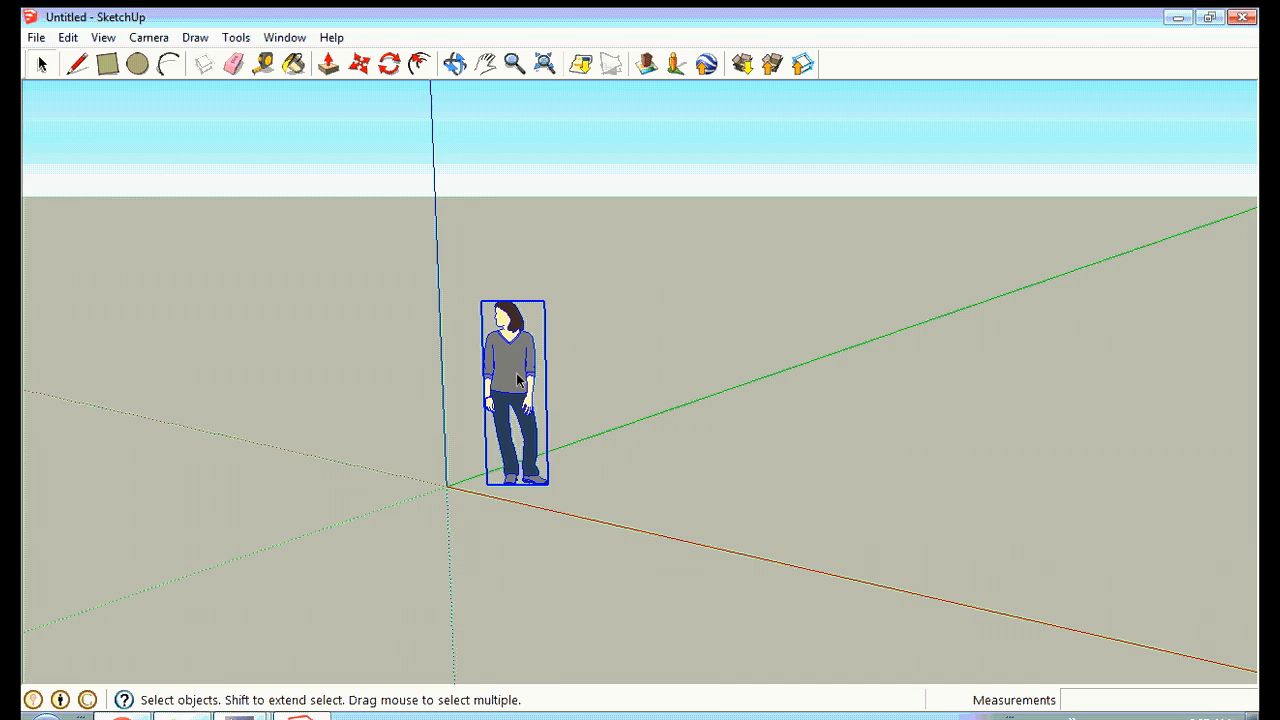
{"action": "key", "text": "Delete"}
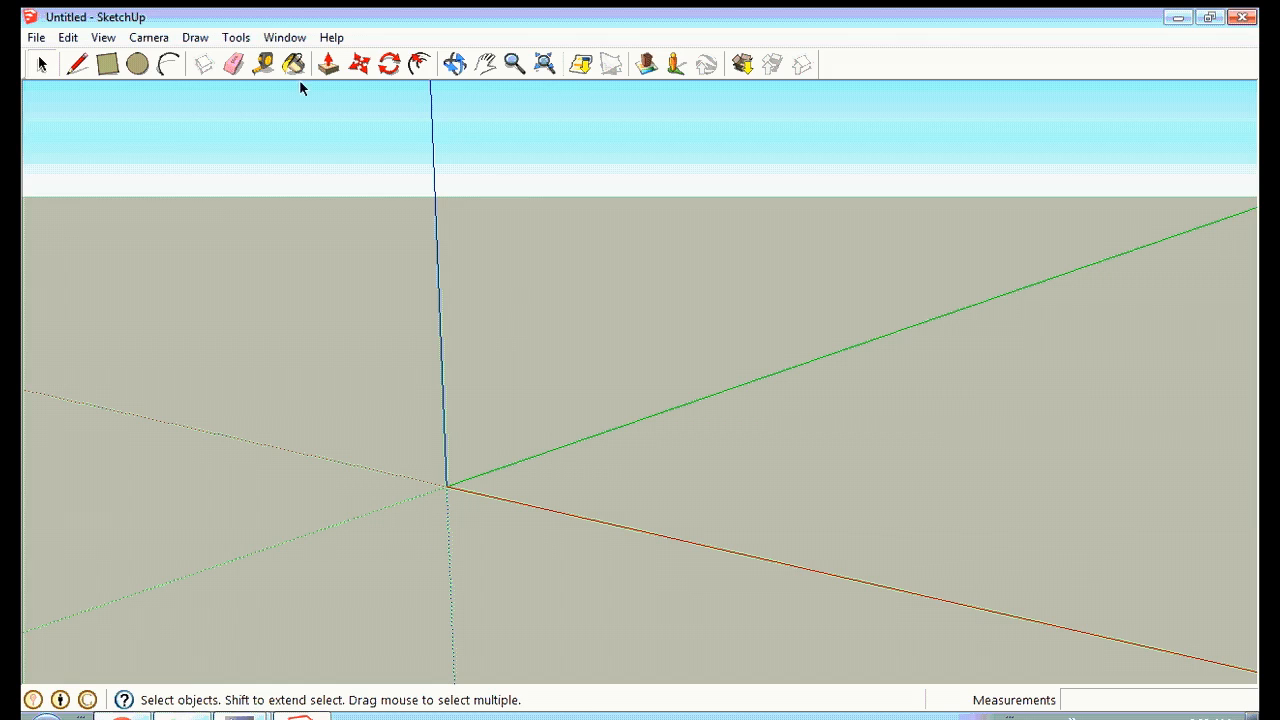
Start the House Builder Floor Tool with 2x6 lumber and a joist spacing of 16.
{"action": "left_click", "coordinate": [195, 40]}
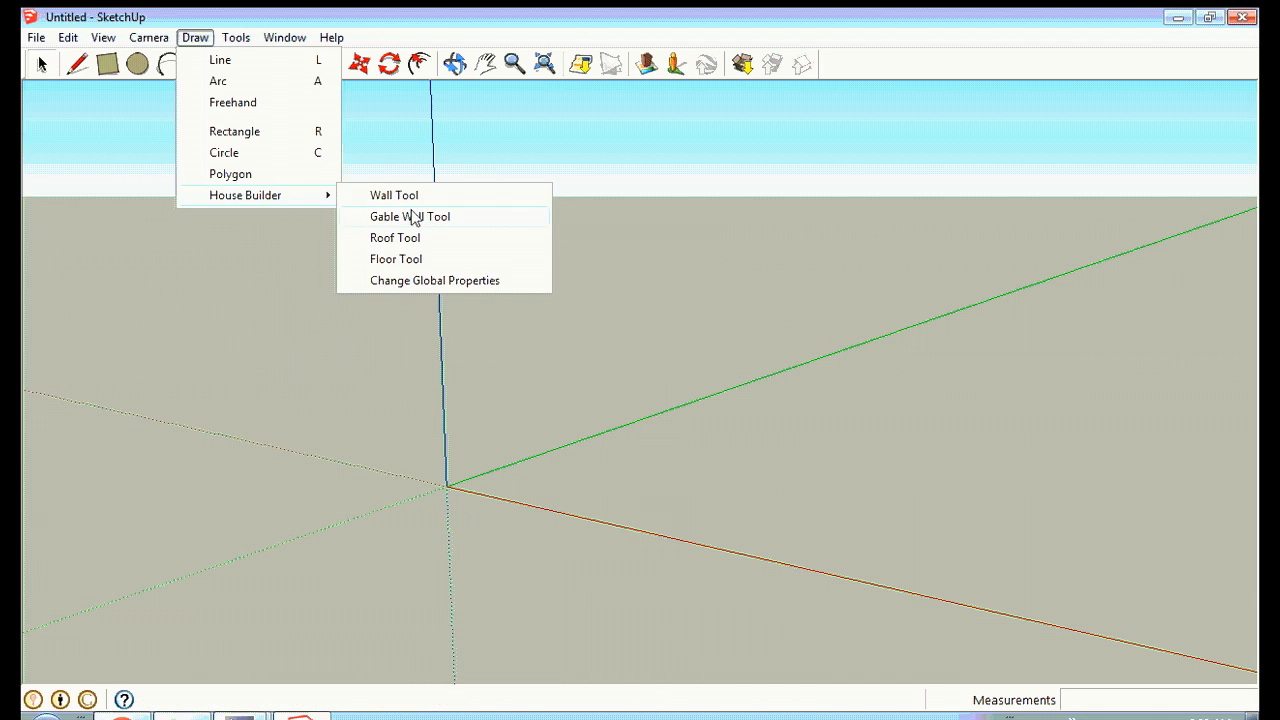
{"action": "left_click", "coordinate": [413, 263]}
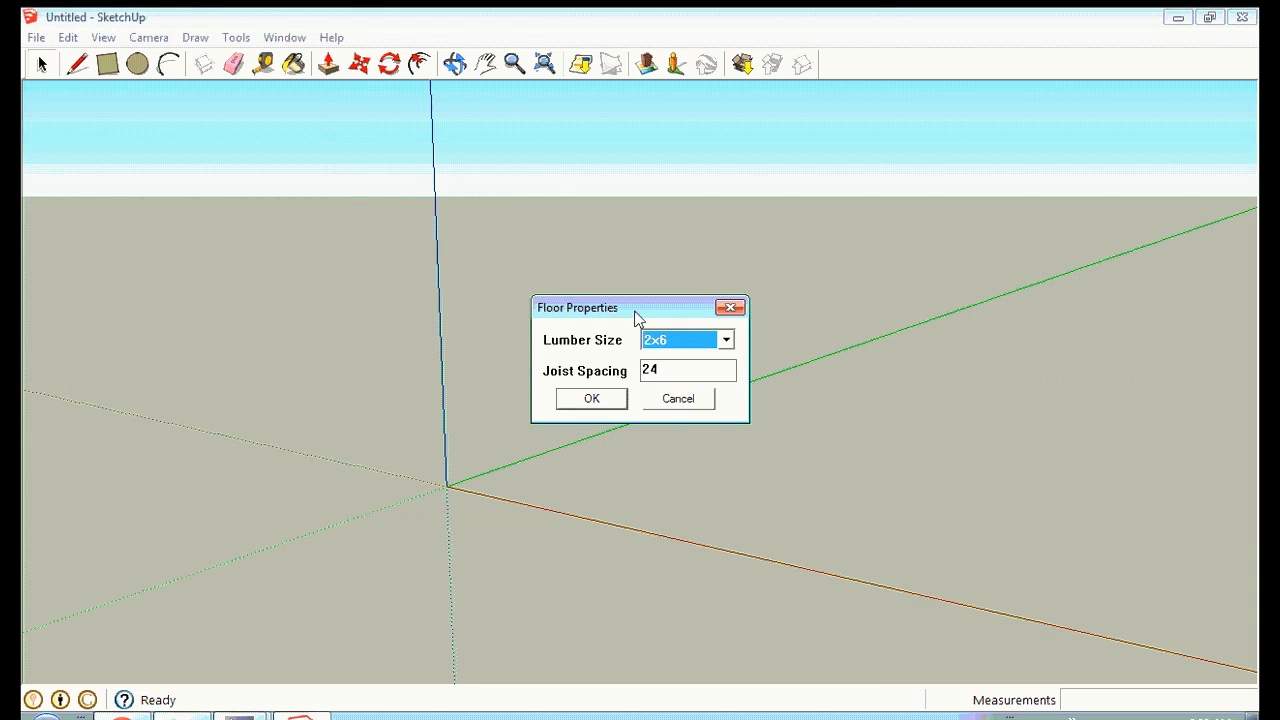
{"action": "left_click", "coordinate": [726, 341]}
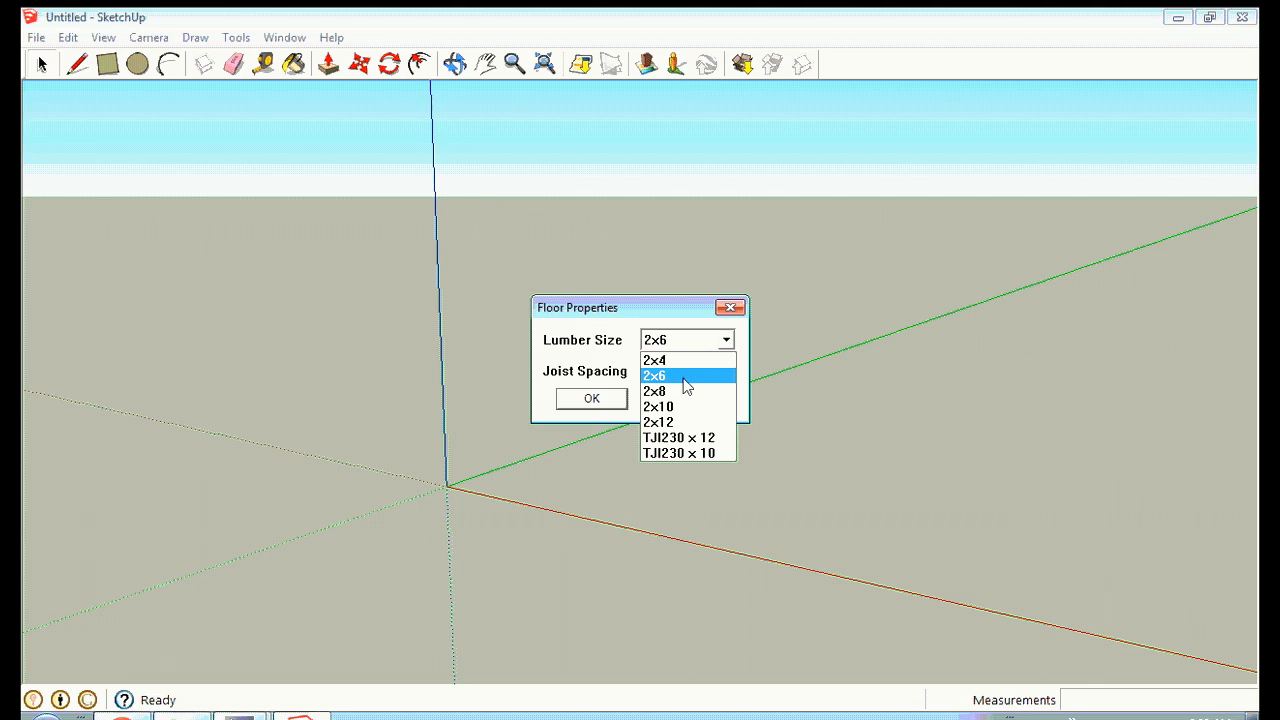
{"action": "left_click", "coordinate": [630, 320]}
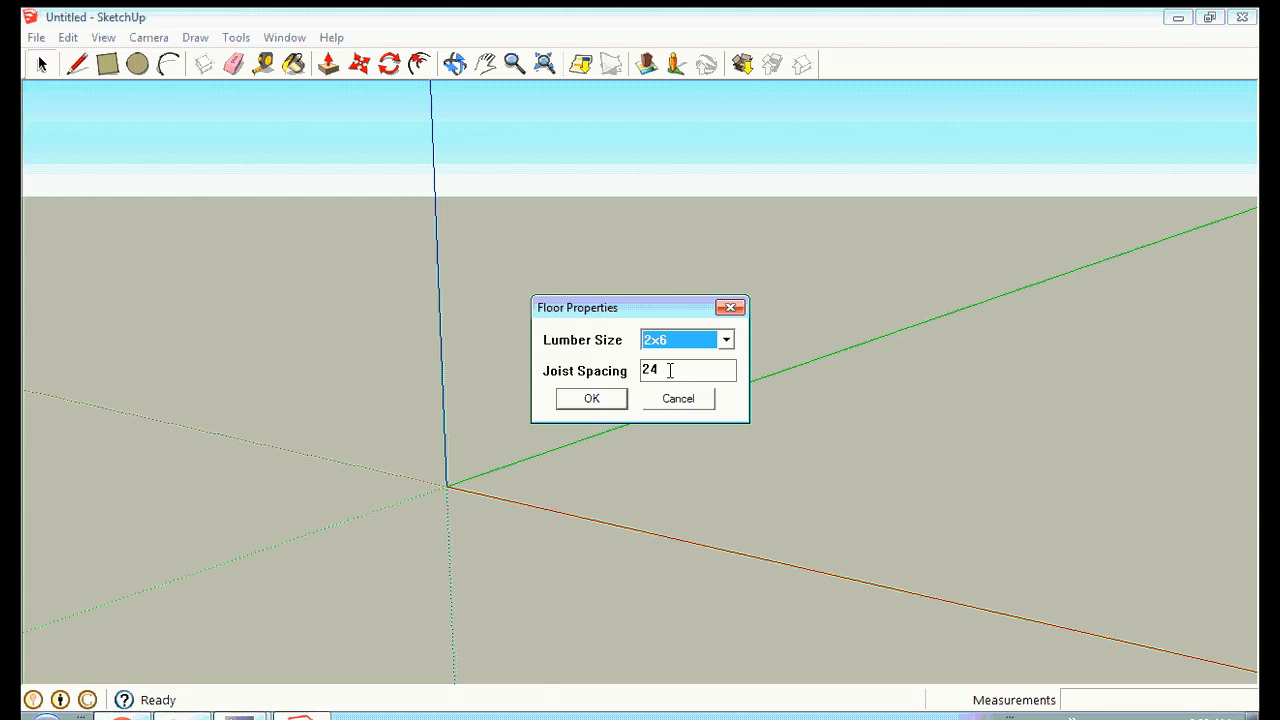
{"action": "left_click_drag", "start_coordinate": [670, 370], "coordinate": [645, 371]}
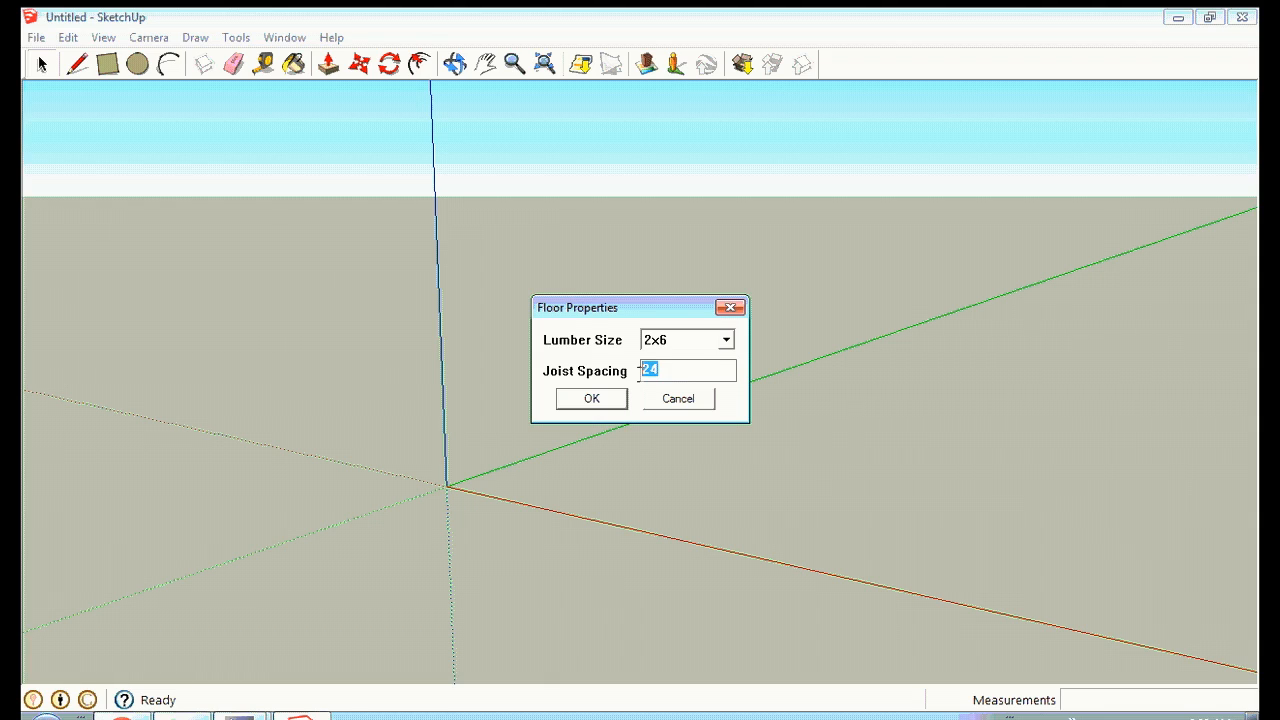
{"action": "type", "text": "16"}
{"action": "left_click", "coordinate": [602, 401]}
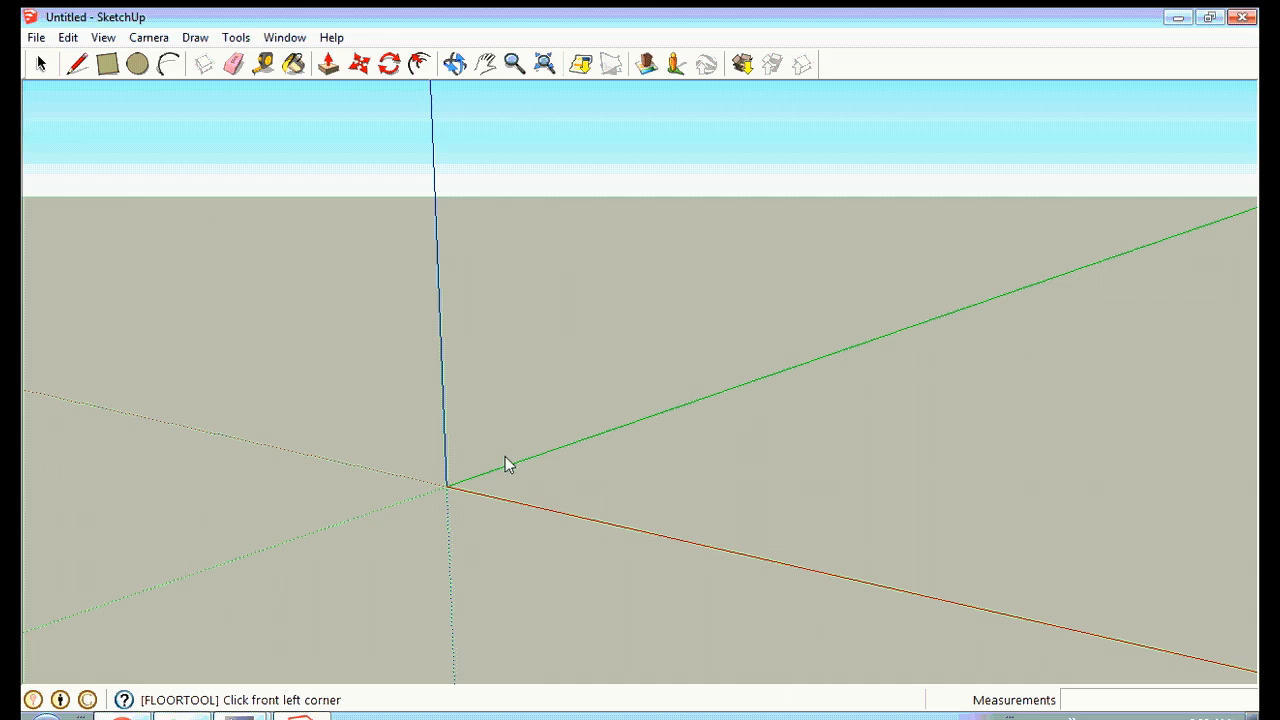
Place a rectangular floor joist layout from the origin, with its front edge along the red axis and its depth along the green axis.
{"action": "left_click", "coordinate": [449, 490]}
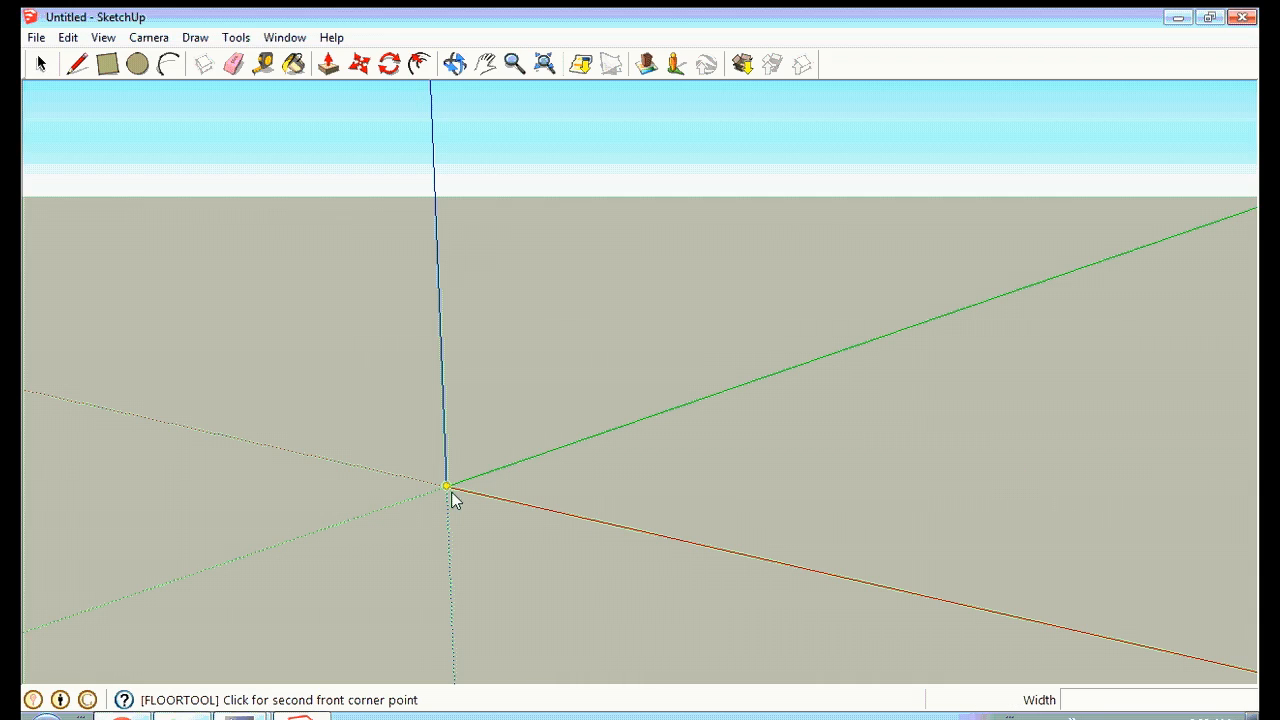
{"action": "left_click", "coordinate": [676, 412]}
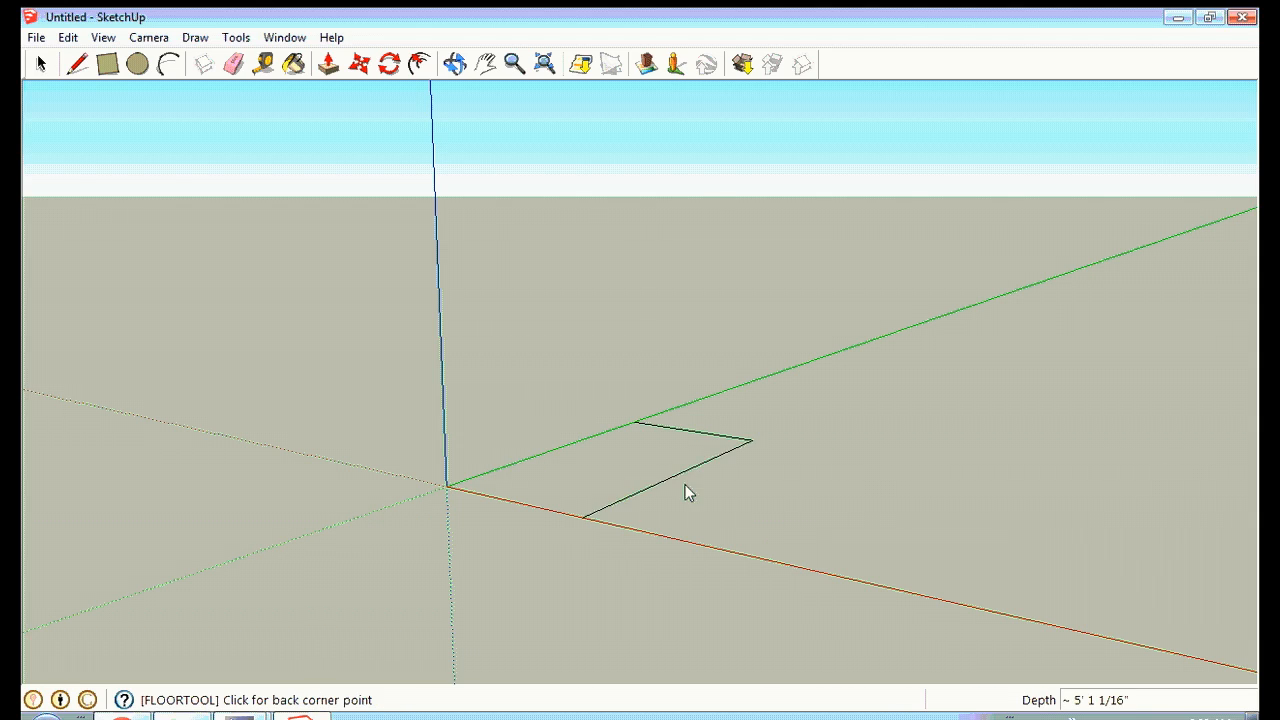
{"action": "left_click", "coordinate": [903, 573]}
{"action": "left_click", "coordinate": [456, 63]}
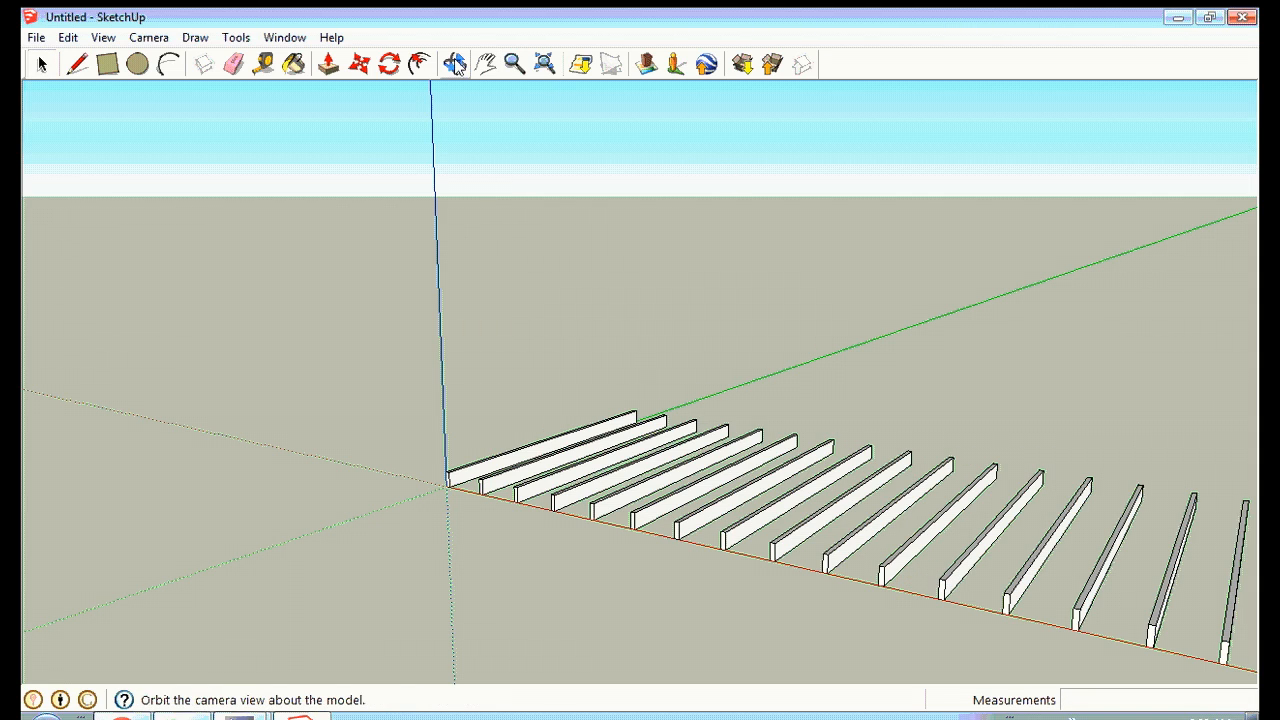
{"action": "left_click_drag", "start_coordinate": [709, 460], "coordinate": [1065, 586]}
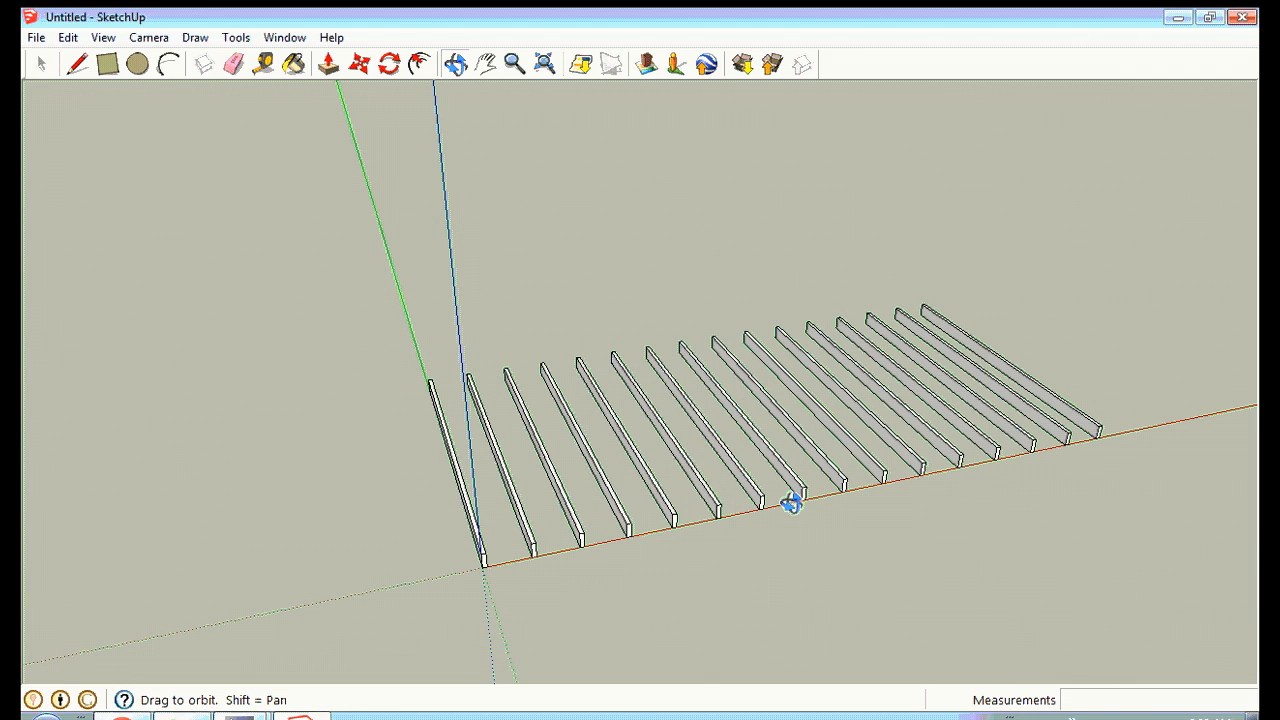
{"action": "left_click_drag", "start_coordinate": [1063, 483], "coordinate": [665, 408]}
{"action": "left_click_drag", "start_coordinate": [935, 598], "coordinate": [583, 516]}
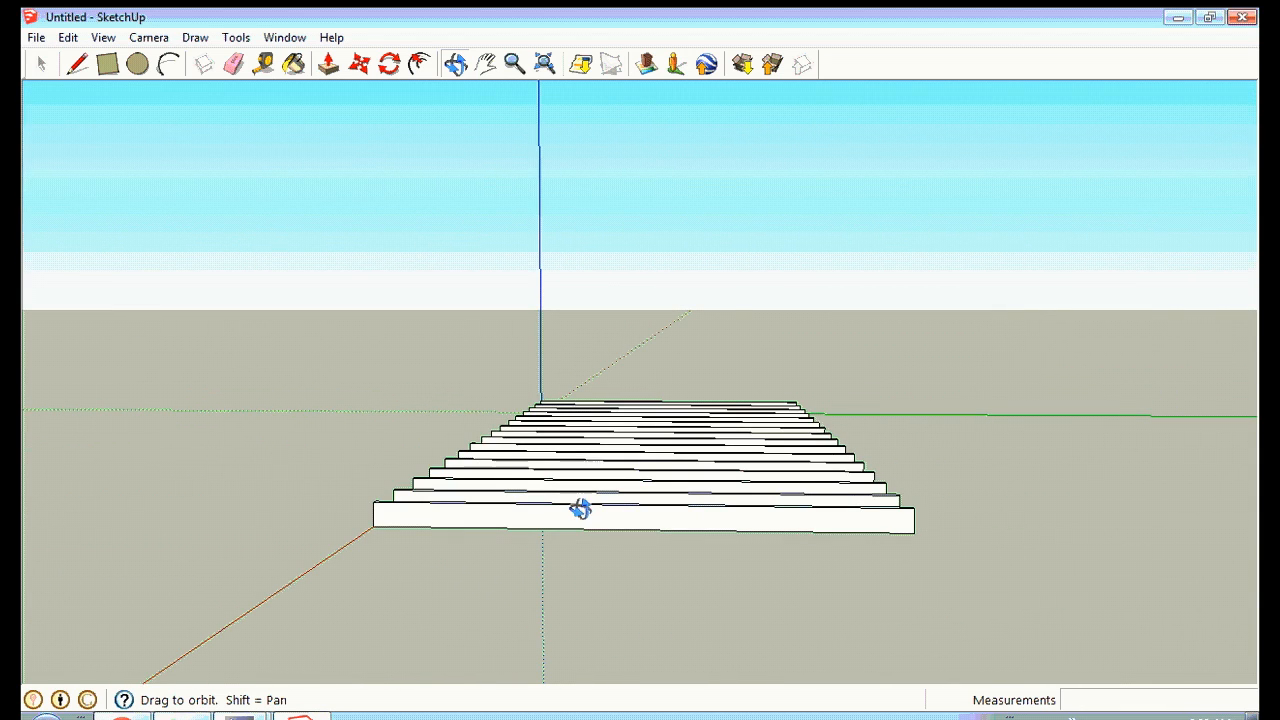
{"action": "left_click", "coordinate": [515, 66]}
{"action": "left_click_drag", "start_coordinate": [408, 470], "coordinate": [636, 289]}
{"action": "left_click", "coordinate": [487, 70]}
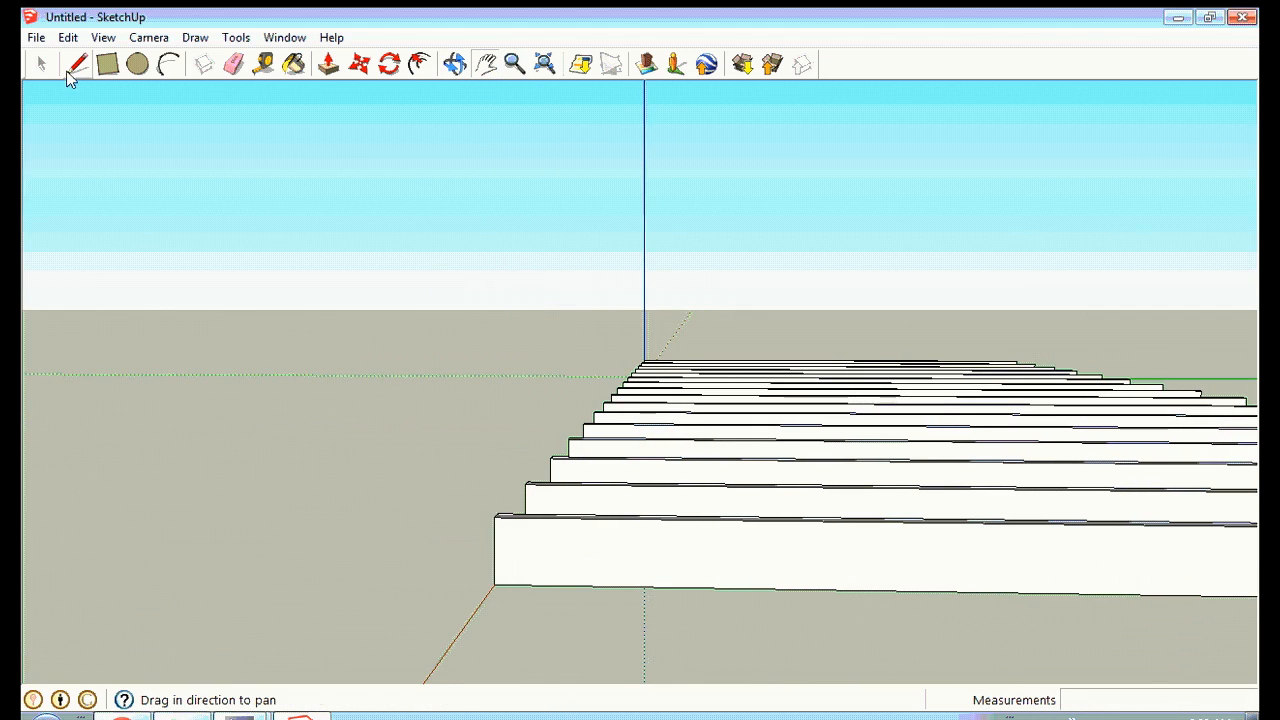
{"action": "left_click", "coordinate": [77, 64]}
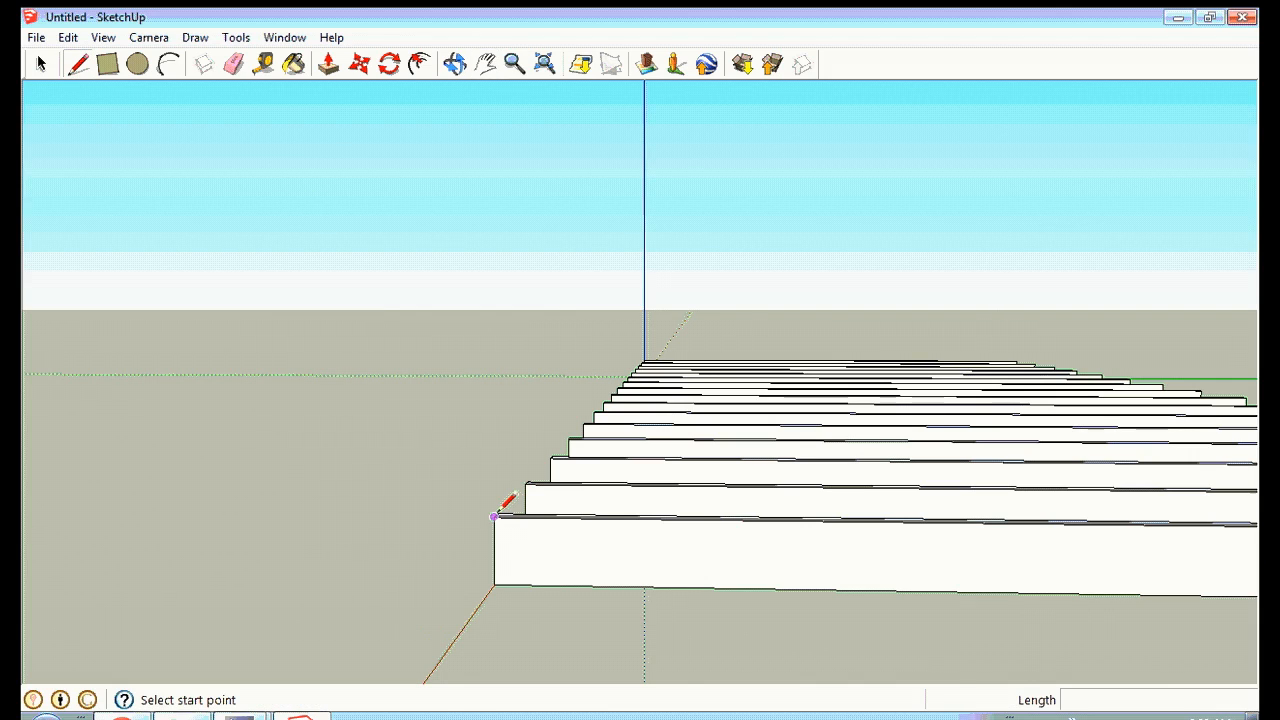
{"action": "left_click_drag", "start_coordinate": [494, 516], "coordinate": [466, 516]}
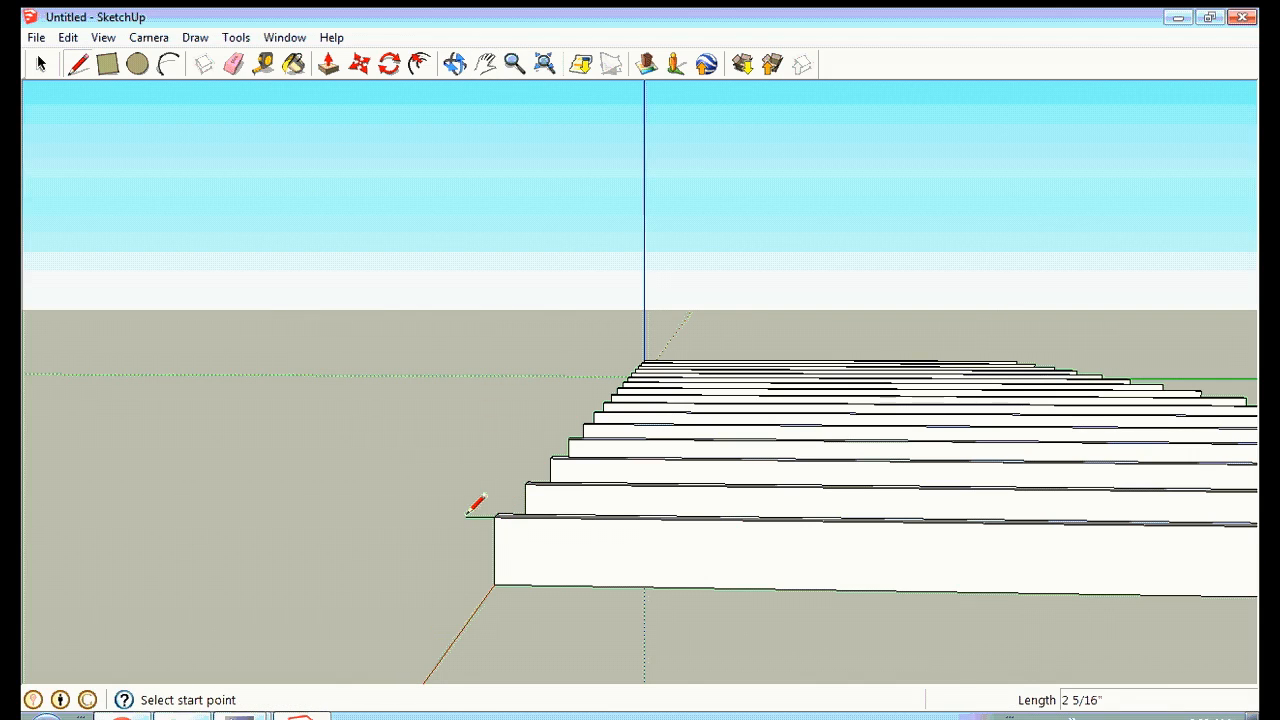
{"action": "left_click", "coordinate": [68, 37]}
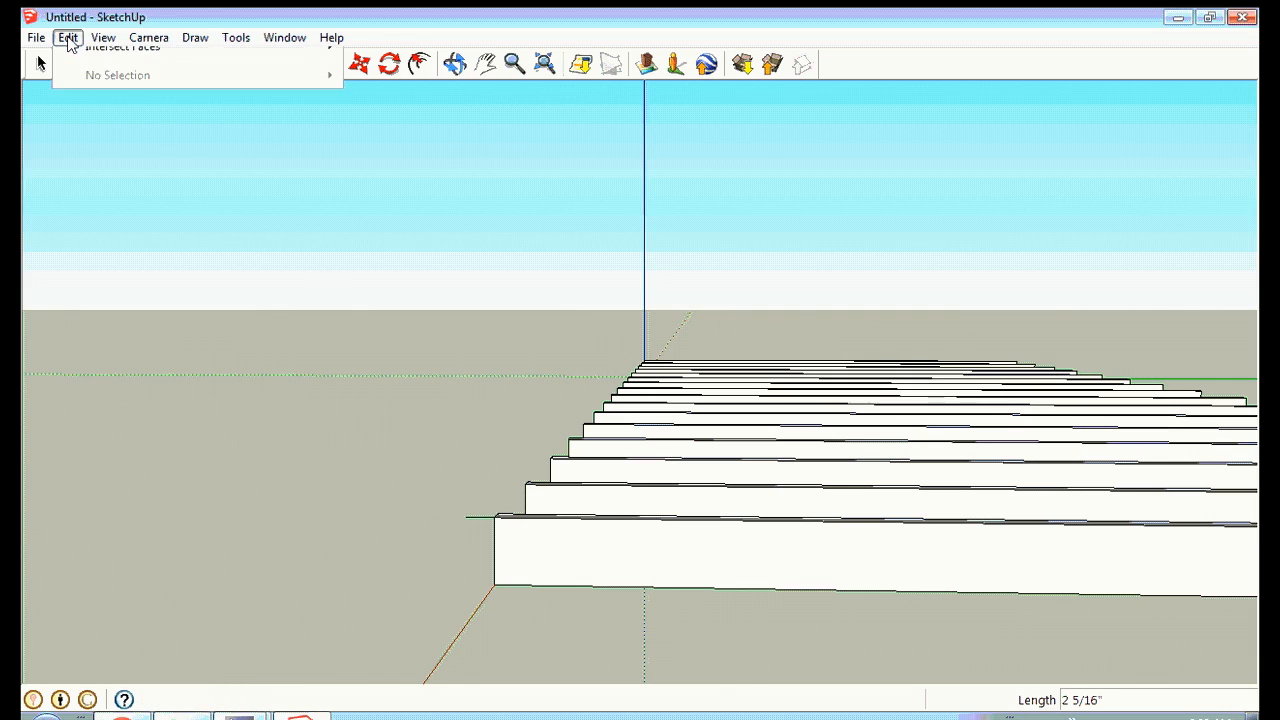
{"action": "left_click", "coordinate": [108, 60]}
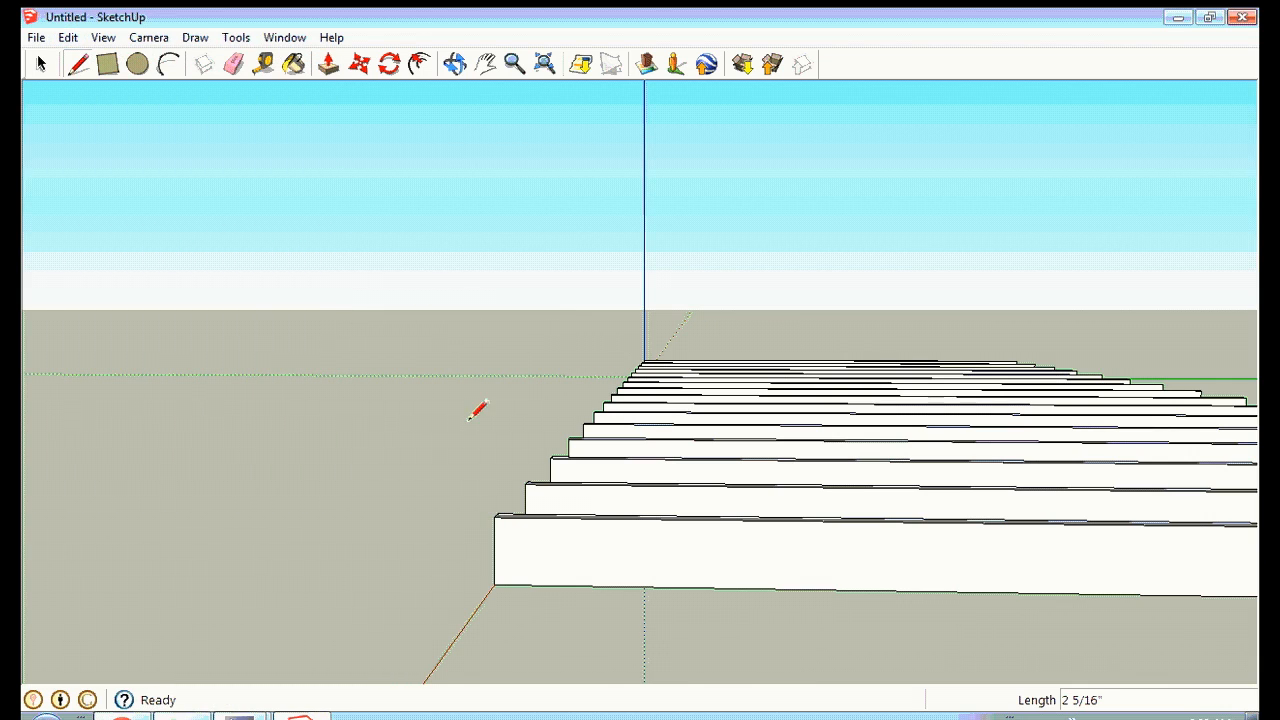
Draw a 1.5" line outward from the end joist's upper corner and a rectangle from its tip to the joist's lower corner.
{"action": "left_click", "coordinate": [494, 516]}
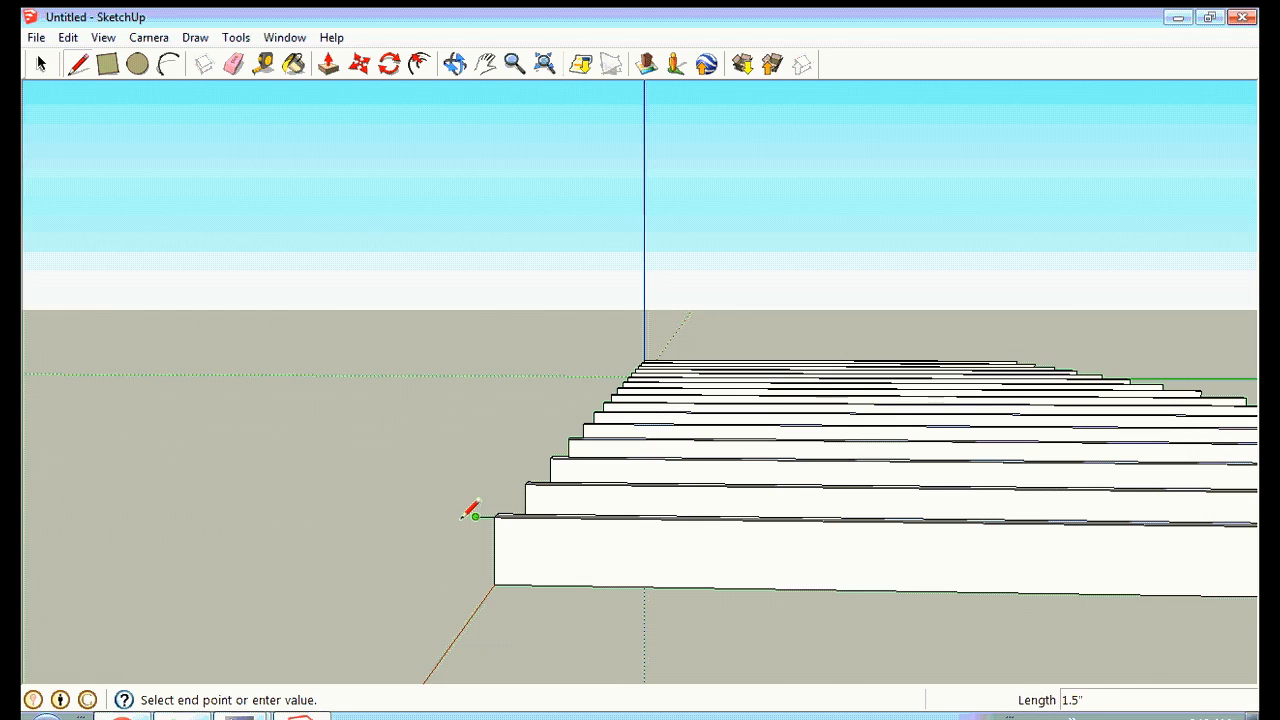
{"action": "left_click", "coordinate": [104, 68]}
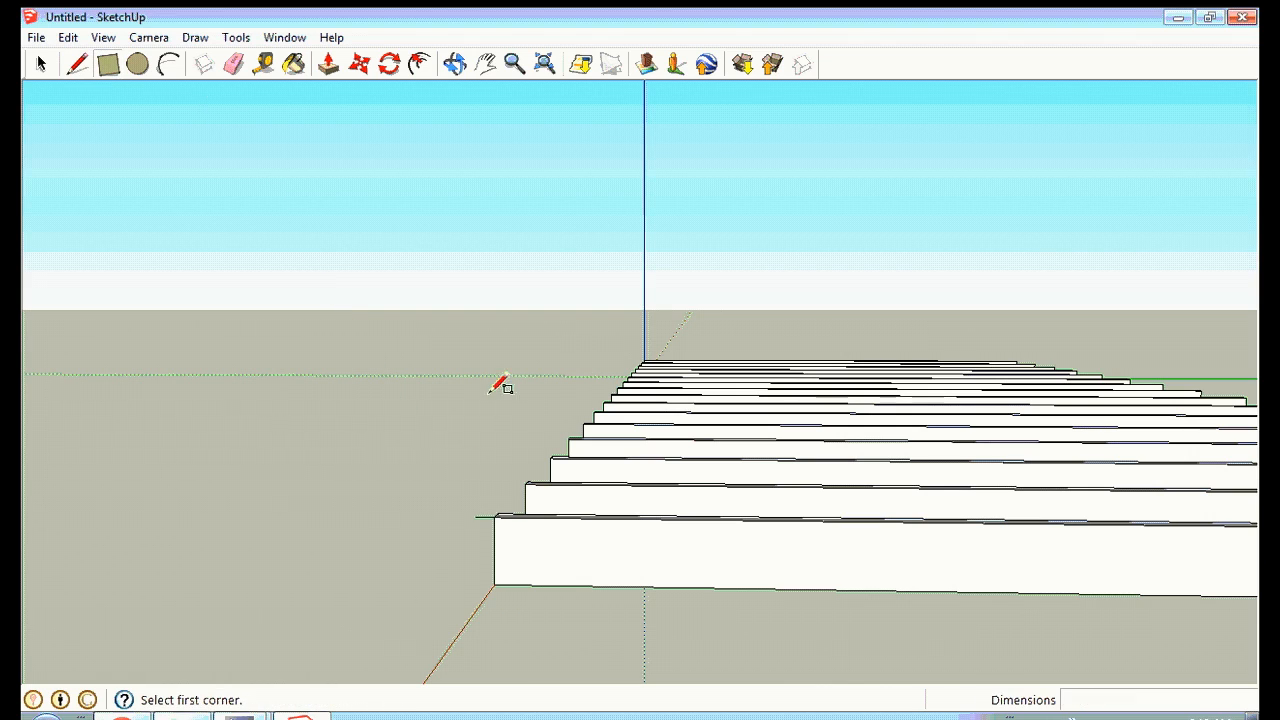
{"action": "left_click", "coordinate": [476, 516]}
{"action": "left_click", "coordinate": [503, 581]}
{"action": "left_click", "coordinate": [494, 584]}
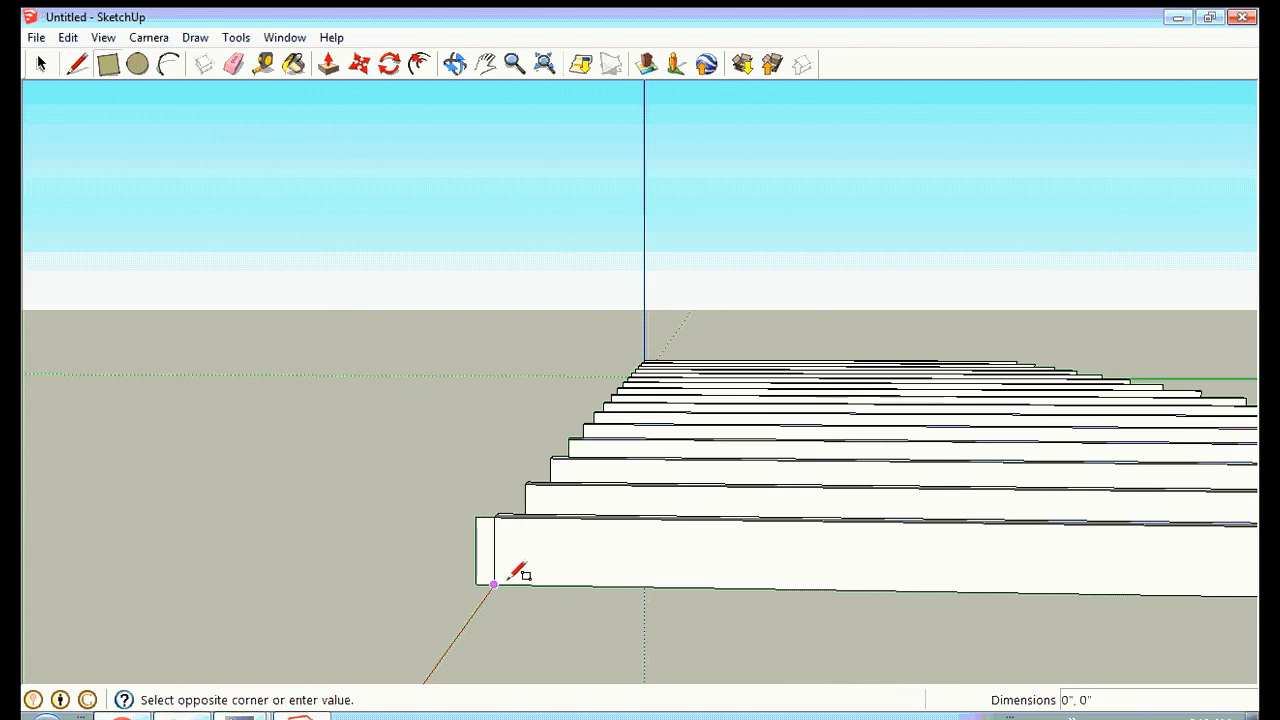
Extrude the small rectangle with Push/Pull about 13' 1 3/8" along the joist ends towards the origin.
{"action": "left_click", "coordinate": [455, 64]}
{"action": "left_click_drag", "start_coordinate": [485, 280], "coordinate": [1053, 355]}
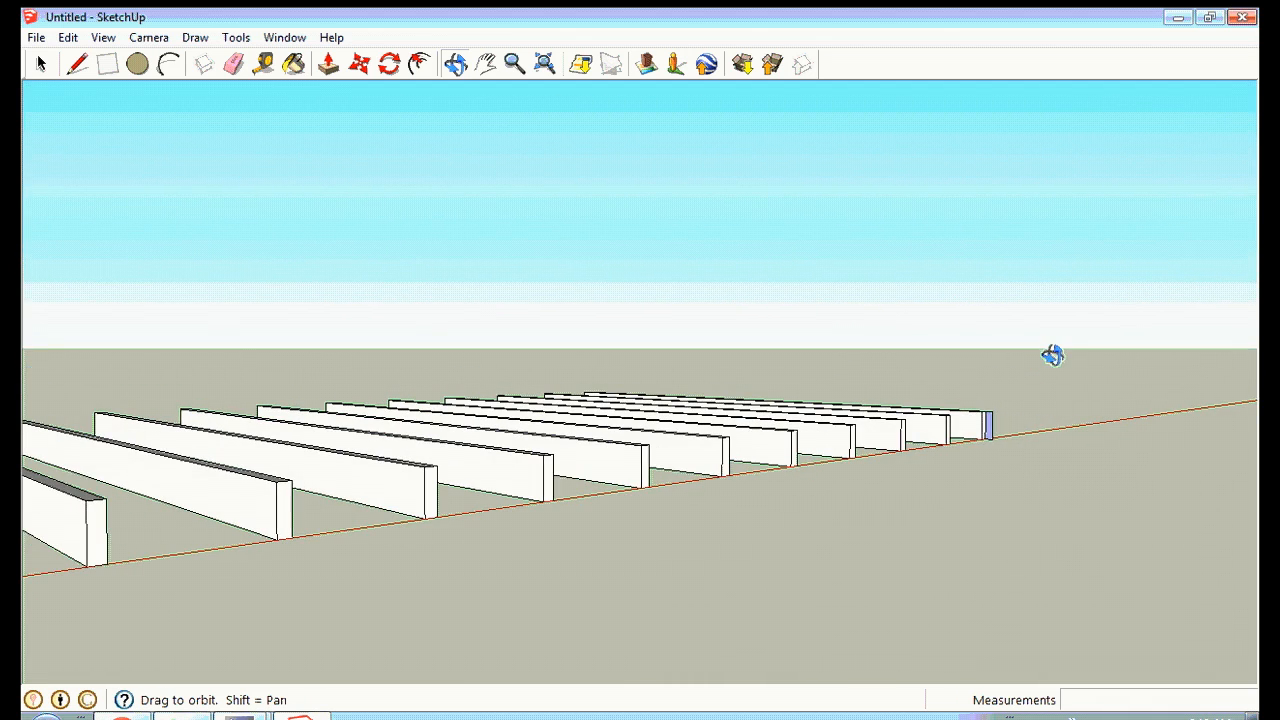
{"action": "left_click", "coordinate": [331, 65]}
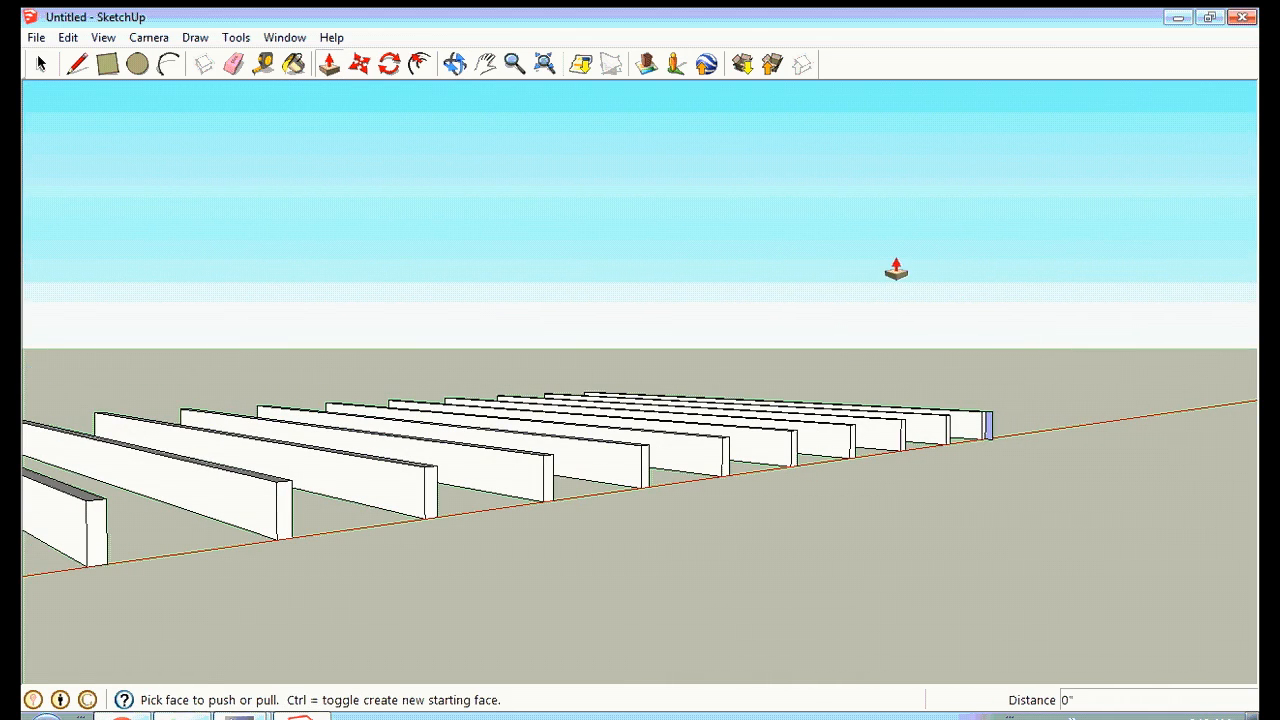
{"action": "left_click_drag", "start_coordinate": [1000, 425], "coordinate": [131, 624]}
Extend the rim joist with Push/Pull from its unfinished end to the first joist at the origin.
{"action": "left_click", "coordinate": [485, 64]}
{"action": "left_click_drag", "start_coordinate": [243, 371], "coordinate": [551, 357]}
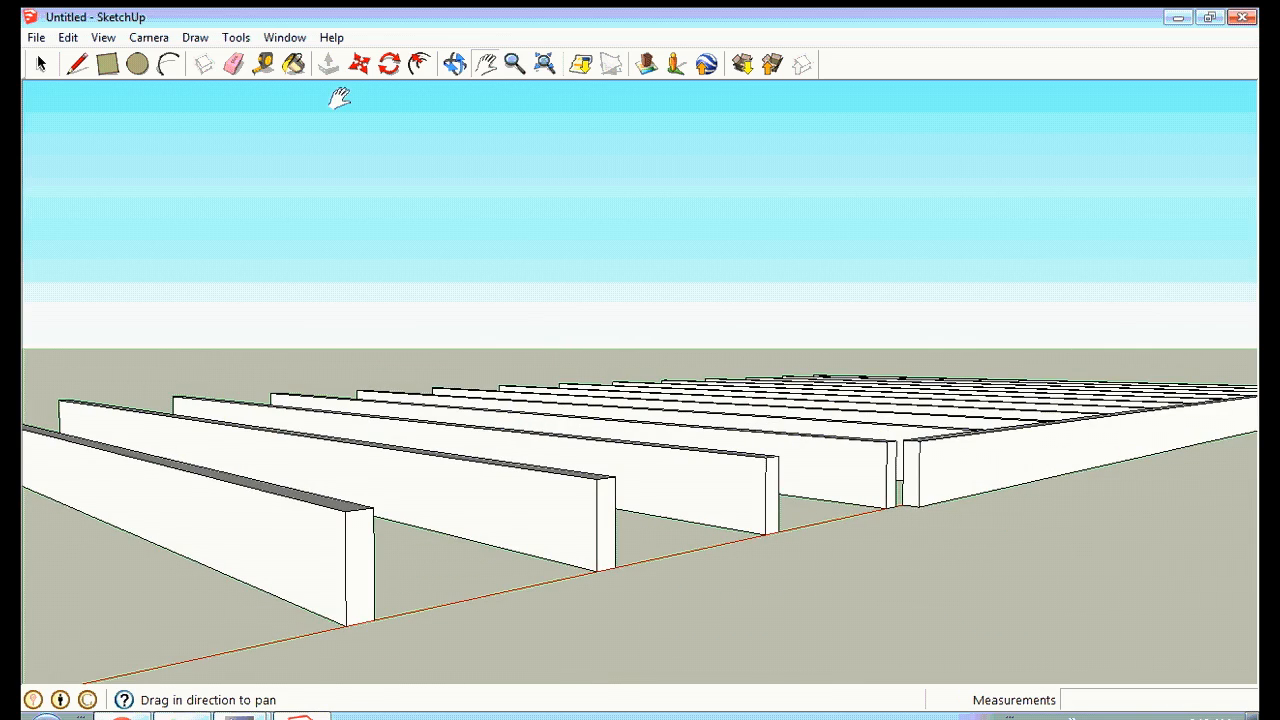
{"action": "left_click", "coordinate": [515, 64]}
{"action": "left_click_drag", "start_coordinate": [534, 174], "coordinate": [502, 273]}
{"action": "left_click", "coordinate": [329, 66]}
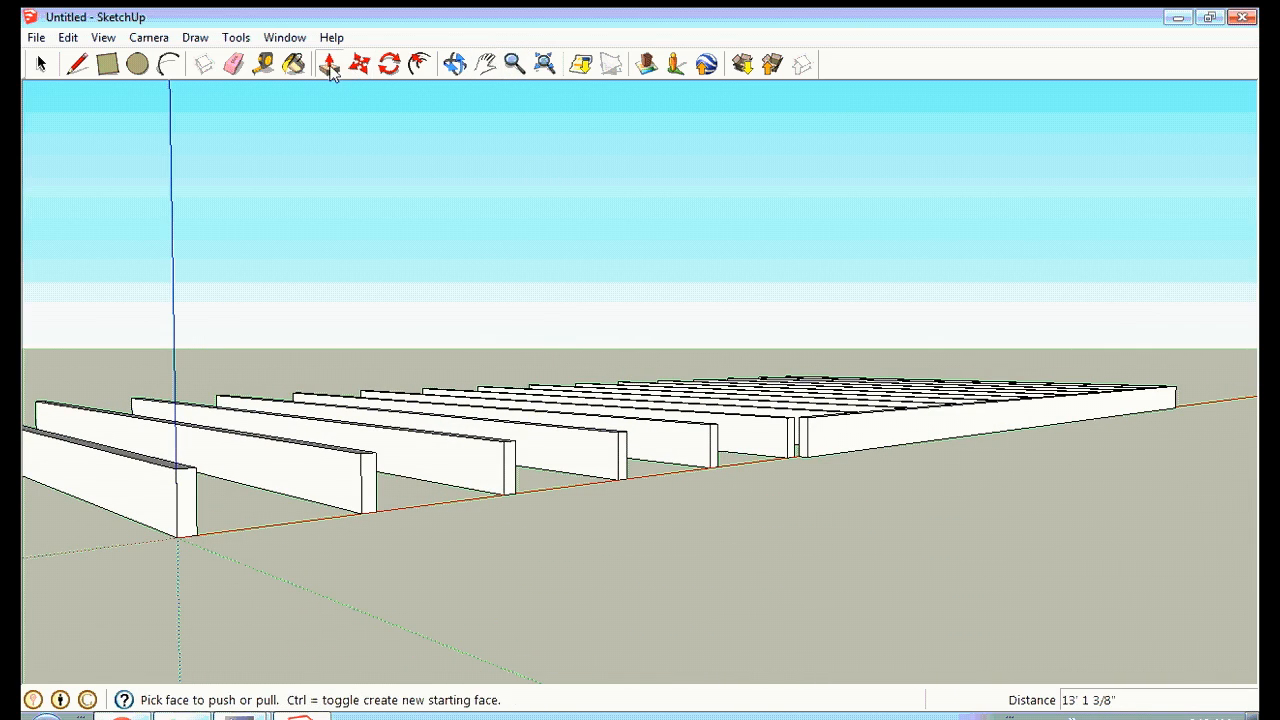
{"action": "left_click_drag", "start_coordinate": [802, 440], "coordinate": [176, 468]}
Draw a 1.5" line outward along the green axis from the end joist's upper corner at the open joist ends.
{"action": "left_click", "coordinate": [455, 63]}
{"action": "left_click_drag", "start_coordinate": [900, 250], "coordinate": [1260, 302]}
{"action": "left_click_drag", "start_coordinate": [557, 186], "coordinate": [611, 260]}
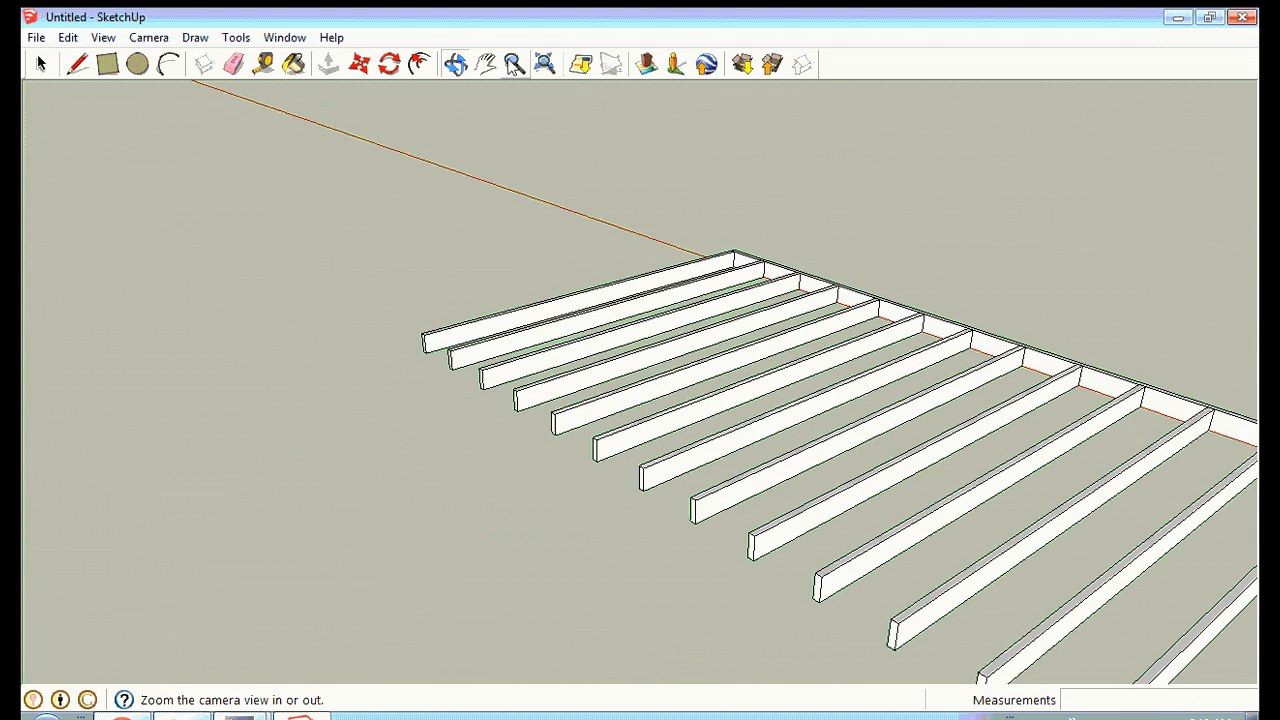
{"action": "left_click", "coordinate": [514, 63]}
{"action": "left_click_drag", "start_coordinate": [466, 357], "coordinate": [510, 12]}
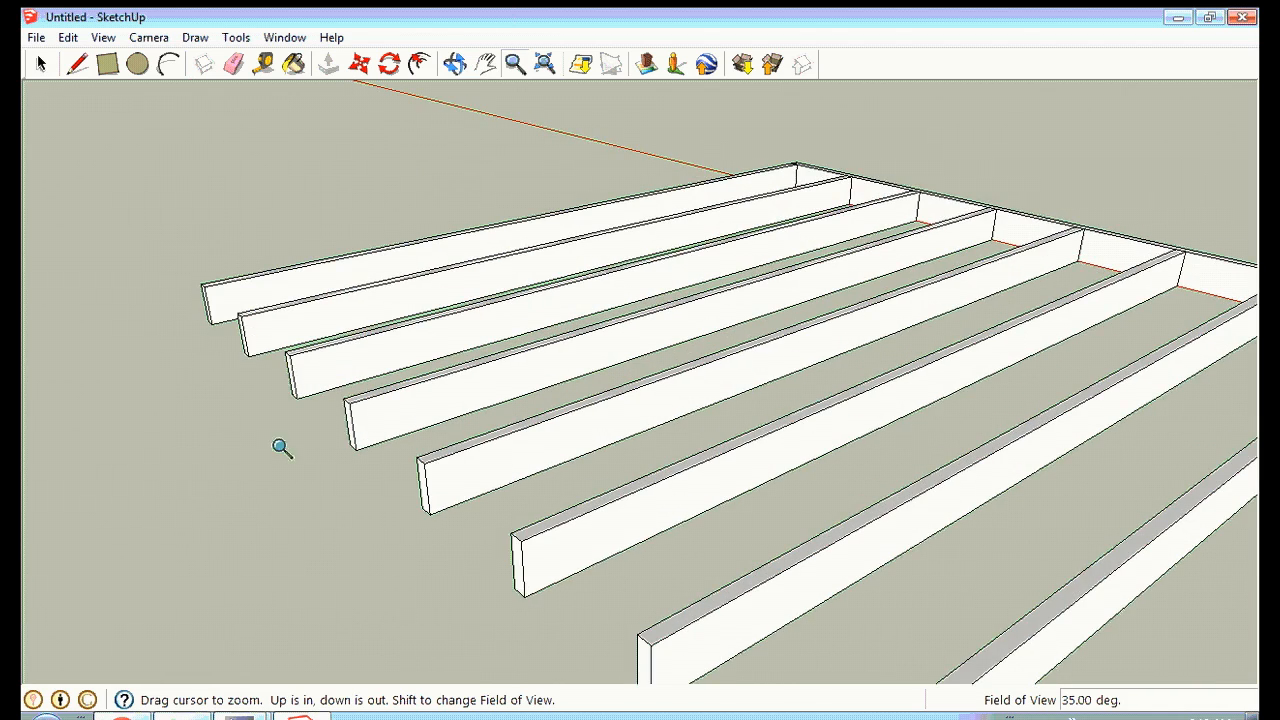
{"action": "left_click_drag", "start_coordinate": [281, 446], "coordinate": [311, 355]}
{"action": "left_click", "coordinate": [485, 63]}
{"action": "left_click_drag", "start_coordinate": [105, 268], "coordinate": [455, 342]}
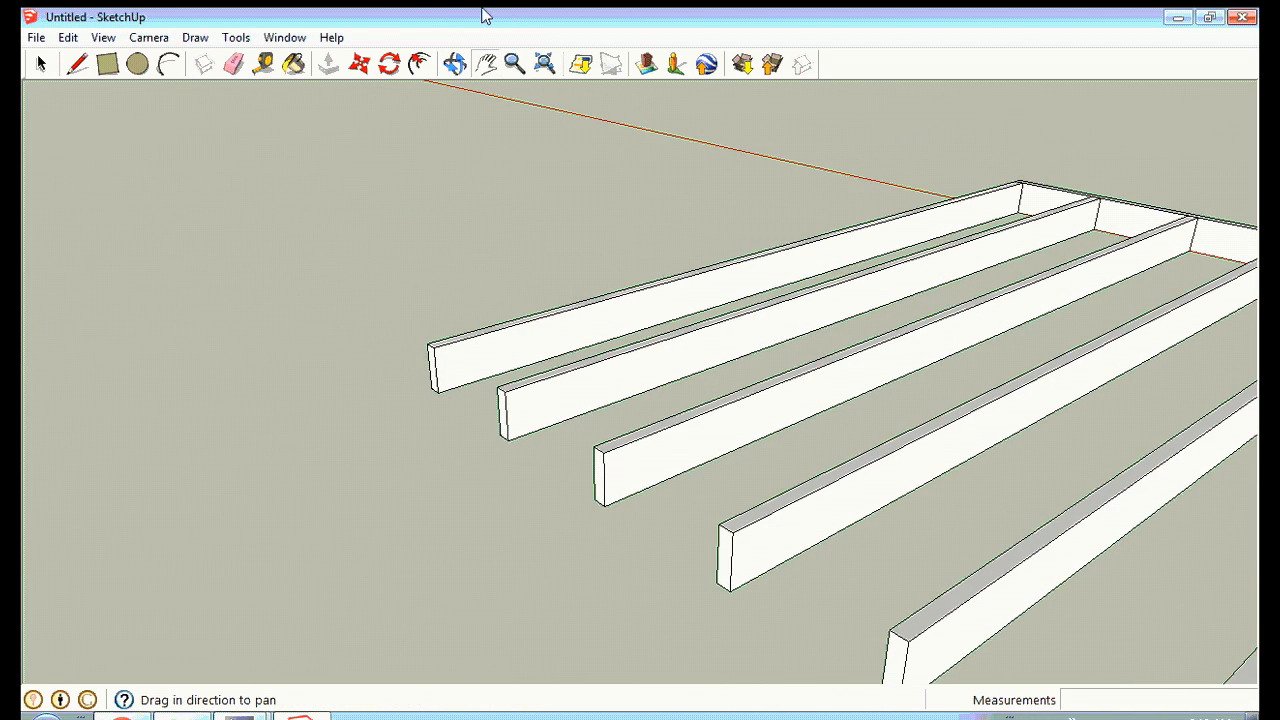
{"action": "left_click", "coordinate": [454, 63]}
{"action": "mouse_move", "coordinate": [543, 172]}
{"action": "left_mouse_down"}
{"action": "mouse_move", "coordinate": [543, 194]}
{"action": "mouse_move", "coordinate": [497, 157]}
{"action": "mouse_move", "coordinate": [525, 162]}
{"action": "left_mouse_up"}
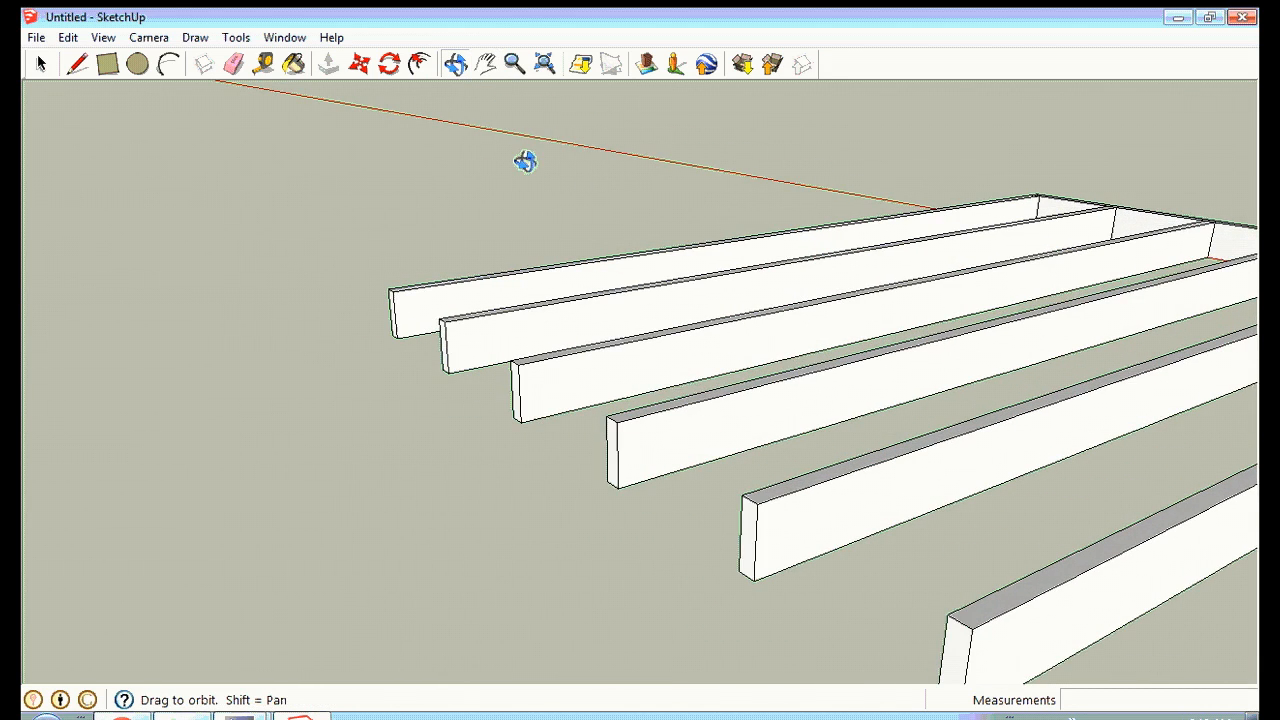
{"action": "left_click", "coordinate": [77, 64]}
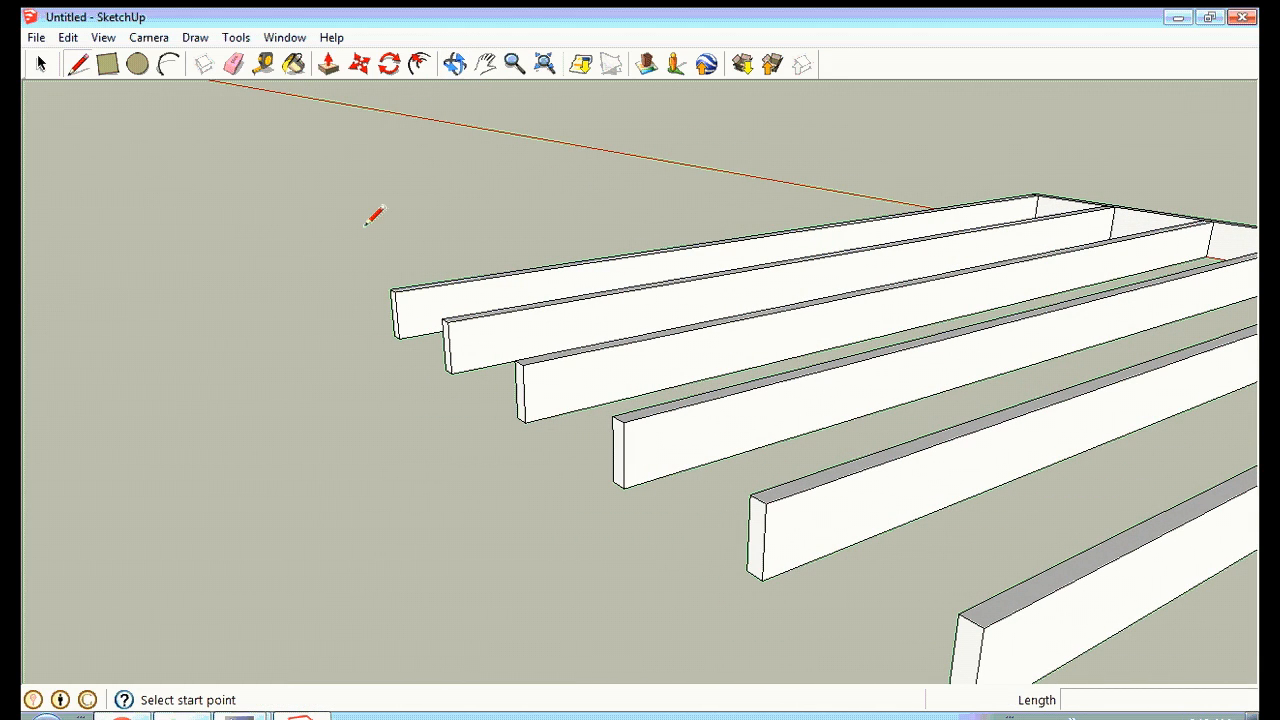
{"action": "left_click", "coordinate": [390, 289]}
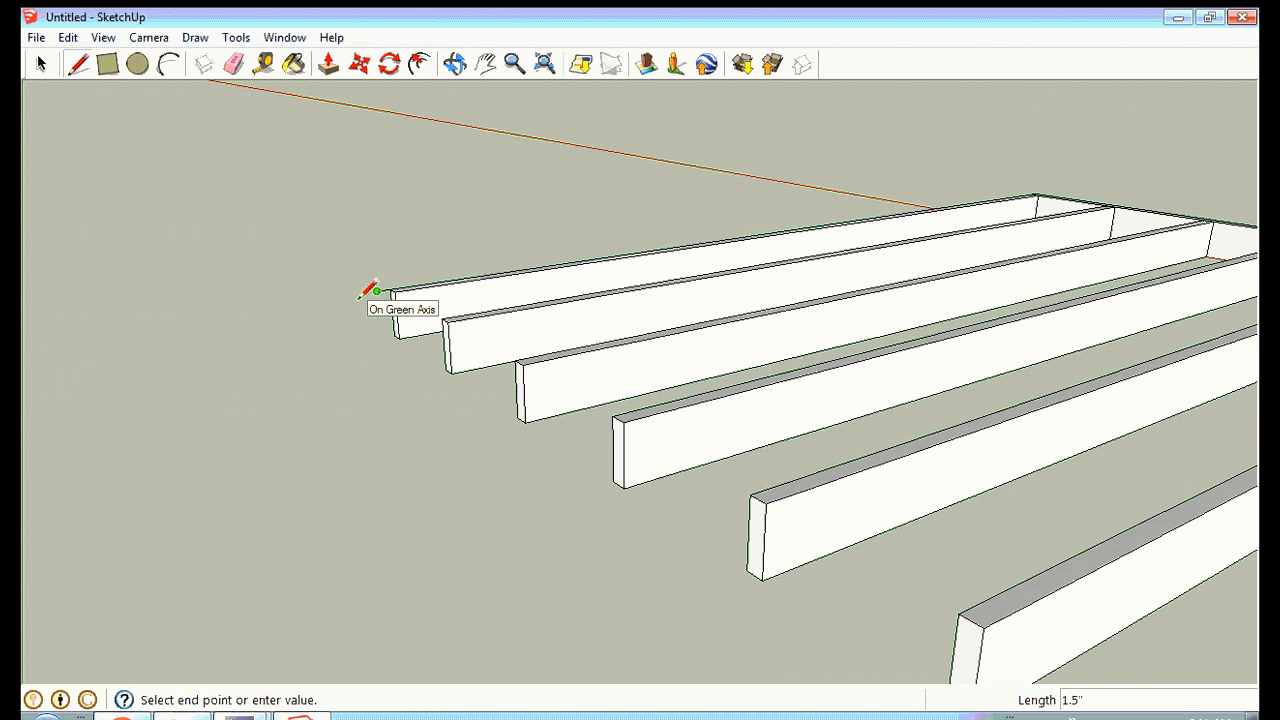
Draw a 5 1/2" by 1 1/2" rectangle from the short line's tip to the end joist's lower corner.
{"action": "left_click", "coordinate": [107, 64]}
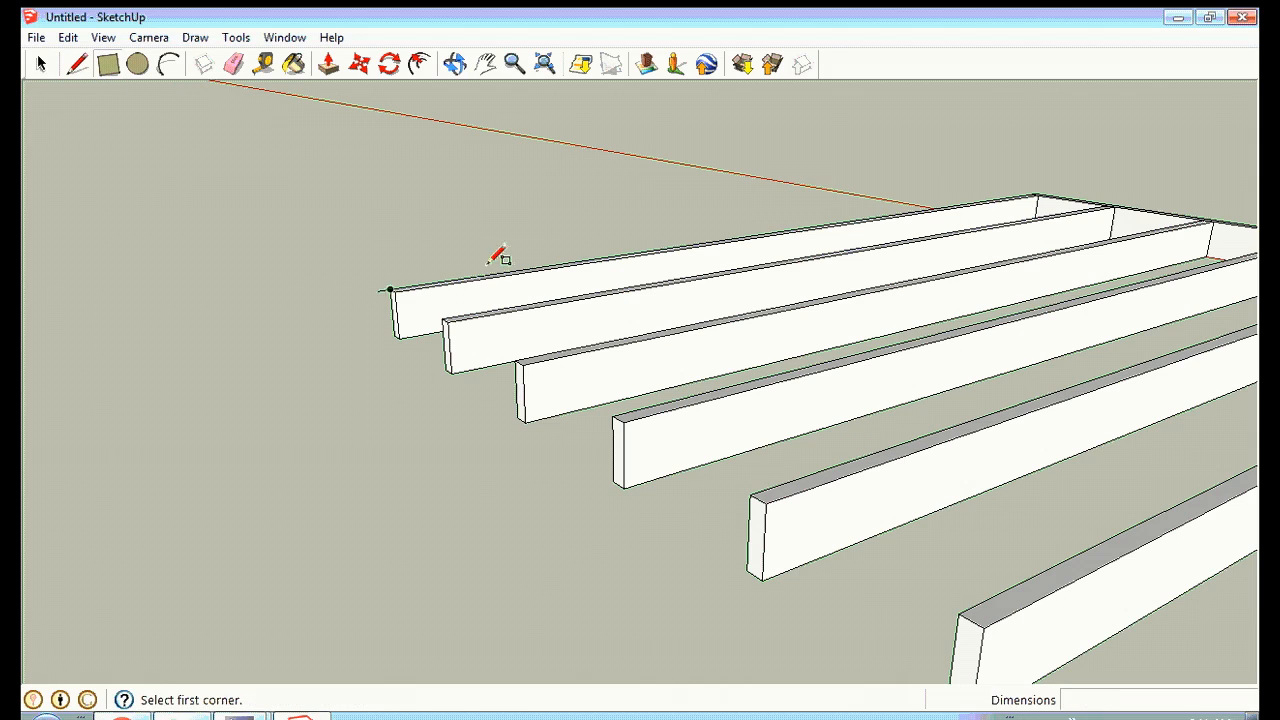
{"action": "left_click", "coordinate": [376, 291]}
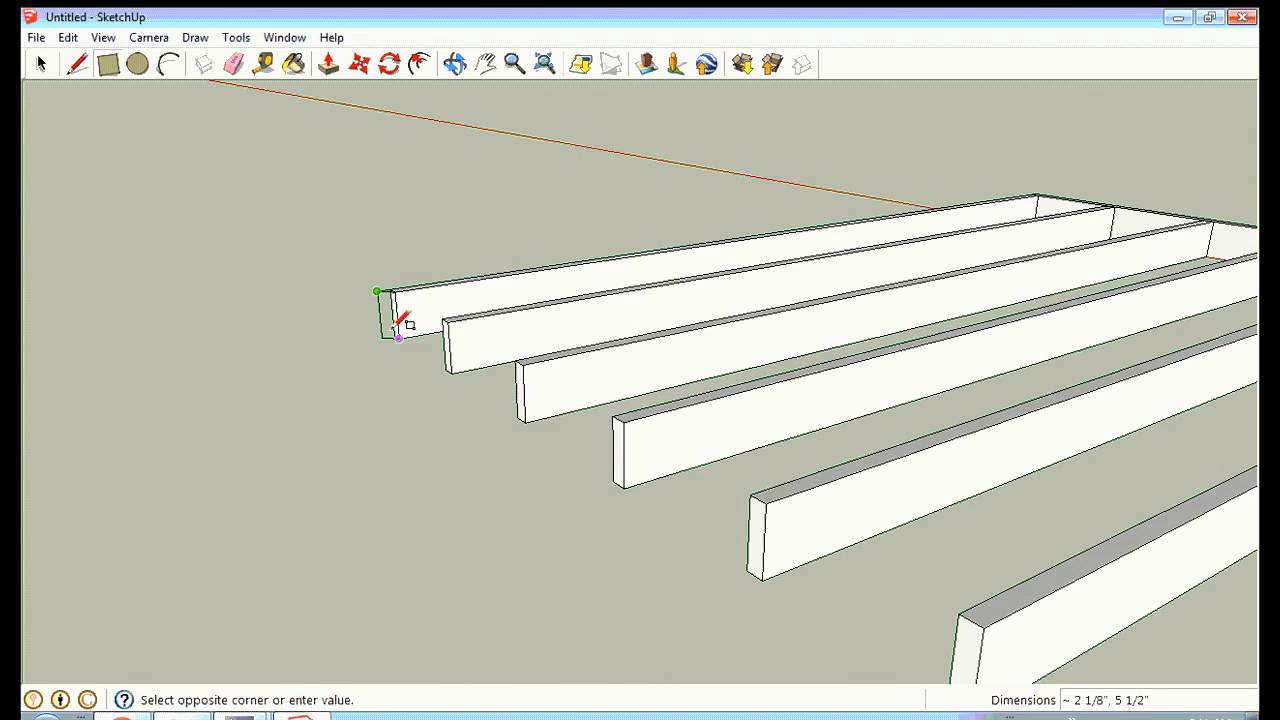
{"action": "left_click", "coordinate": [453, 63]}
{"action": "left_click_drag", "start_coordinate": [360, 186], "coordinate": [425, 194]}
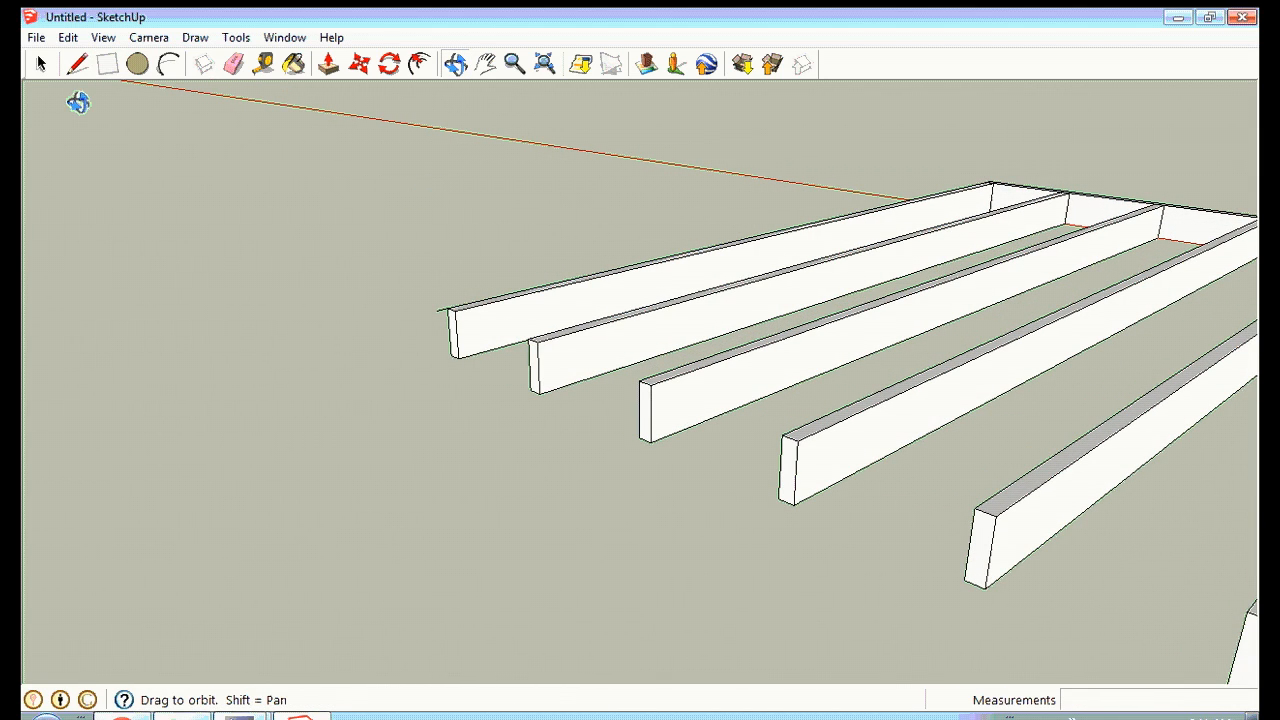
{"action": "left_click", "coordinate": [108, 64]}
{"action": "left_click", "coordinate": [436, 311]}
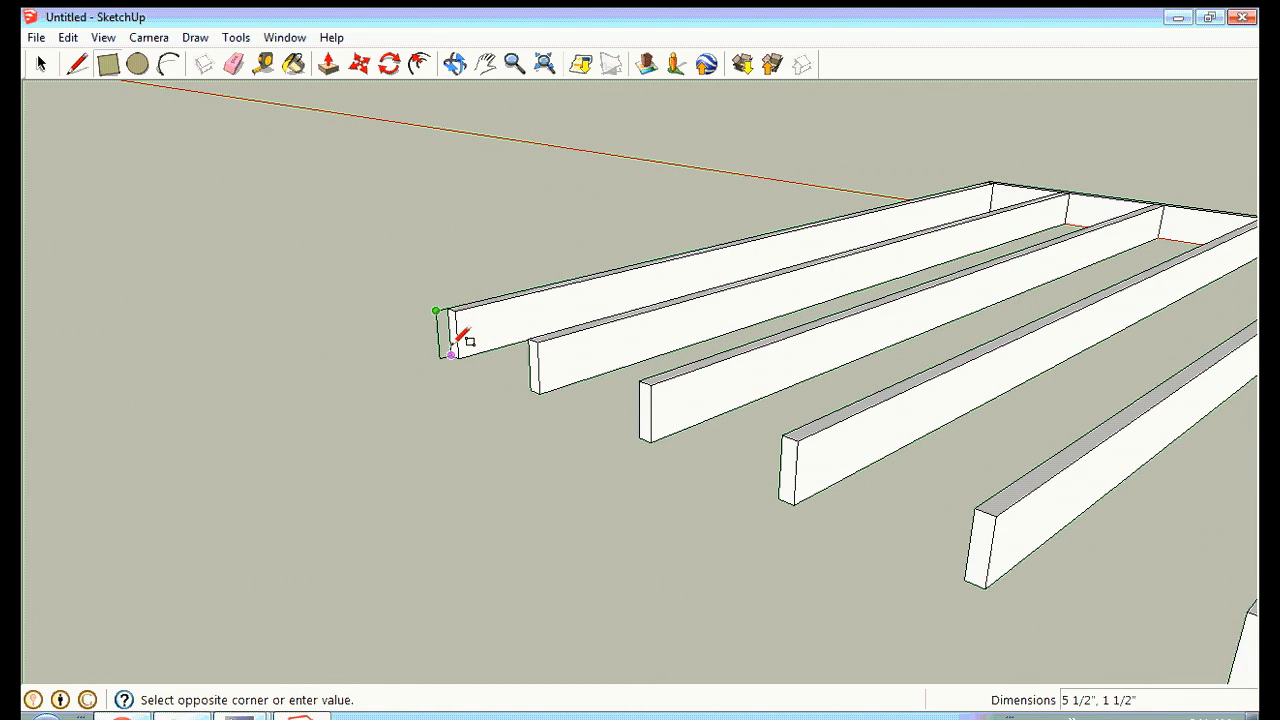
{"action": "left_click", "coordinate": [451, 355]}
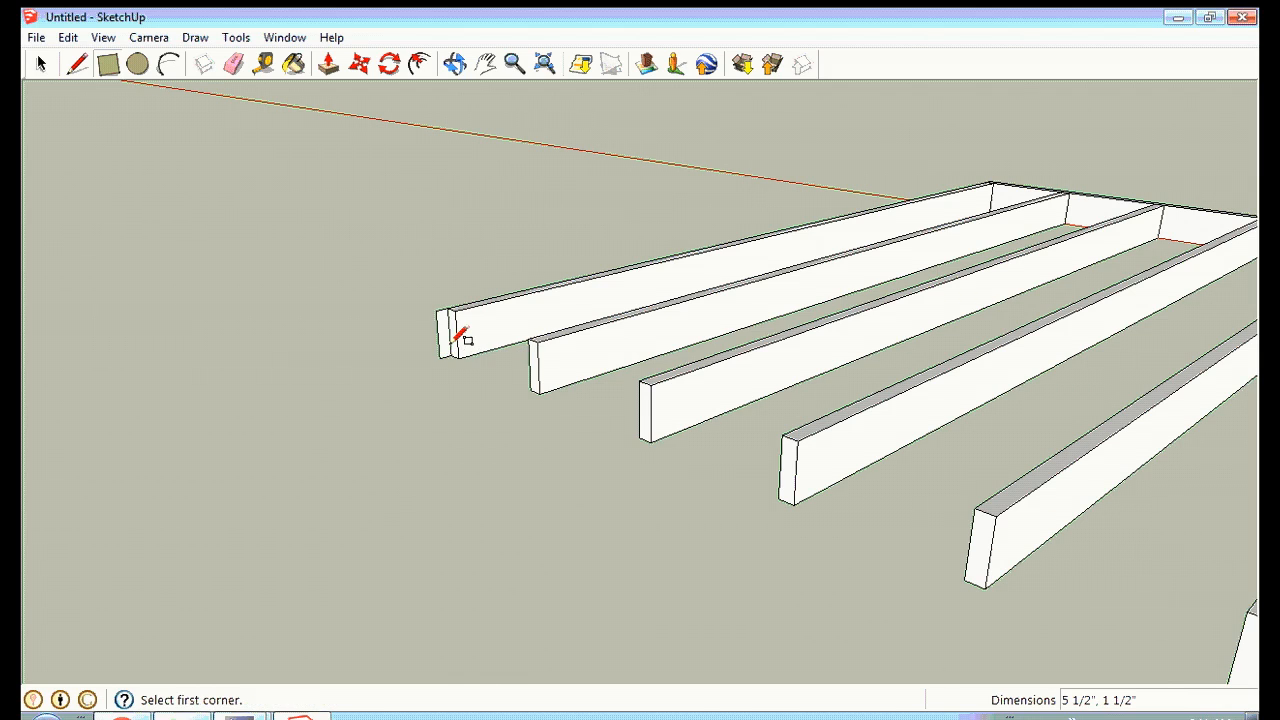
Extrude the small rectangle with Push/Pull about 4' 8 5/8", and extend it across the remaining joist ends to the joist at the origin.
{"action": "left_click", "coordinate": [328, 64]}
{"action": "left_click_drag", "start_coordinate": [437, 337], "coordinate": [866, 566]}
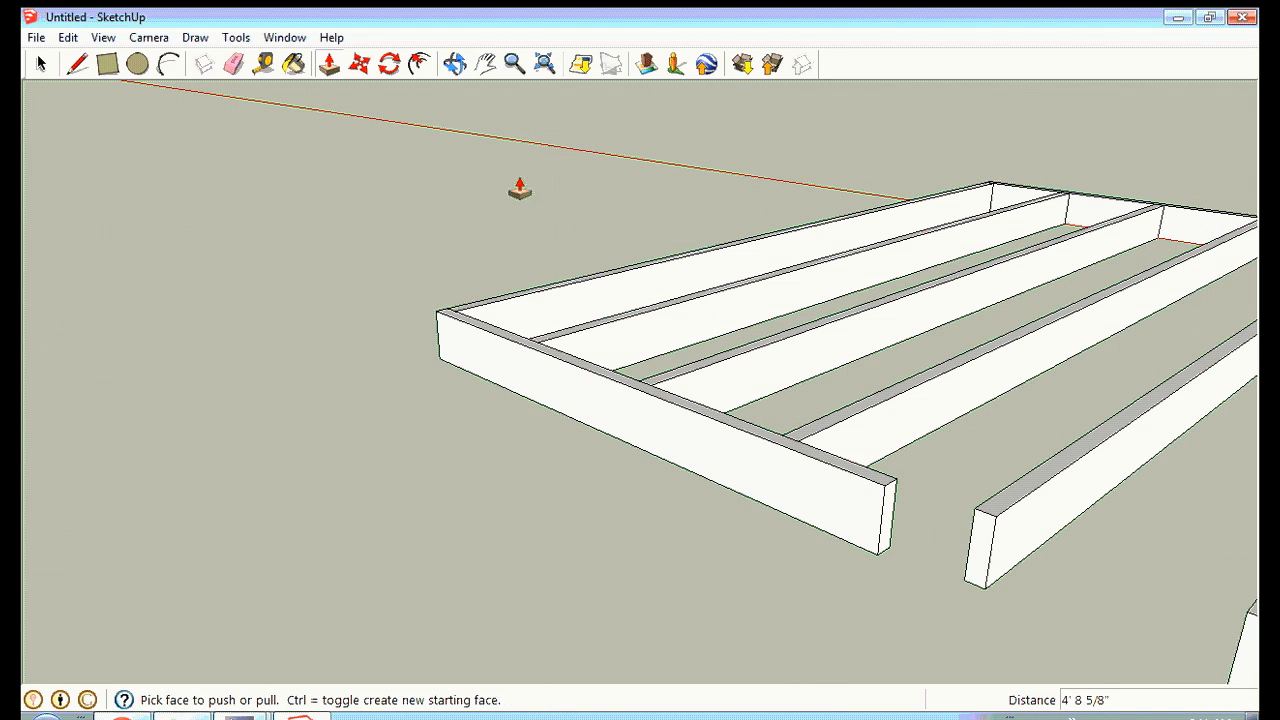
{"action": "left_click", "coordinate": [486, 66]}
{"action": "left_click_drag", "start_coordinate": [1163, 523], "coordinate": [660, 289]}
{"action": "left_click_drag", "start_coordinate": [1140, 486], "coordinate": [872, 470]}
{"action": "left_click", "coordinate": [513, 64]}
{"action": "left_click_drag", "start_coordinate": [606, 182], "coordinate": [680, 542]}
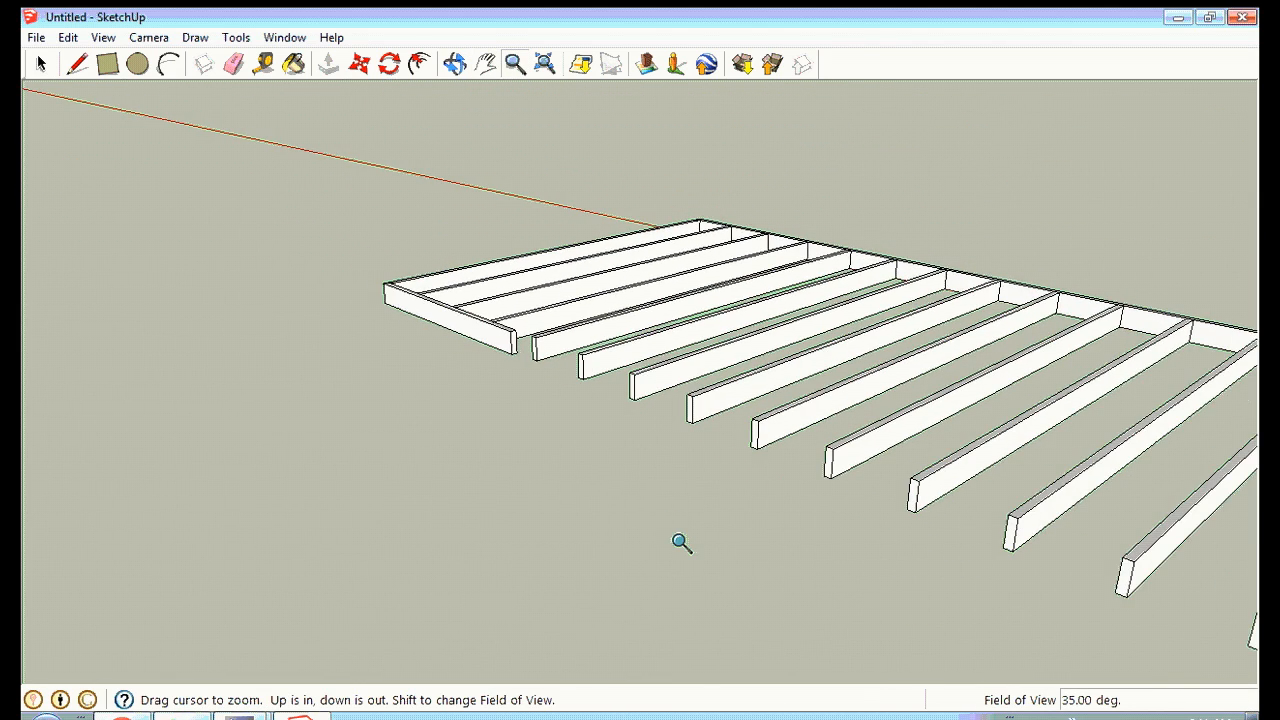
{"action": "left_click", "coordinate": [485, 64]}
{"action": "left_click_drag", "start_coordinate": [863, 337], "coordinate": [590, 256]}
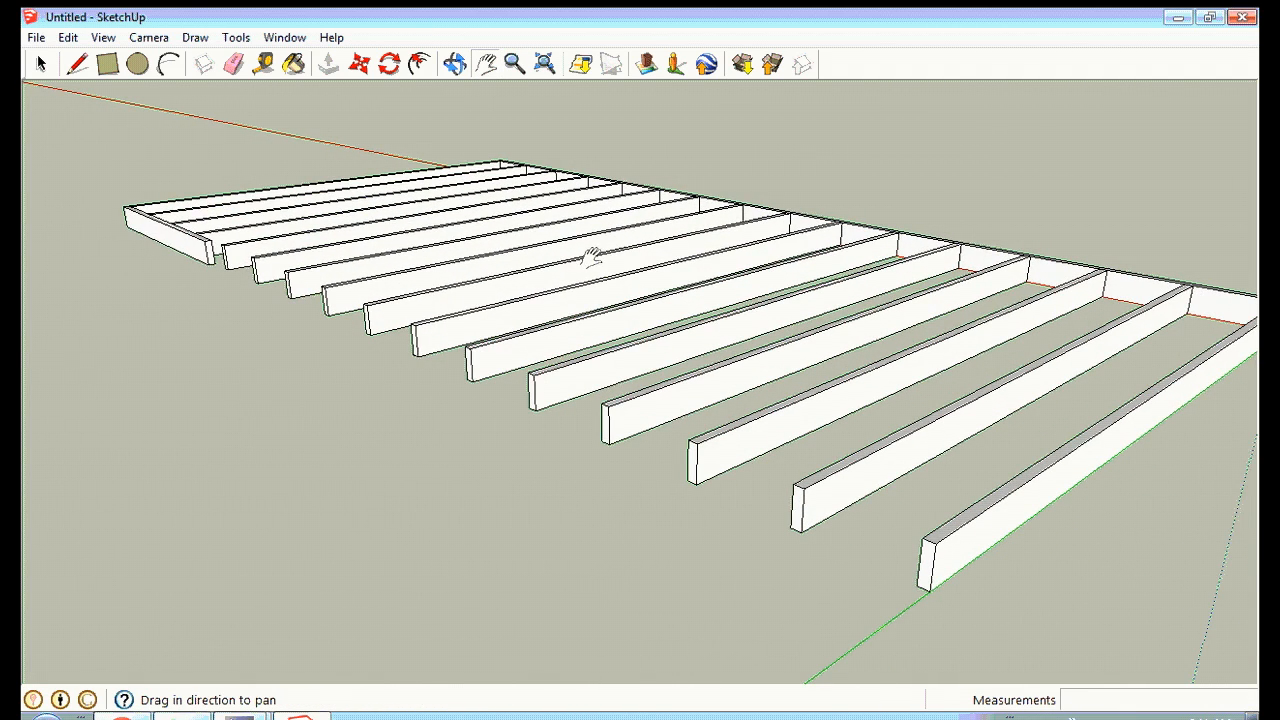
{"action": "left_click", "coordinate": [328, 64]}
{"action": "left_click_drag", "start_coordinate": [207, 260], "coordinate": [963, 532]}
Examine the whole floor frame from above, including both rim joists and the outer corners.
{"action": "left_click", "coordinate": [455, 64]}
{"action": "left_click_drag", "start_coordinate": [990, 235], "coordinate": [746, 314]}
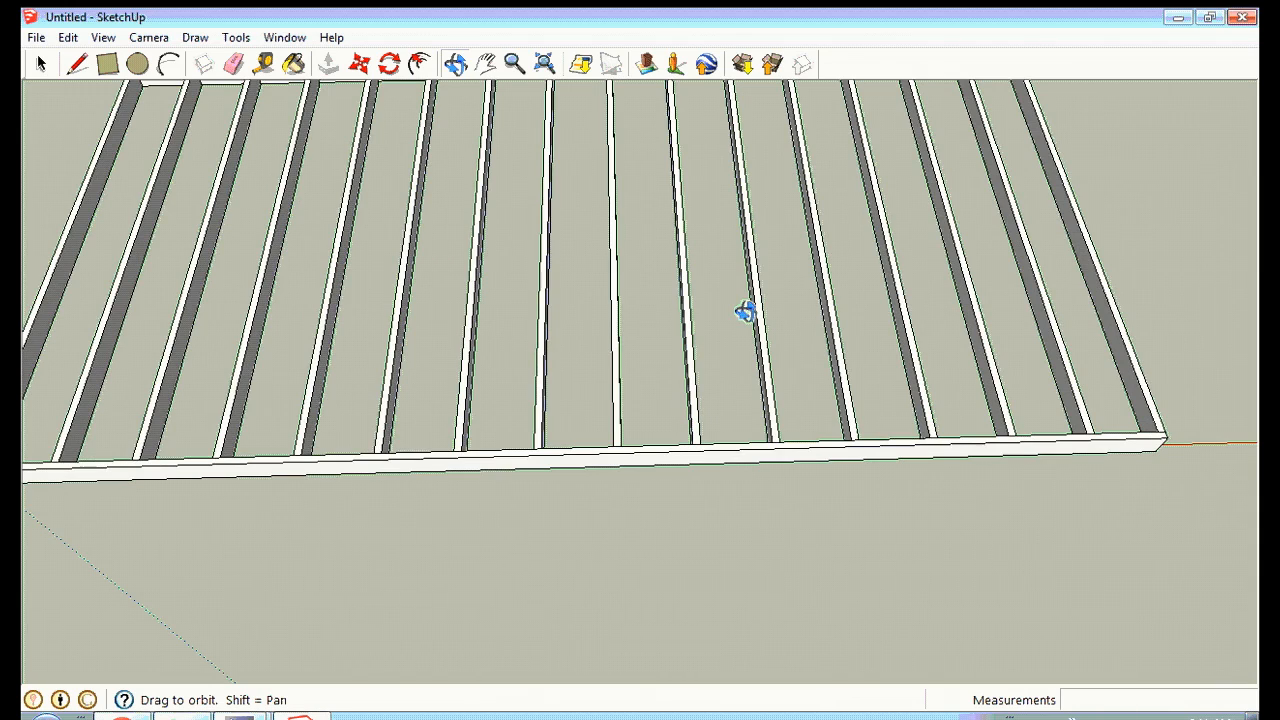
{"action": "left_click", "coordinate": [486, 63]}
{"action": "left_click_drag", "start_coordinate": [820, 229], "coordinate": [918, 293]}
{"action": "left_click", "coordinate": [455, 63]}
{"action": "left_click_drag", "start_coordinate": [708, 333], "coordinate": [686, 311]}
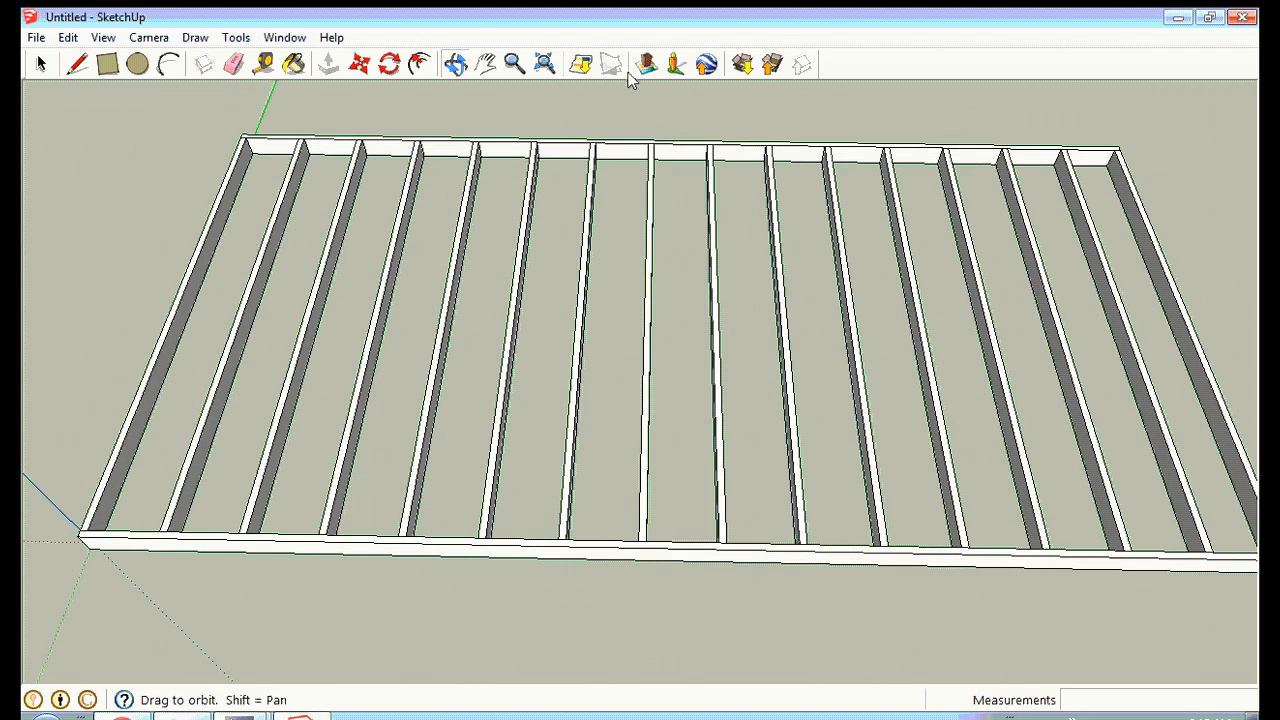
{"action": "left_click", "coordinate": [486, 63]}
{"action": "left_click_drag", "start_coordinate": [928, 262], "coordinate": [893, 257]}
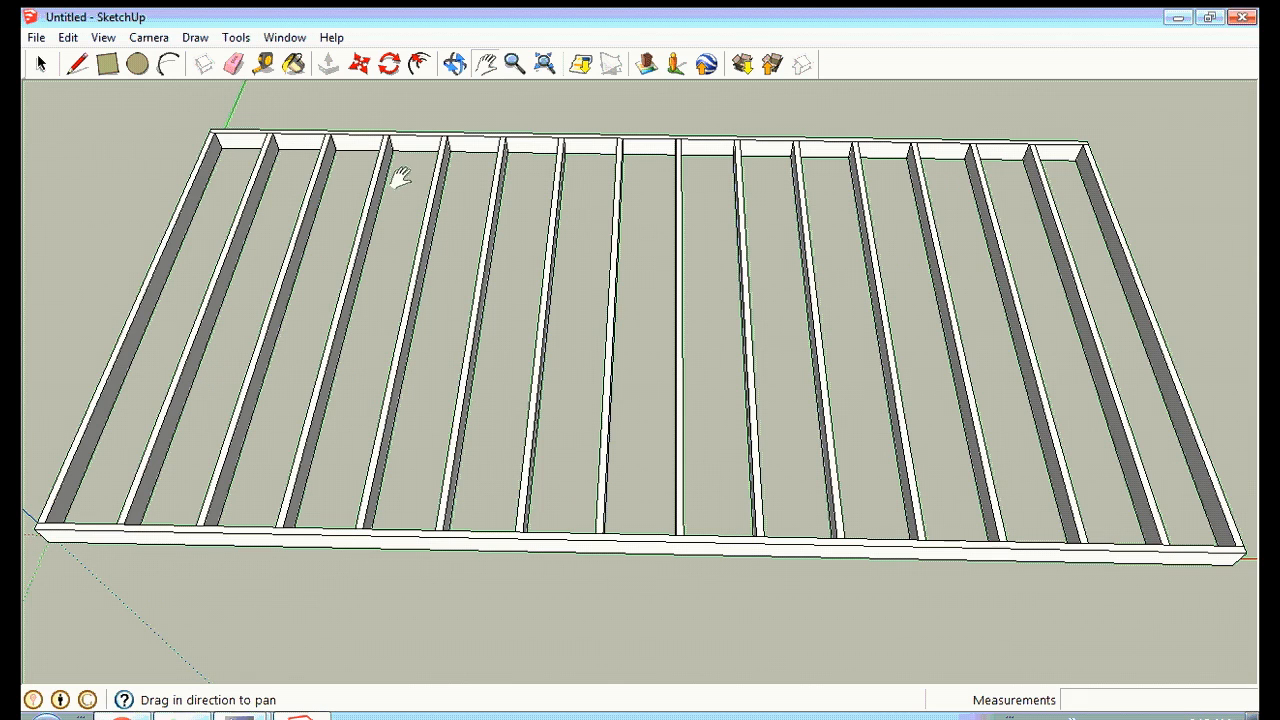
{"action": "left_click", "coordinate": [453, 62]}
{"action": "left_click_drag", "start_coordinate": [551, 294], "coordinate": [566, 249]}
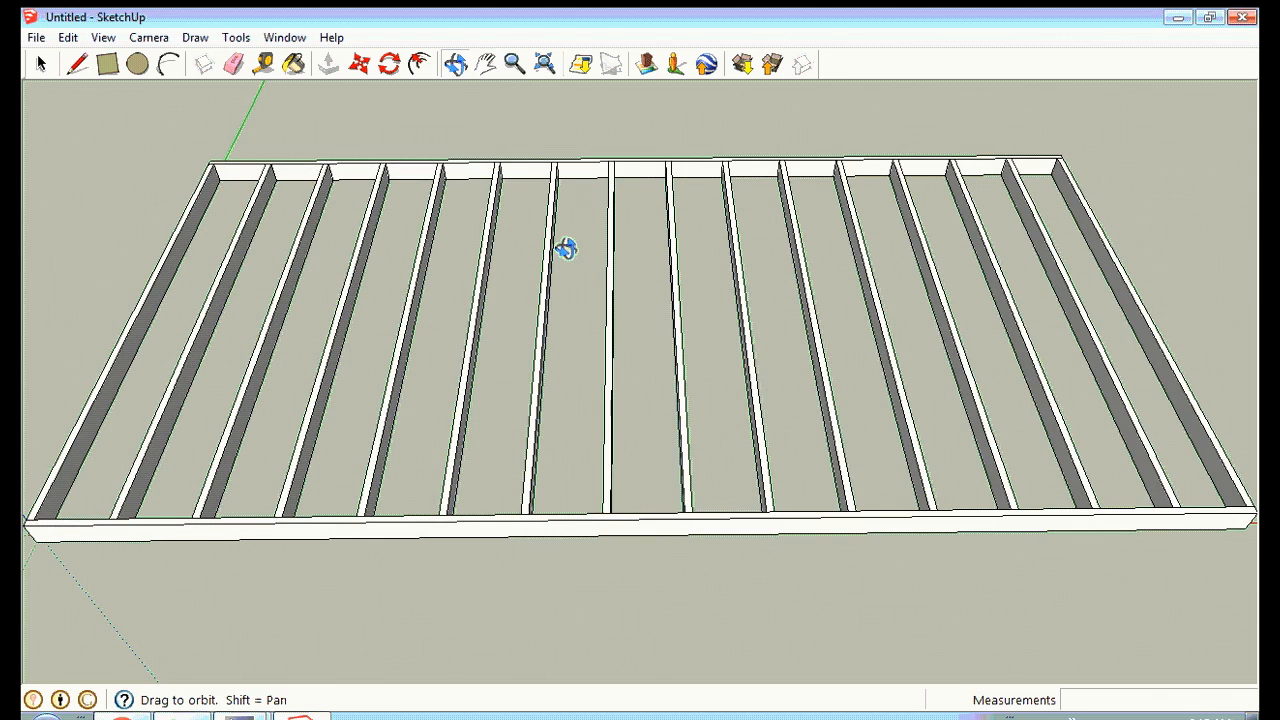
{"action": "left_click_drag", "start_coordinate": [569, 277], "coordinate": [567, 316]}
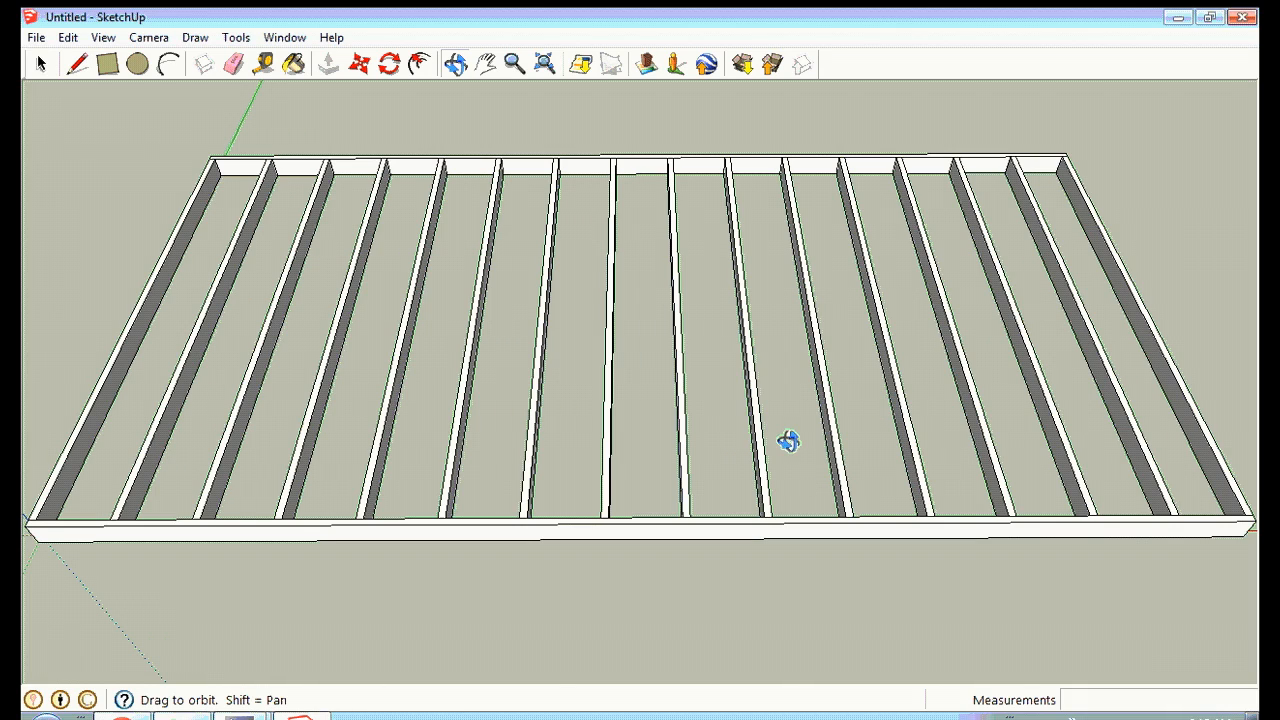
{"action": "left_click_drag", "start_coordinate": [740, 369], "coordinate": [663, 240]}
Draw a 3/4" vertical line up from the outer top corner at the frame's far end from the origin.
{"action": "left_click", "coordinate": [485, 64]}
{"action": "left_click_drag", "start_coordinate": [342, 214], "coordinate": [760, 266]}
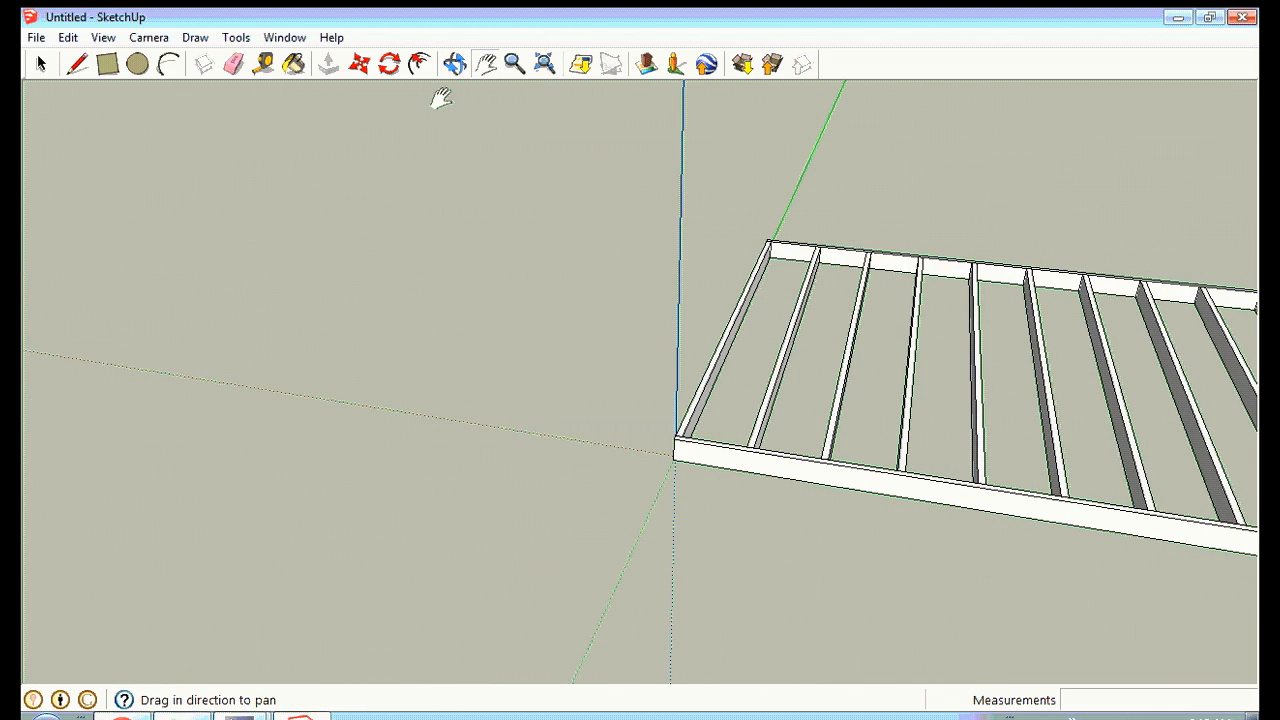
{"action": "left_click", "coordinate": [455, 64]}
{"action": "left_click_drag", "start_coordinate": [751, 353], "coordinate": [980, 109]}
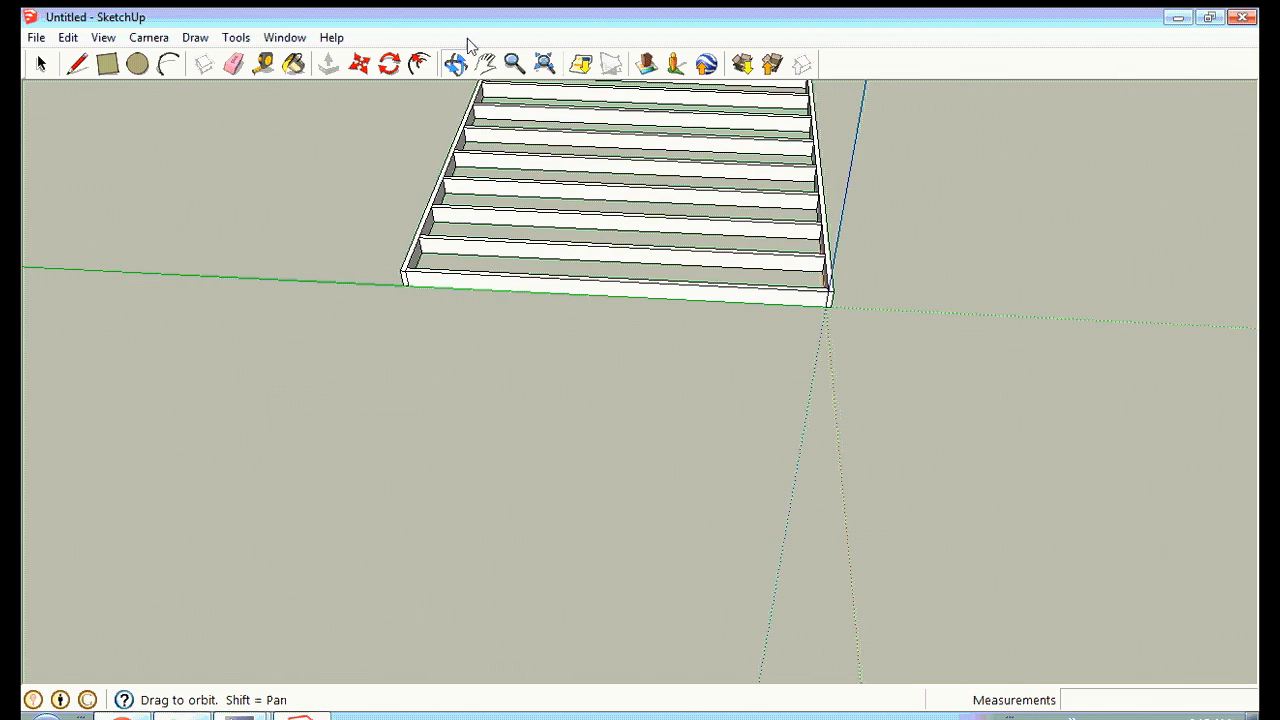
{"action": "left_click", "coordinate": [486, 64]}
{"action": "left_click_drag", "start_coordinate": [716, 440], "coordinate": [652, 651]}
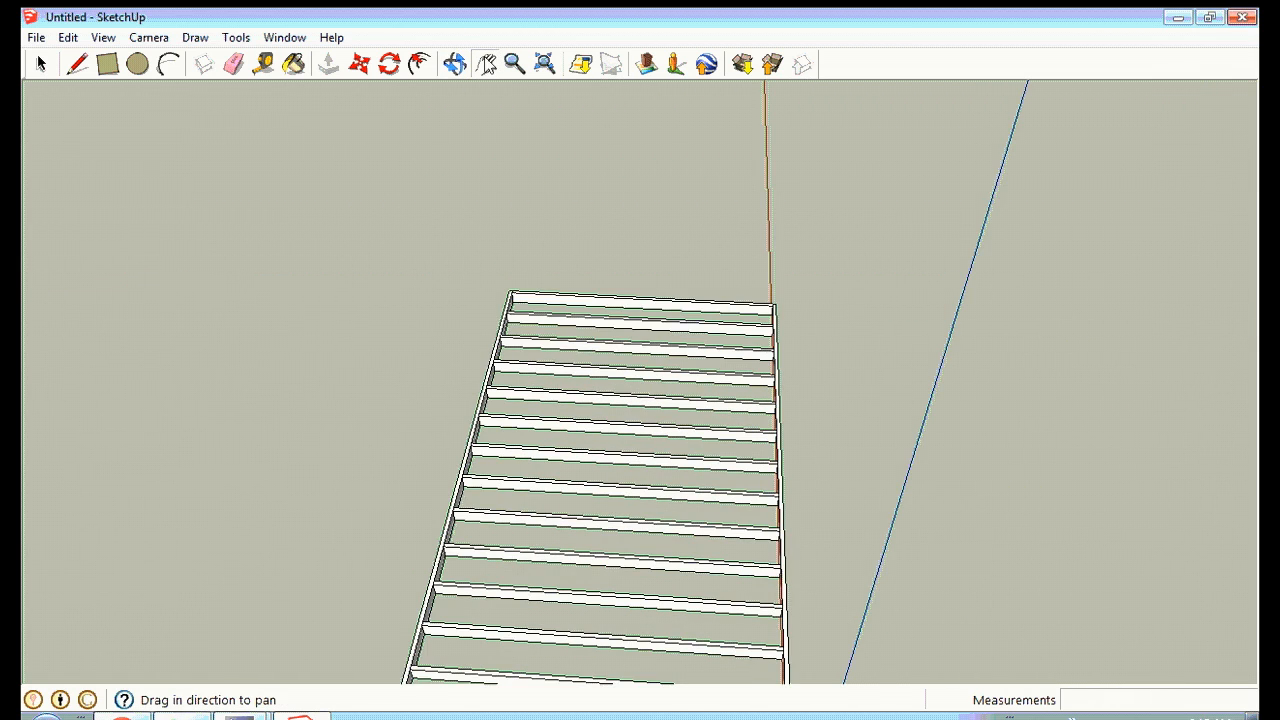
{"action": "left_click", "coordinate": [514, 64]}
{"action": "left_click_drag", "start_coordinate": [582, 416], "coordinate": [725, 62]}
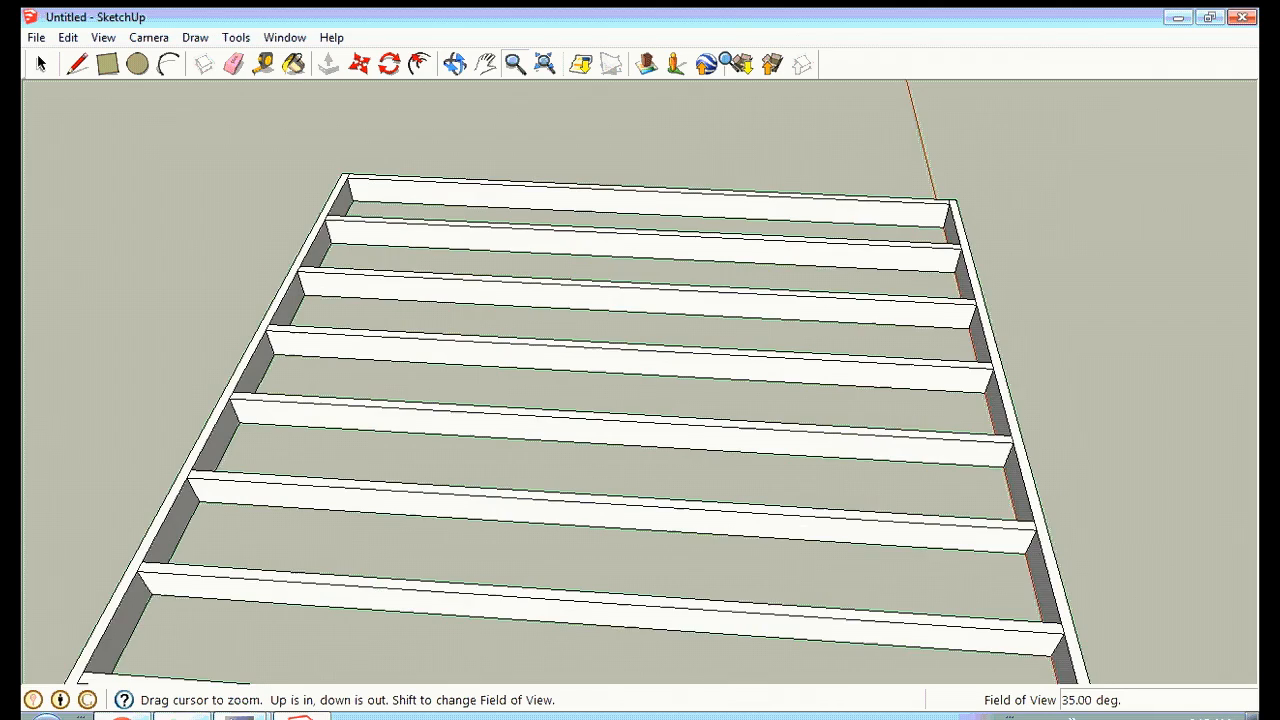
{"action": "left_click_drag", "start_coordinate": [630, 217], "coordinate": [574, 149]}
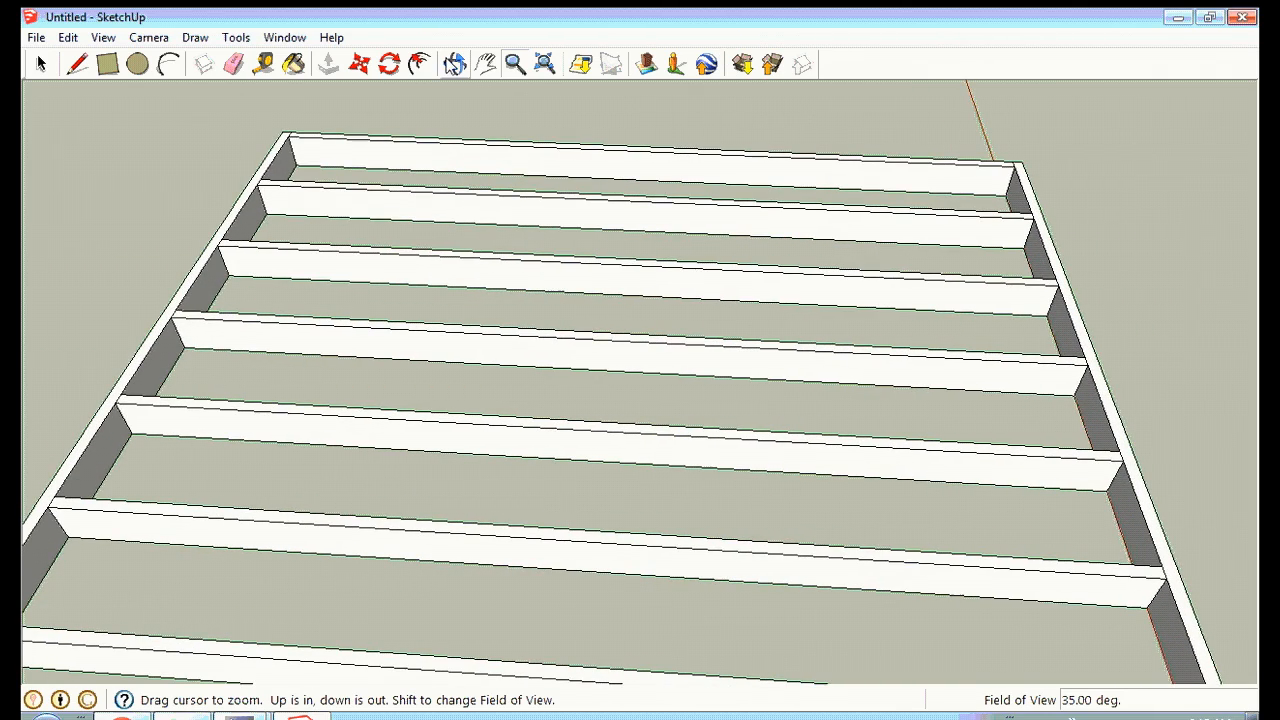
{"action": "left_click", "coordinate": [455, 64]}
{"action": "left_click_drag", "start_coordinate": [483, 217], "coordinate": [593, 163]}
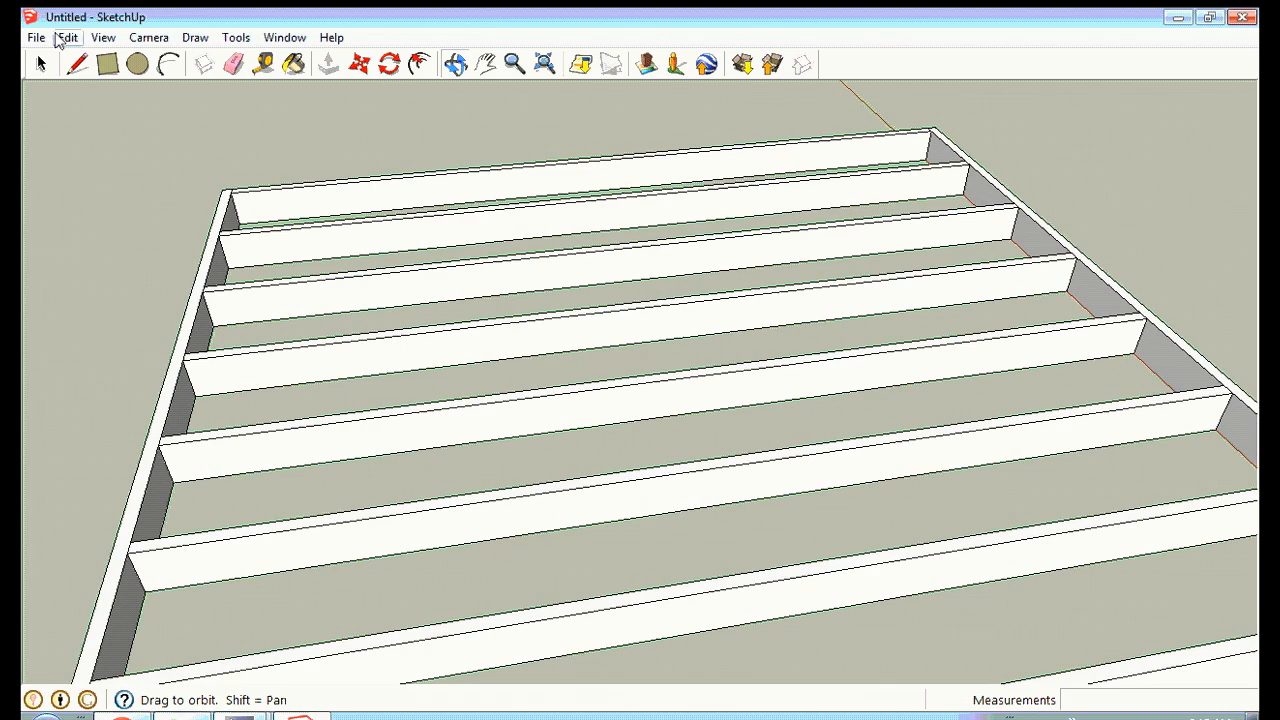
{"action": "left_click", "coordinate": [78, 65]}
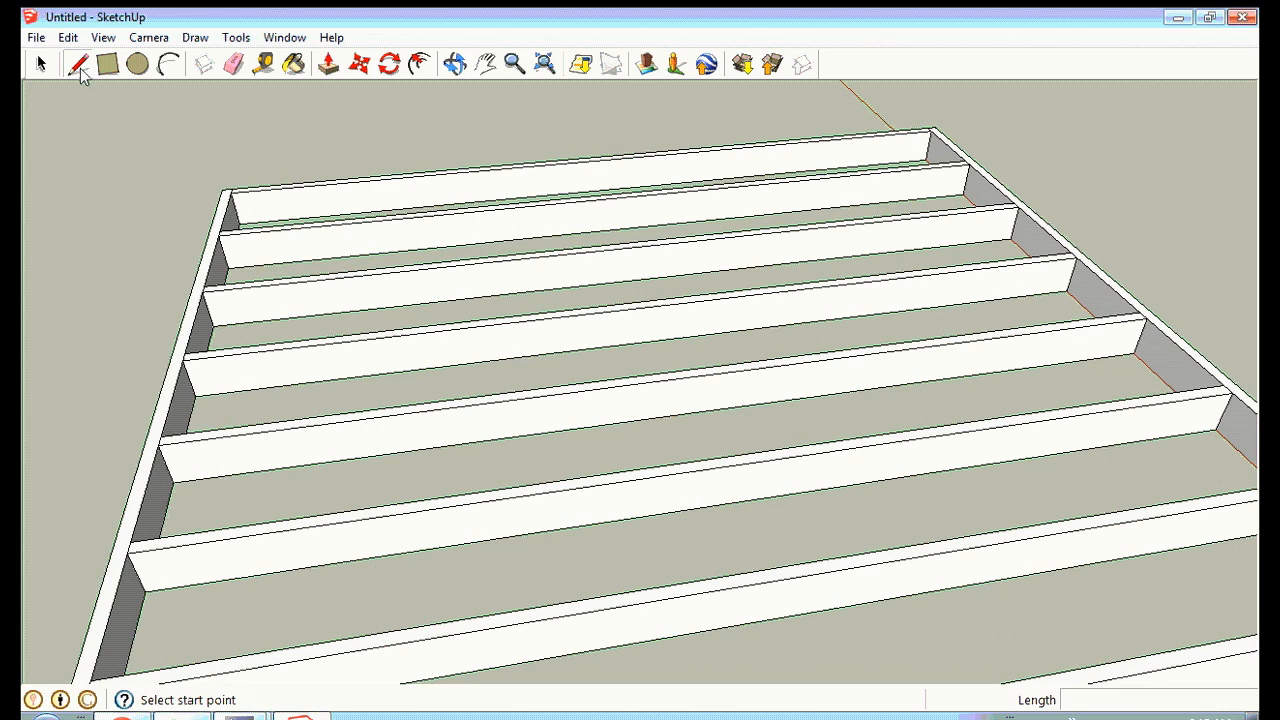
{"action": "left_click", "coordinate": [222, 188]}
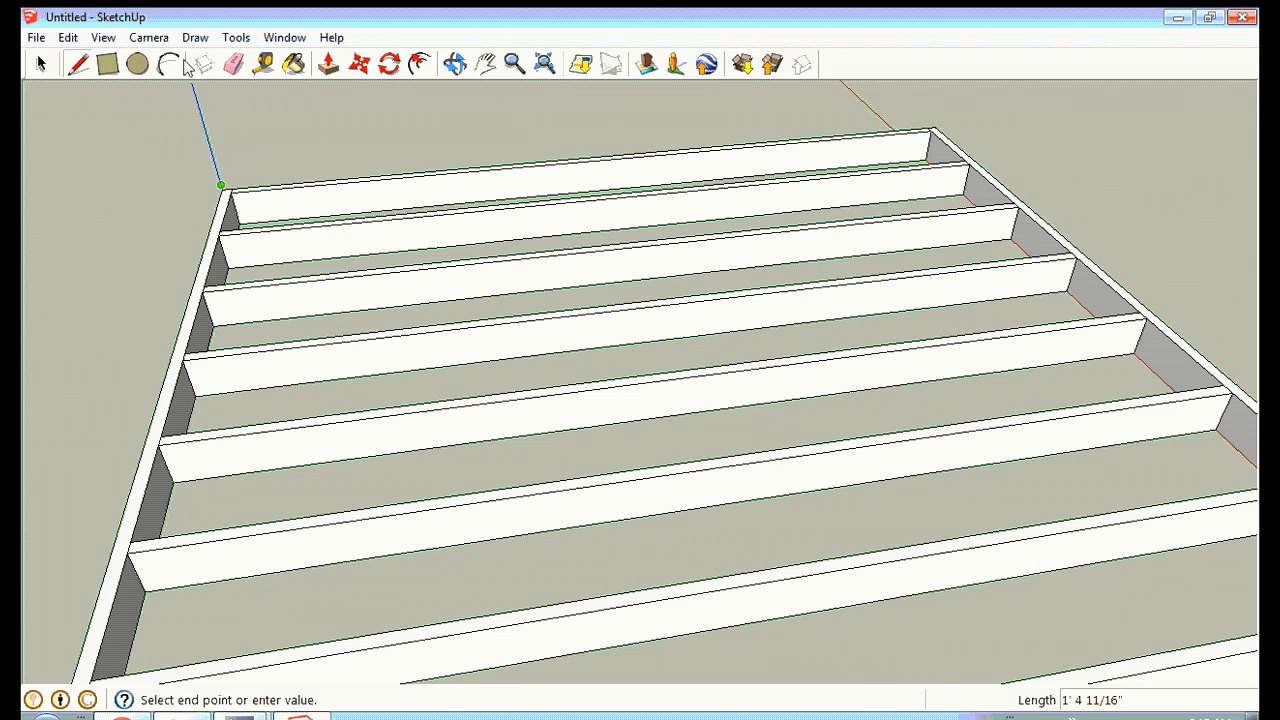
Draw an upright 10' 3" by 3/4" rectangle along the top of the far end joist, between the frame's outer corners.
{"action": "left_click", "coordinate": [108, 63]}
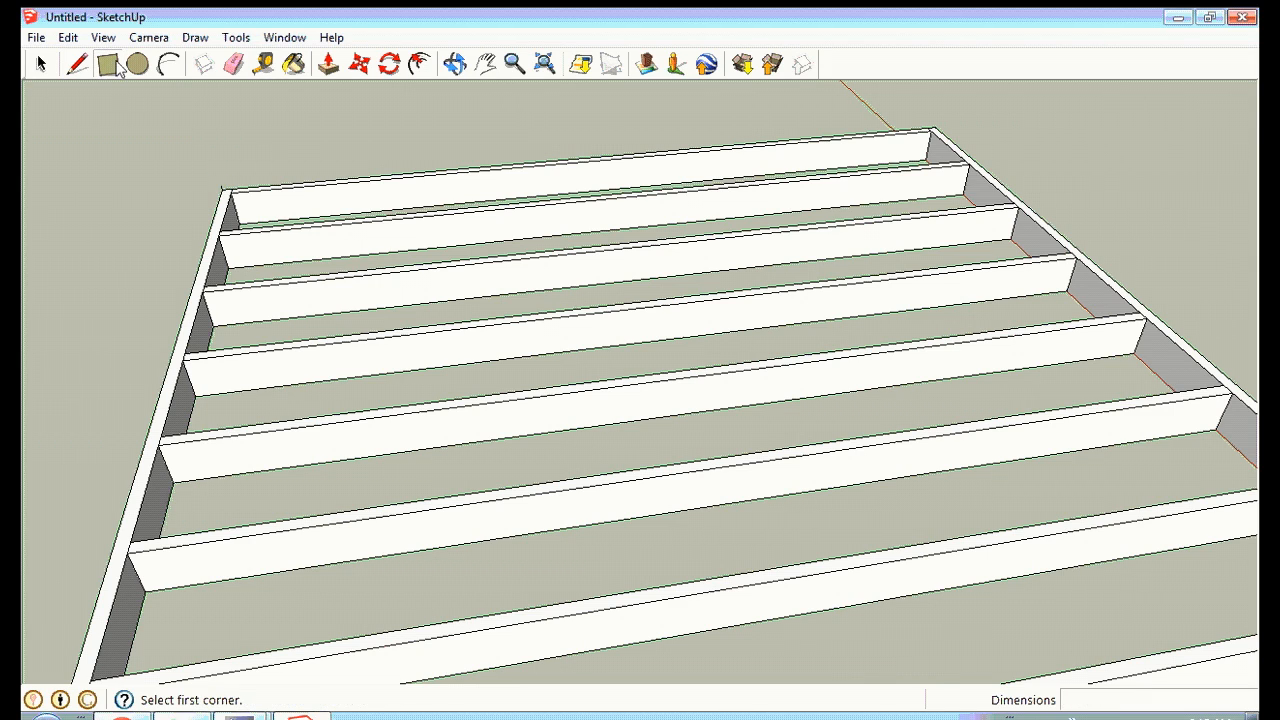
{"action": "left_click", "coordinate": [222, 186]}
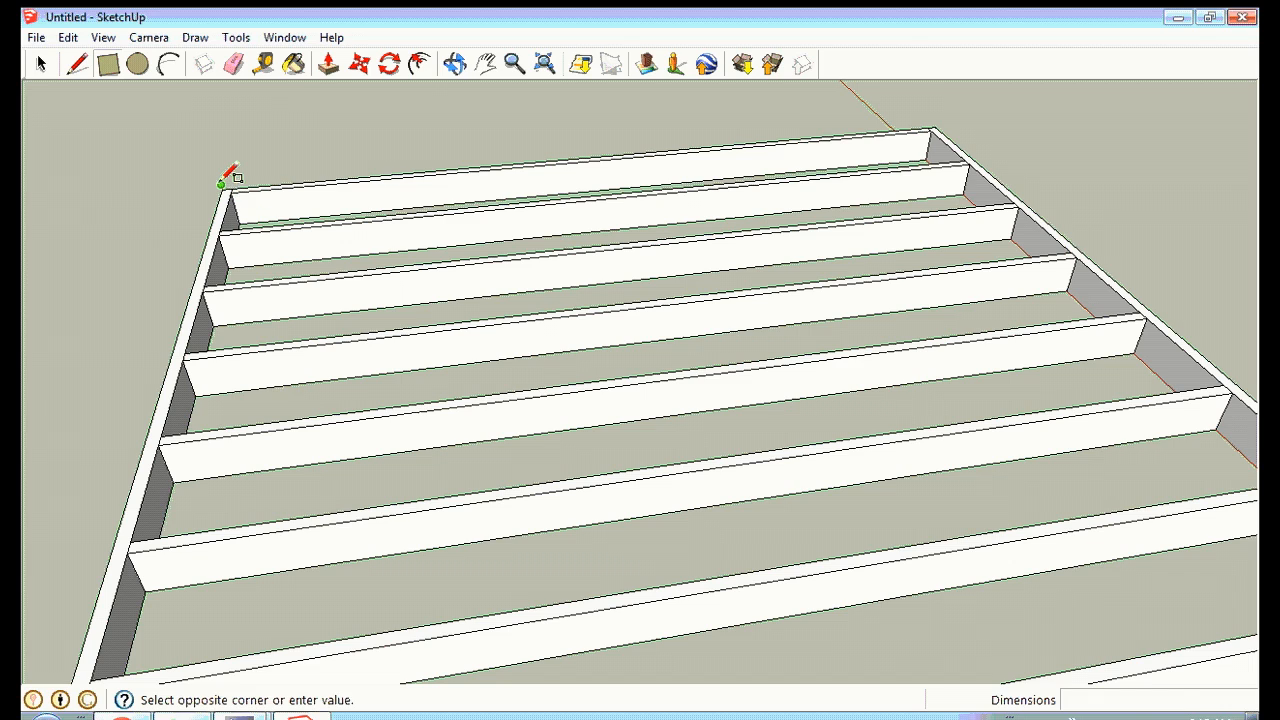
{"action": "left_click", "coordinate": [950, 124]}
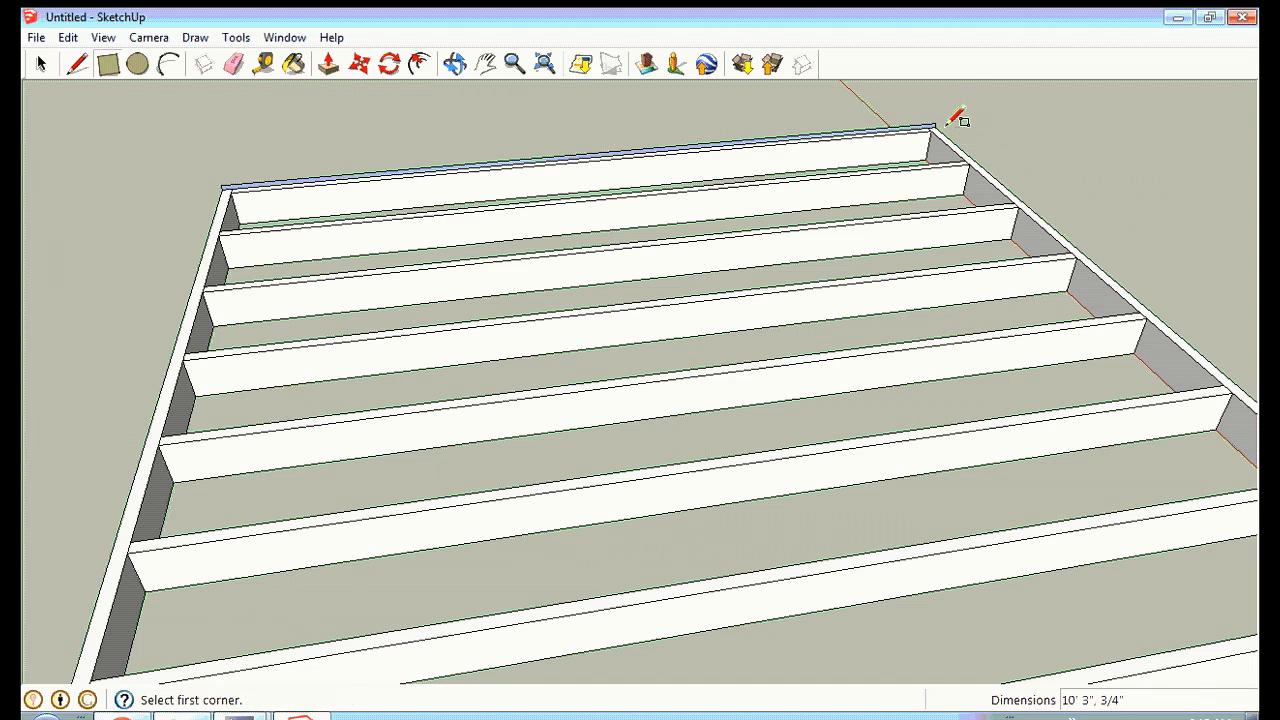
Extrude the thin upright rectangle with Push/Pull about 8' 1 1/4" over the joists as a floor sheet.
{"action": "left_click", "coordinate": [330, 64]}
{"action": "left_click", "coordinate": [462, 168]}
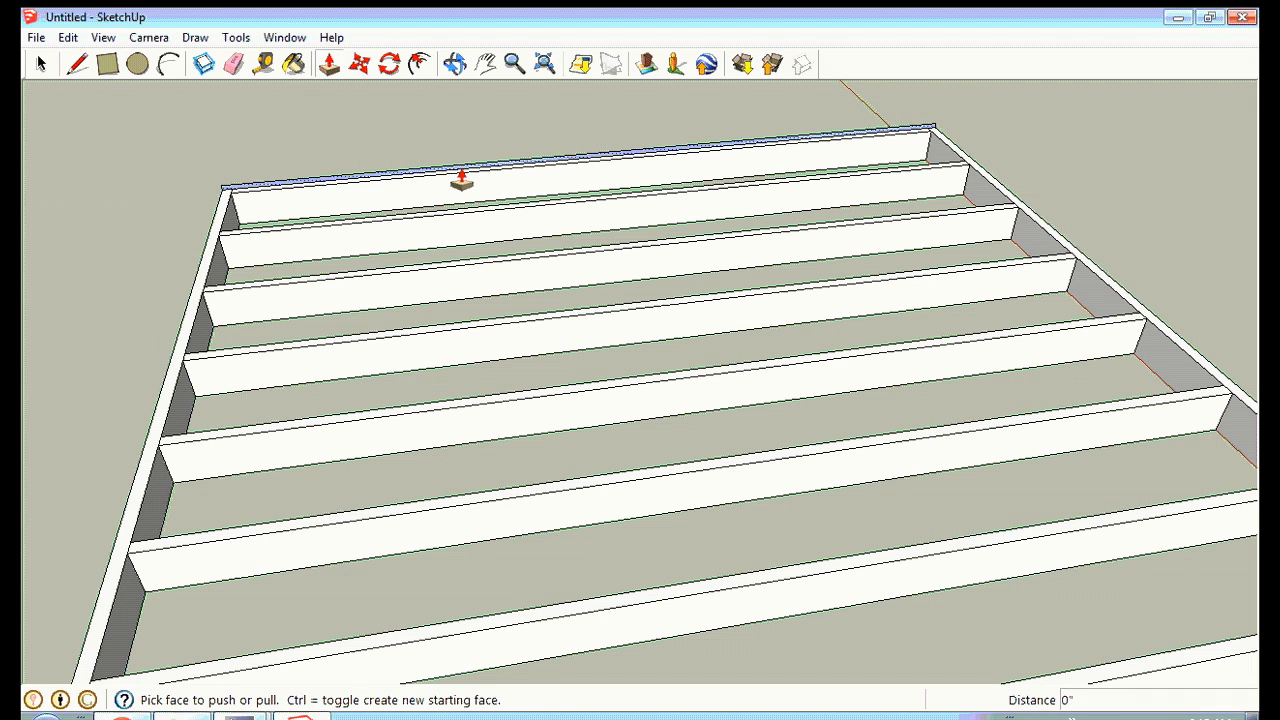
{"action": "left_click_drag", "start_coordinate": [461, 178], "coordinate": [608, 614]}
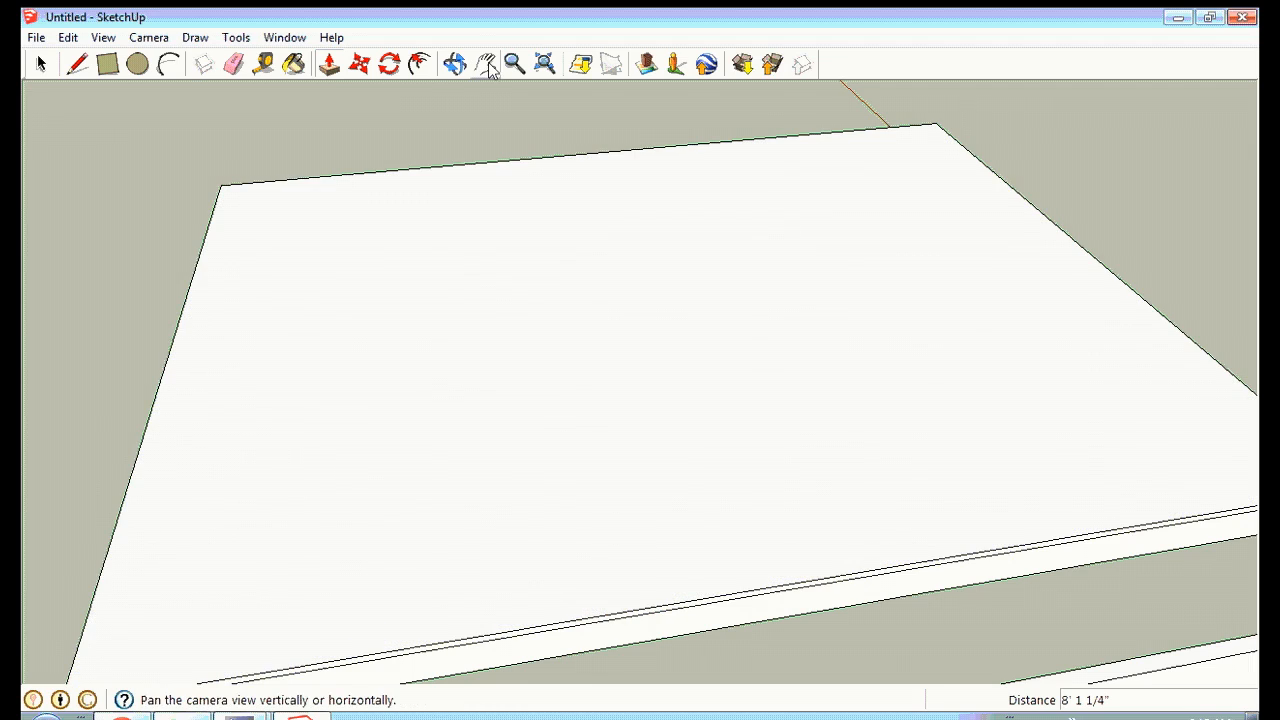
Extend the floor sheet's leading edge another 7' 3 1/4" over the joists with Push/Pull.
{"action": "left_click", "coordinate": [486, 64]}
{"action": "left_click_drag", "start_coordinate": [777, 554], "coordinate": [703, 244]}
{"action": "left_click", "coordinate": [514, 64]}
{"action": "left_click_drag", "start_coordinate": [611, 131], "coordinate": [594, 343]}
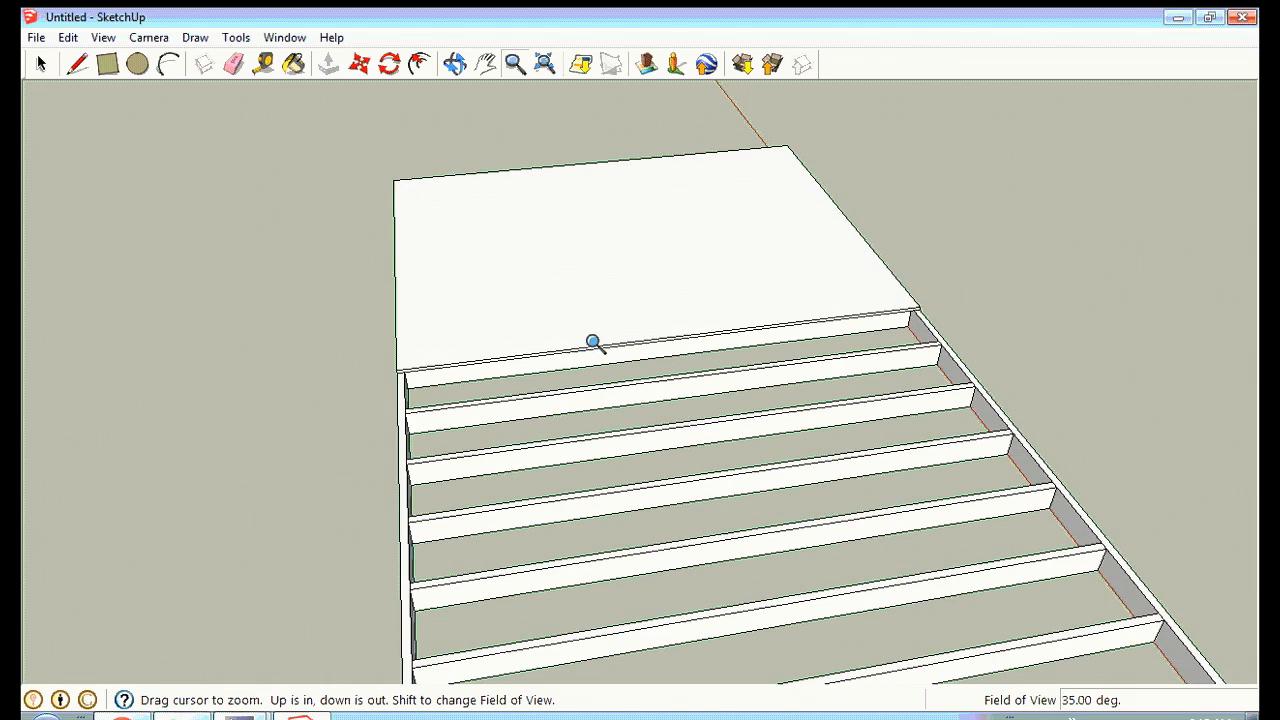
{"action": "left_click", "coordinate": [455, 64]}
{"action": "left_click_drag", "start_coordinate": [731, 360], "coordinate": [623, 367]}
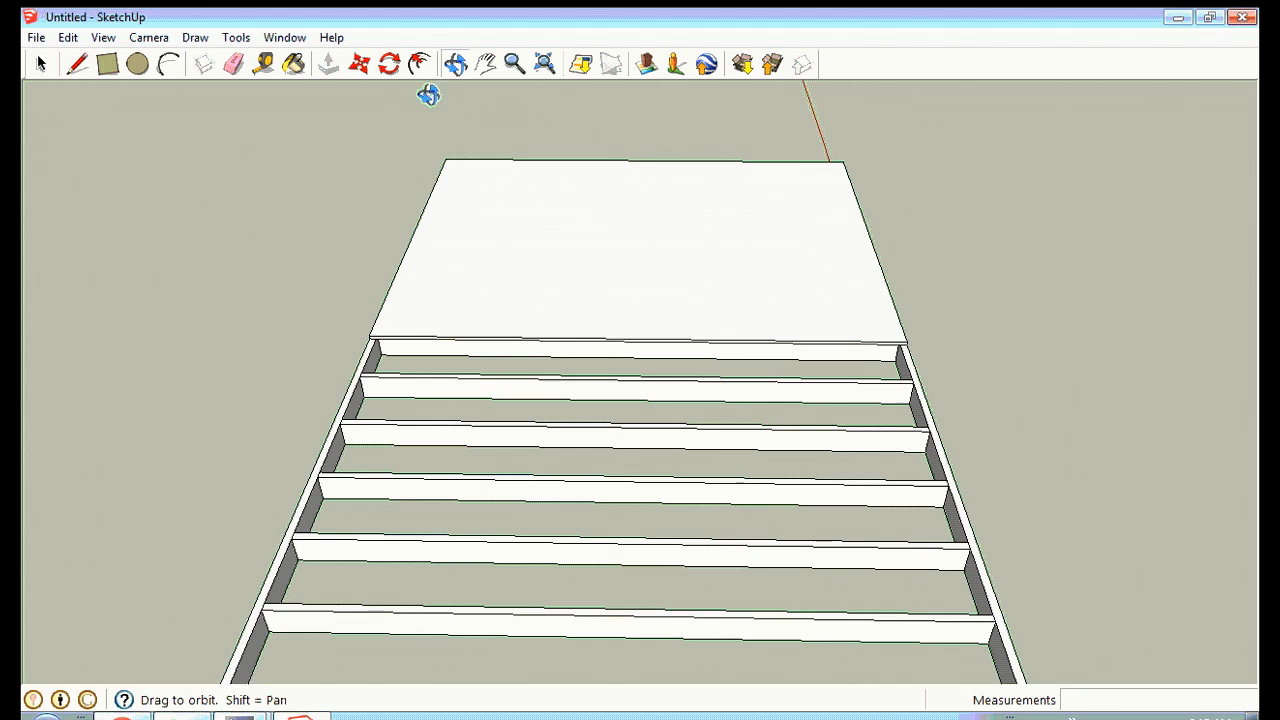
{"action": "left_click", "coordinate": [328, 64]}
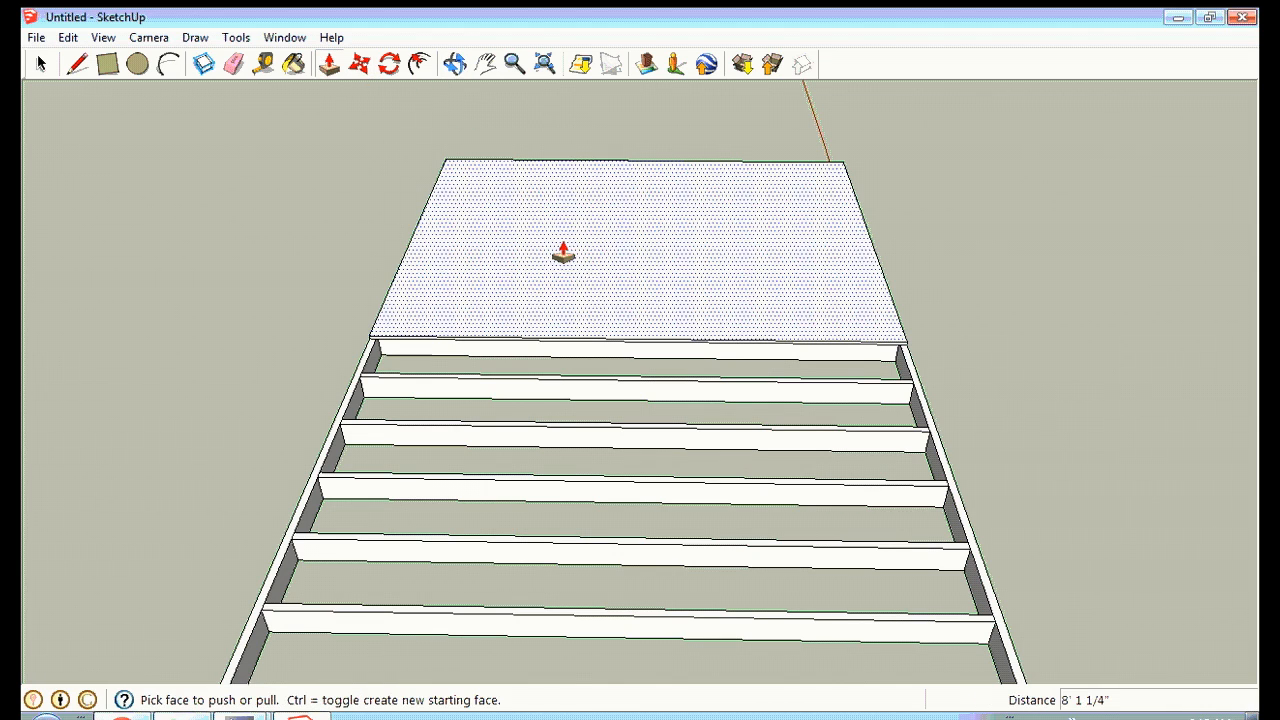
{"action": "left_click", "coordinate": [596, 350]}
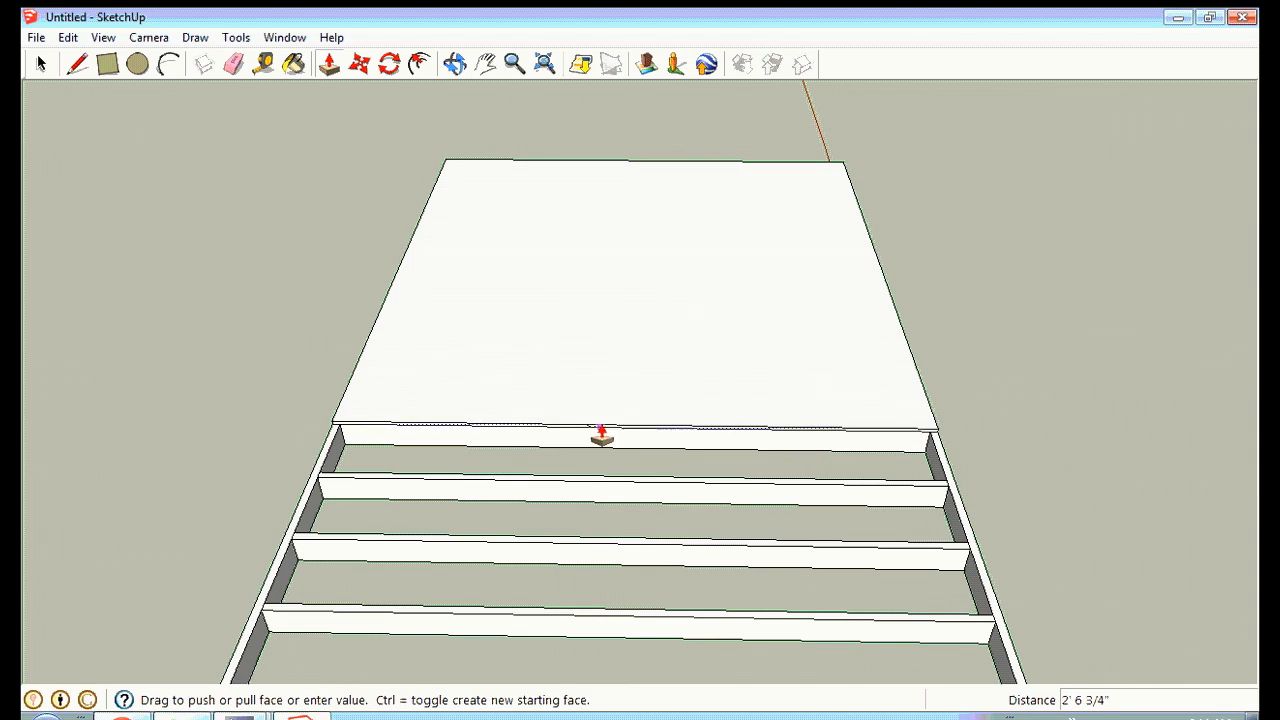
{"action": "left_click", "coordinate": [600, 666]}
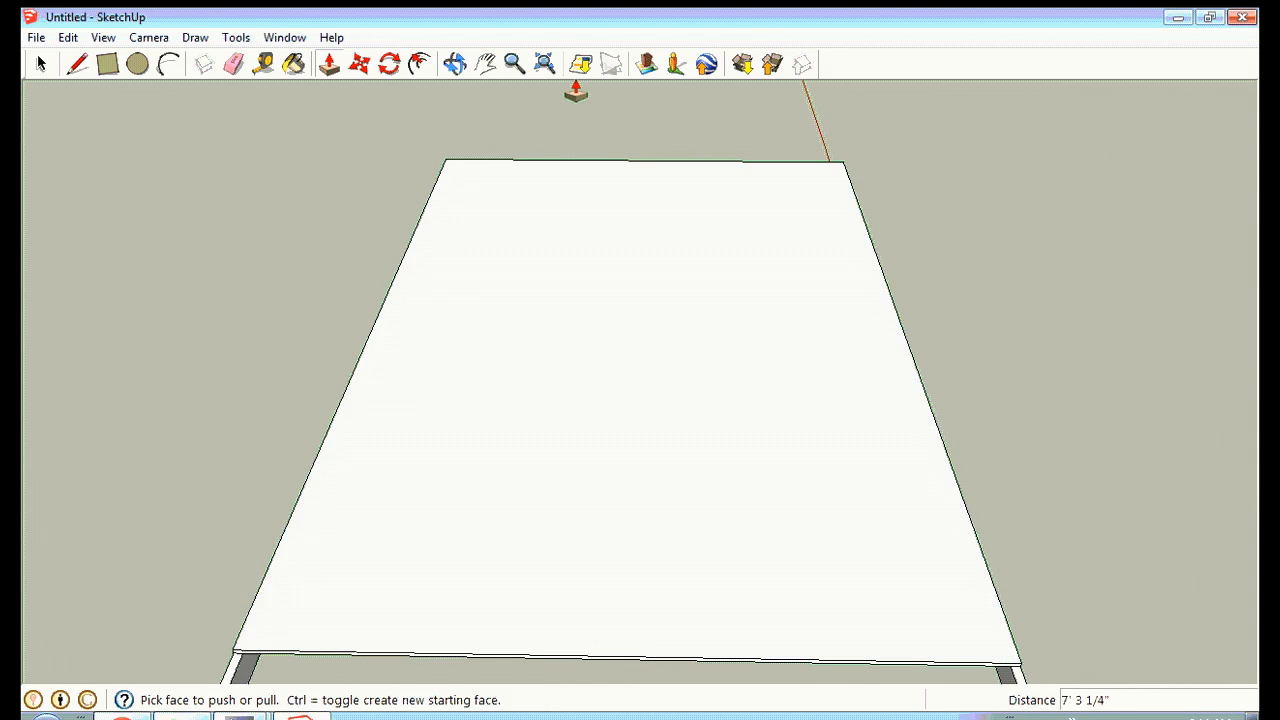
Push/Pull the floor sheet's leading edge a further 4' 7 1/2" to the outer face of the joist at the origin end.
{"action": "left_click", "coordinate": [486, 64]}
{"action": "left_click_drag", "start_coordinate": [634, 378], "coordinate": [634, 143]}
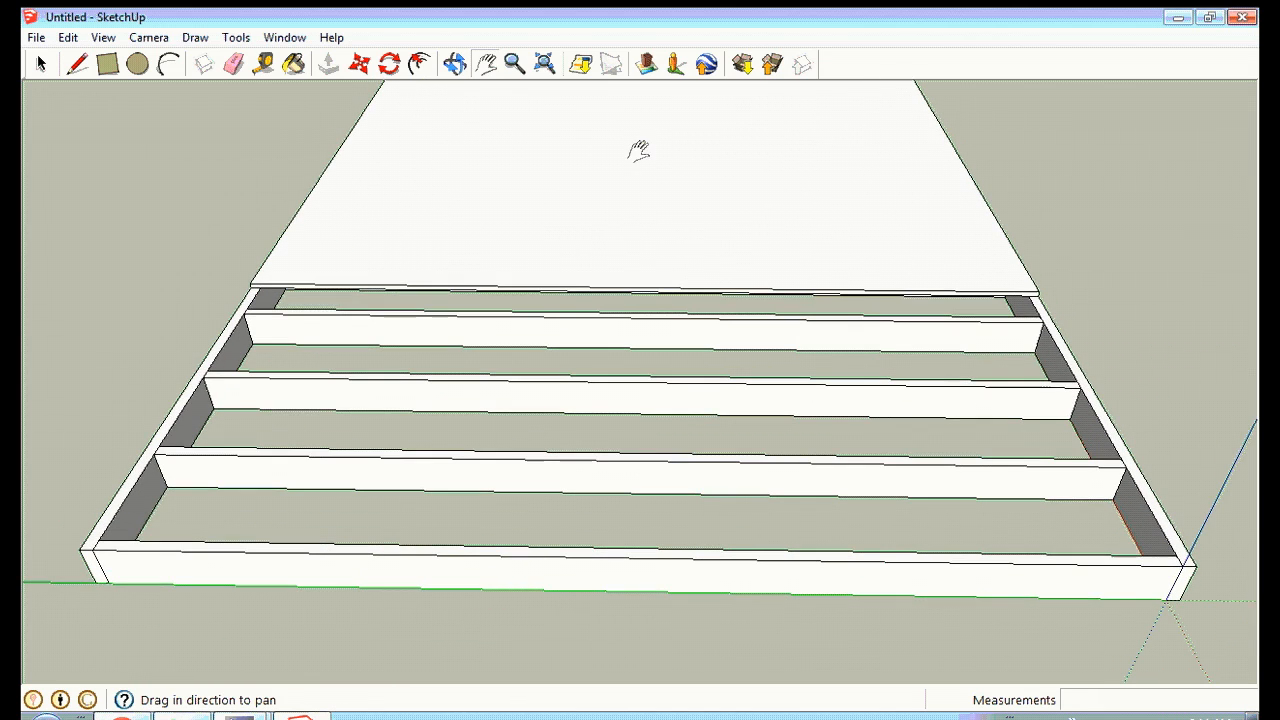
{"action": "left_click", "coordinate": [328, 64]}
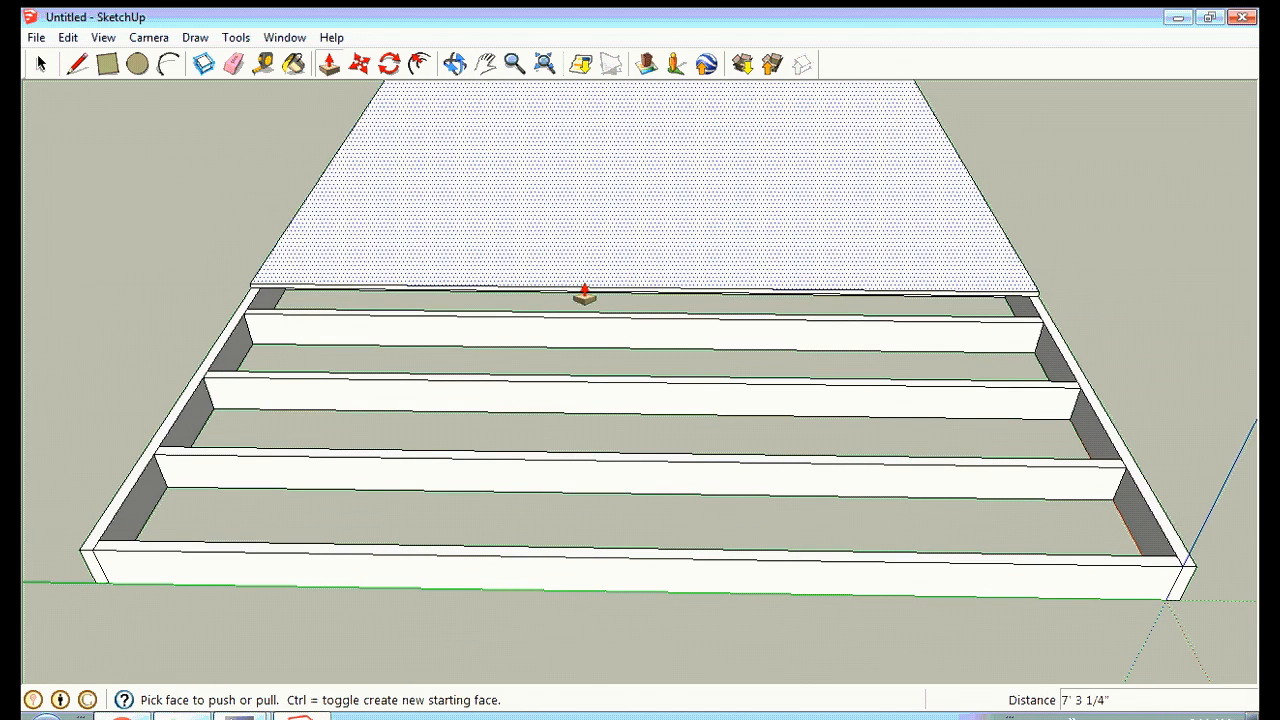
{"action": "left_click_drag", "start_coordinate": [583, 299], "coordinate": [643, 574]}
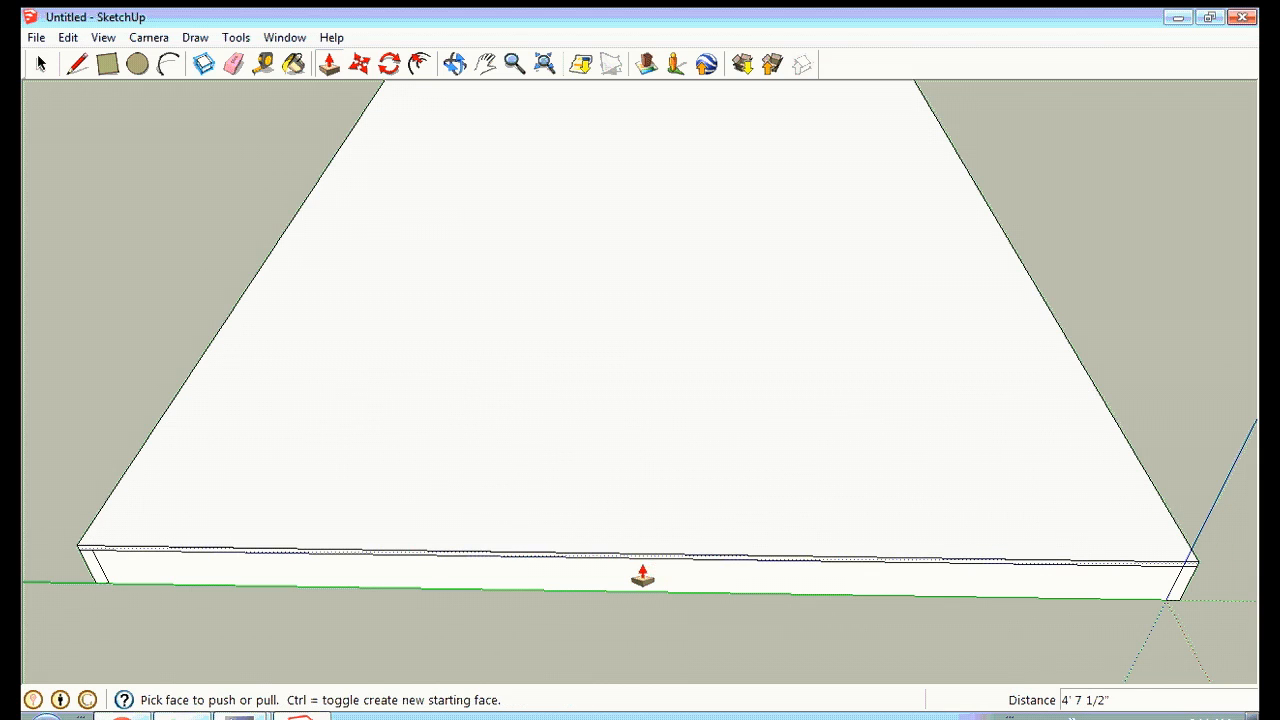
Examine the completed floor from above and from its long side, with the whole sheet in view.
{"action": "left_click", "coordinate": [455, 64]}
{"action": "left_click_drag", "start_coordinate": [395, 150], "coordinate": [683, 449]}
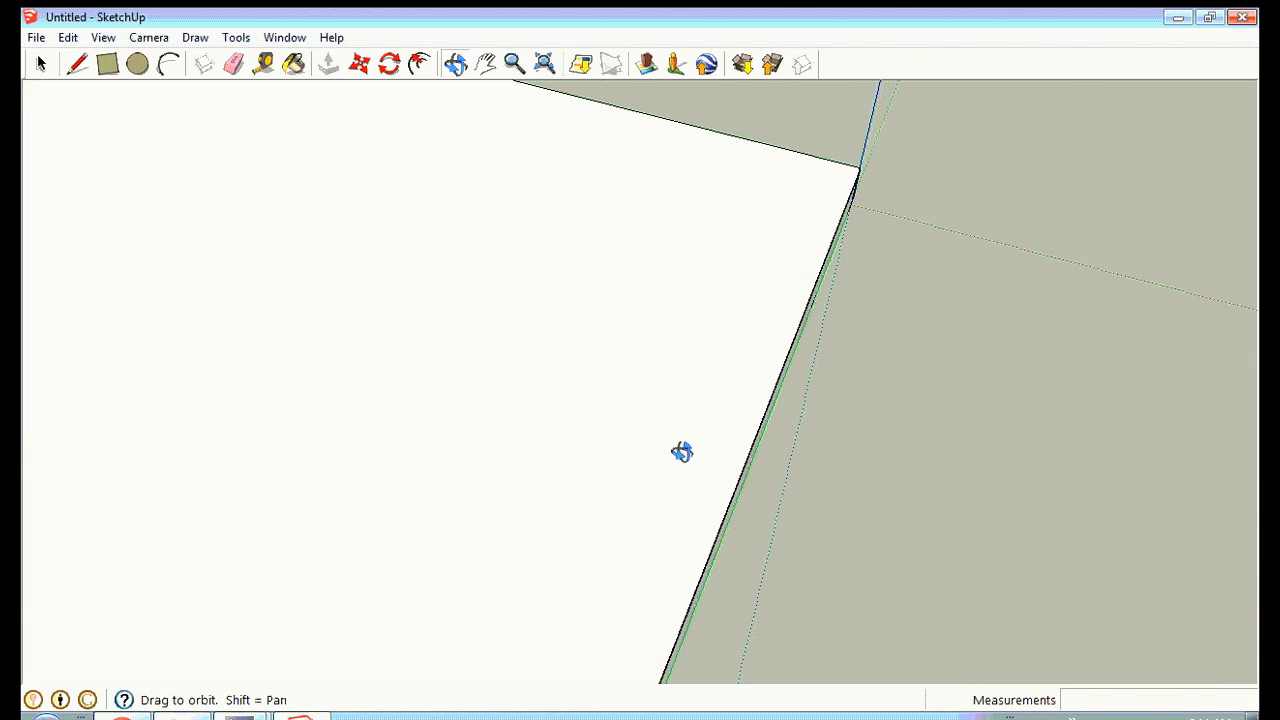
{"action": "left_click", "coordinate": [514, 64]}
{"action": "left_click_drag", "start_coordinate": [600, 160], "coordinate": [590, 495]}
{"action": "left_click", "coordinate": [455, 64]}
{"action": "mouse_move", "coordinate": [455, 300]}
{"action": "left_mouse_down"}
{"action": "mouse_move", "coordinate": [457, 334]}
{"action": "mouse_move", "coordinate": [511, 207]}
{"action": "mouse_move", "coordinate": [380, 234]}
{"action": "mouse_move", "coordinate": [360, 171]}
{"action": "mouse_move", "coordinate": [391, 389]}
{"action": "mouse_move", "coordinate": [394, 190]}
{"action": "mouse_move", "coordinate": [426, 377]}
{"action": "mouse_move", "coordinate": [449, 300]}
{"action": "left_mouse_up"}
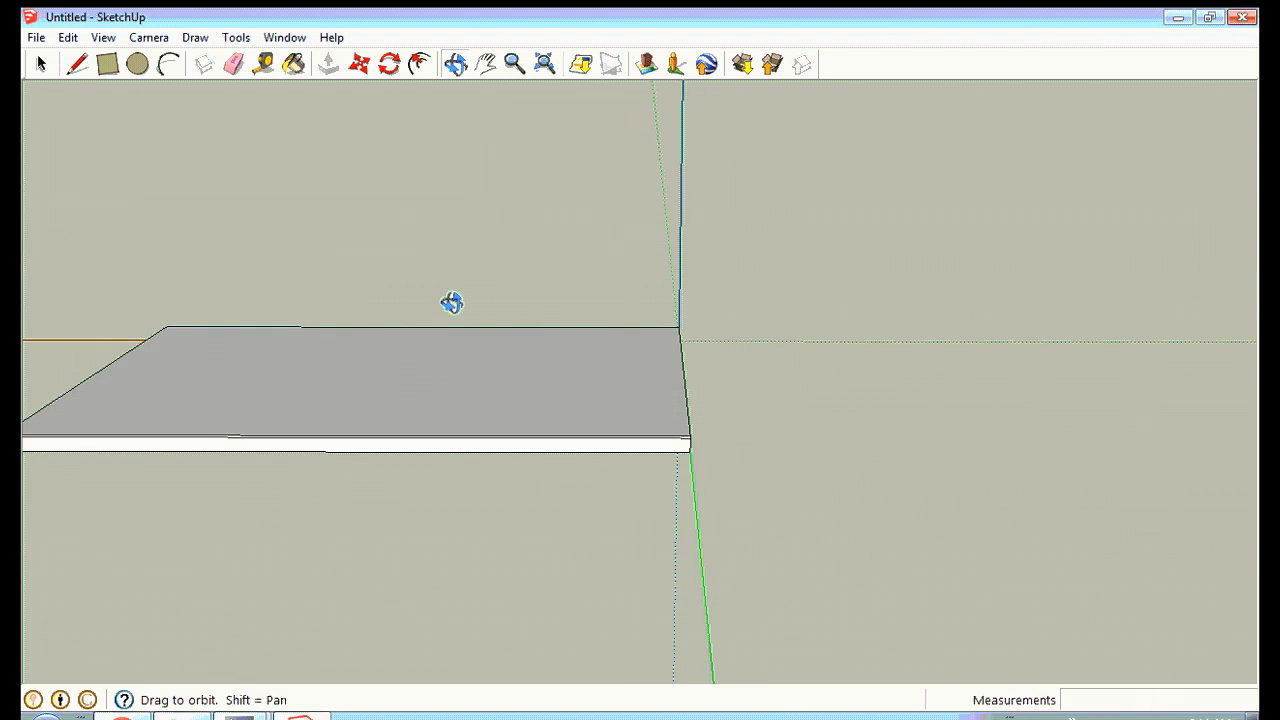
{"action": "left_click", "coordinate": [486, 65]}
{"action": "left_click_drag", "start_coordinate": [286, 266], "coordinate": [529, 320]}
{"action": "left_click", "coordinate": [454, 63]}
{"action": "left_click_drag", "start_coordinate": [614, 294], "coordinate": [614, 366]}
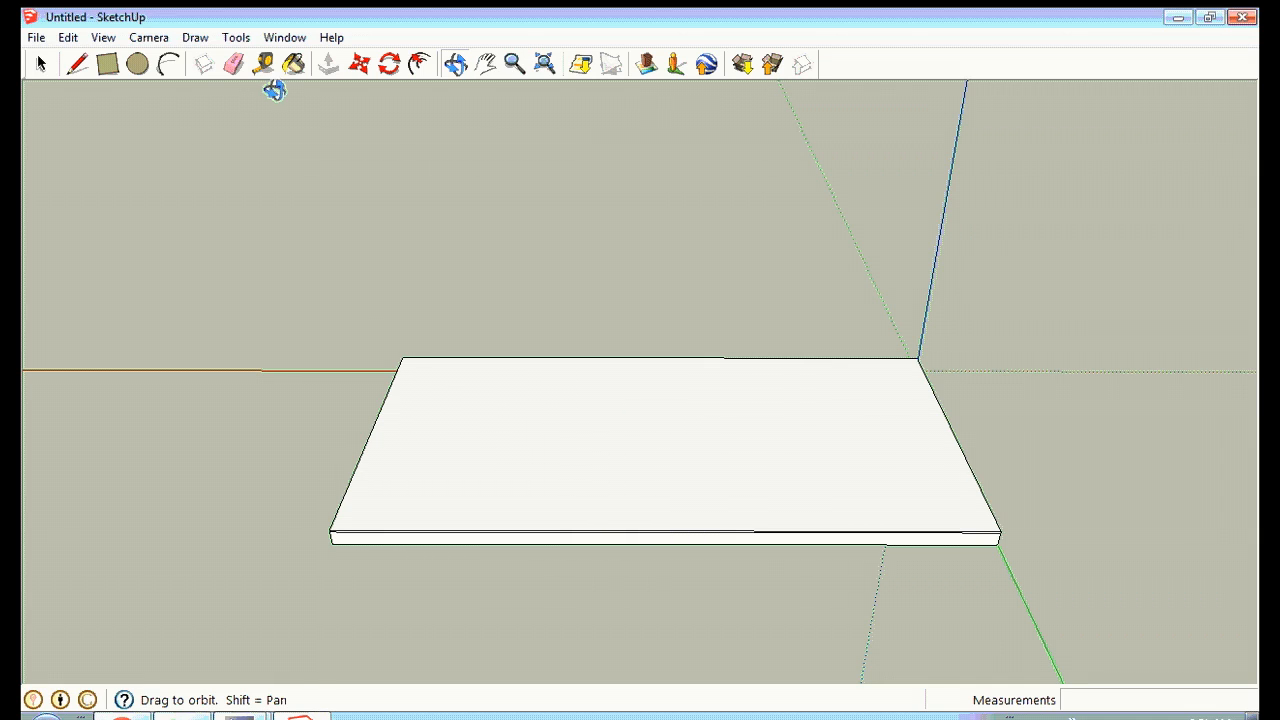
Paint the top face of the floor sheet with the Wood_Cherry_Original material.
{"action": "left_click", "coordinate": [294, 65]}
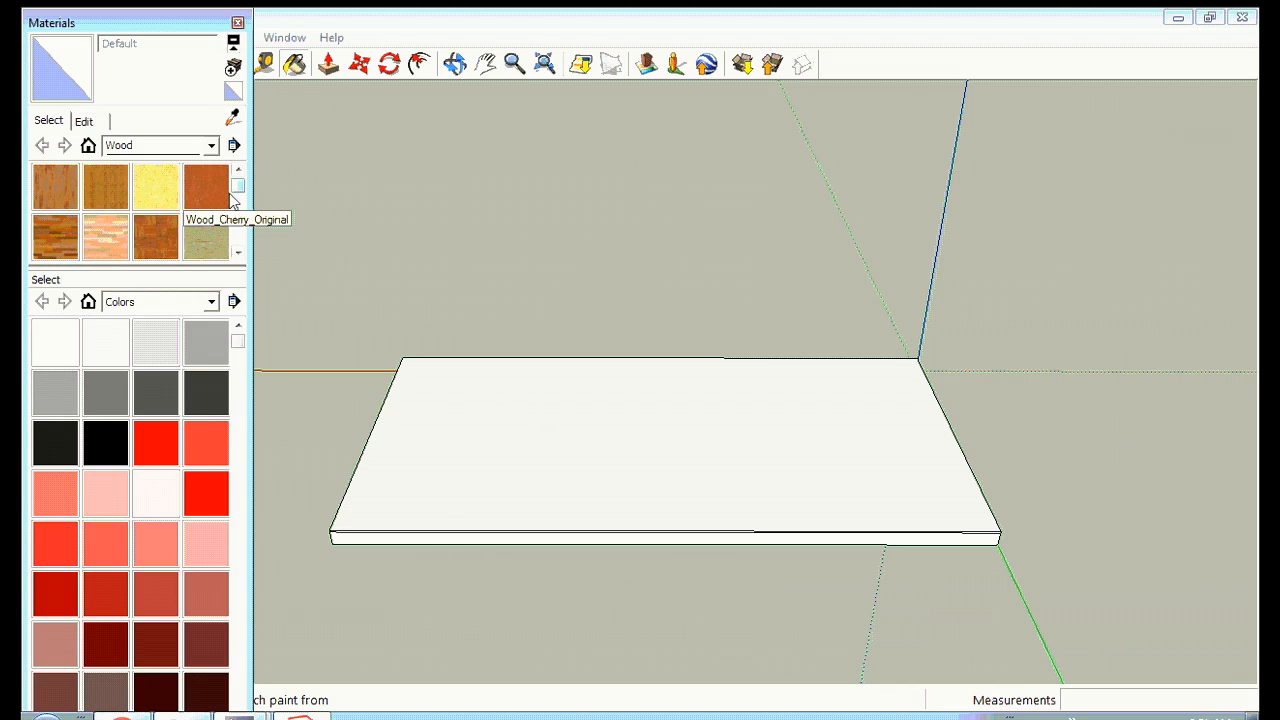
{"action": "left_click", "coordinate": [200, 198]}
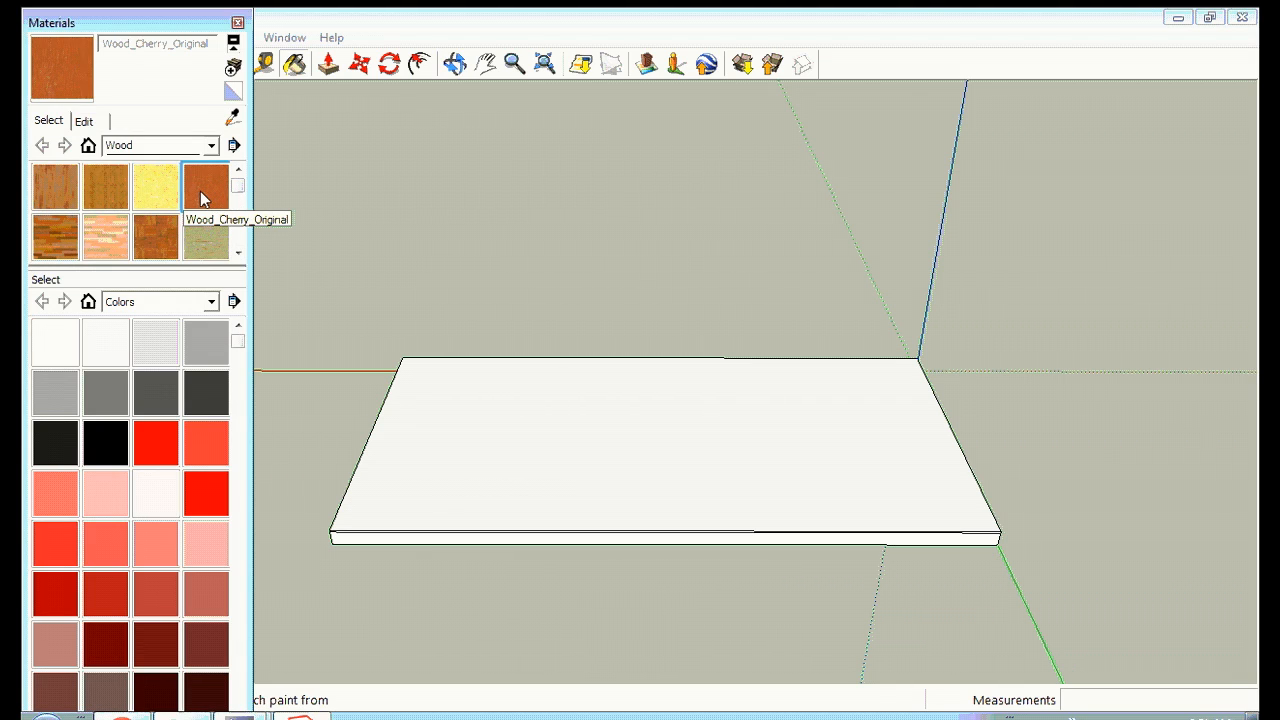
{"action": "left_click", "coordinate": [540, 434]}
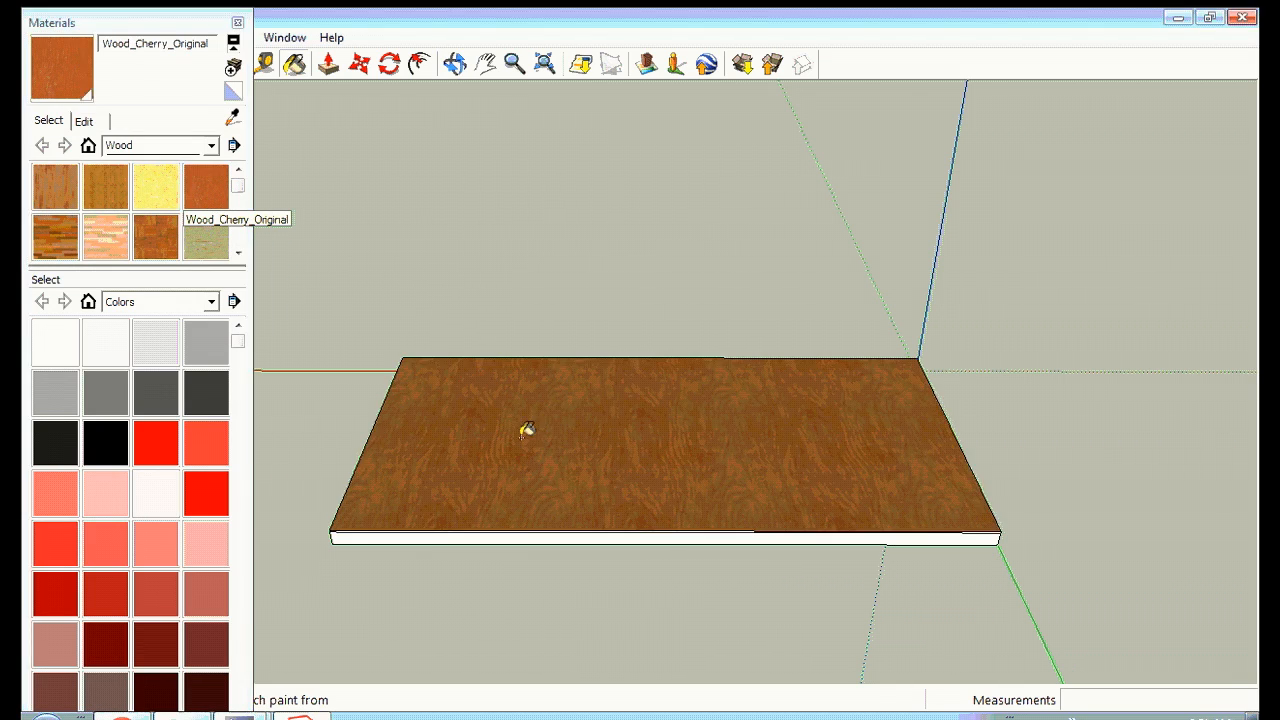
Shift the Wood_Cherry_Original material's color to a paler yellow-brown, brighten it slightly, and close the material settings.
{"action": "left_click", "coordinate": [85, 122]}
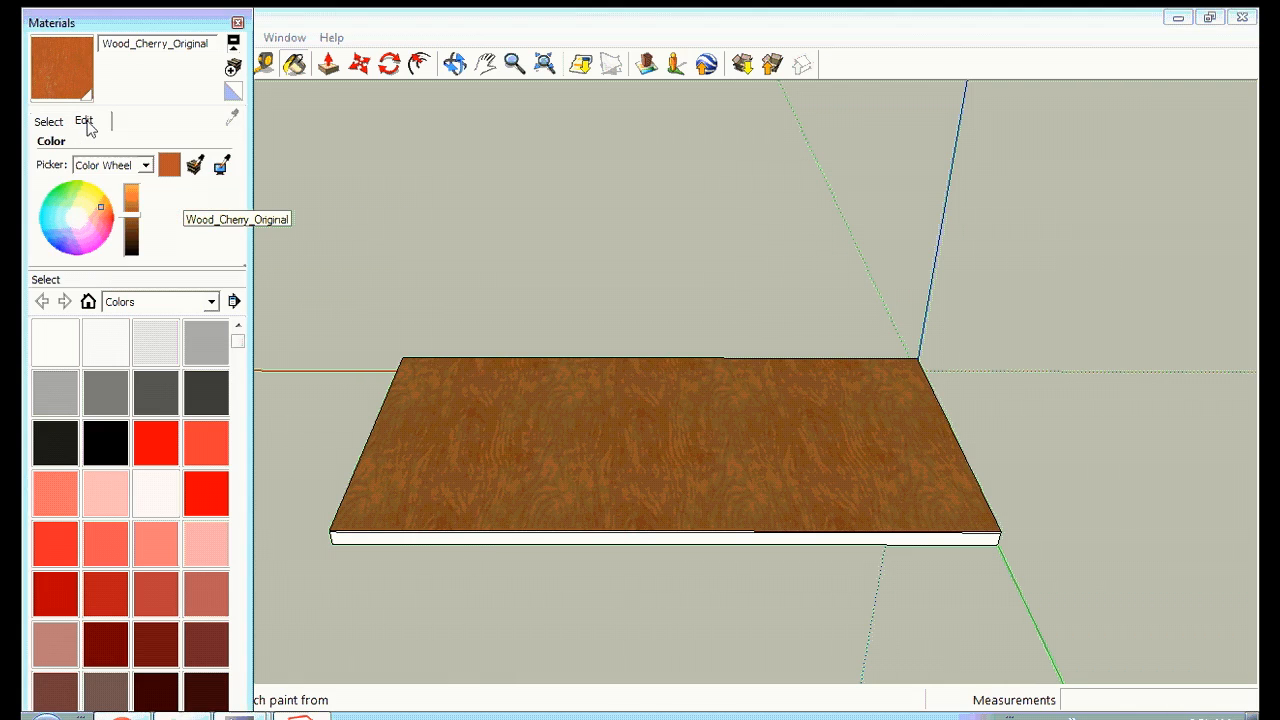
{"action": "left_click", "coordinate": [89, 207]}
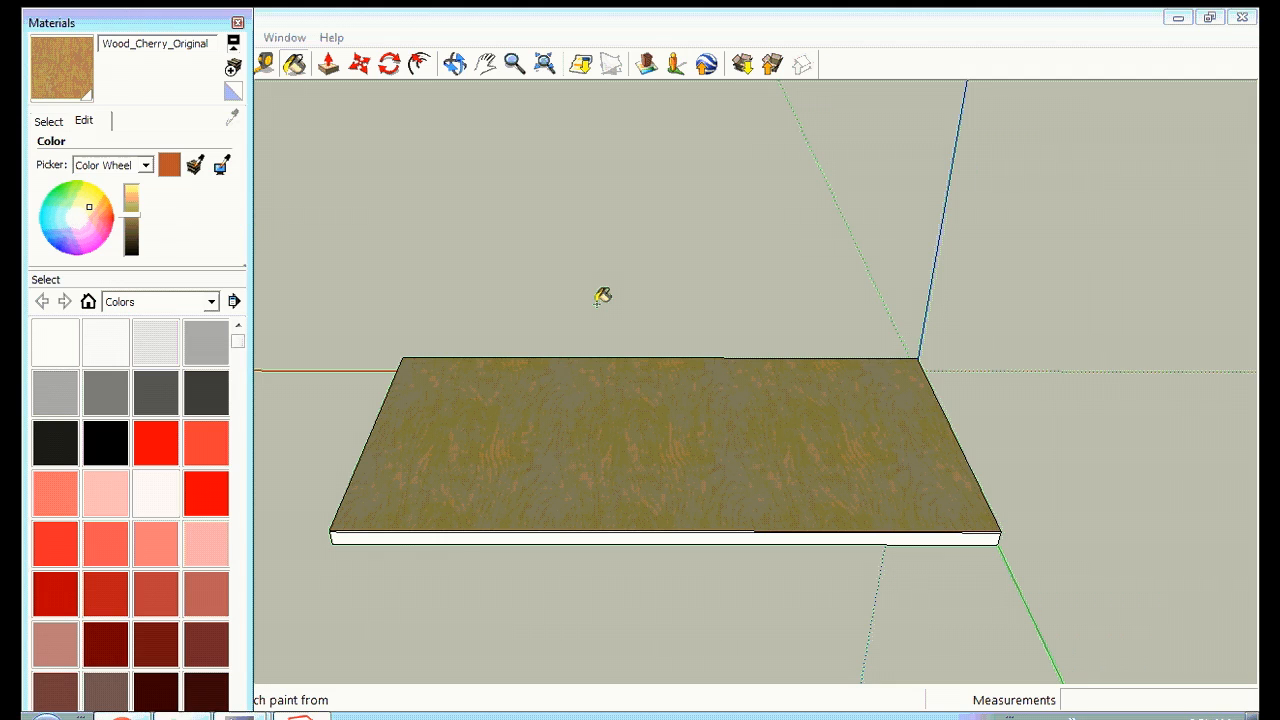
{"action": "left_click", "coordinate": [130, 205]}
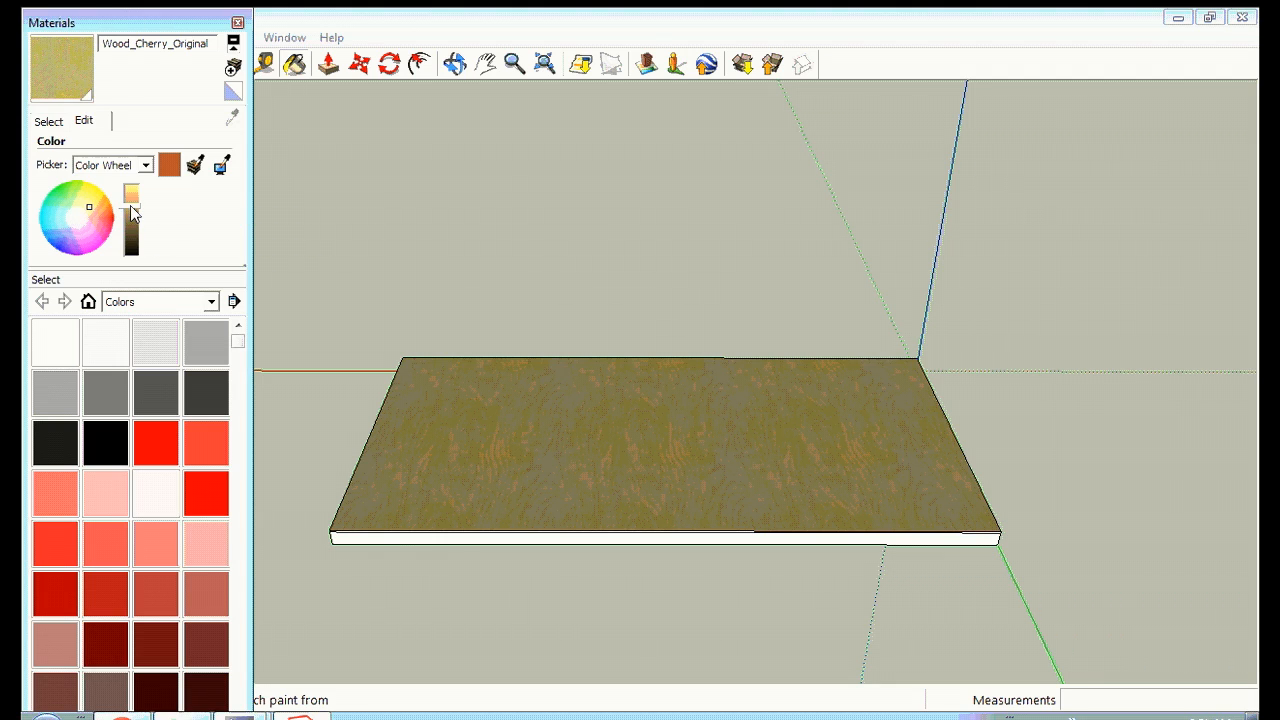
{"action": "left_click", "coordinate": [237, 22]}
Build a right-justified 2x4 House Builder wall with length set to 20 along the floor's long edge opposite the origin, from corner to corner.
{"action": "left_click", "coordinate": [455, 65]}
{"action": "left_click_drag", "start_coordinate": [725, 231], "coordinate": [727, 260]}
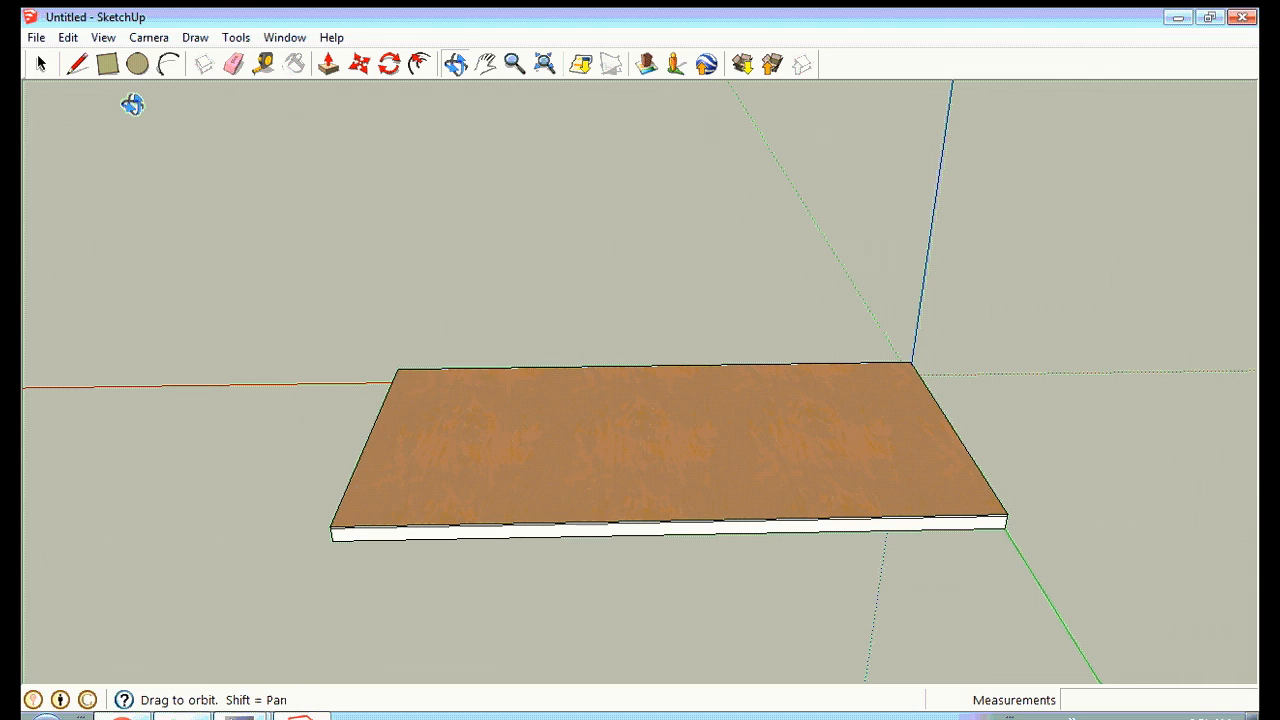
{"action": "left_click", "coordinate": [197, 44]}
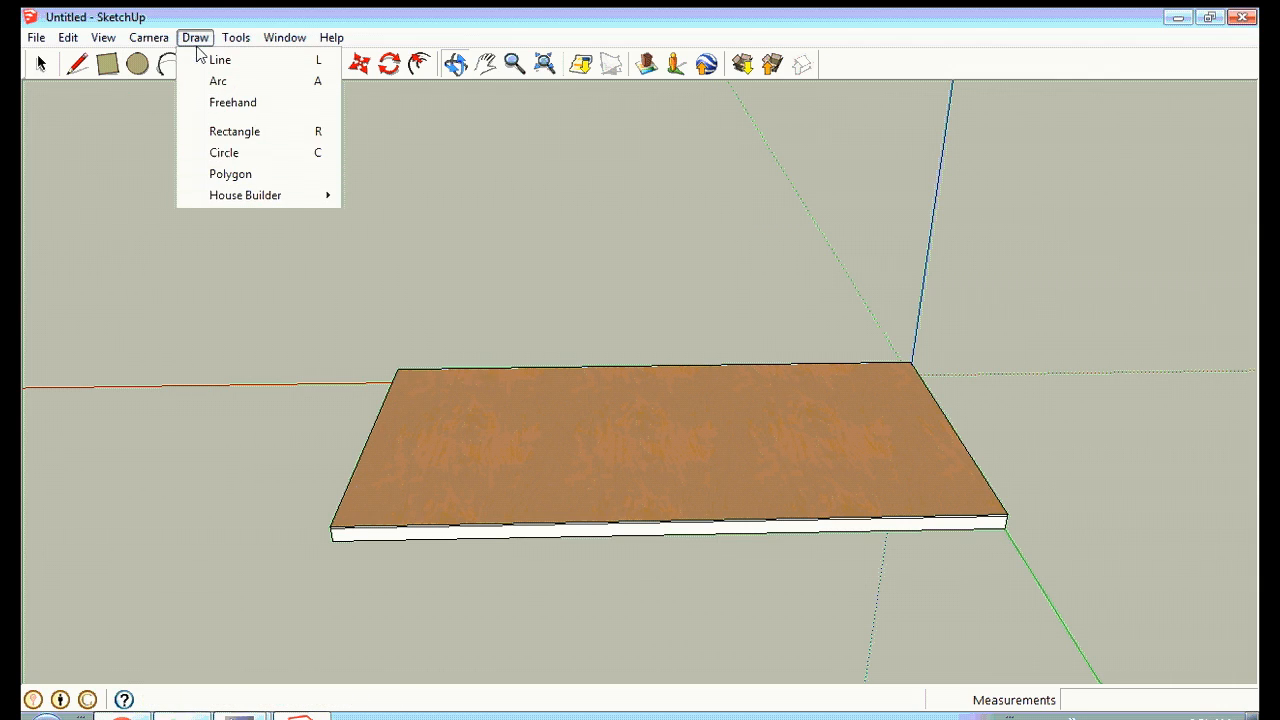
{"action": "mouse_move", "coordinate": [300, 196]}
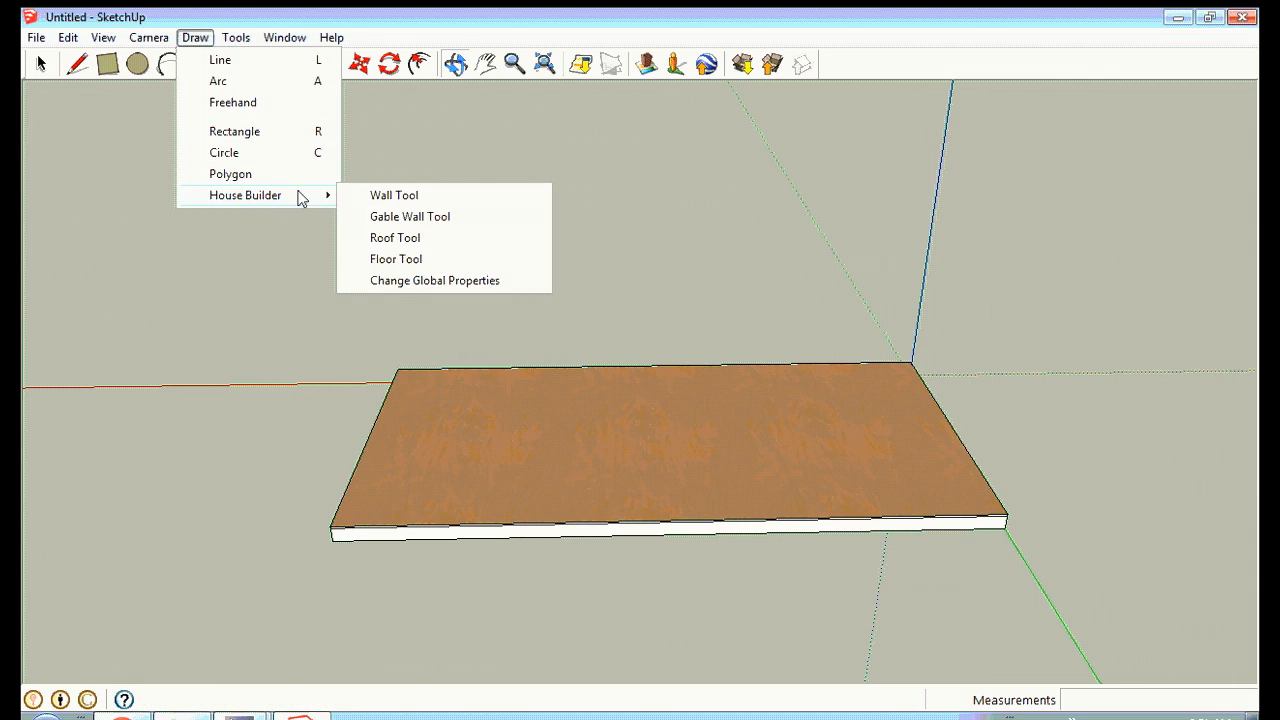
{"action": "left_click", "coordinate": [410, 196]}
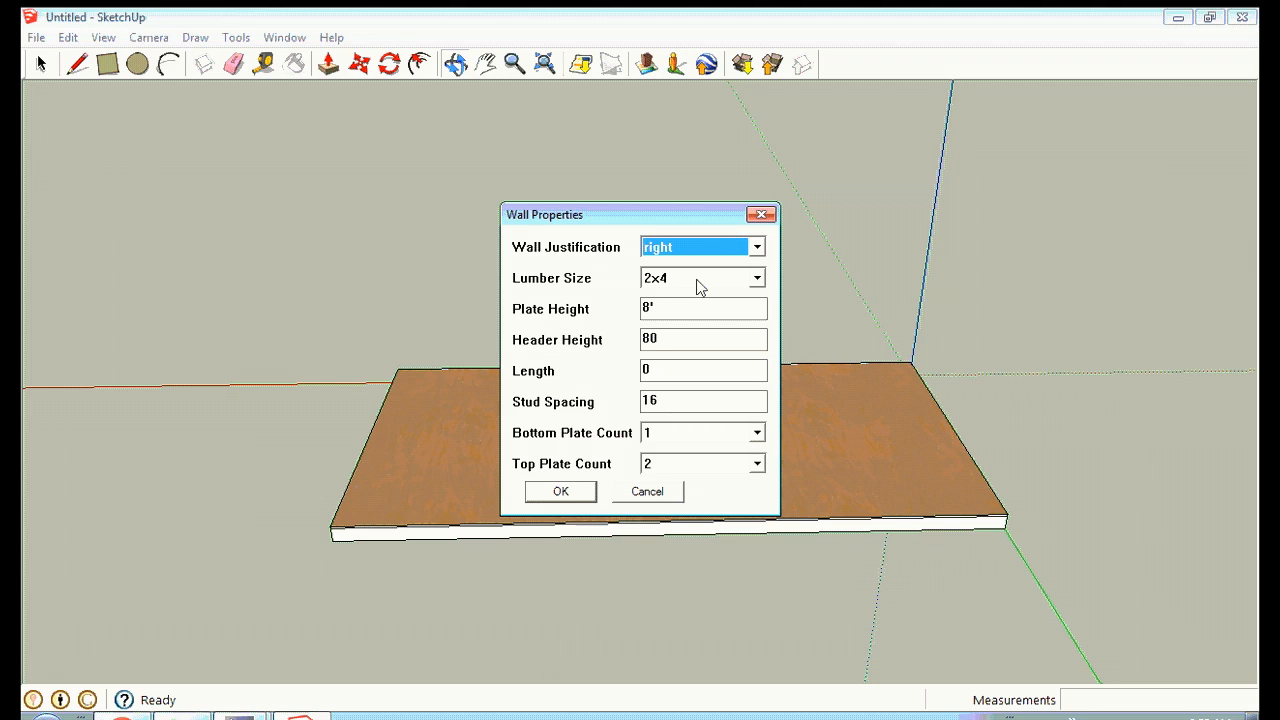
{"action": "left_click", "coordinate": [757, 279]}
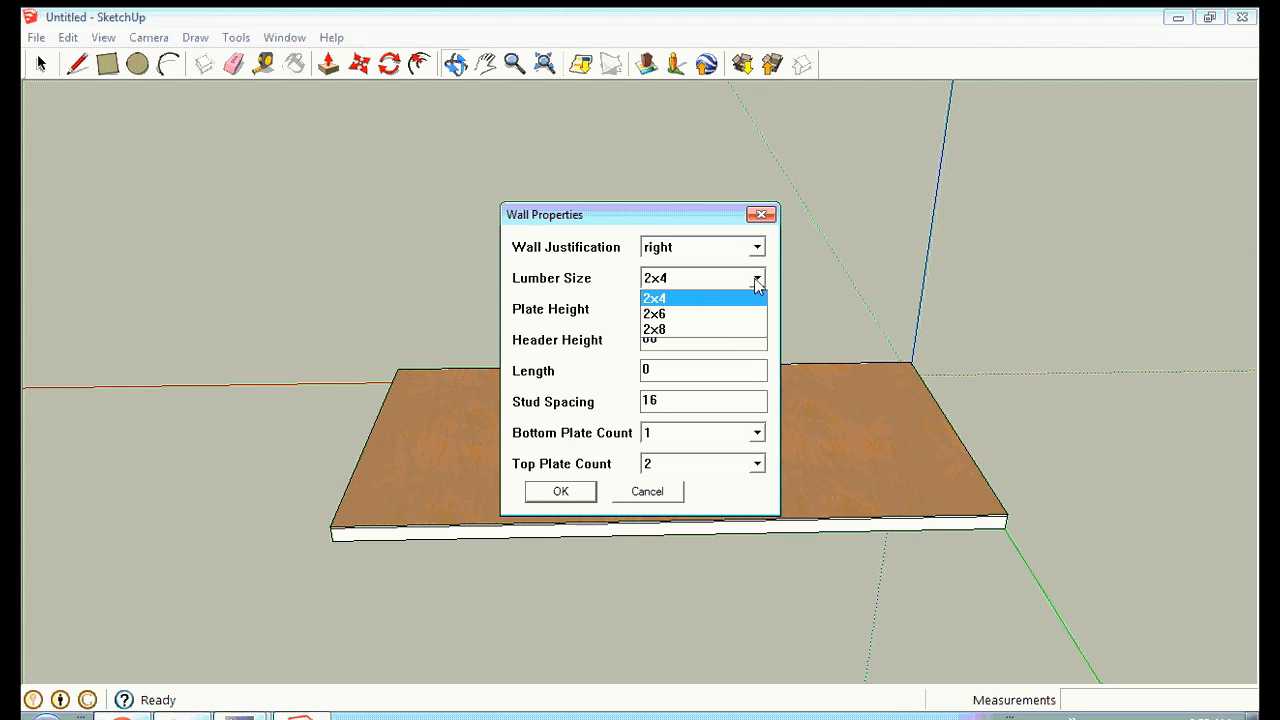
{"action": "left_click", "coordinate": [706, 285]}
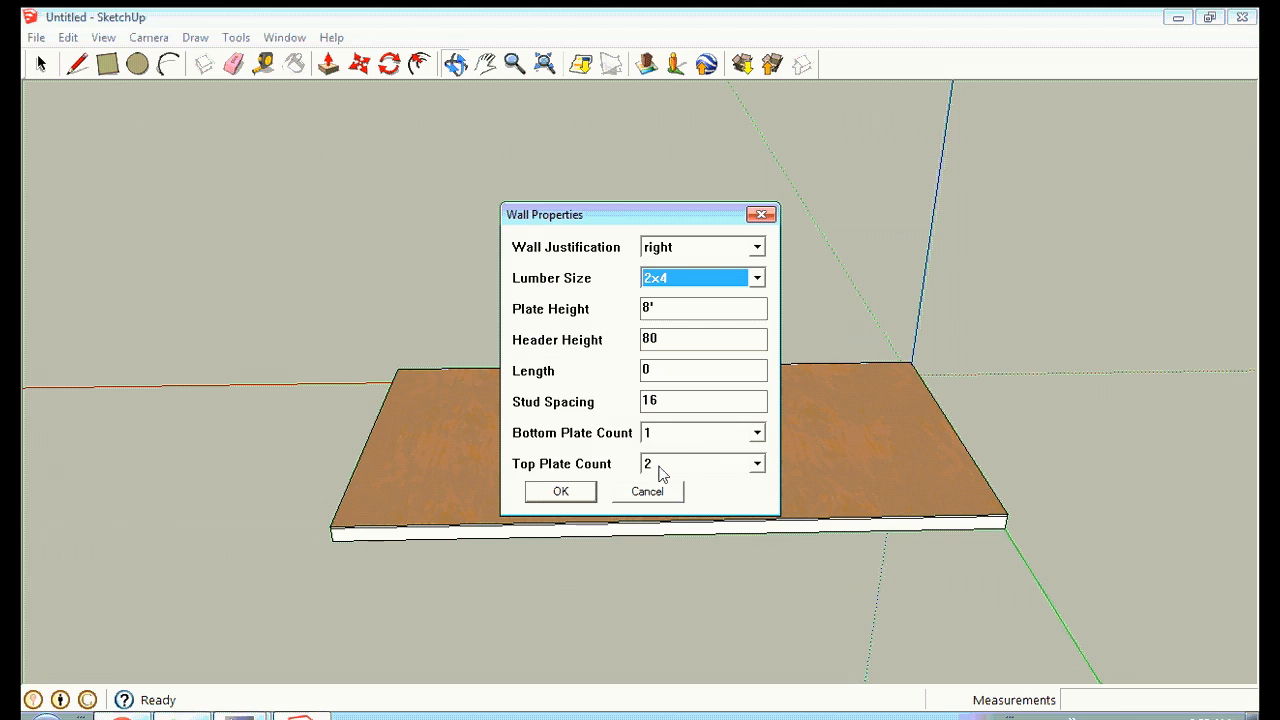
{"action": "left_click", "coordinate": [668, 370]}
{"action": "type", "text": "2"}
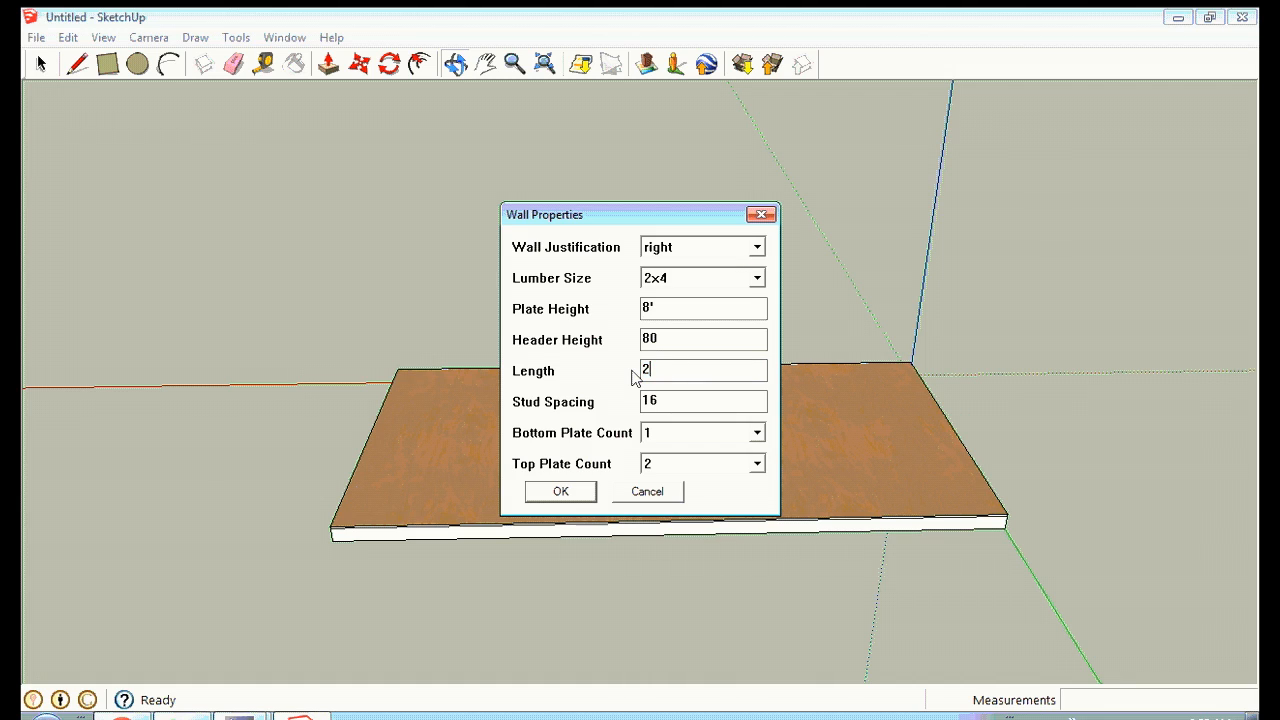
{"action": "type", "text": "0"}
{"action": "left_click", "coordinate": [561, 495]}
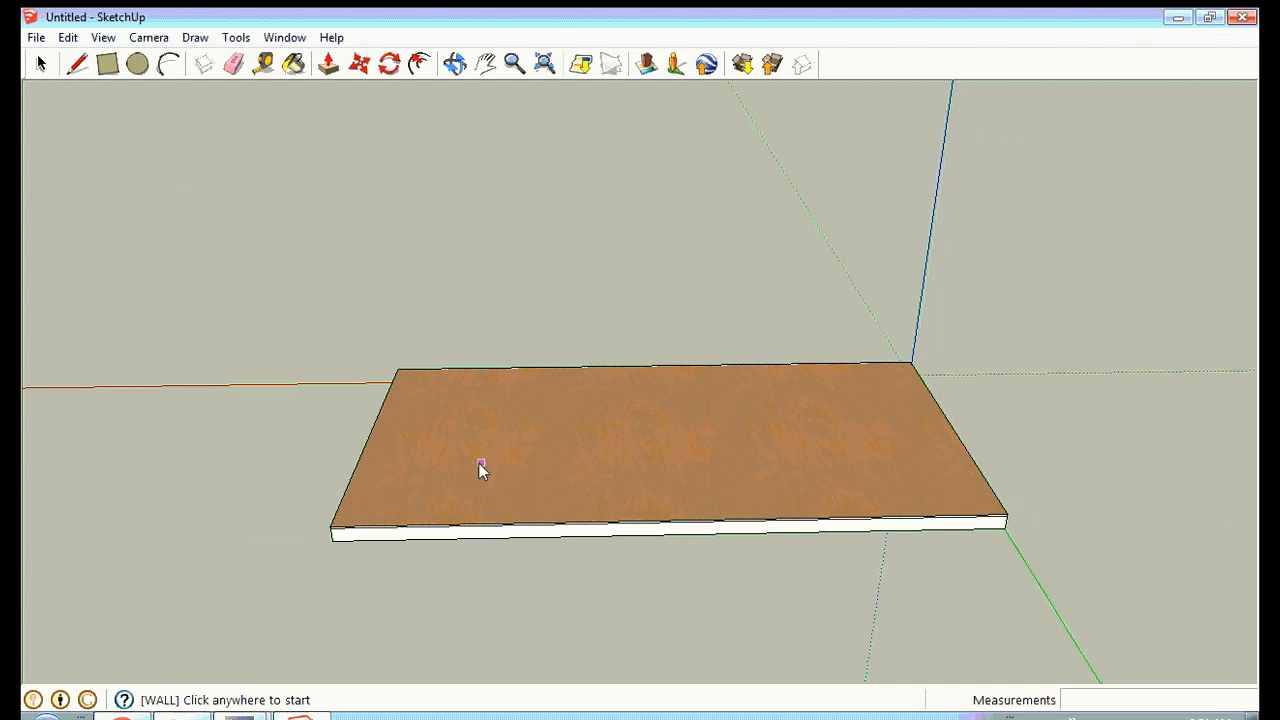
{"action": "left_click", "coordinate": [333, 524]}
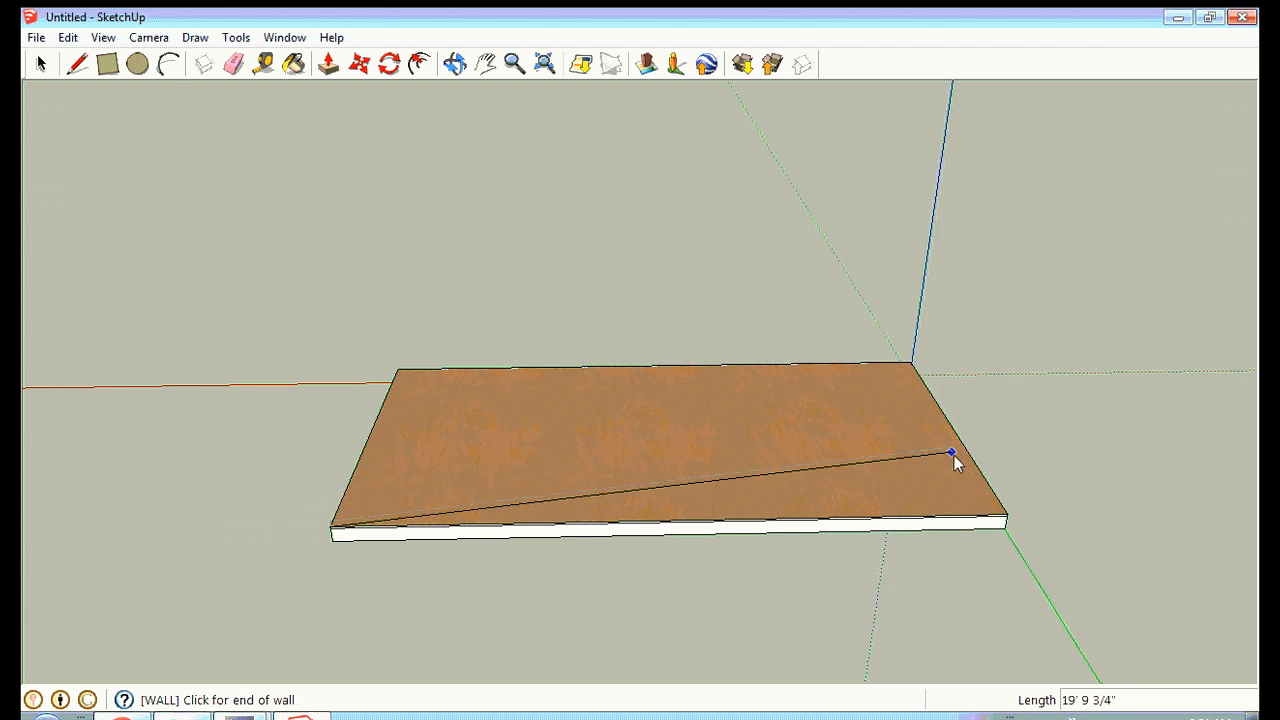
{"action": "left_click", "coordinate": [1006, 517]}
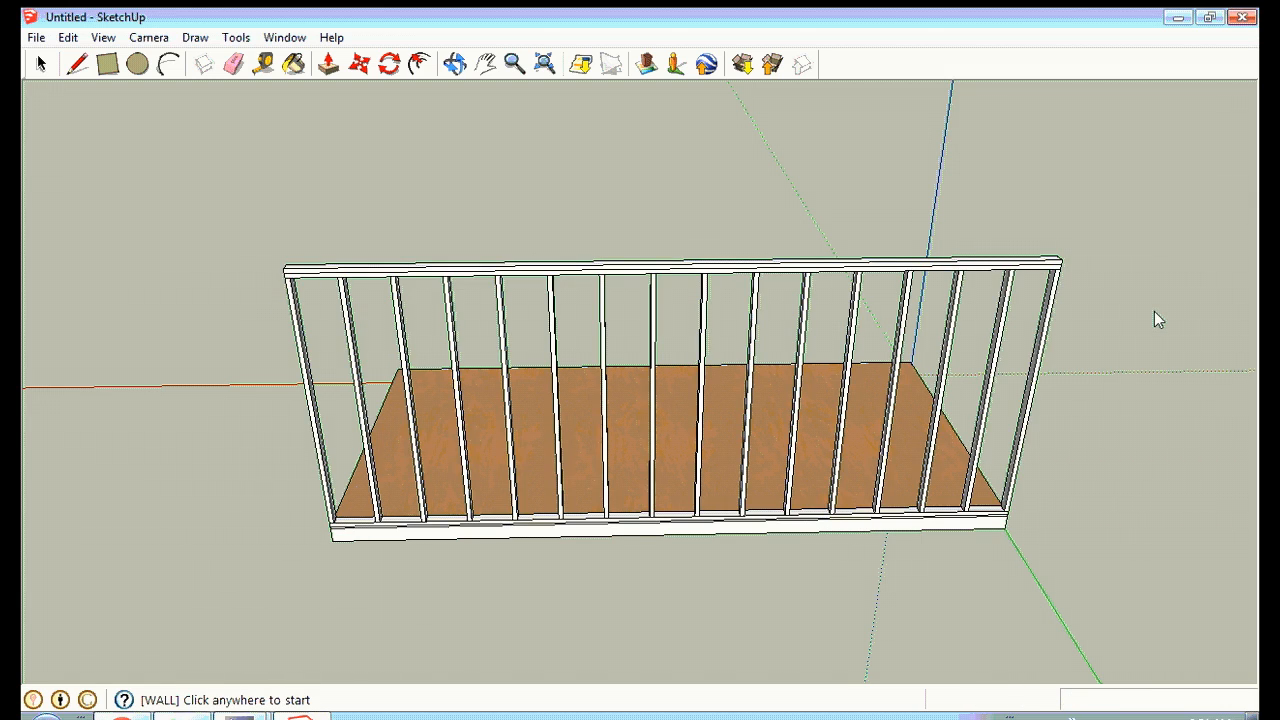
Examine the new stud wall from several angles, including its studs, doubled top plate, bottom plate and both ends.
{"action": "left_click", "coordinate": [454, 63]}
{"action": "left_click_drag", "start_coordinate": [960, 280], "coordinate": [997, 394]}
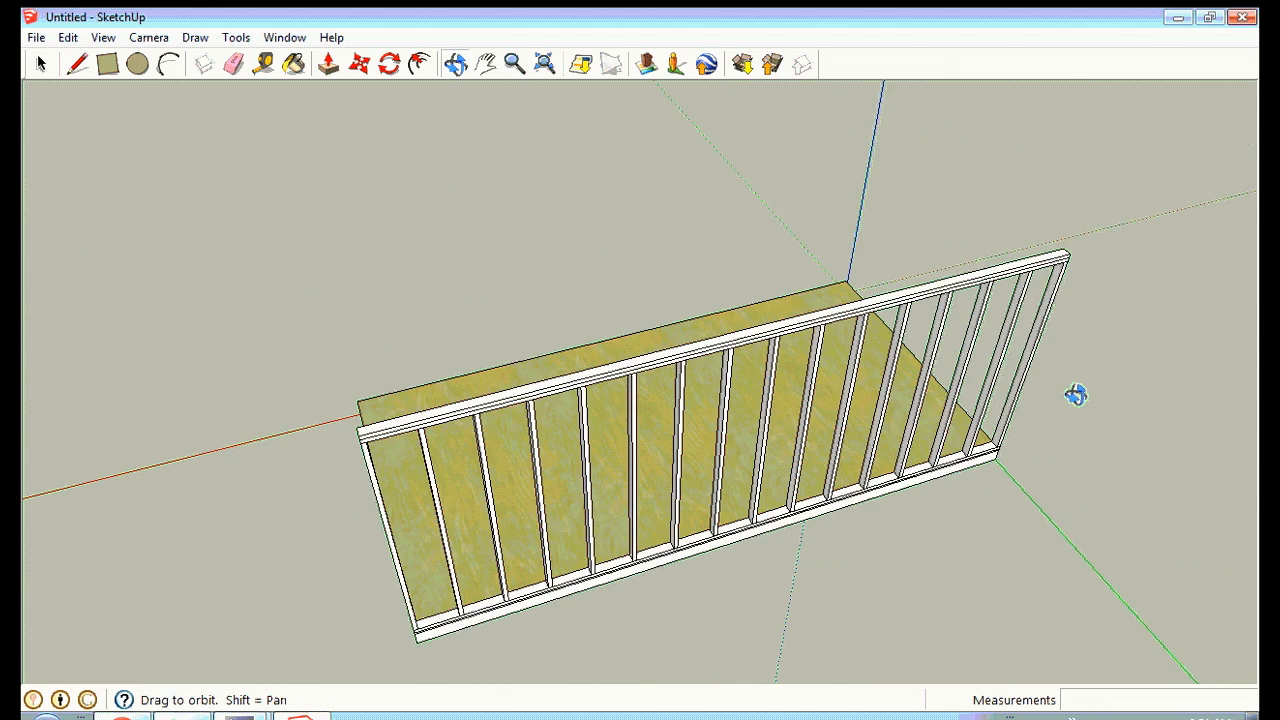
{"action": "left_click_drag", "start_coordinate": [560, 354], "coordinate": [878, 248]}
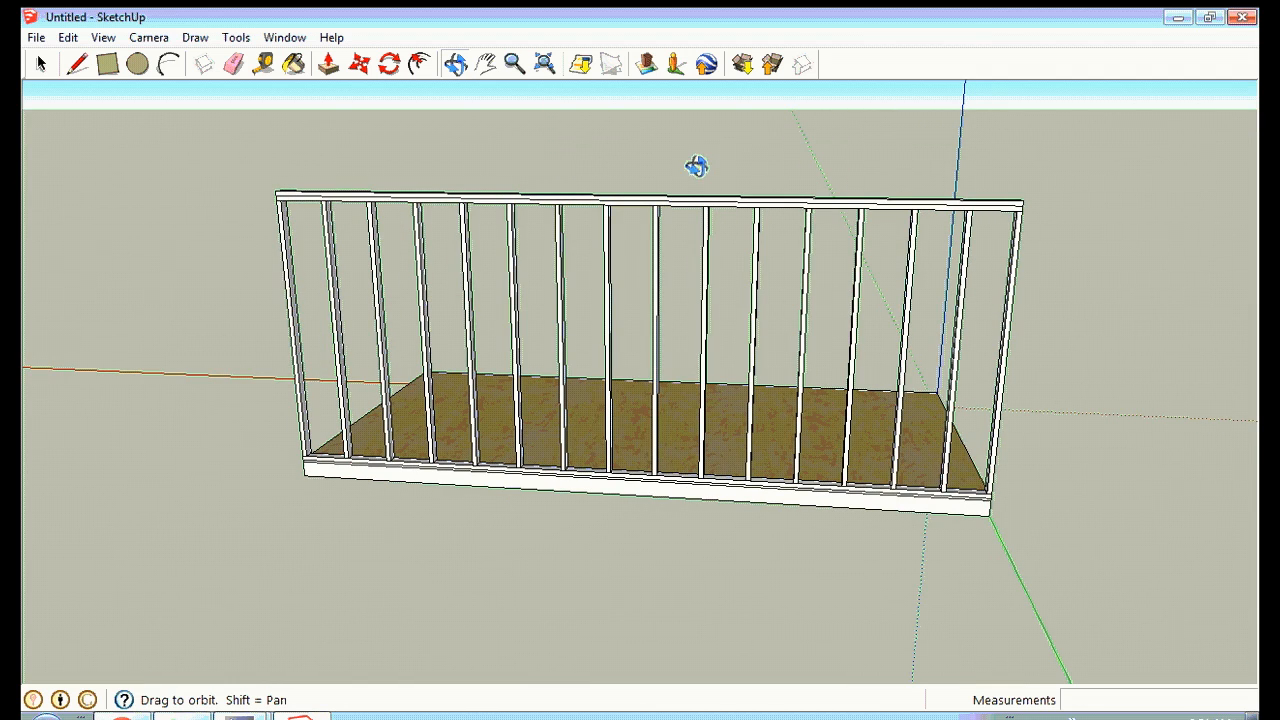
{"action": "left_click", "coordinate": [514, 64]}
{"action": "left_click_drag", "start_coordinate": [640, 317], "coordinate": [497, 89]}
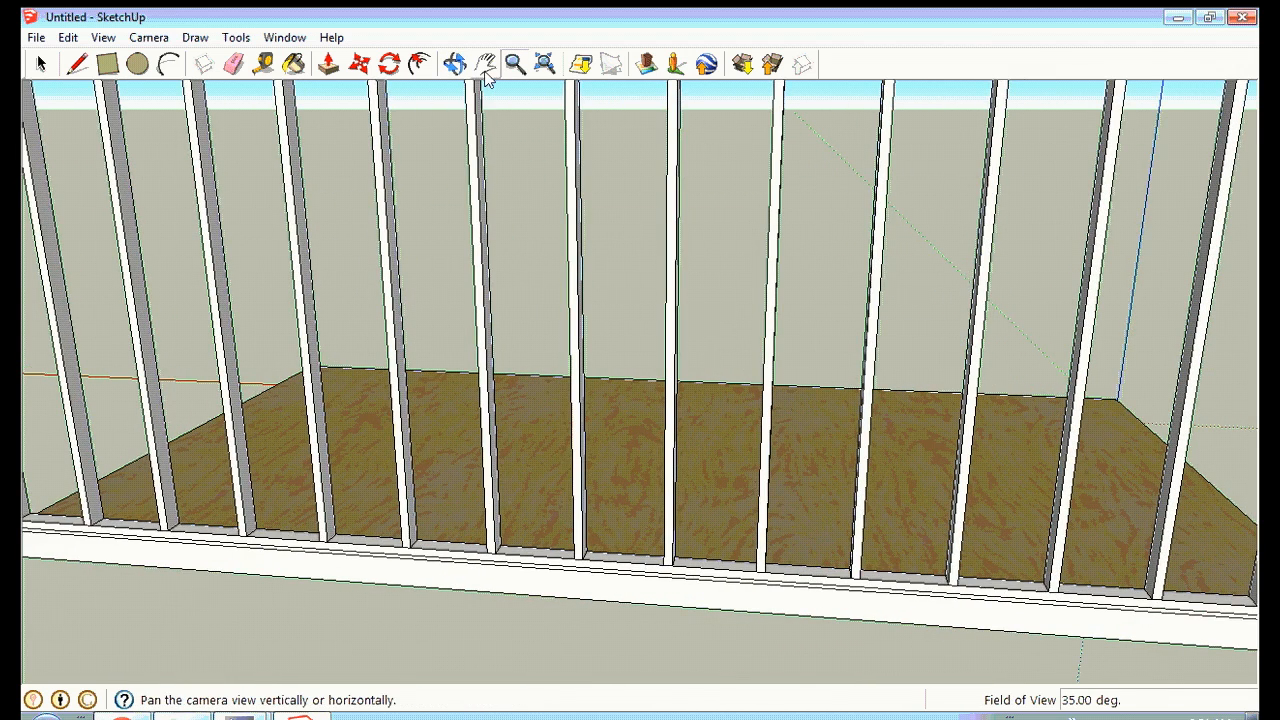
{"action": "left_click", "coordinate": [485, 64]}
{"action": "left_click_drag", "start_coordinate": [663, 206], "coordinate": [692, 455]}
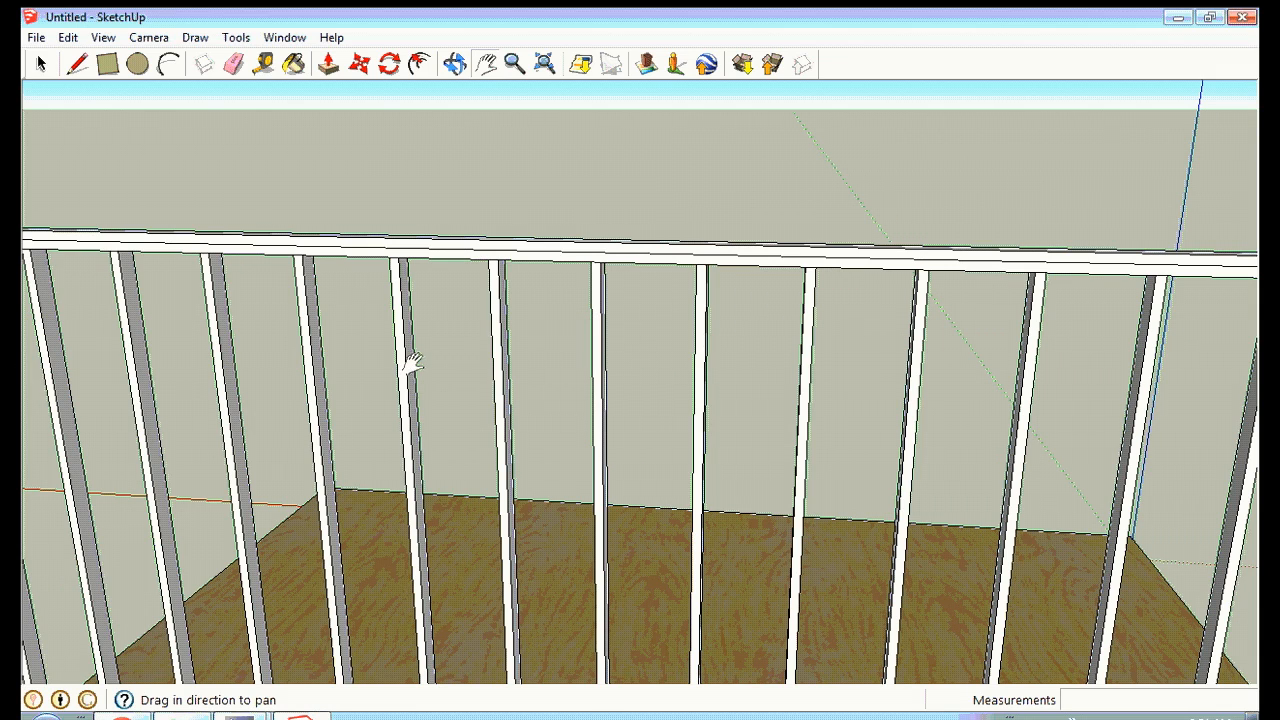
{"action": "left_click", "coordinate": [488, 72]}
{"action": "left_click_drag", "start_coordinate": [505, 275], "coordinate": [666, 266]}
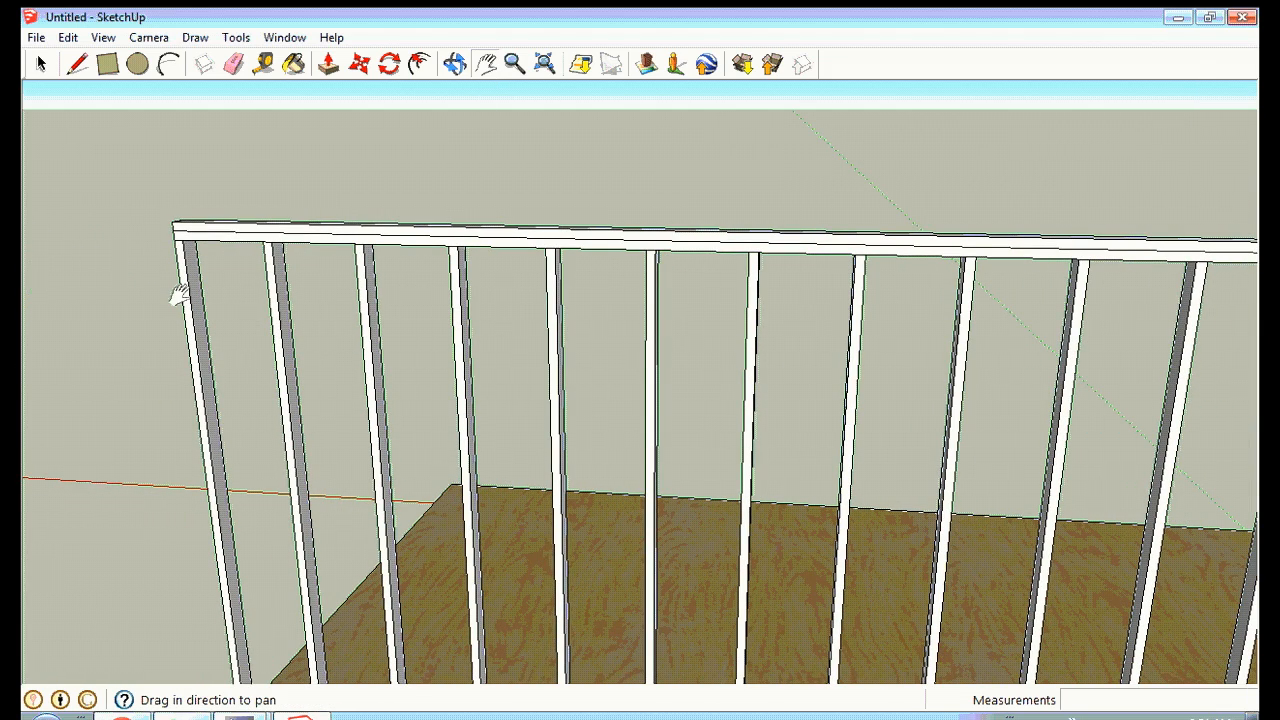
{"action": "left_click_drag", "start_coordinate": [826, 331], "coordinate": [318, 338]}
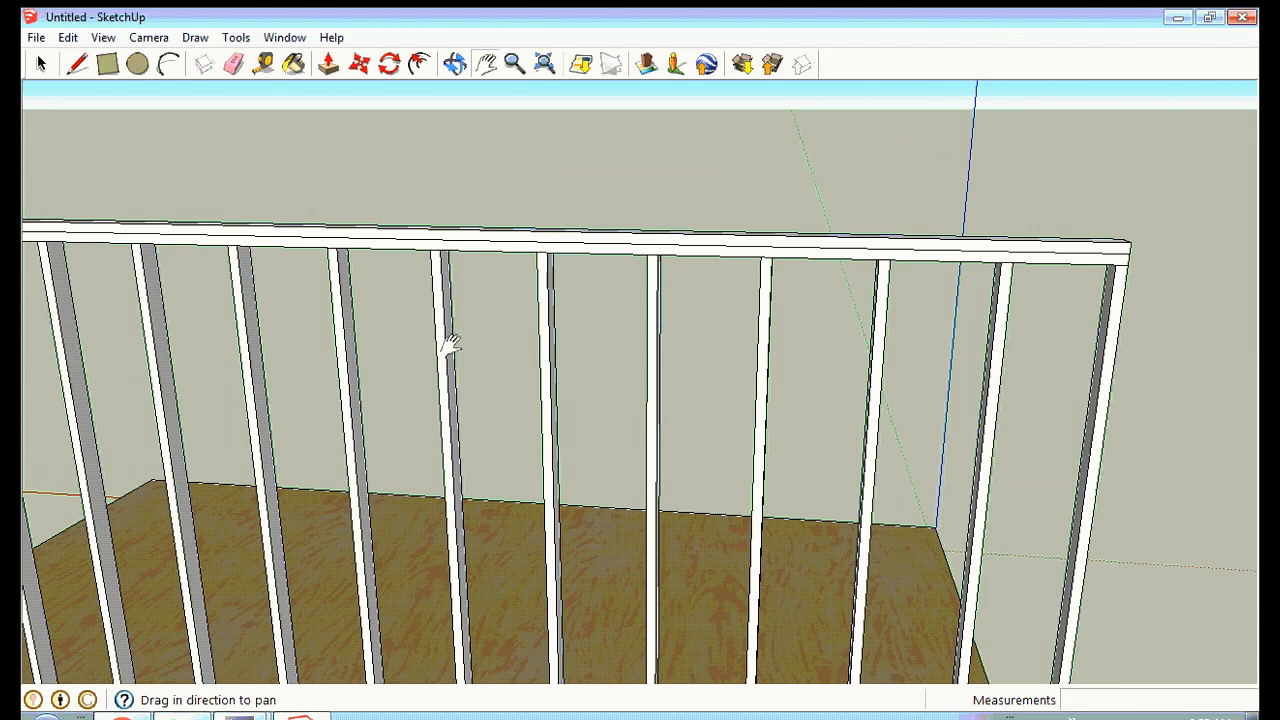
{"action": "left_click", "coordinate": [493, 70]}
{"action": "left_click_drag", "start_coordinate": [551, 209], "coordinate": [560, 95]}
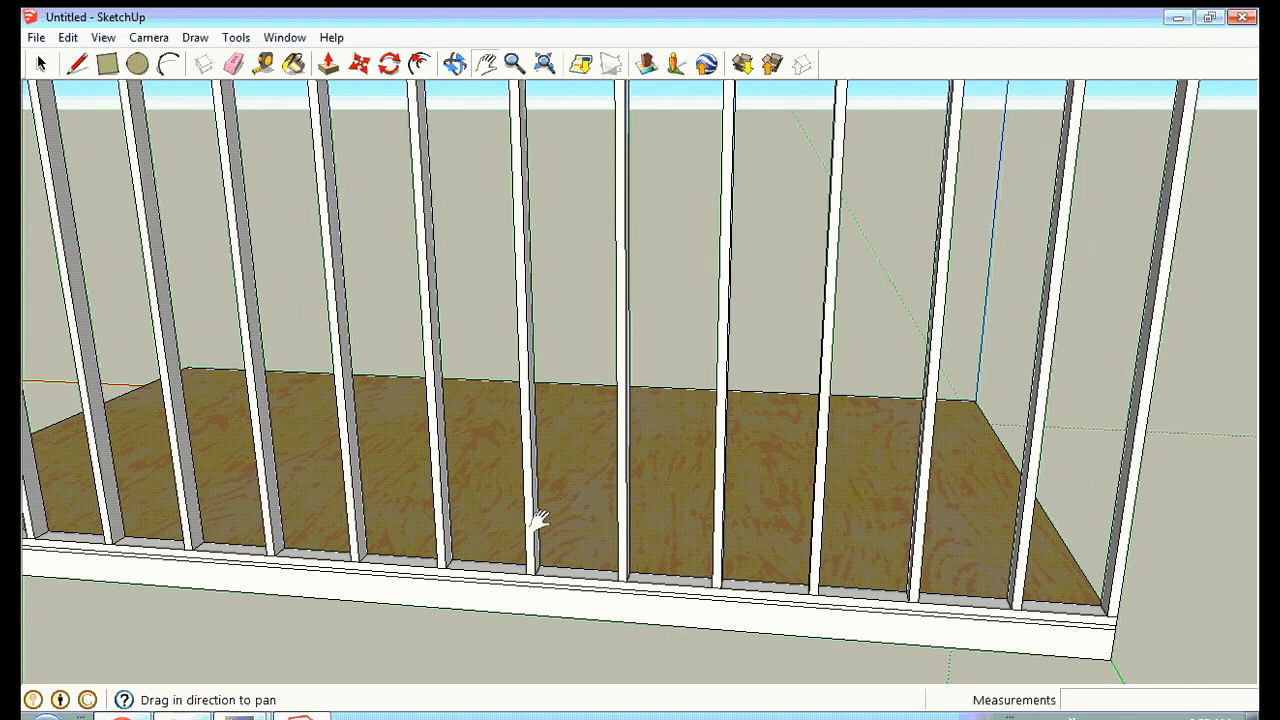
{"action": "left_click_drag", "start_coordinate": [423, 466], "coordinate": [578, 484]}
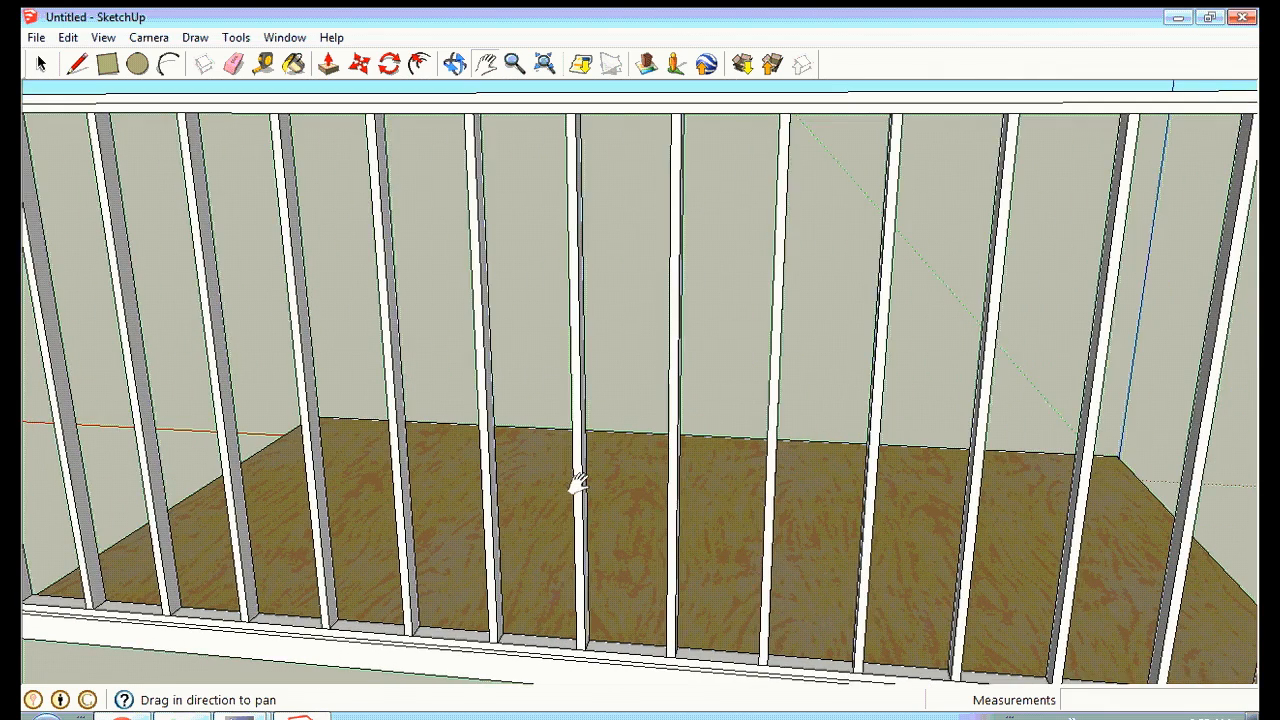
Build a right-justified 2x4 House Builder wall along the floor's long edge on the origin side, from corner to corner.
{"action": "left_click", "coordinate": [455, 63]}
{"action": "left_click_drag", "start_coordinate": [308, 290], "coordinate": [394, 303]}
{"action": "left_click", "coordinate": [515, 63]}
{"action": "left_click_drag", "start_coordinate": [575, 240], "coordinate": [546, 354]}
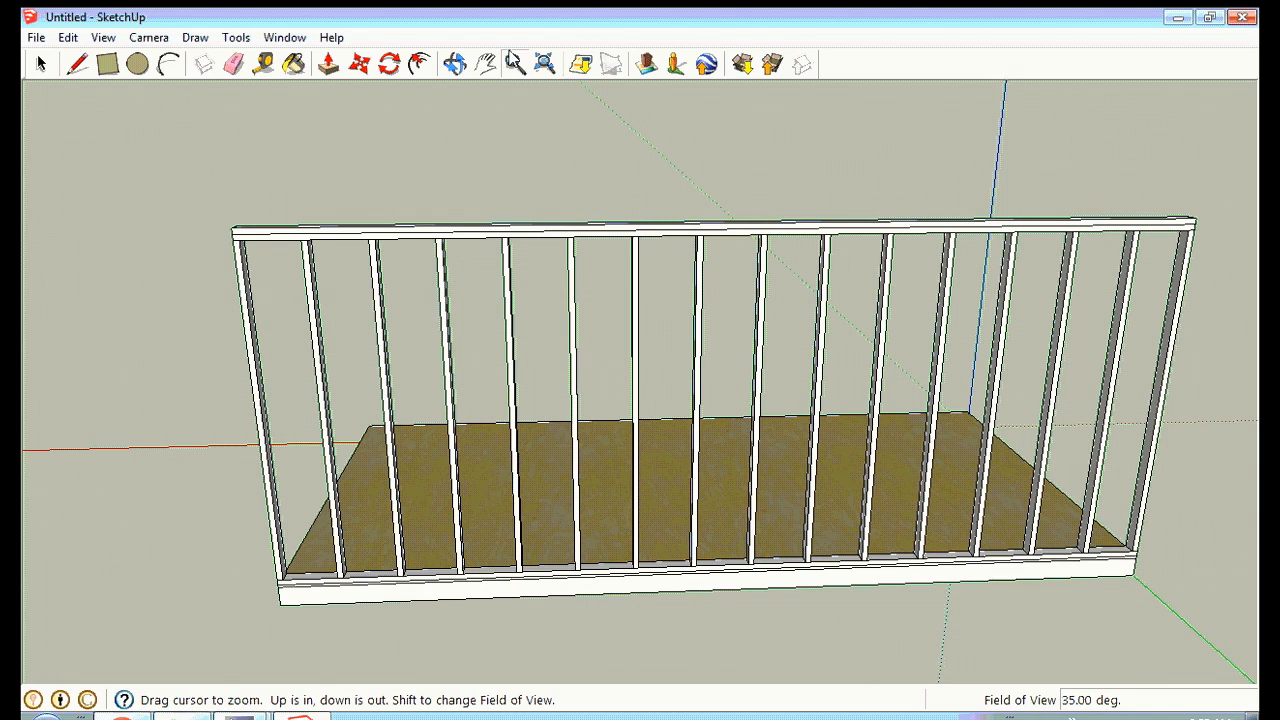
{"action": "left_click", "coordinate": [455, 63]}
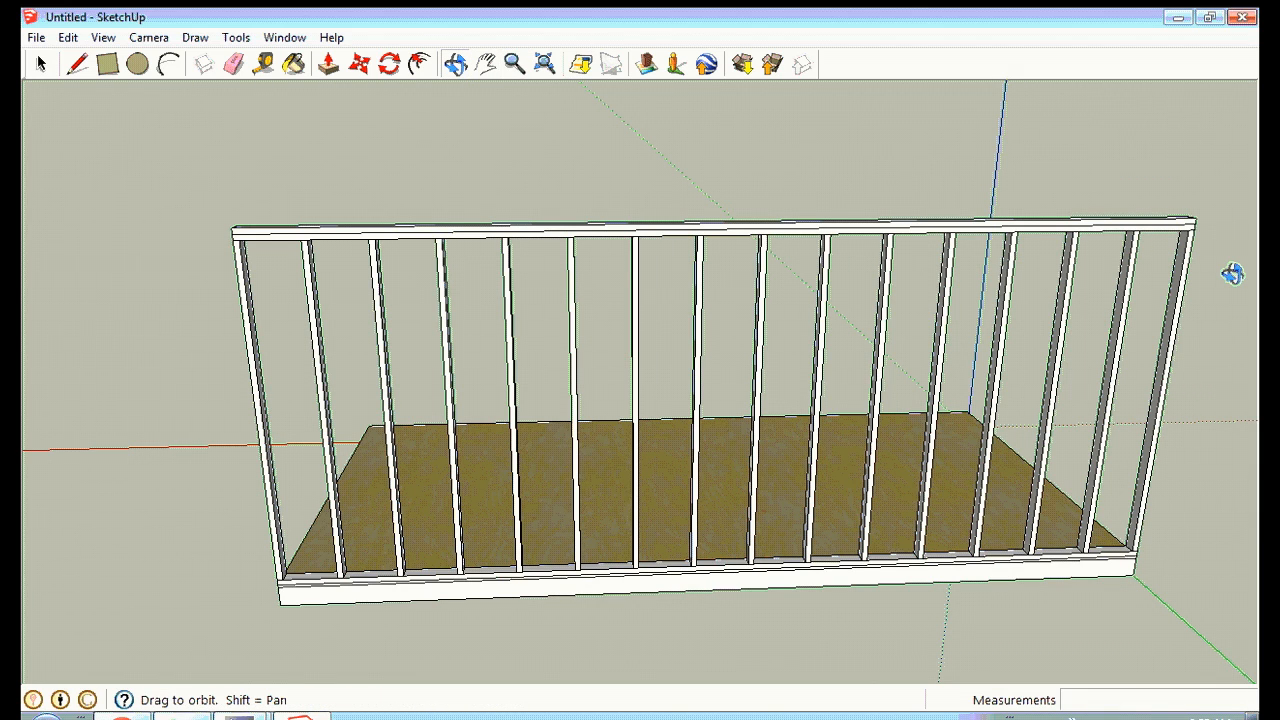
{"action": "left_click_drag", "start_coordinate": [1232, 273], "coordinate": [457, 415]}
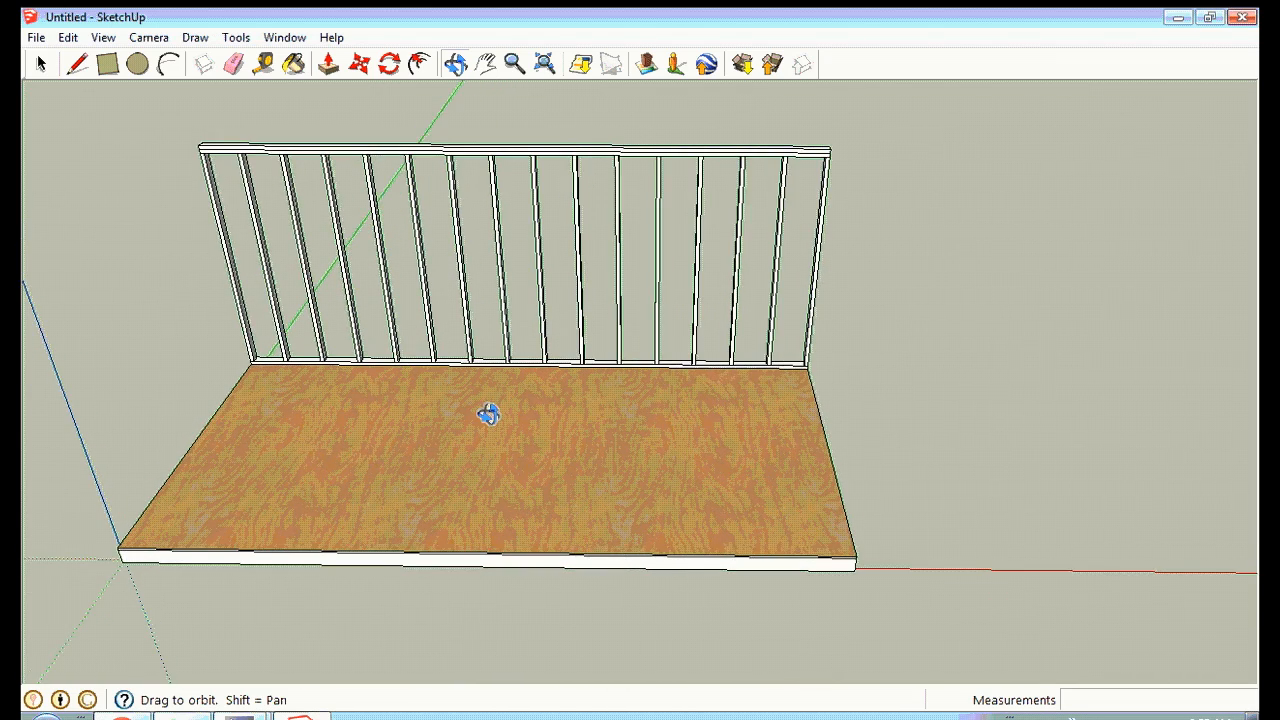
{"action": "left_click", "coordinate": [195, 37]}
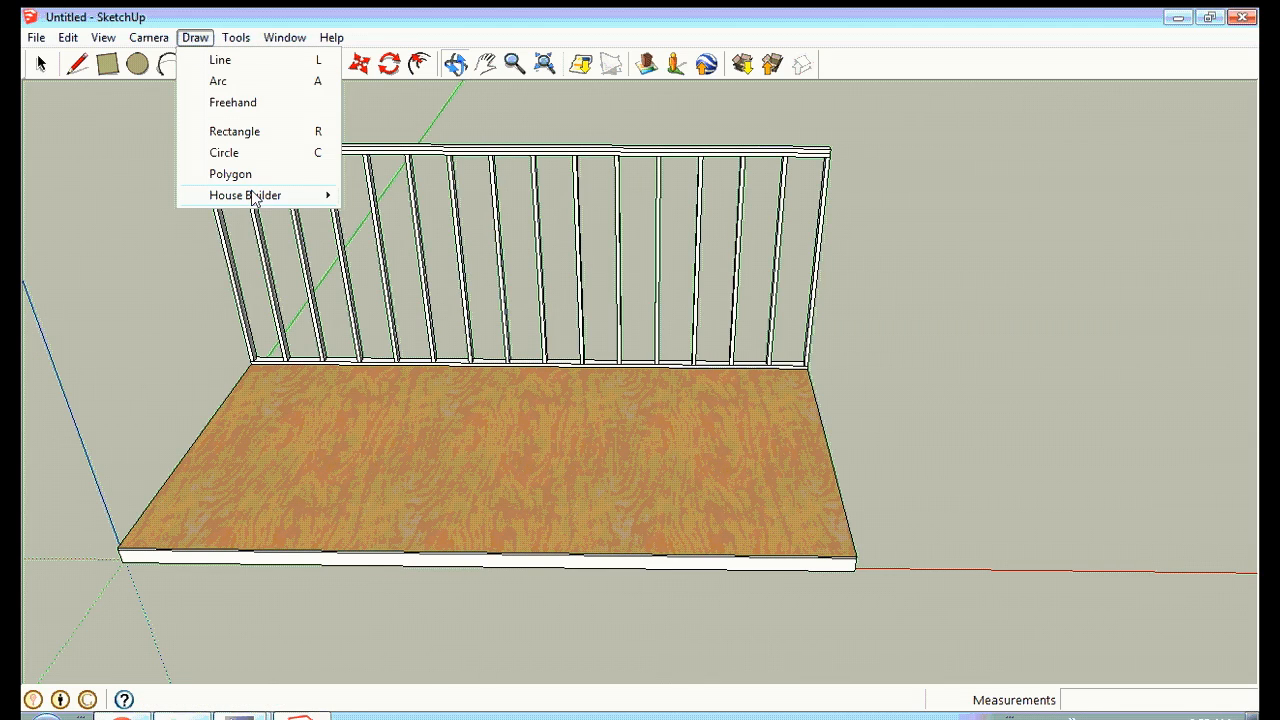
{"action": "mouse_move", "coordinate": [263, 195]}
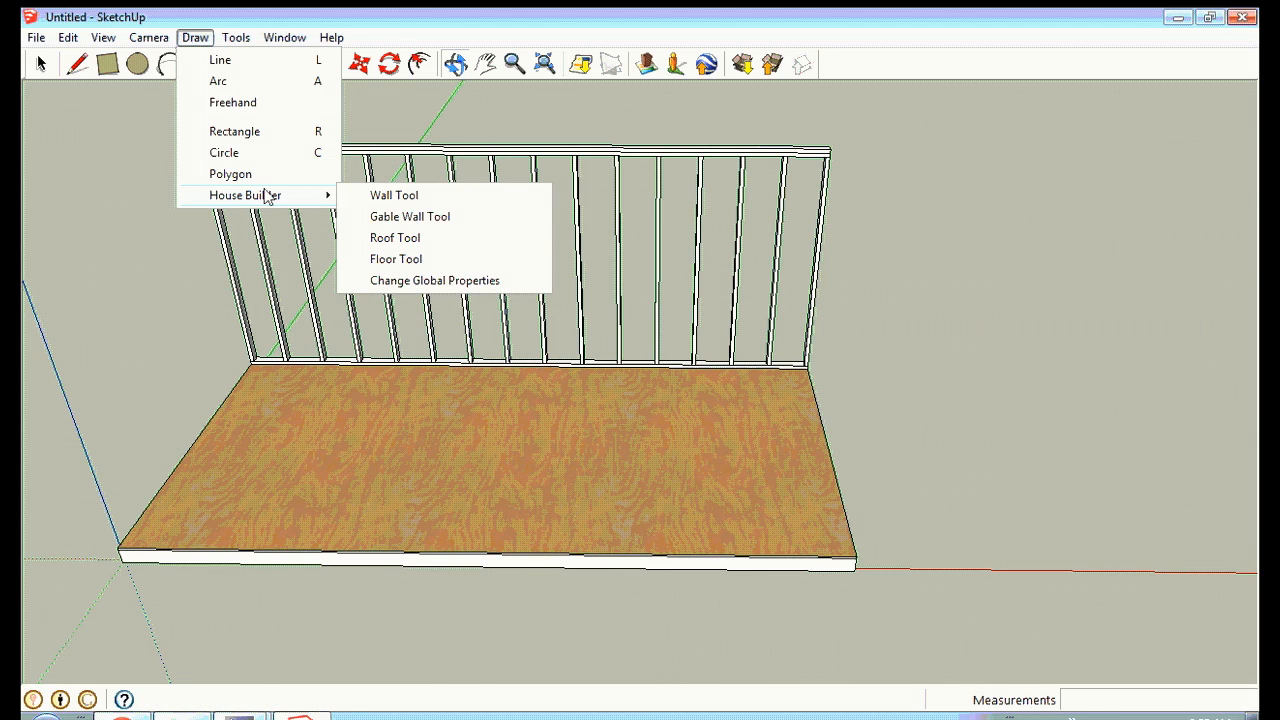
{"action": "left_click", "coordinate": [406, 198]}
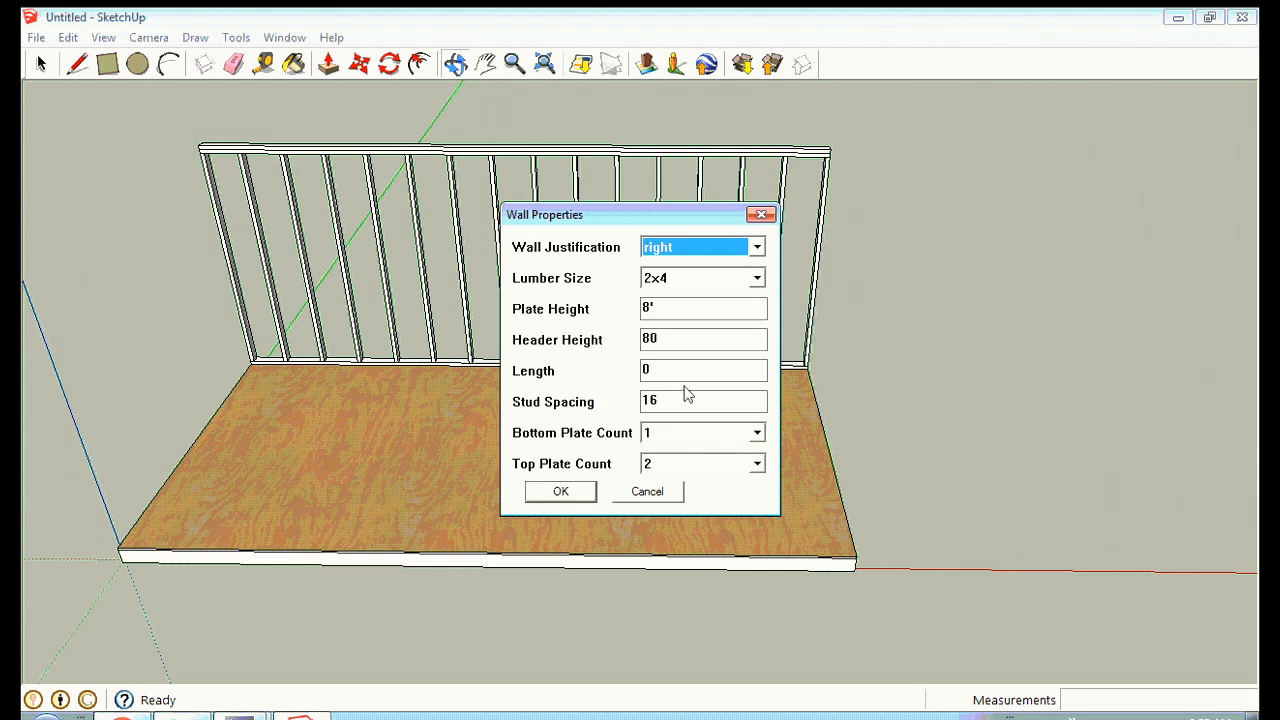
{"action": "left_click_drag", "start_coordinate": [672, 370], "coordinate": [636, 370]}
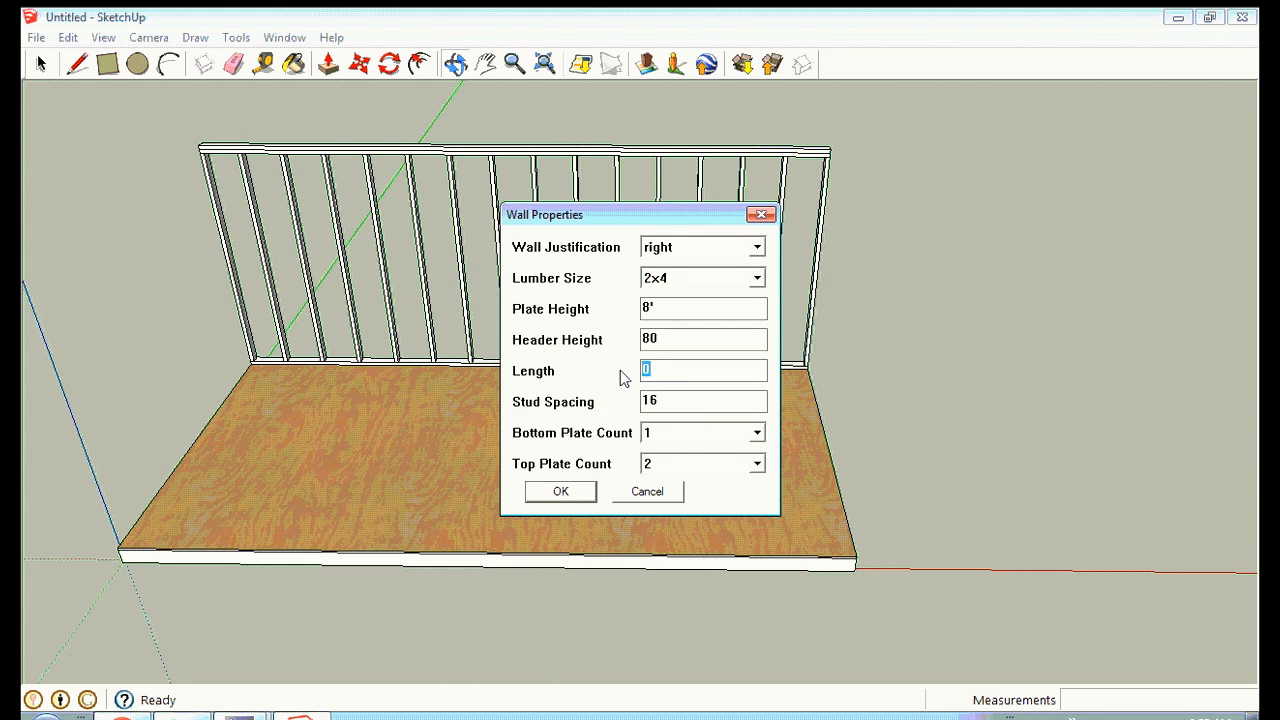
{"action": "left_click", "coordinate": [556, 492]}
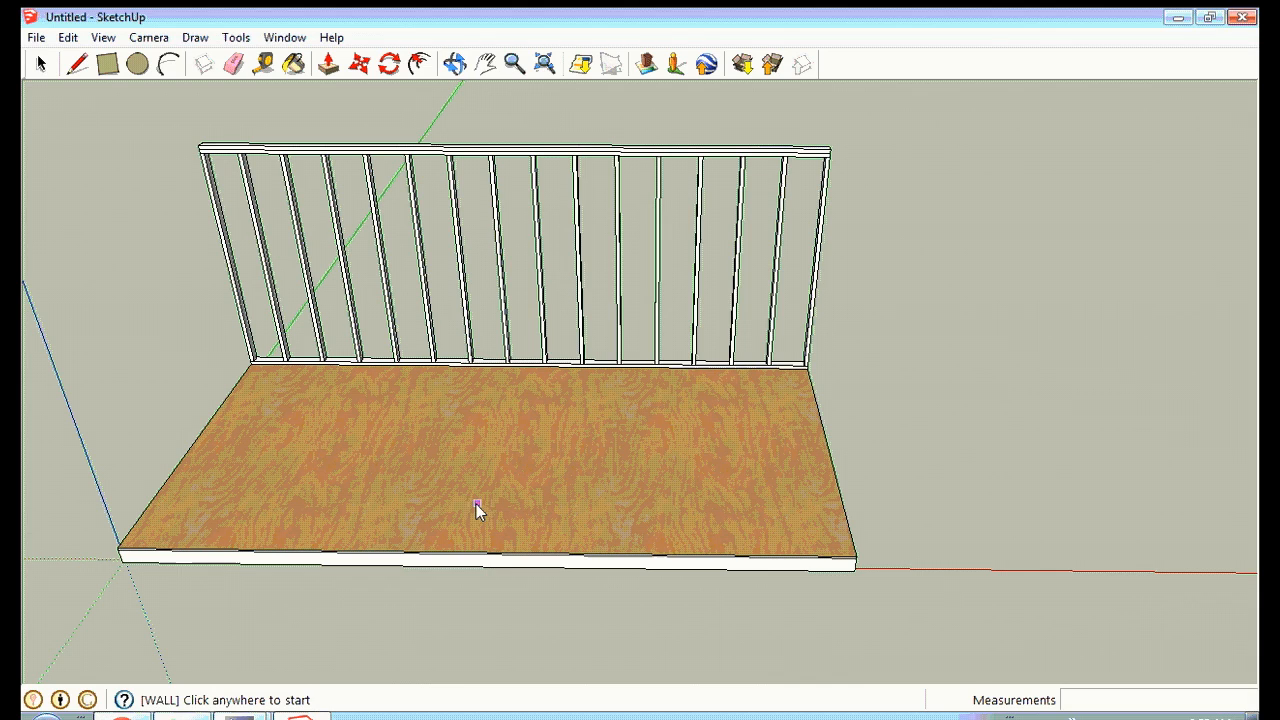
{"action": "left_click", "coordinate": [119, 549]}
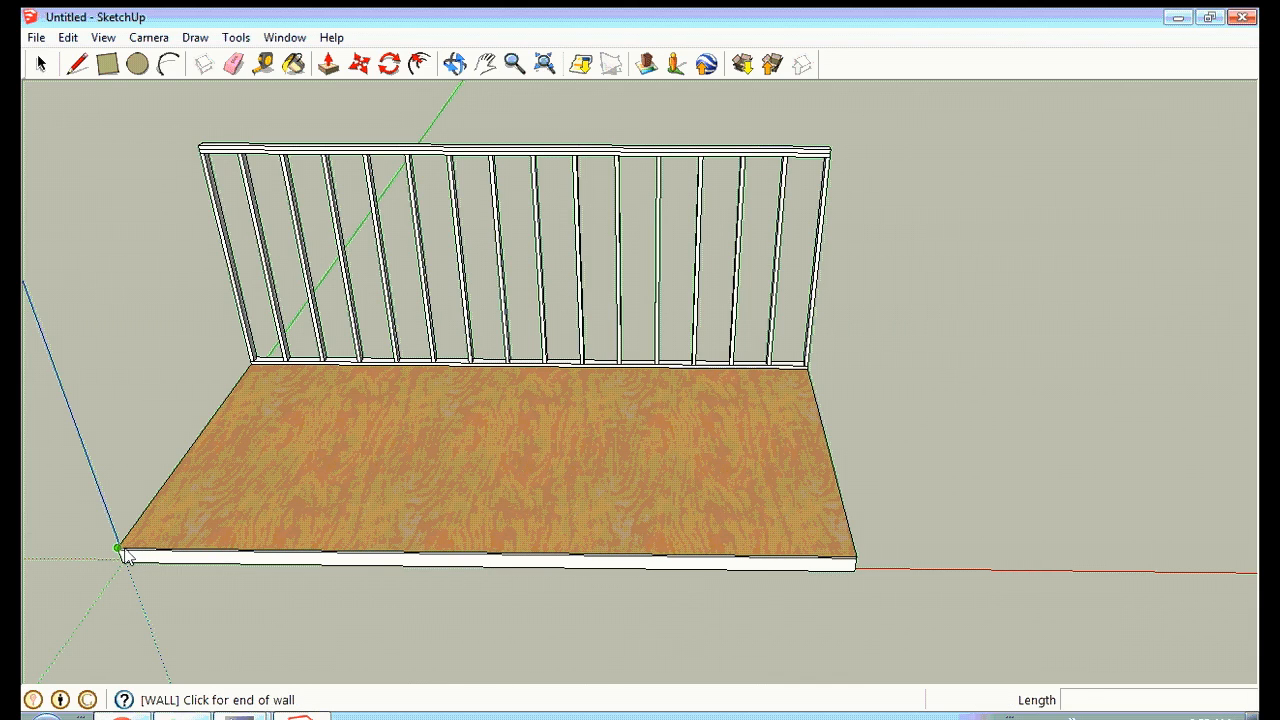
{"action": "left_click", "coordinate": [855, 558]}
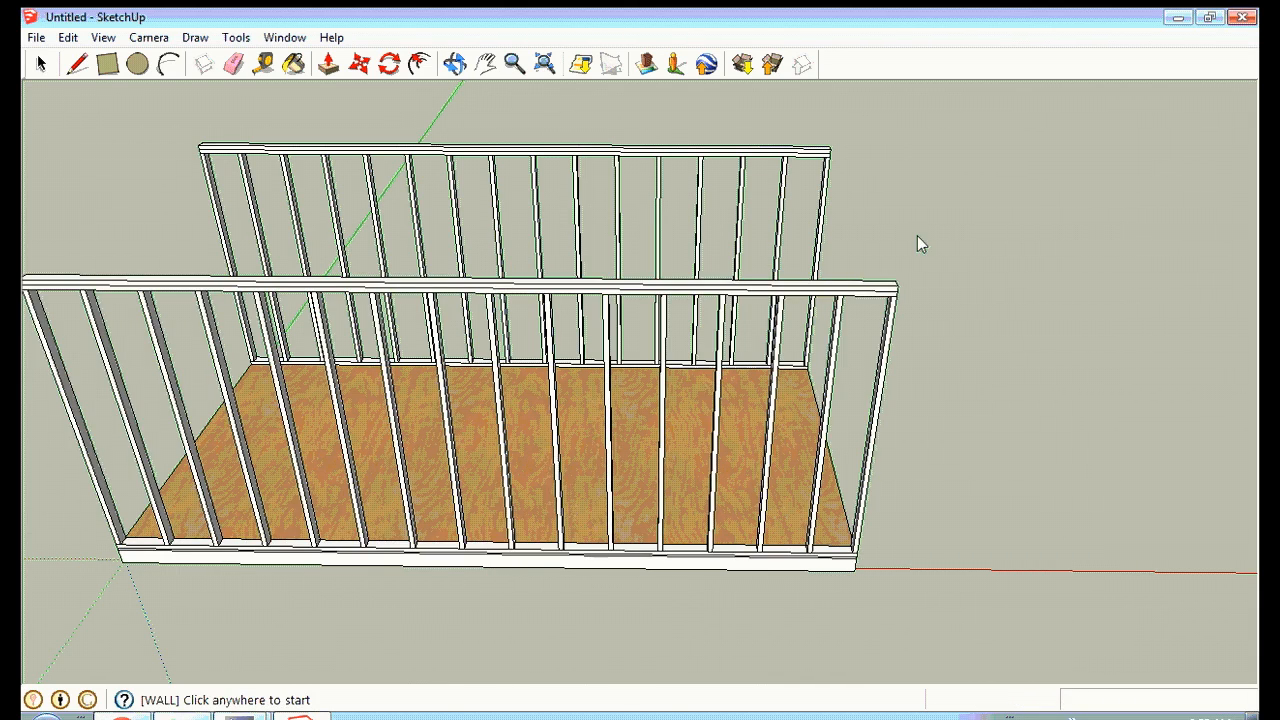
Build a right-justified 2x4 House Builder wall across the floor's short end at the origin, between the inner faces of the two long walls.
{"action": "left_click", "coordinate": [455, 63]}
{"action": "left_click_drag", "start_coordinate": [445, 150], "coordinate": [942, 107]}
{"action": "left_click", "coordinate": [515, 64]}
{"action": "left_click_drag", "start_coordinate": [652, 225], "coordinate": [660, 306]}
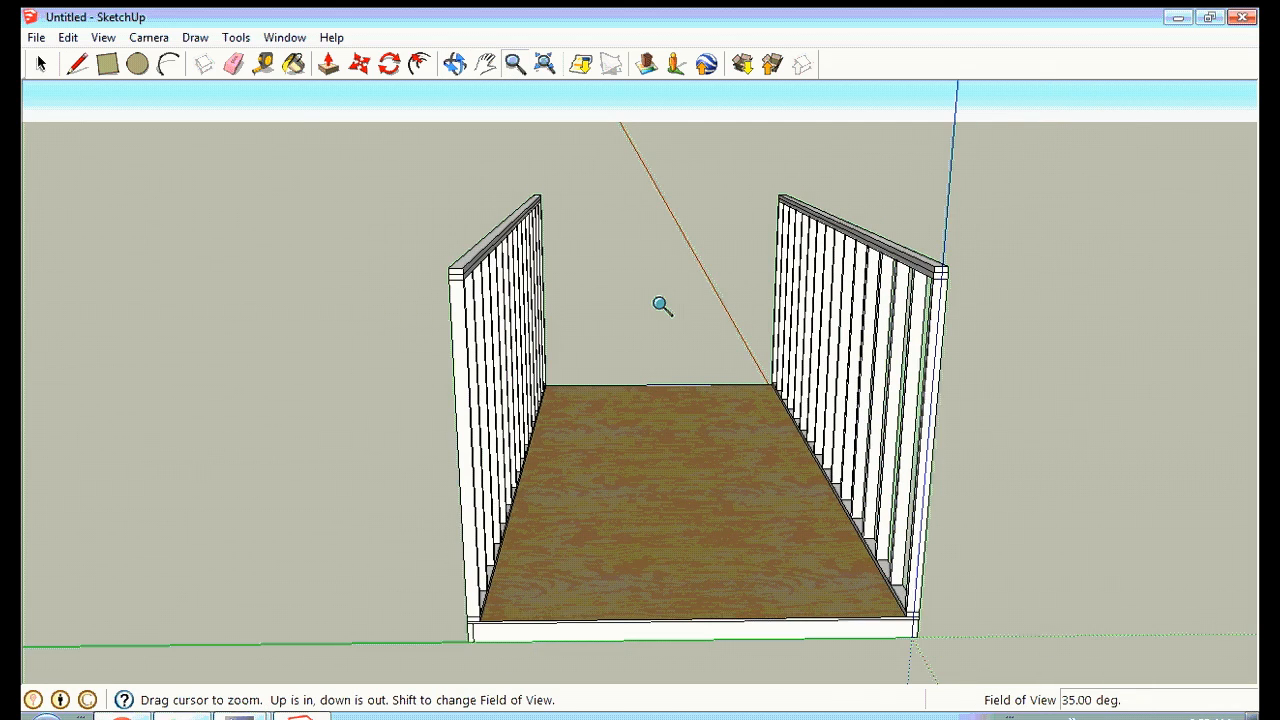
{"action": "left_click", "coordinate": [455, 63]}
{"action": "left_click_drag", "start_coordinate": [588, 172], "coordinate": [574, 217]}
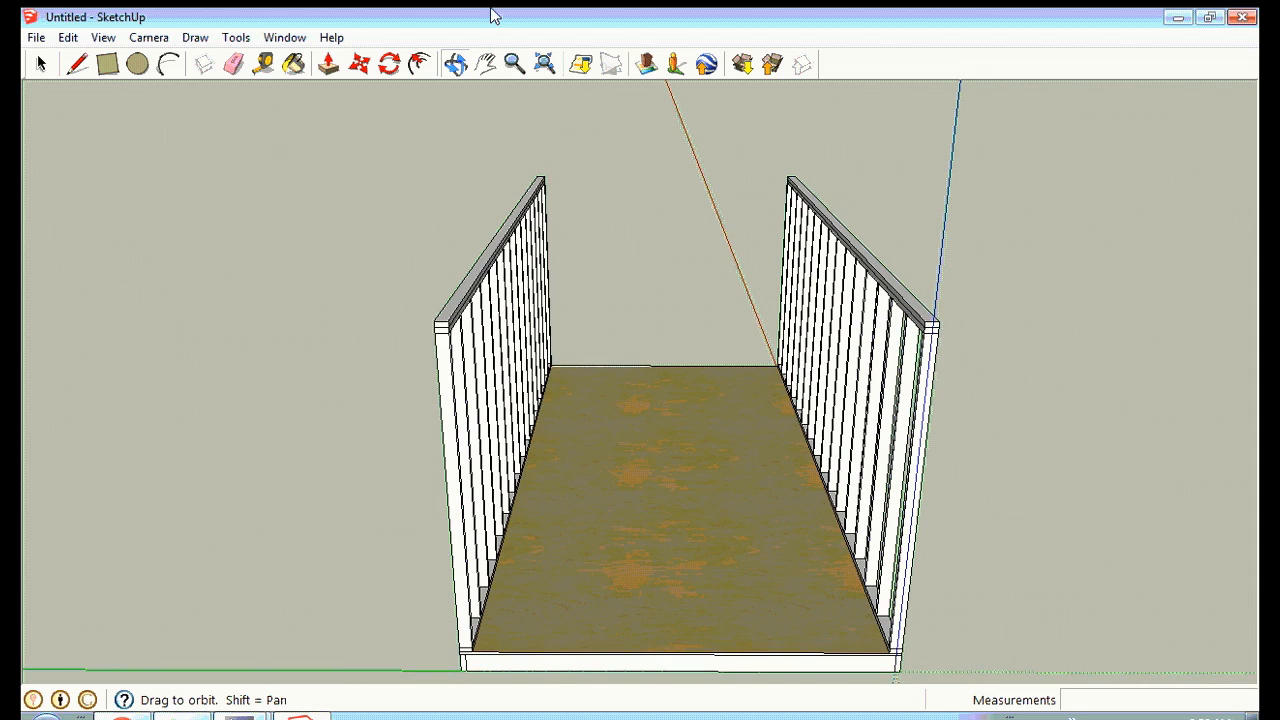
{"action": "left_click", "coordinate": [515, 63]}
{"action": "left_click_drag", "start_coordinate": [677, 503], "coordinate": [677, 334]}
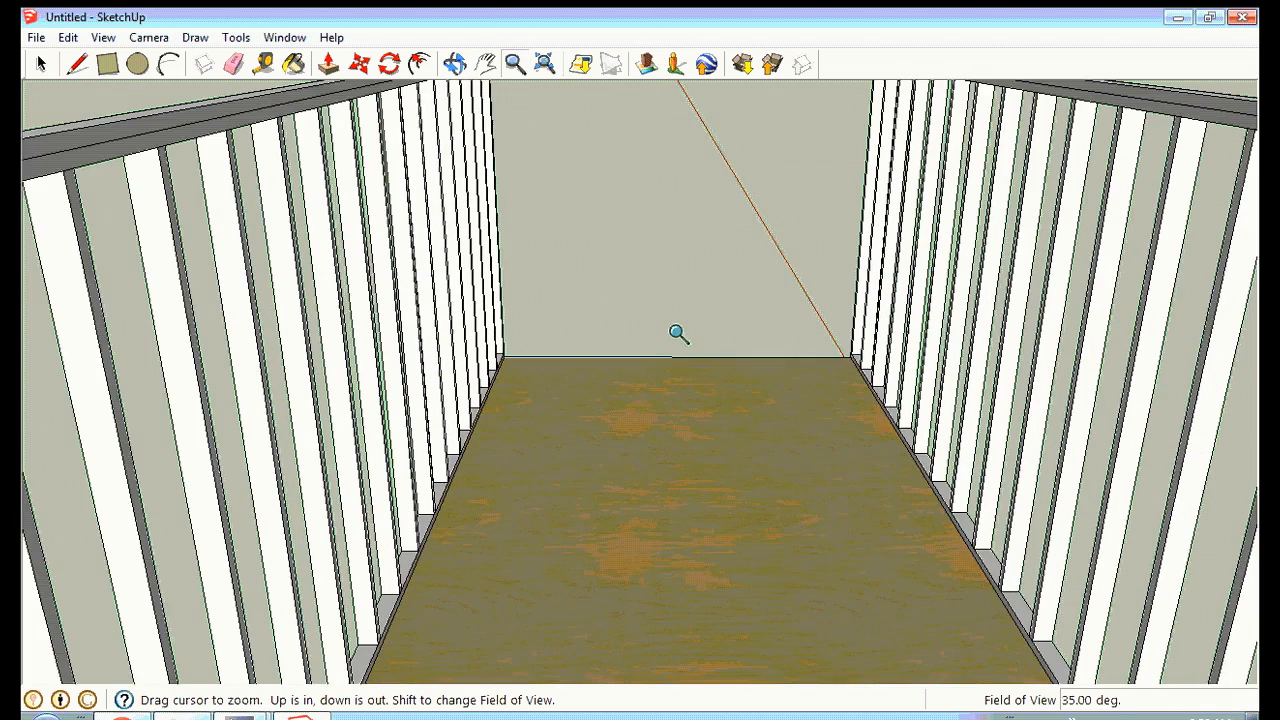
{"action": "left_click", "coordinate": [487, 63]}
{"action": "left_click_drag", "start_coordinate": [654, 400], "coordinate": [603, 177]}
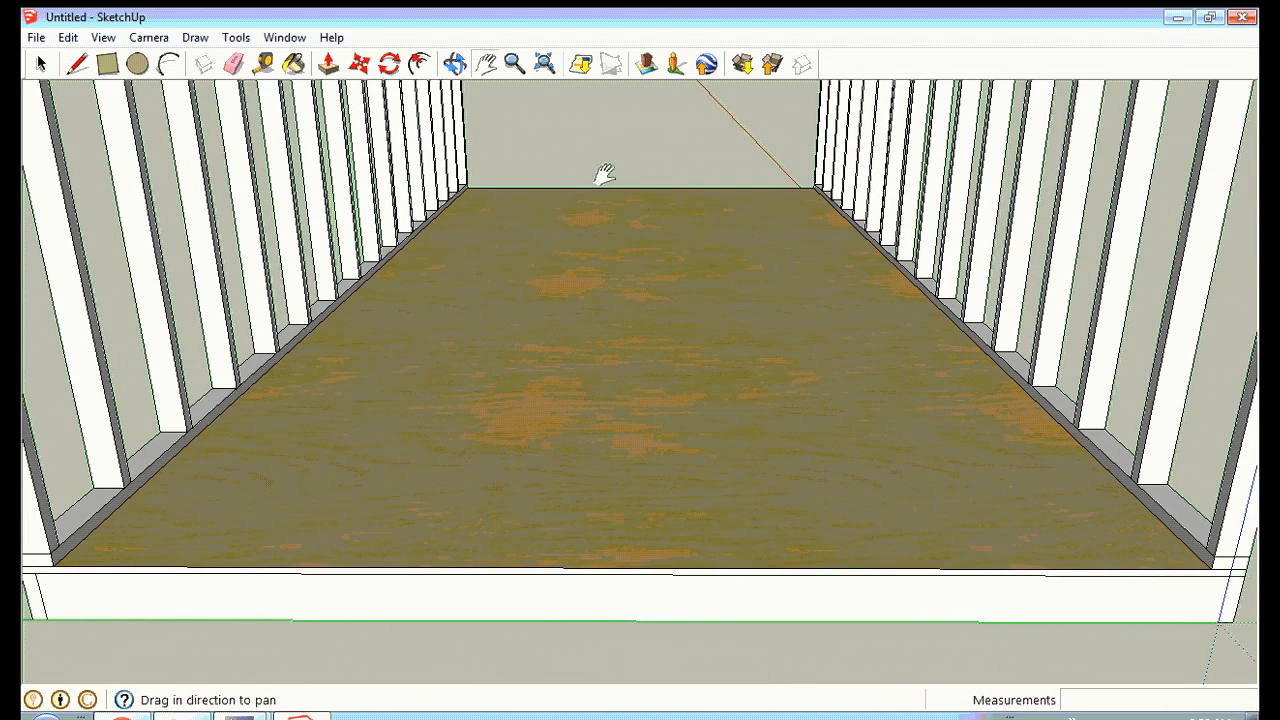
{"action": "left_click", "coordinate": [196, 37]}
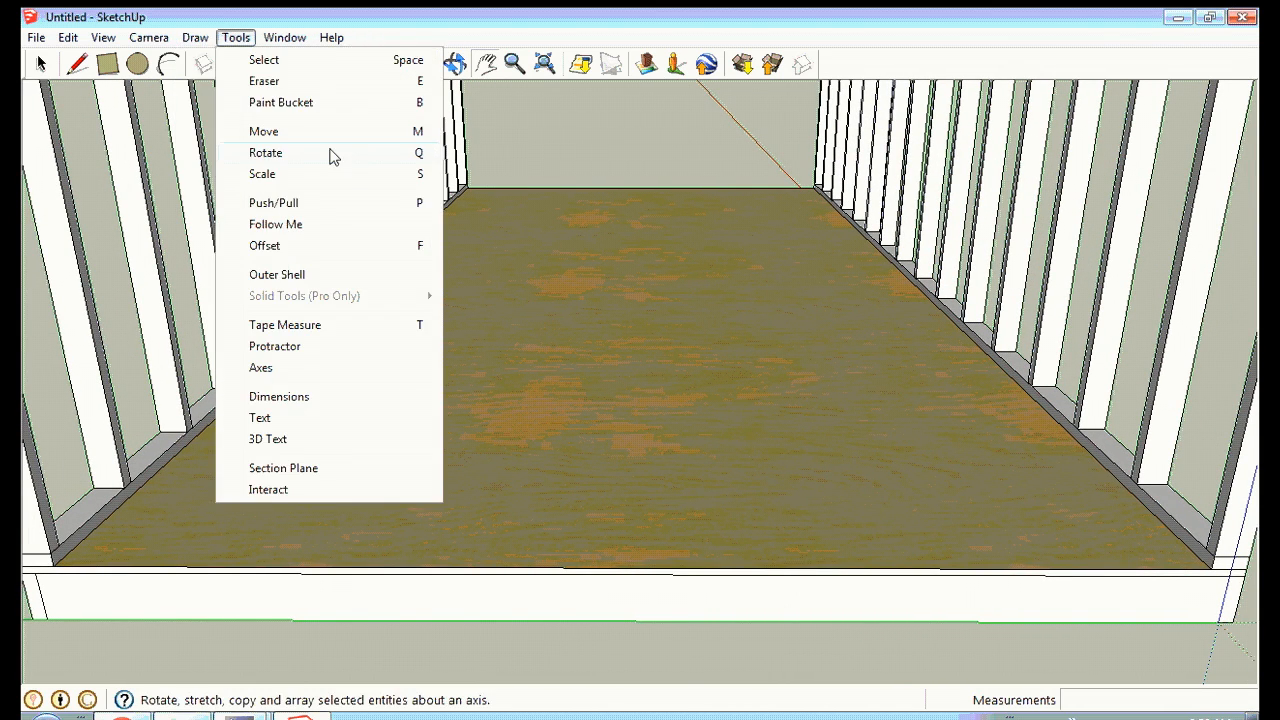
{"action": "mouse_move", "coordinate": [195, 37]}
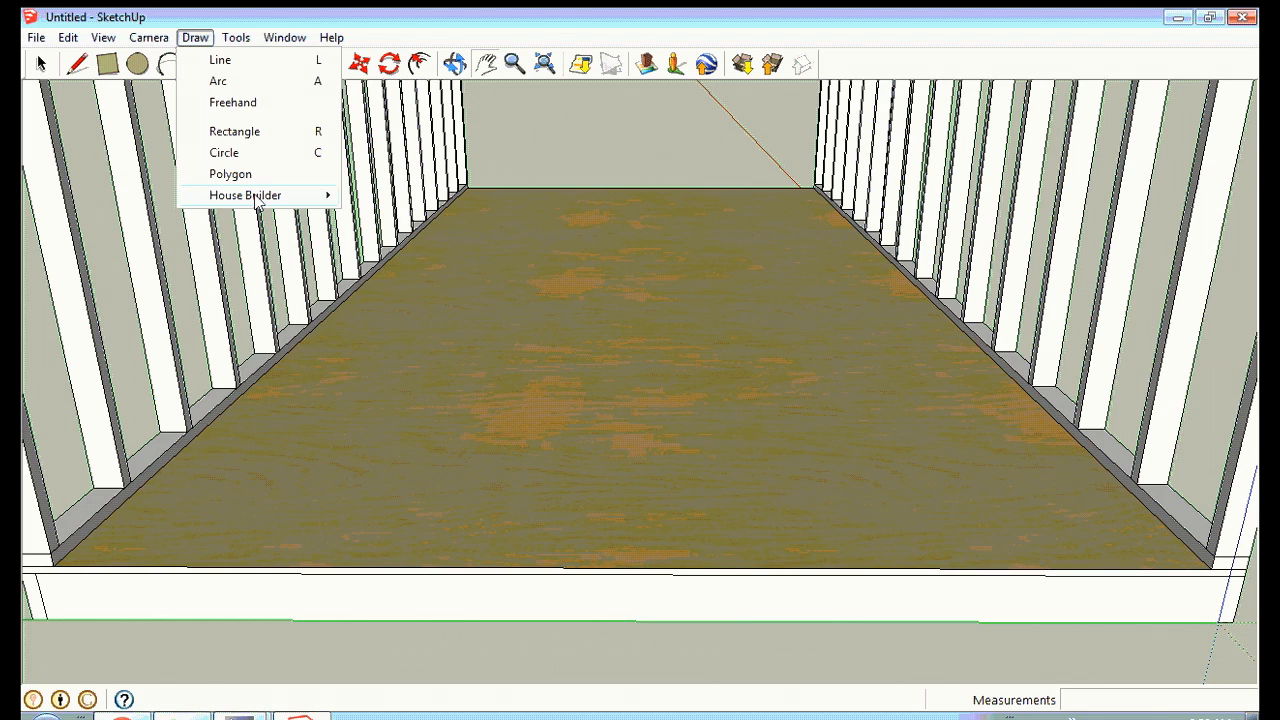
{"action": "mouse_move", "coordinate": [257, 197]}
{"action": "left_click", "coordinate": [403, 197]}
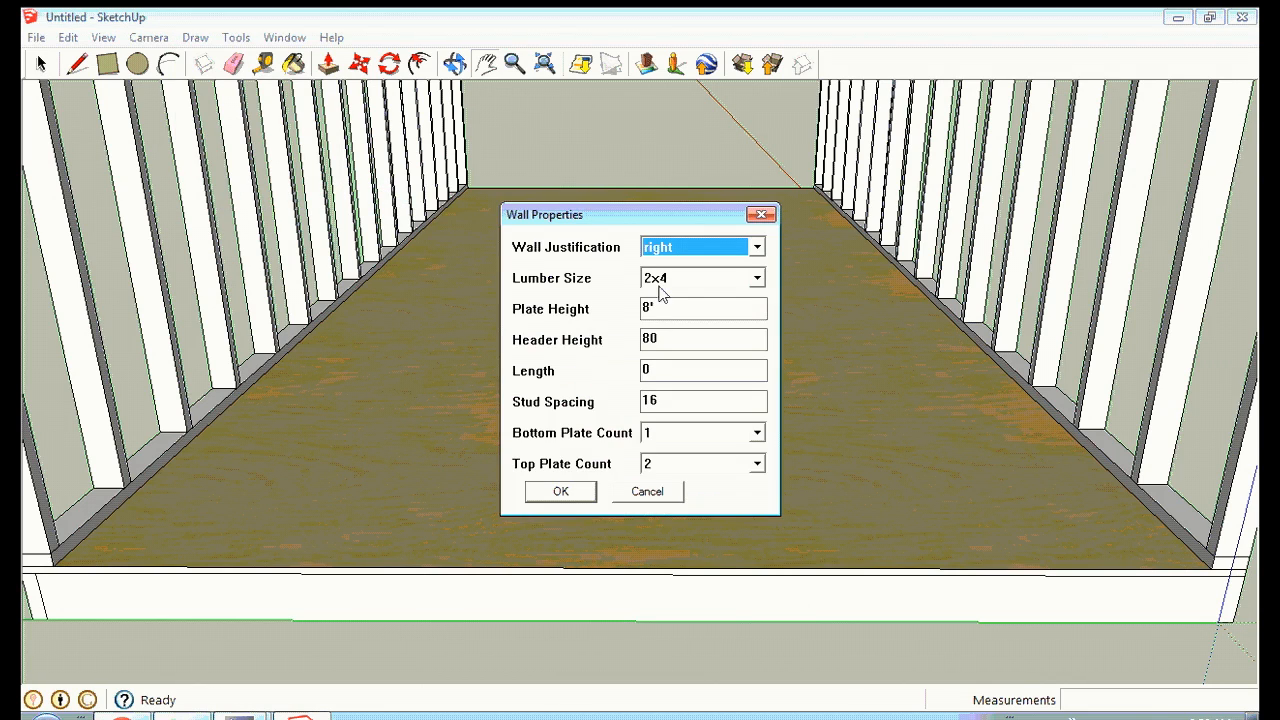
{"action": "left_click", "coordinate": [661, 372]}
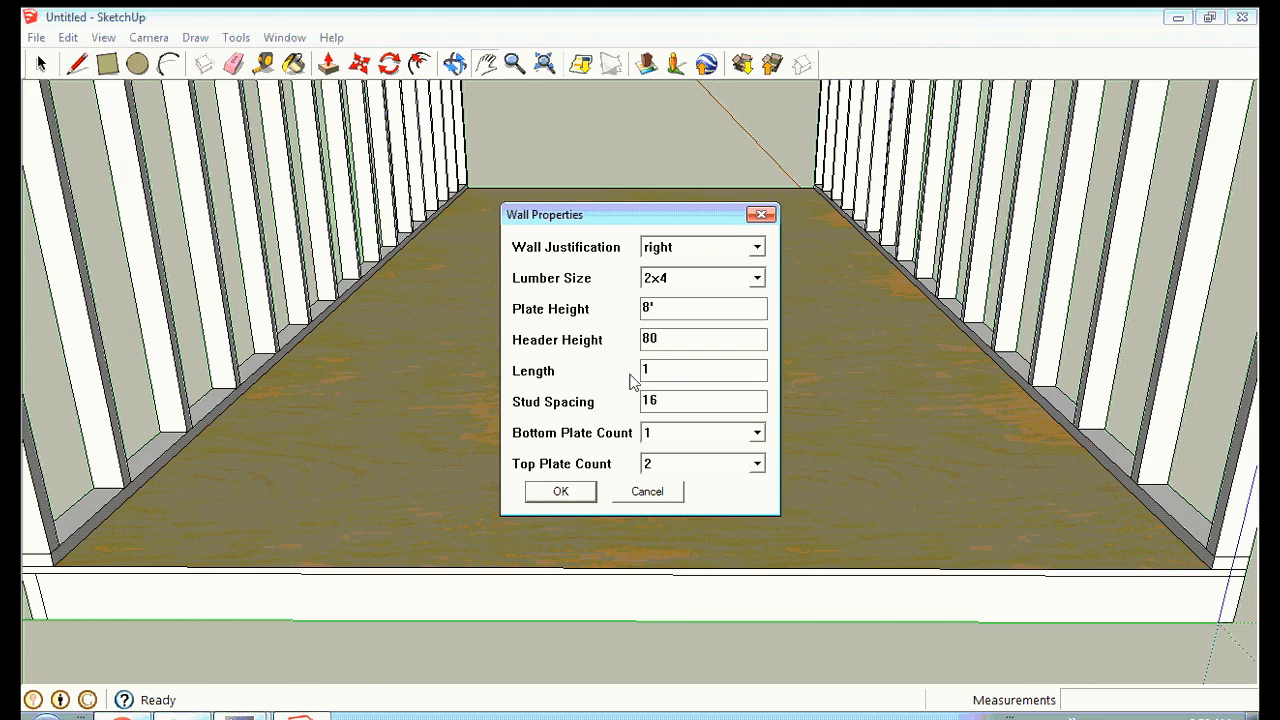
{"action": "left_click", "coordinate": [561, 492]}
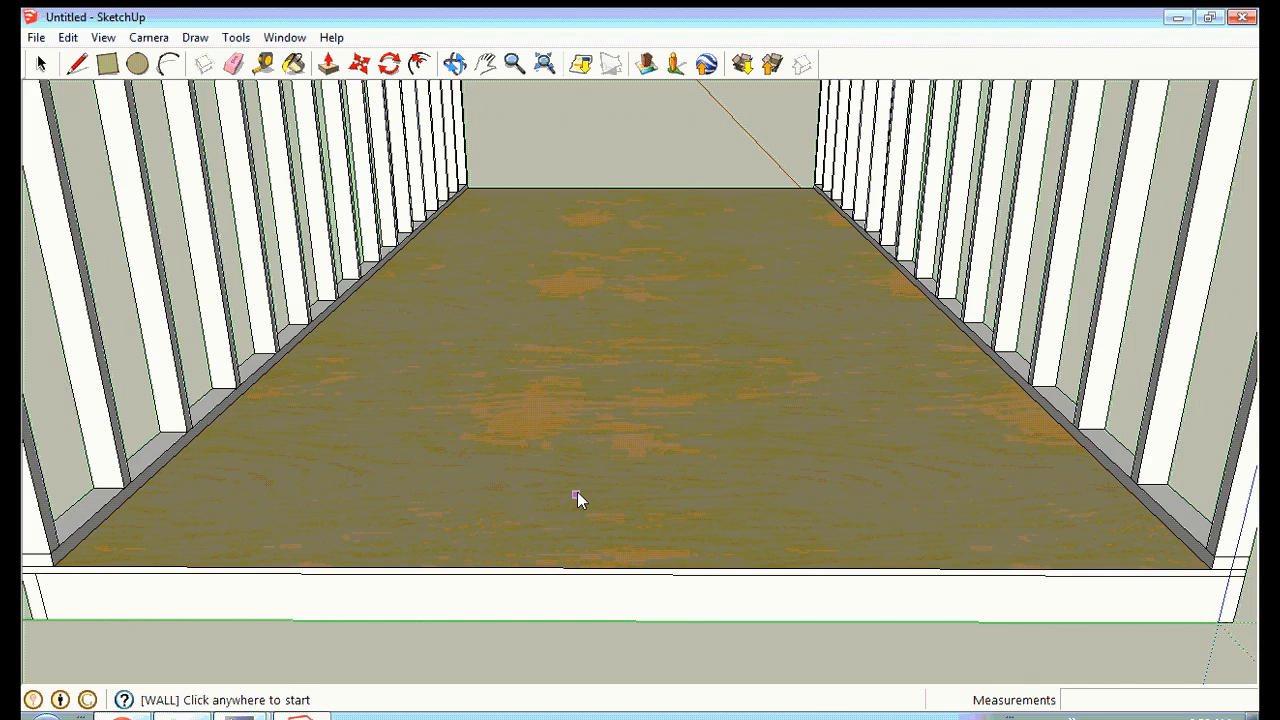
{"action": "left_click", "coordinate": [56, 566]}
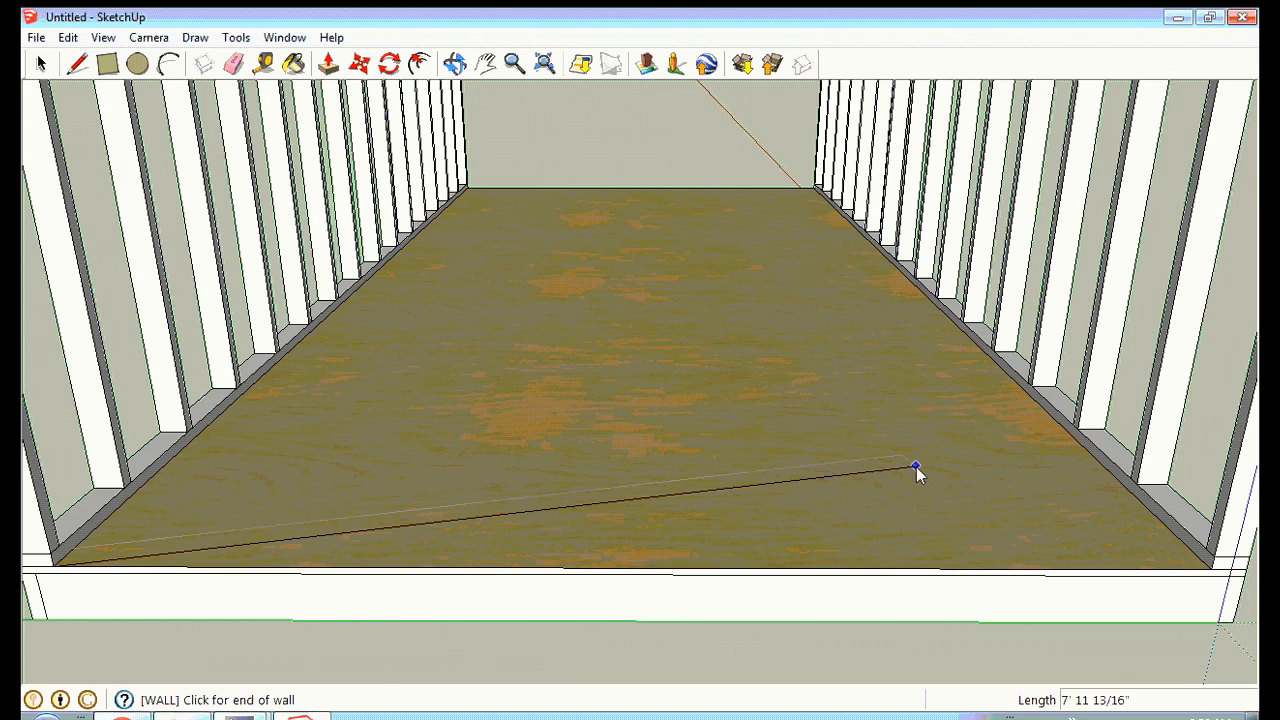
{"action": "left_click", "coordinate": [1212, 570]}
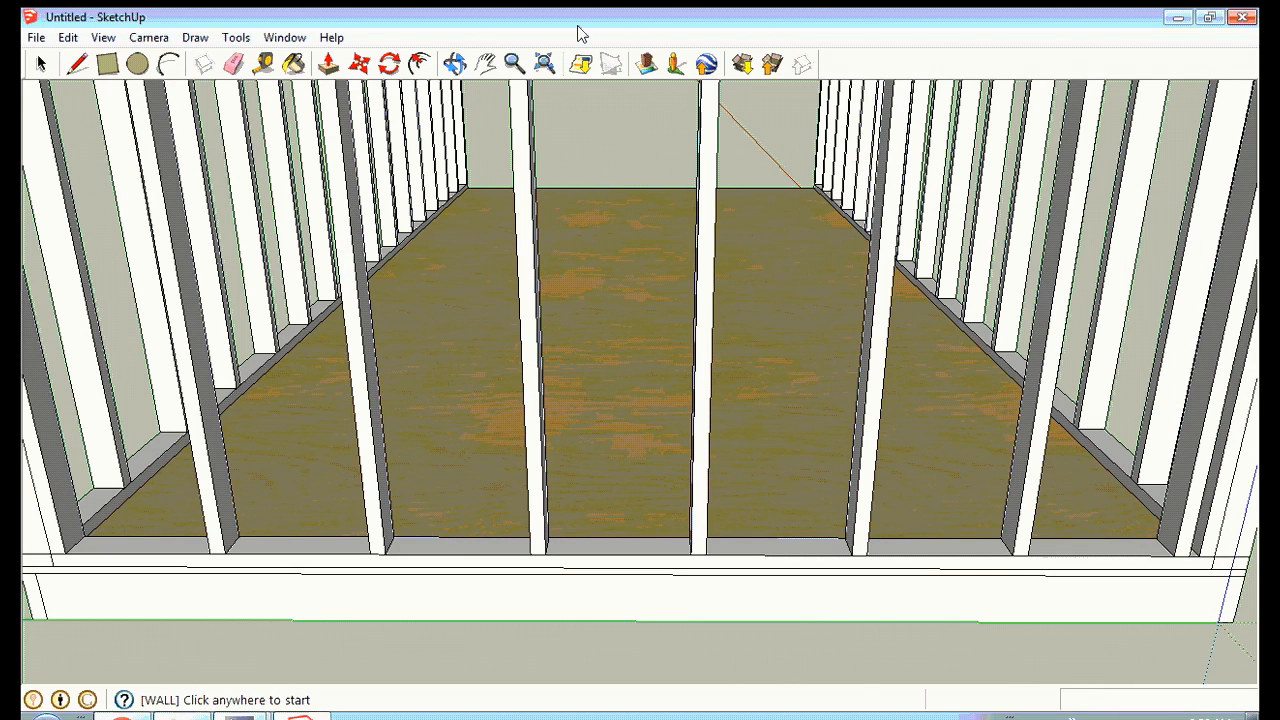
Open the end wall's group, delete the extra stud beside the end stud at the origin corner, and close the group.
{"action": "left_click", "coordinate": [514, 63]}
{"action": "left_click_drag", "start_coordinate": [609, 117], "coordinate": [741, 377]}
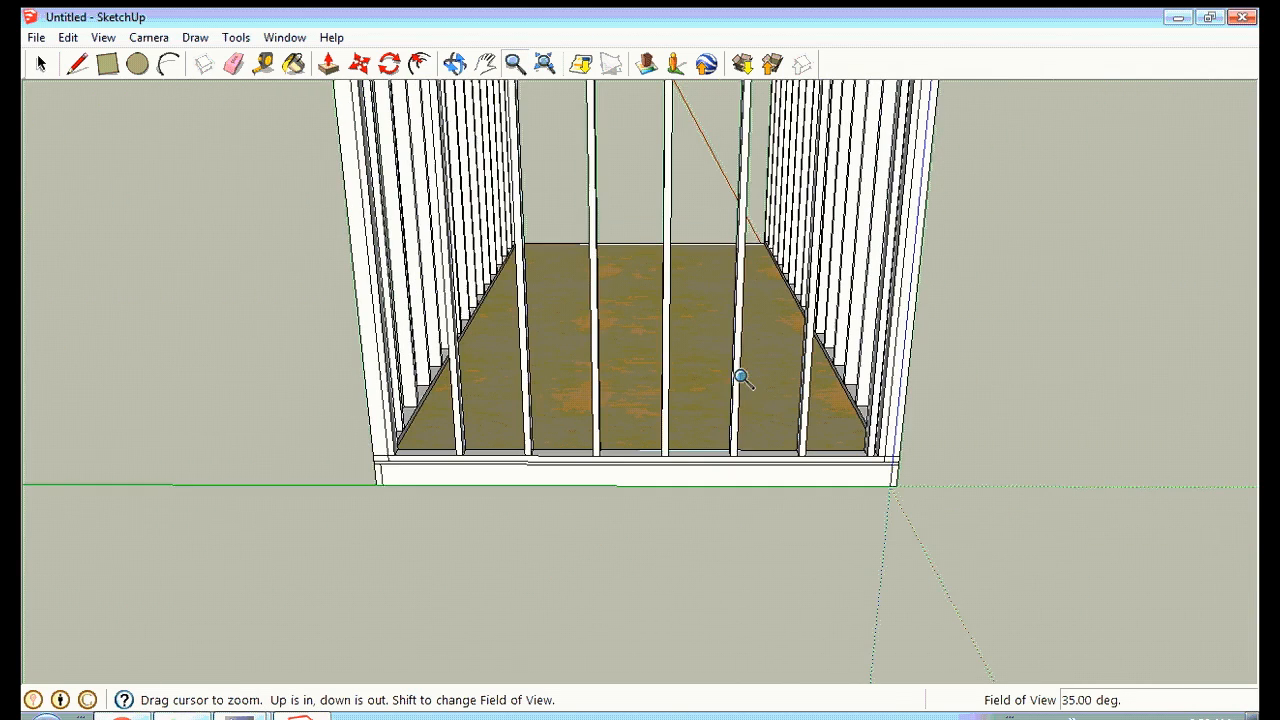
{"action": "left_click", "coordinate": [486, 65]}
{"action": "left_click_drag", "start_coordinate": [540, 145], "coordinate": [305, 278]}
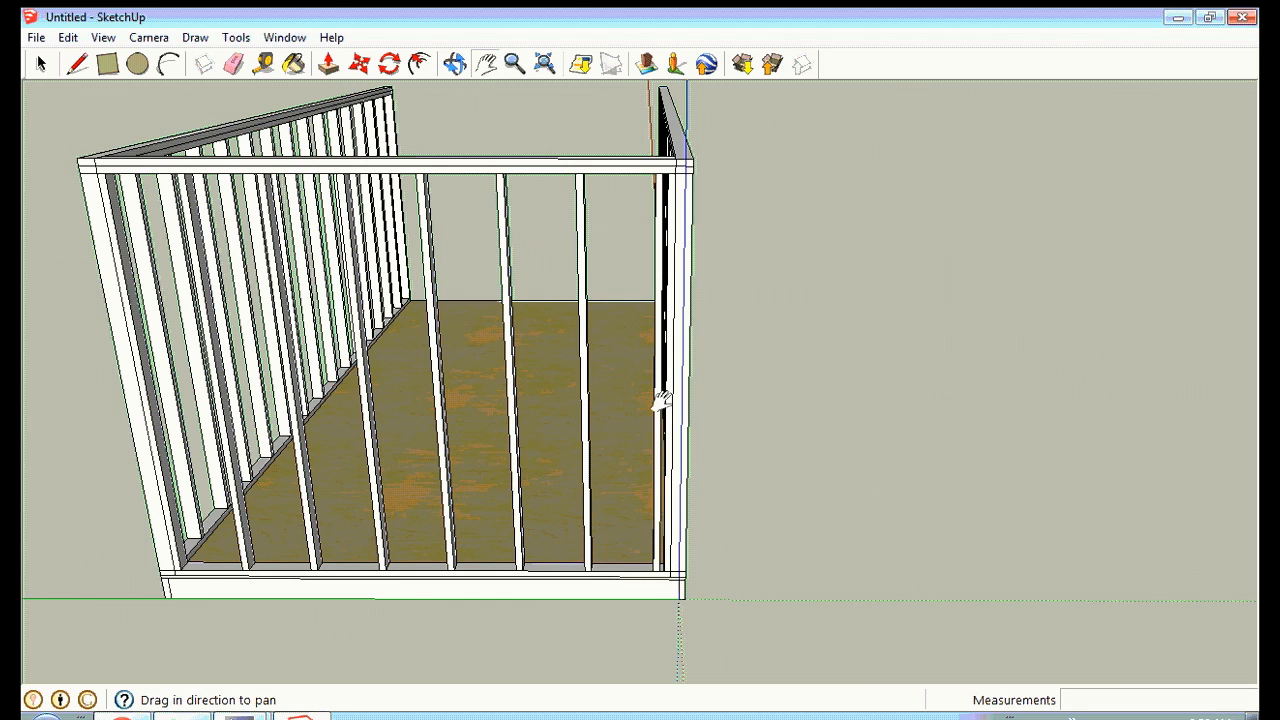
{"action": "left_click", "coordinate": [42, 64]}
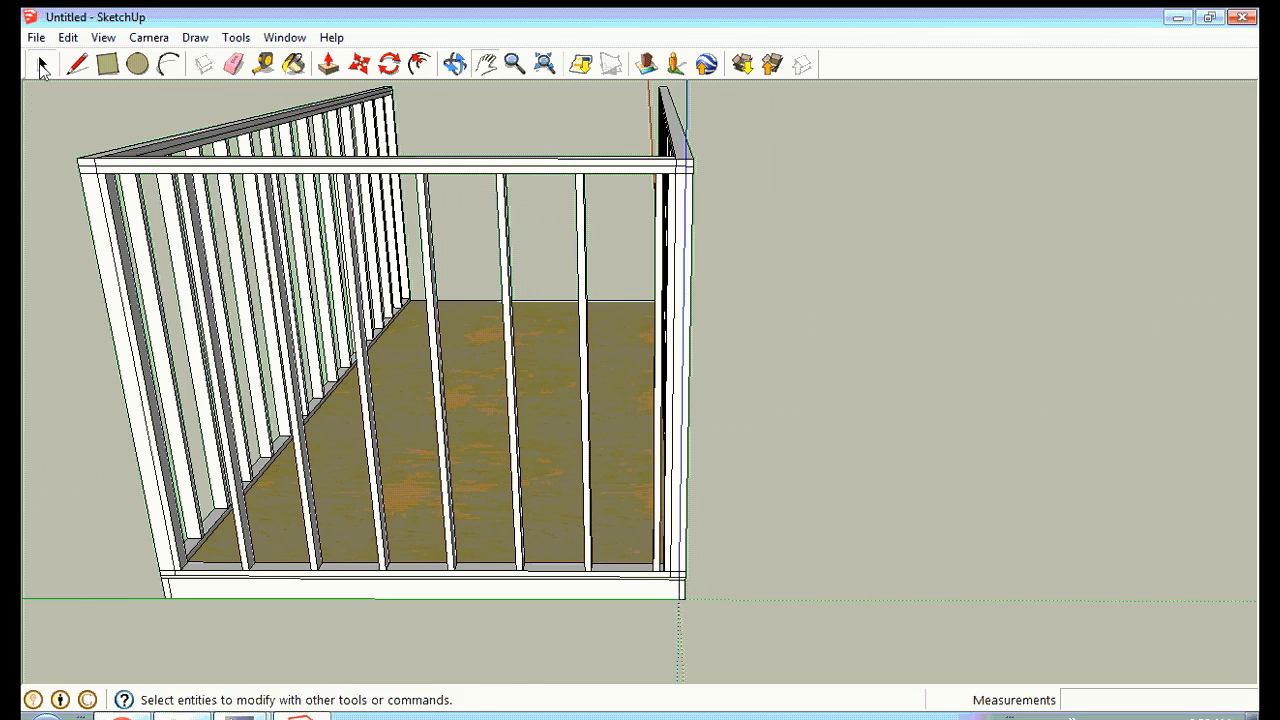
{"action": "left_click", "coordinate": [438, 172]}
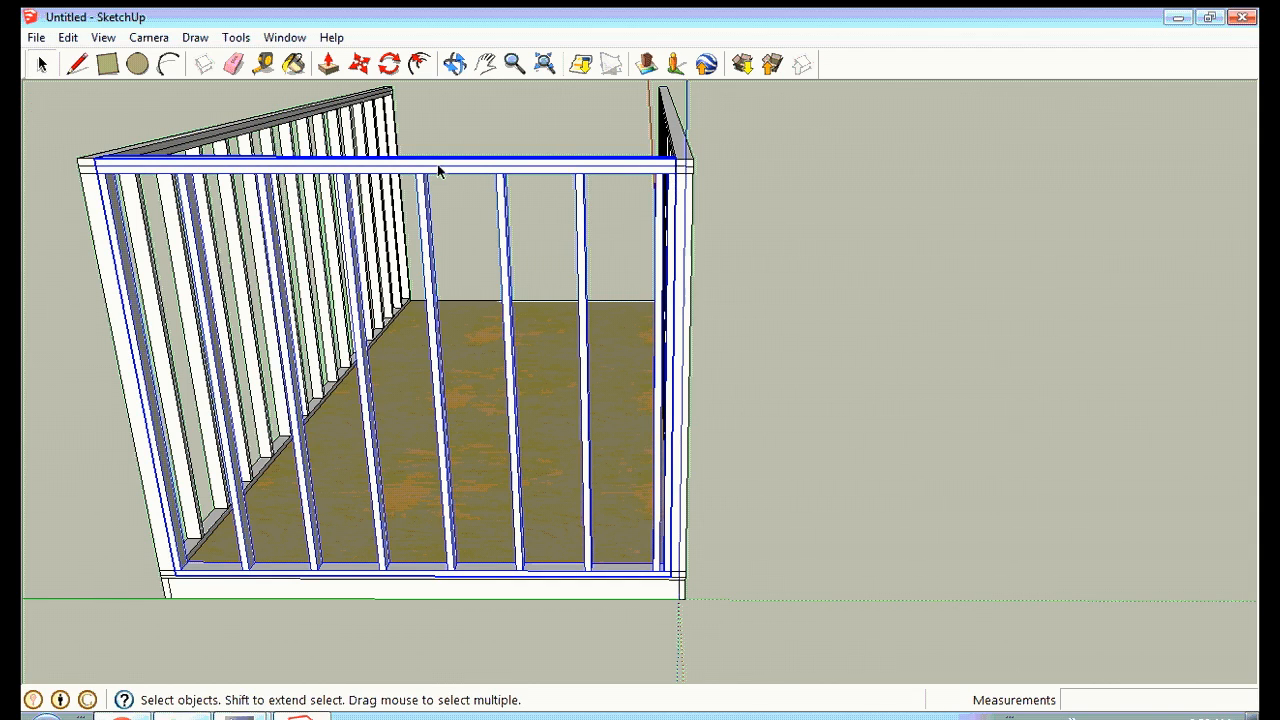
{"action": "right_click", "coordinate": [430, 170]}
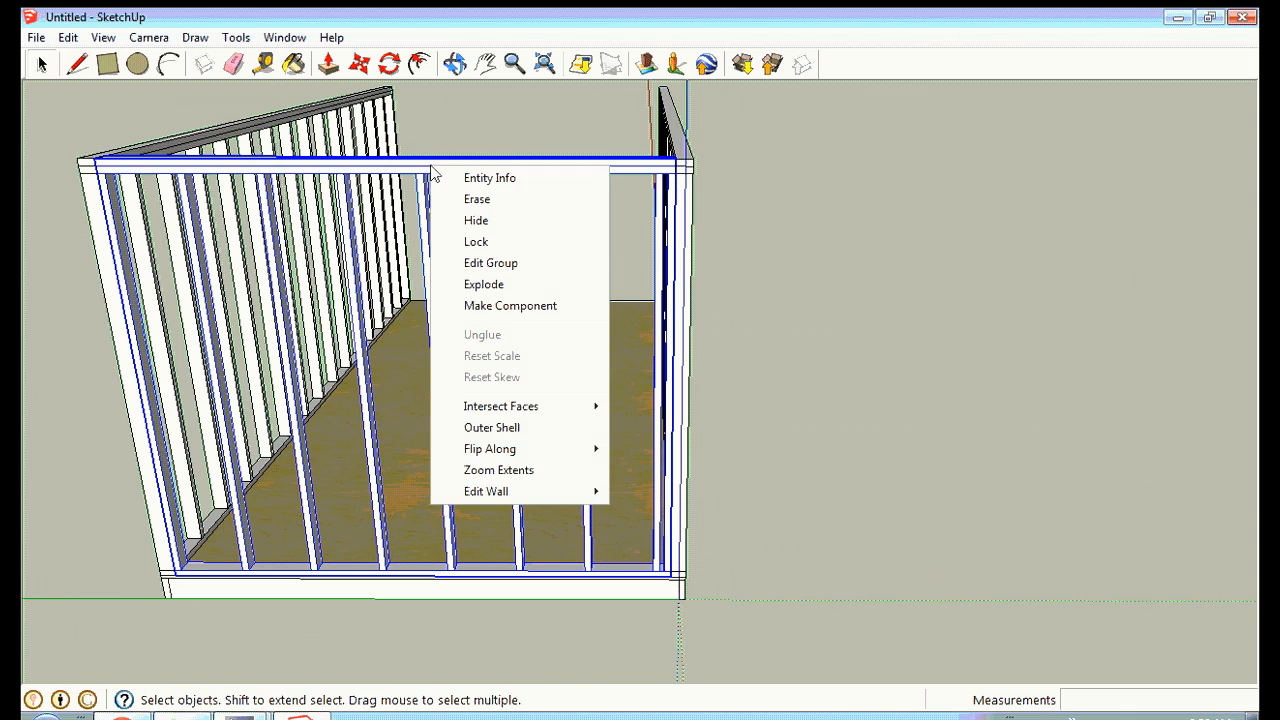
{"action": "left_click", "coordinate": [511, 270]}
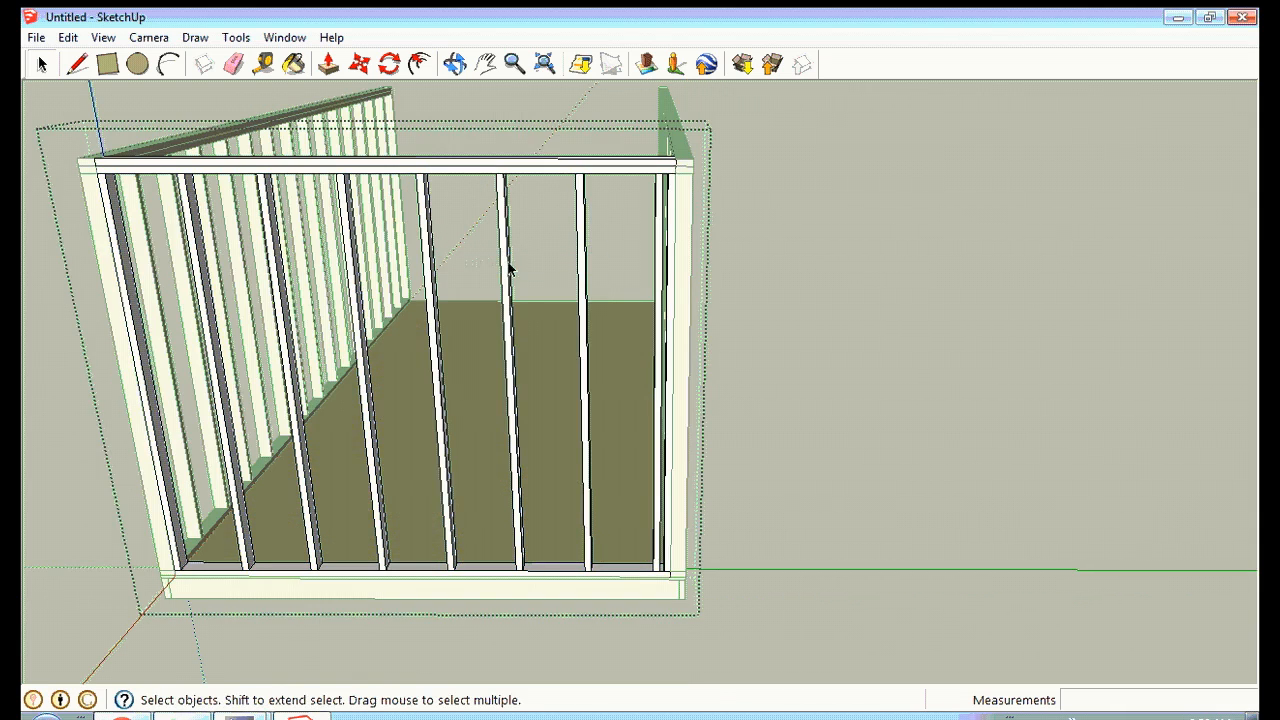
{"action": "left_click", "coordinate": [658, 275]}
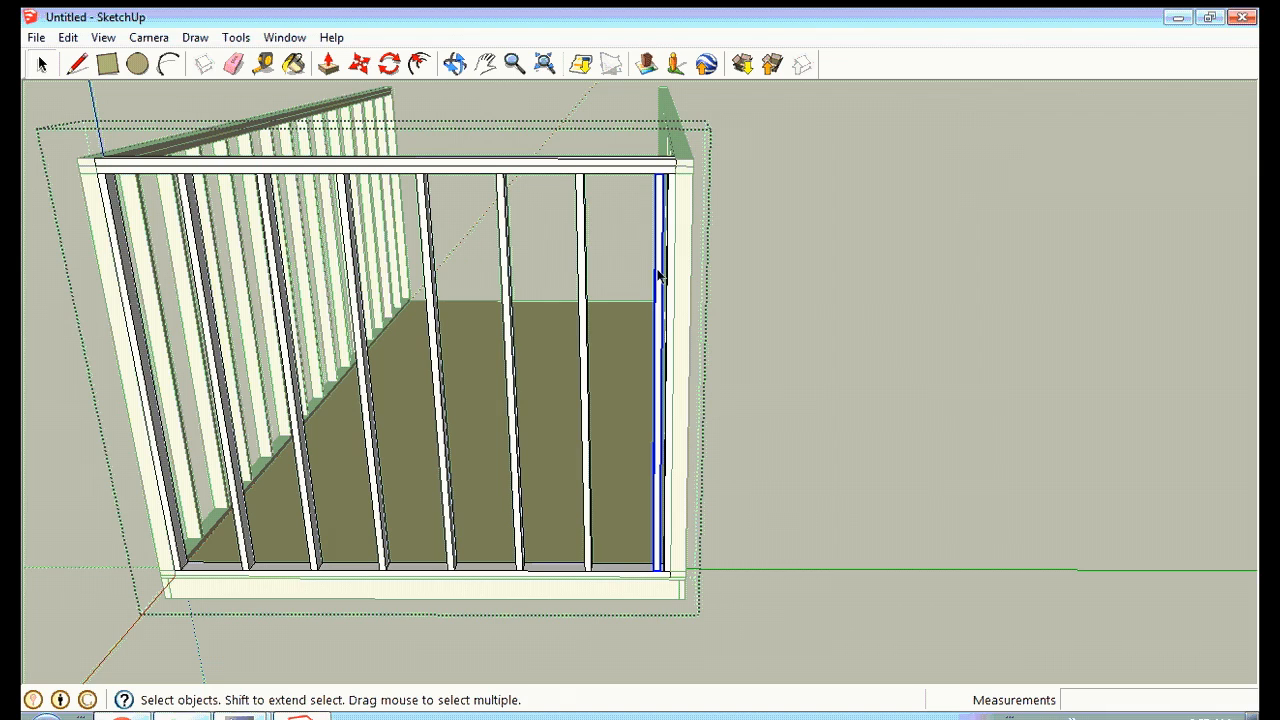
{"action": "key", "text": "Delete"}
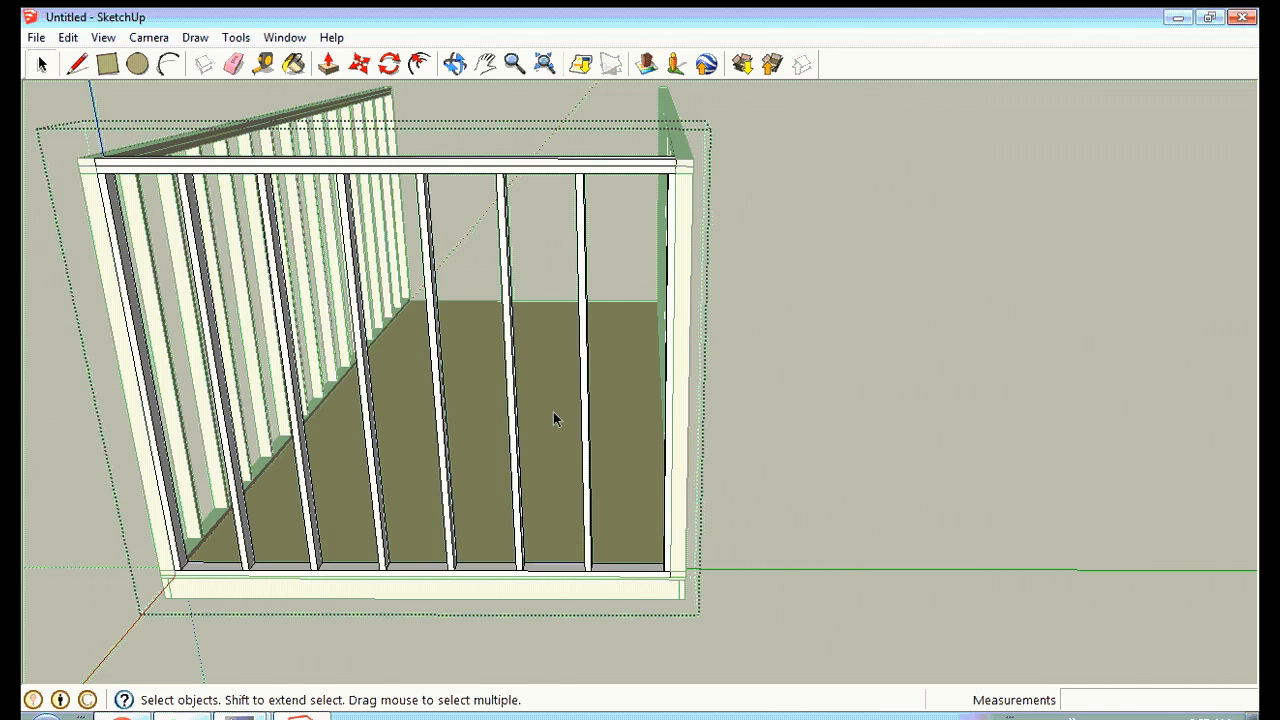
{"action": "left_click", "coordinate": [455, 63]}
{"action": "left_click_drag", "start_coordinate": [632, 191], "coordinate": [830, 227]}
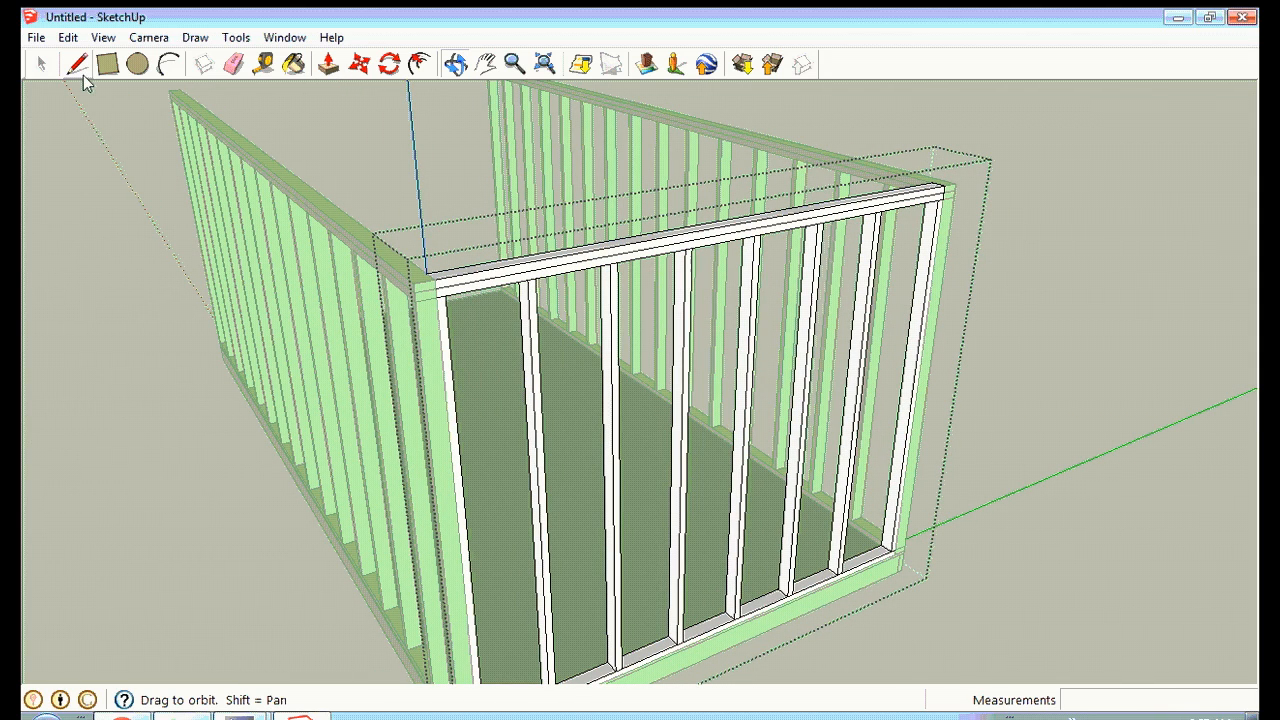
{"action": "left_click", "coordinate": [44, 65]}
{"action": "left_click", "coordinate": [82, 232]}
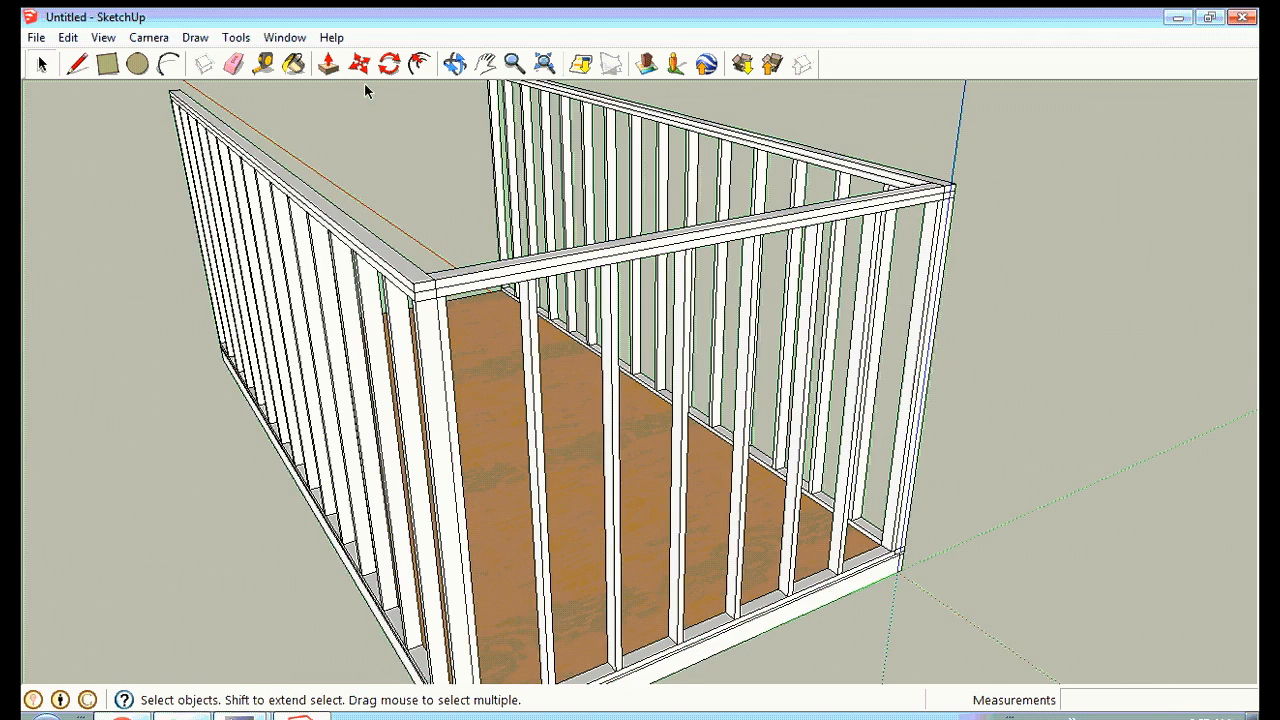
Build a right-justified 2x4 House Builder wall across the open short end, between the inner faces of the two long walls.
{"action": "left_click", "coordinate": [455, 64]}
{"action": "left_click_drag", "start_coordinate": [94, 263], "coordinate": [1083, 250]}
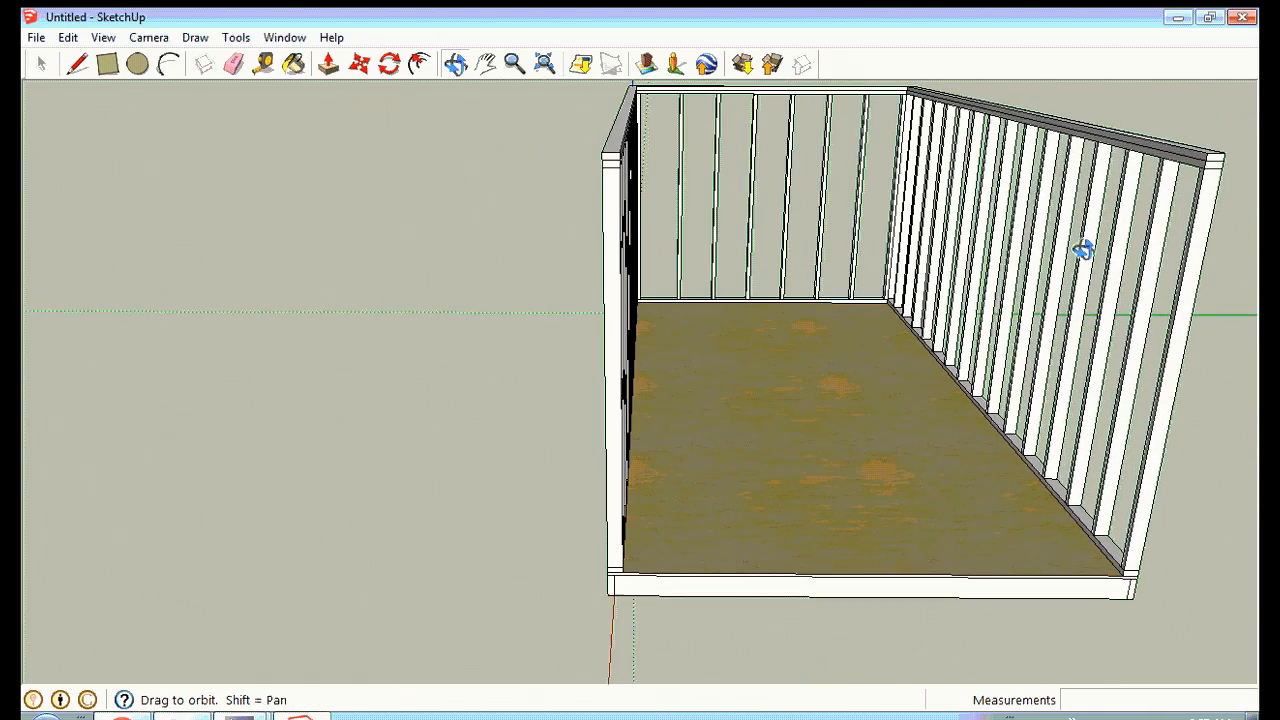
{"action": "left_click", "coordinate": [486, 64]}
{"action": "left_click_drag", "start_coordinate": [910, 245], "coordinate": [754, 254]}
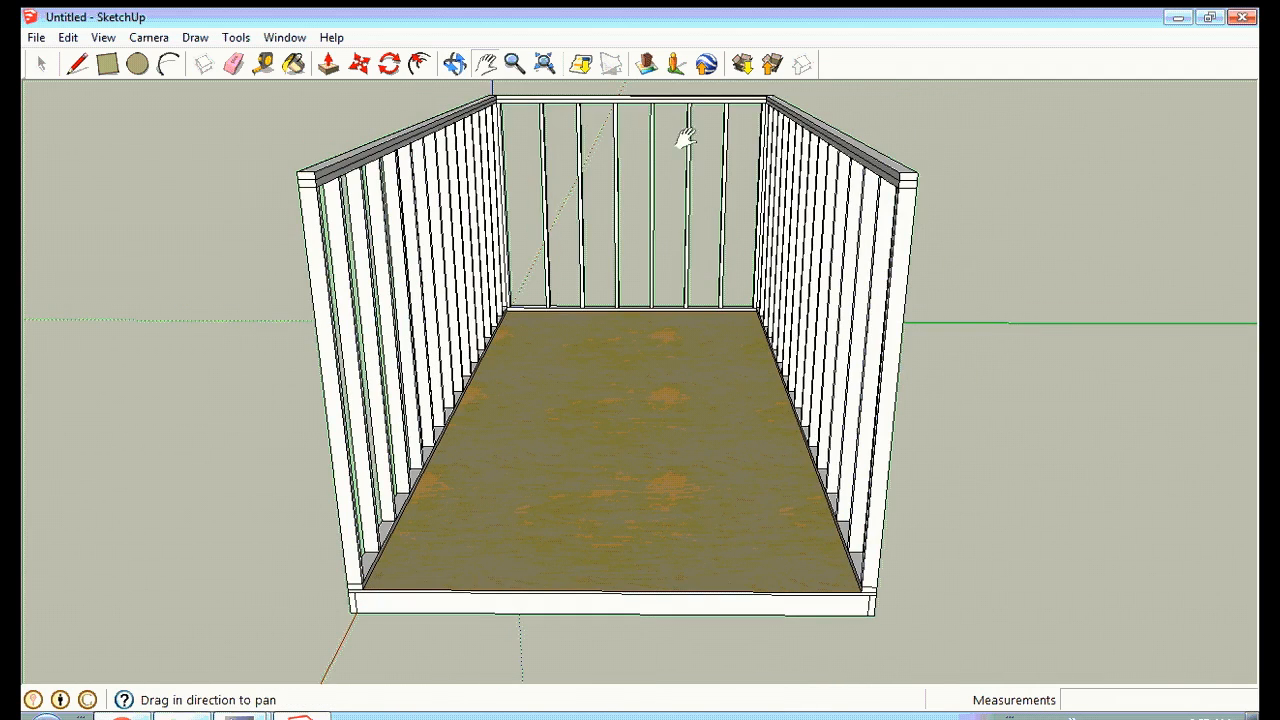
{"action": "left_click", "coordinate": [514, 64]}
{"action": "left_click_drag", "start_coordinate": [603, 397], "coordinate": [603, 334]}
{"action": "left_click", "coordinate": [486, 64]}
{"action": "left_click_drag", "start_coordinate": [617, 383], "coordinate": [622, 348]}
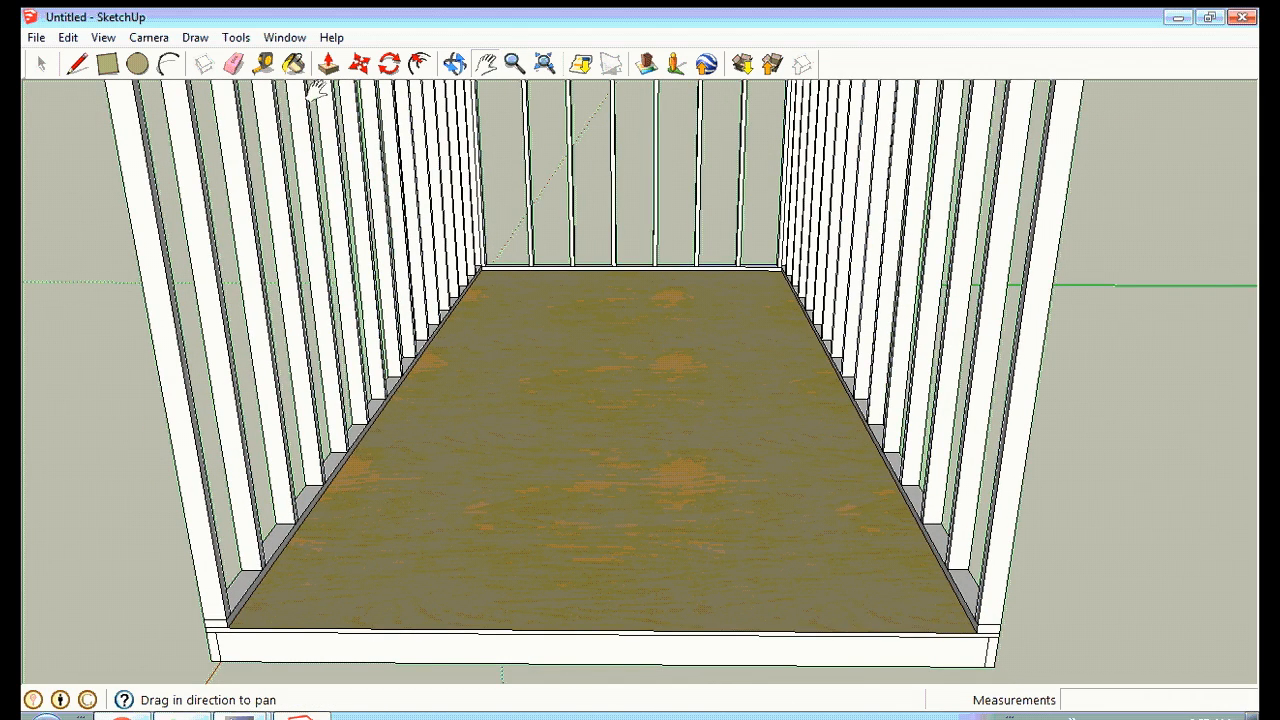
{"action": "left_click", "coordinate": [195, 37]}
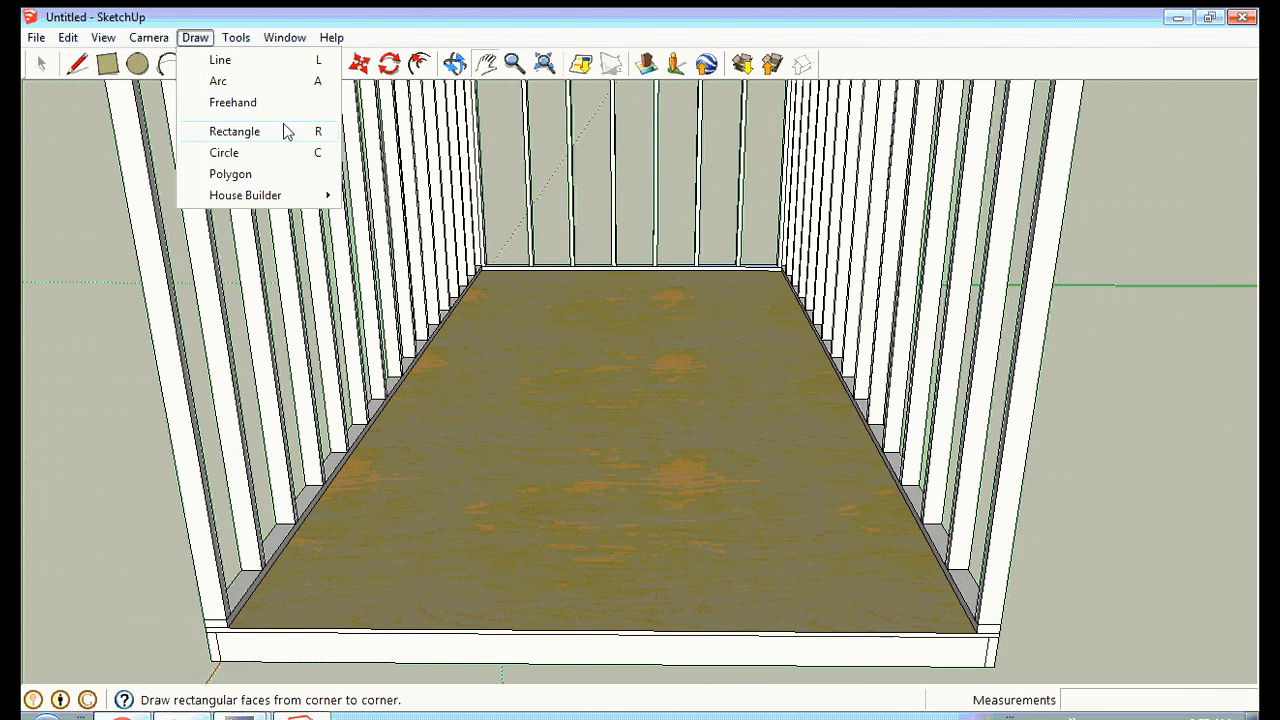
{"action": "mouse_move", "coordinate": [310, 195]}
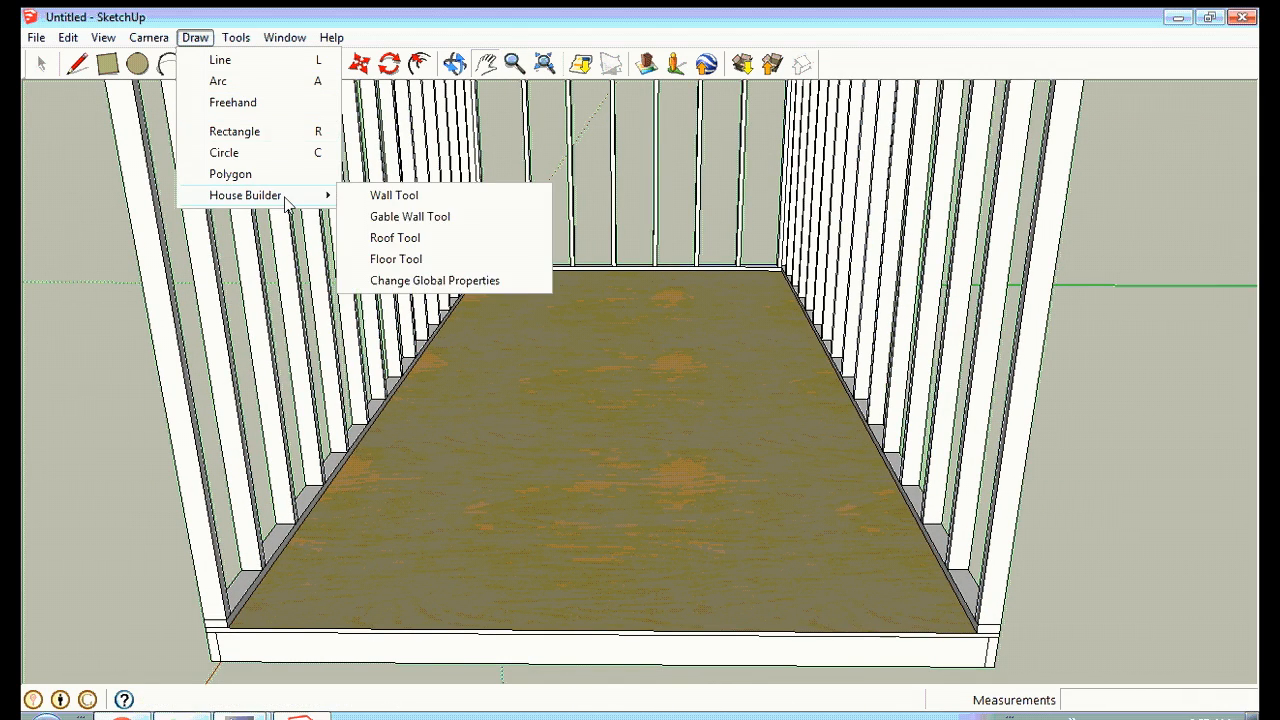
{"action": "left_click", "coordinate": [390, 196]}
{"action": "left_click_drag", "start_coordinate": [676, 366], "coordinate": [640, 368]}
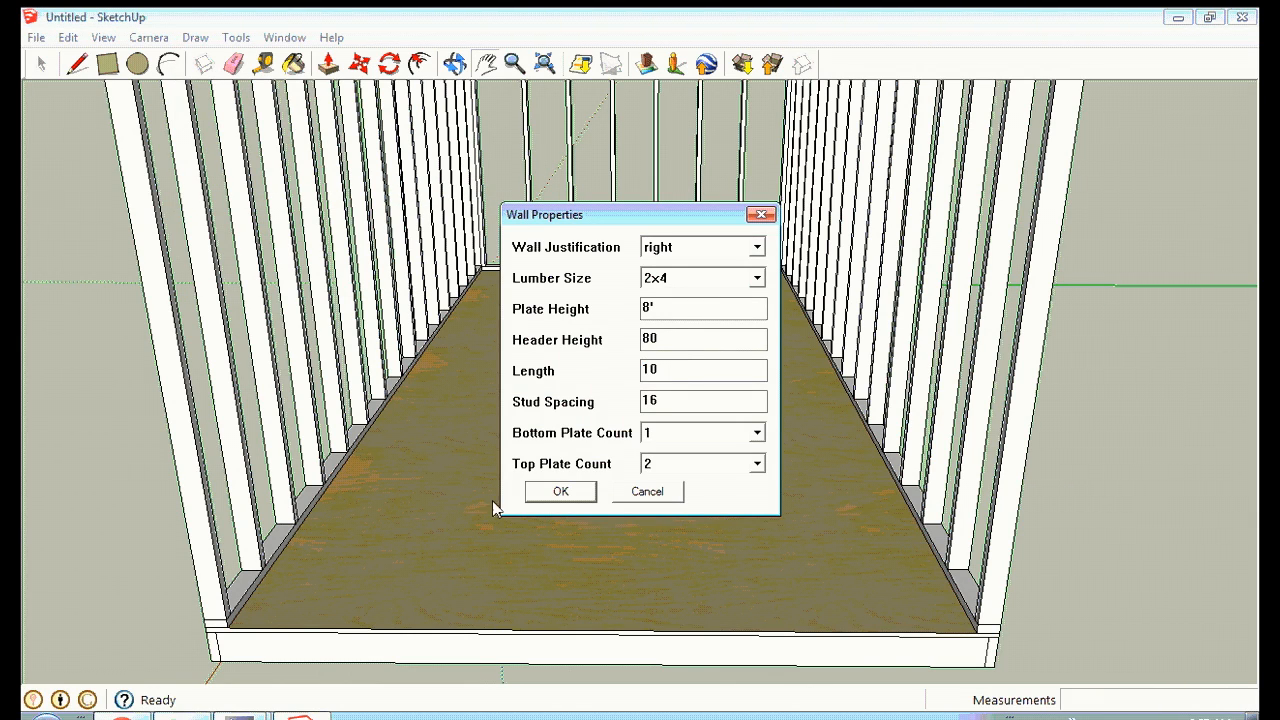
{"action": "left_click", "coordinate": [549, 494]}
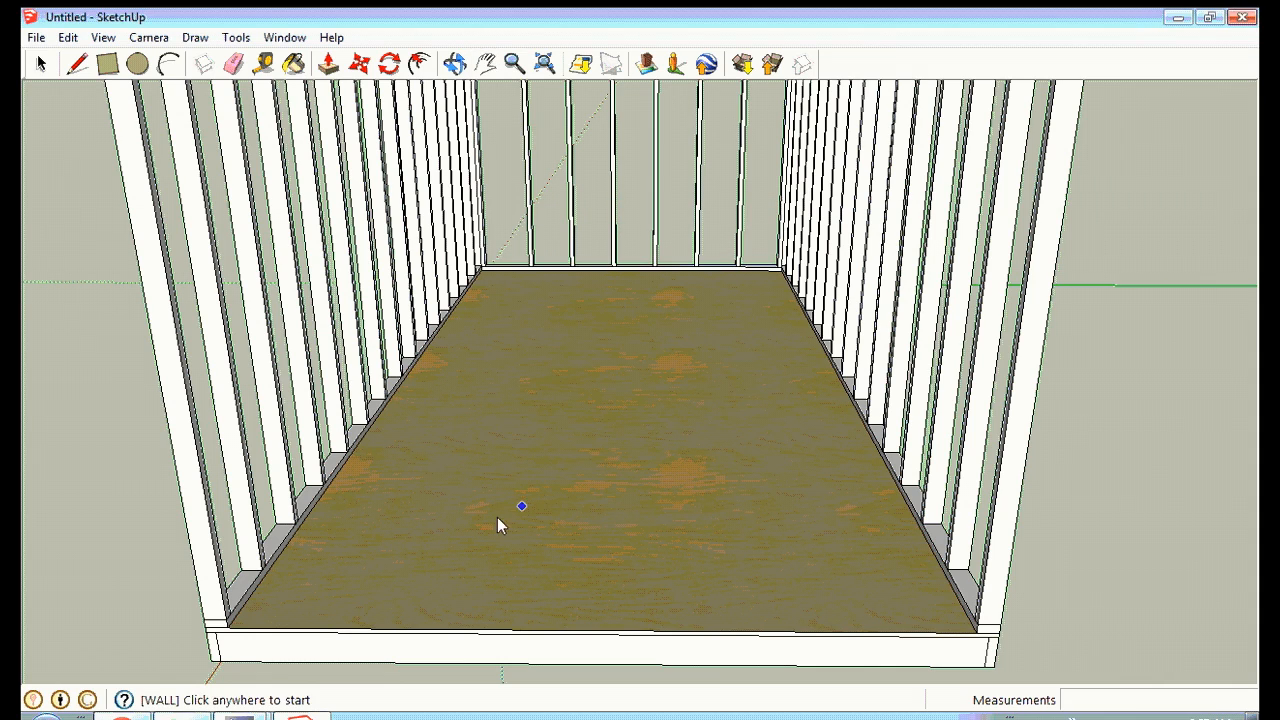
{"action": "left_click", "coordinate": [229, 632]}
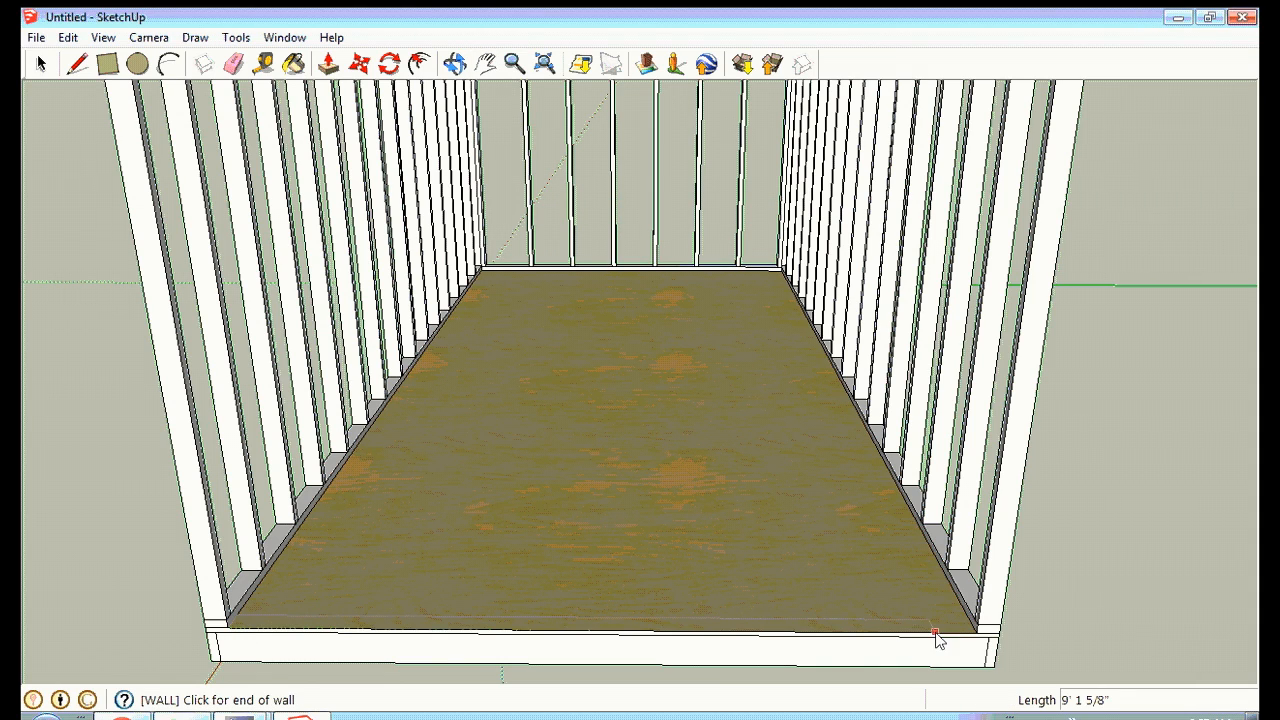
{"action": "left_click", "coordinate": [977, 634]}
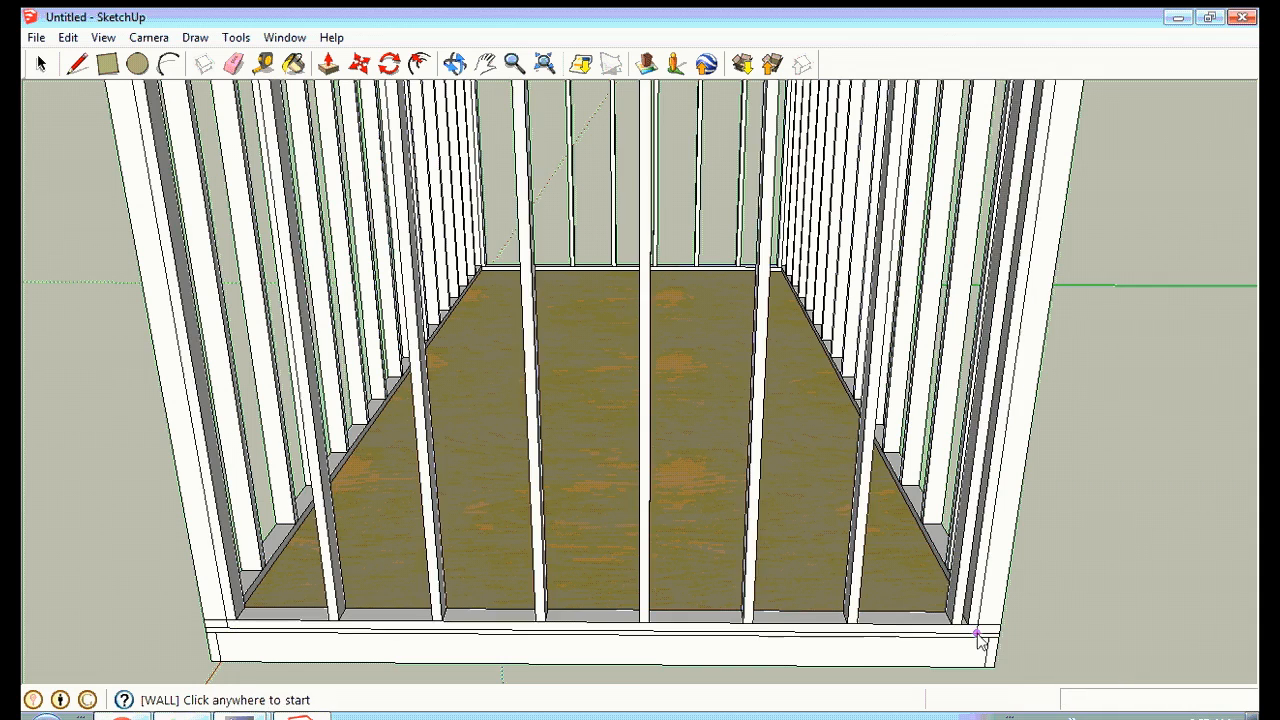
Open the new end wall's group, delete the extra stud beside the end stud at the corner farthest from the origin, and close the group.
{"action": "left_click", "coordinate": [513, 63]}
{"action": "left_click_drag", "start_coordinate": [637, 186], "coordinate": [634, 240]}
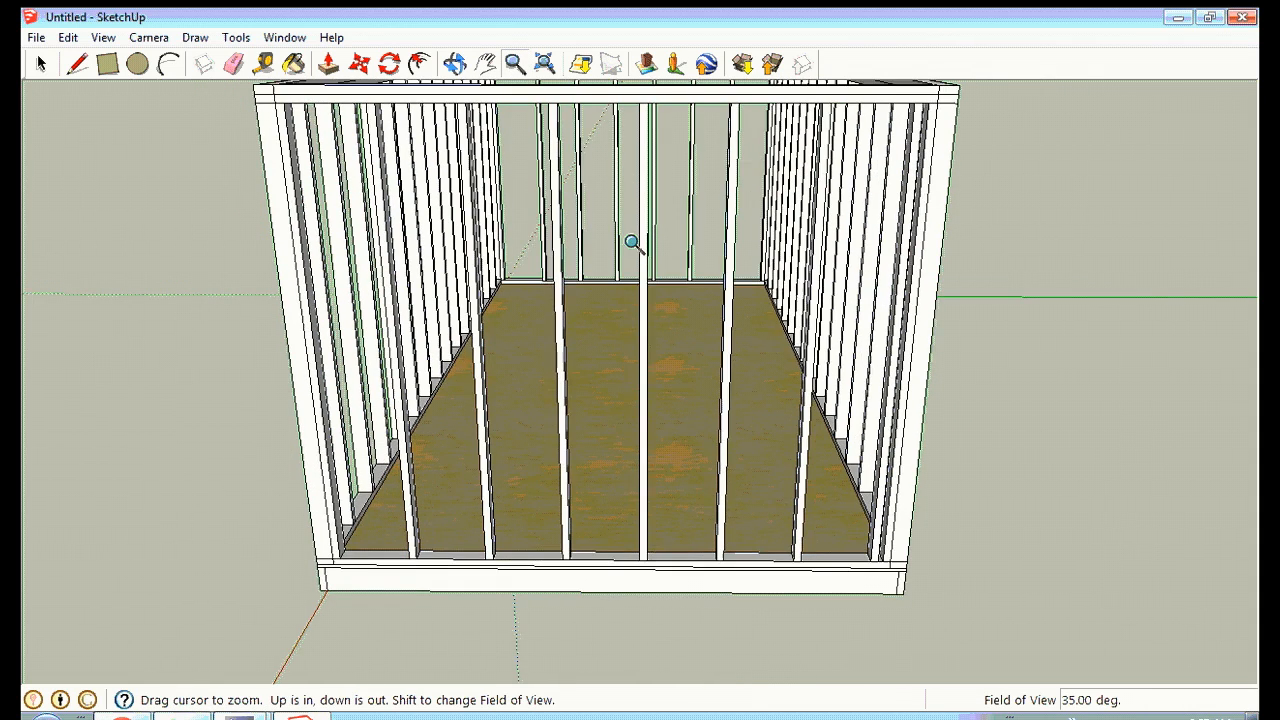
{"action": "left_click", "coordinate": [455, 63]}
{"action": "left_click_drag", "start_coordinate": [703, 163], "coordinate": [525, 172]}
{"action": "left_click", "coordinate": [41, 63]}
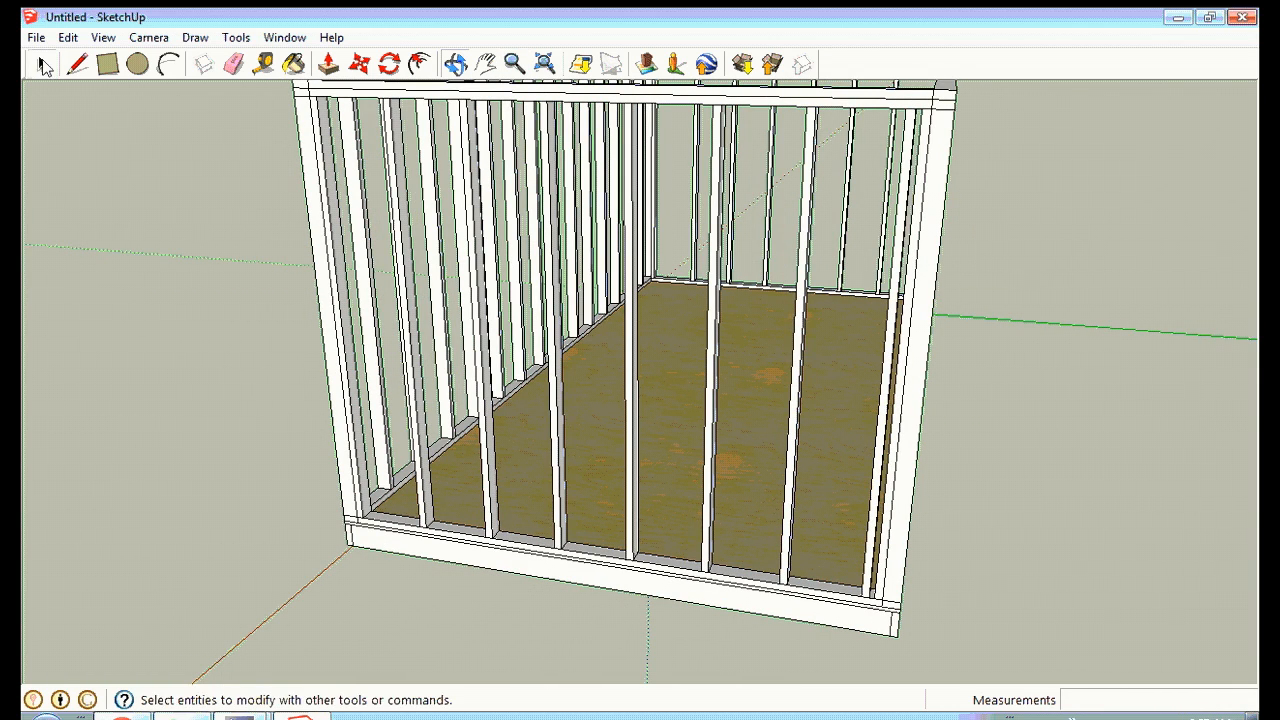
{"action": "left_click", "coordinate": [553, 103]}
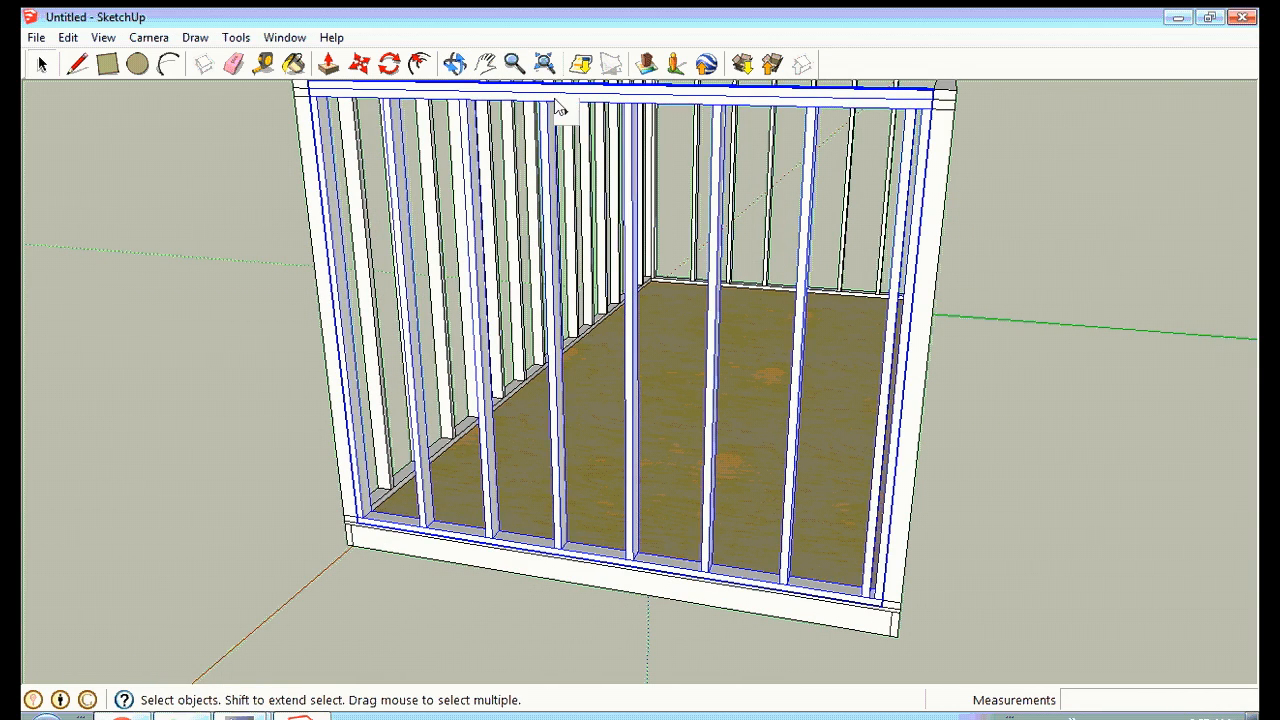
{"action": "right_click", "coordinate": [553, 99]}
{"action": "left_click", "coordinate": [614, 196]}
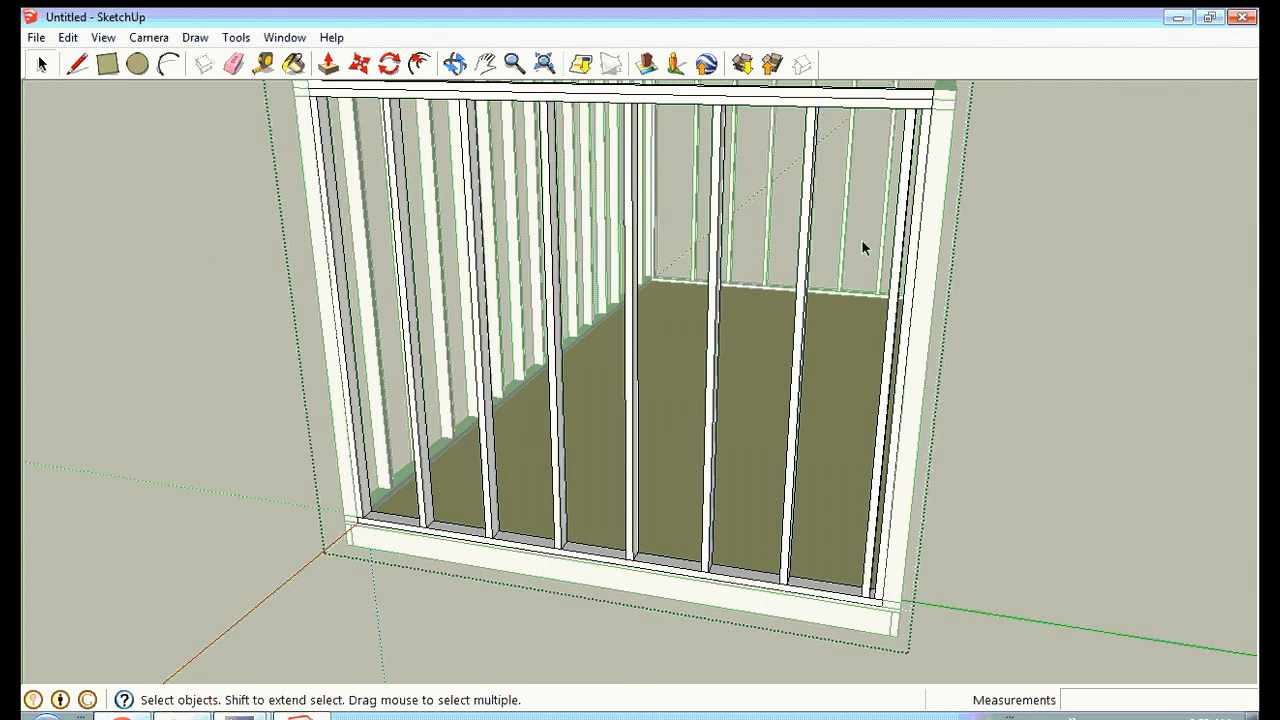
{"action": "left_click", "coordinate": [898, 279]}
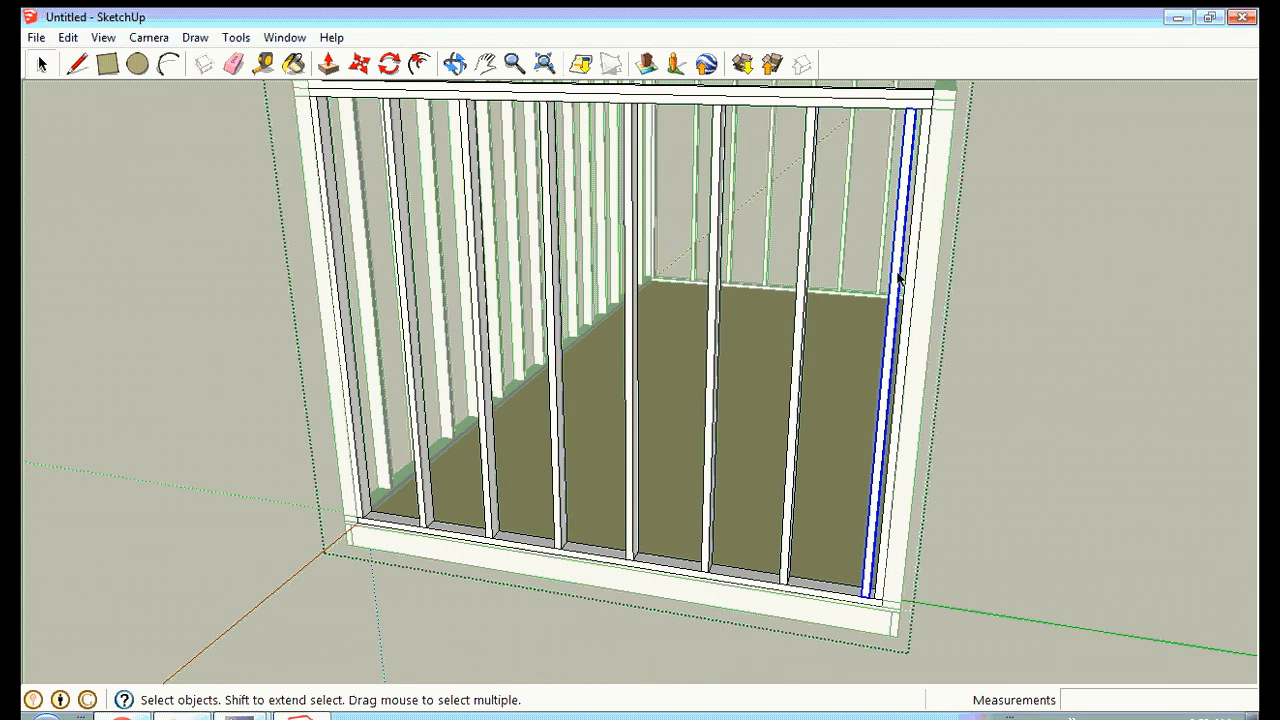
{"action": "key", "text": "Delete"}
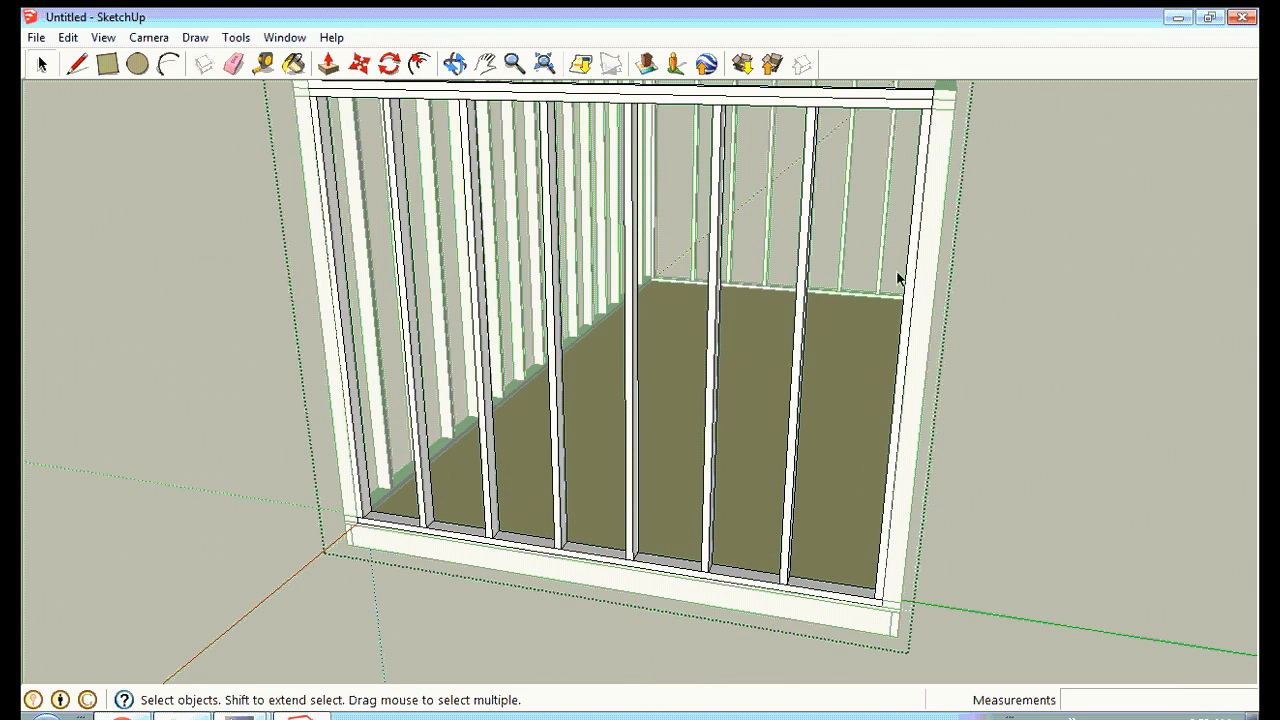
{"action": "left_click", "coordinate": [513, 65]}
{"action": "left_click_drag", "start_coordinate": [531, 166], "coordinate": [517, 280]}
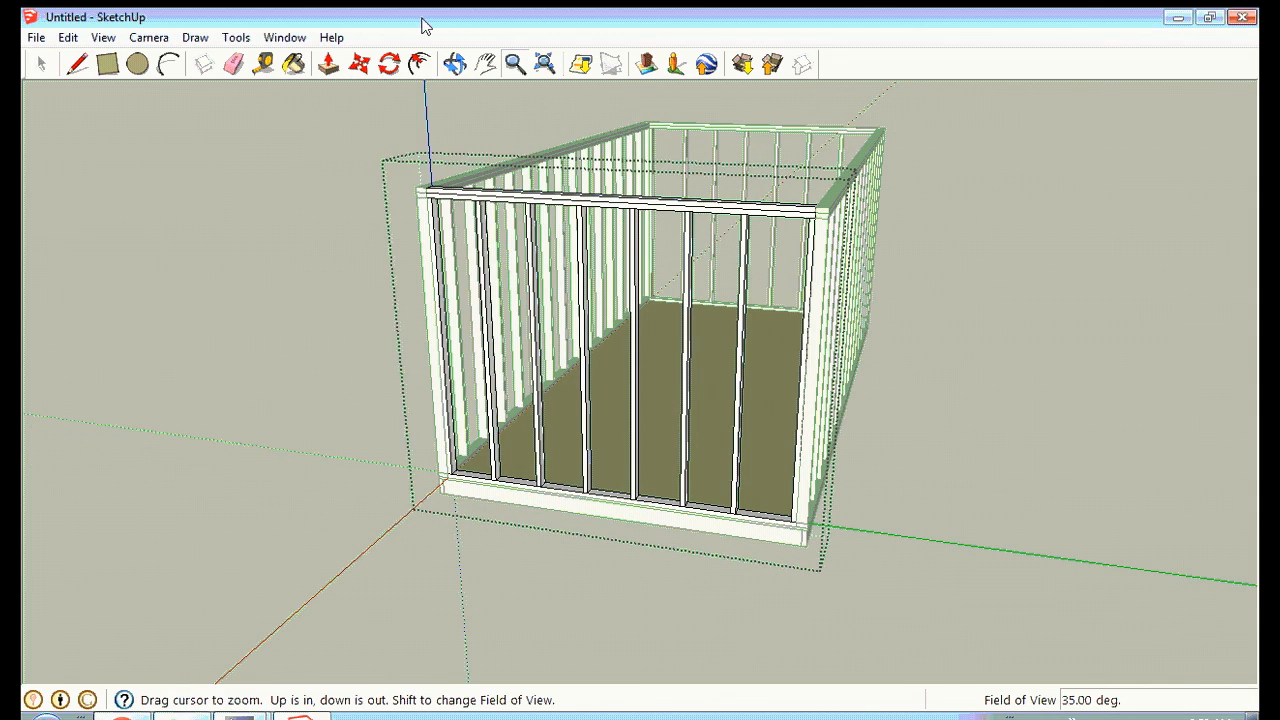
{"action": "left_click", "coordinate": [455, 65]}
{"action": "left_click_drag", "start_coordinate": [766, 234], "coordinate": [703, 289]}
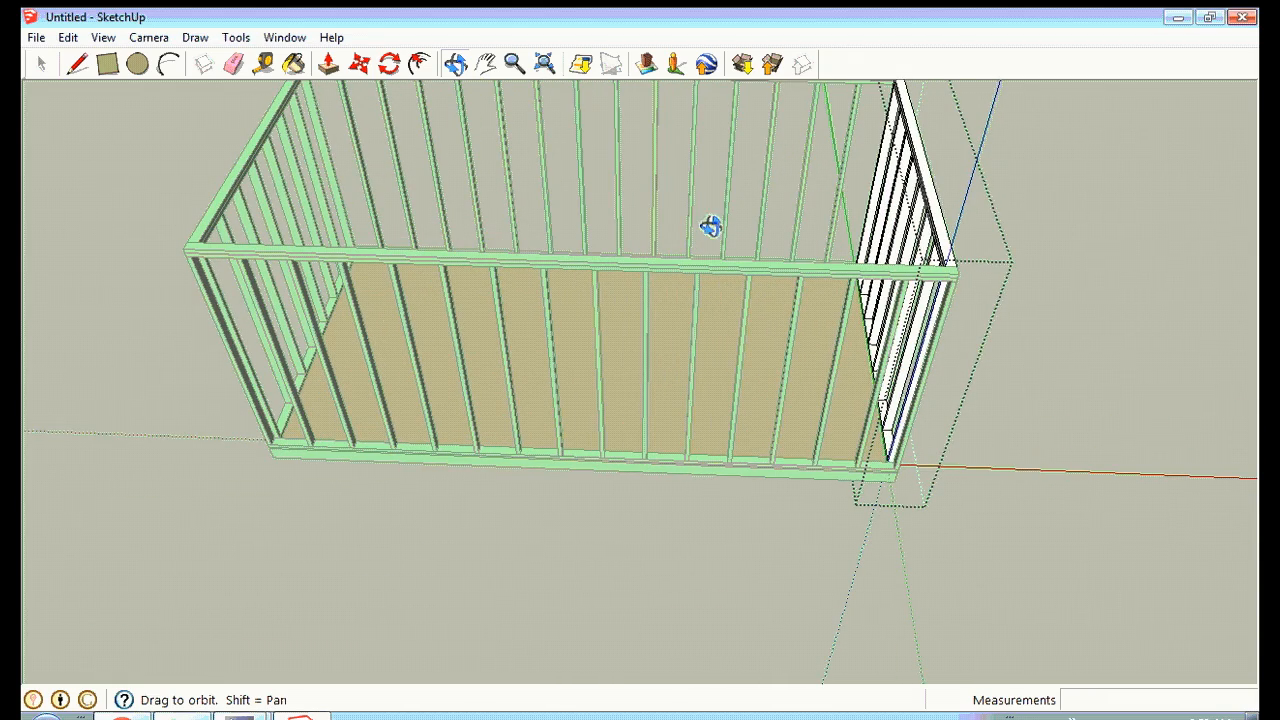
{"action": "left_click_drag", "start_coordinate": [914, 309], "coordinate": [507, 259]}
{"action": "left_click_drag", "start_coordinate": [803, 333], "coordinate": [660, 345]}
{"action": "left_click", "coordinate": [40, 65]}
{"action": "left_click", "coordinate": [178, 231]}
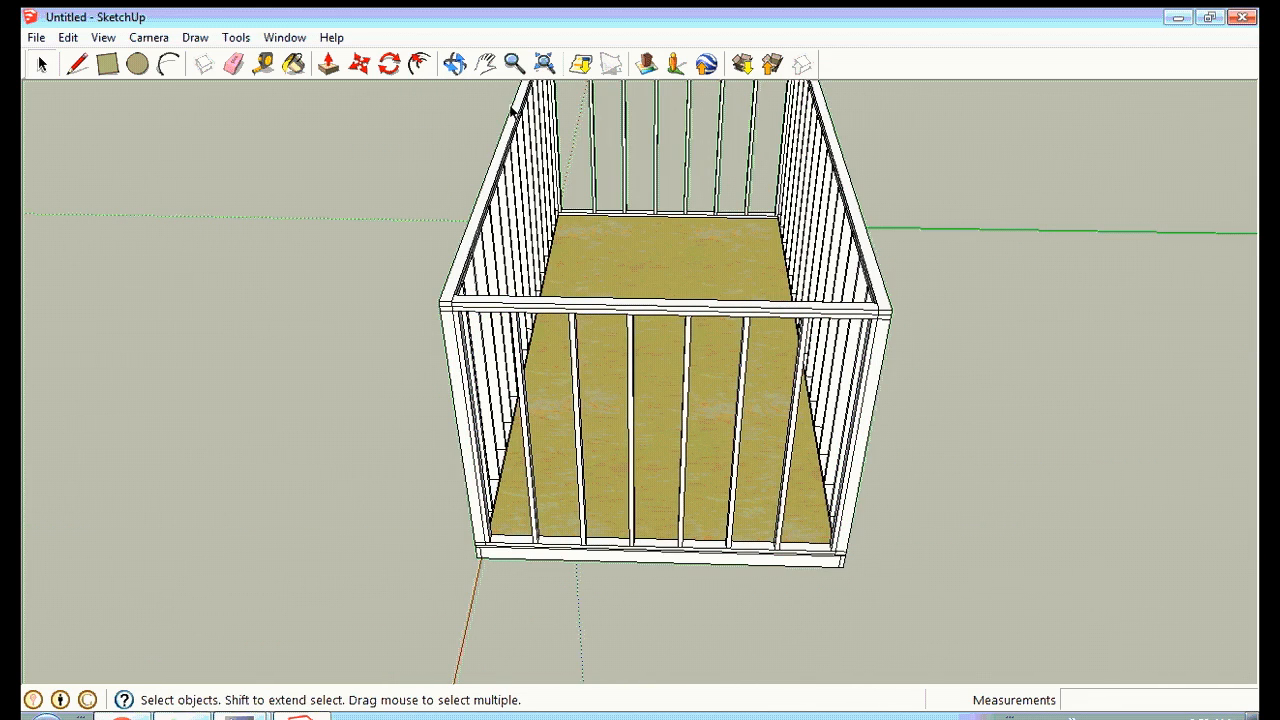
Examine the four joined stud walls from above, including their top plates and corners.
{"action": "left_click", "coordinate": [514, 66]}
{"action": "left_click_drag", "start_coordinate": [654, 302], "coordinate": [686, 200]}
{"action": "left_click", "coordinate": [486, 65]}
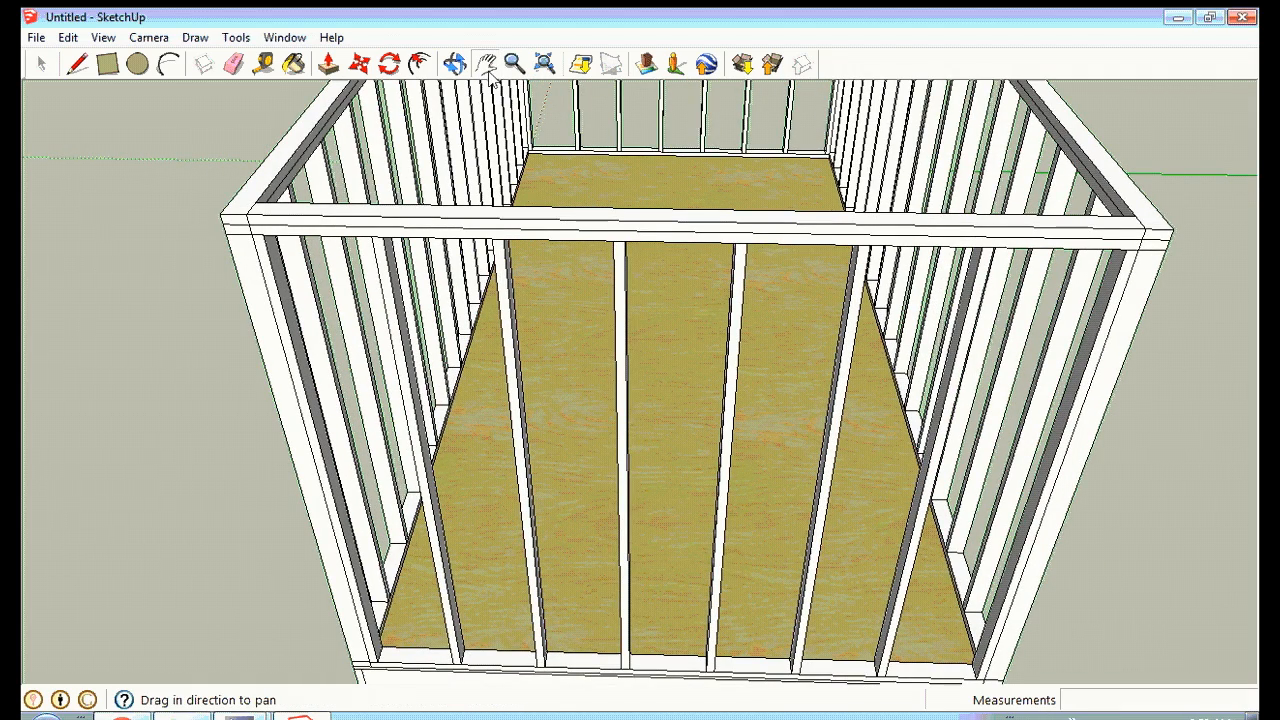
{"action": "left_click", "coordinate": [514, 64]}
{"action": "left_click_drag", "start_coordinate": [694, 134], "coordinate": [698, 281]}
{"action": "left_click", "coordinate": [486, 65]}
{"action": "left_click_drag", "start_coordinate": [680, 206], "coordinate": [670, 300]}
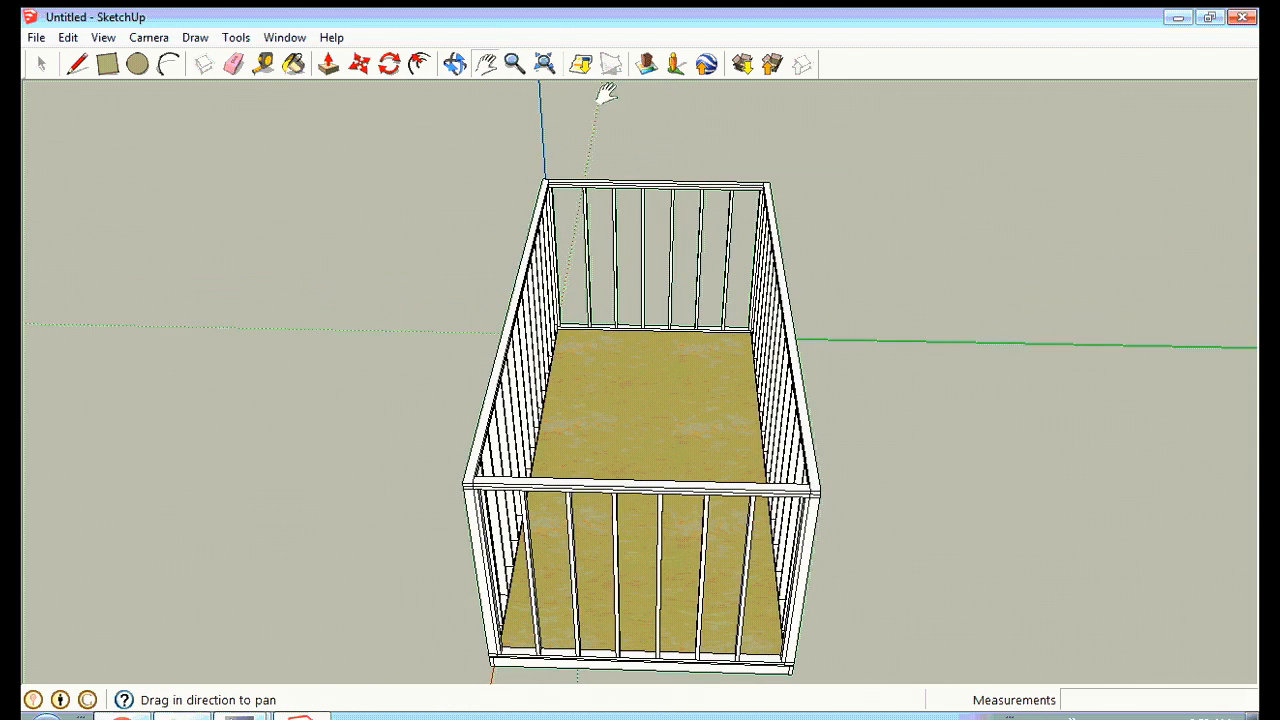
{"action": "left_click", "coordinate": [512, 64]}
{"action": "left_click_drag", "start_coordinate": [720, 363], "coordinate": [726, 251]}
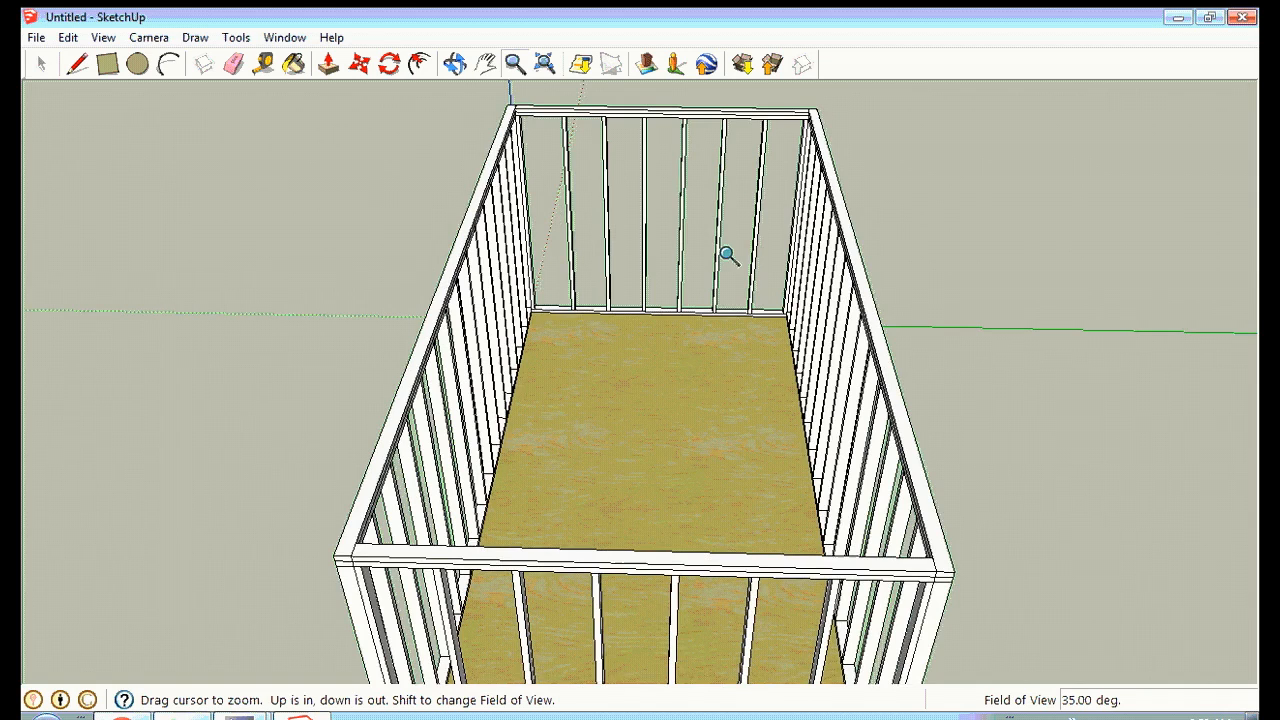
{"action": "left_click", "coordinate": [455, 64]}
{"action": "left_click_drag", "start_coordinate": [523, 194], "coordinate": [536, 200]}
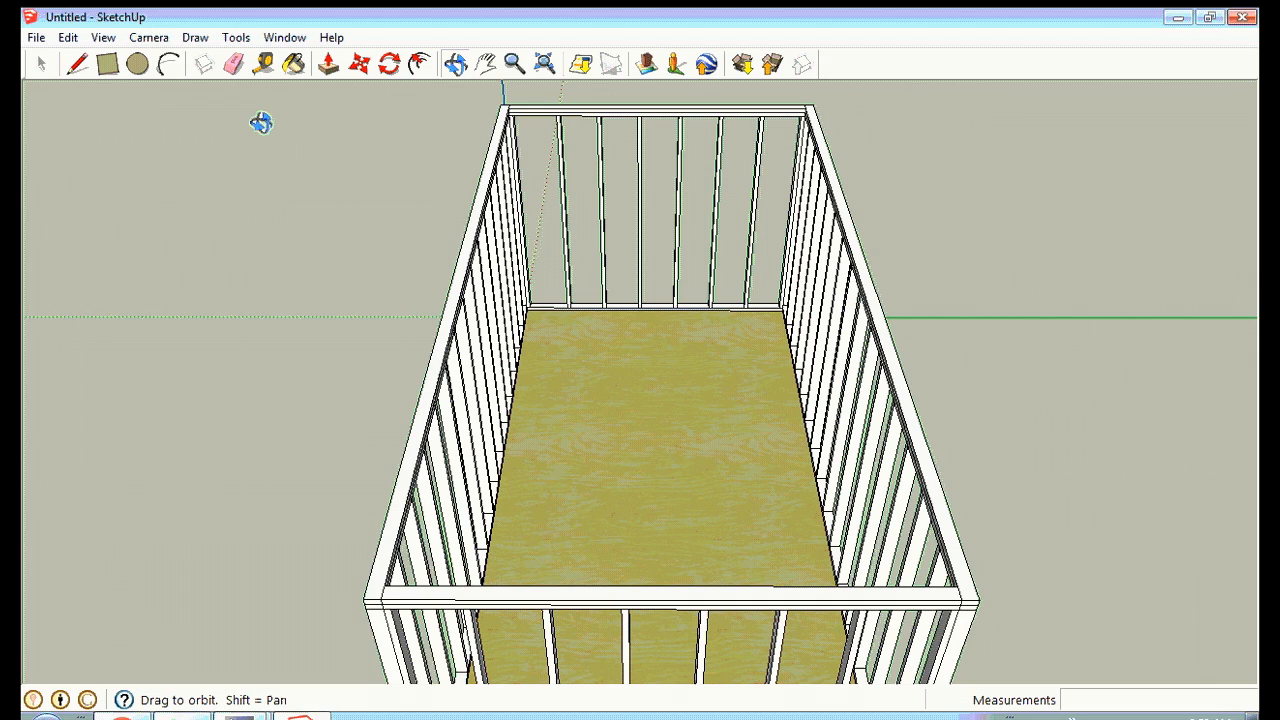
Start a House Builder roof of the gable type with 2x6 lumber.
{"action": "left_click", "coordinate": [193, 37]}
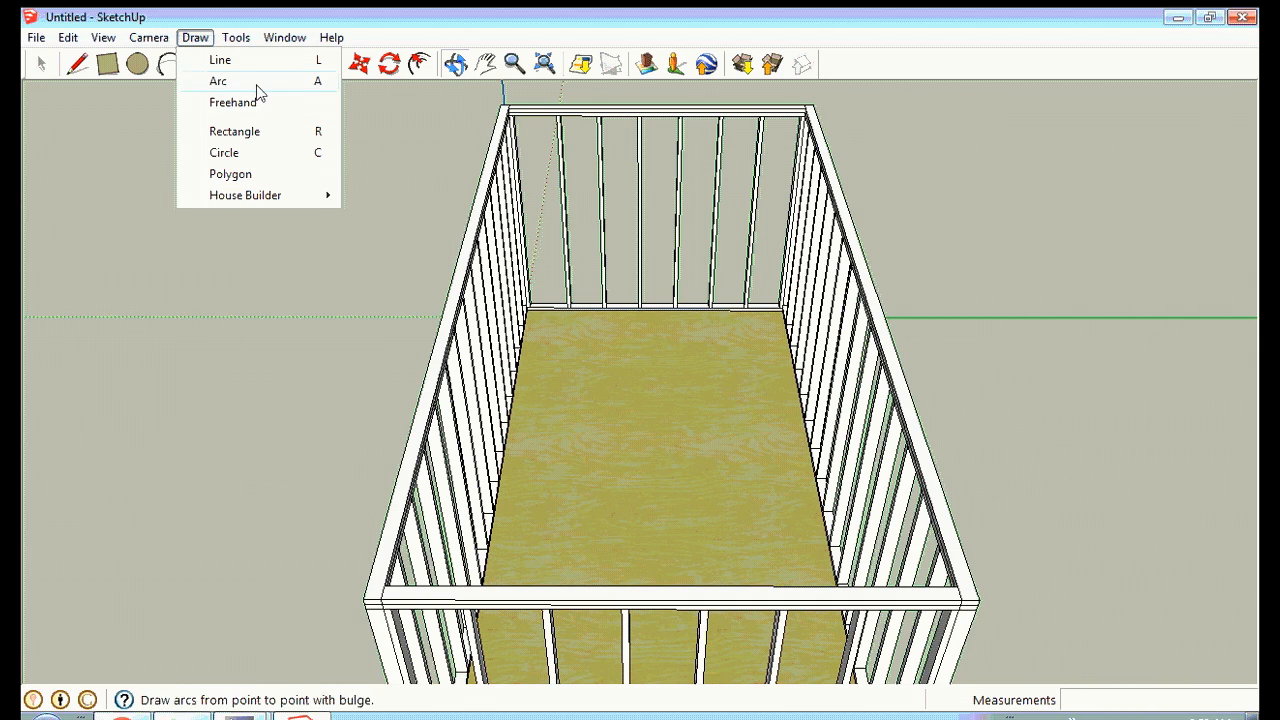
{"action": "mouse_move", "coordinate": [284, 196]}
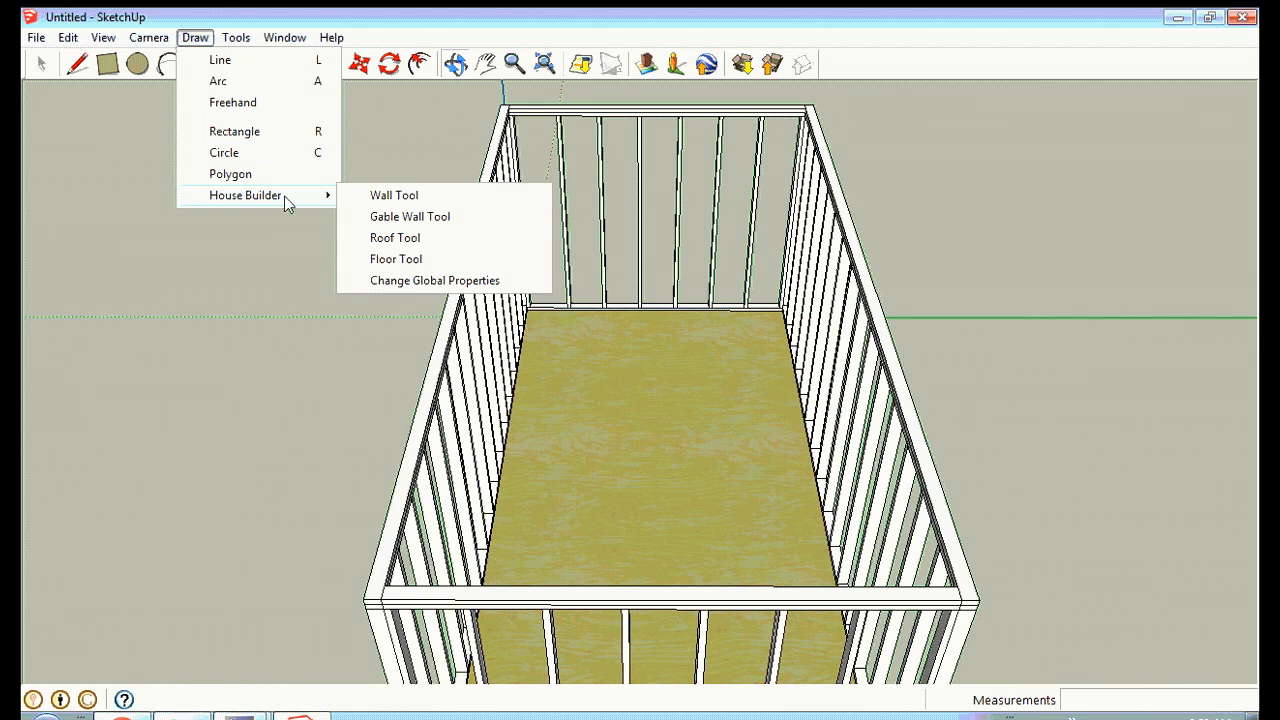
{"action": "left_click", "coordinate": [400, 238]}
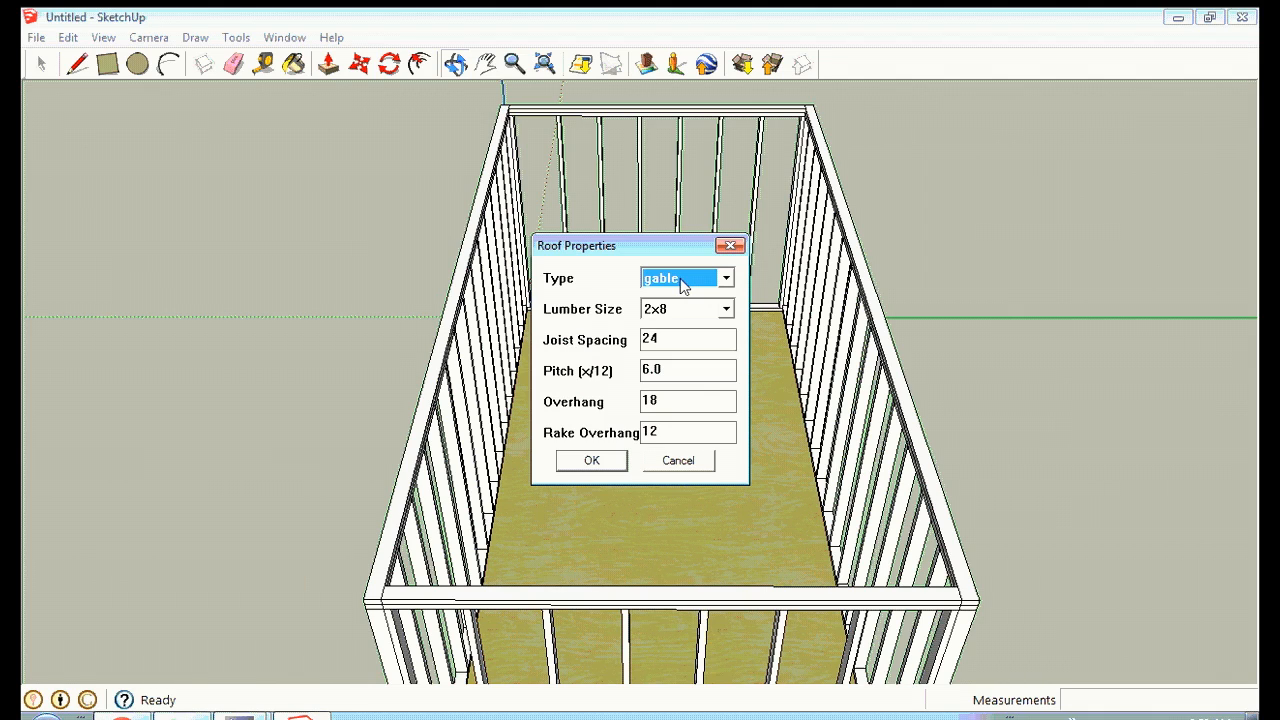
{"action": "left_click", "coordinate": [727, 279]}
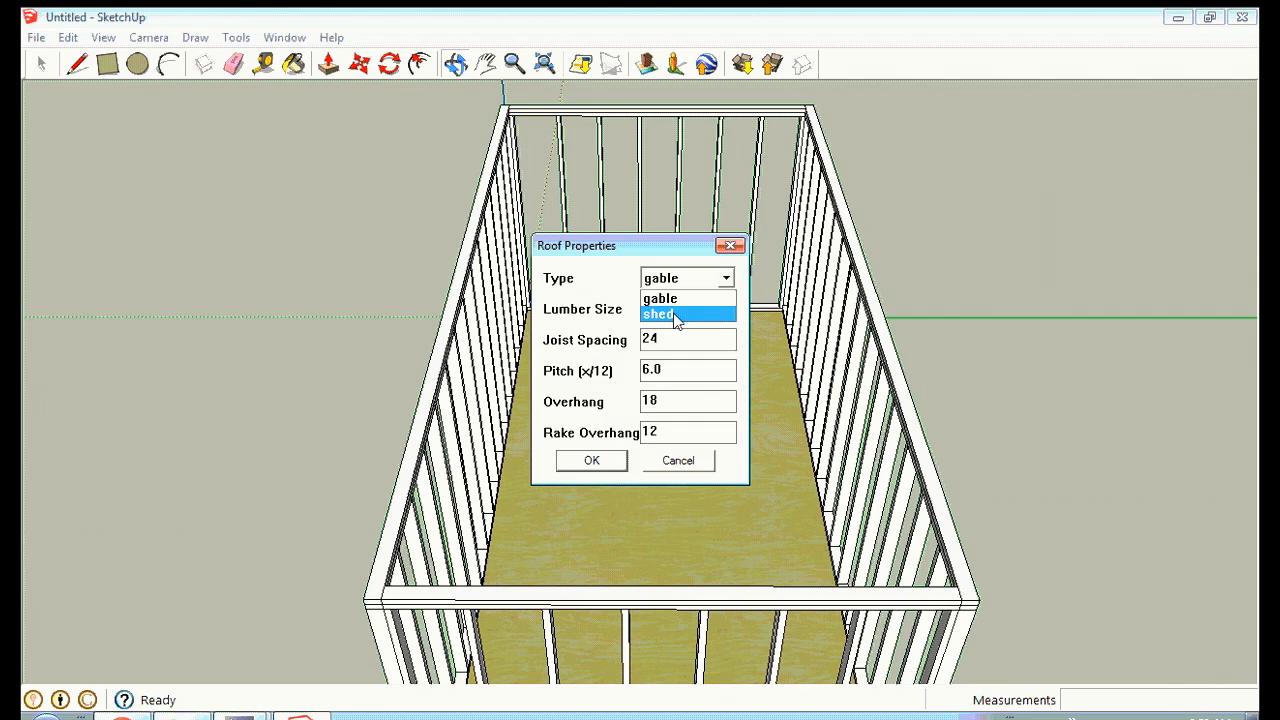
{"action": "left_click", "coordinate": [675, 303]}
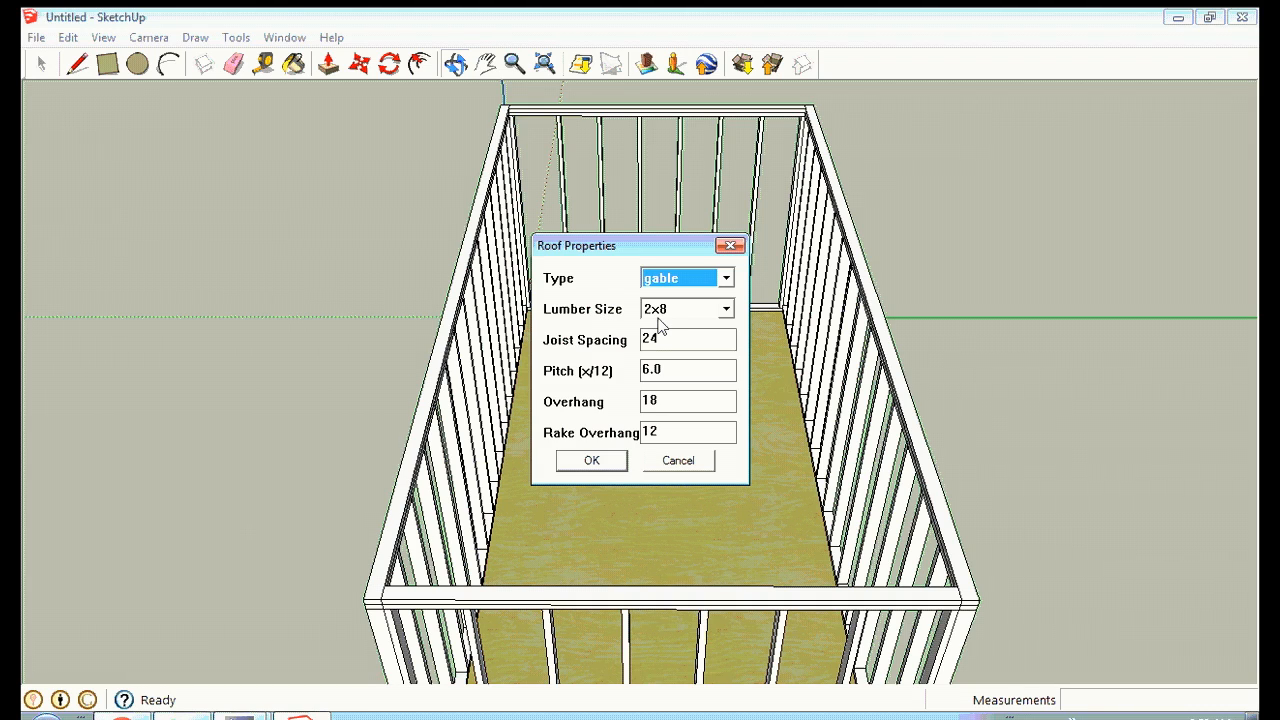
{"action": "left_click", "coordinate": [724, 311]}
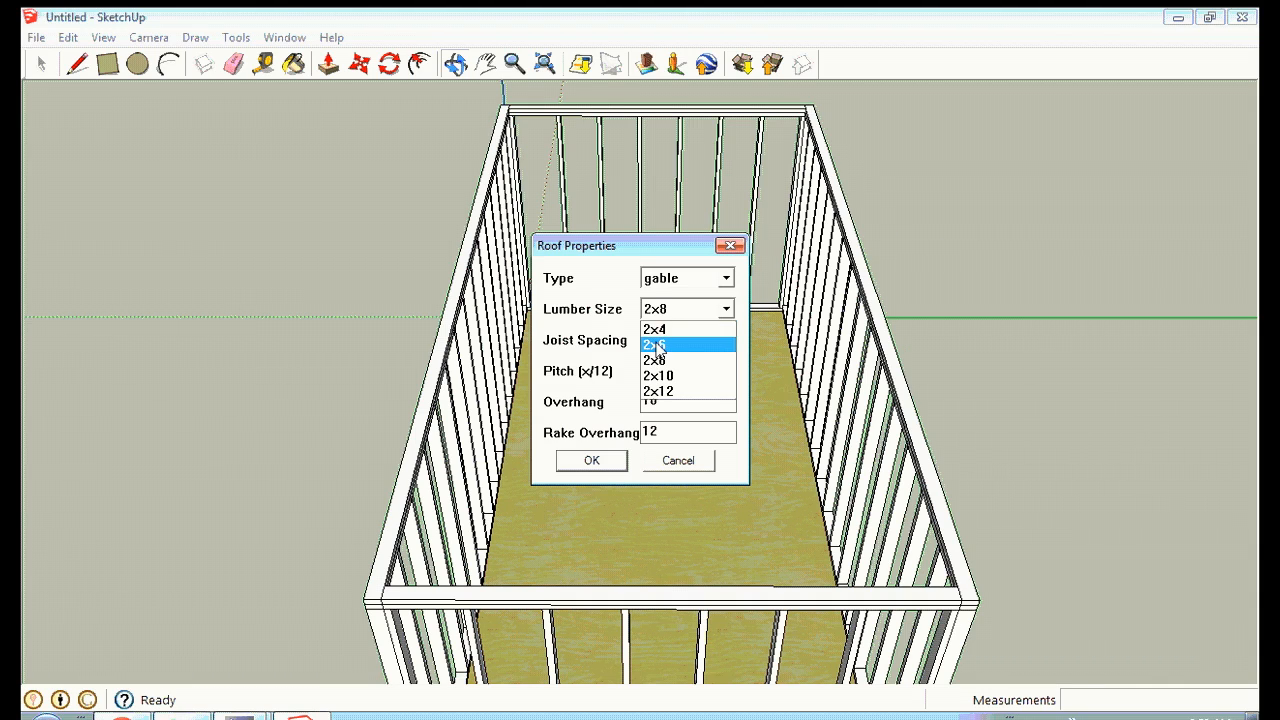
{"action": "left_click", "coordinate": [657, 345]}
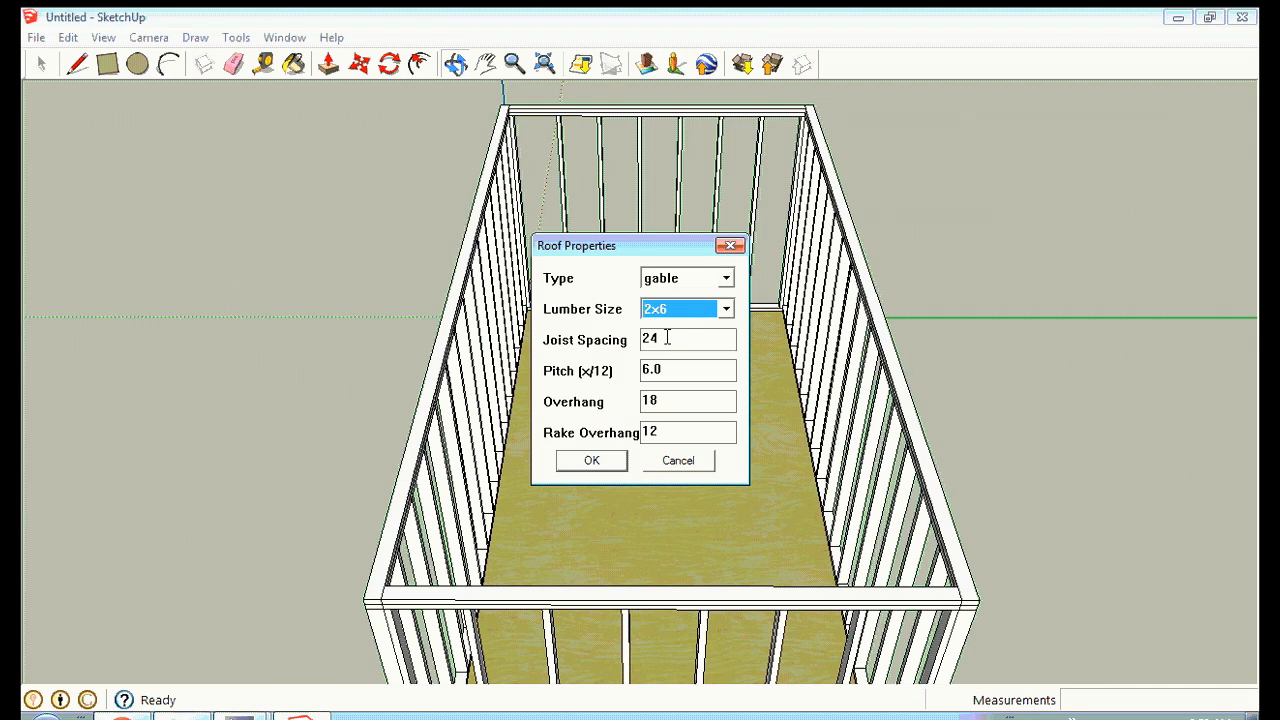
Set the roof's joist spacing to 16 and its overhang to 12, and accept the roof properties.
{"action": "left_click_drag", "start_coordinate": [667, 338], "coordinate": [645, 339]}
{"action": "key", "text": "BackSpace"}
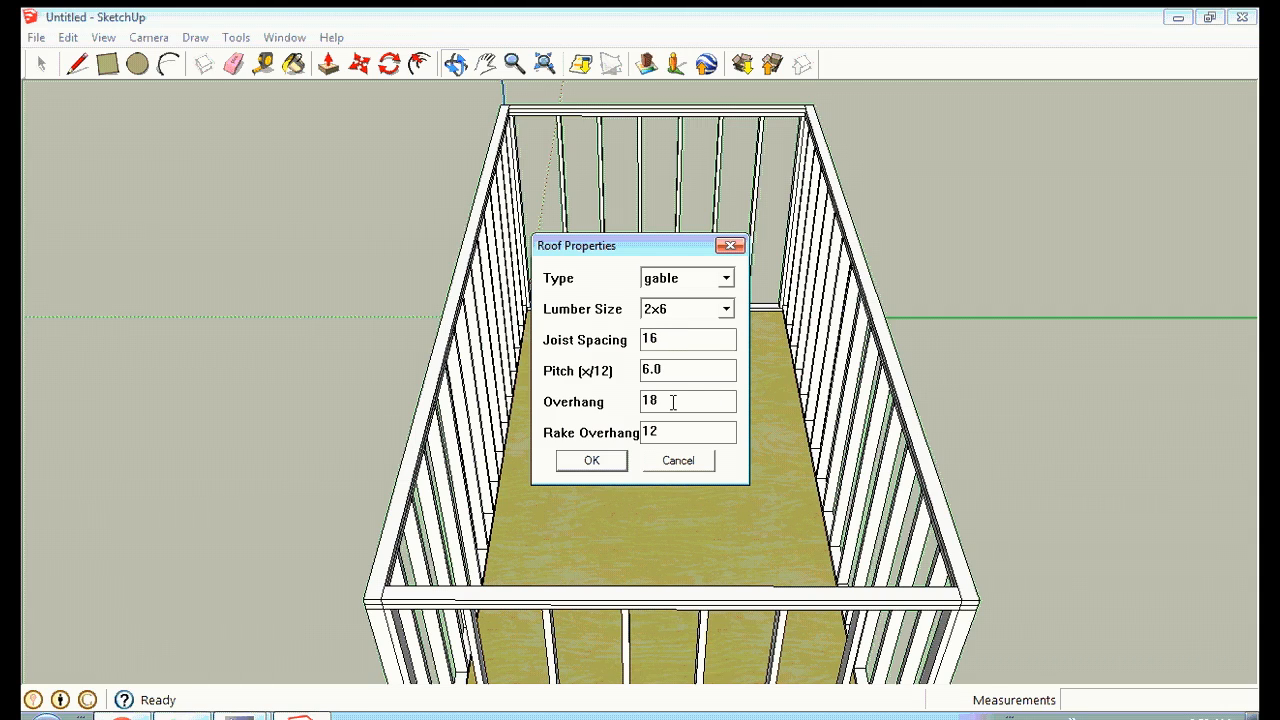
{"action": "left_click_drag", "start_coordinate": [658, 400], "coordinate": [644, 401]}
{"action": "type", "text": "12"}
{"action": "left_click", "coordinate": [608, 461]}
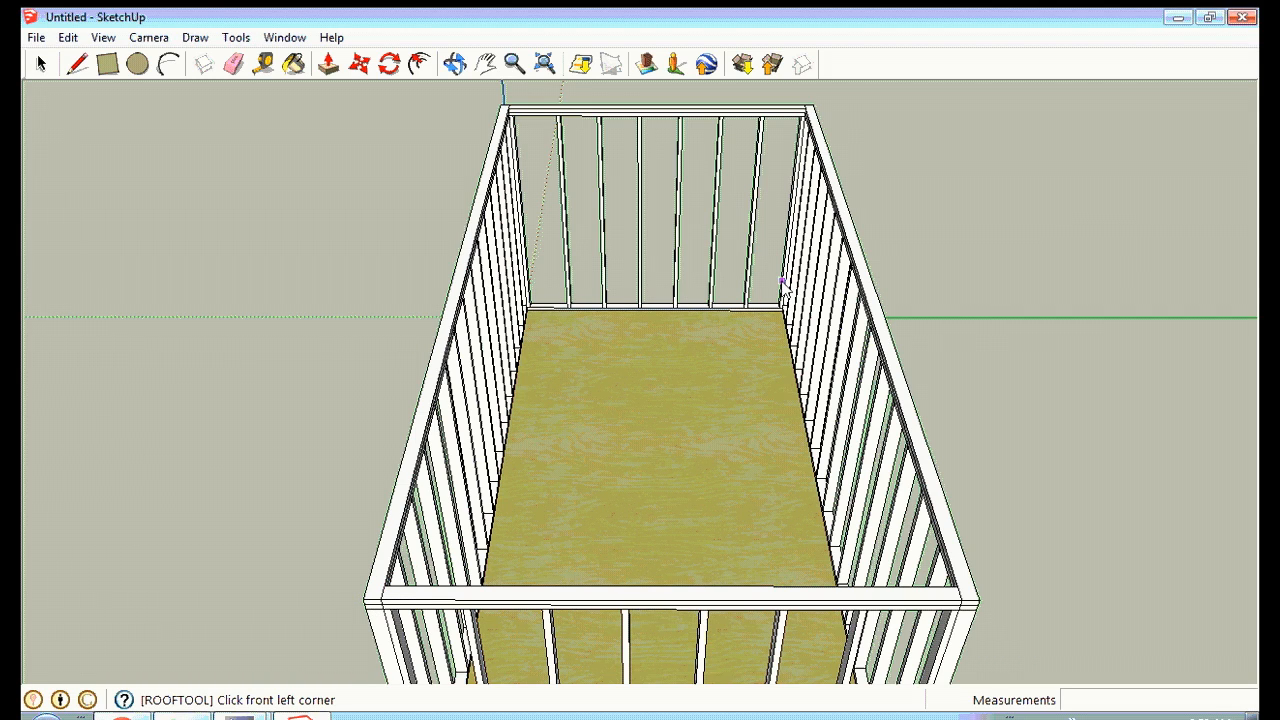
Place the gable roof on the walls from the two outer top-plate corners of the near short end to the back corner.
{"action": "left_click", "coordinate": [365, 610]}
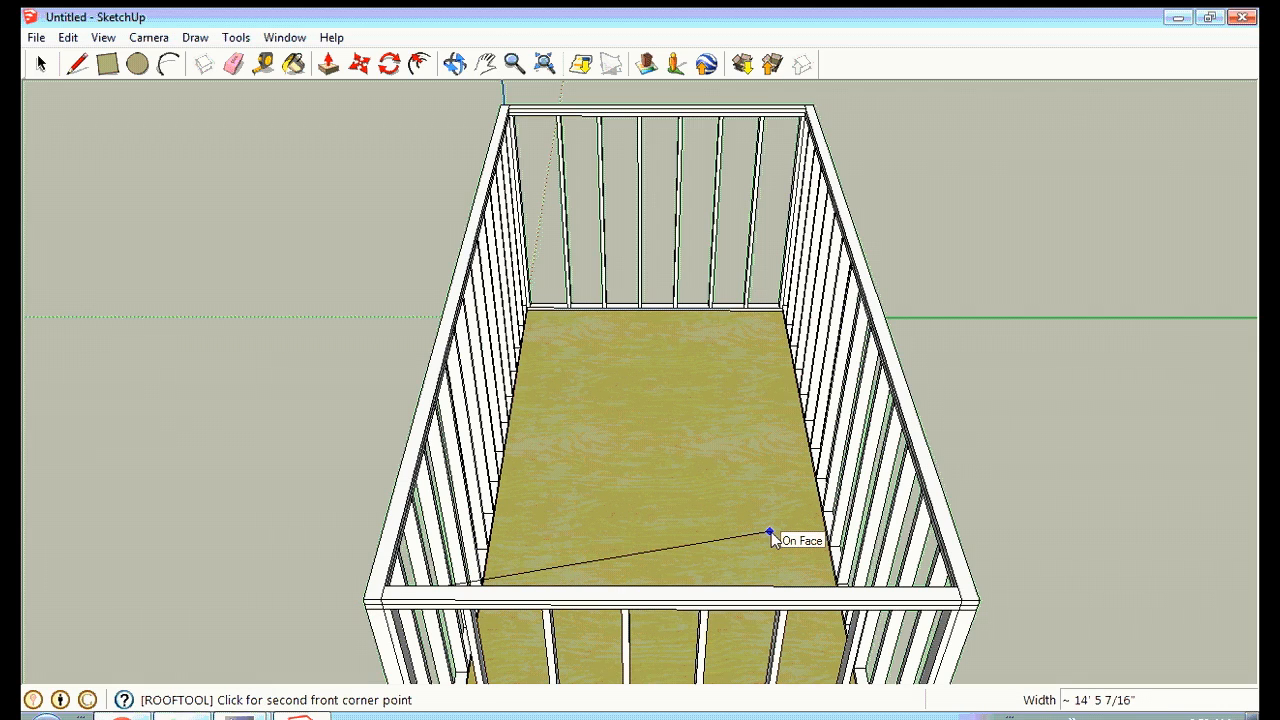
{"action": "left_click", "coordinate": [981, 603]}
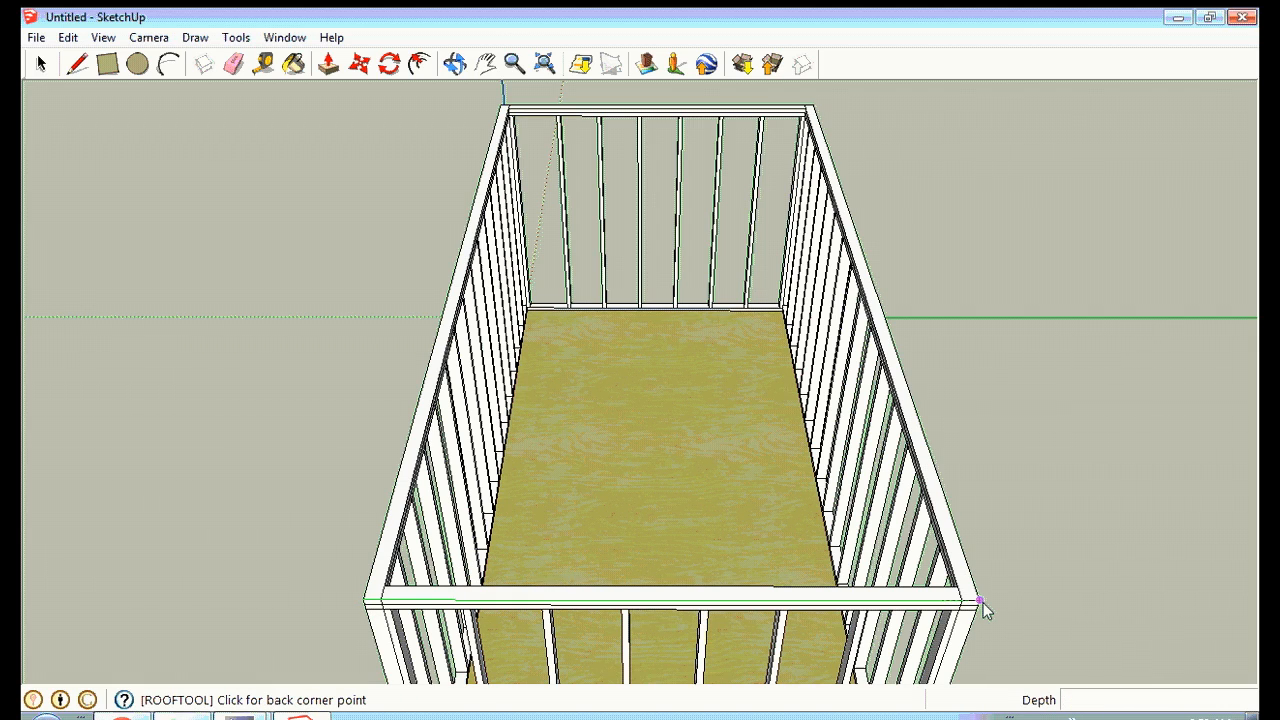
{"action": "left_click", "coordinate": [813, 107]}
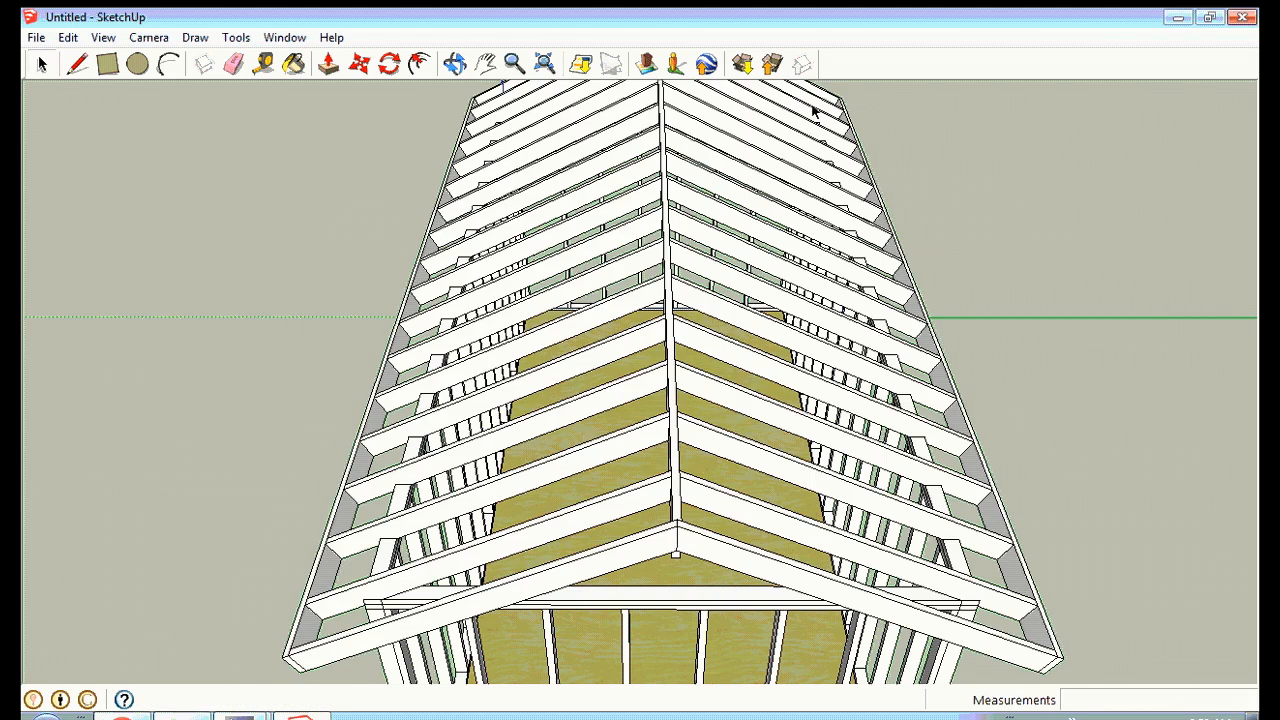
{"action": "left_click", "coordinate": [455, 64]}
{"action": "left_click_drag", "start_coordinate": [640, 250], "coordinate": [561, 119]}
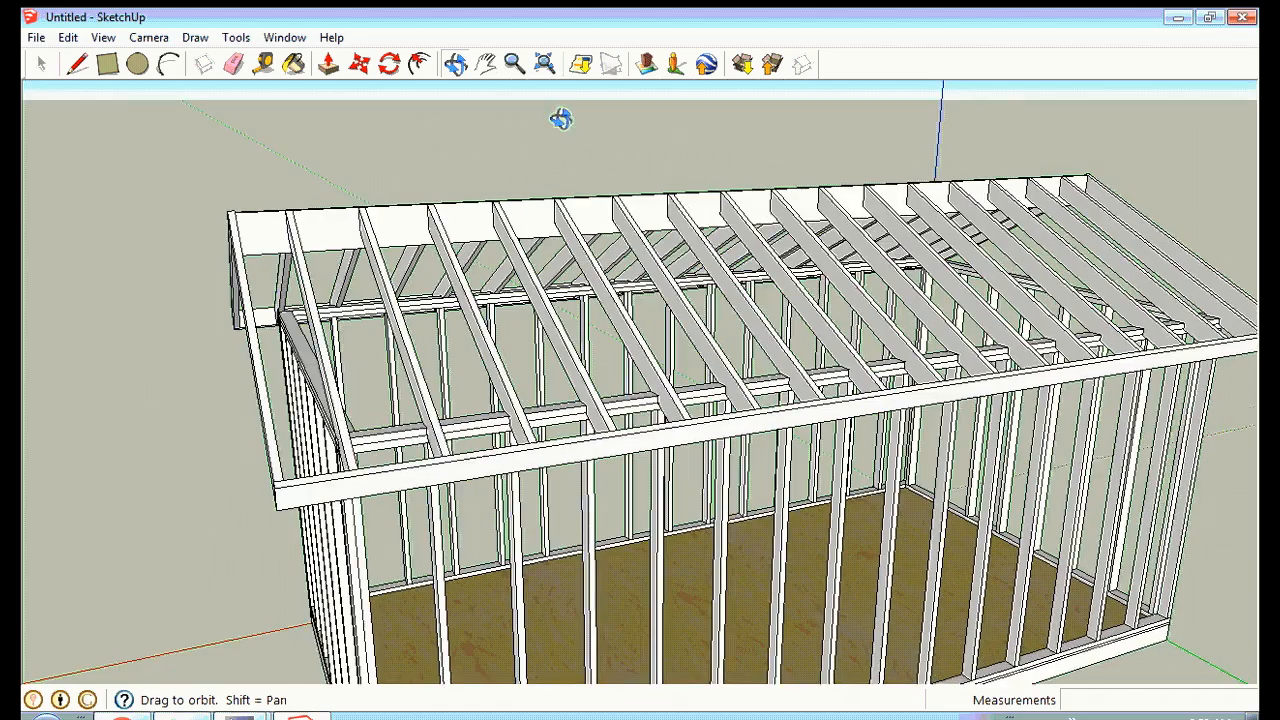
Examine the gable roof framing from the long side, from above and from the gable end, including the ridge board's underside.
{"action": "left_click_drag", "start_coordinate": [1035, 302], "coordinate": [474, 303]}
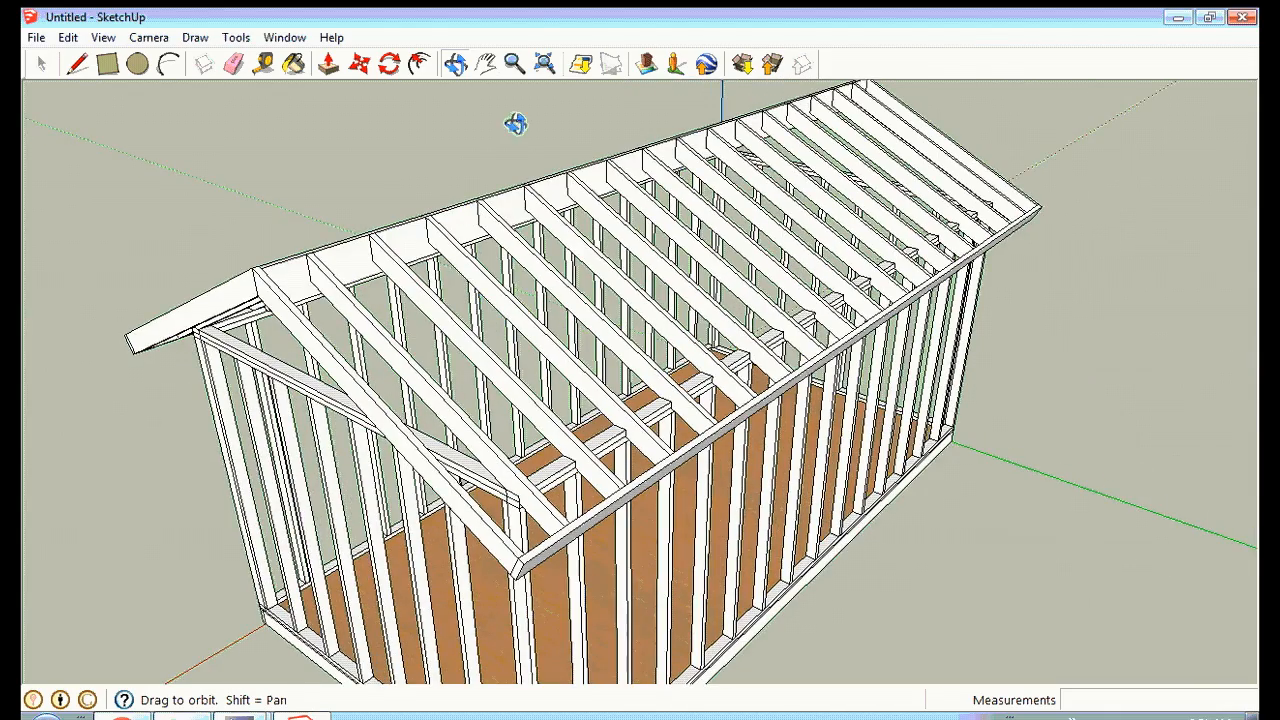
{"action": "left_click", "coordinate": [513, 63]}
{"action": "left_click_drag", "start_coordinate": [577, 394], "coordinate": [672, 184]}
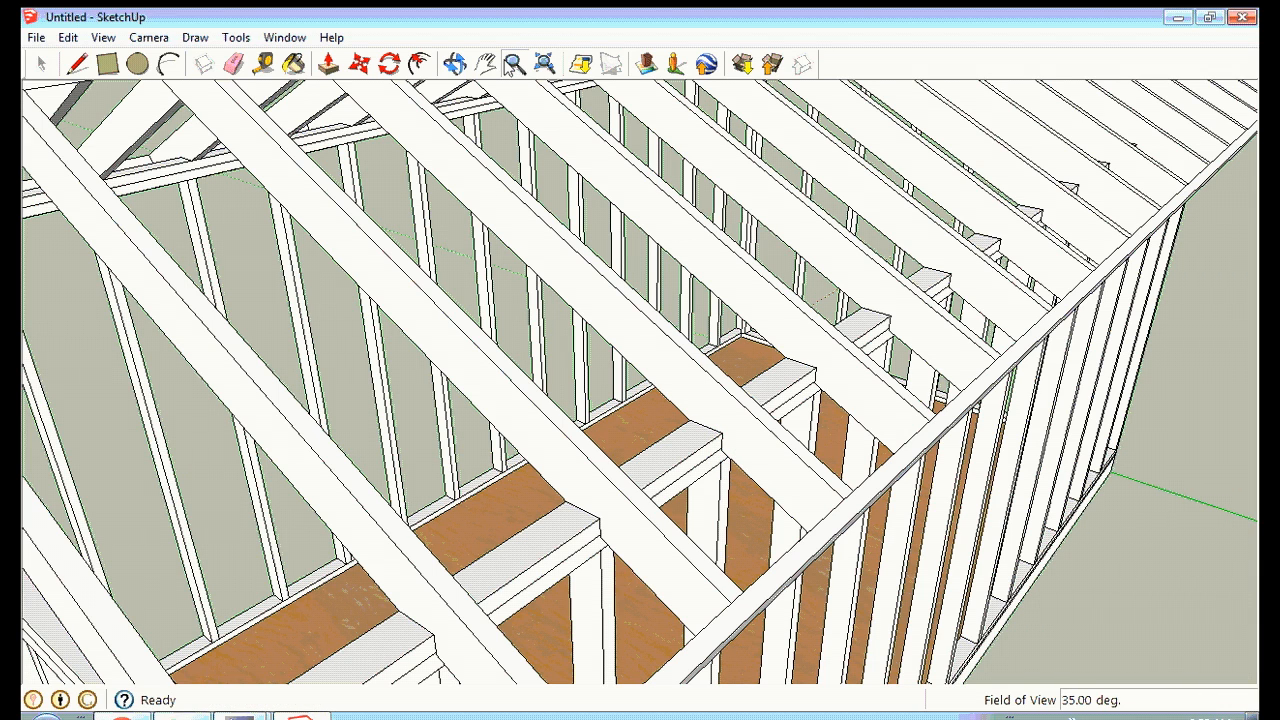
{"action": "left_click_drag", "start_coordinate": [567, 88], "coordinate": [600, 260]}
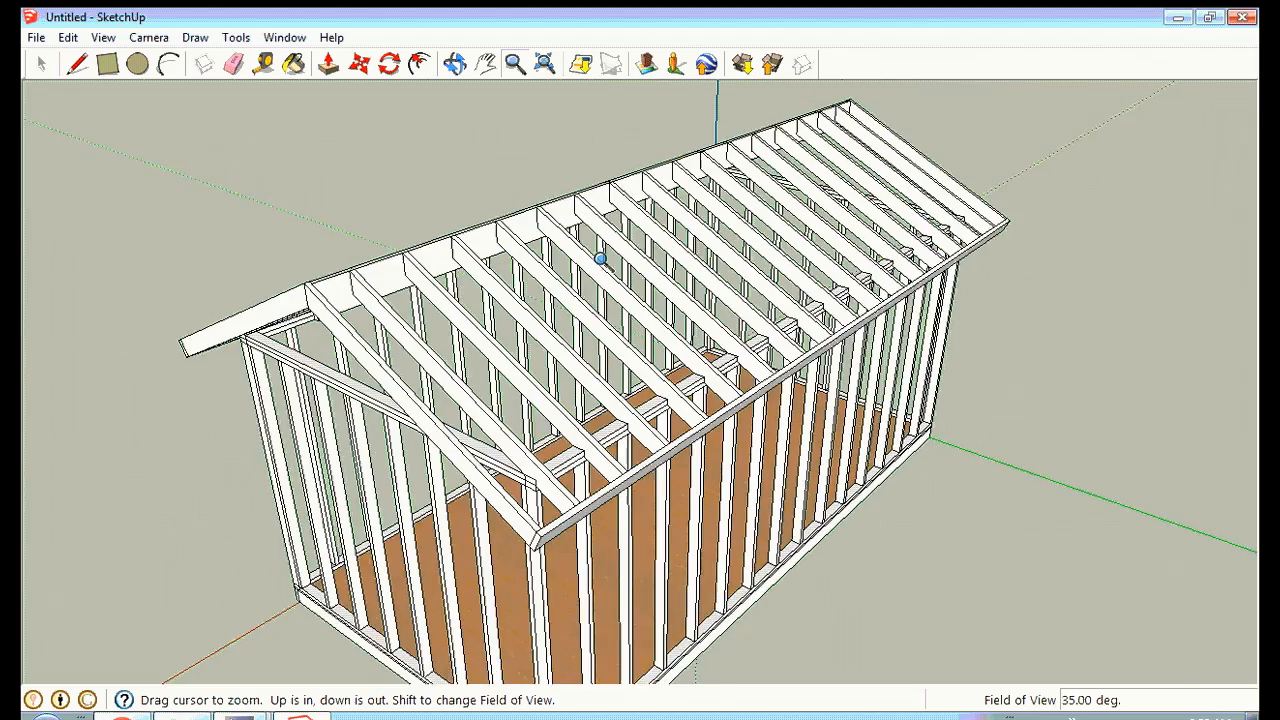
{"action": "left_click", "coordinate": [455, 64]}
{"action": "left_click_drag", "start_coordinate": [514, 277], "coordinate": [609, 297]}
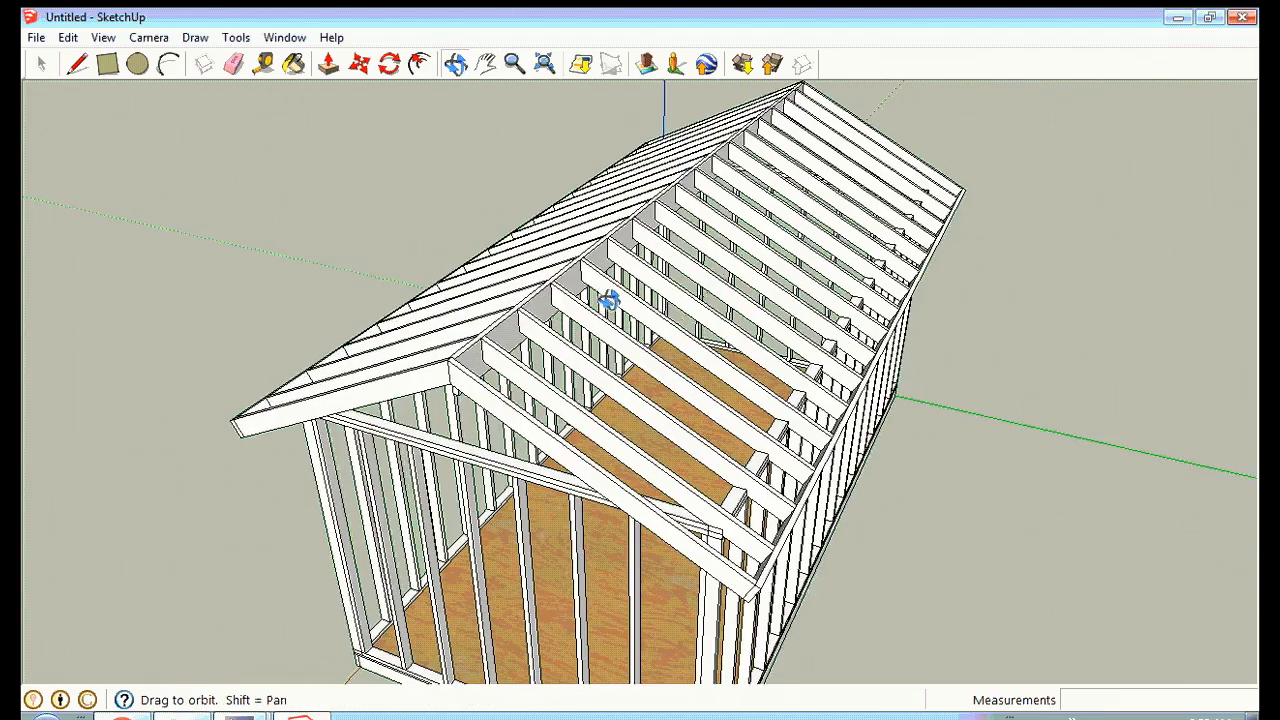
{"action": "left_click_drag", "start_coordinate": [707, 525], "coordinate": [543, 270]}
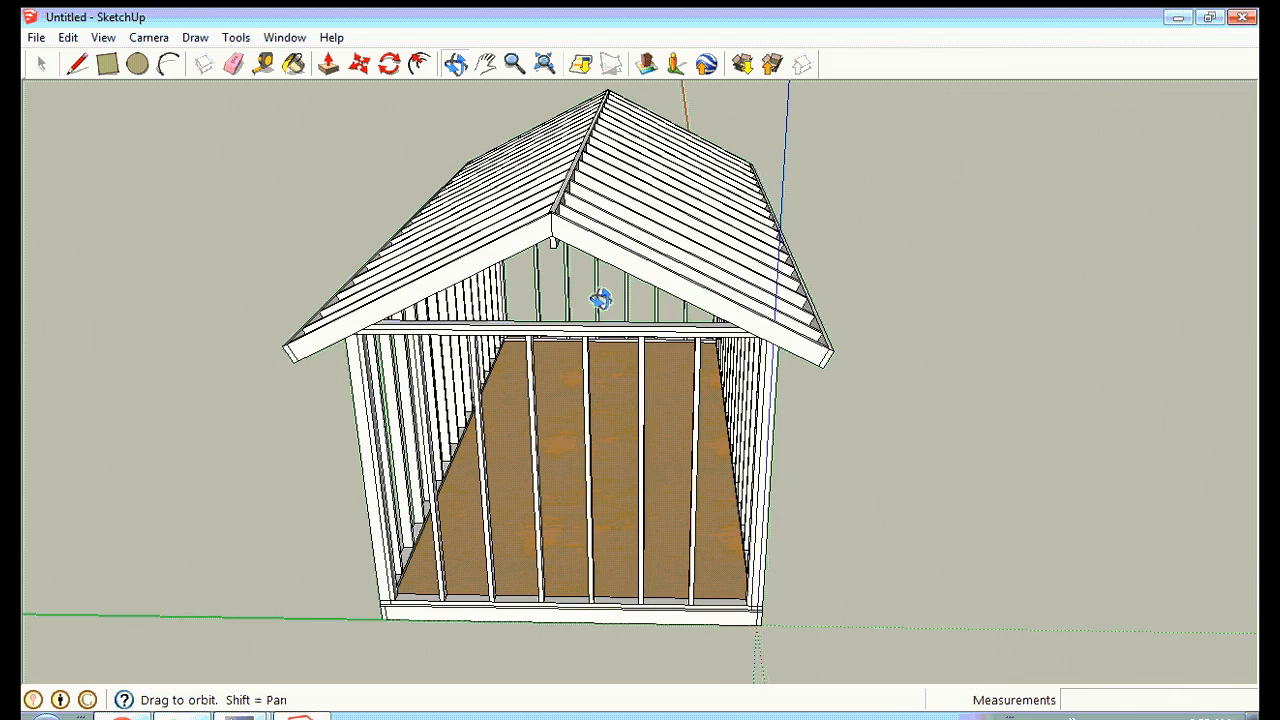
{"action": "left_click", "coordinate": [515, 63]}
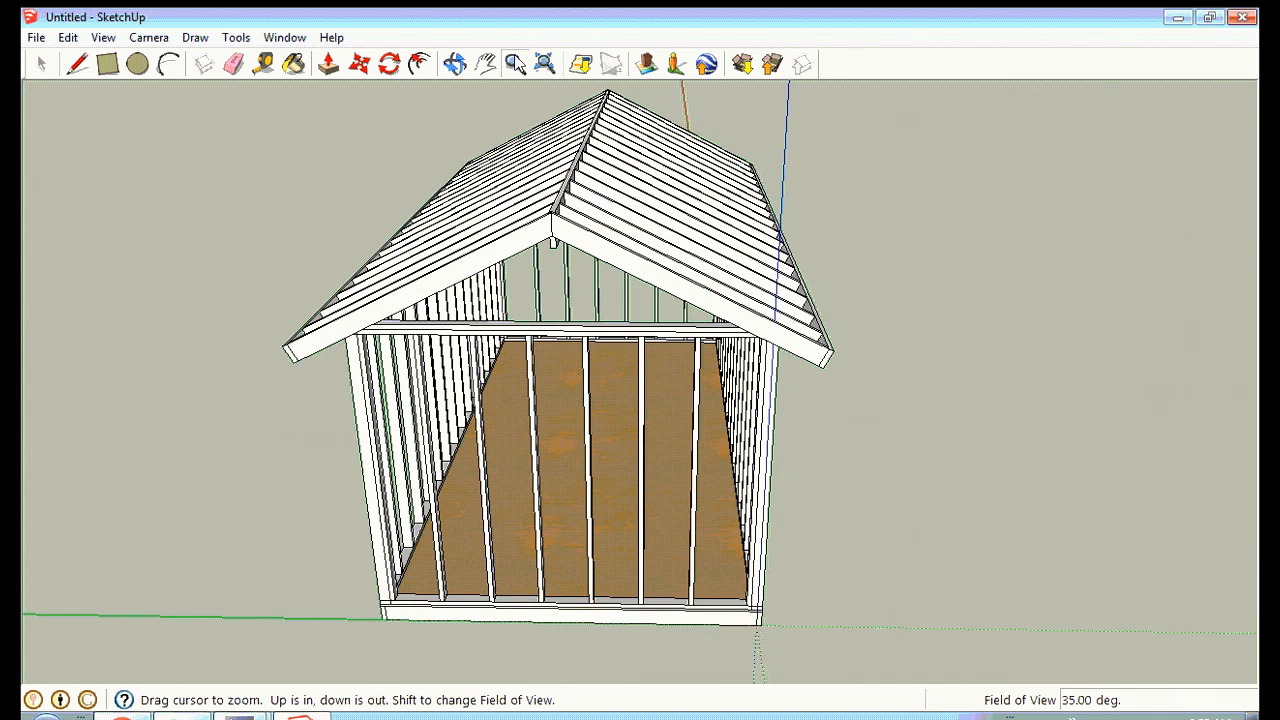
{"action": "left_click_drag", "start_coordinate": [590, 305], "coordinate": [740, 230]}
{"action": "left_click", "coordinate": [485, 63]}
{"action": "middle_click_drag", "start_coordinate": [740, 230], "coordinate": [606, 106]}
{"action": "left_click", "coordinate": [455, 63]}
{"action": "left_click_drag", "start_coordinate": [849, 371], "coordinate": [811, 164]}
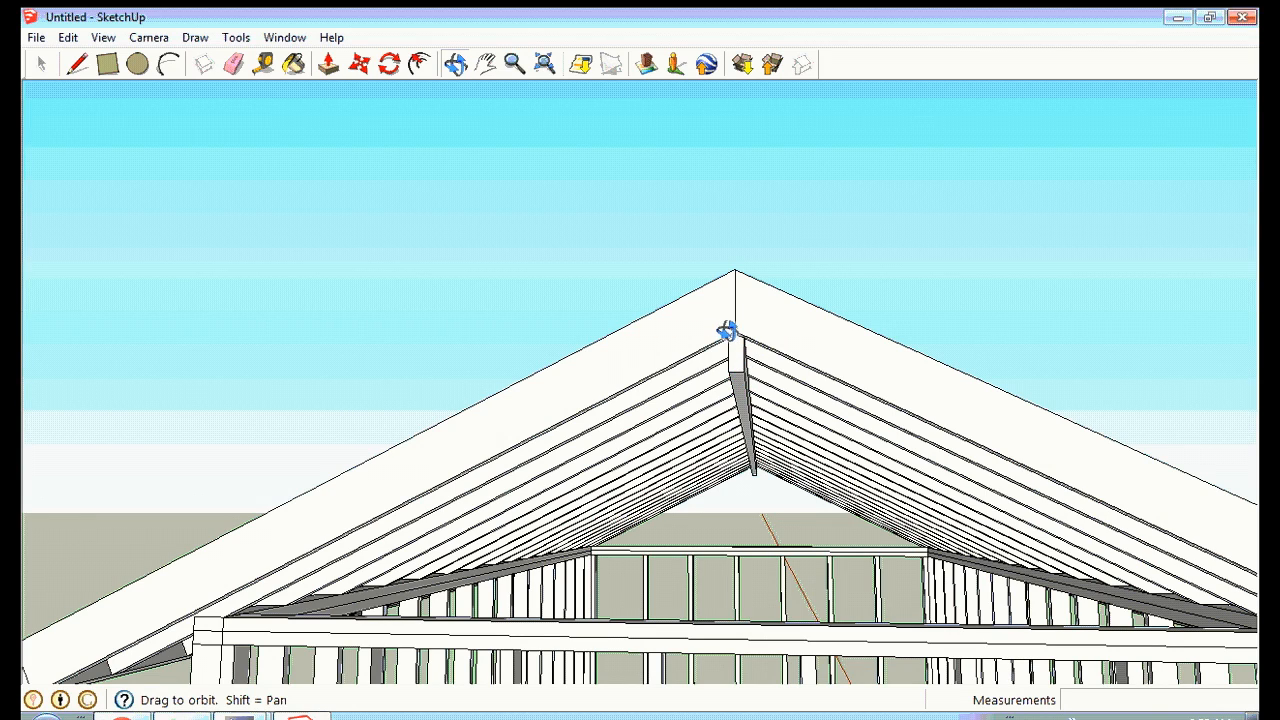
{"action": "left_click_drag", "start_coordinate": [735, 396], "coordinate": [726, 449]}
Open the roof group for editing, and within it the group of the ridge board at the gable peak.
{"action": "left_click", "coordinate": [41, 64]}
{"action": "left_click", "coordinate": [676, 350]}
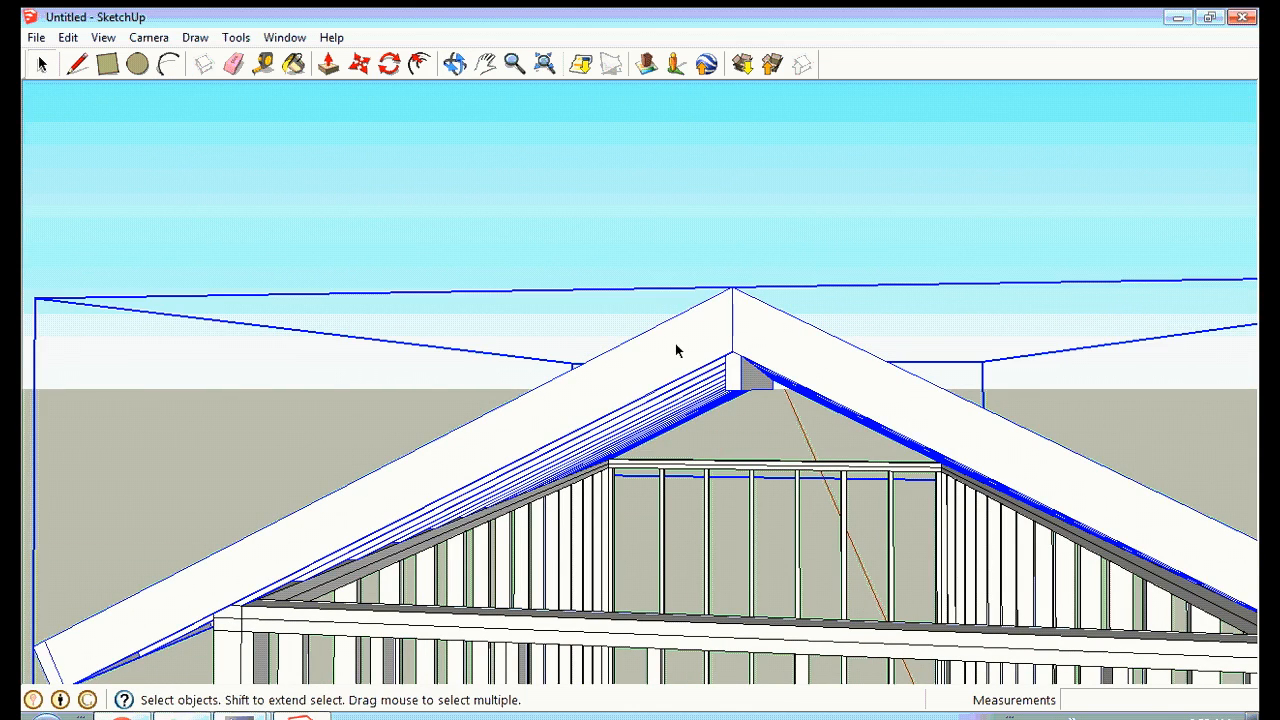
{"action": "right_click", "coordinate": [676, 350]}
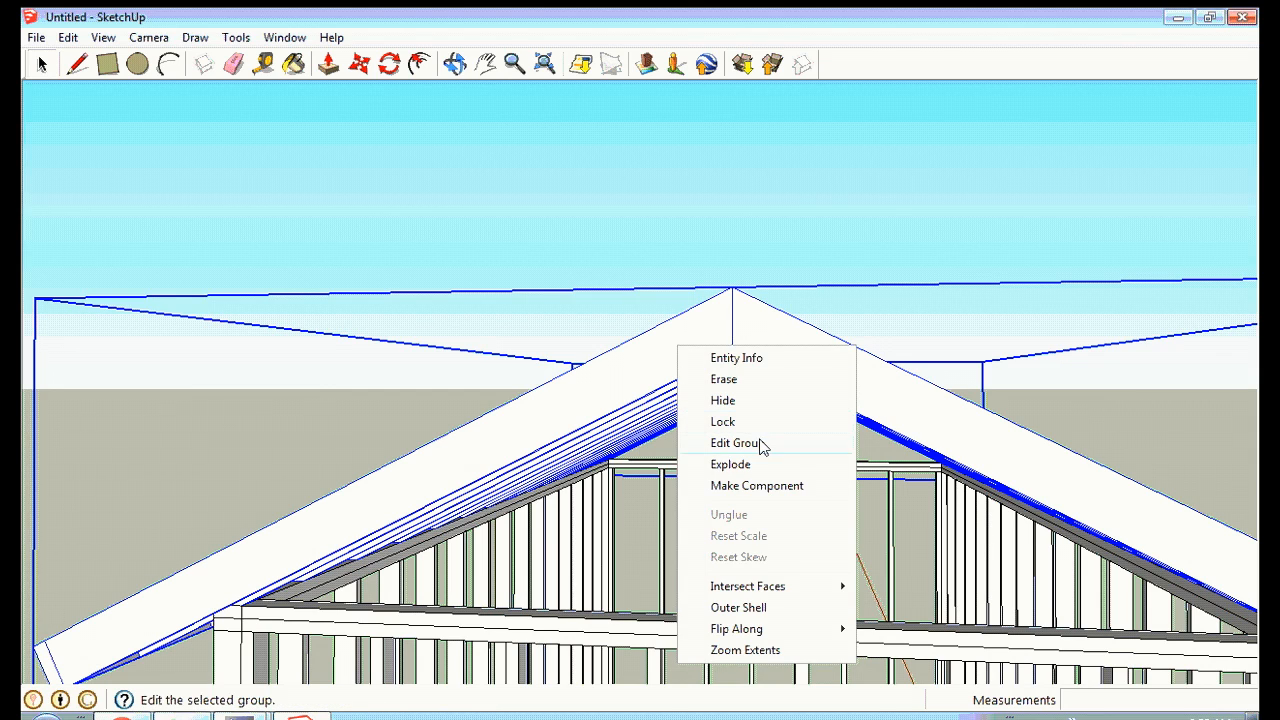
{"action": "left_click", "coordinate": [758, 447]}
{"action": "left_click", "coordinate": [741, 388]}
{"action": "right_click", "coordinate": [742, 391]}
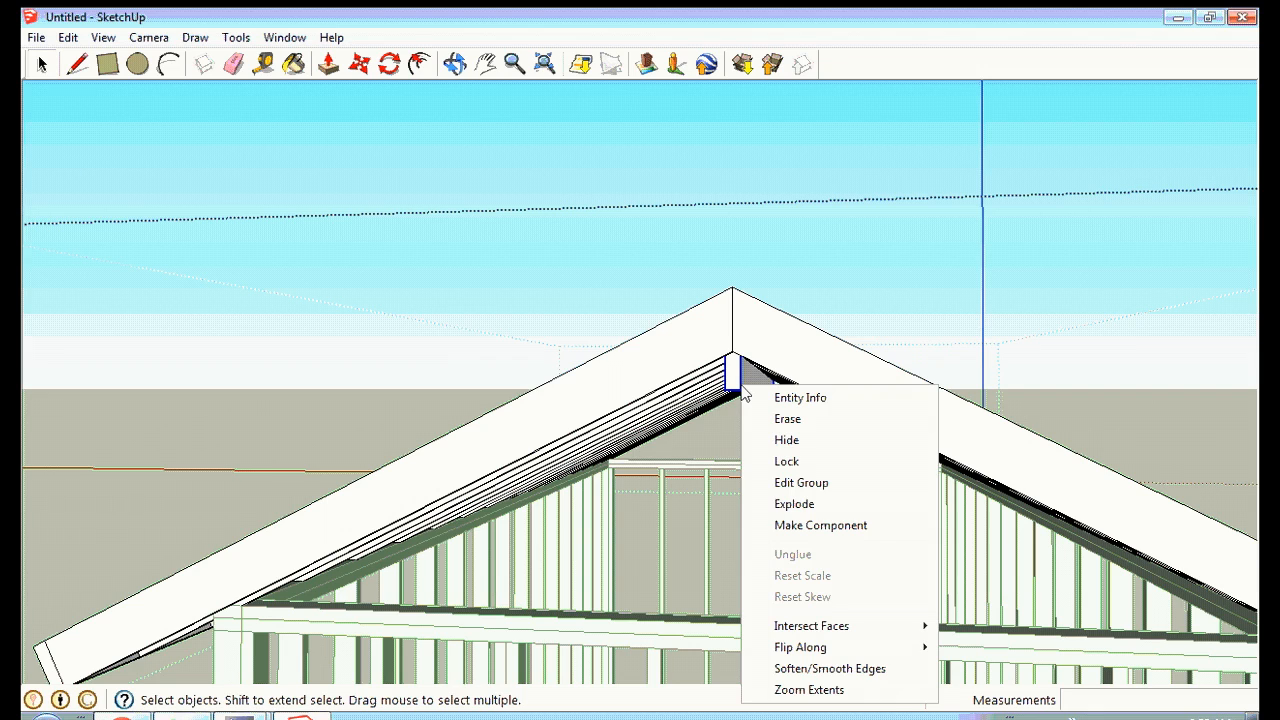
{"action": "left_click", "coordinate": [820, 485]}
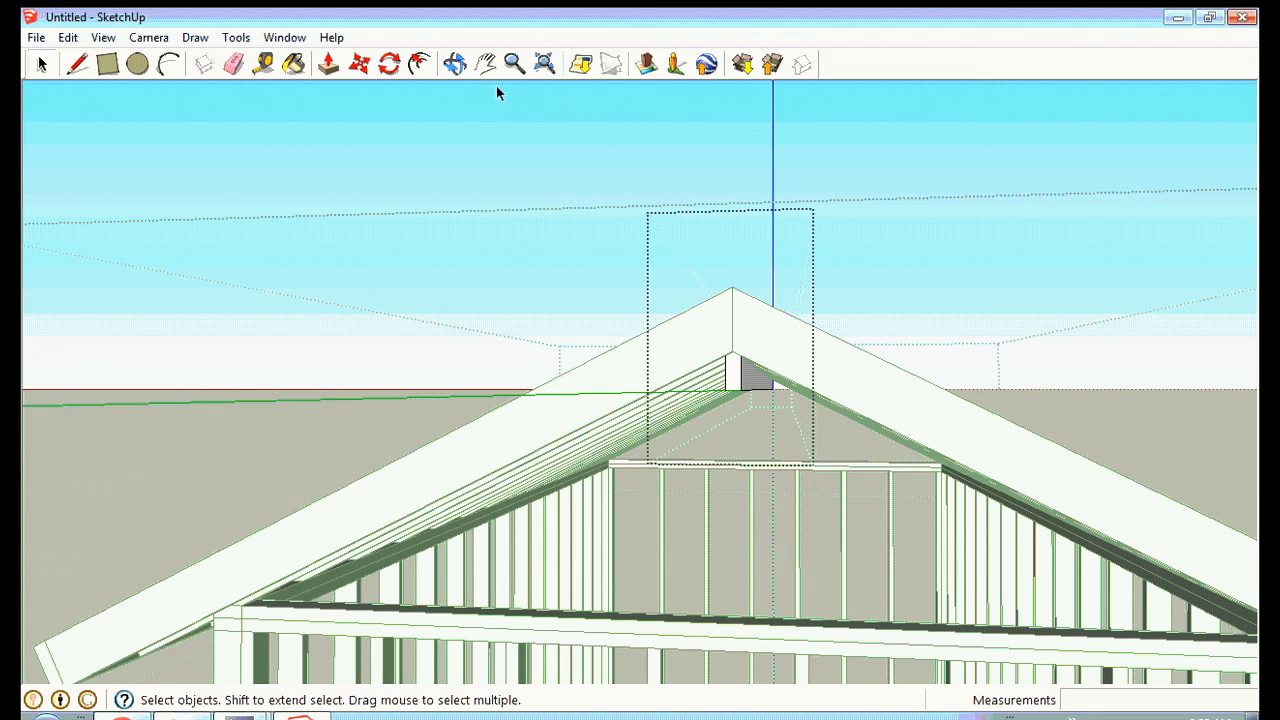
Push the ridge board's underside up to the lower endpoint where the end rafters meet, and close the ridge board group.
{"action": "left_click", "coordinate": [455, 64]}
{"action": "left_click_drag", "start_coordinate": [663, 180], "coordinate": [637, 118]}
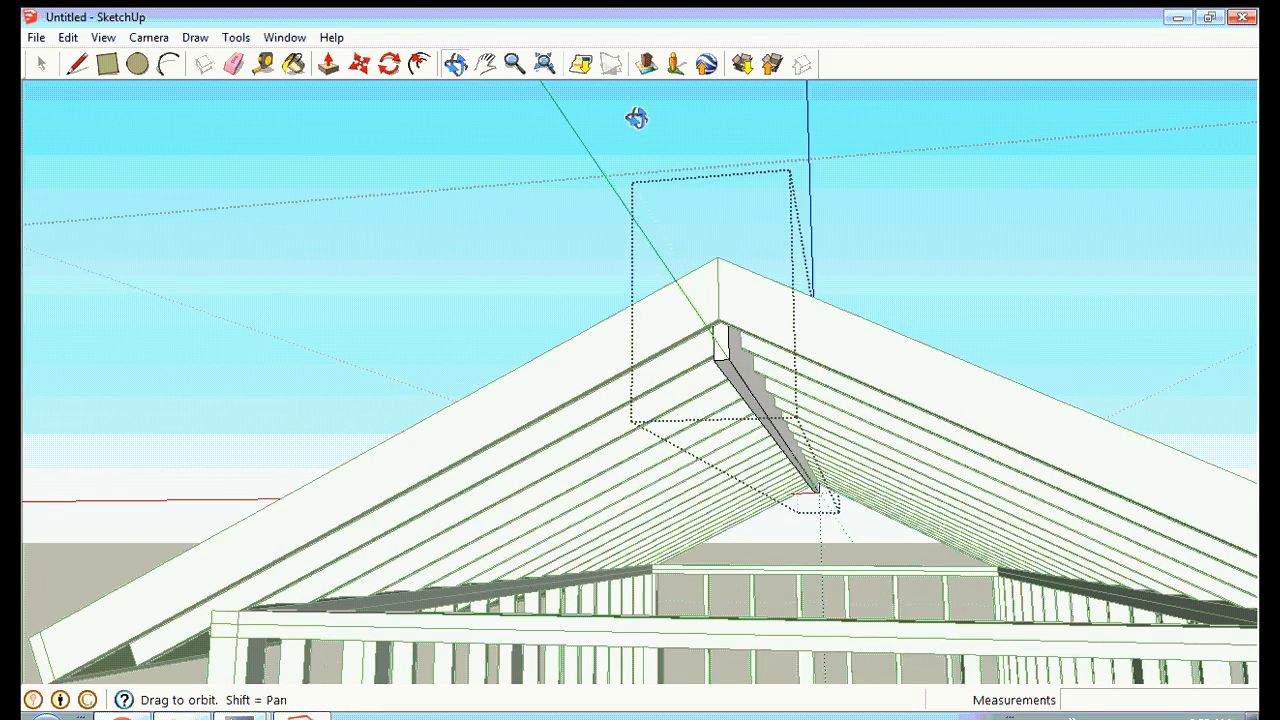
{"action": "left_click", "coordinate": [328, 64]}
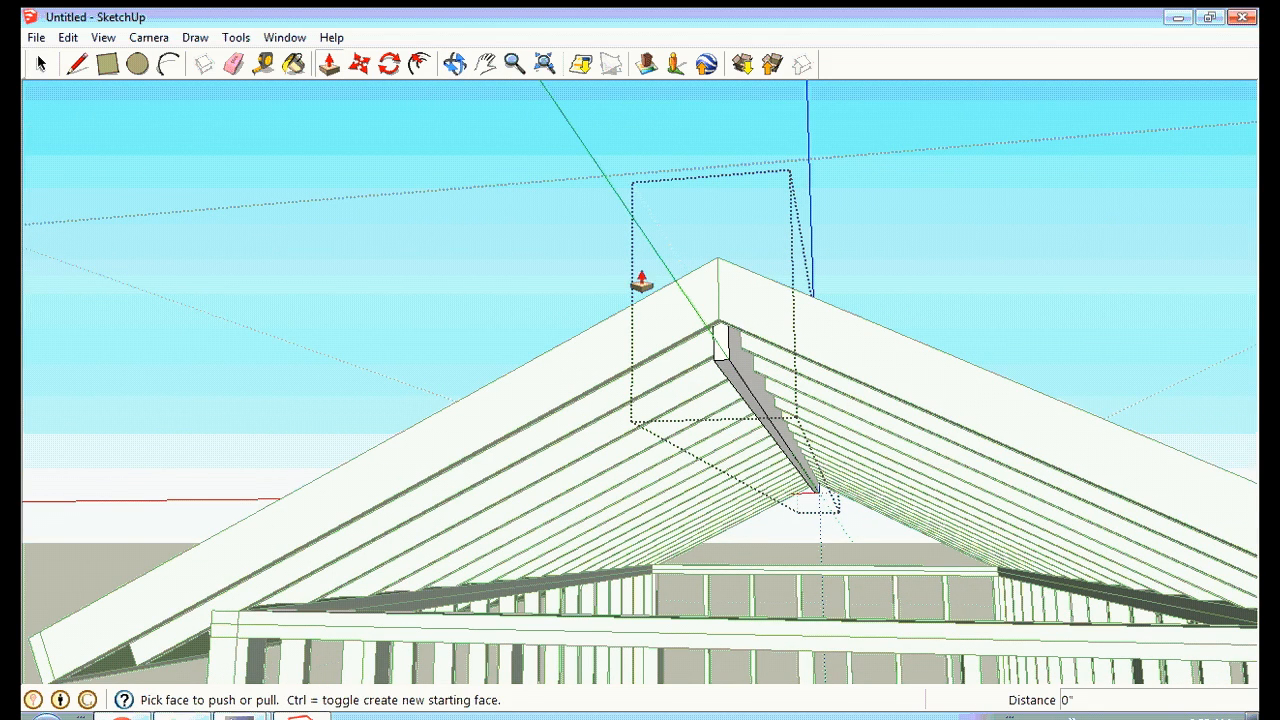
{"action": "left_click", "coordinate": [728, 362]}
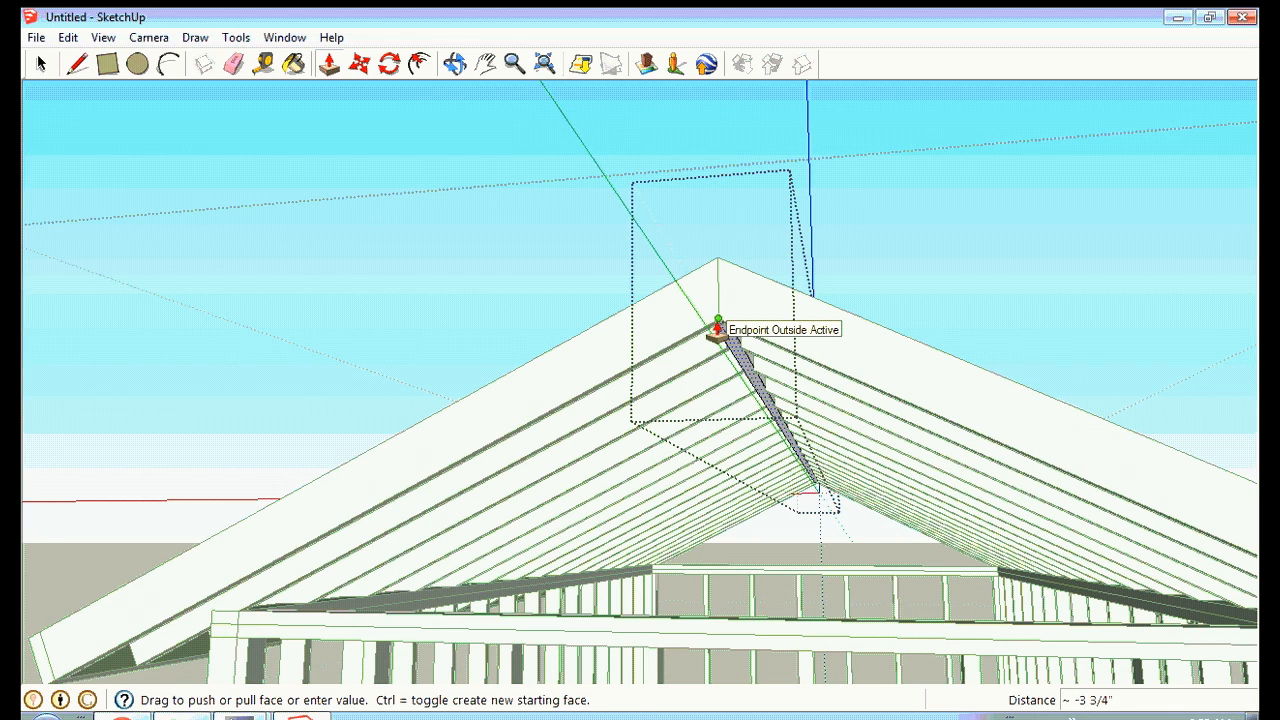
{"action": "left_click", "coordinate": [718, 325]}
{"action": "left_click", "coordinate": [38, 64]}
{"action": "left_click", "coordinate": [288, 196]}
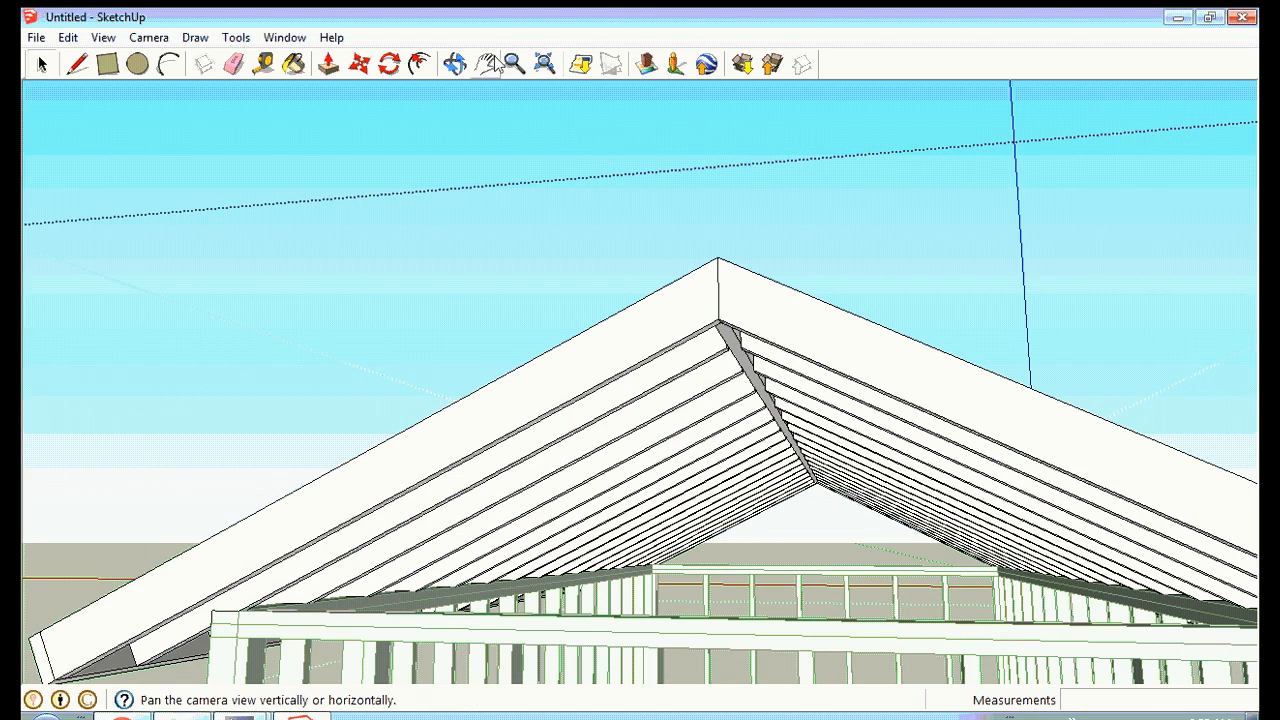
Check the ridge board from above and finish editing the roof group.
{"action": "left_click", "coordinate": [453, 64]}
{"action": "left_click_drag", "start_coordinate": [760, 249], "coordinate": [600, 500]}
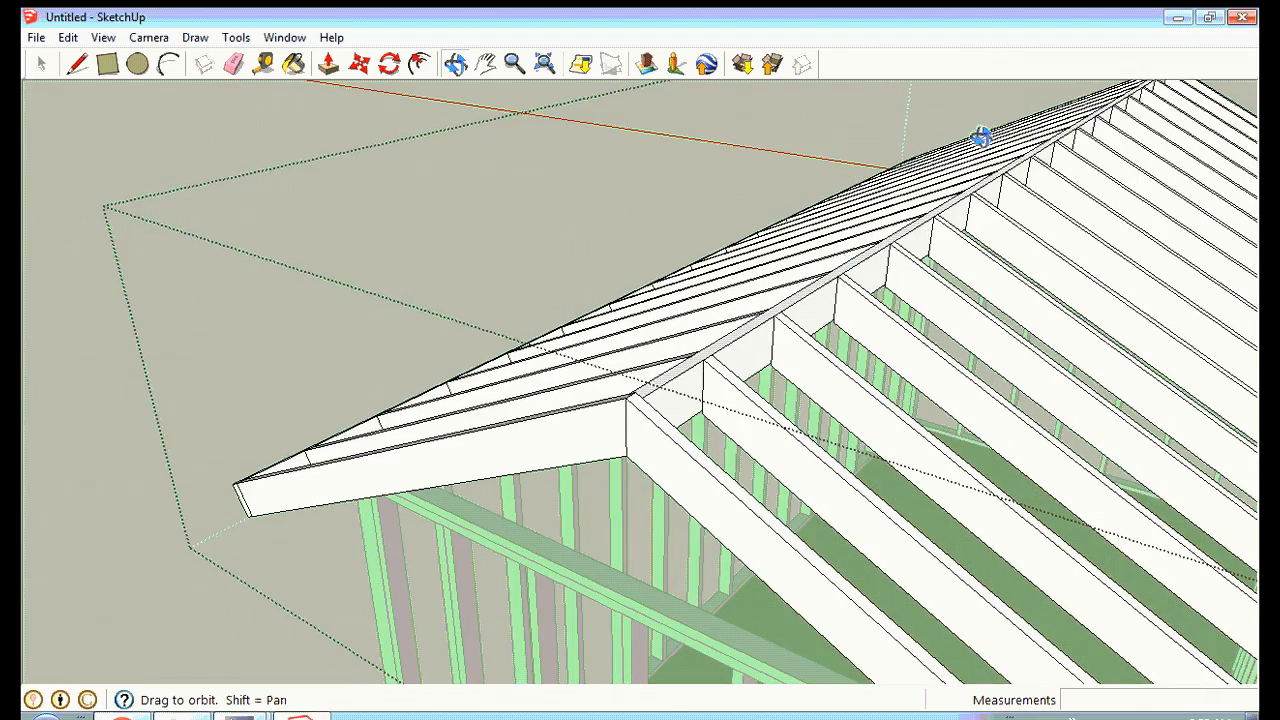
{"action": "left_click_drag", "start_coordinate": [714, 394], "coordinate": [911, 366]}
{"action": "left_click", "coordinate": [44, 64]}
{"action": "left_click", "coordinate": [41, 60]}
{"action": "left_click", "coordinate": [87, 102]}
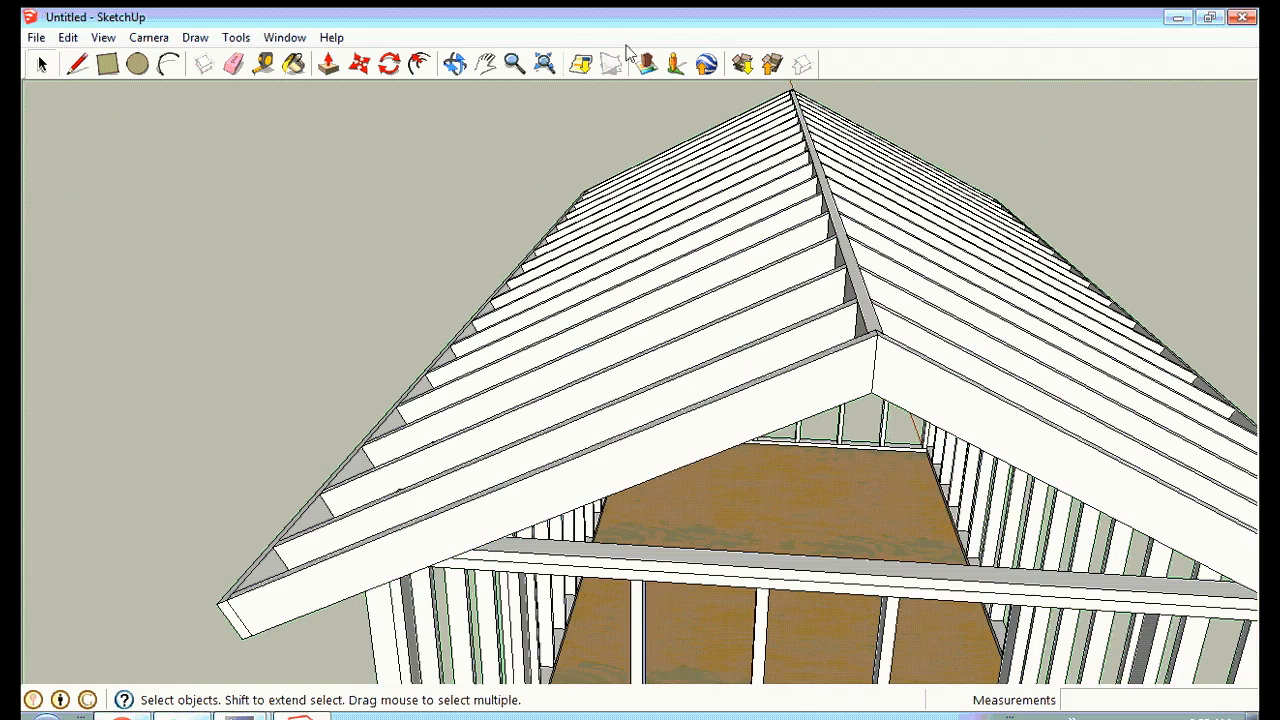
Examine the whole framed structure from the corner, the gable end and the long side.
{"action": "left_click", "coordinate": [455, 63]}
{"action": "left_click_drag", "start_coordinate": [694, 226], "coordinate": [781, 194]}
{"action": "left_click", "coordinate": [514, 63]}
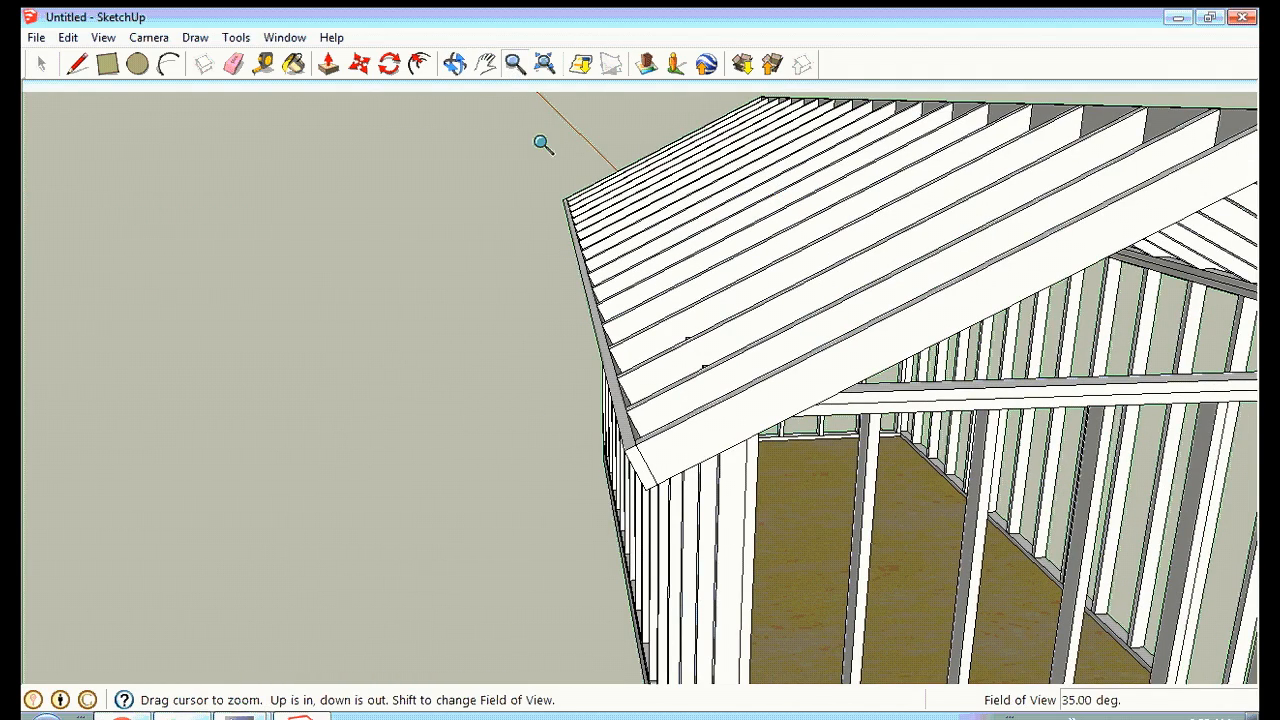
{"action": "left_click_drag", "start_coordinate": [540, 140], "coordinate": [543, 245]}
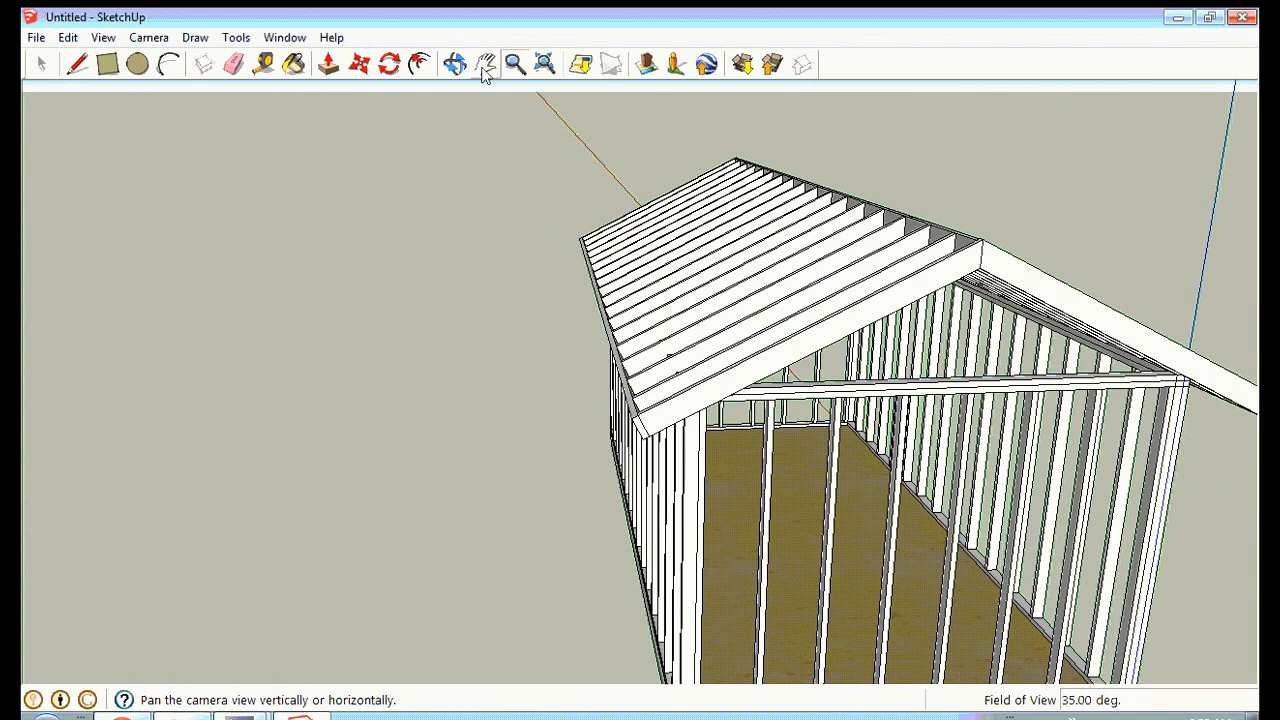
{"action": "left_click", "coordinate": [486, 63]}
{"action": "middle_click_drag", "start_coordinate": [943, 299], "coordinate": [684, 241]}
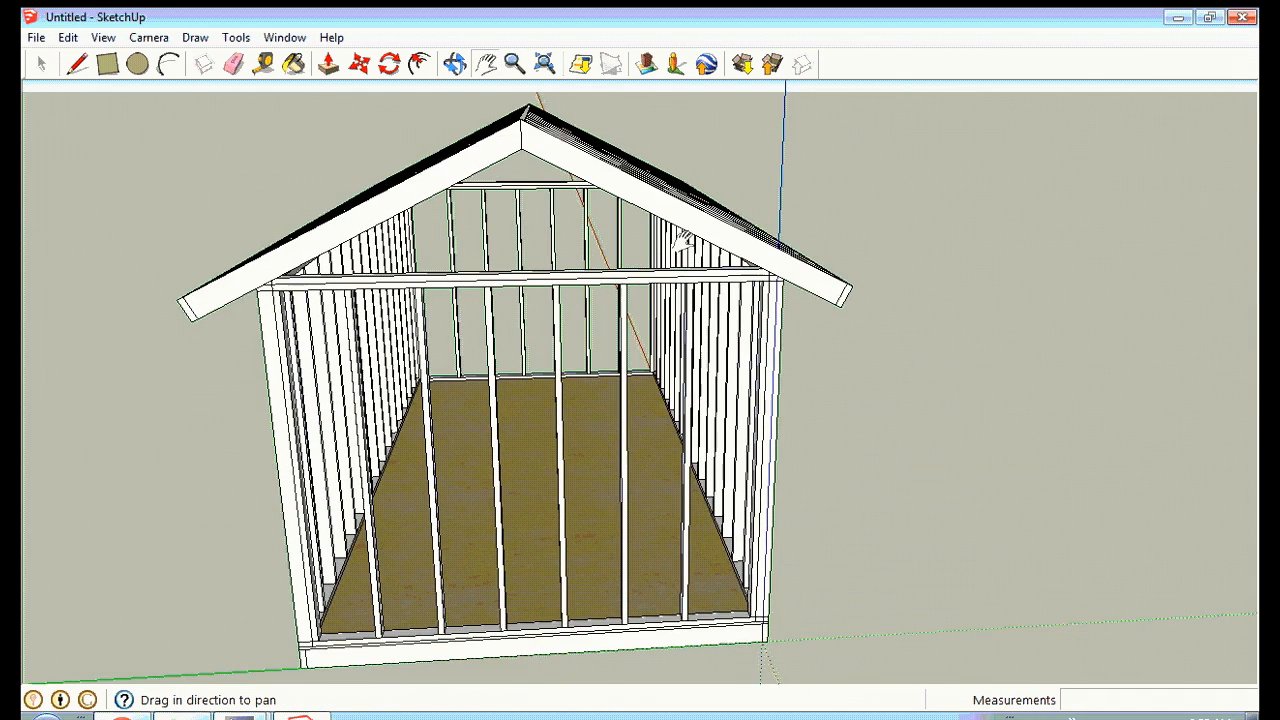
{"action": "left_click", "coordinate": [455, 63]}
{"action": "left_click_drag", "start_coordinate": [310, 317], "coordinate": [881, 335]}
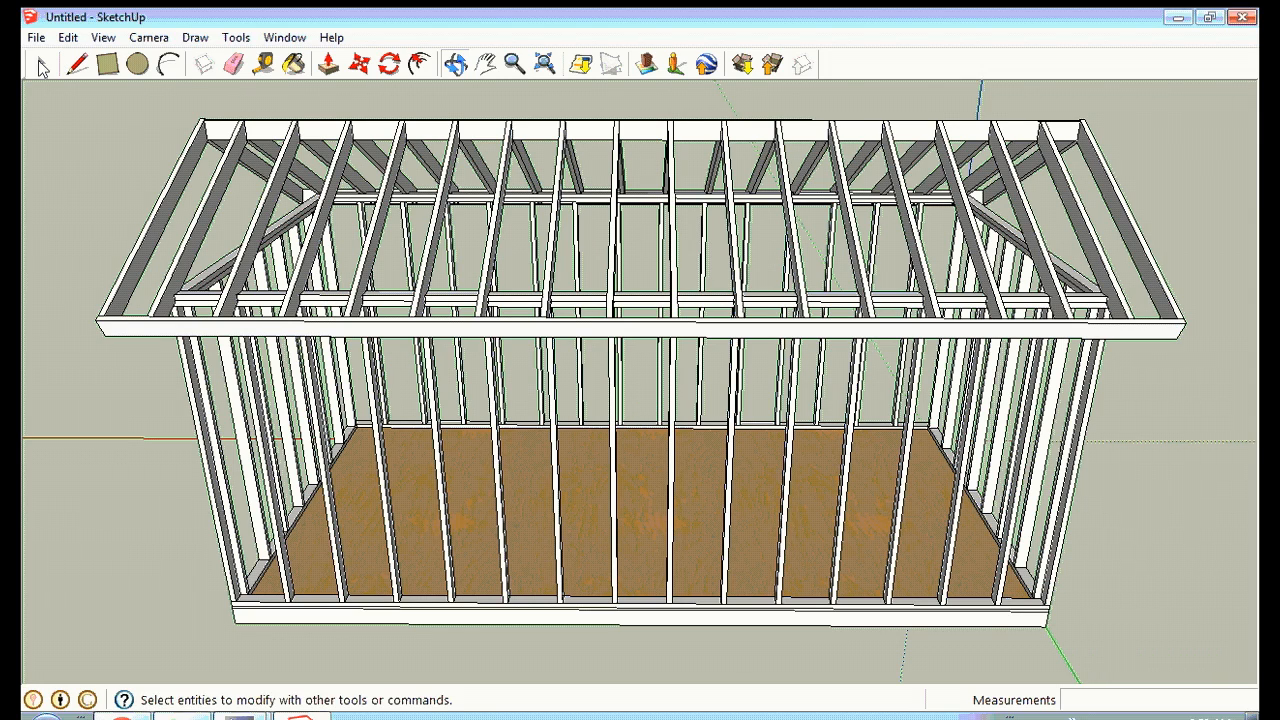
Add a center-justified door, 3' wide and 80 high with a 4x8 header at height 80, at 10' along the near long wall.
{"action": "left_click", "coordinate": [42, 66]}
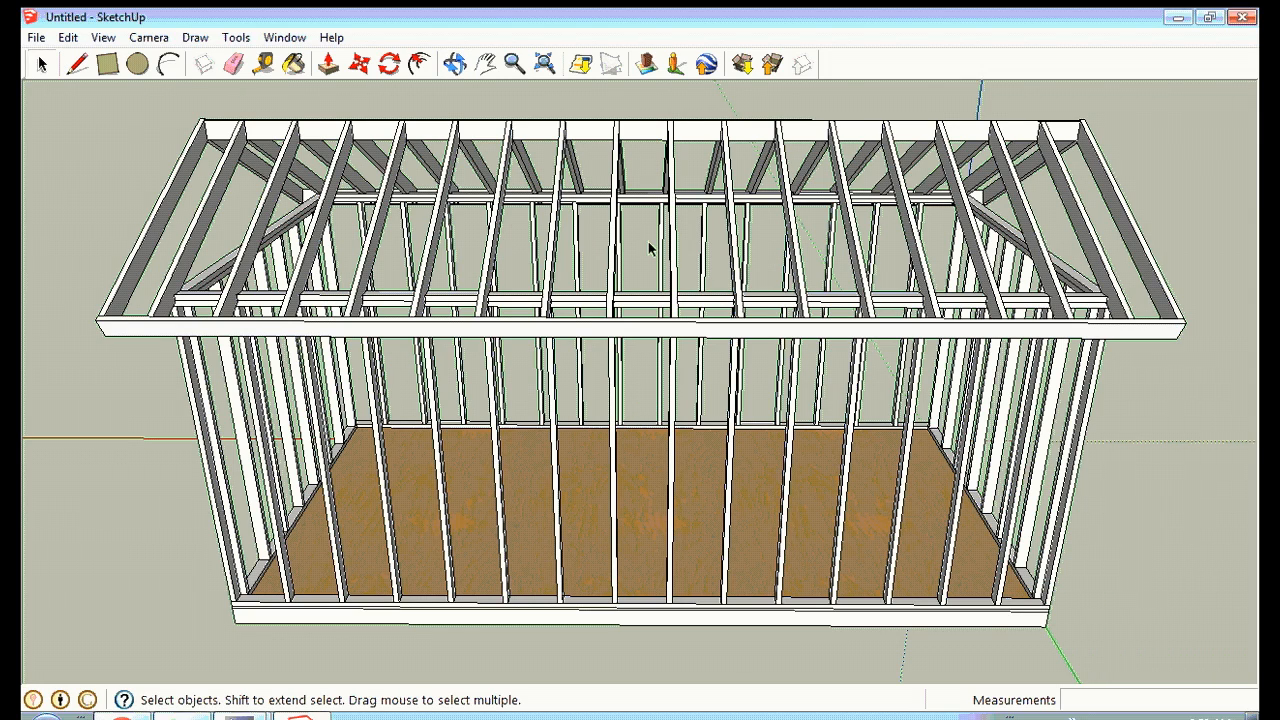
{"action": "left_click", "coordinate": [614, 390]}
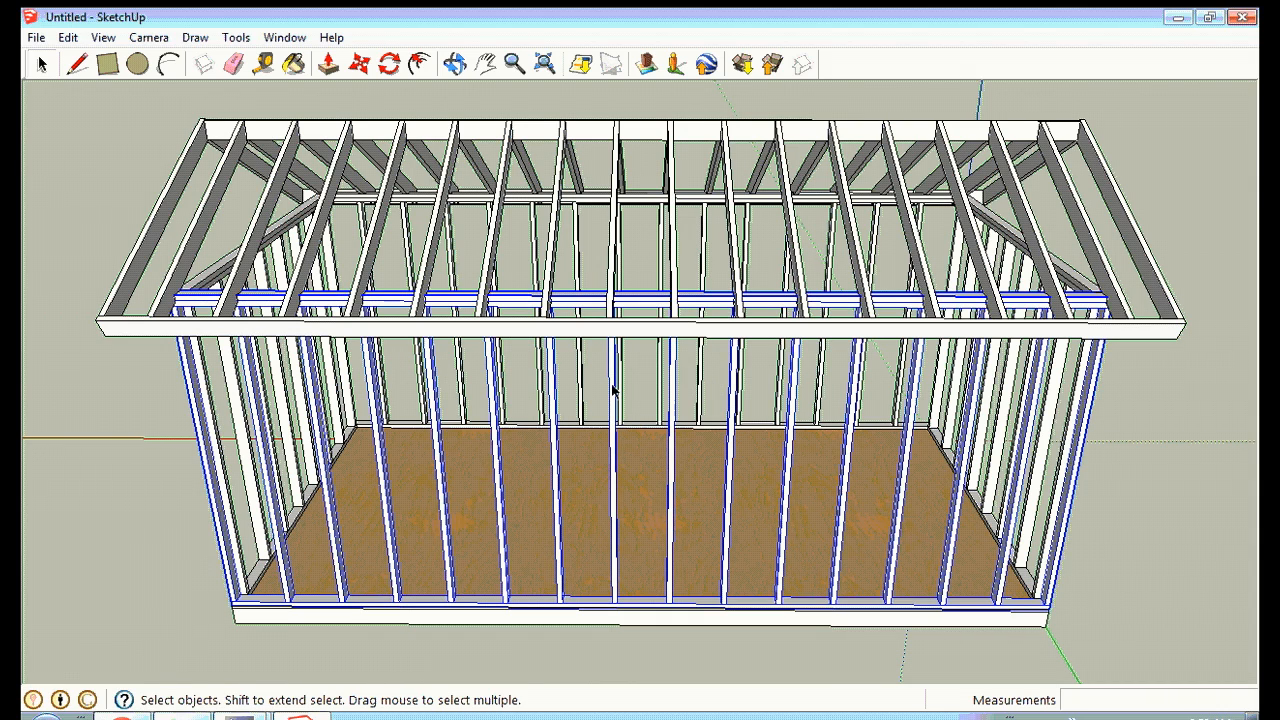
{"action": "right_click", "coordinate": [614, 390]}
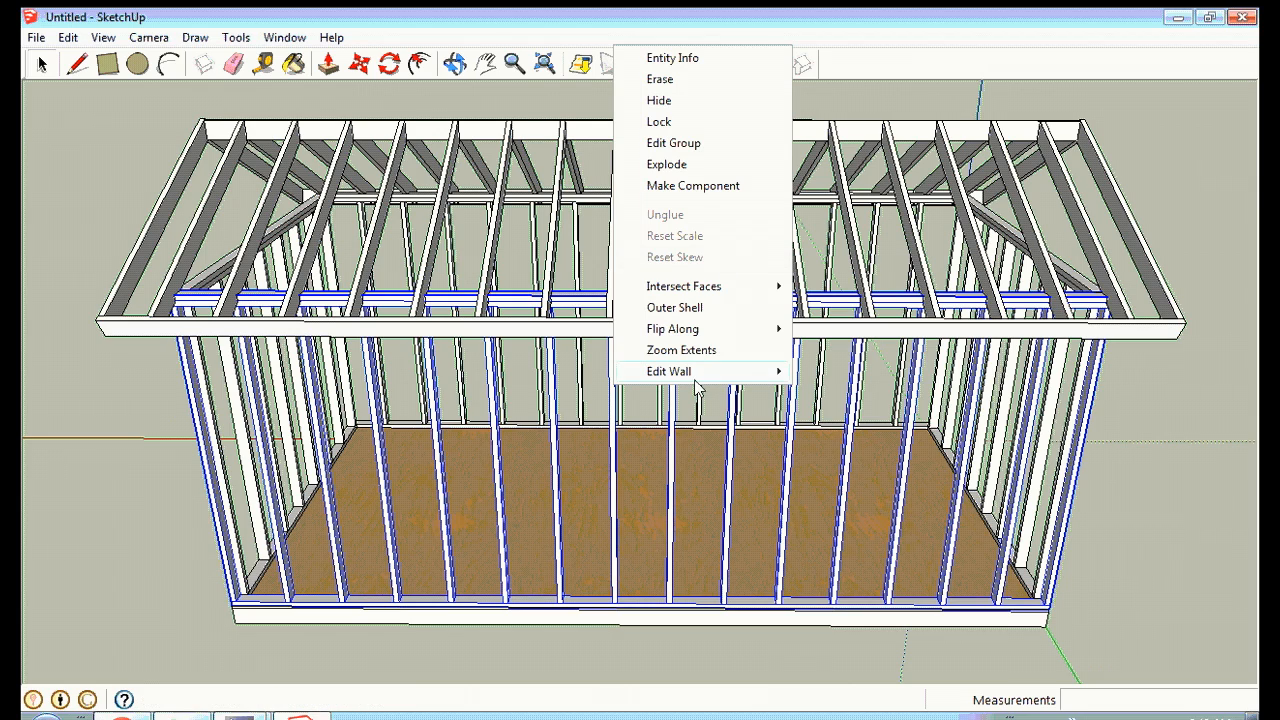
{"action": "mouse_move", "coordinate": [687, 378]}
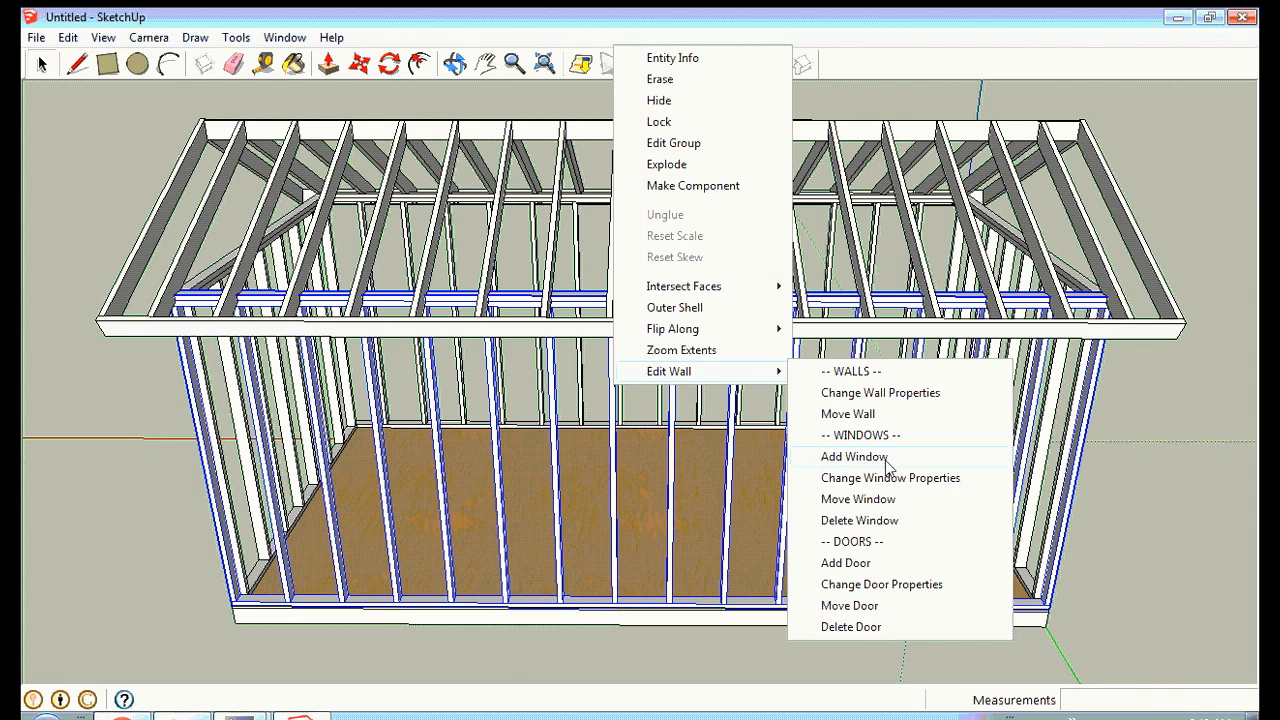
{"action": "left_click", "coordinate": [845, 563]}
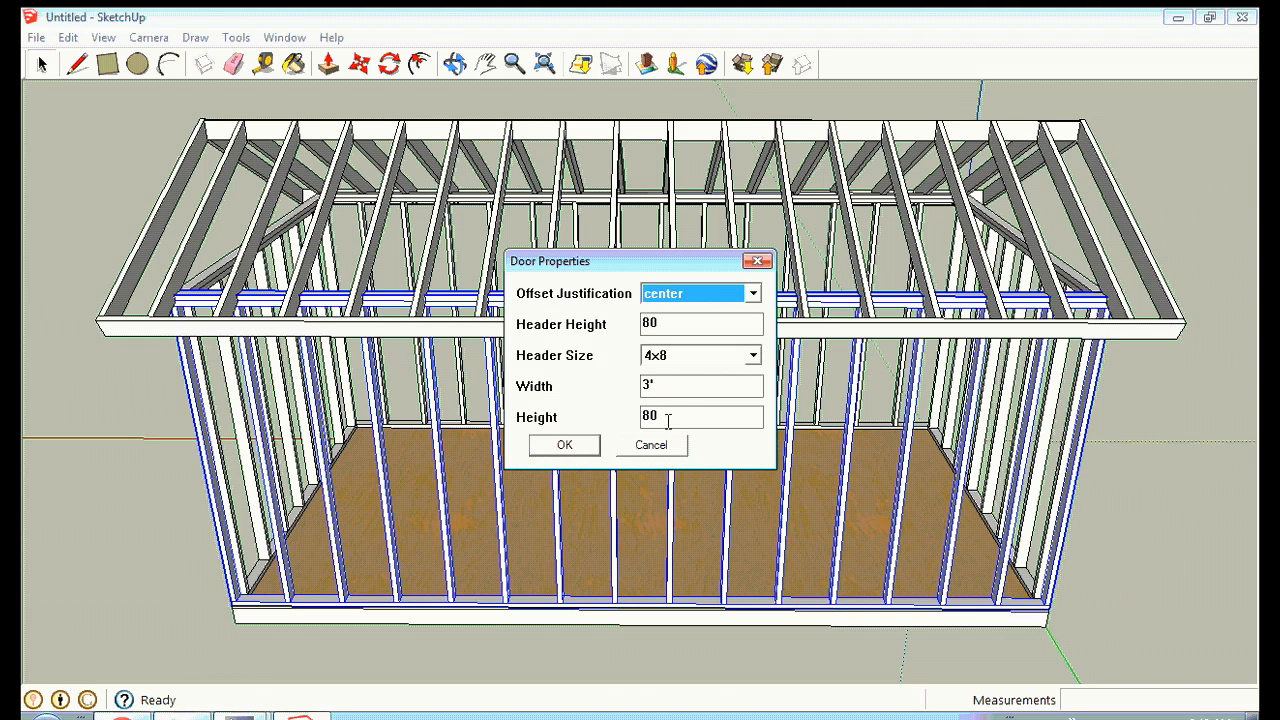
{"action": "left_click", "coordinate": [585, 452]}
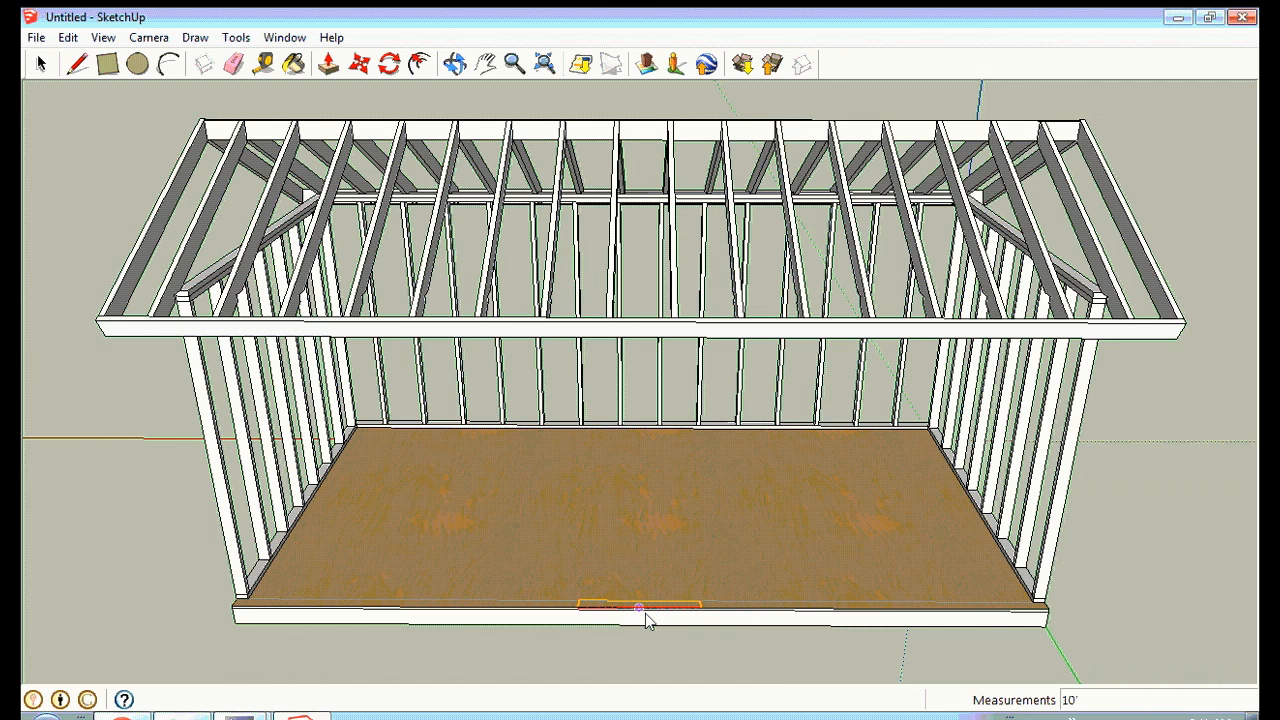
{"action": "left_click", "coordinate": [645, 613]}
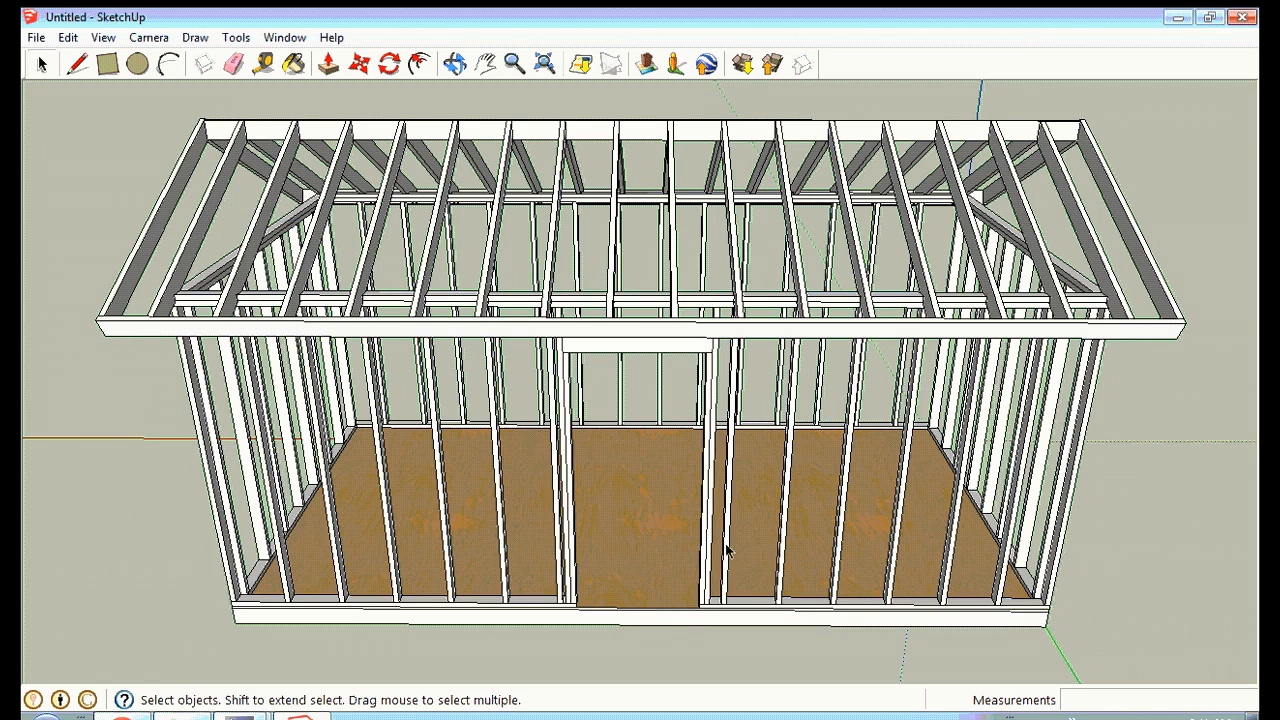
Open the near long wall's group and delete the extra stud beside the left jamb of the door opening.
{"action": "left_click", "coordinate": [514, 63]}
{"action": "left_click_drag", "start_coordinate": [614, 251], "coordinate": [700, 204]}
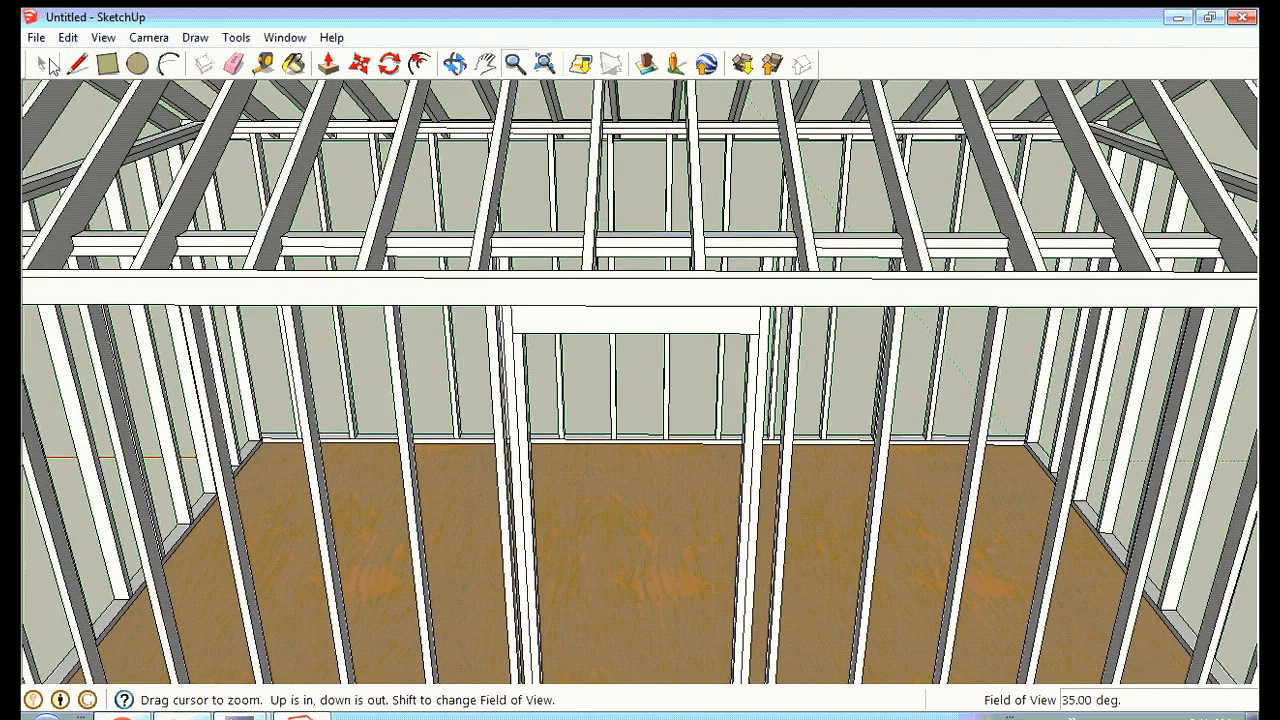
{"action": "left_click", "coordinate": [43, 64]}
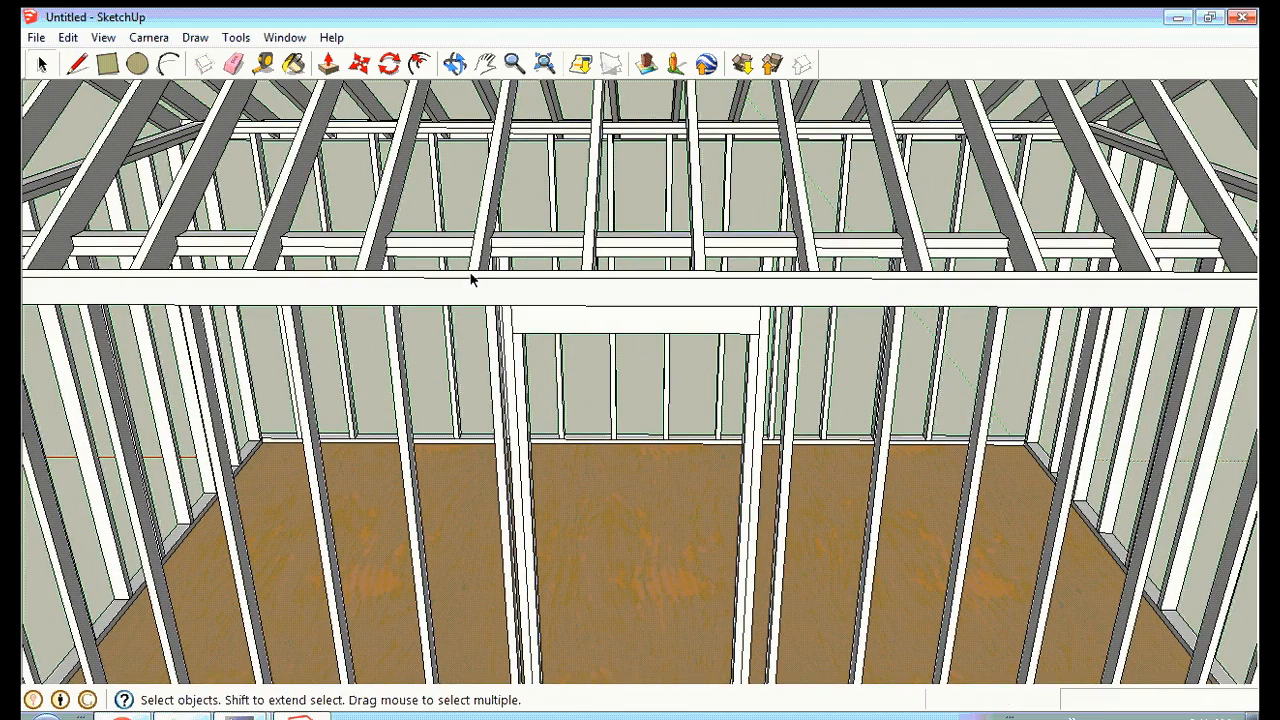
{"action": "left_click", "coordinate": [514, 335]}
{"action": "right_click", "coordinate": [514, 332]}
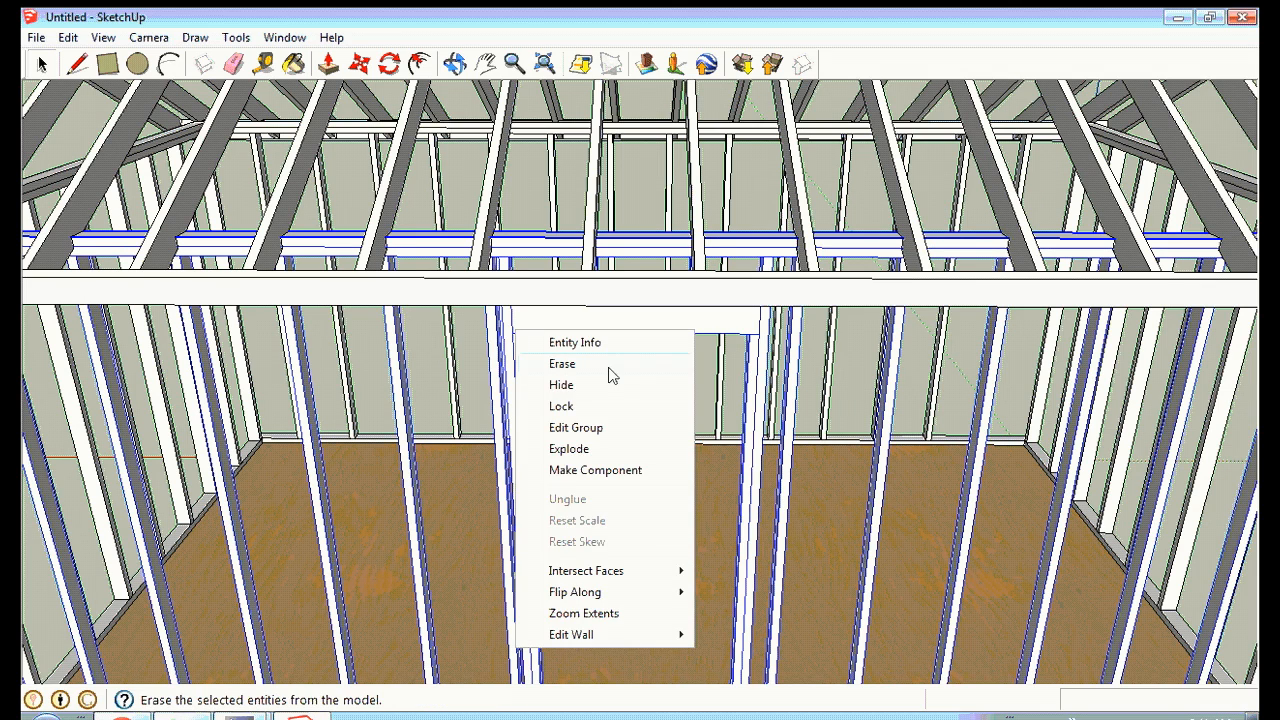
{"action": "left_click", "coordinate": [595, 427]}
{"action": "left_click", "coordinate": [500, 418]}
{"action": "key", "text": "Delete"}
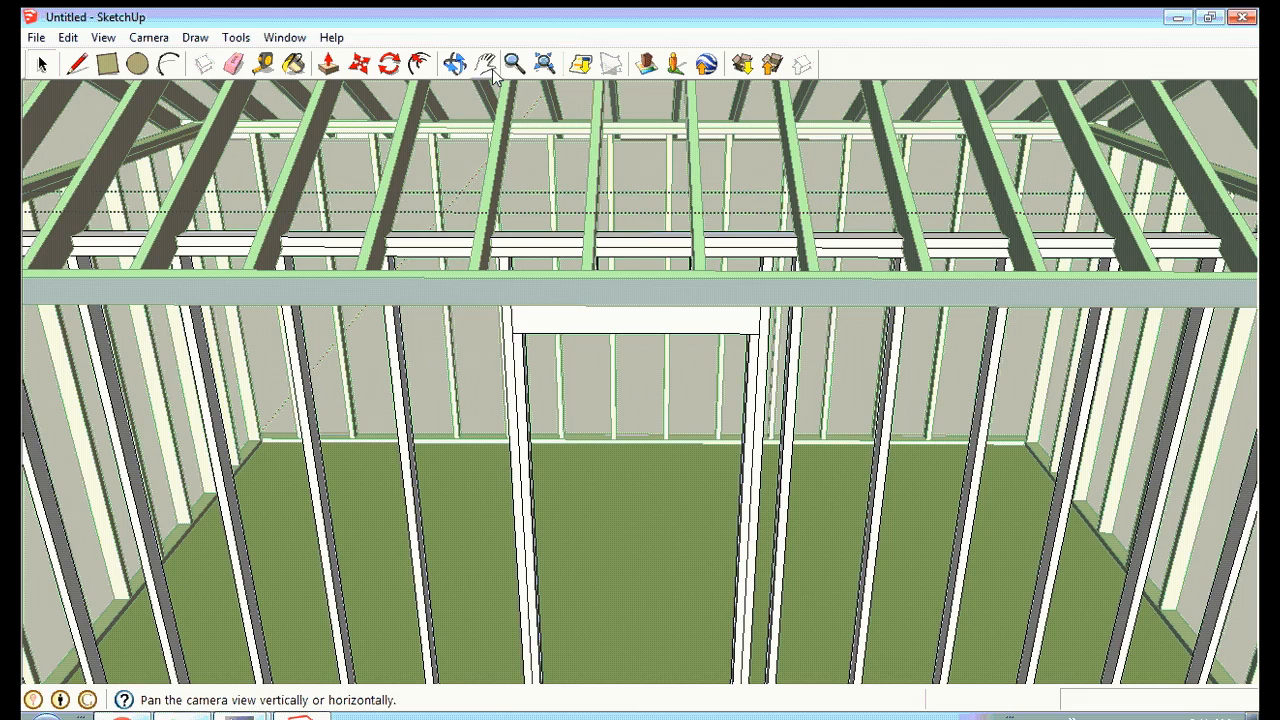
Examine the door opening's header, jambs and neighbouring studs in the near long wall from the front, from above and at an angle.
{"action": "left_click", "coordinate": [455, 64]}
{"action": "left_click_drag", "start_coordinate": [726, 400], "coordinate": [657, 309]}
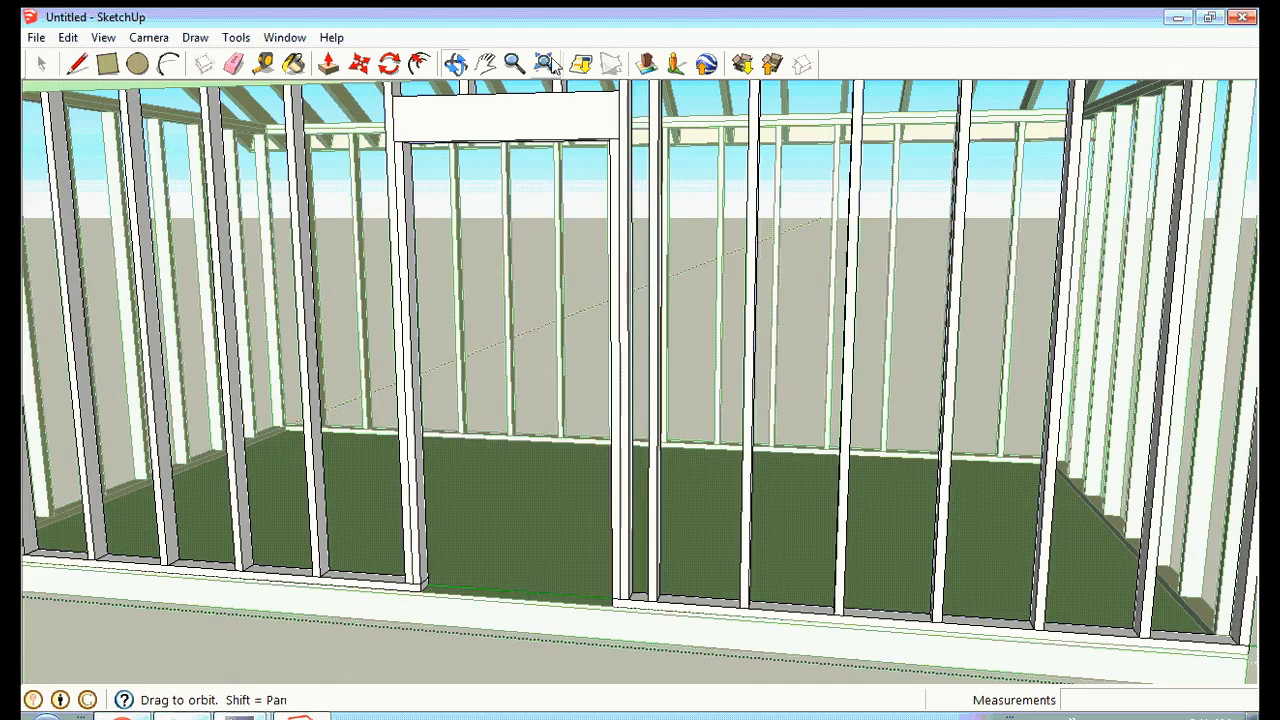
{"action": "left_click_drag", "start_coordinate": [889, 131], "coordinate": [950, 156]}
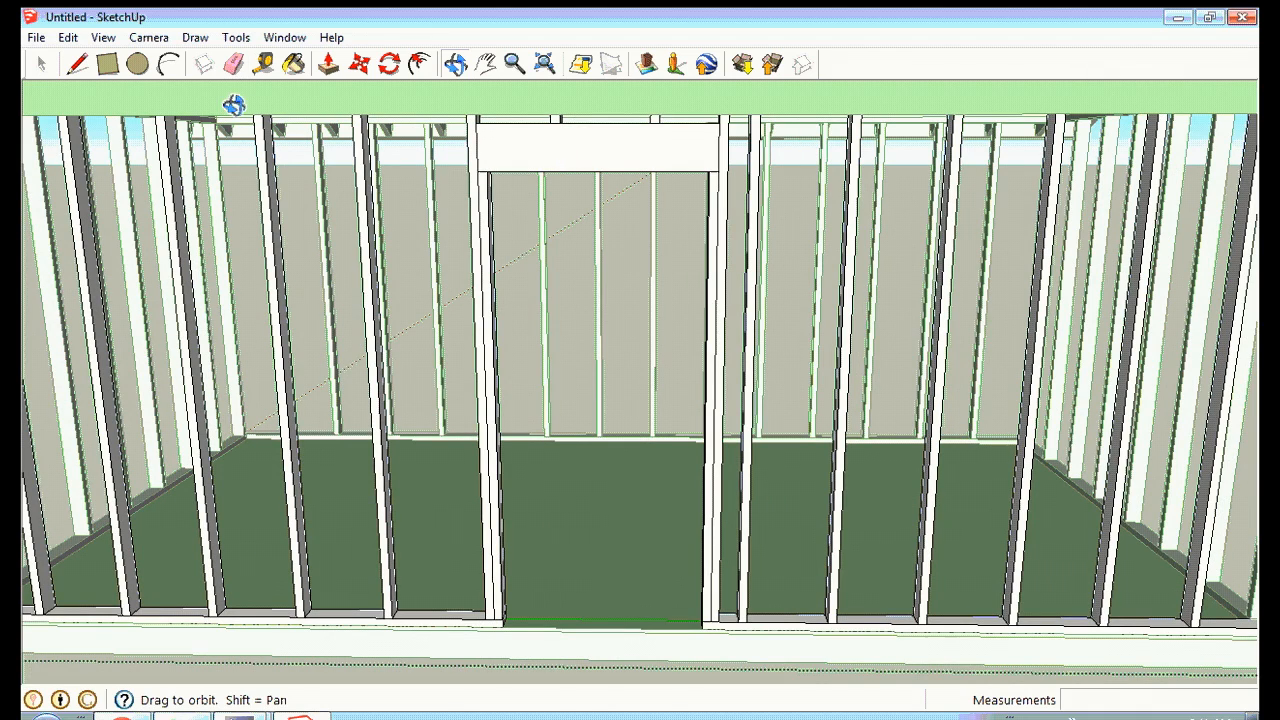
{"action": "left_click", "coordinate": [42, 64]}
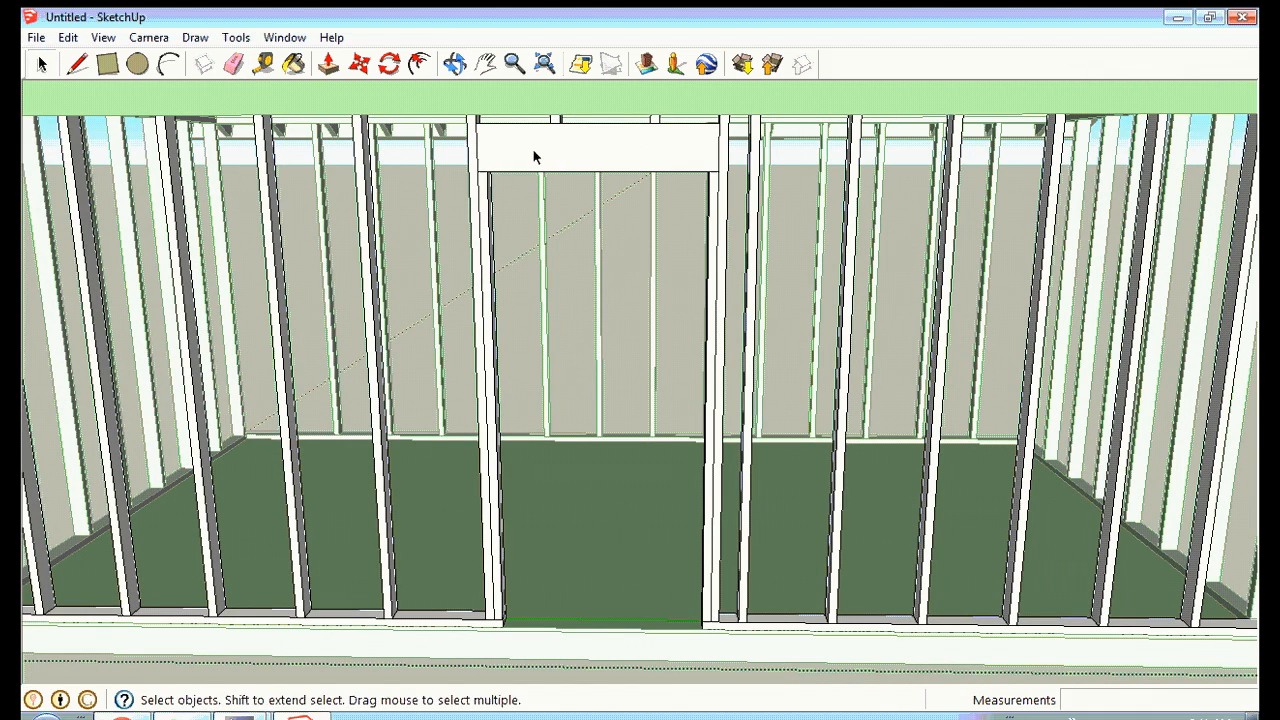
{"action": "left_click", "coordinate": [465, 66]}
{"action": "left_click_drag", "start_coordinate": [795, 185], "coordinate": [673, 376]}
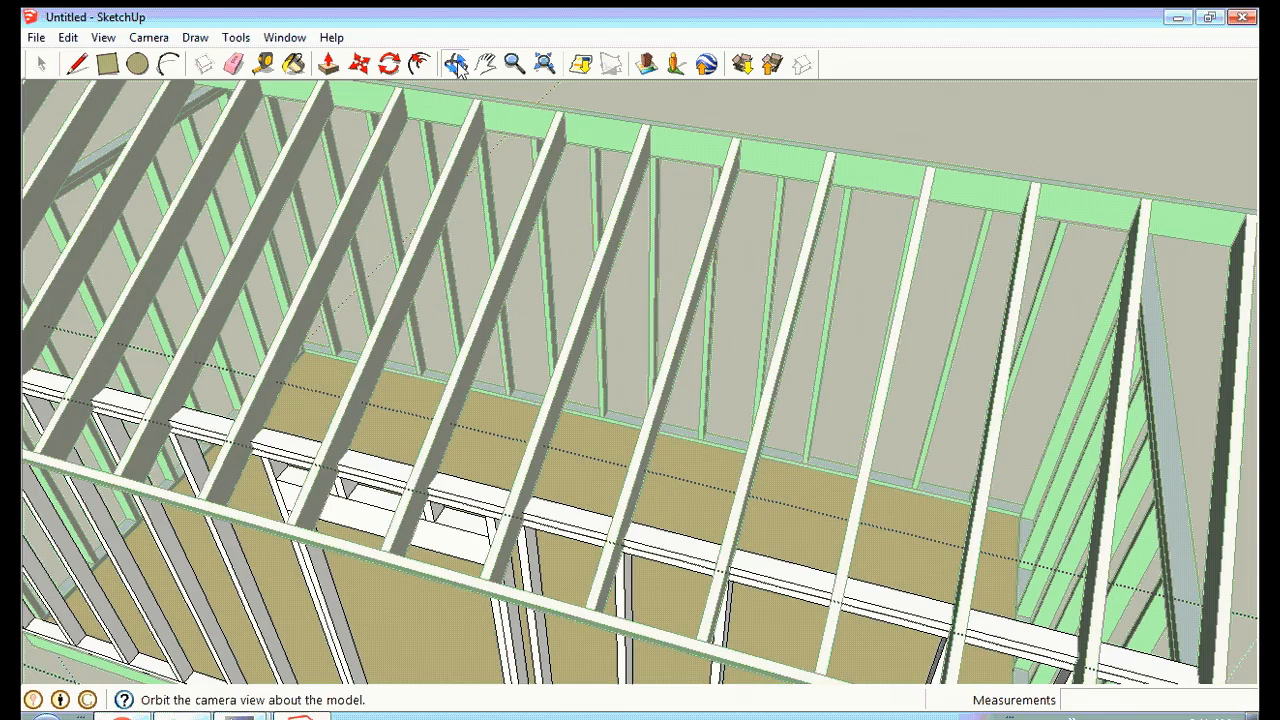
{"action": "left_click_drag", "start_coordinate": [400, 449], "coordinate": [519, 255]}
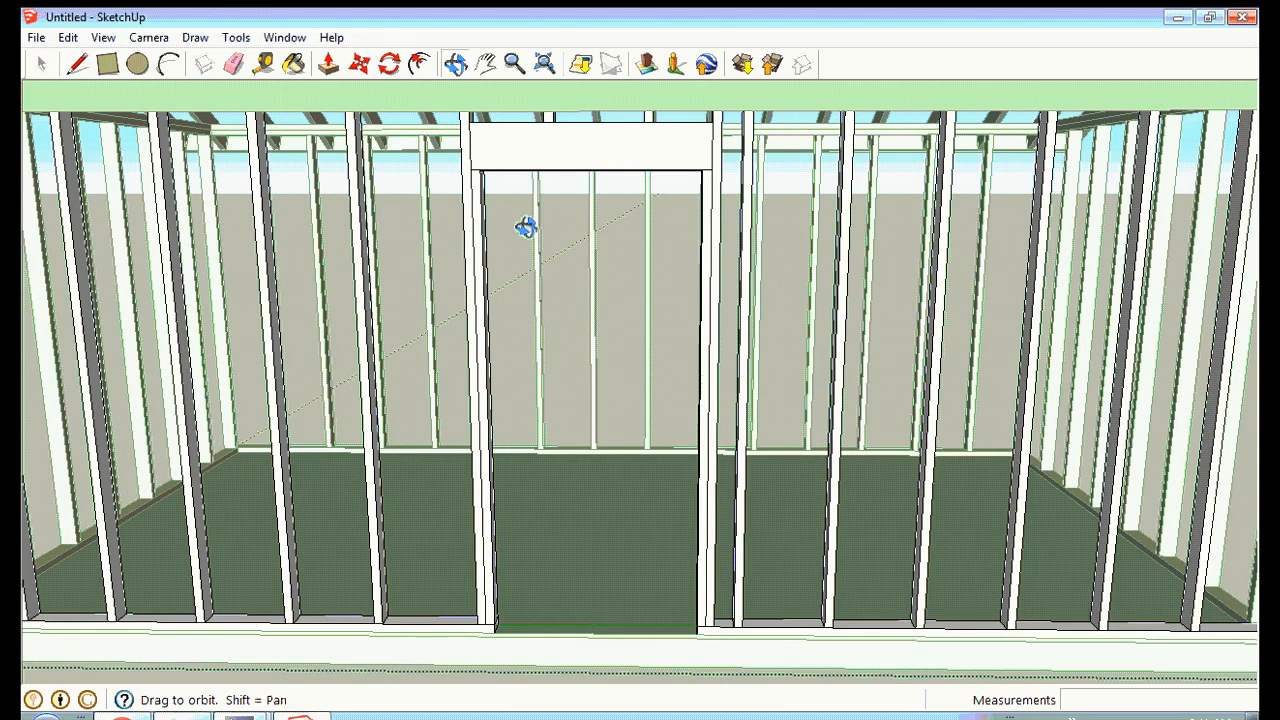
{"action": "left_click", "coordinate": [42, 64]}
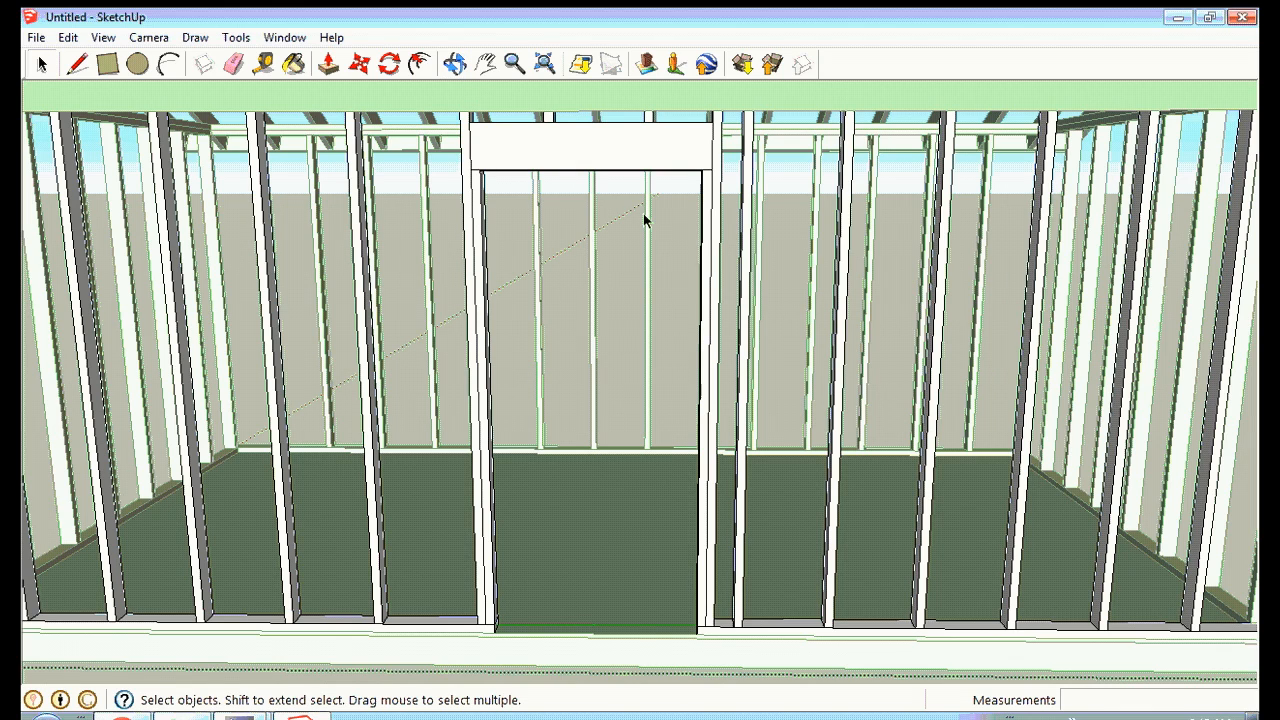
{"action": "left_click", "coordinate": [455, 64]}
{"action": "left_click_drag", "start_coordinate": [600, 220], "coordinate": [537, 224]}
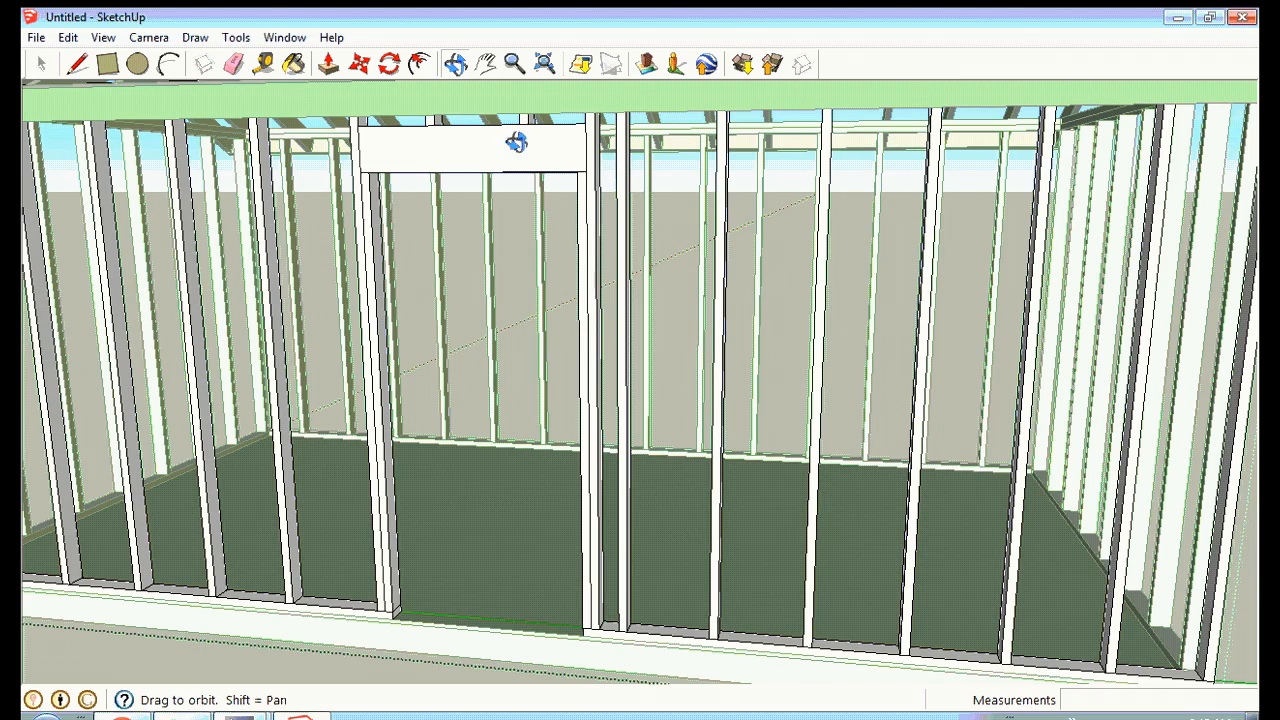
{"action": "left_click_drag", "start_coordinate": [584, 158], "coordinate": [664, 242]}
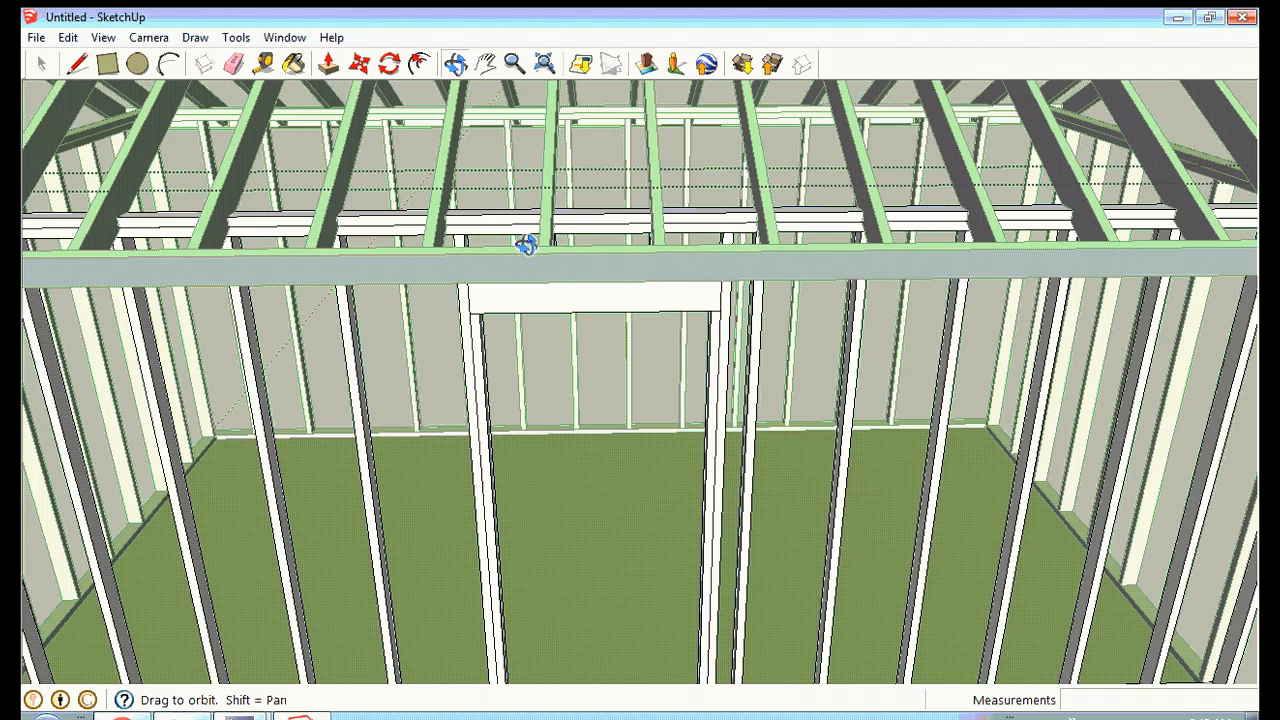
{"action": "left_click_drag", "start_coordinate": [726, 320], "coordinate": [677, 269]}
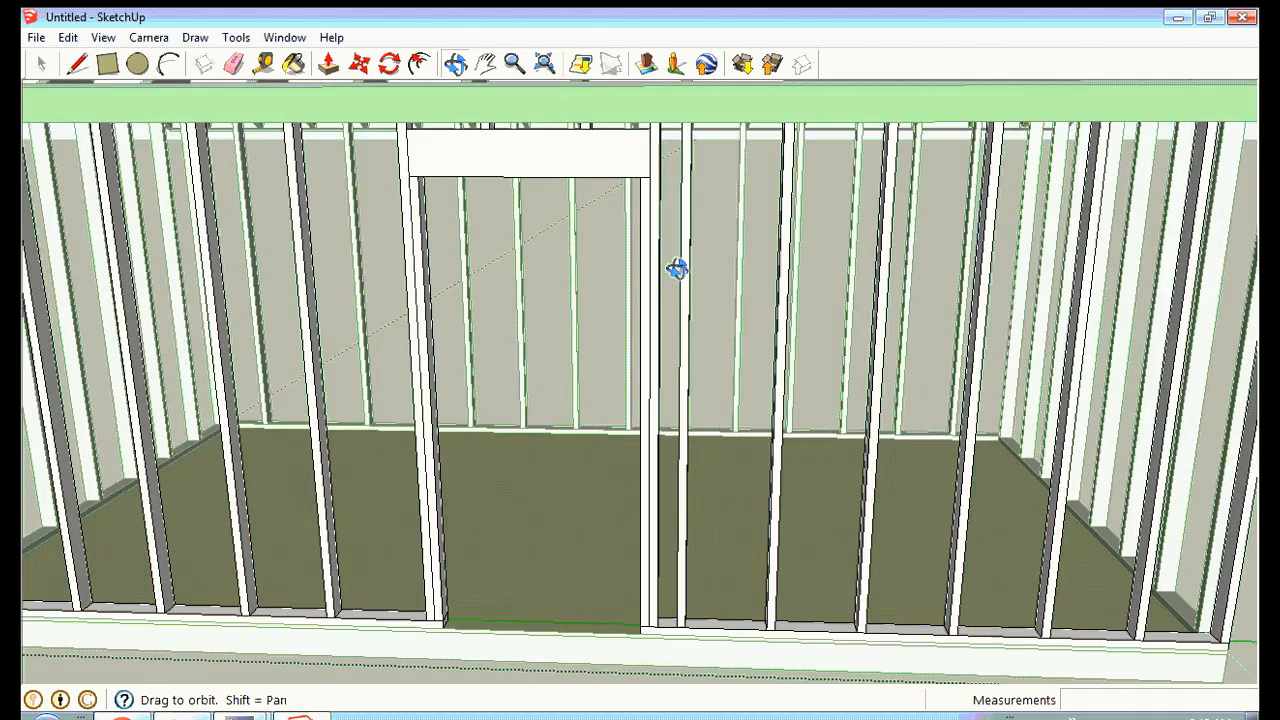
{"action": "left_click_drag", "start_coordinate": [491, 209], "coordinate": [503, 249]}
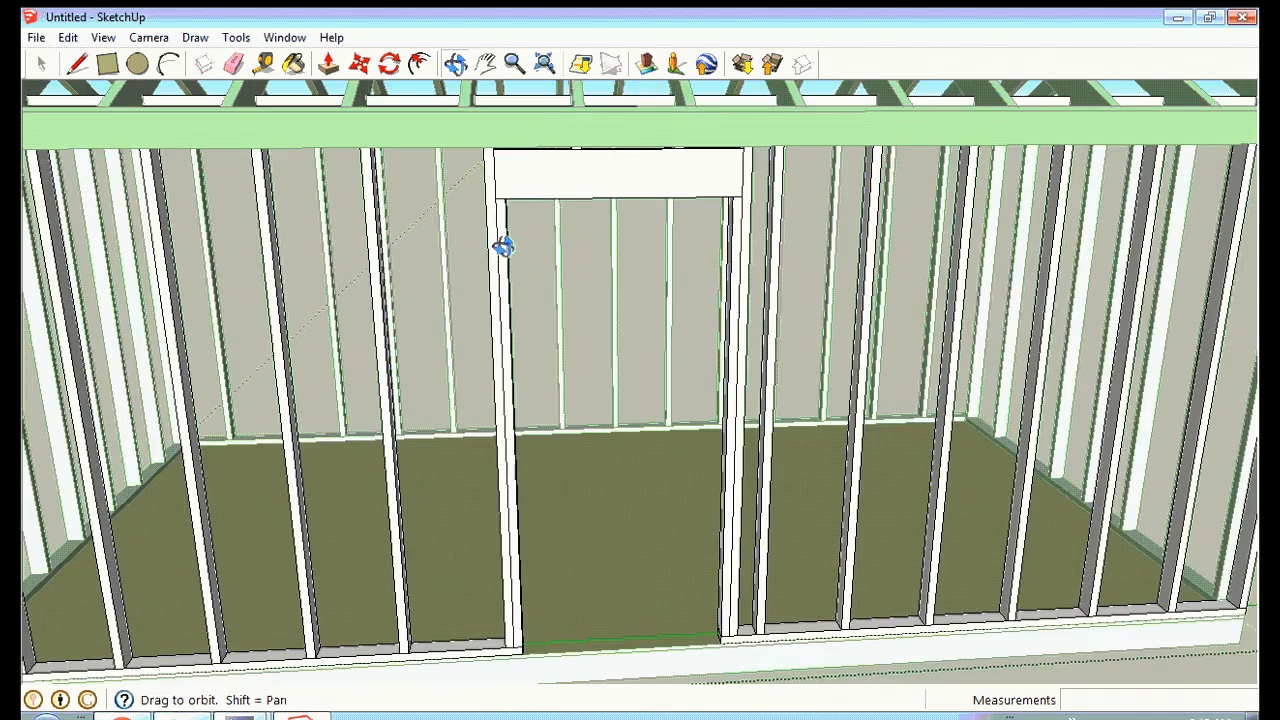
{"action": "left_click_drag", "start_coordinate": [757, 251], "coordinate": [689, 257]}
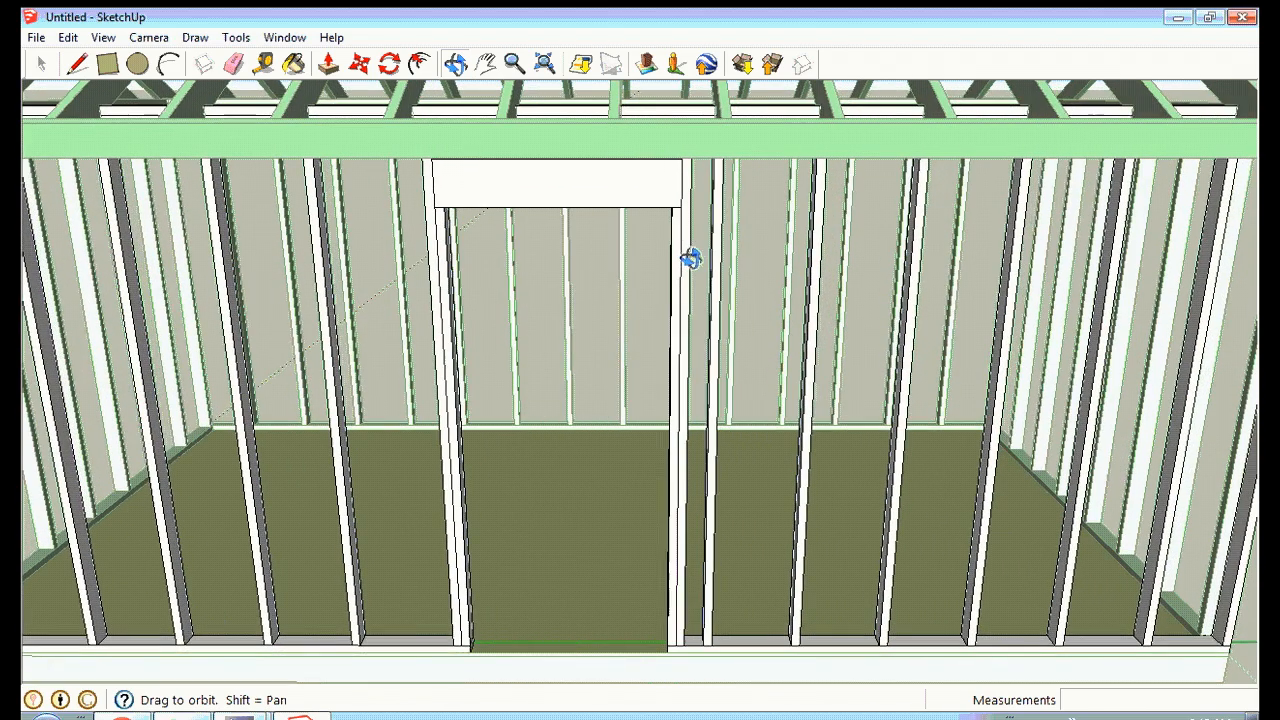
Finish editing the near long wall's group with the whole structure in view.
{"action": "left_click", "coordinate": [514, 63]}
{"action": "left_click_drag", "start_coordinate": [571, 209], "coordinate": [573, 333]}
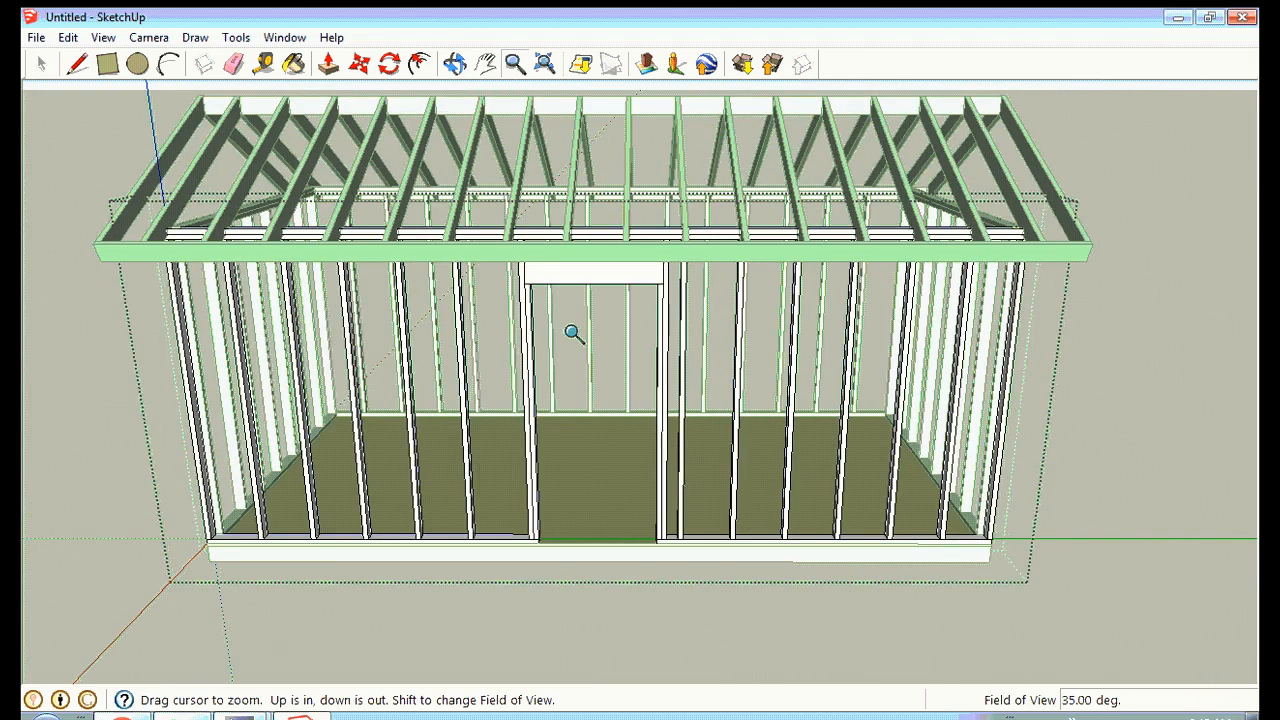
{"action": "left_click", "coordinate": [42, 65]}
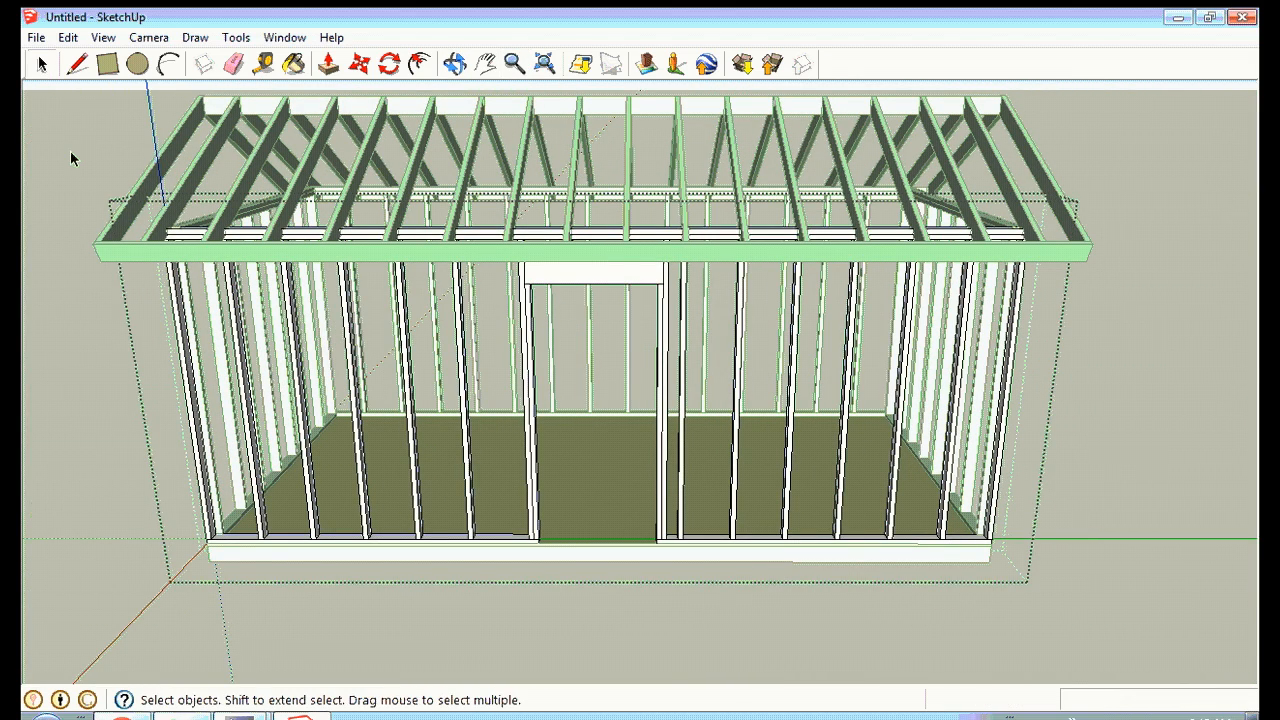
{"action": "left_click", "coordinate": [70, 150]}
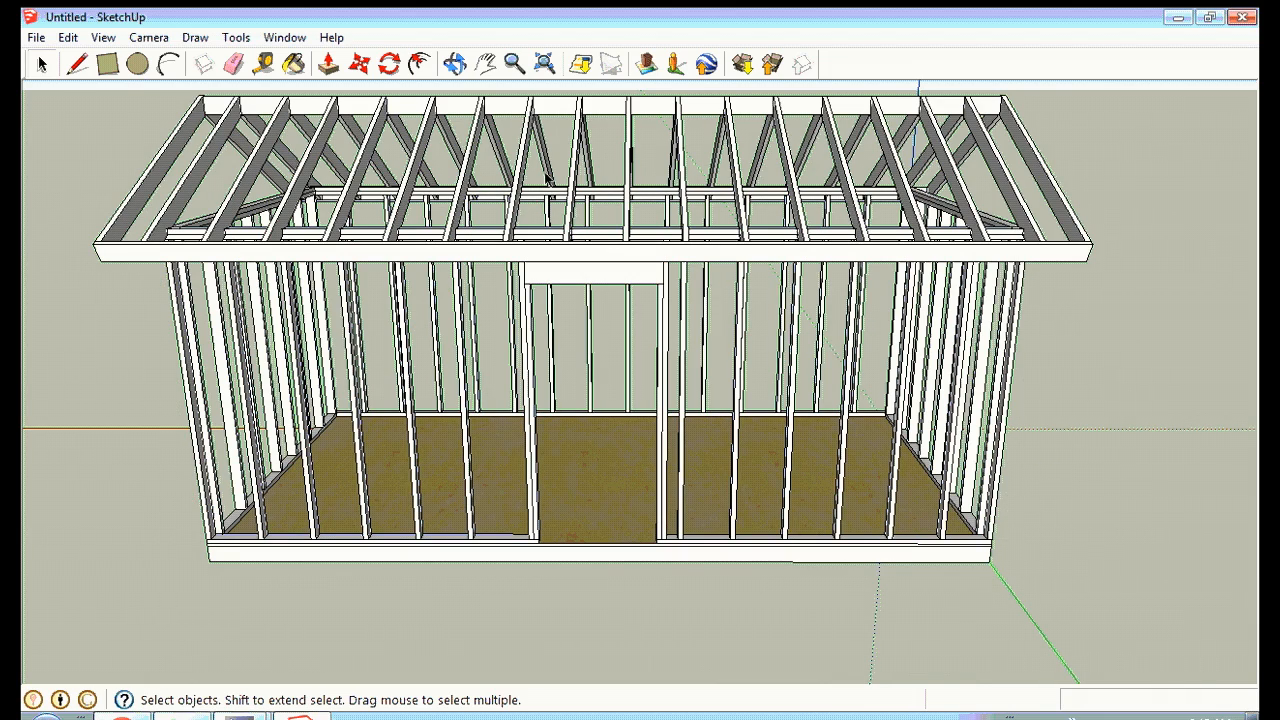
Add a center-justified window, 2' wide and 3' high with a 4x8 header at height 80 and 2x4 sill, left of the near long wall's door.
{"action": "left_click", "coordinate": [533, 277]}
{"action": "right_click", "coordinate": [533, 277]}
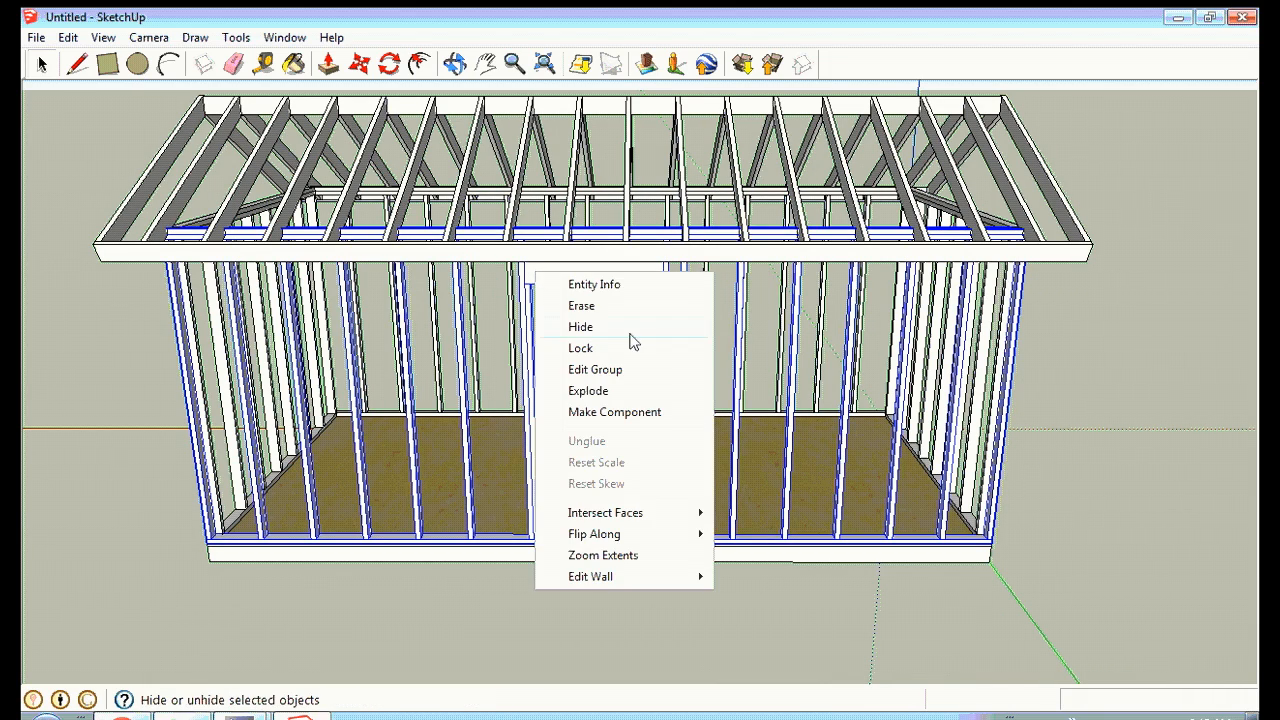
{"action": "mouse_move", "coordinate": [628, 578]}
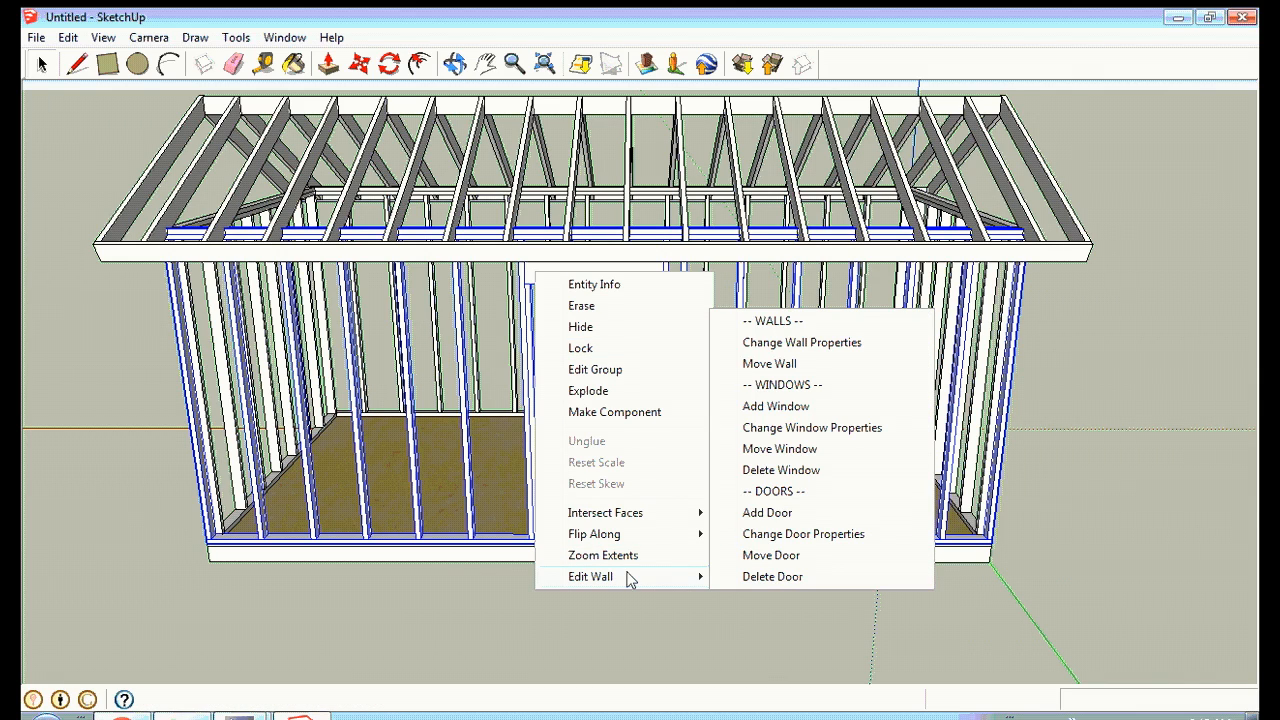
{"action": "left_click", "coordinate": [806, 408]}
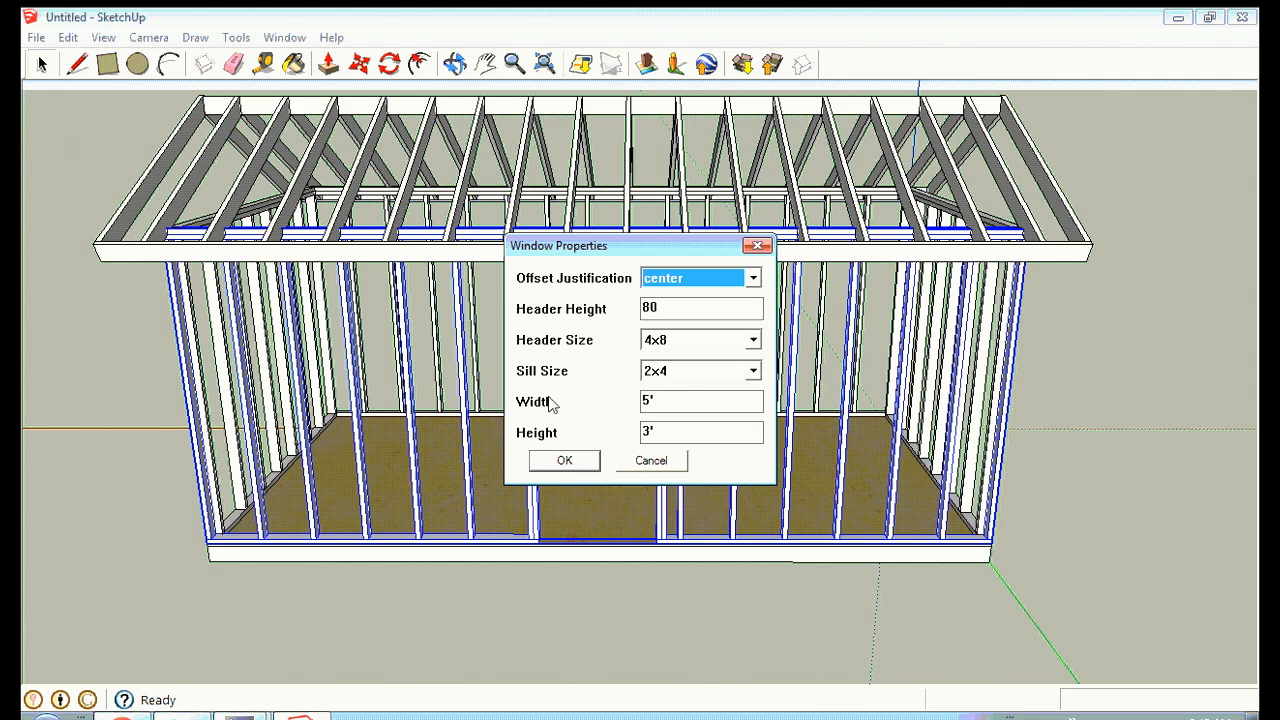
{"action": "left_click_drag", "start_coordinate": [669, 407], "coordinate": [635, 404]}
{"action": "type", "text": "2"}
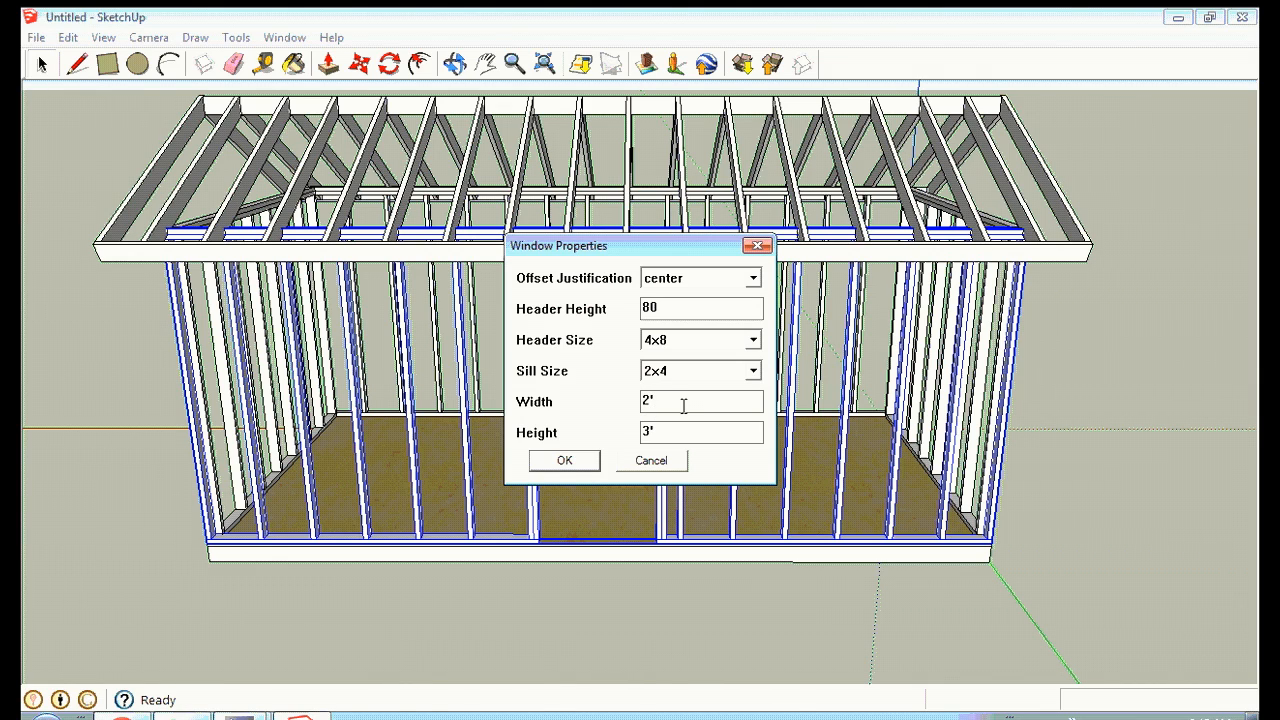
{"action": "left_click", "coordinate": [566, 462]}
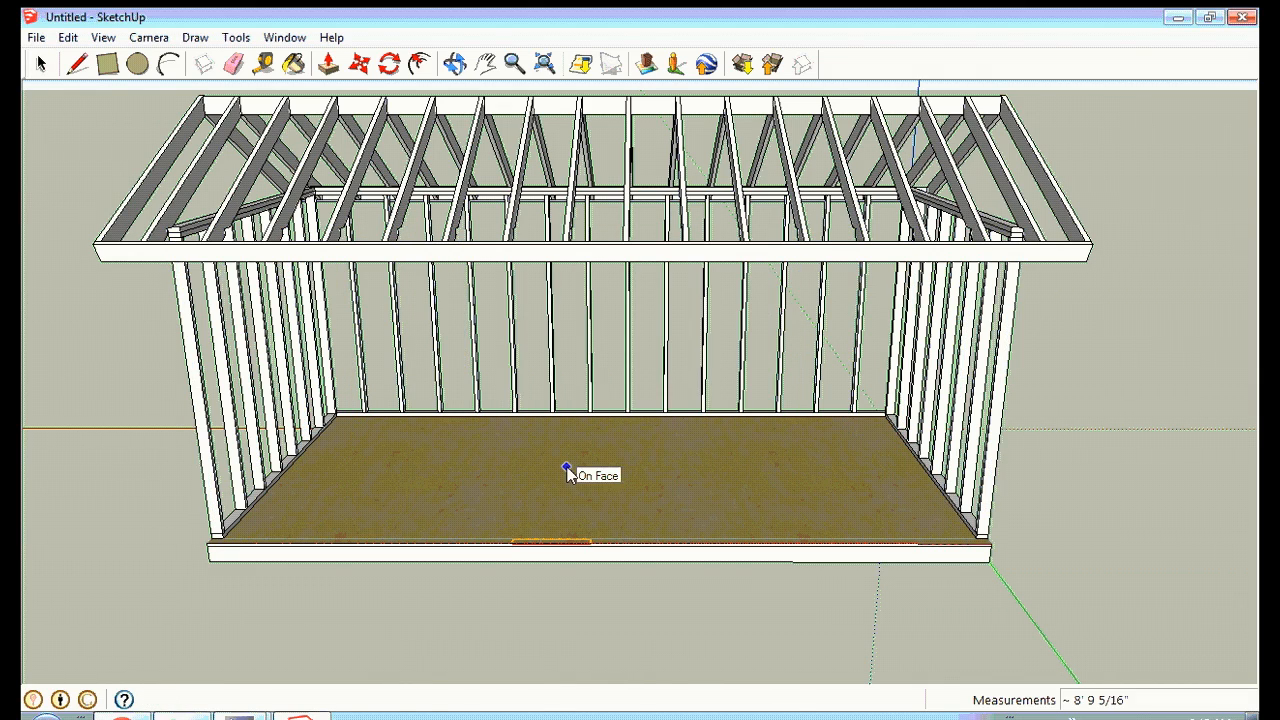
{"action": "left_click", "coordinate": [384, 548]}
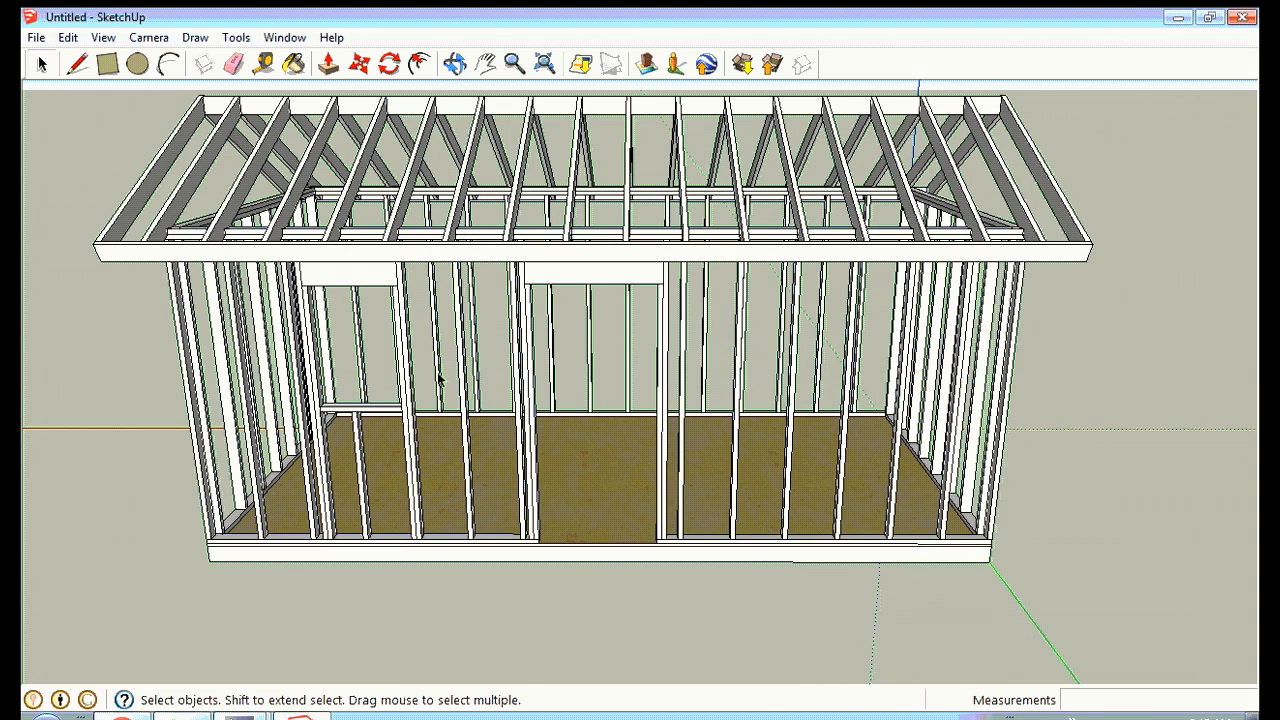
Open the near long wall's group and delete the extra studs just left of the window opening and the door opening.
{"action": "left_click", "coordinate": [455, 63]}
{"action": "left_click_drag", "start_coordinate": [413, 217], "coordinate": [519, 157]}
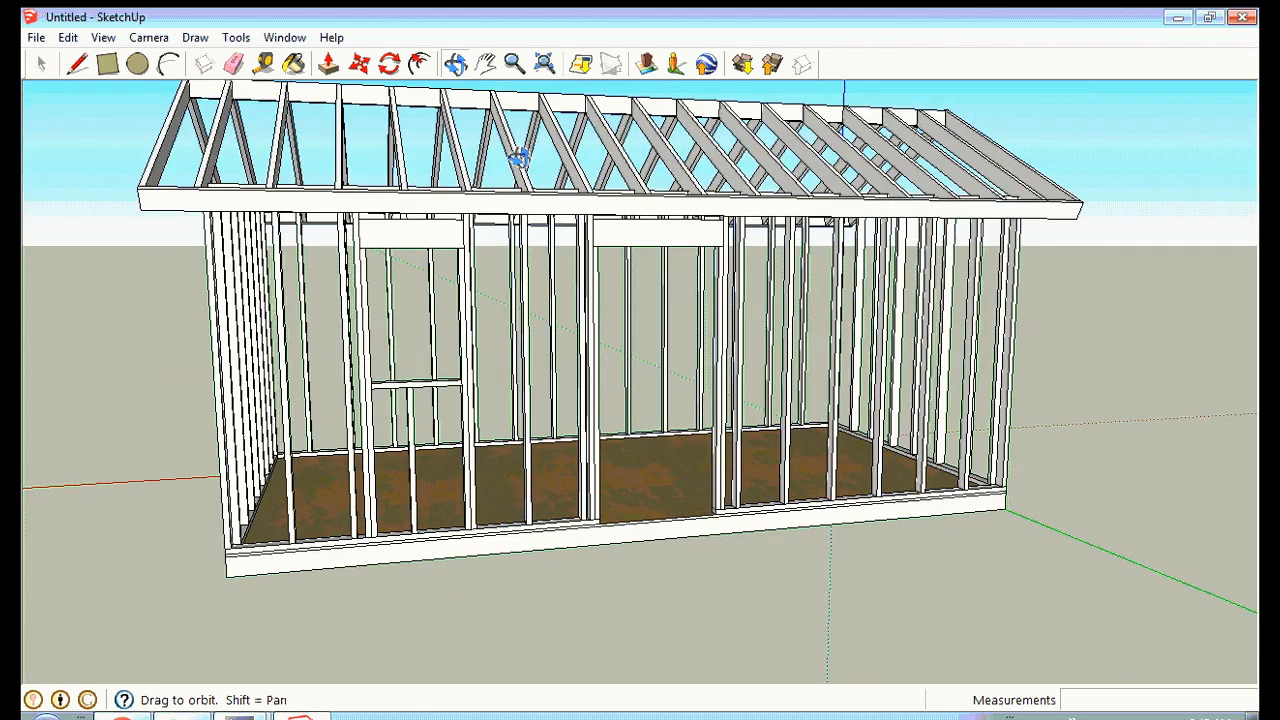
{"action": "left_click", "coordinate": [514, 63]}
{"action": "left_click_drag", "start_coordinate": [491, 351], "coordinate": [500, 233]}
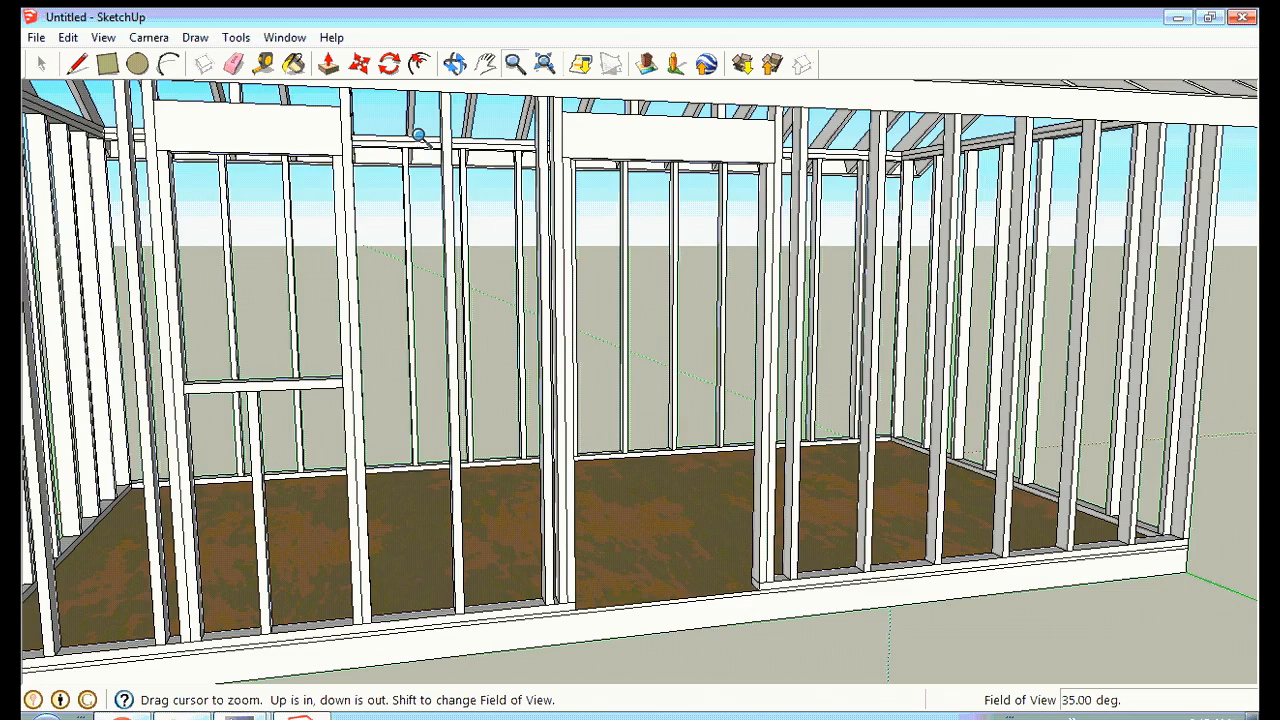
{"action": "left_click", "coordinate": [42, 64]}
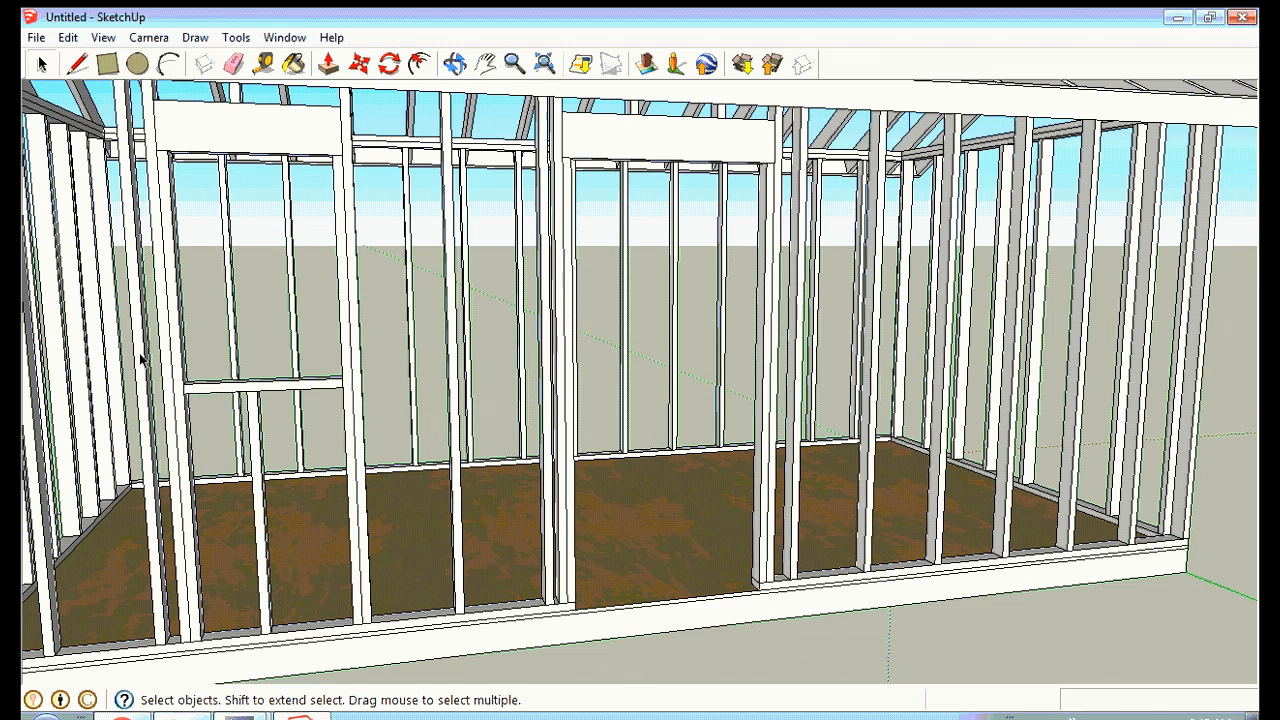
{"action": "left_click", "coordinate": [172, 357]}
{"action": "right_click", "coordinate": [172, 355]}
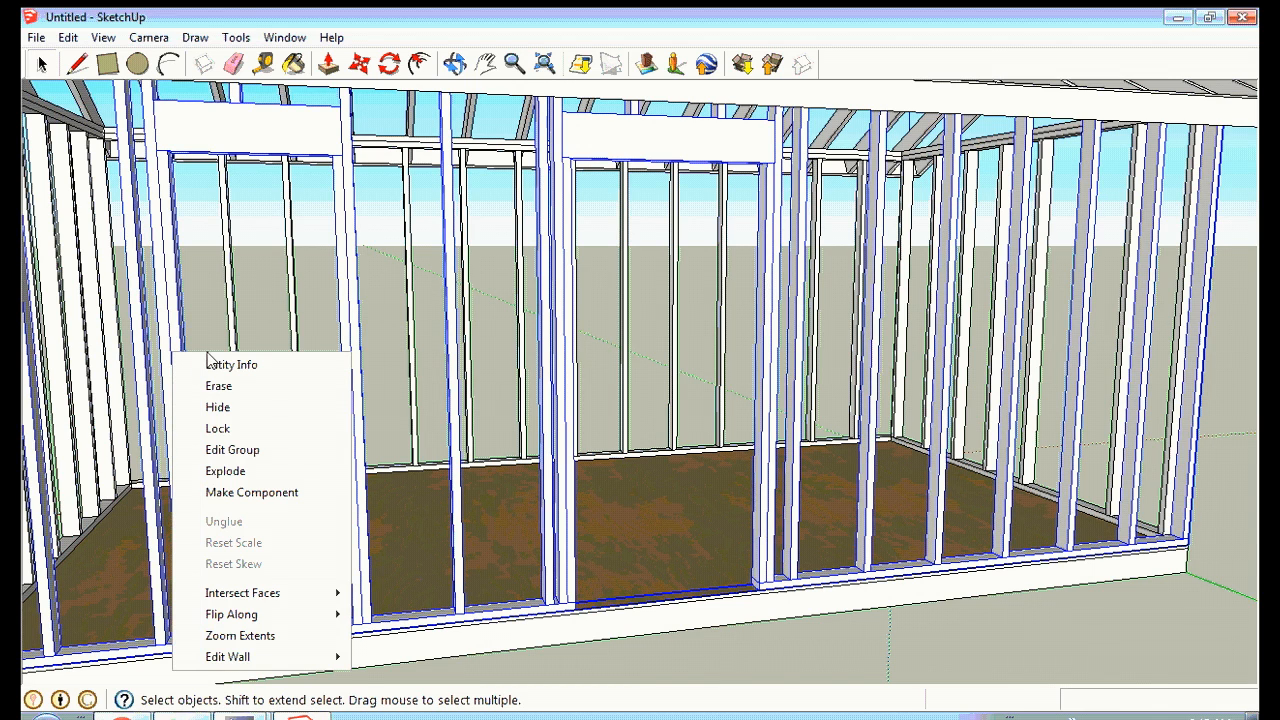
{"action": "left_click", "coordinate": [252, 450]}
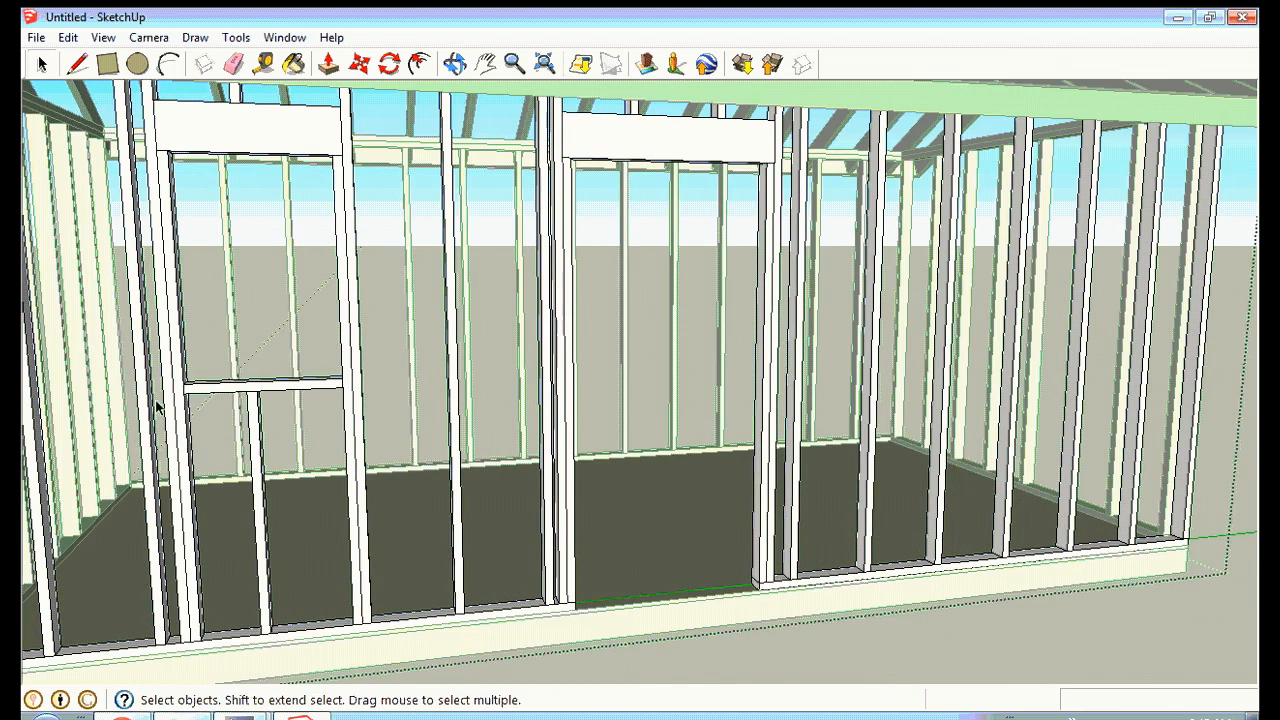
{"action": "left_click", "coordinate": [147, 403]}
{"action": "key", "text": "Delete"}
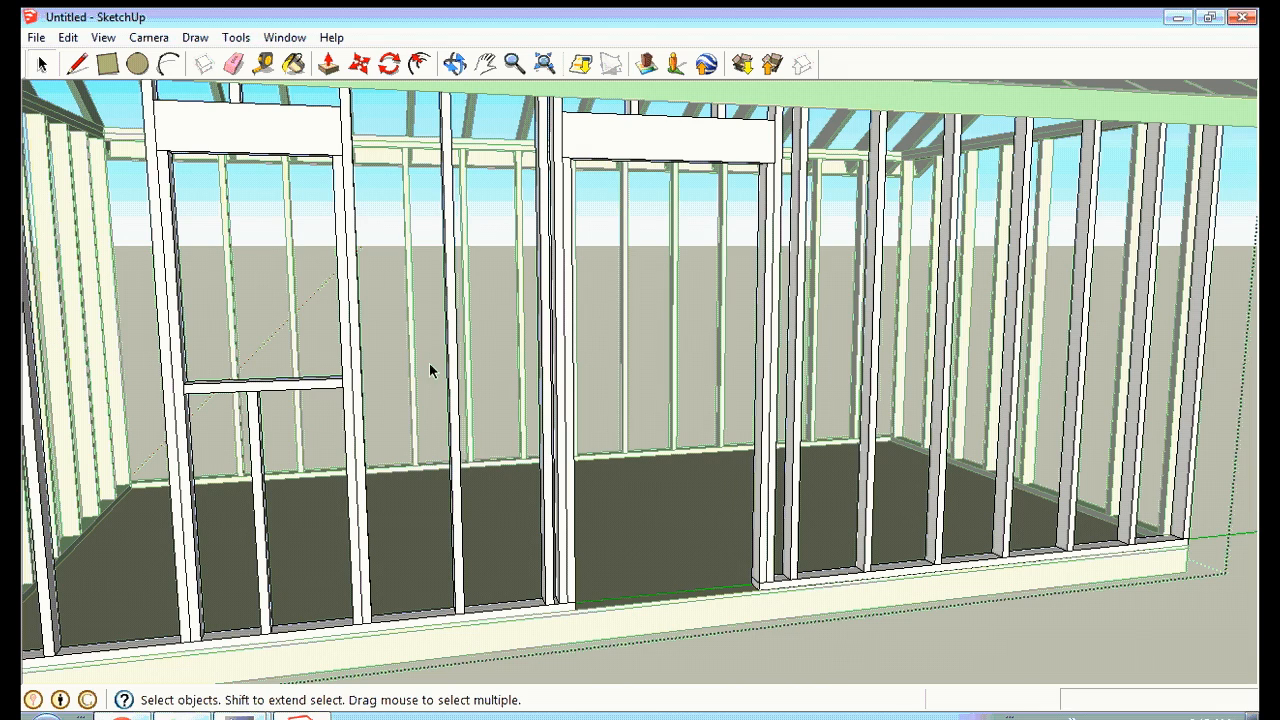
{"action": "left_click", "coordinate": [543, 392]}
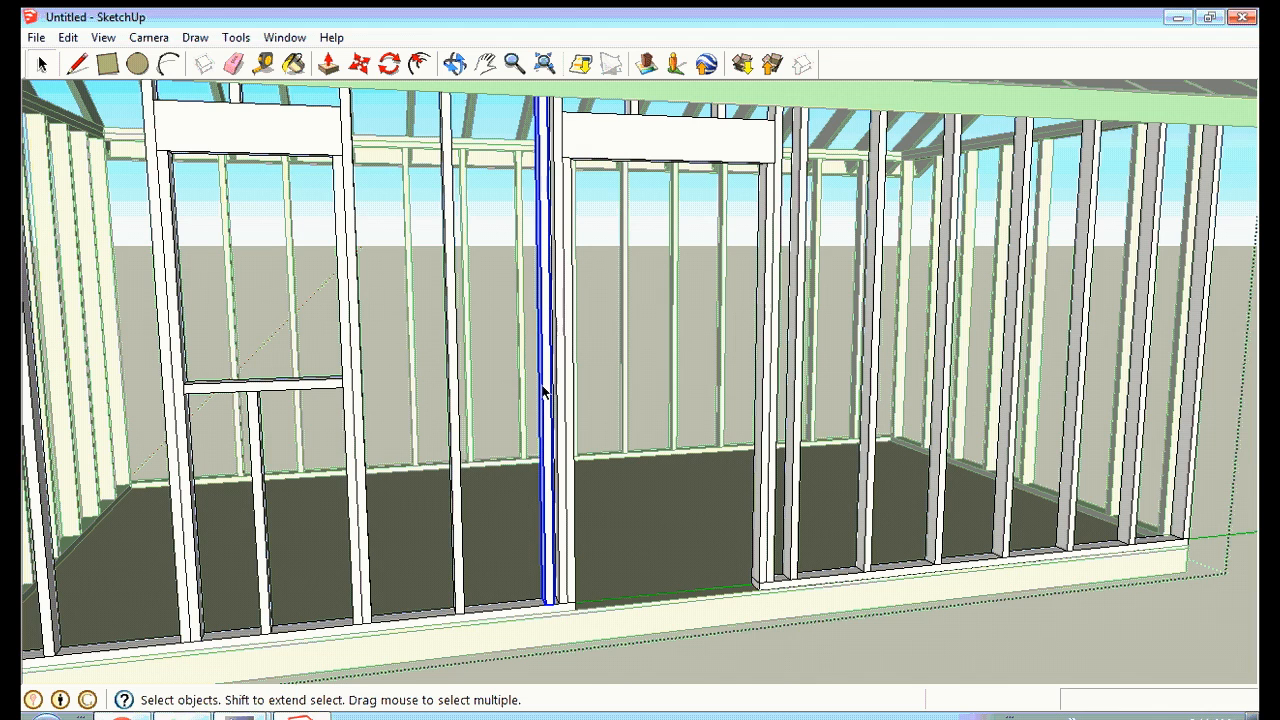
{"action": "key", "text": "Delete"}
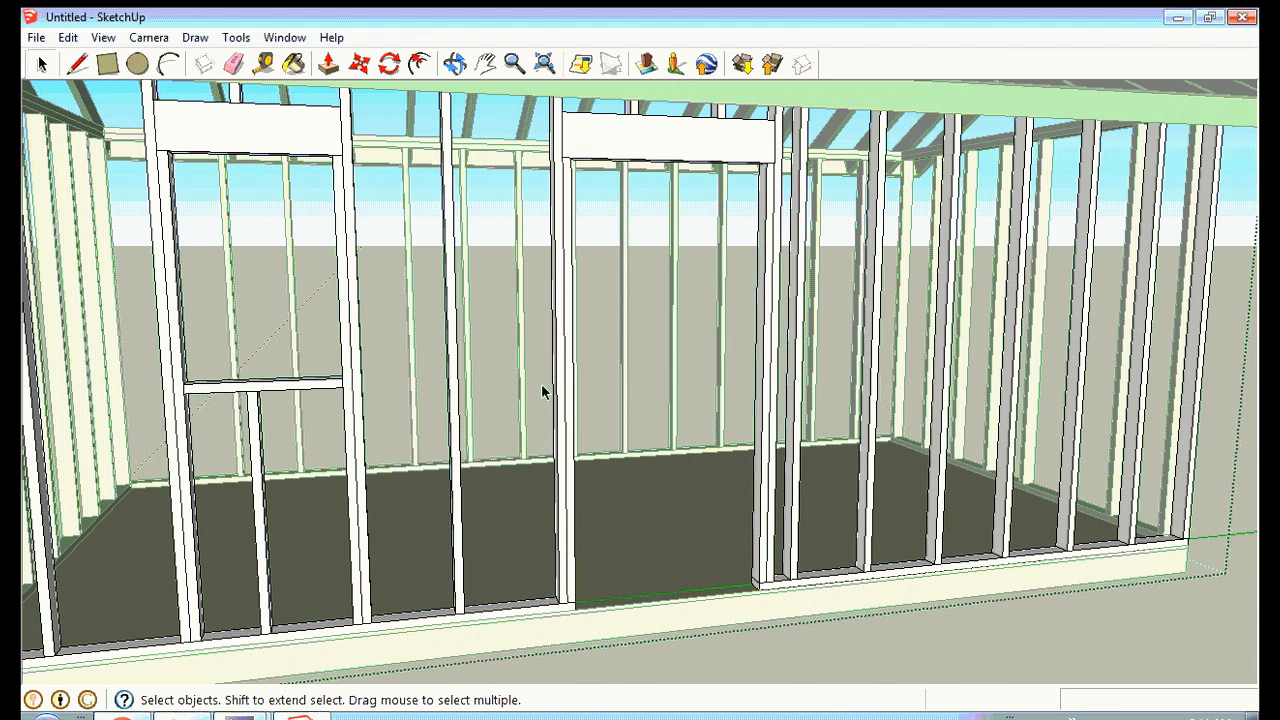
Check the cleaned-up window and door framing from the front and close the near long wall's group.
{"action": "left_click", "coordinate": [455, 64]}
{"action": "left_click_drag", "start_coordinate": [1146, 286], "coordinate": [1000, 306]}
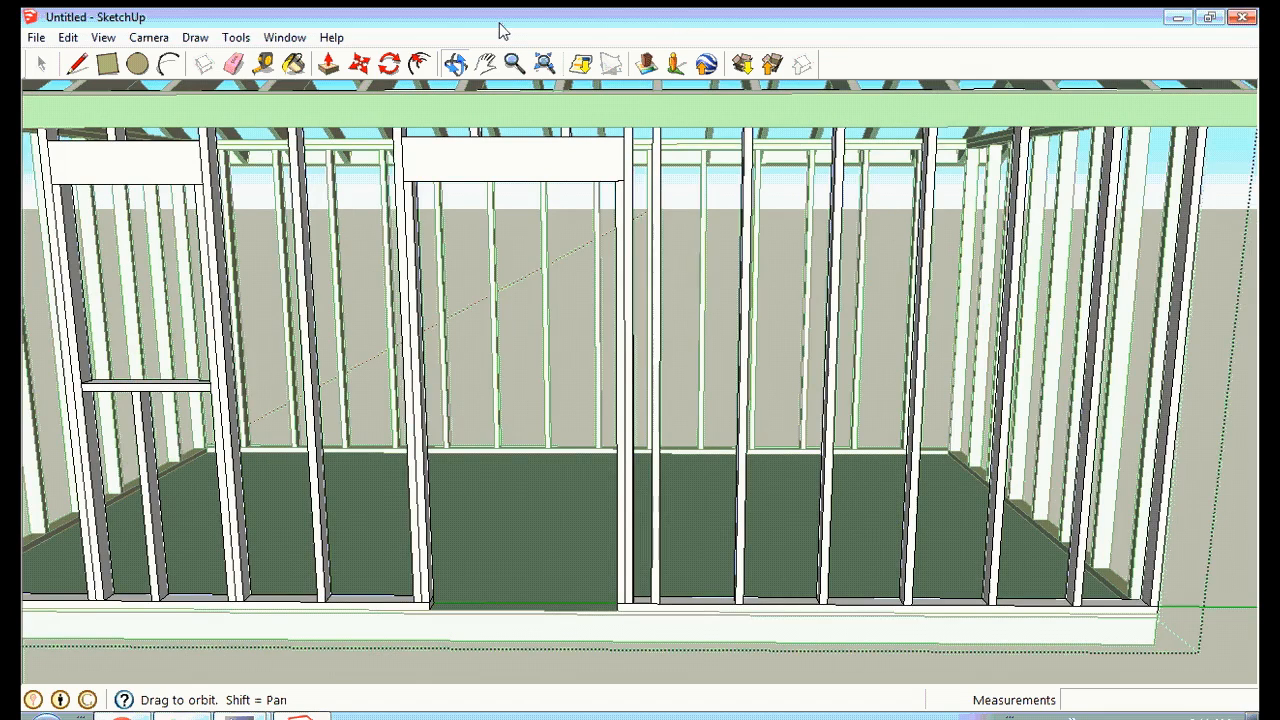
{"action": "left_click", "coordinate": [514, 64]}
{"action": "left_click_drag", "start_coordinate": [664, 258], "coordinate": [677, 386]}
{"action": "left_click", "coordinate": [43, 65]}
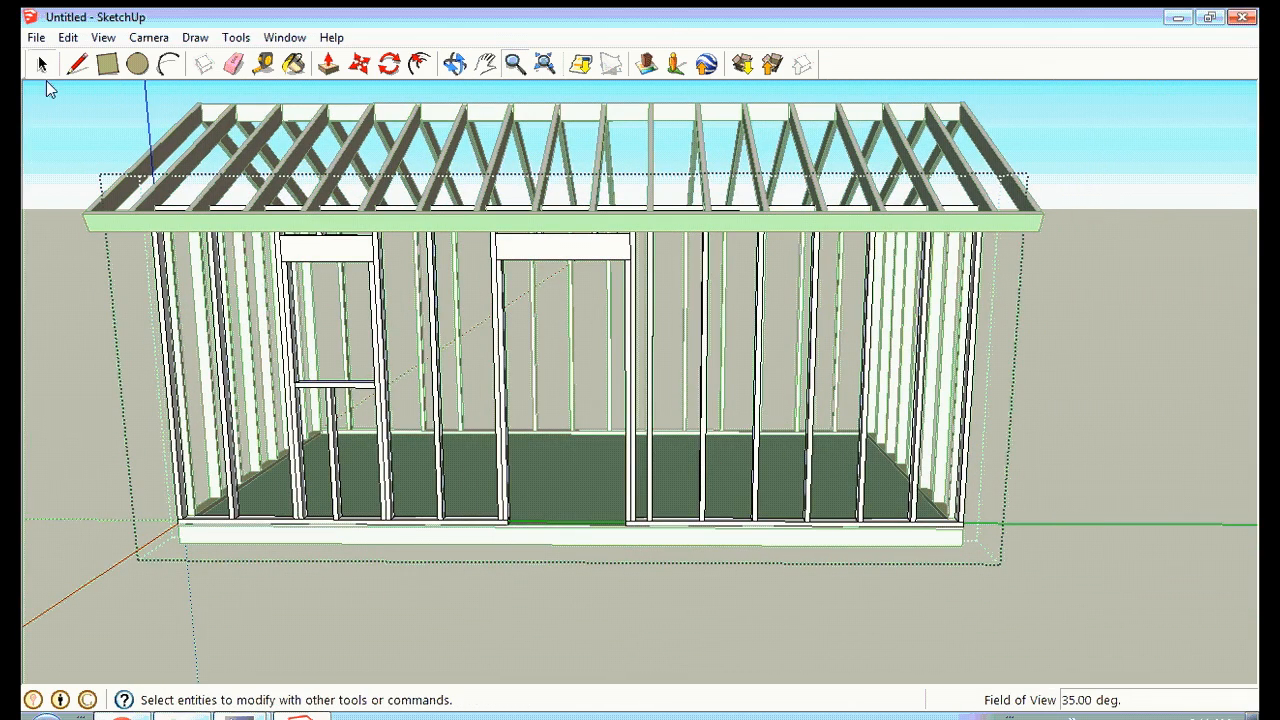
{"action": "left_click", "coordinate": [48, 111]}
Add a center-justified window, 2' wide and 3' high with a 4x8 header at height 80 and 2x4 sill, right of the near long wall's door.
{"action": "left_click", "coordinate": [565, 250]}
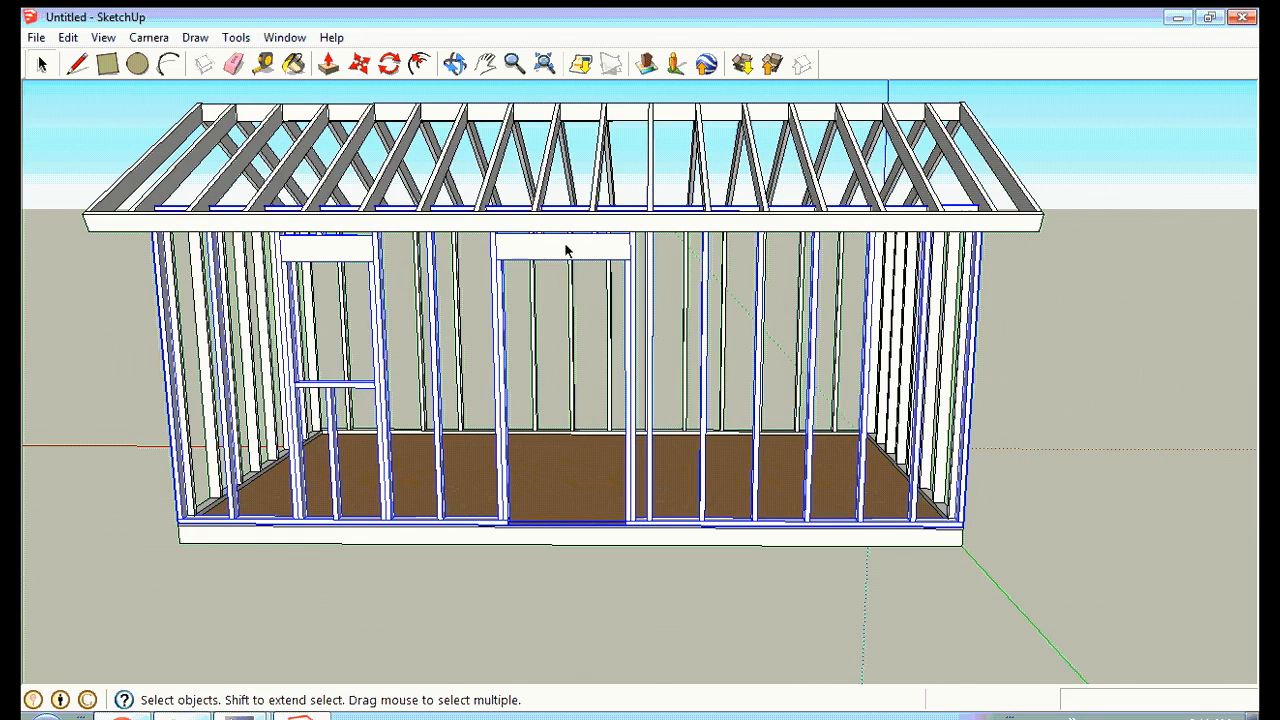
{"action": "right_click", "coordinate": [567, 248]}
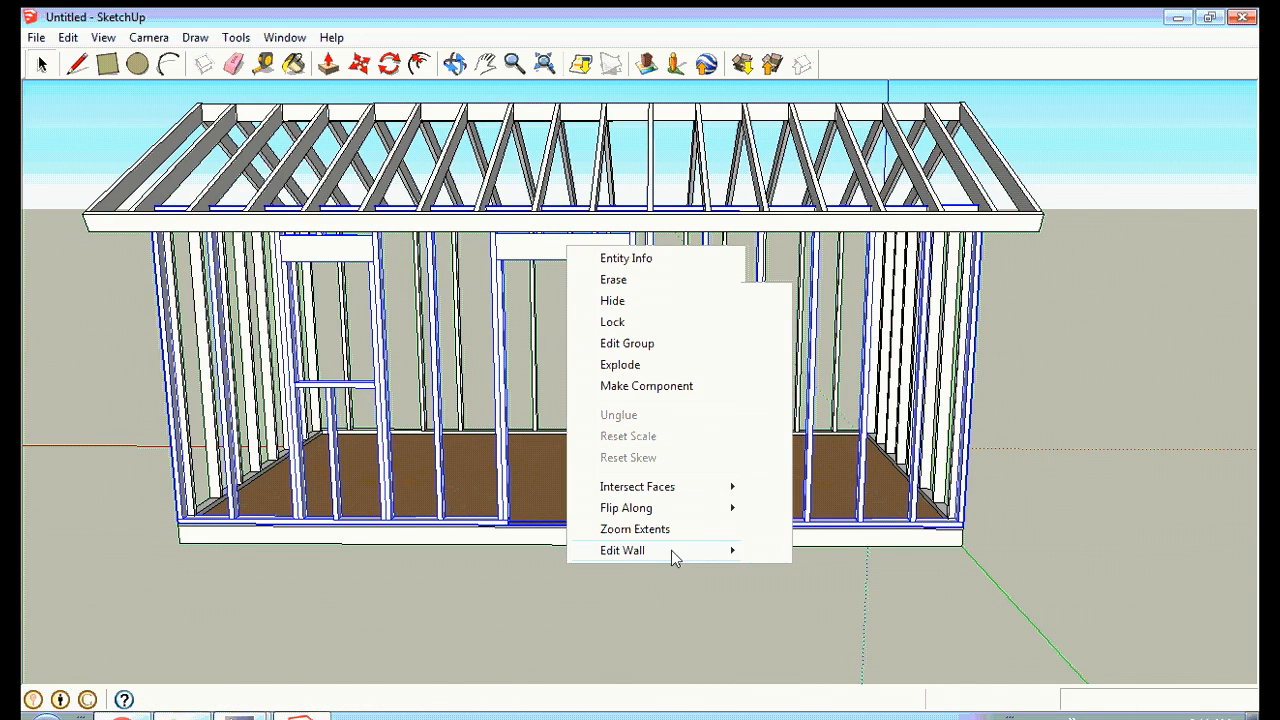
{"action": "mouse_move", "coordinate": [676, 552]}
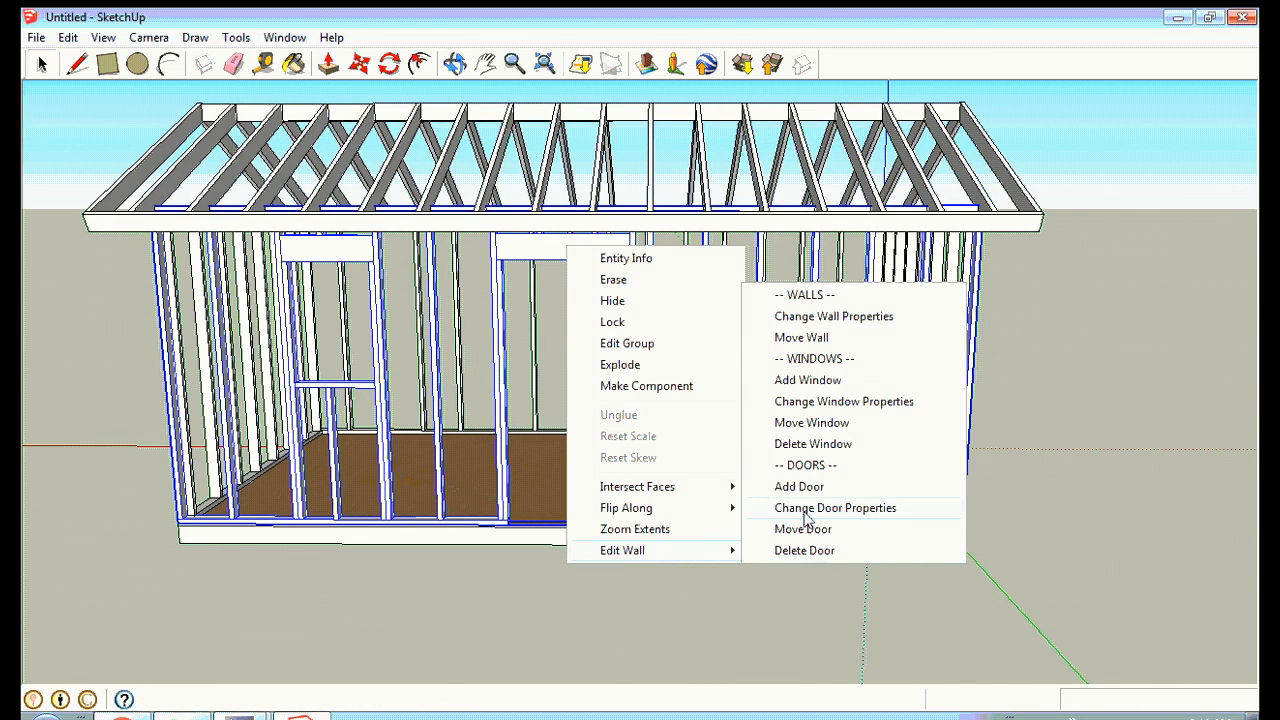
{"action": "left_click", "coordinate": [833, 382]}
{"action": "left_click", "coordinate": [666, 404]}
{"action": "left_click_drag", "start_coordinate": [666, 404], "coordinate": [642, 400]}
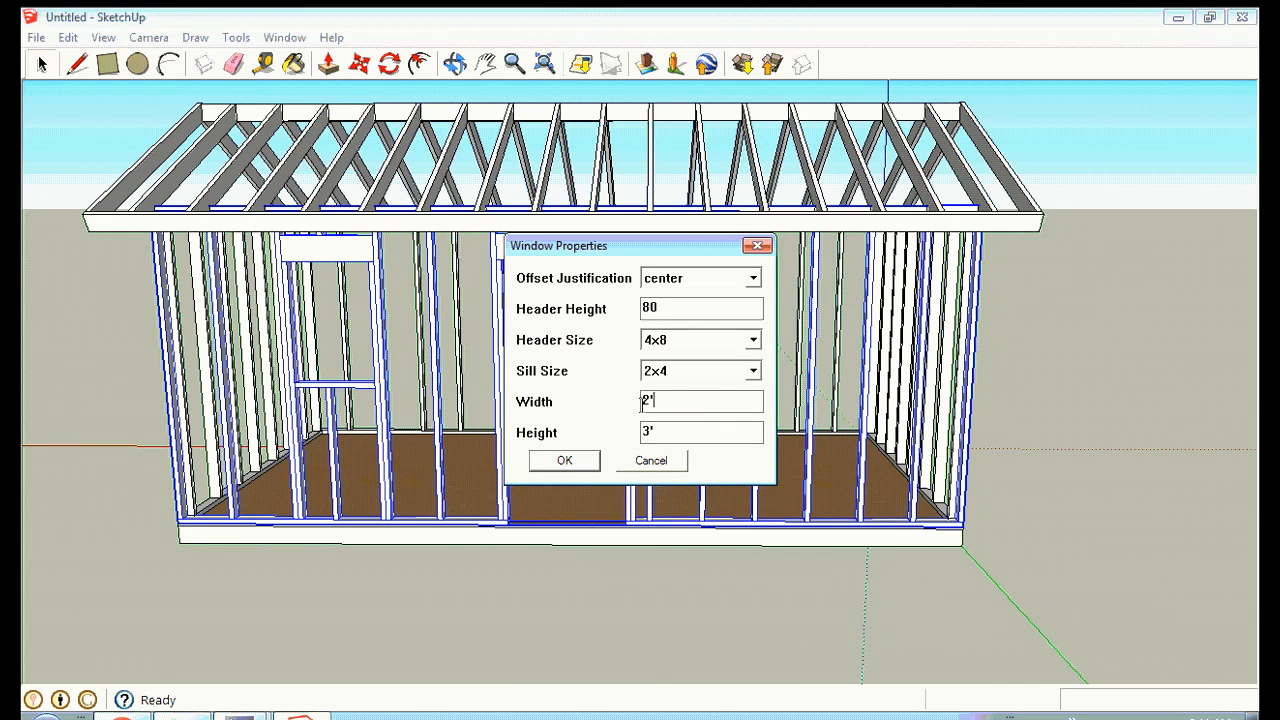
{"action": "left_click", "coordinate": [565, 461]}
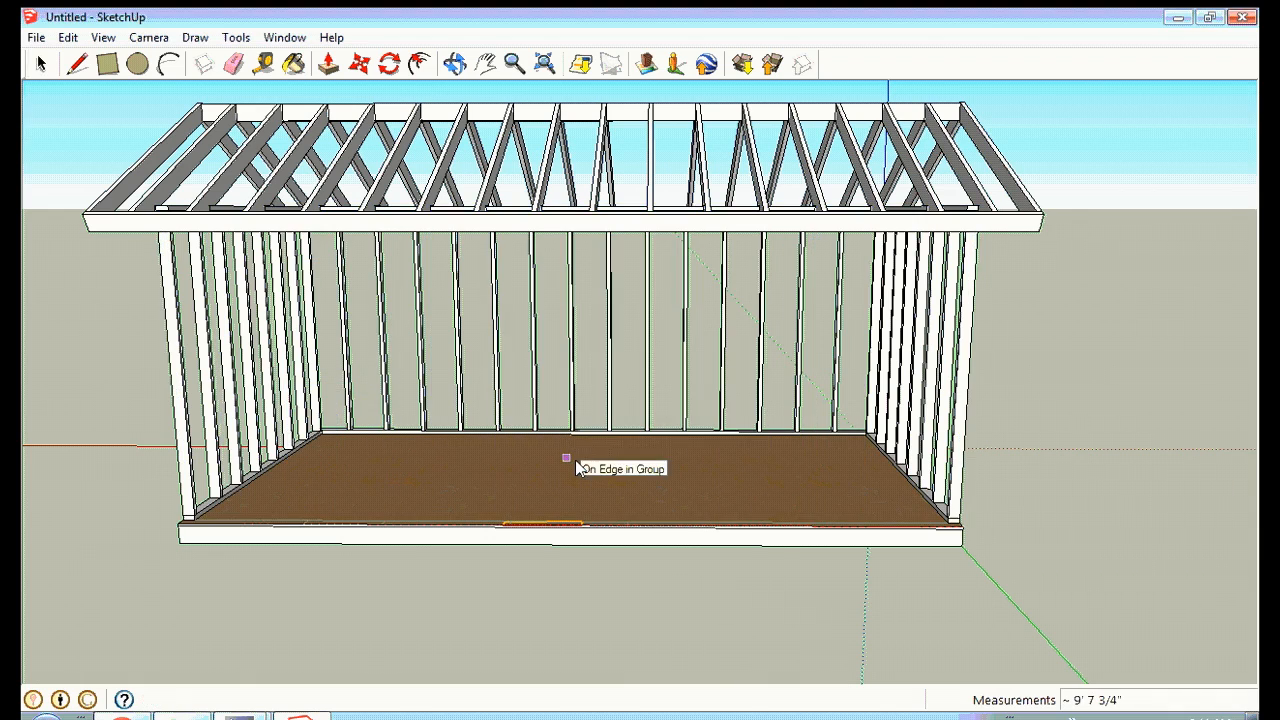
{"action": "left_click", "coordinate": [789, 538]}
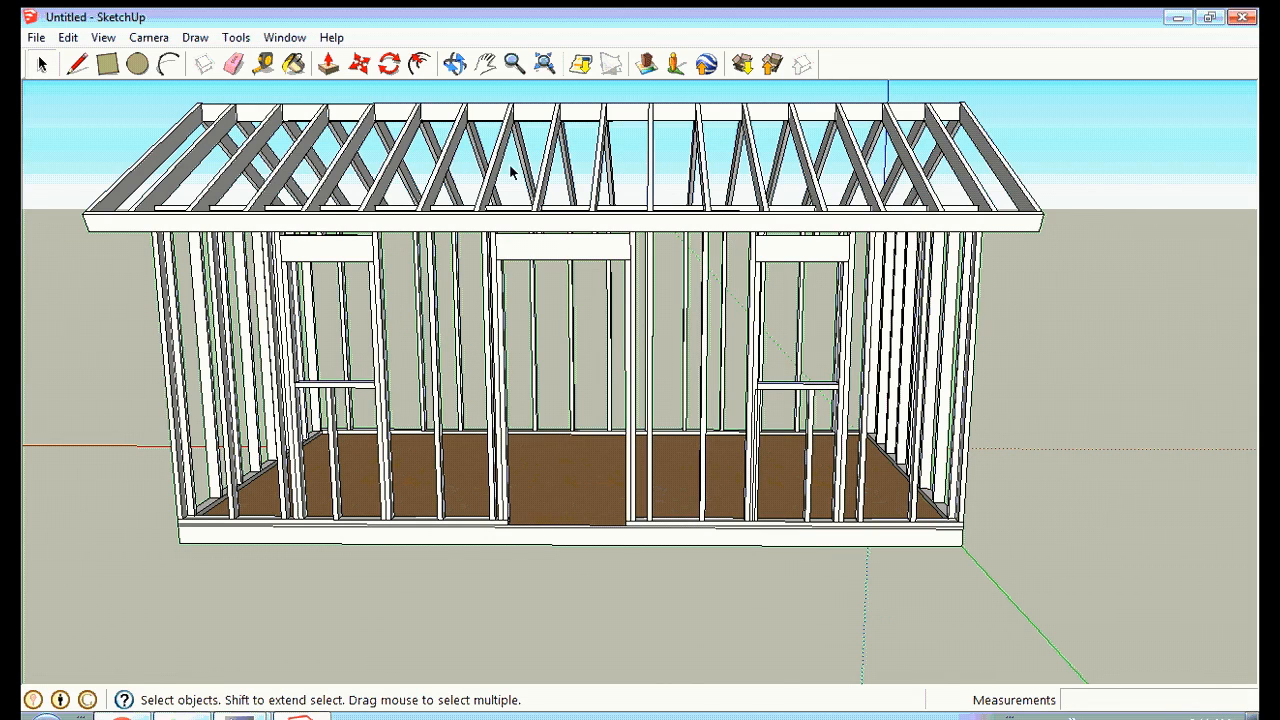
Open the near long wall's group and delete the extra studs just left of the door opening and the left window opening.
{"action": "left_click", "coordinate": [455, 64]}
{"action": "left_click_drag", "start_coordinate": [598, 207], "coordinate": [636, 297]}
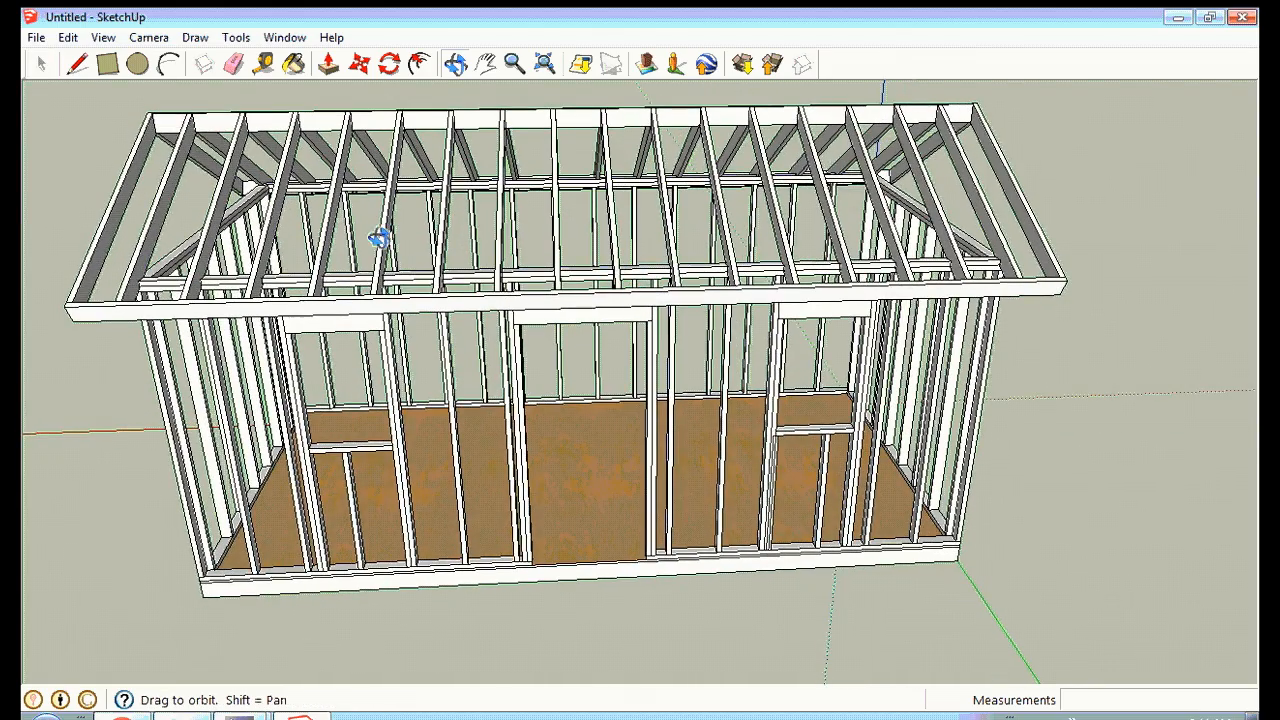
{"action": "left_click", "coordinate": [41, 64]}
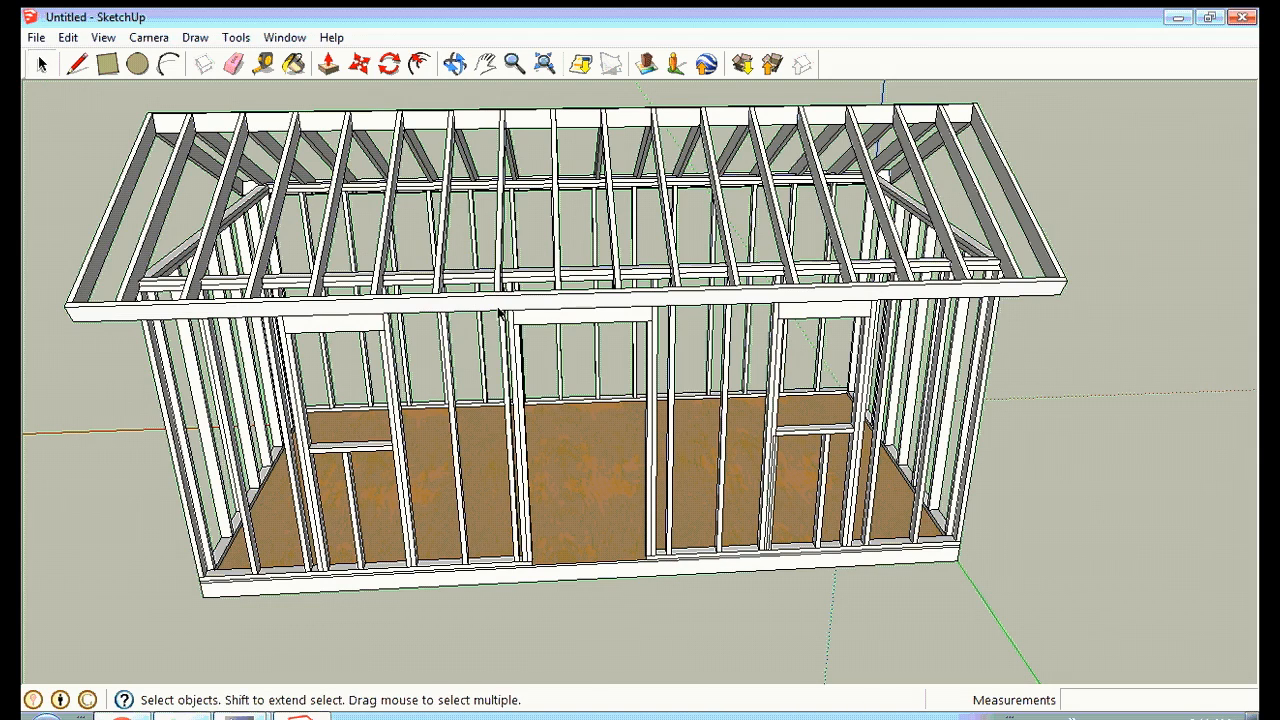
{"action": "left_click", "coordinate": [515, 340]}
{"action": "right_click", "coordinate": [515, 340]}
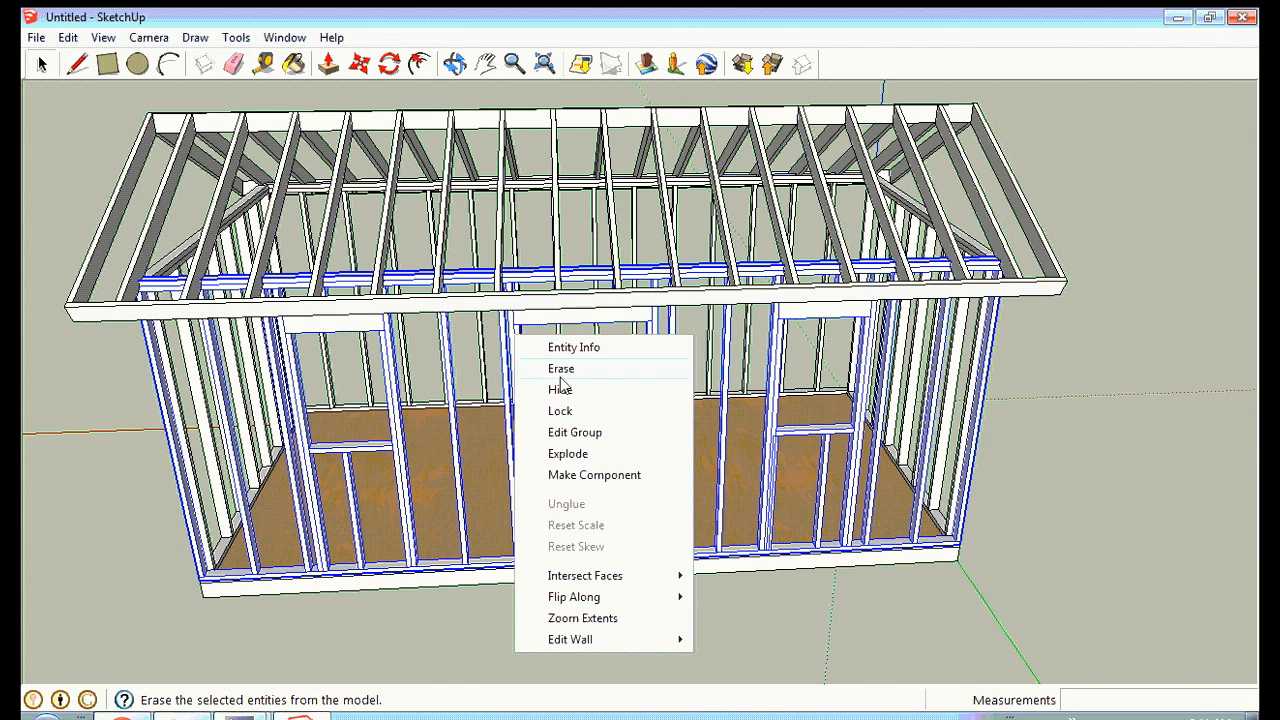
{"action": "left_click", "coordinate": [575, 433]}
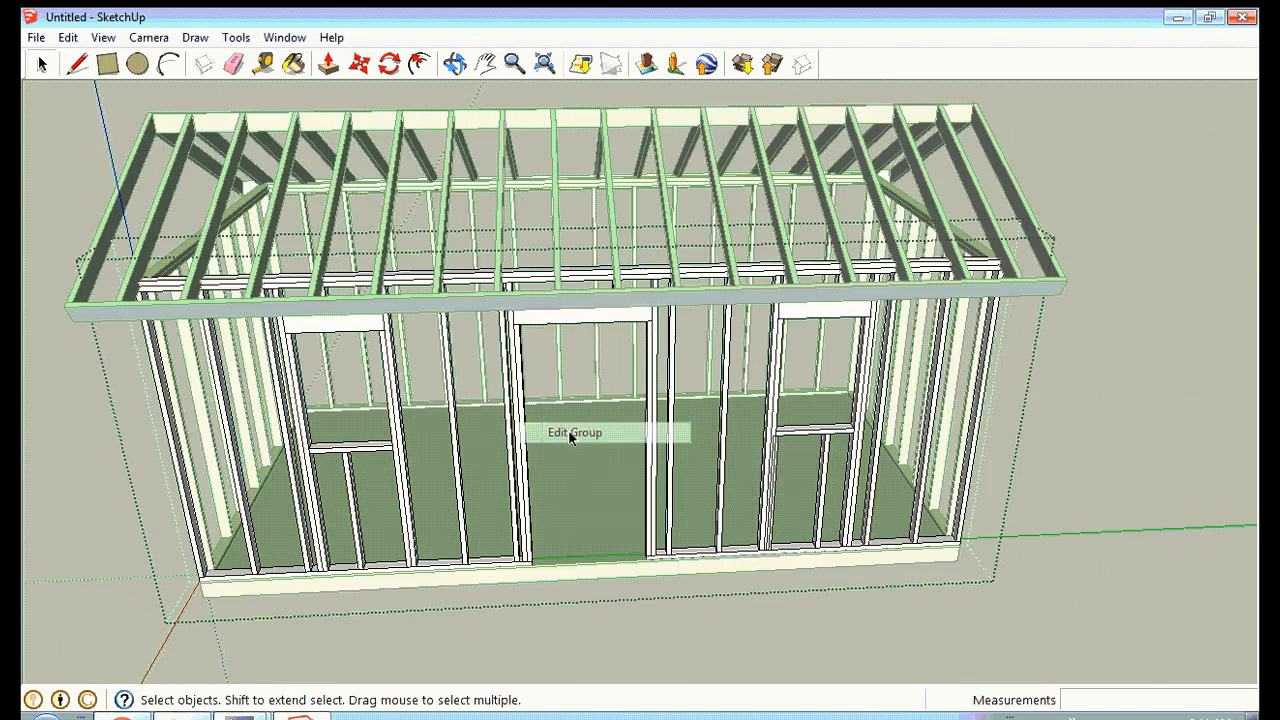
{"action": "left_click", "coordinate": [508, 416]}
{"action": "key", "text": "Delete"}
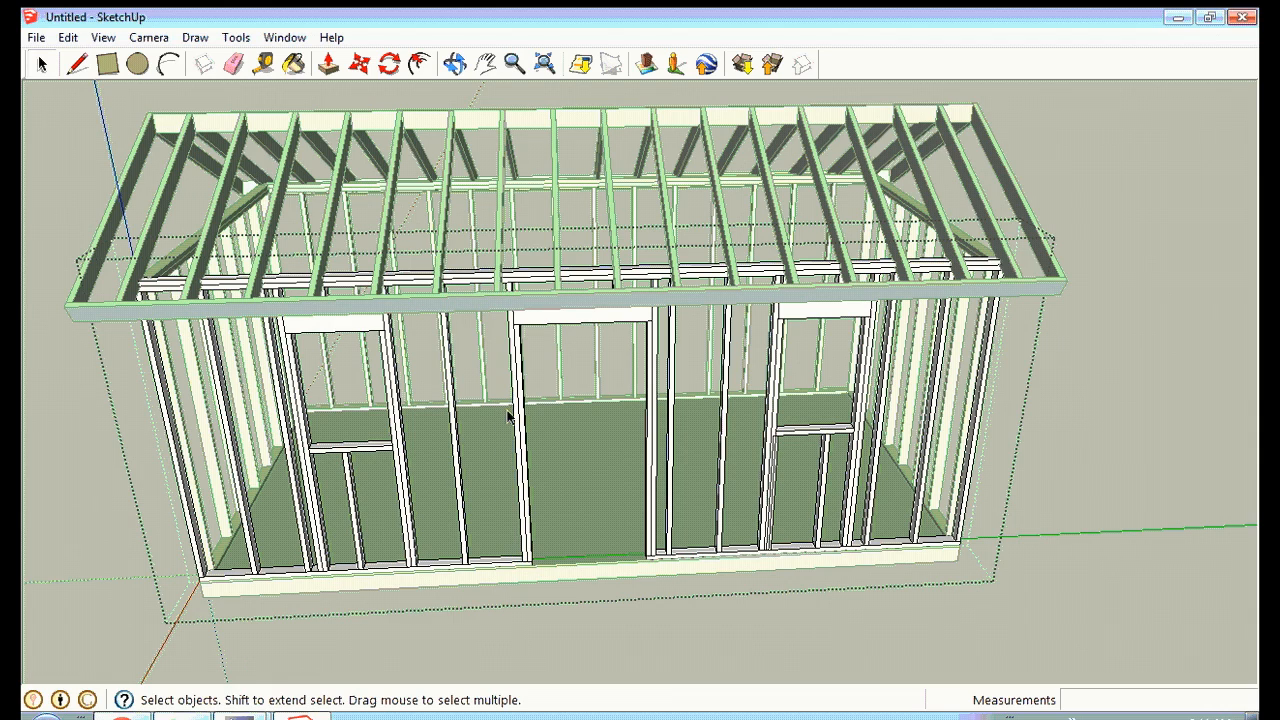
{"action": "left_click", "coordinate": [290, 451]}
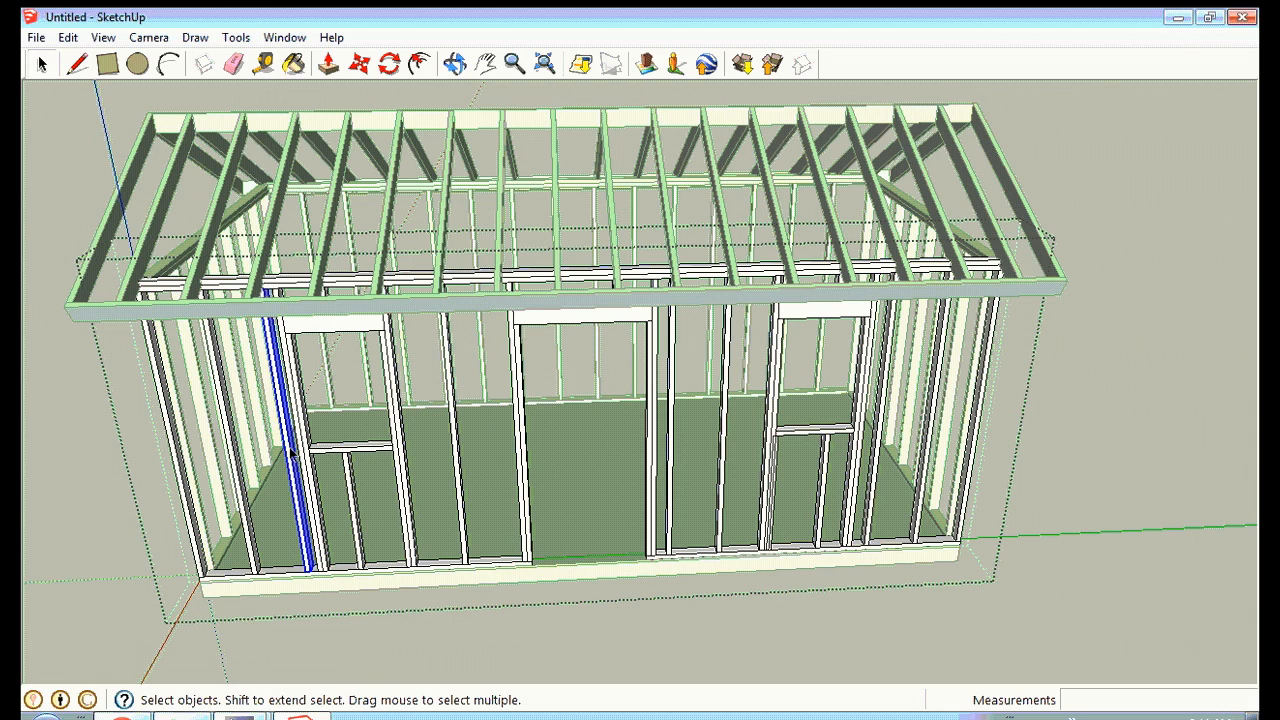
{"action": "key", "text": "Delete"}
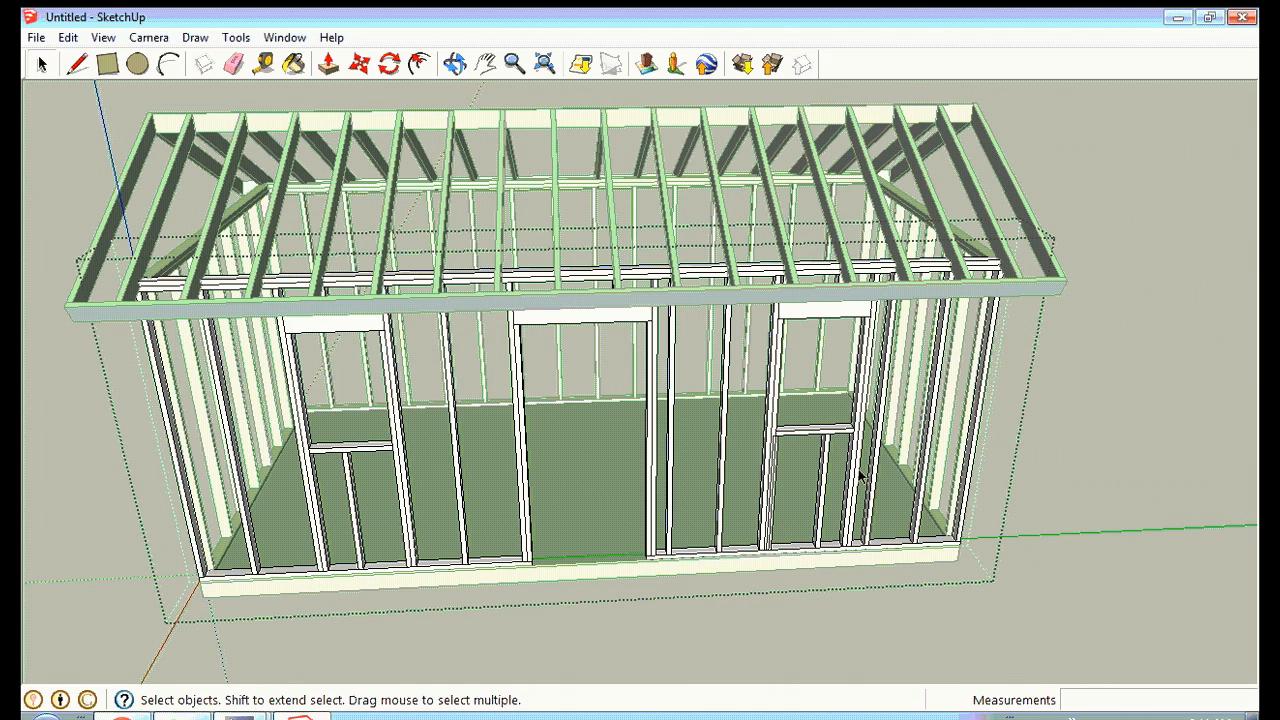
Check the long wall's three framed openings from the front and finish editing its group.
{"action": "left_click", "coordinate": [455, 63]}
{"action": "left_click_drag", "start_coordinate": [729, 257], "coordinate": [531, 254]}
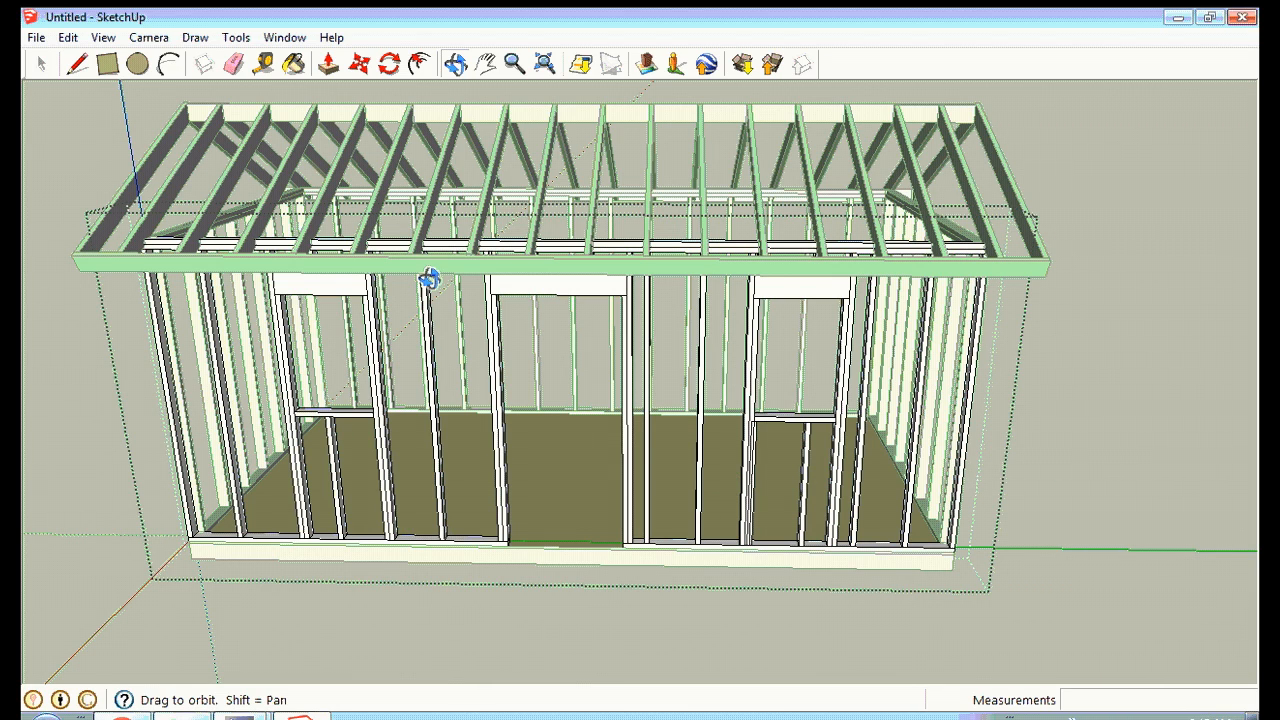
{"action": "left_click", "coordinate": [41, 64]}
{"action": "left_click", "coordinate": [48, 132]}
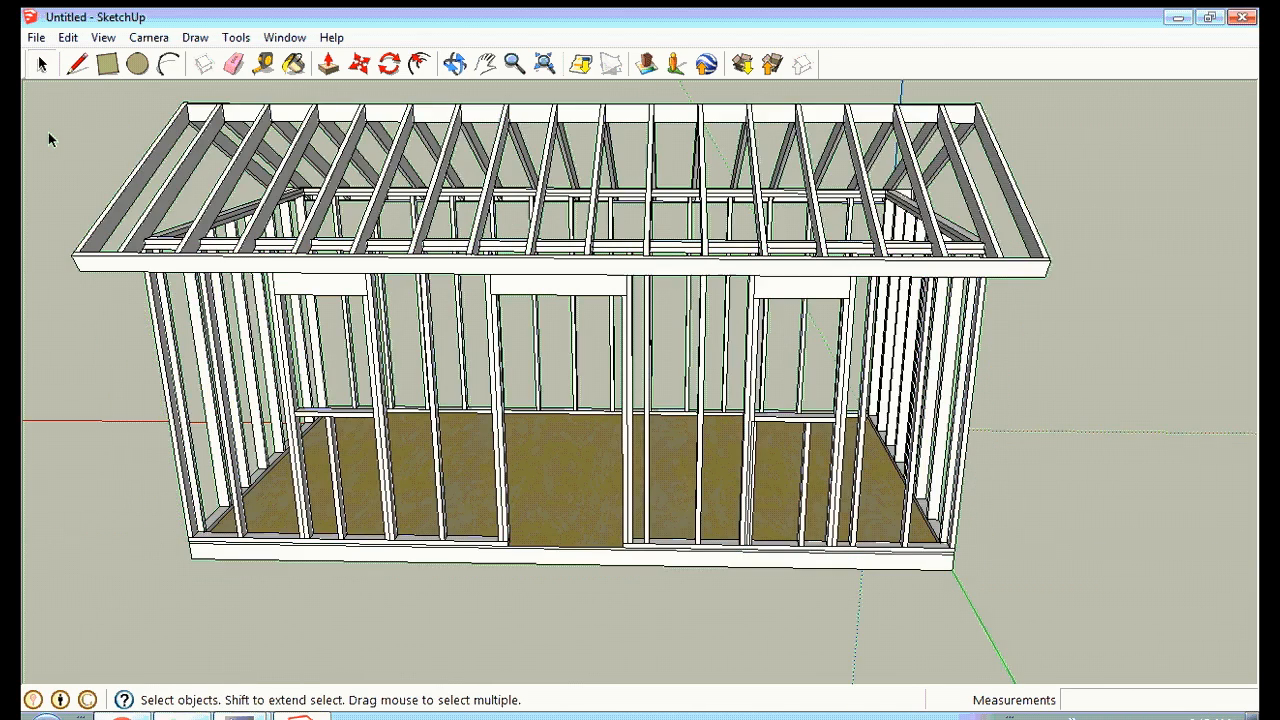
Try to add a center-justified window with width 2 and height 3' near the middle of the end wall right of the door wall.
{"action": "left_click", "coordinate": [455, 64]}
{"action": "left_click_drag", "start_coordinate": [915, 199], "coordinate": [317, 229]}
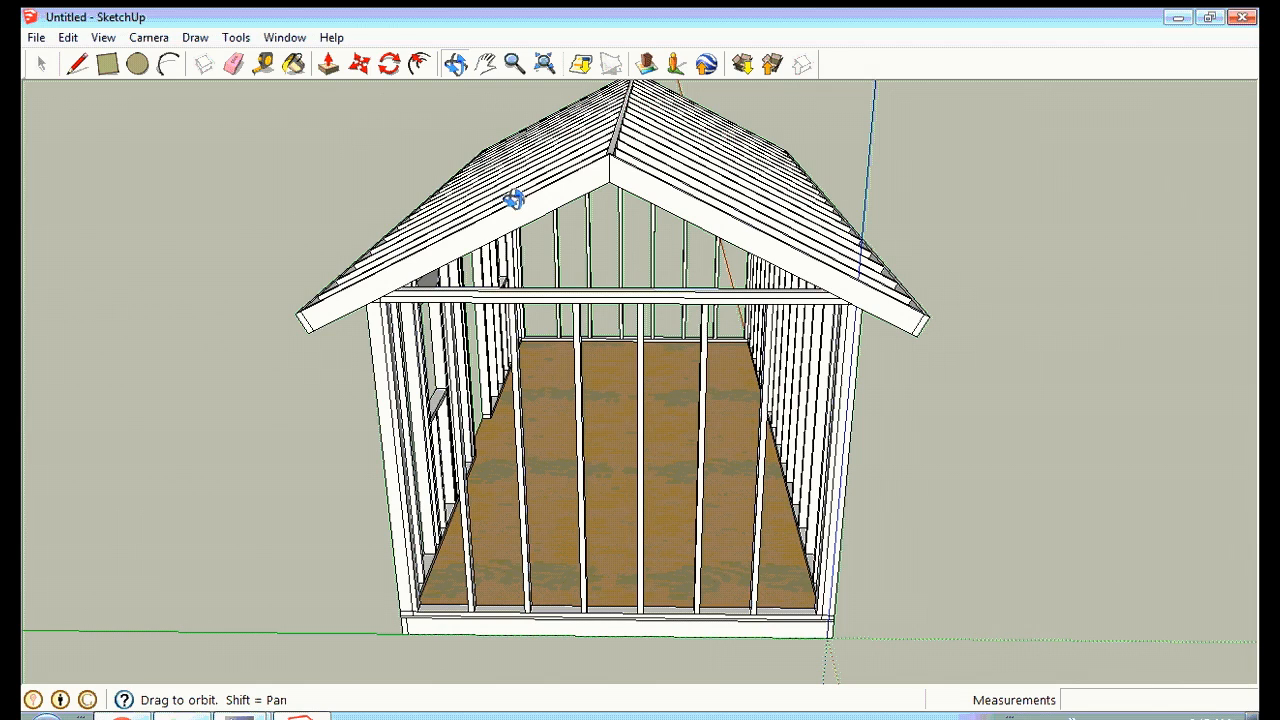
{"action": "left_click", "coordinate": [41, 64]}
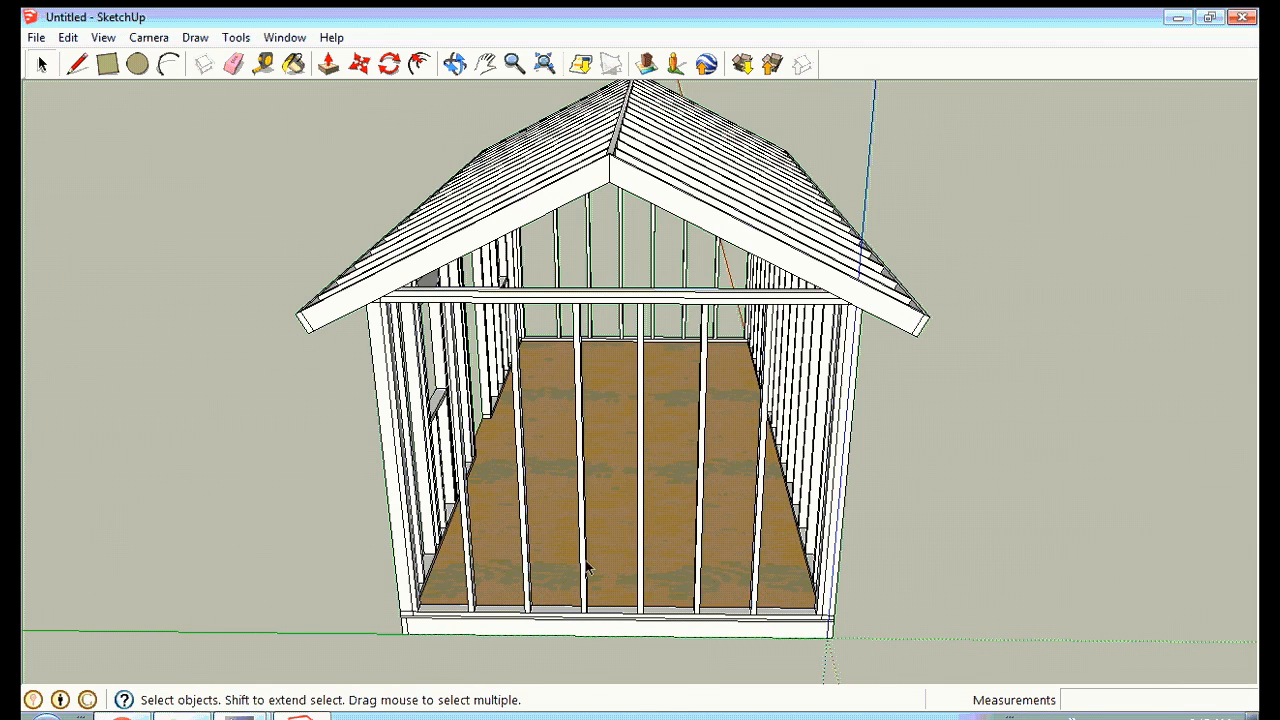
{"action": "left_click", "coordinate": [582, 571]}
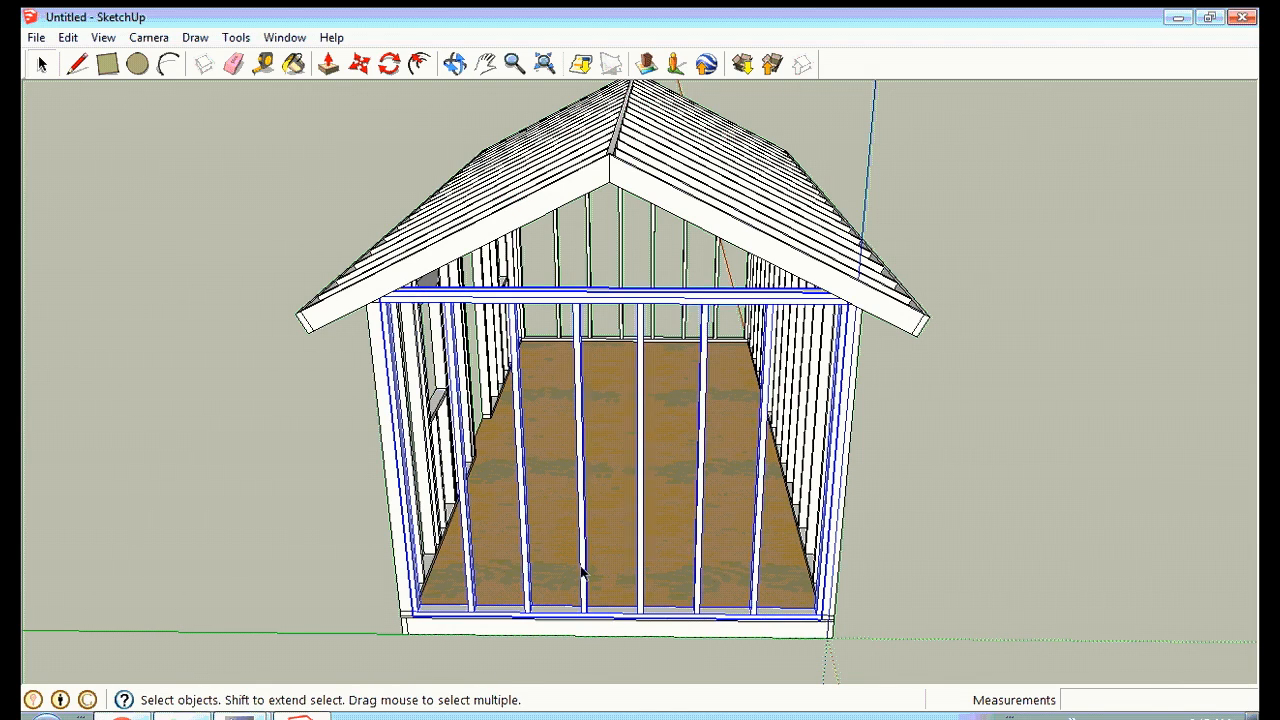
{"action": "right_click", "coordinate": [583, 570]}
{"action": "mouse_move", "coordinate": [650, 556]}
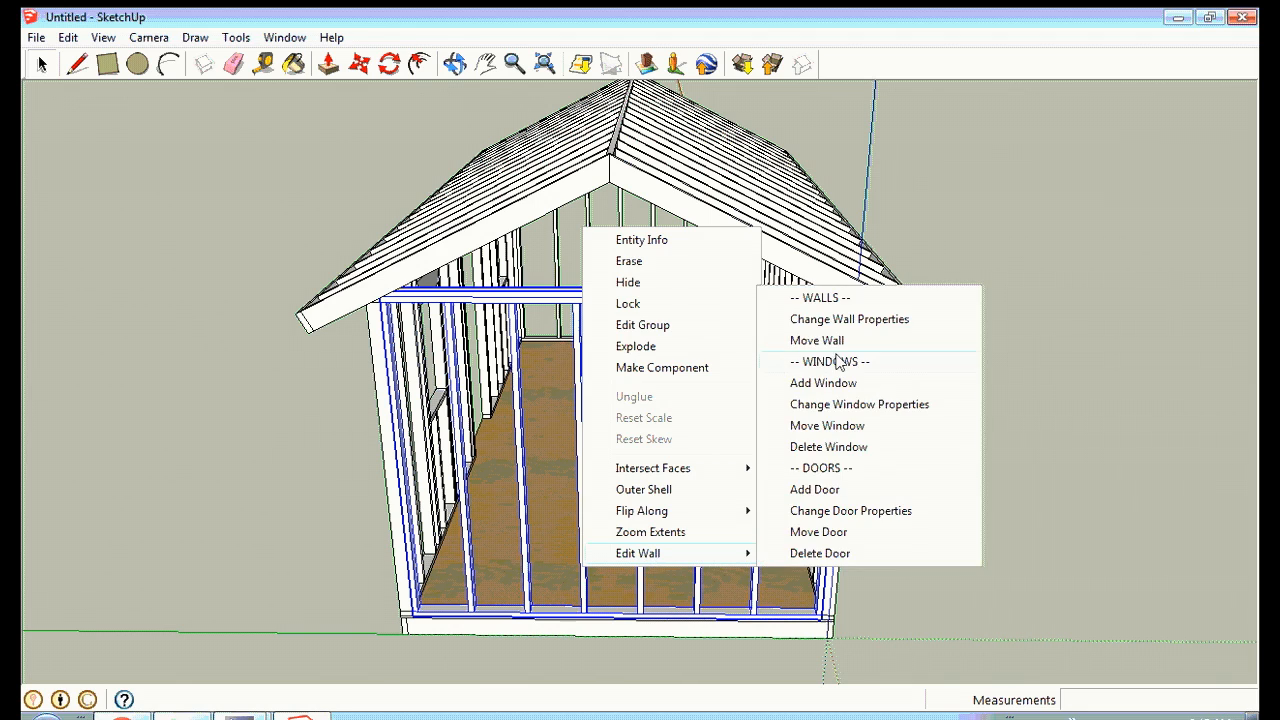
{"action": "left_click", "coordinate": [823, 383]}
{"action": "left_click", "coordinate": [680, 400]}
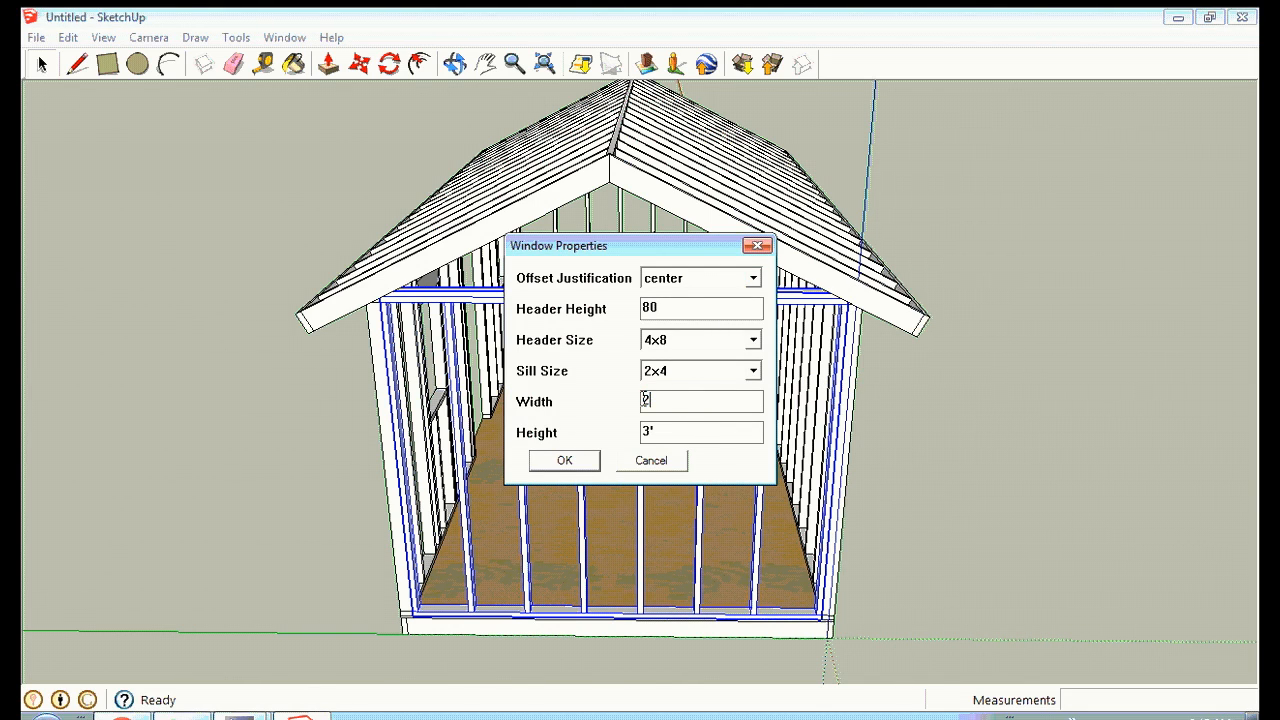
{"action": "left_click", "coordinate": [565, 460]}
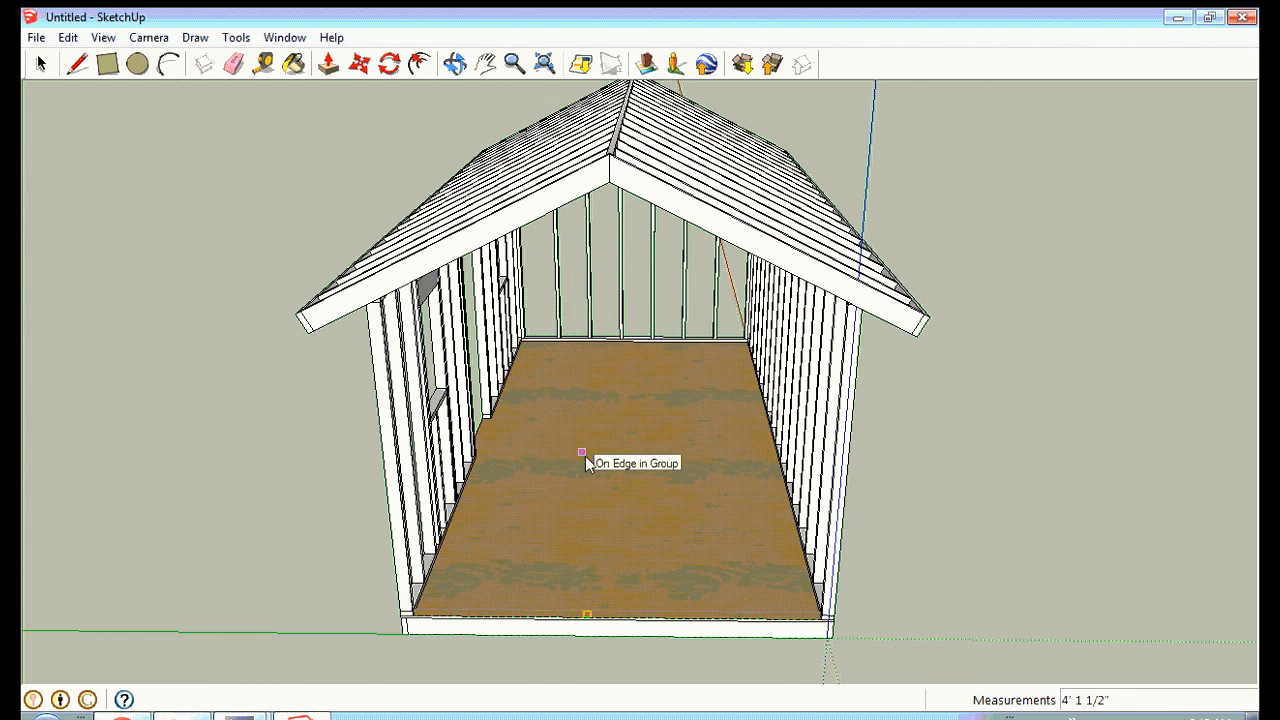
{"action": "left_click", "coordinate": [609, 623]}
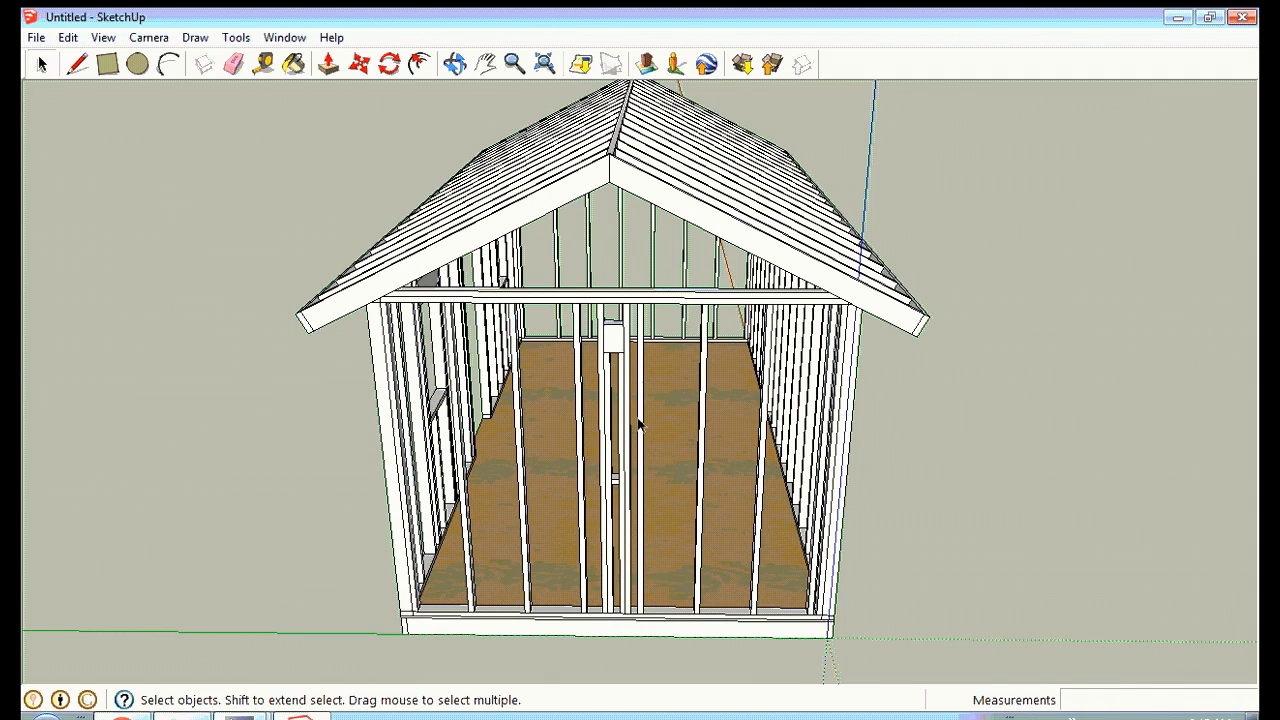
Undo the end wall's window and unhide all hidden geometry.
{"action": "left_click", "coordinate": [68, 38]}
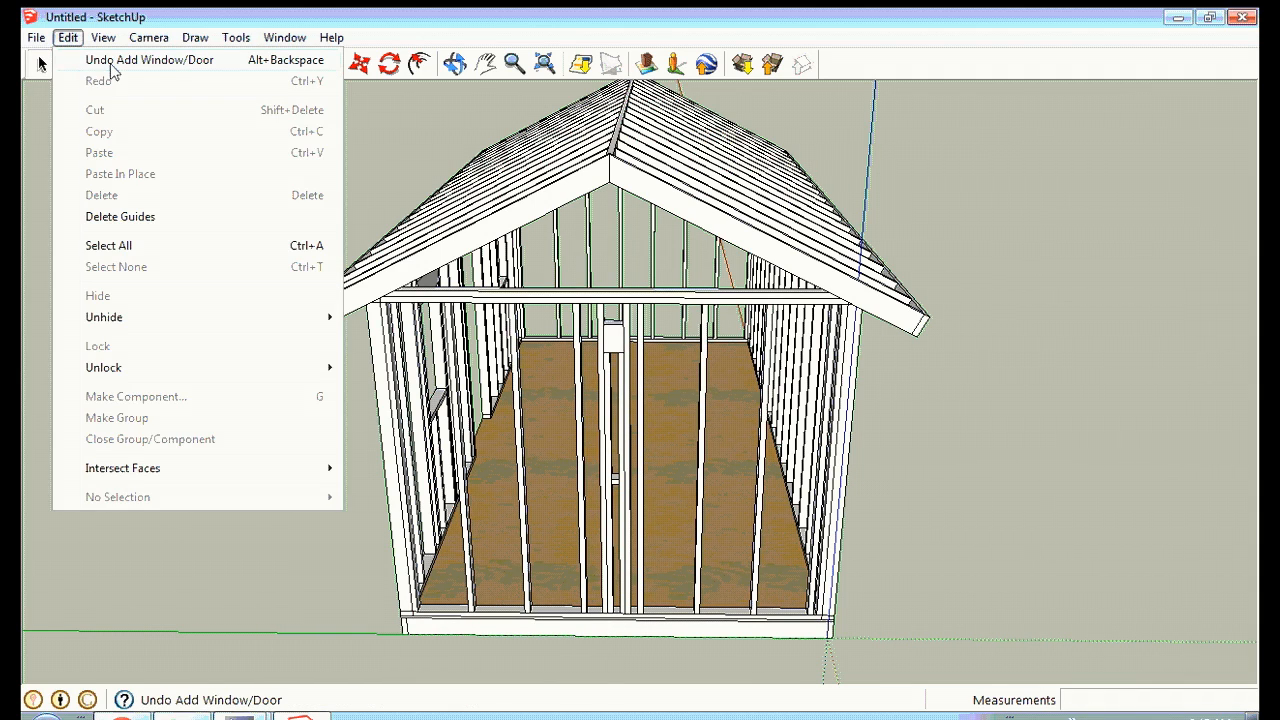
{"action": "left_click", "coordinate": [111, 61]}
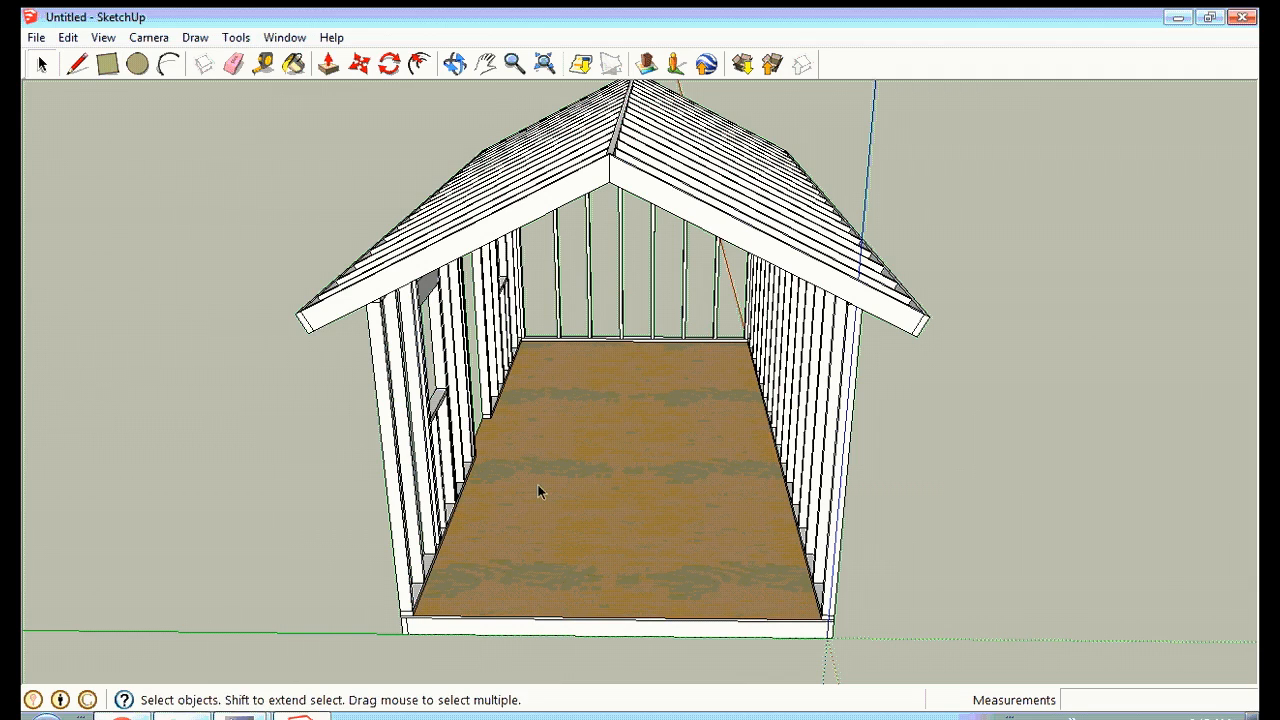
{"action": "left_click", "coordinate": [68, 38]}
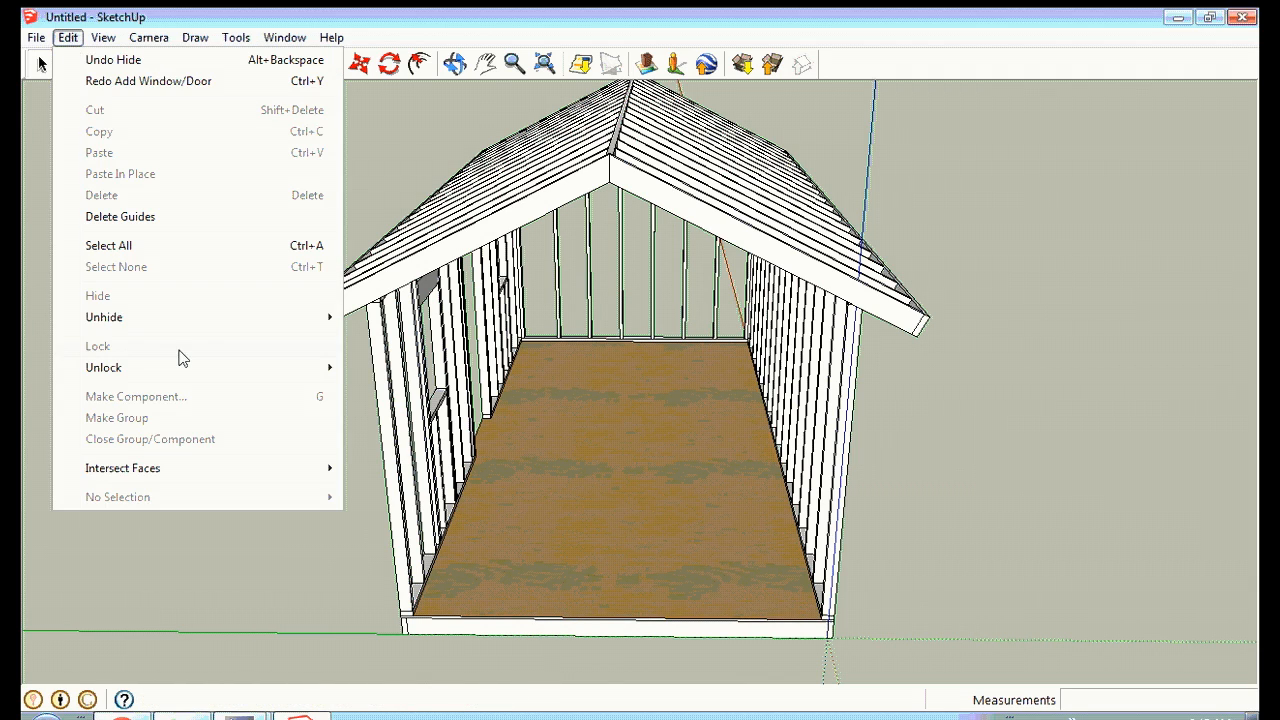
{"action": "mouse_move", "coordinate": [177, 316]}
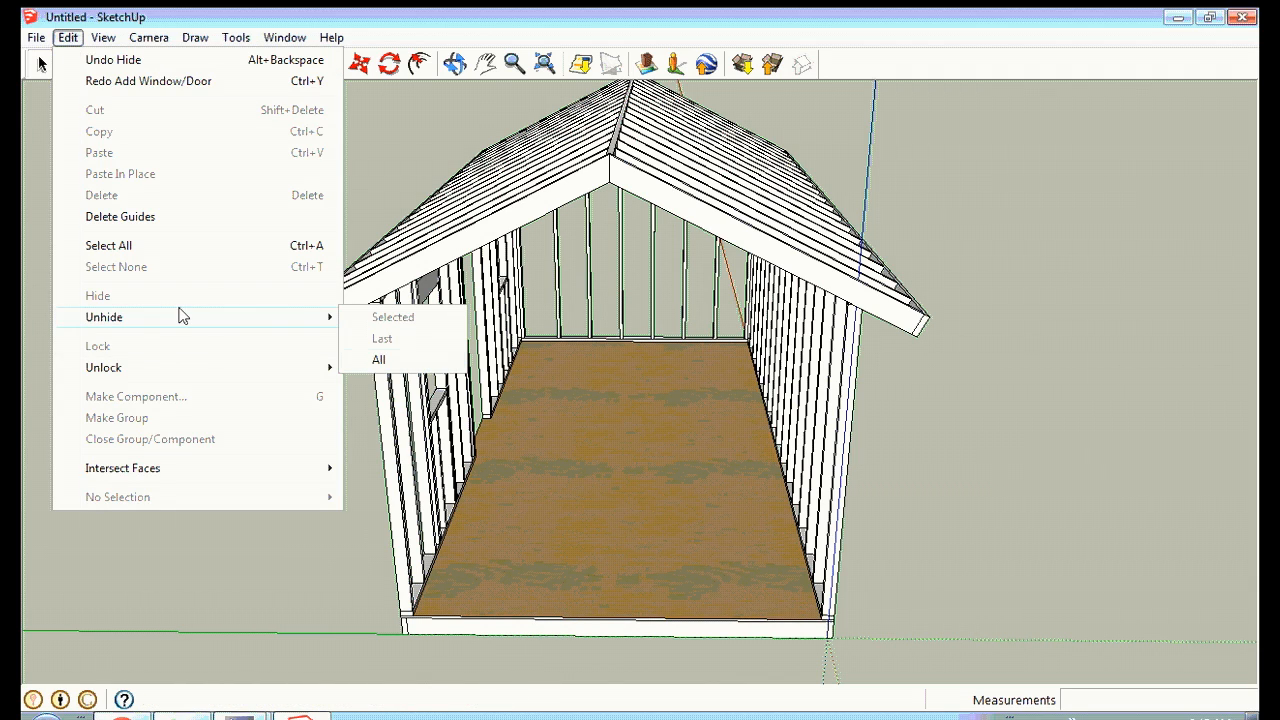
{"action": "left_click", "coordinate": [379, 360]}
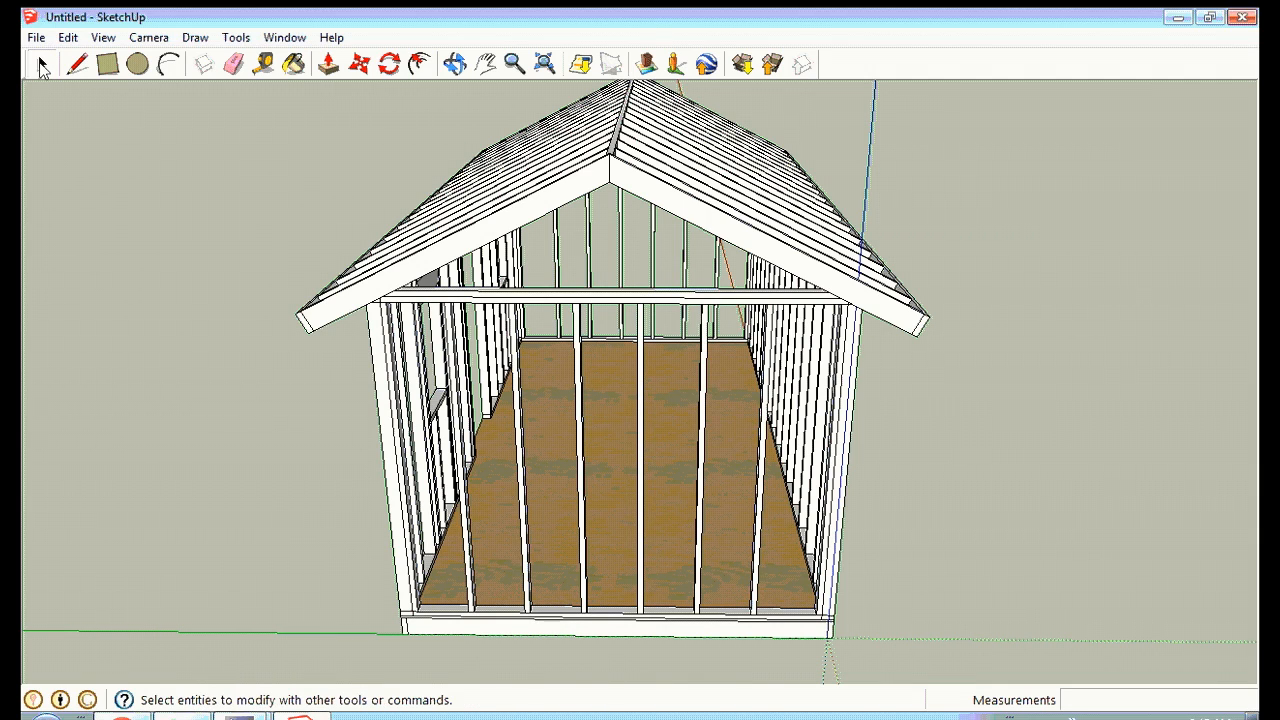
Add a center-justified window, 2' wide and 3' high with a 4x8 header at height 80 and 2x4 sill, at the end wall's middle.
{"action": "left_click", "coordinate": [592, 300]}
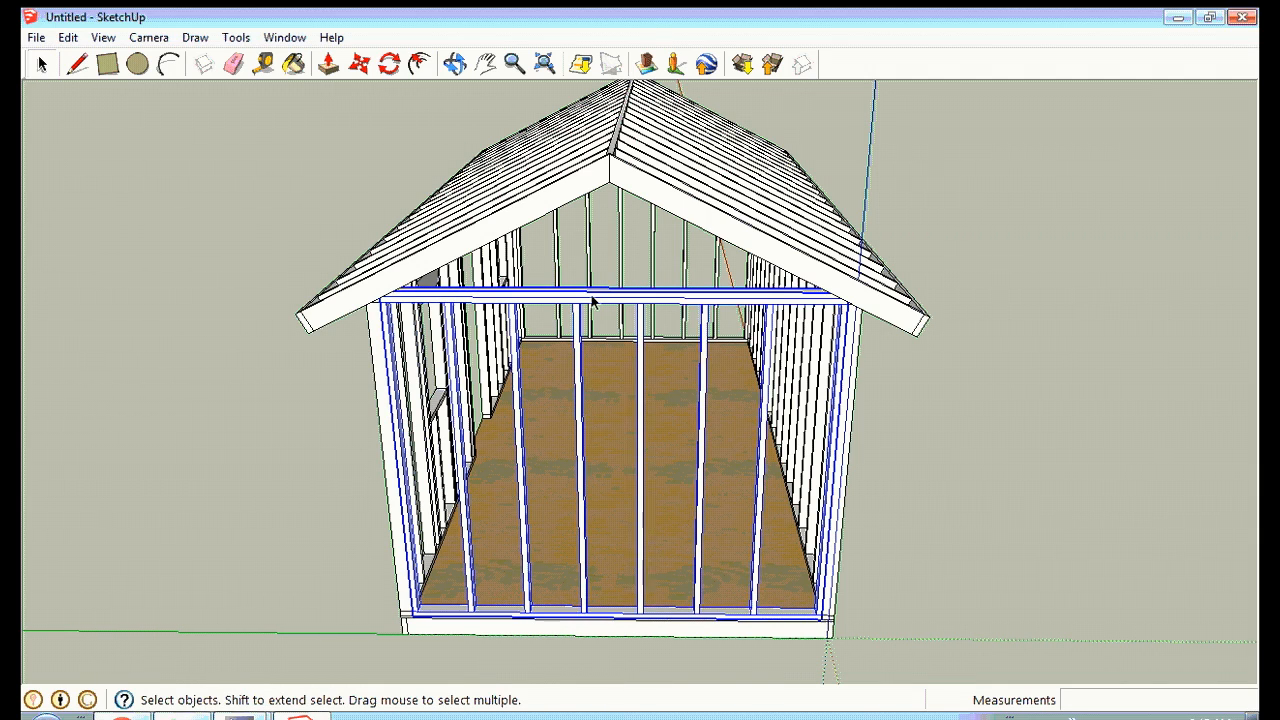
{"action": "right_click", "coordinate": [592, 300]}
{"action": "mouse_move", "coordinate": [668, 624]}
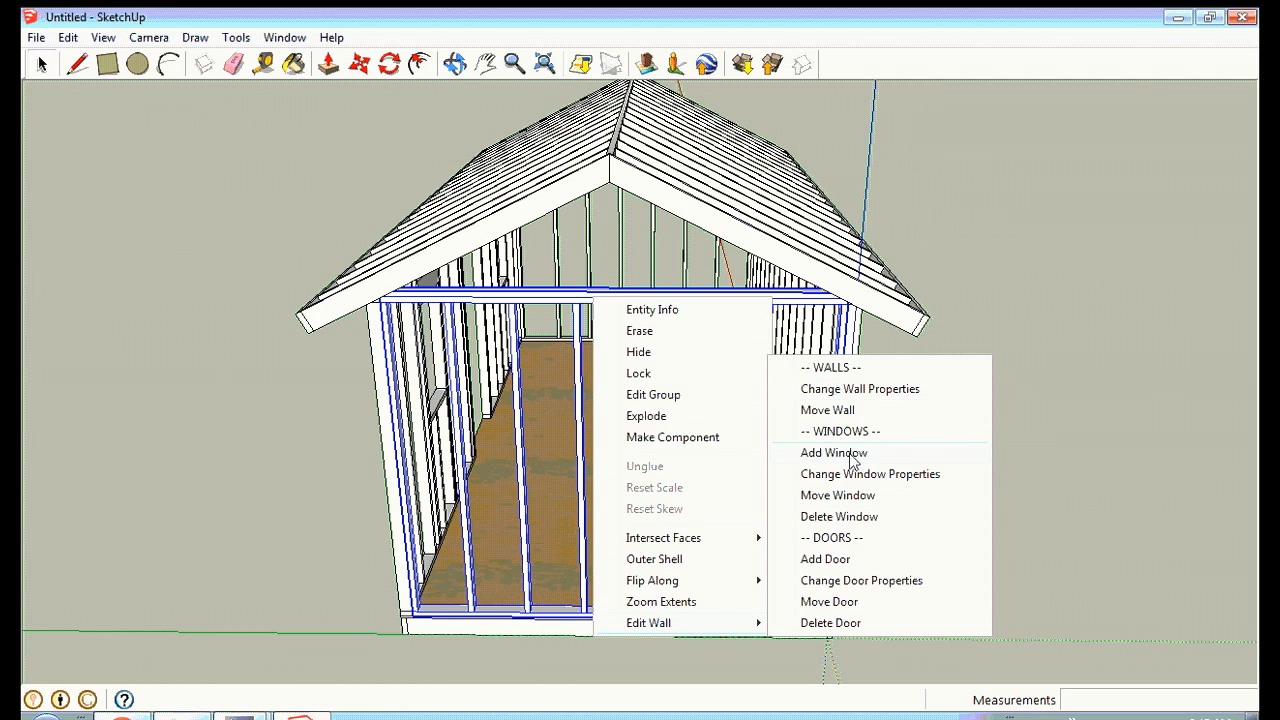
{"action": "left_click", "coordinate": [834, 453]}
{"action": "left_click_drag", "start_coordinate": [679, 398], "coordinate": [627, 398]}
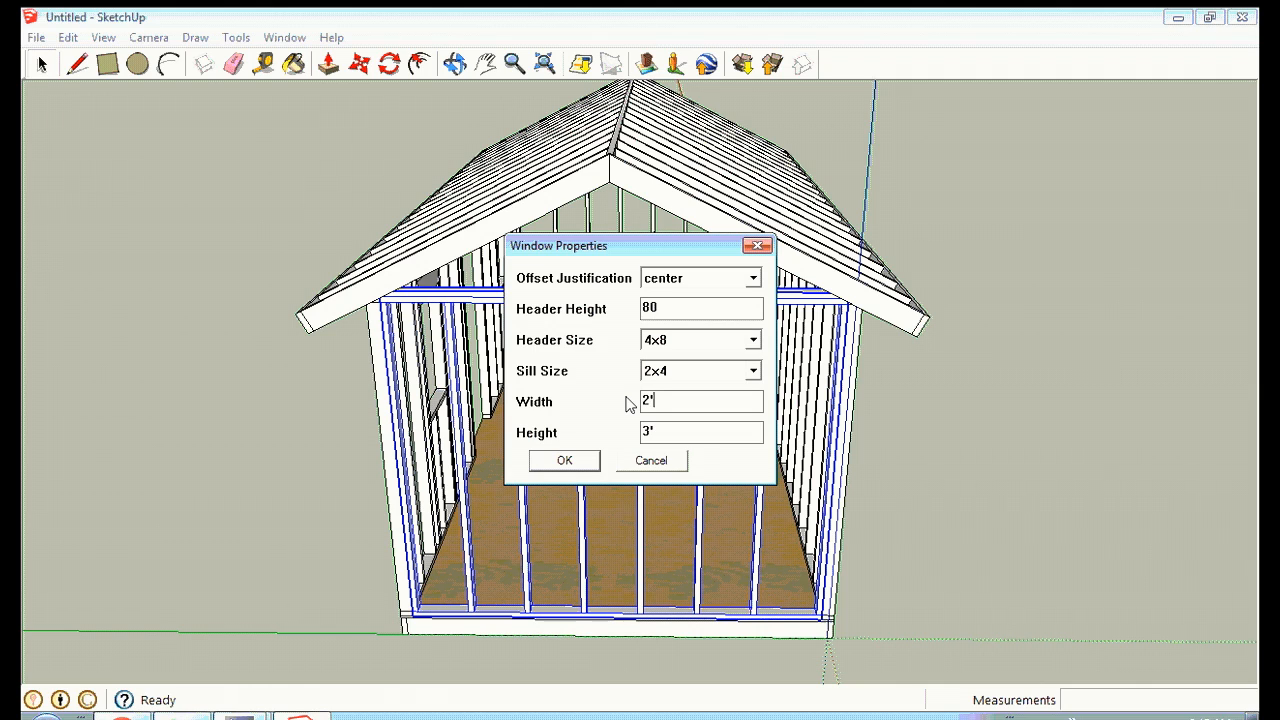
{"action": "left_click", "coordinate": [565, 461]}
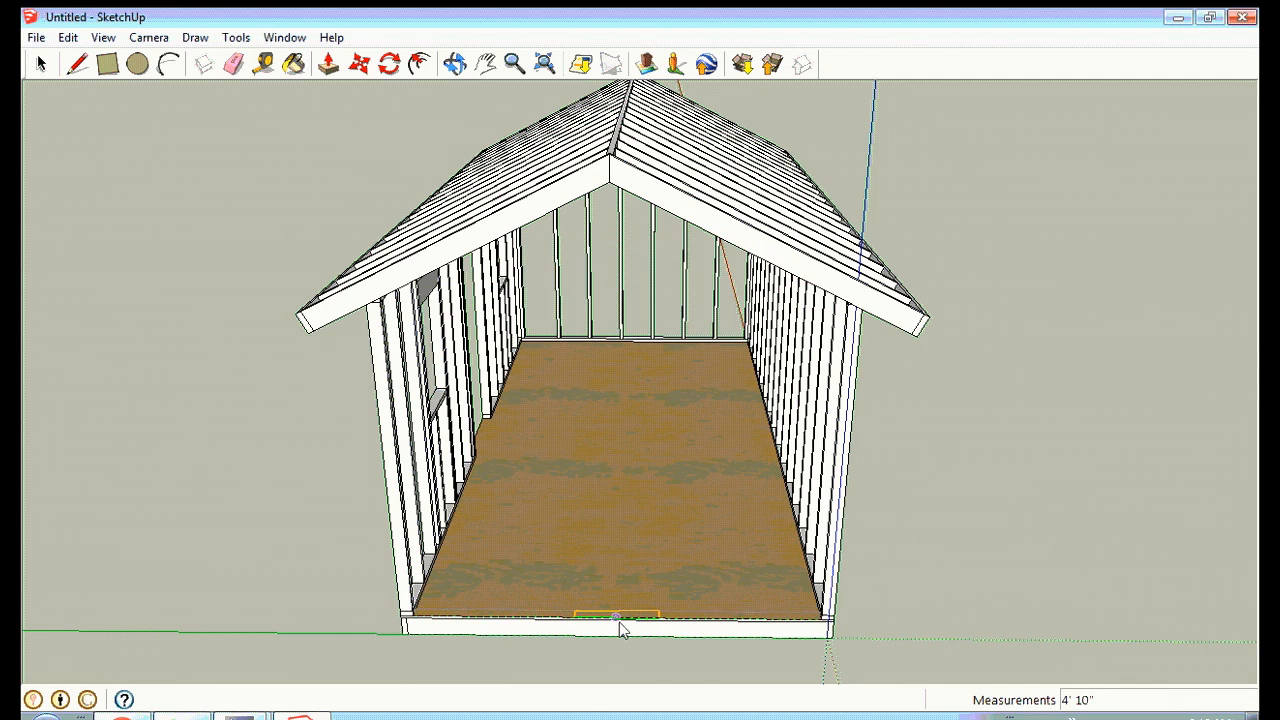
{"action": "left_click", "coordinate": [619, 622]}
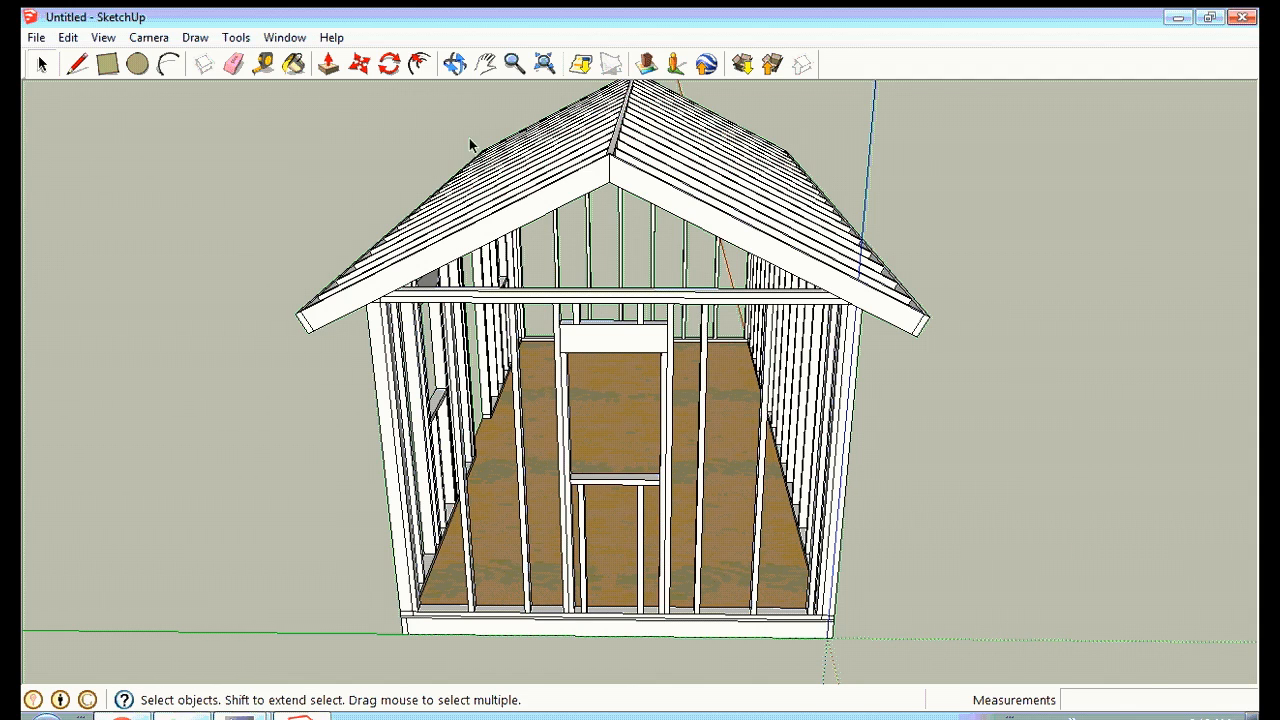
Add a matching 2' by 3' center-justified window with 4x8 header at height 80 and 2x4 sill at the midpoint of the opposite end wall.
{"action": "left_click", "coordinate": [456, 62]}
{"action": "left_click_drag", "start_coordinate": [1075, 211], "coordinate": [554, 251]}
{"action": "left_click", "coordinate": [38, 64]}
{"action": "left_click", "coordinate": [39, 63]}
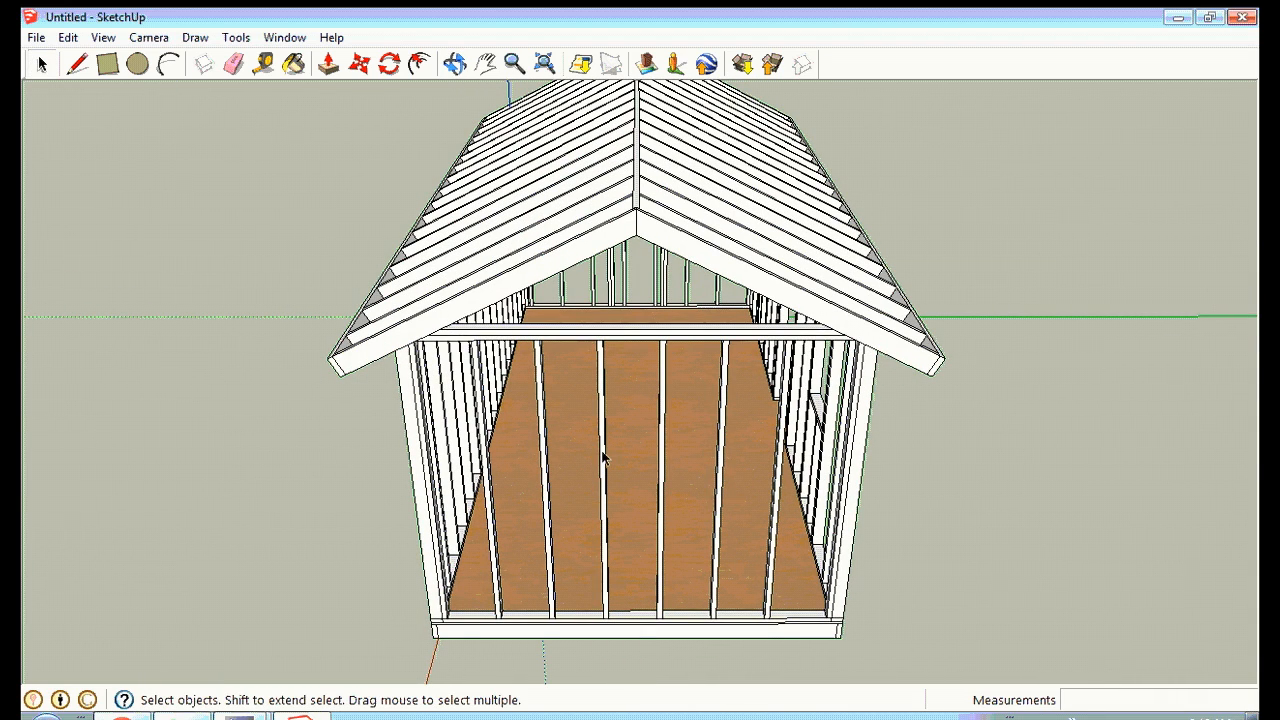
{"action": "left_click", "coordinate": [605, 612]}
{"action": "right_click", "coordinate": [605, 612]}
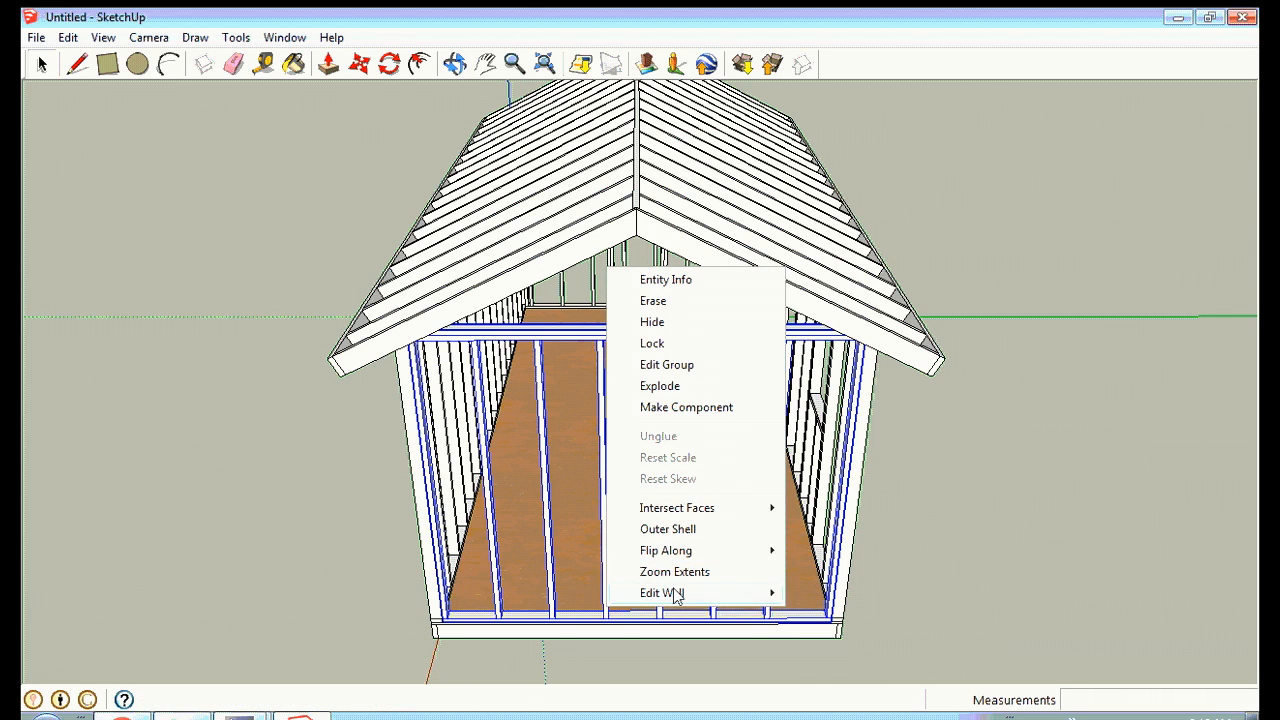
{"action": "mouse_move", "coordinate": [675, 592]}
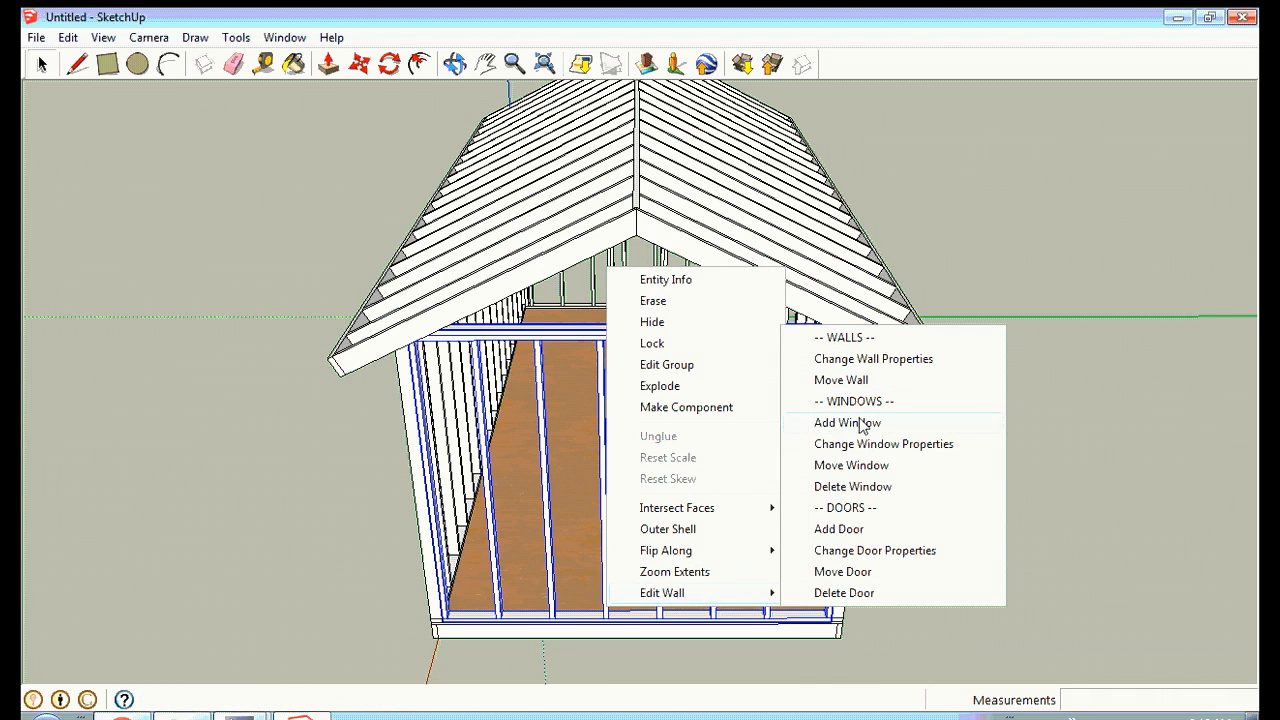
{"action": "left_click", "coordinate": [860, 423]}
{"action": "left_click_drag", "start_coordinate": [675, 407], "coordinate": [620, 397]}
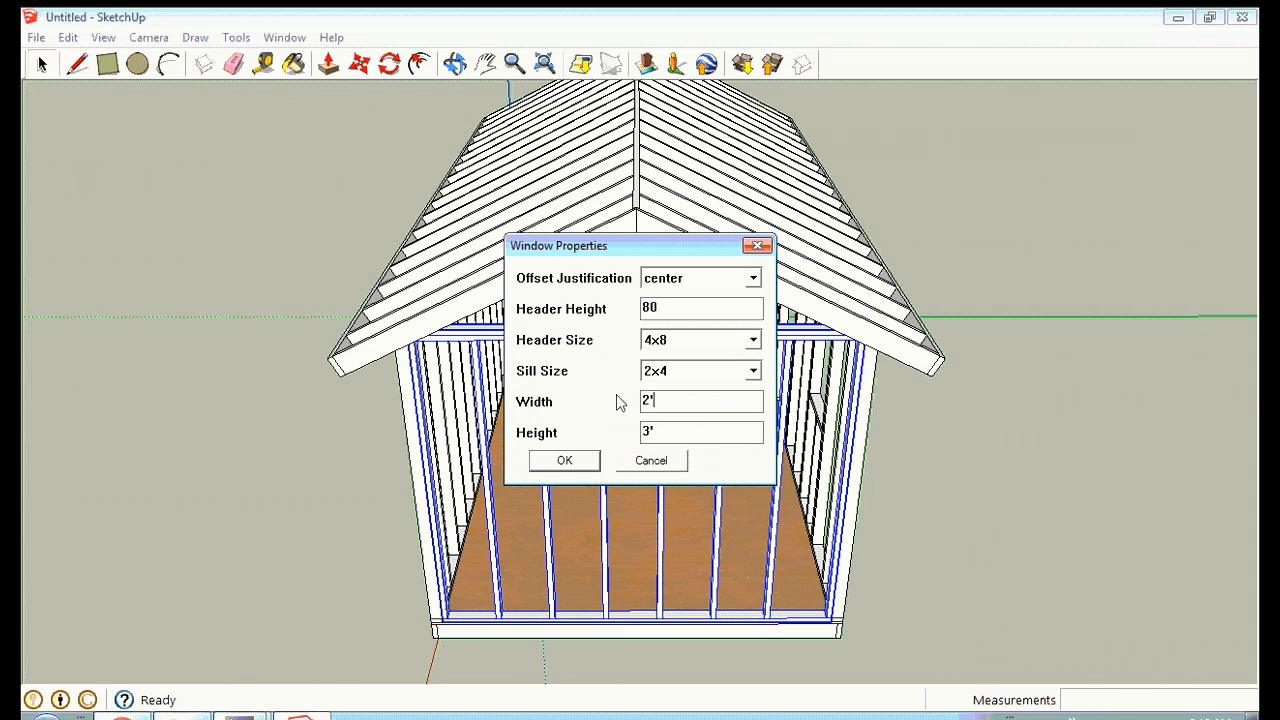
{"action": "type", "text": "2'"}
{"action": "key", "text": "Return"}
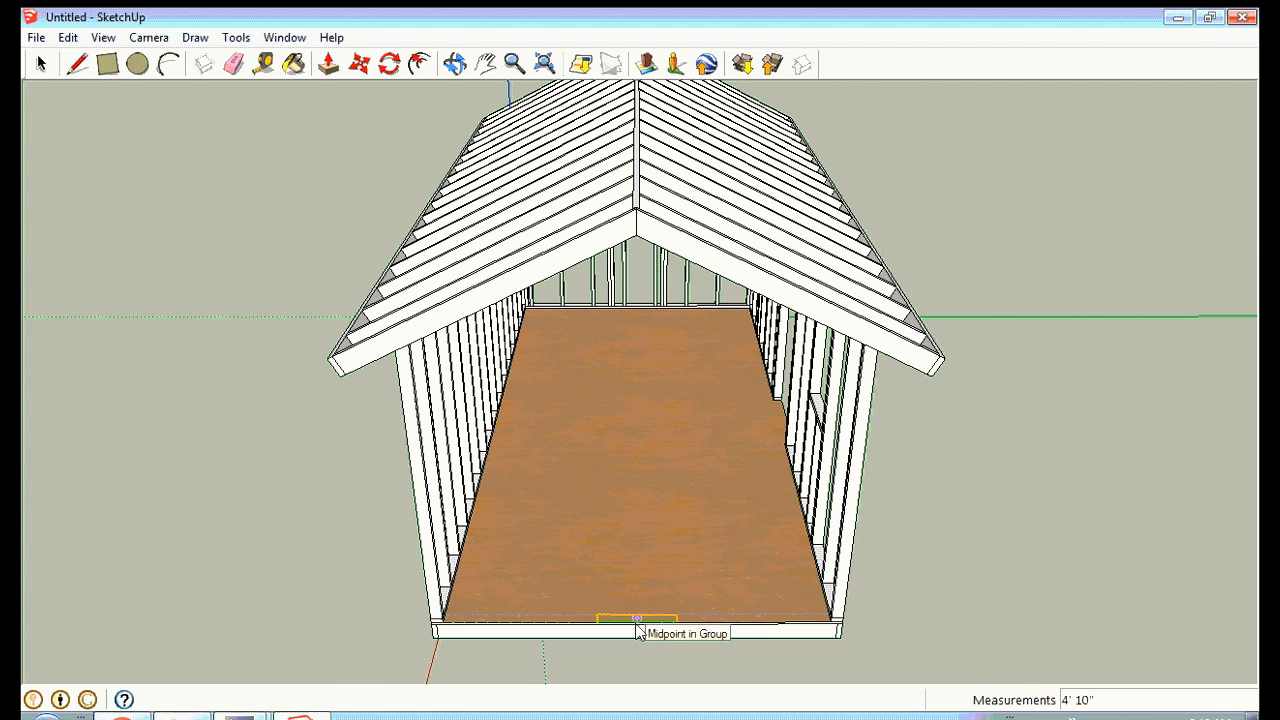
{"action": "left_click", "coordinate": [637, 628]}
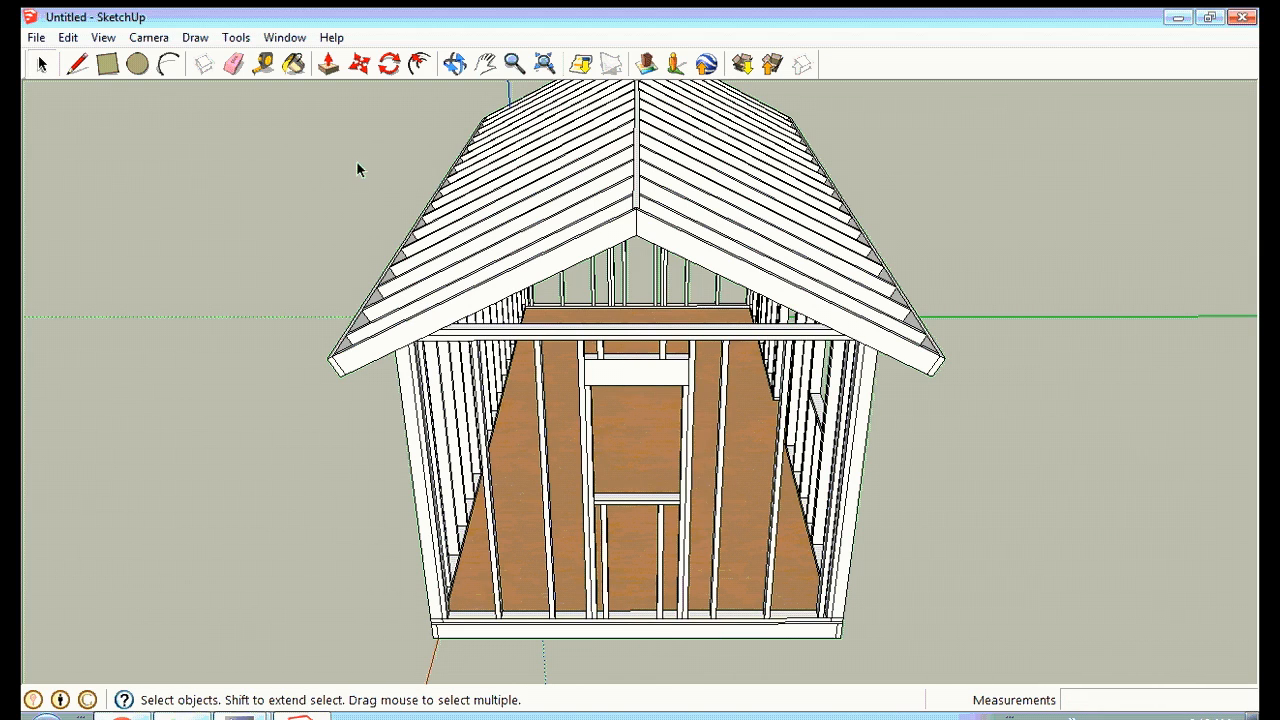
View the whole structure from the long side opposite the door wall.
{"action": "left_click", "coordinate": [455, 64]}
{"action": "left_click_drag", "start_coordinate": [877, 431], "coordinate": [991, 317]}
{"action": "left_click_drag", "start_coordinate": [489, 201], "coordinate": [611, 386]}
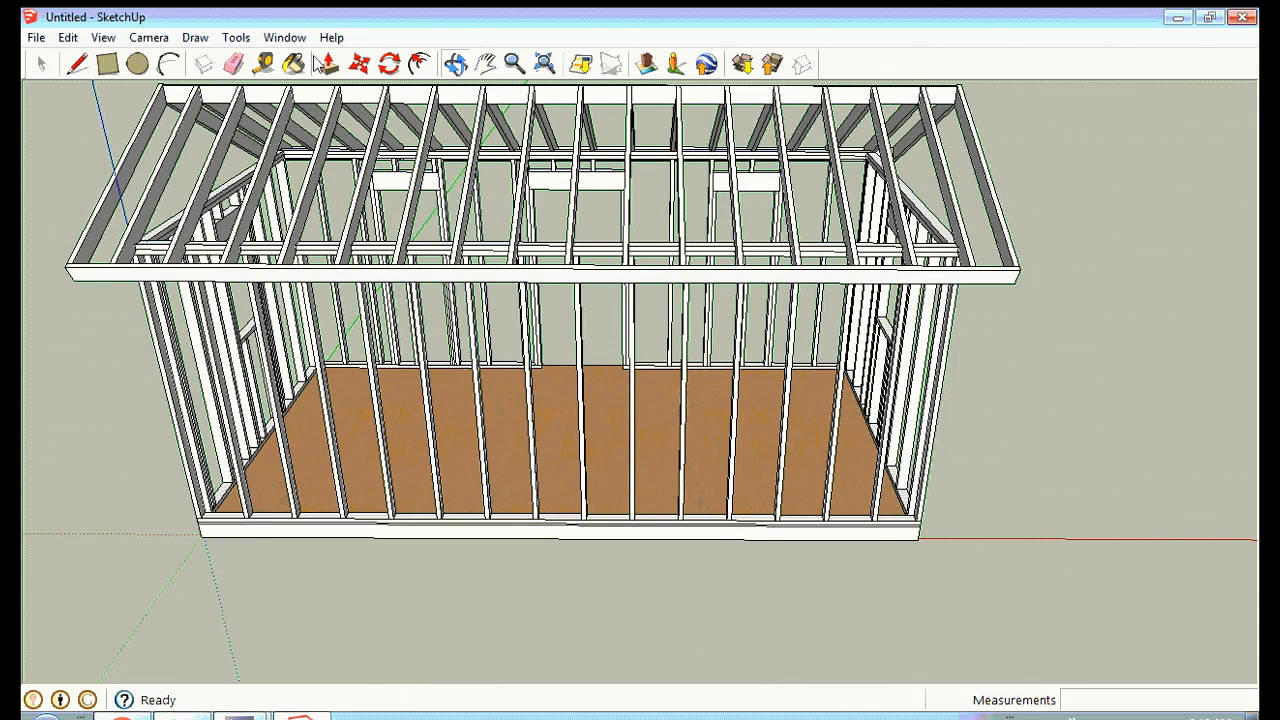
Add a center-justified door, 3' wide and 80 high with a 4x8 header, near the origin end of the windowless long wall.
{"action": "left_click", "coordinate": [45, 63]}
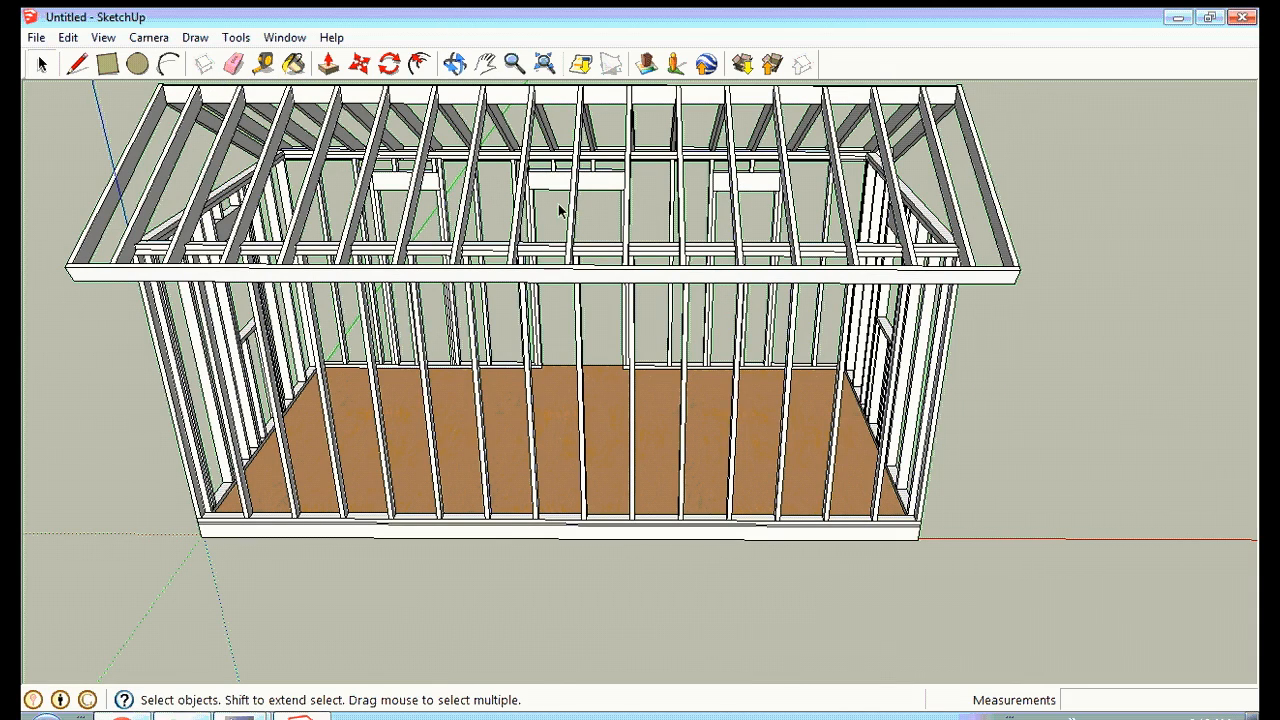
{"action": "right_click", "coordinate": [585, 370]}
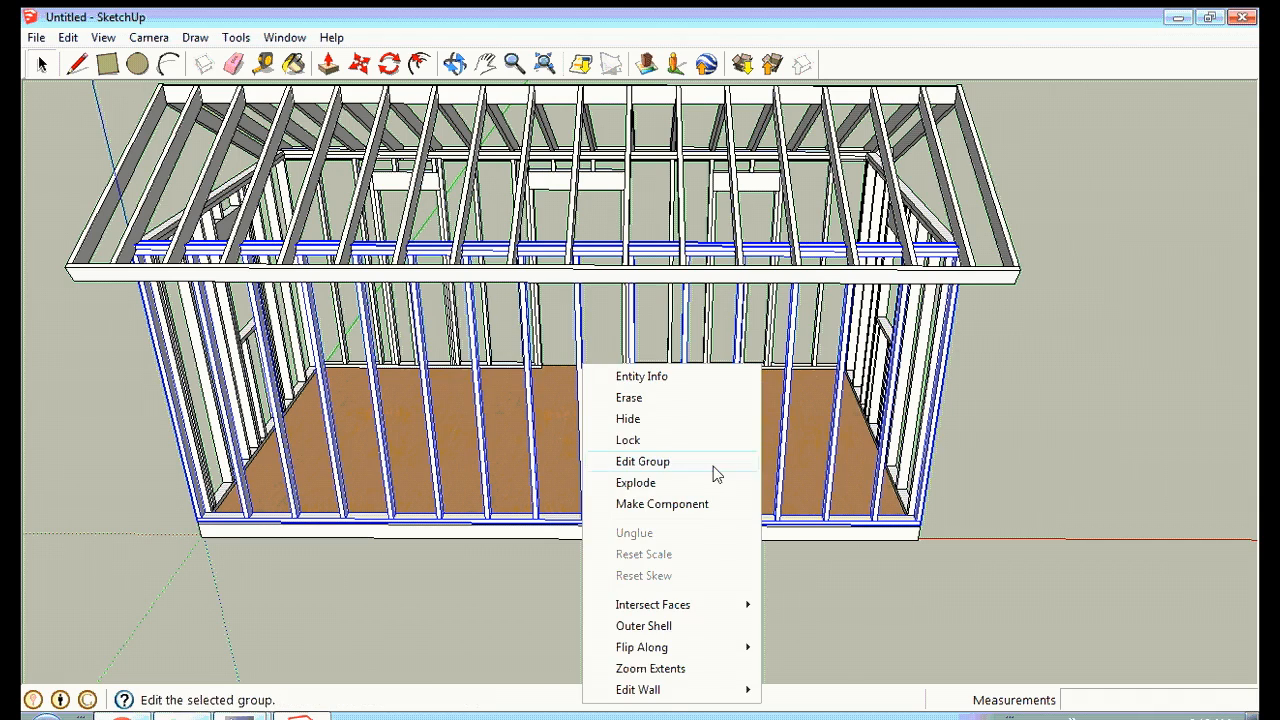
{"action": "mouse_move", "coordinate": [664, 700]}
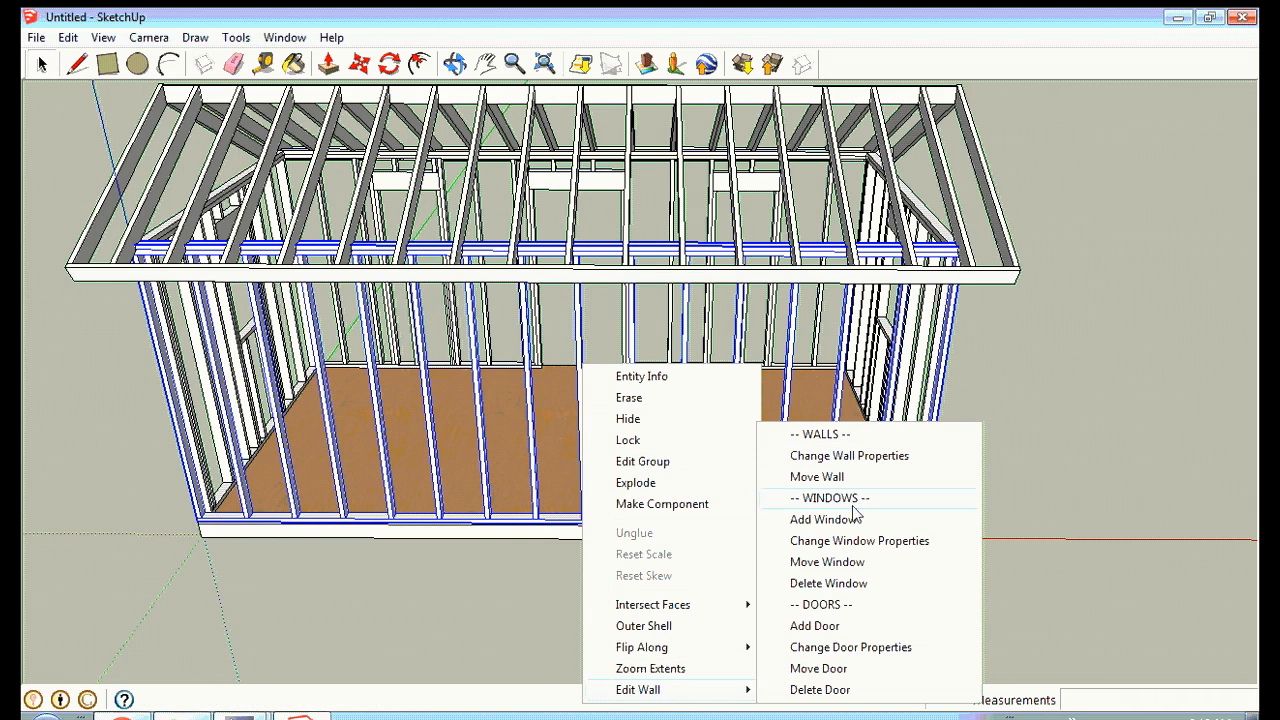
{"action": "left_click", "coordinate": [815, 627]}
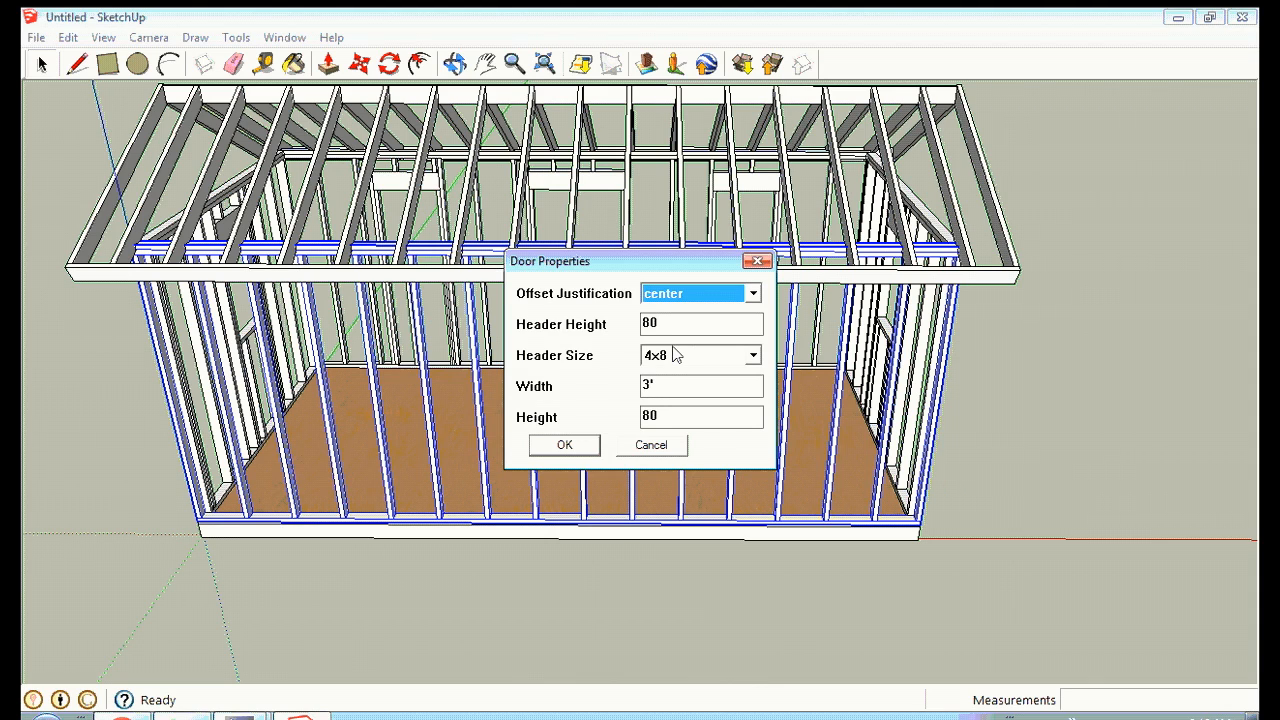
{"action": "left_click", "coordinate": [578, 446]}
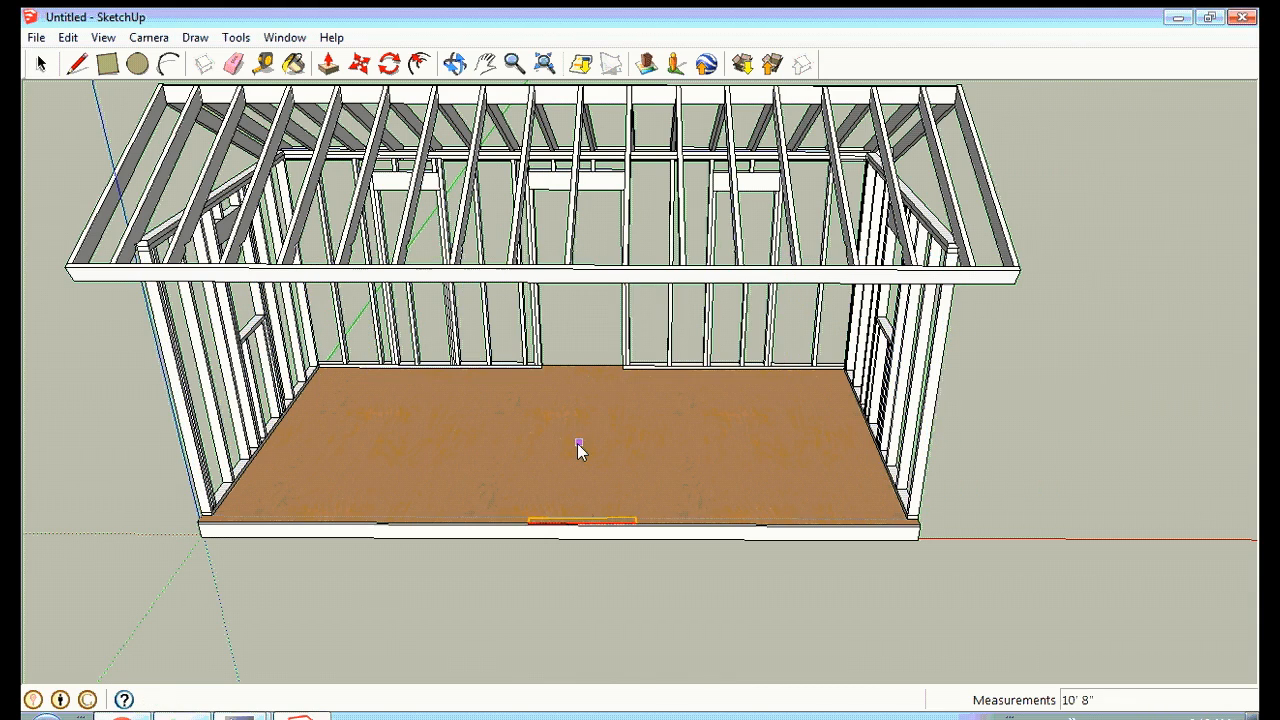
{"action": "left_click", "coordinate": [355, 533]}
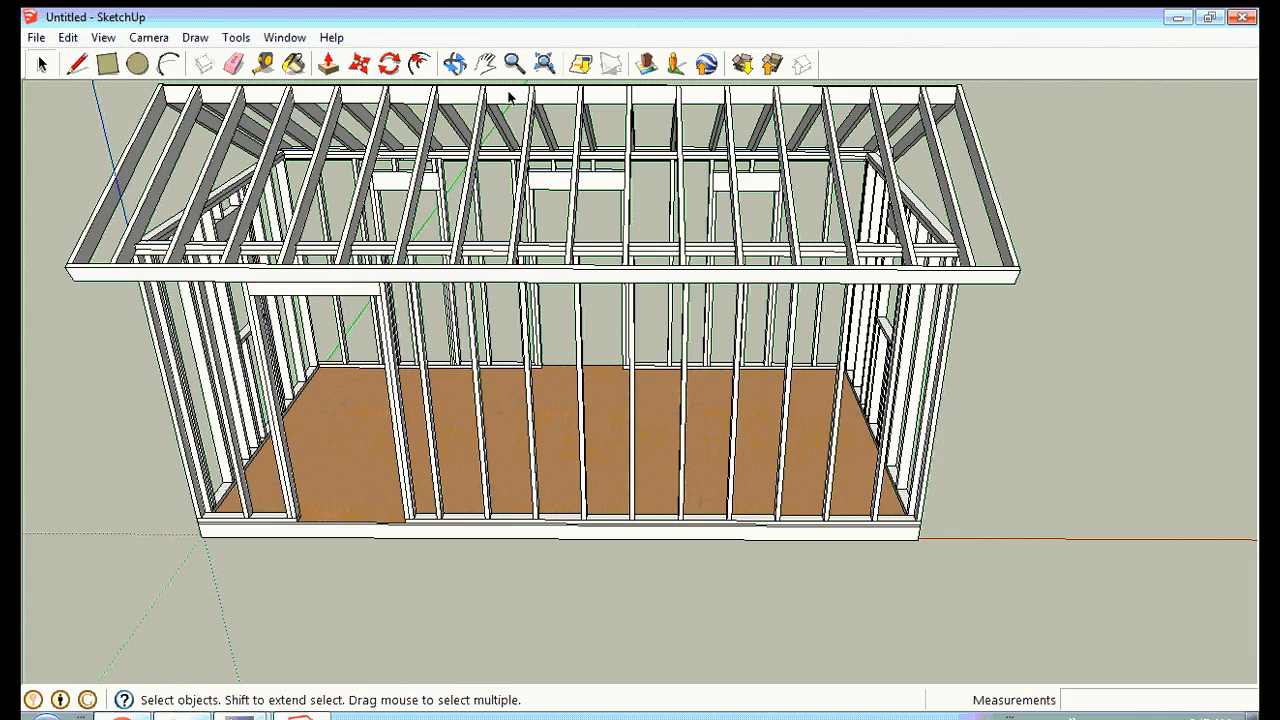
Examine the framed building from the opposite long side, where the door and two window openings are.
{"action": "left_click", "coordinate": [455, 63]}
{"action": "left_click_drag", "start_coordinate": [340, 300], "coordinate": [449, 289]}
{"action": "left_click_drag", "start_coordinate": [526, 286], "coordinate": [874, 334]}
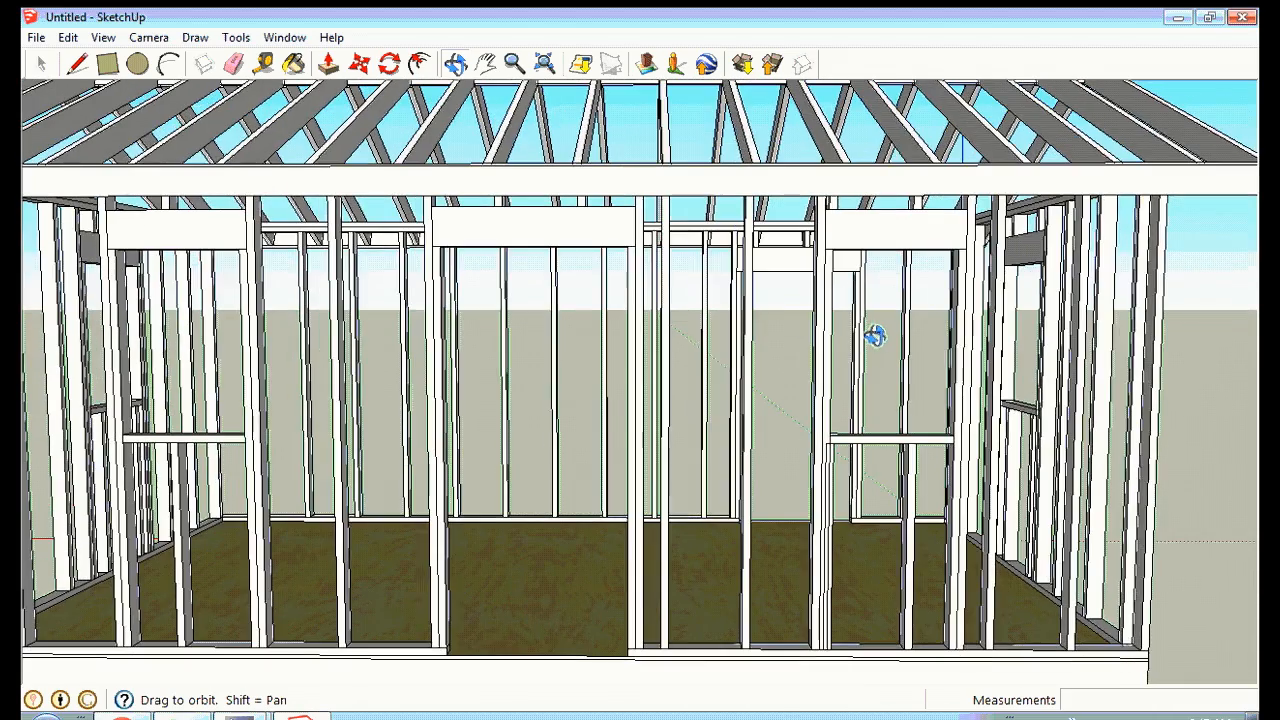
{"action": "left_click", "coordinate": [513, 64]}
{"action": "left_click_drag", "start_coordinate": [586, 220], "coordinate": [537, 288]}
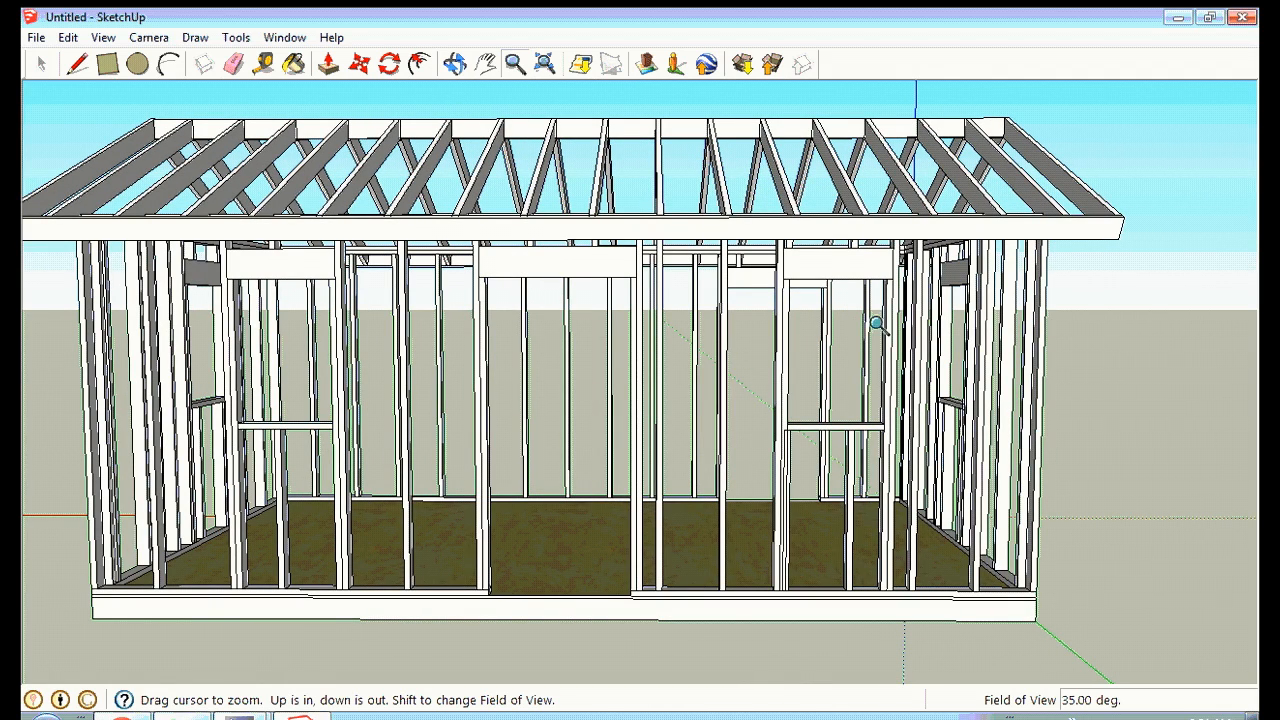
{"action": "left_click", "coordinate": [485, 64]}
{"action": "mouse_move", "coordinate": [560, 251]}
{"action": "left_mouse_down"}
{"action": "mouse_move", "coordinate": [543, 286]}
{"action": "mouse_move", "coordinate": [537, 265]}
{"action": "mouse_move", "coordinate": [575, 264]}
{"action": "left_mouse_up"}
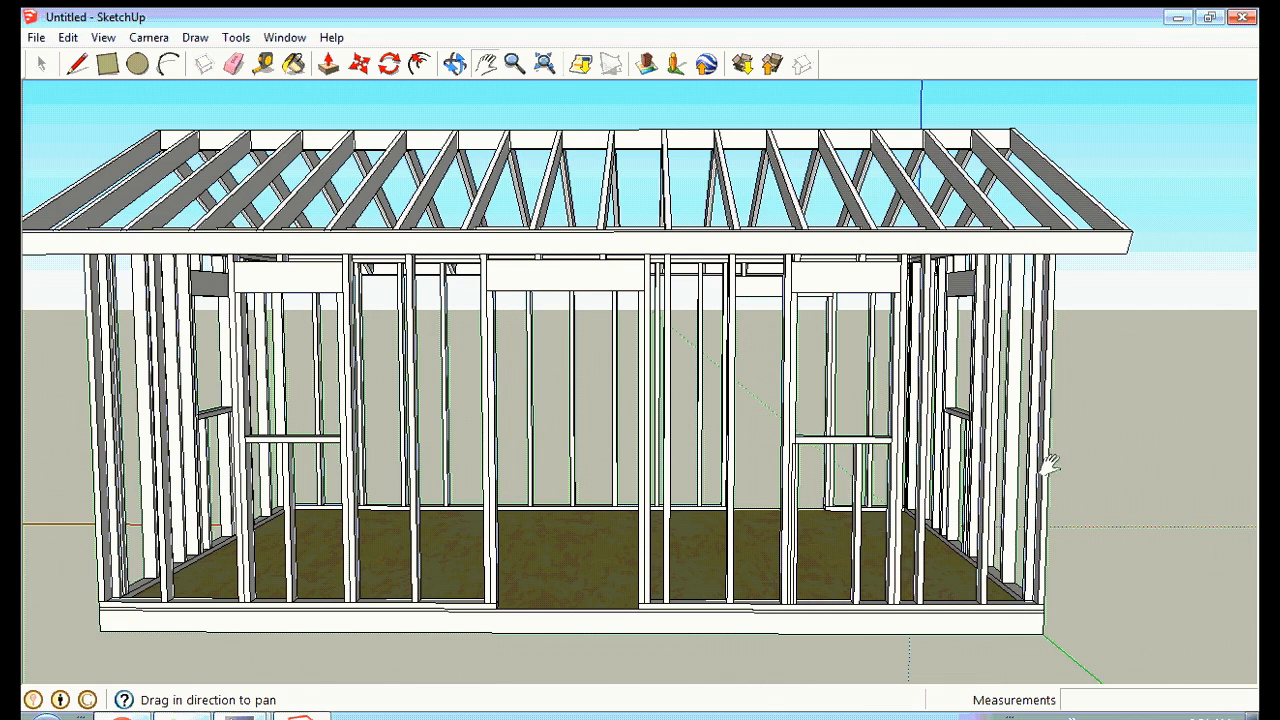
{"action": "mouse_move", "coordinate": [1051, 465]}
{"action": "left_mouse_down"}
{"action": "mouse_move", "coordinate": [1029, 463]}
{"action": "mouse_move", "coordinate": [1055, 460]}
{"action": "left_mouse_up"}
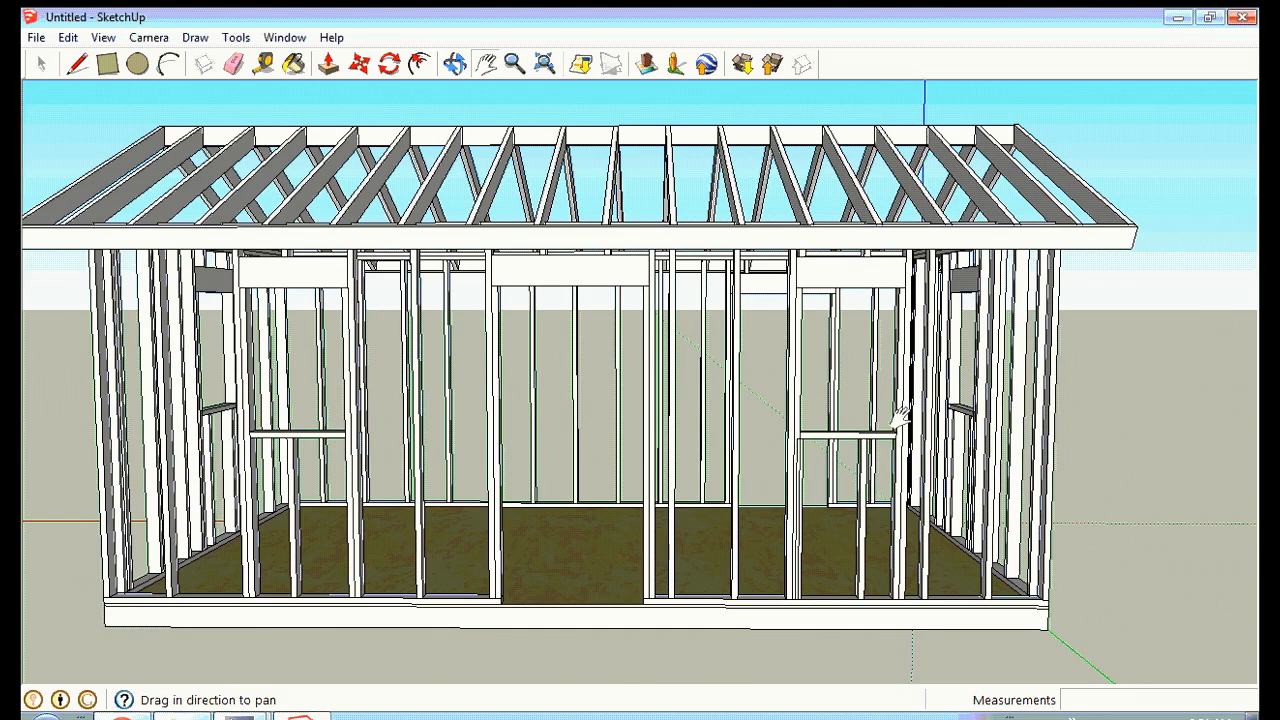
Hide the roof framing group.
{"action": "left_click", "coordinate": [42, 66]}
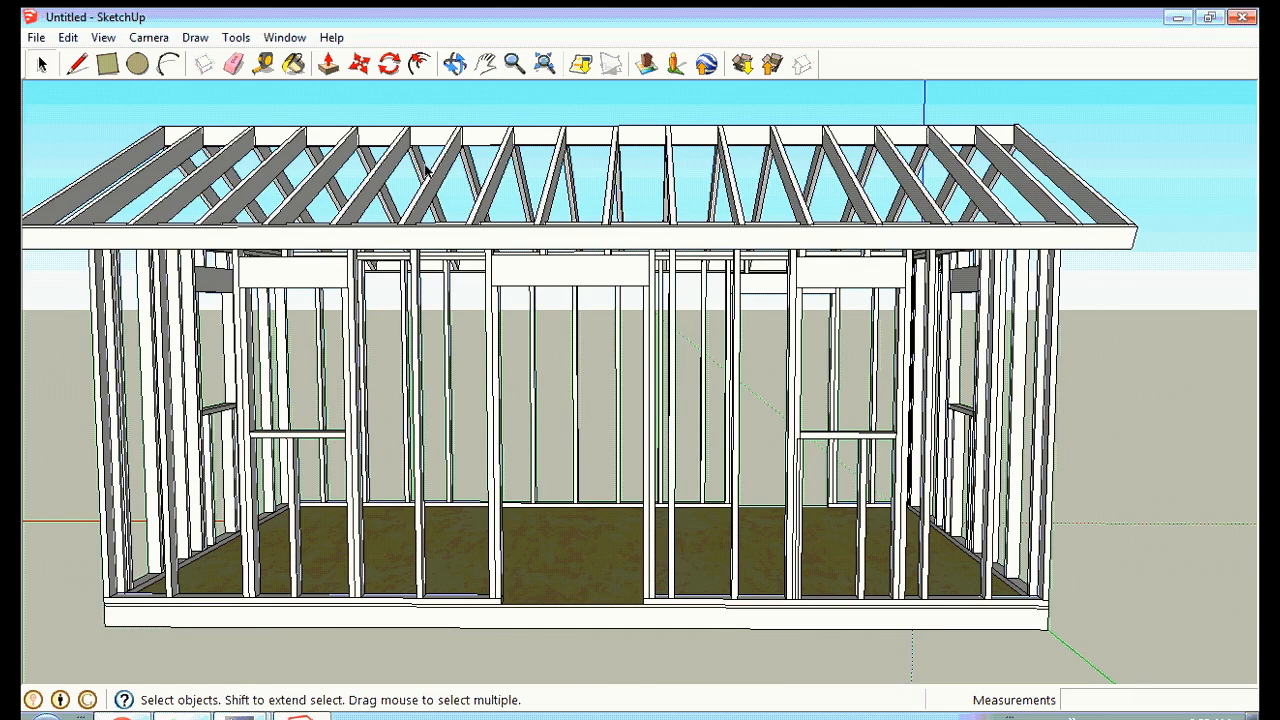
{"action": "left_click", "coordinate": [485, 132]}
{"action": "right_click", "coordinate": [486, 130]}
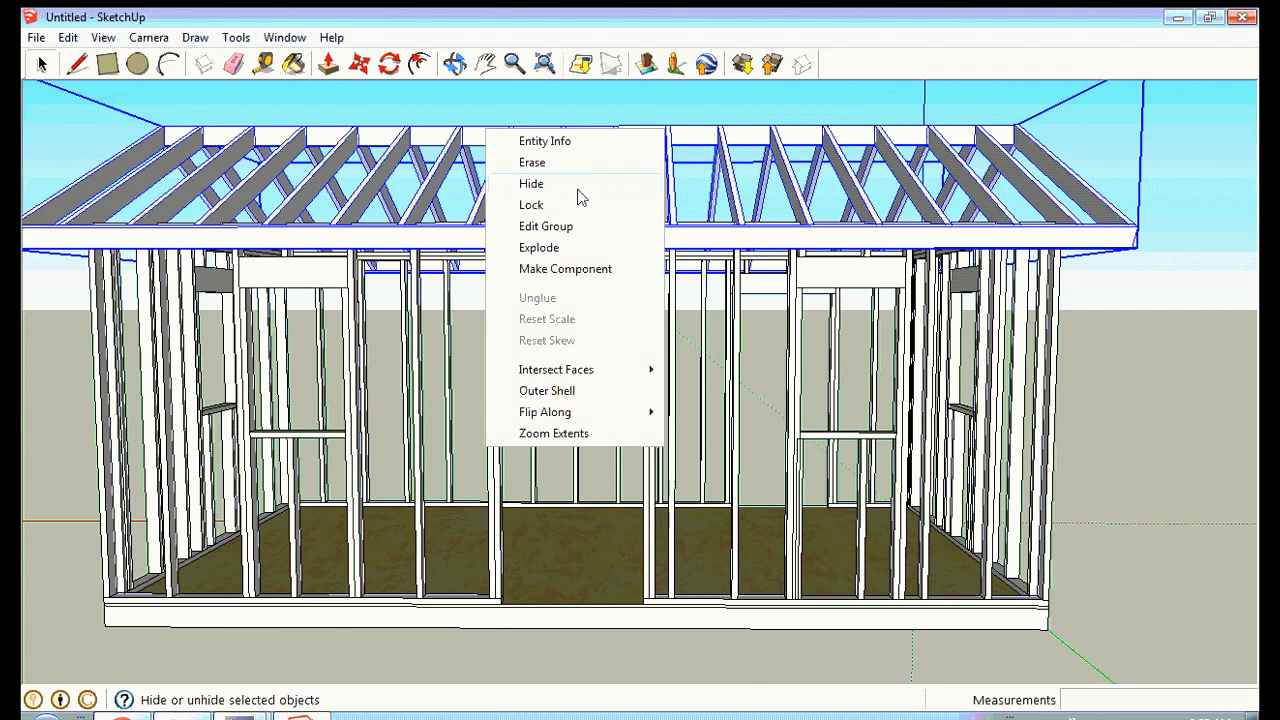
{"action": "left_click", "coordinate": [531, 184]}
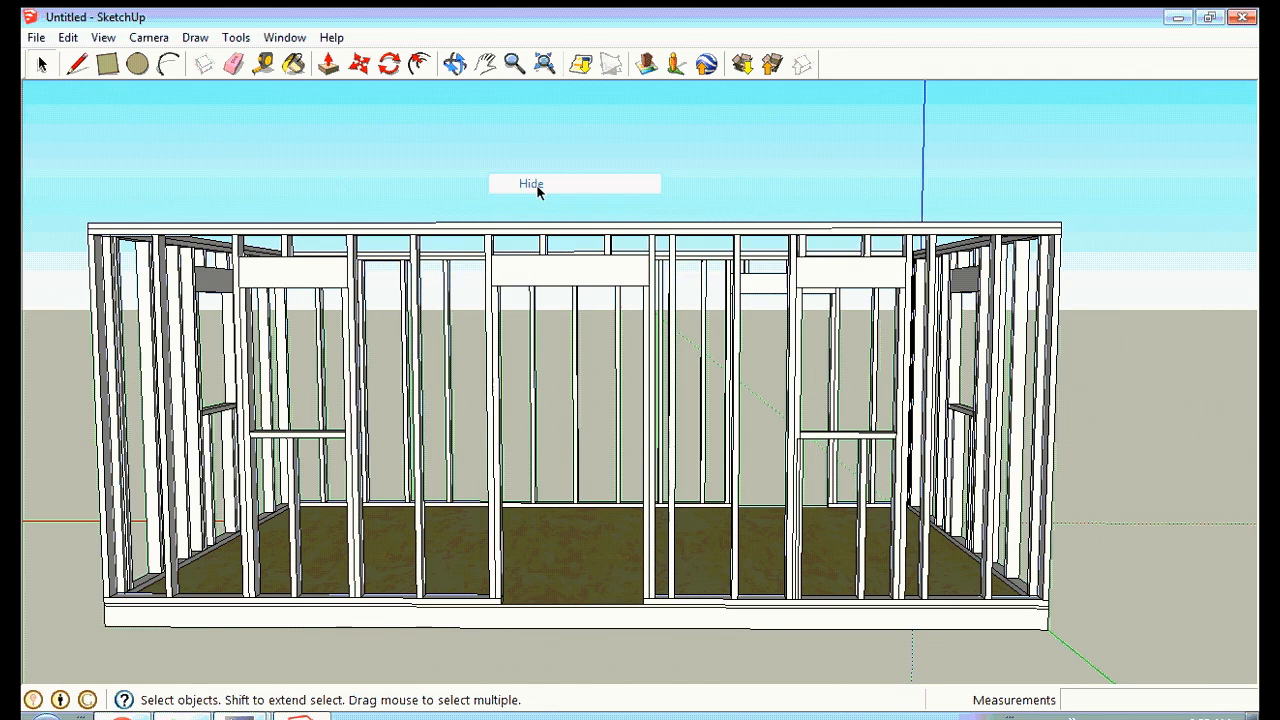
Open the group of the long wall with one door and two windows for editing, with its end corner in view.
{"action": "left_click", "coordinate": [459, 65]}
{"action": "left_click_drag", "start_coordinate": [977, 362], "coordinate": [913, 348]}
{"action": "left_click", "coordinate": [486, 65]}
{"action": "left_click_drag", "start_coordinate": [870, 250], "coordinate": [585, 252]}
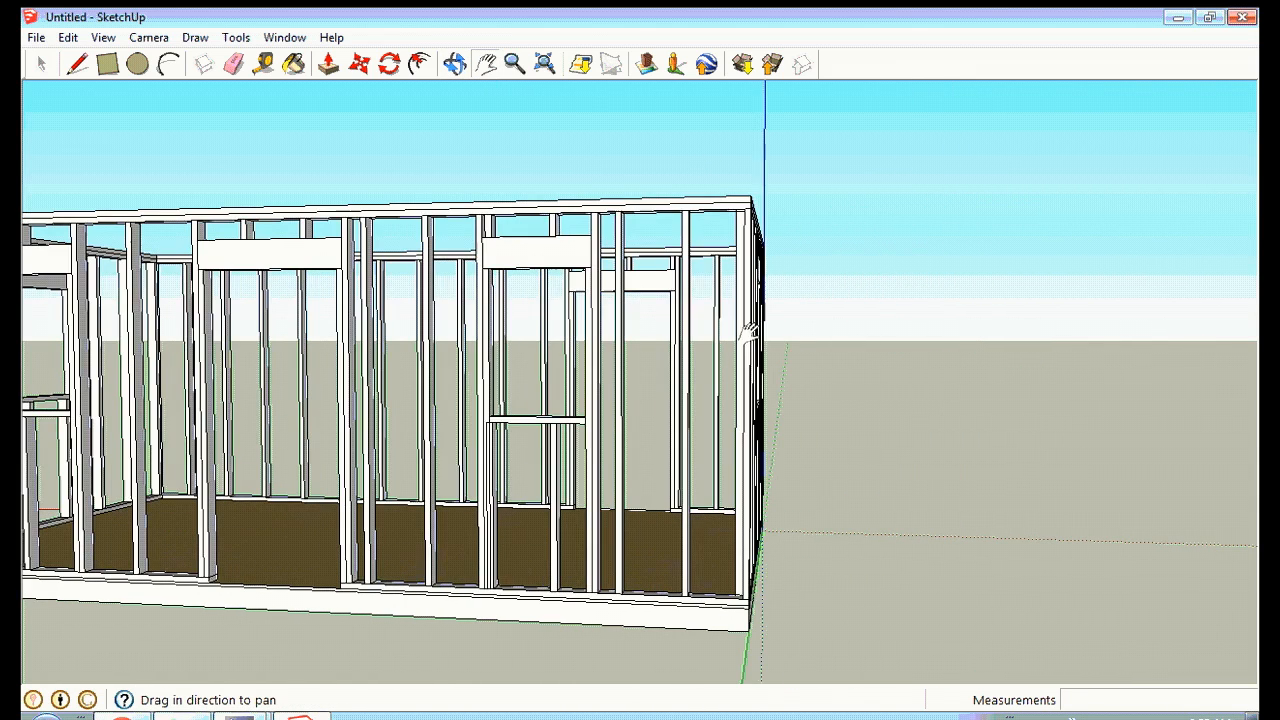
{"action": "left_click", "coordinate": [515, 65]}
{"action": "left_click_drag", "start_coordinate": [685, 405], "coordinate": [754, 317]}
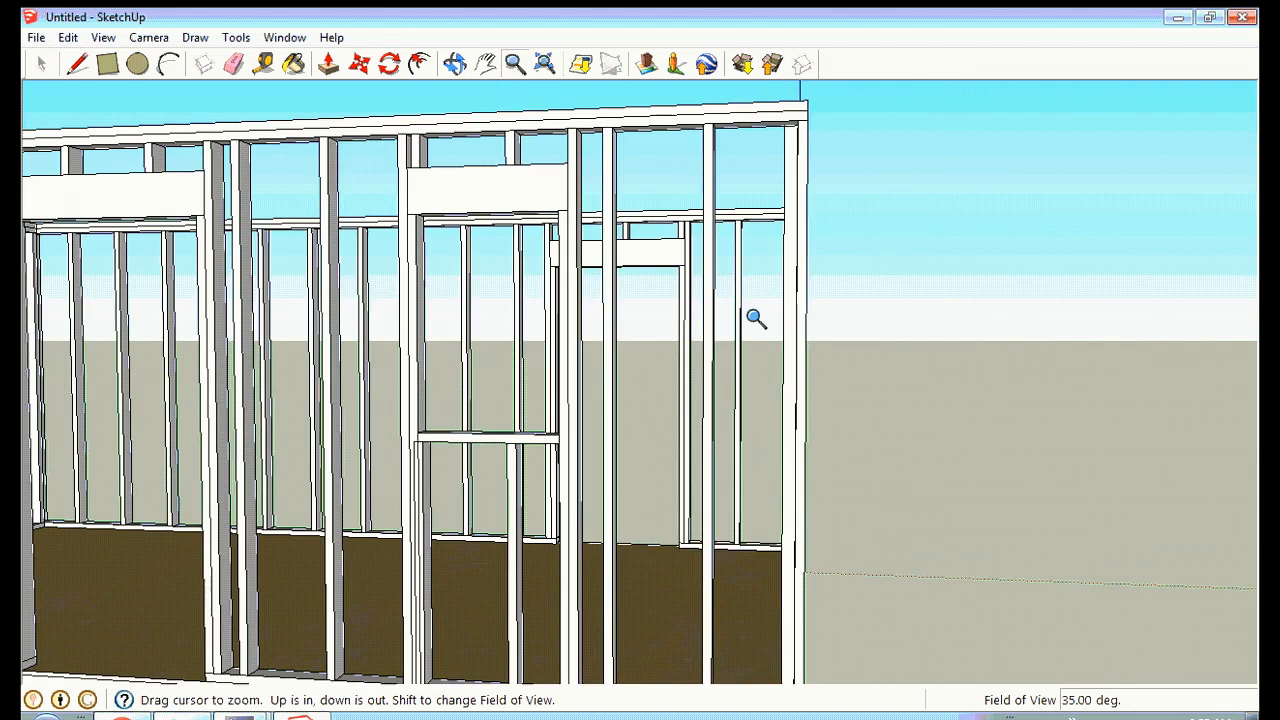
{"action": "left_click", "coordinate": [486, 65]}
{"action": "left_click_drag", "start_coordinate": [611, 337], "coordinate": [634, 294]}
{"action": "left_click", "coordinate": [453, 65]}
{"action": "left_click_drag", "start_coordinate": [563, 323], "coordinate": [620, 324]}
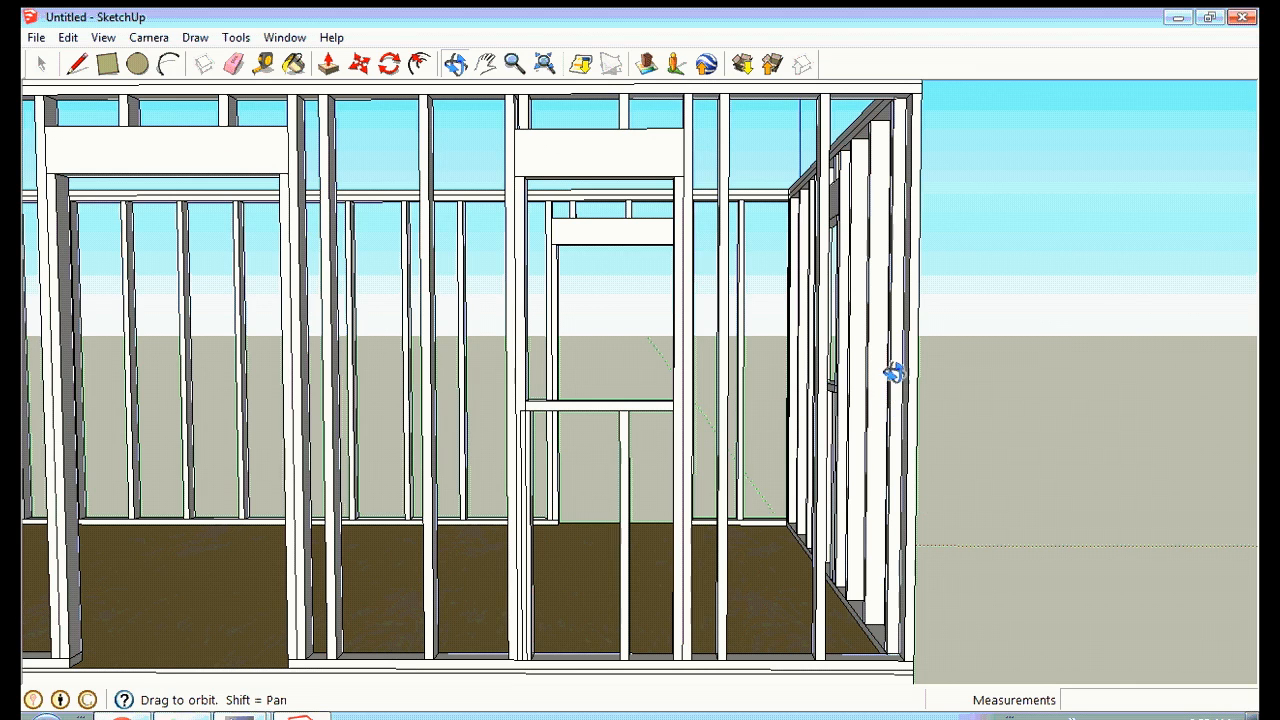
{"action": "left_click_drag", "start_coordinate": [946, 400], "coordinate": [837, 449]}
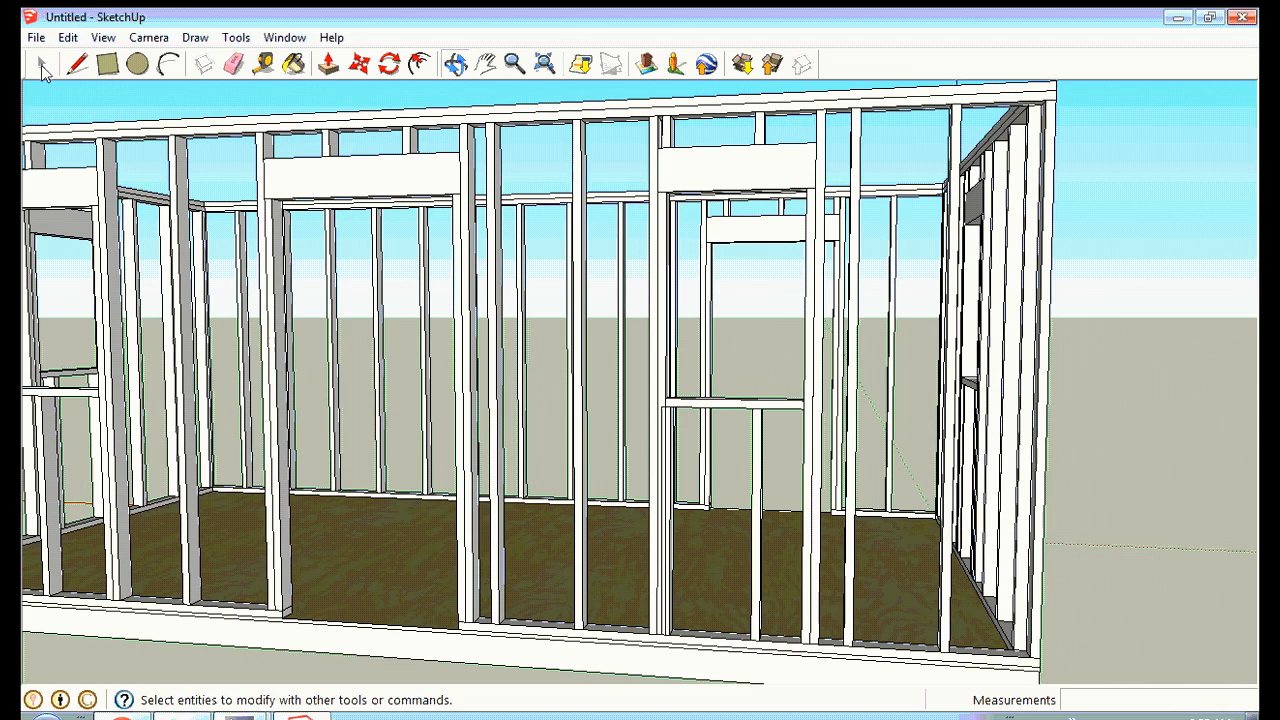
{"action": "left_click", "coordinate": [41, 66]}
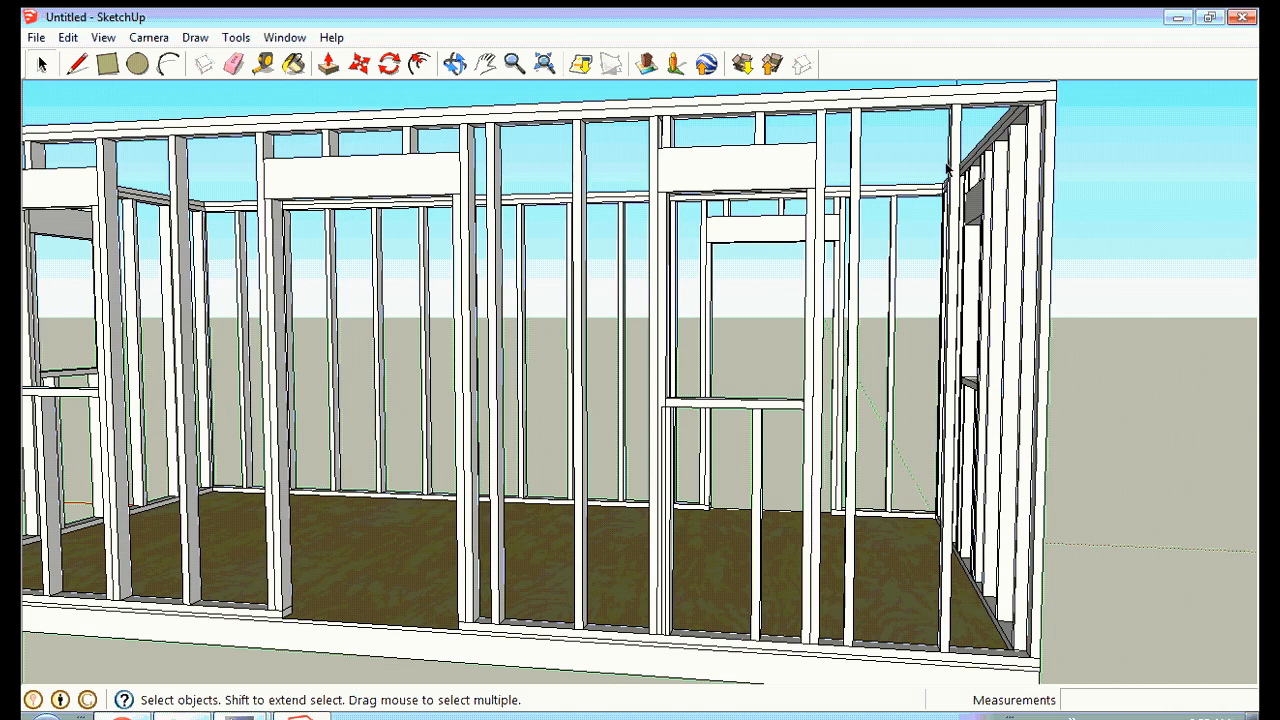
{"action": "left_click", "coordinate": [889, 99]}
{"action": "right_click", "coordinate": [890, 99]}
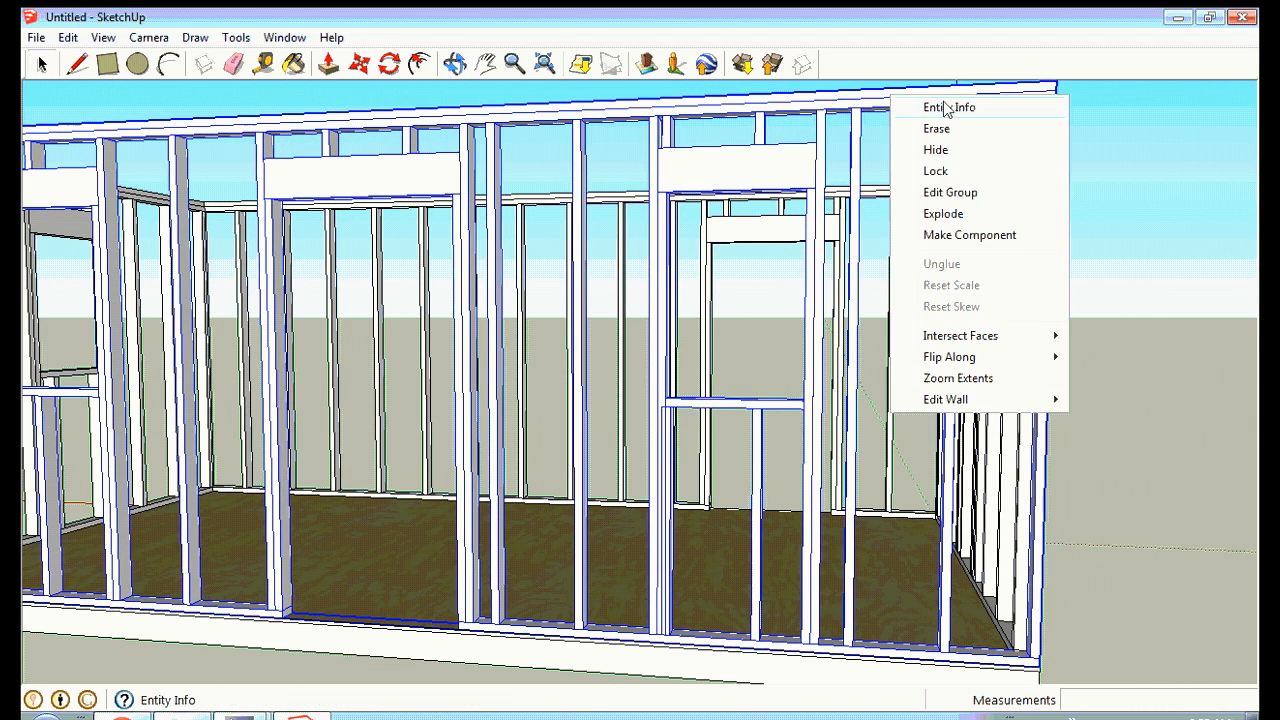
{"action": "left_click", "coordinate": [968, 193]}
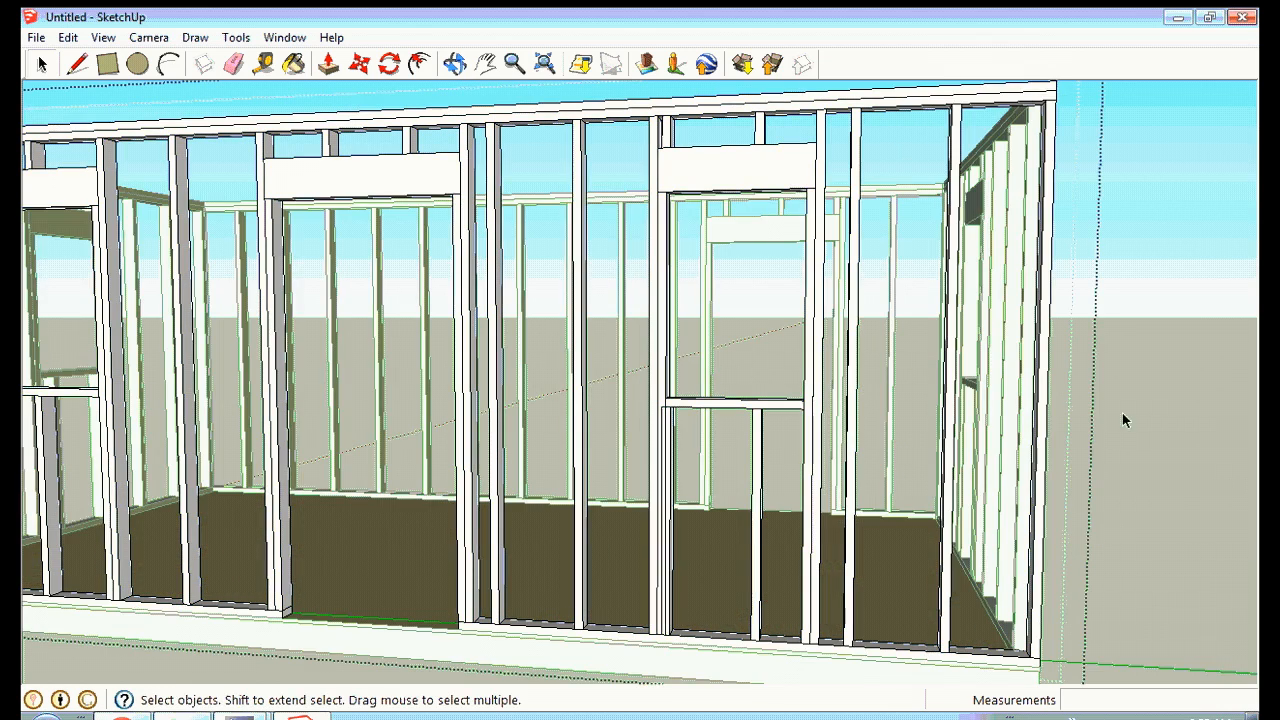
Copy the end stud at the wall's corner and paste it in place.
{"action": "left_click", "coordinate": [1044, 412]}
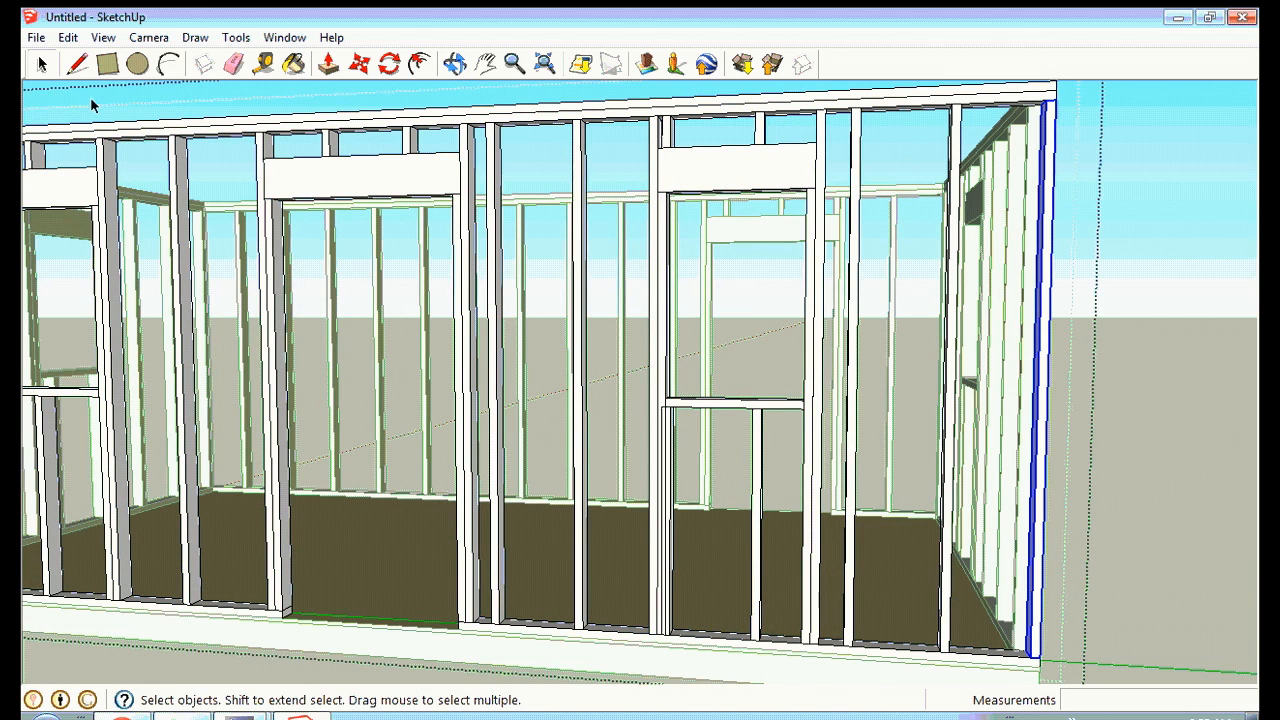
{"action": "left_click", "coordinate": [68, 38]}
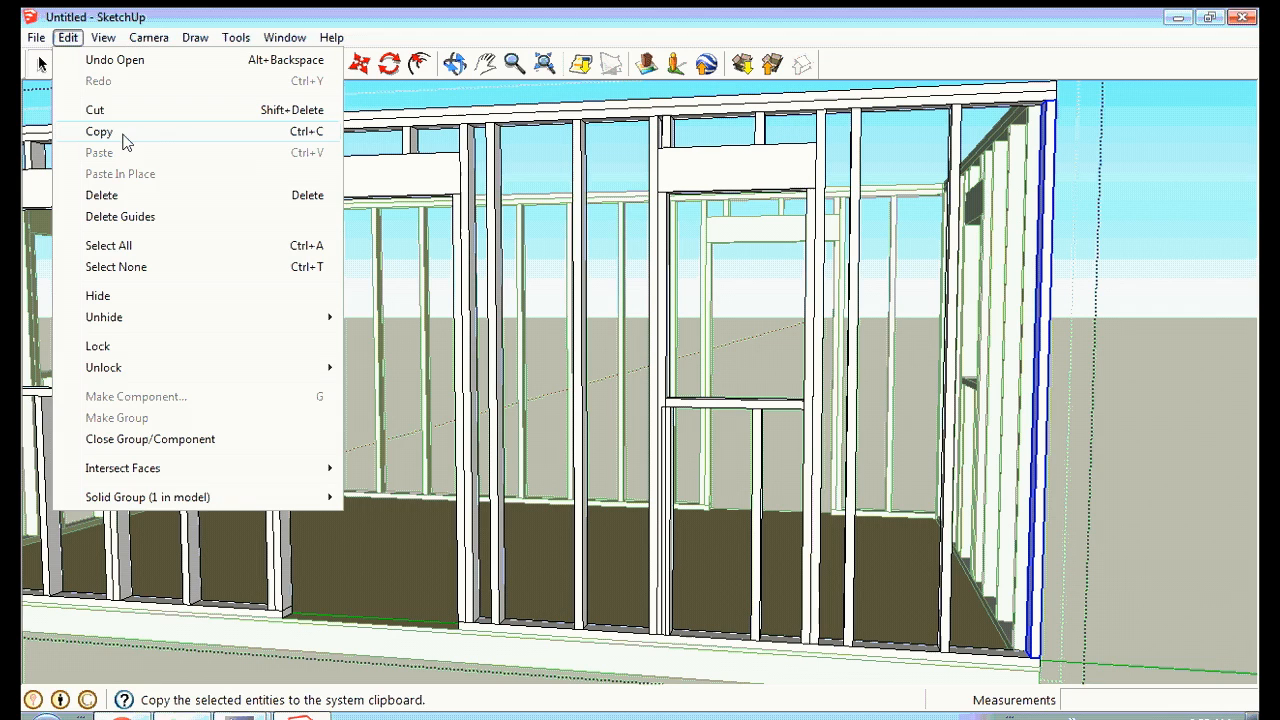
{"action": "left_click", "coordinate": [122, 140]}
{"action": "left_click", "coordinate": [68, 38]}
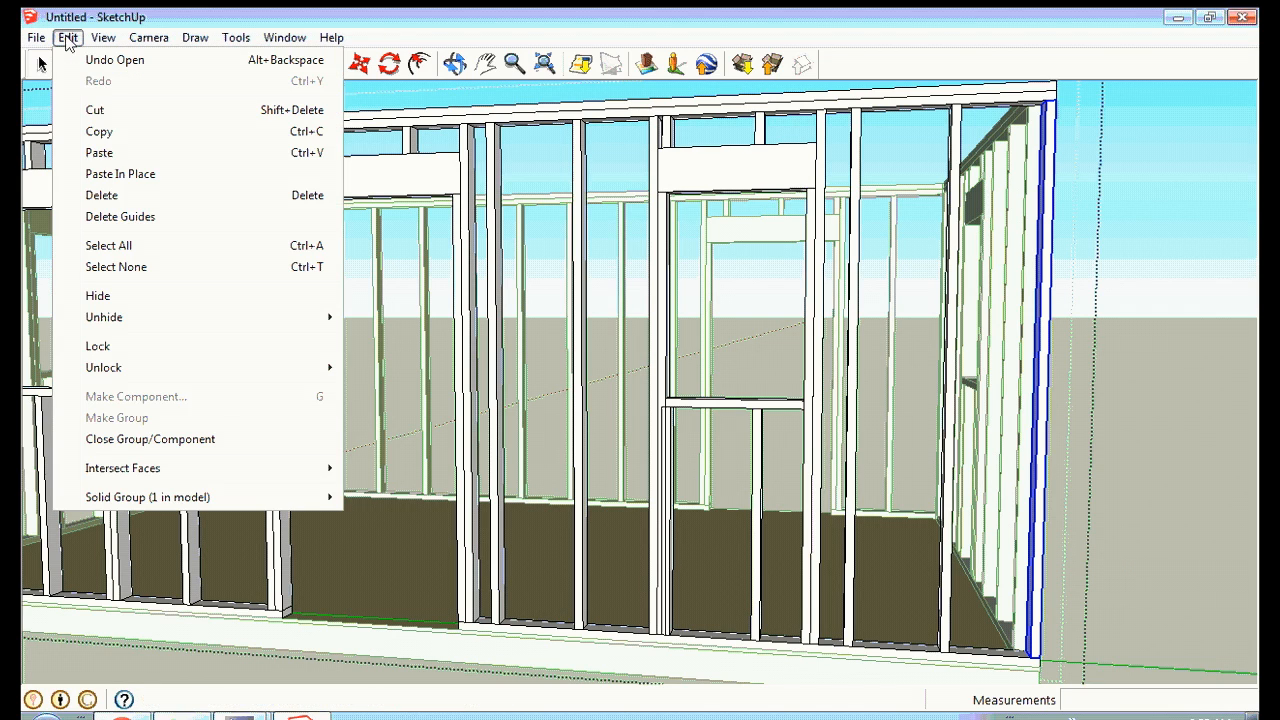
{"action": "left_click", "coordinate": [145, 175]}
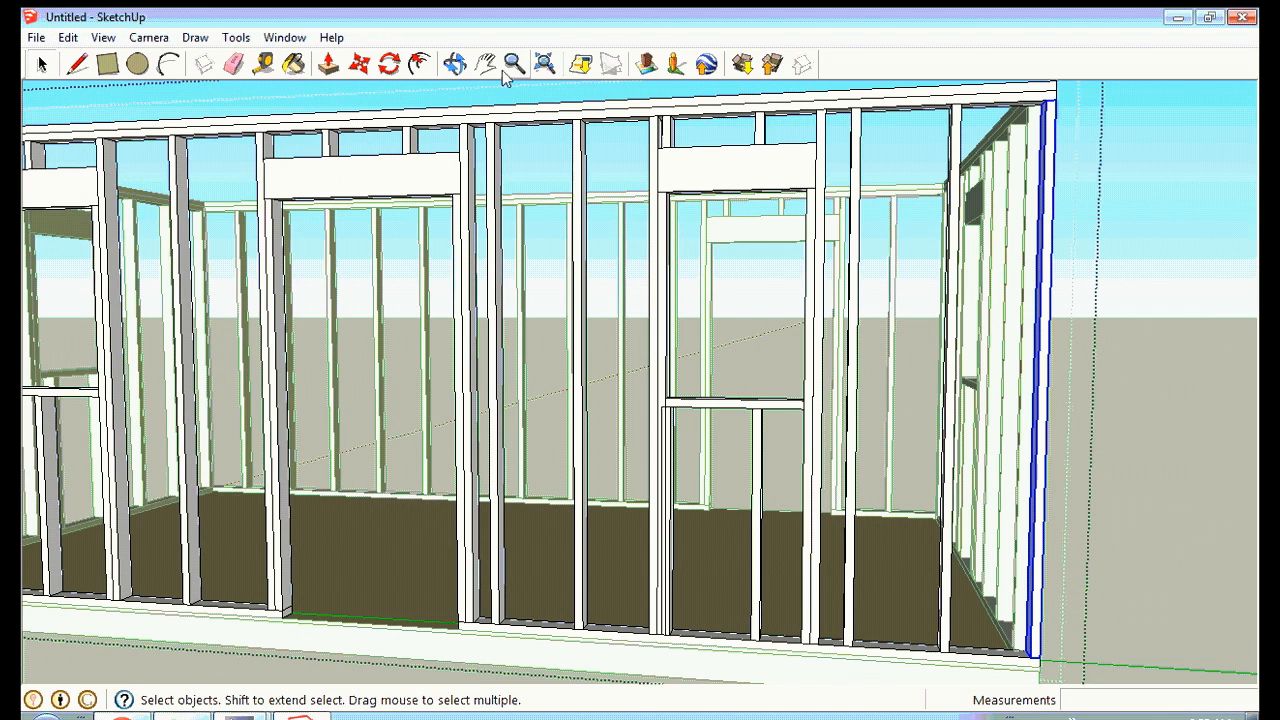
Move the stud copy 1.5" inward along the wall twice, and finish editing the wall group.
{"action": "left_click", "coordinate": [361, 64]}
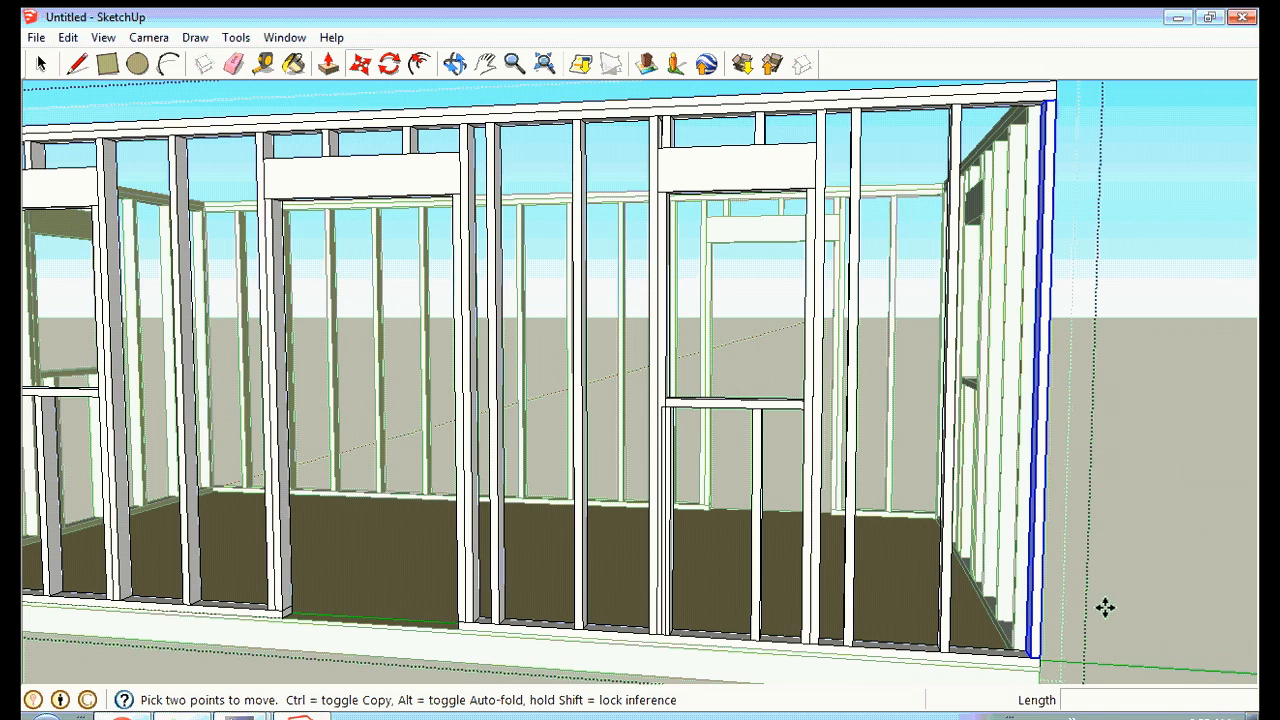
{"action": "left_click", "coordinate": [1040, 660]}
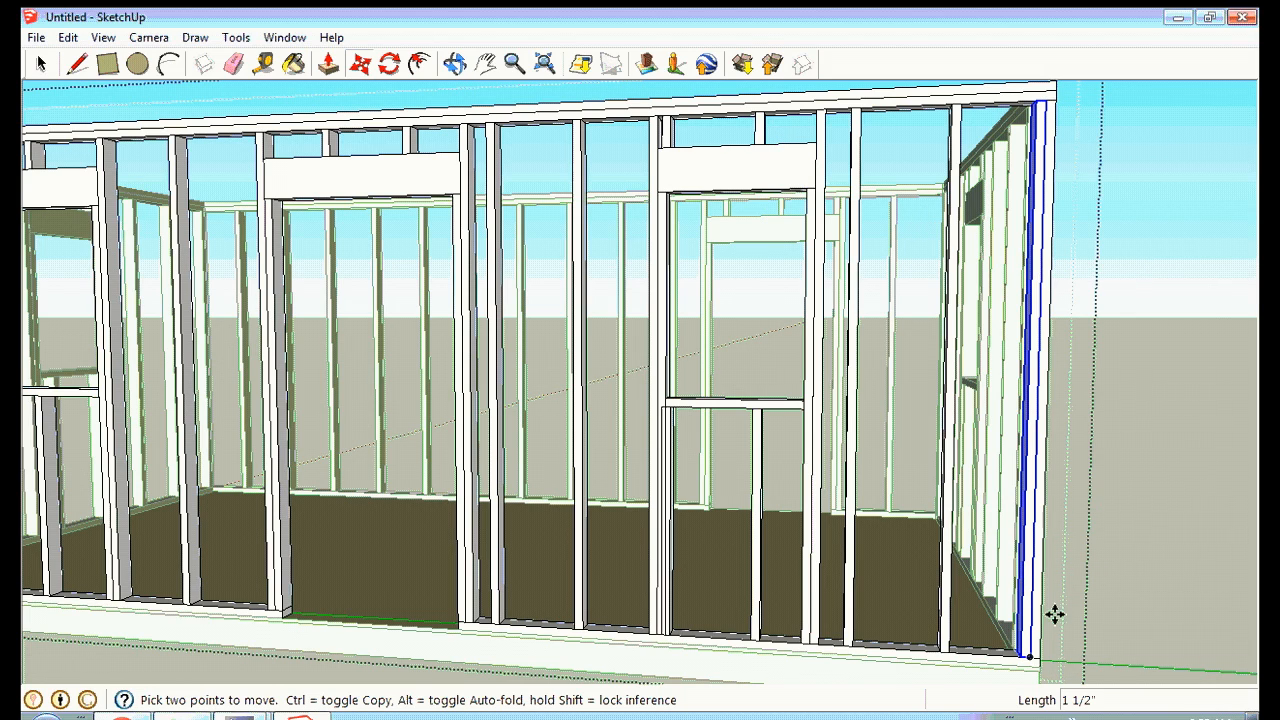
{"action": "left_click", "coordinate": [1032, 660]}
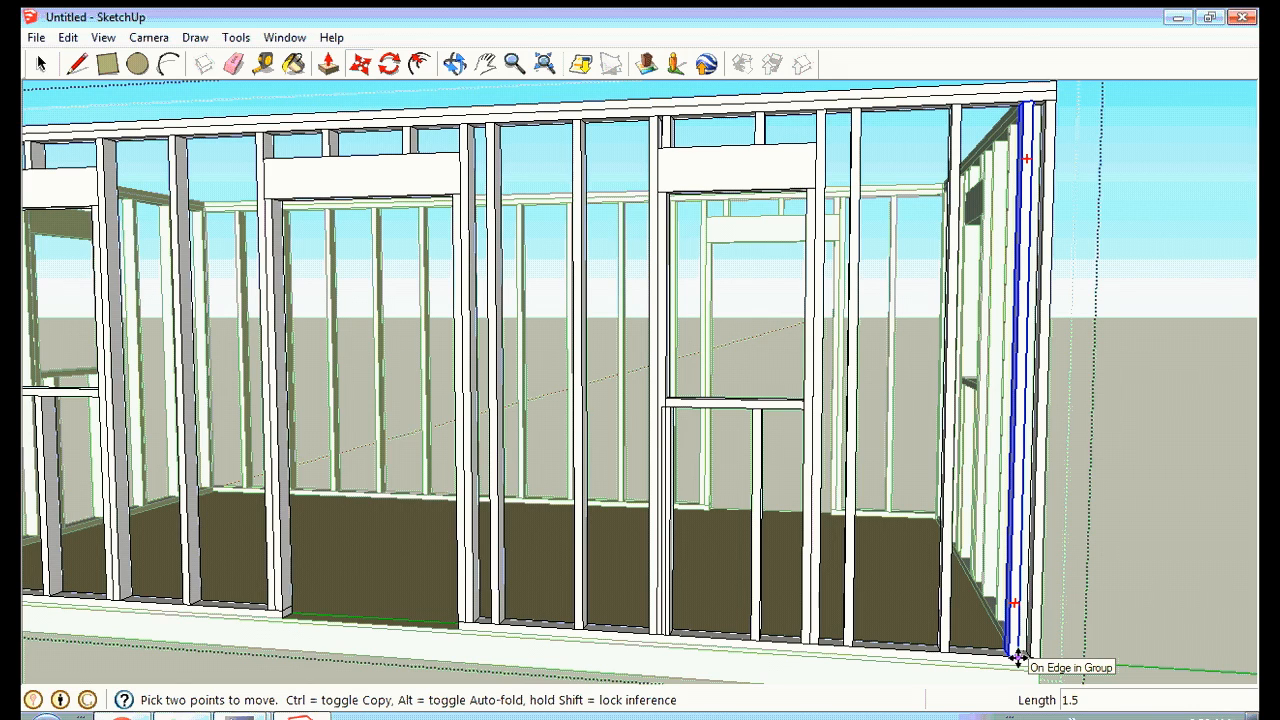
{"action": "key", "text": "Return"}
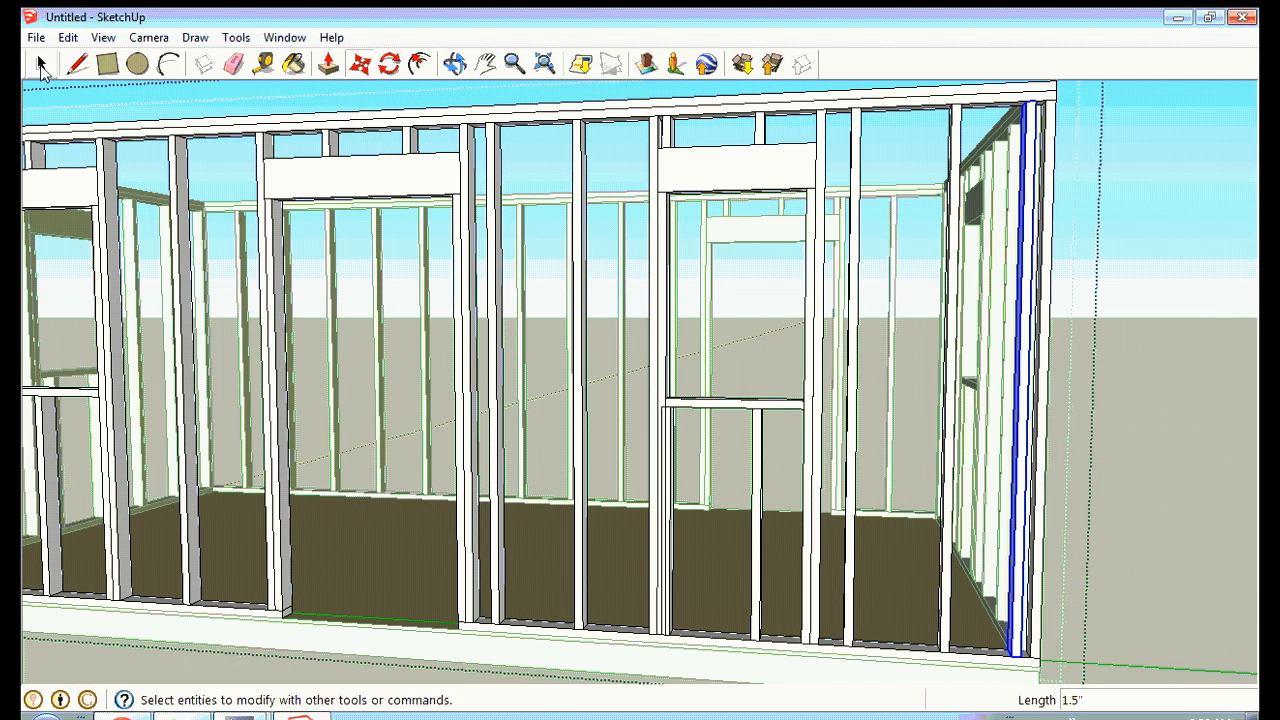
{"action": "left_click", "coordinate": [1183, 248]}
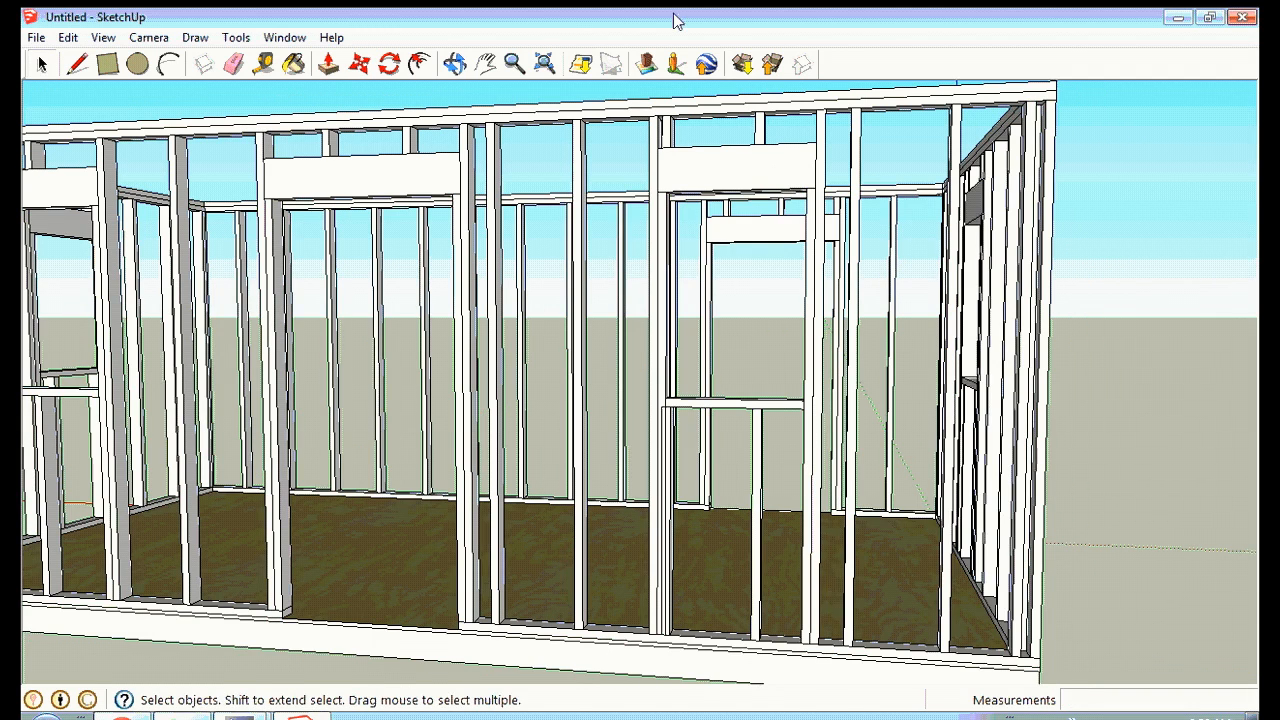
Examine the wall framing and its corners from the outside, from above and close up inside the room.
{"action": "left_click", "coordinate": [455, 64]}
{"action": "left_click_drag", "start_coordinate": [1090, 292], "coordinate": [1108, 346]}
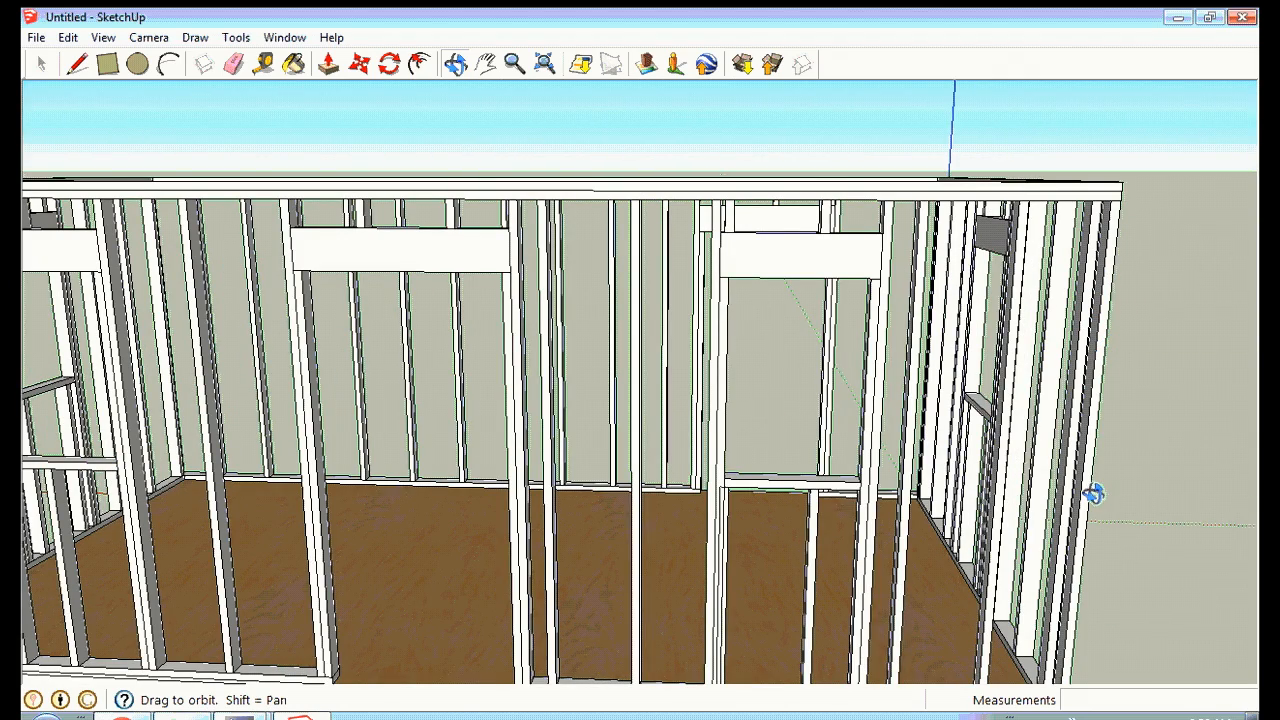
{"action": "left_click_drag", "start_coordinate": [909, 252], "coordinate": [449, 209]}
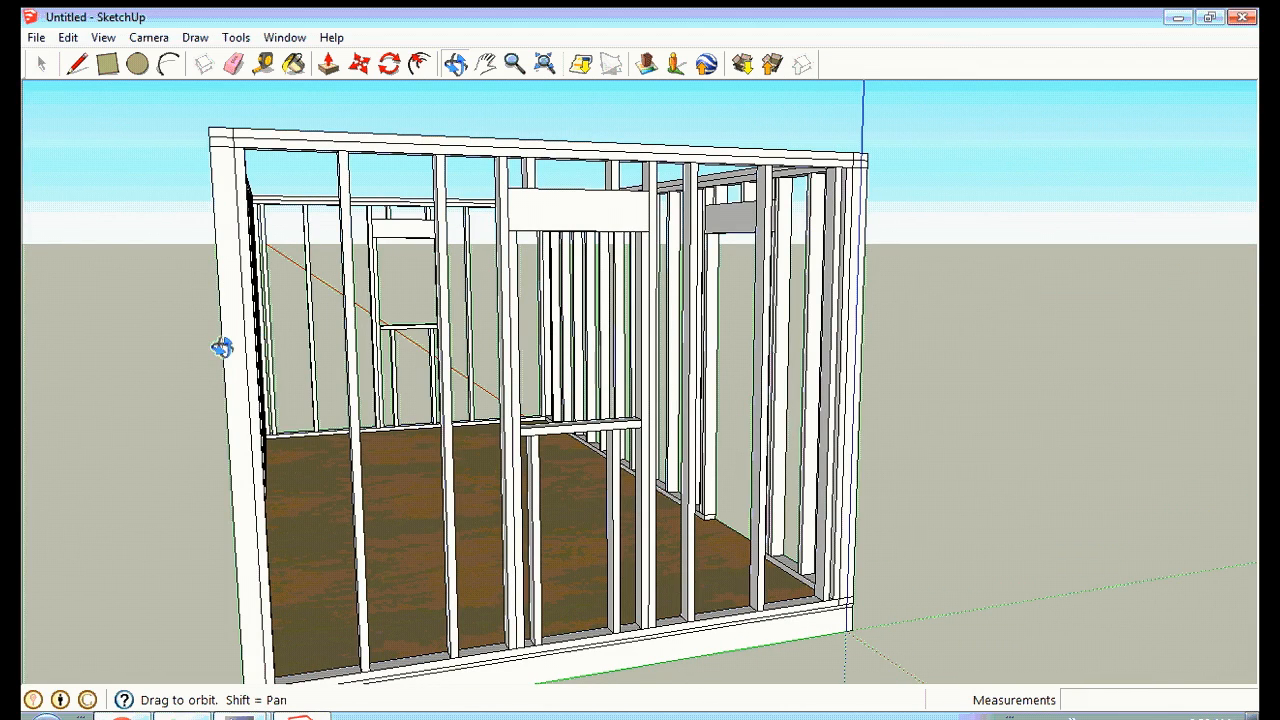
{"action": "left_click_drag", "start_coordinate": [271, 334], "coordinate": [590, 346]}
{"action": "left_click_drag", "start_coordinate": [766, 209], "coordinate": [893, 91]}
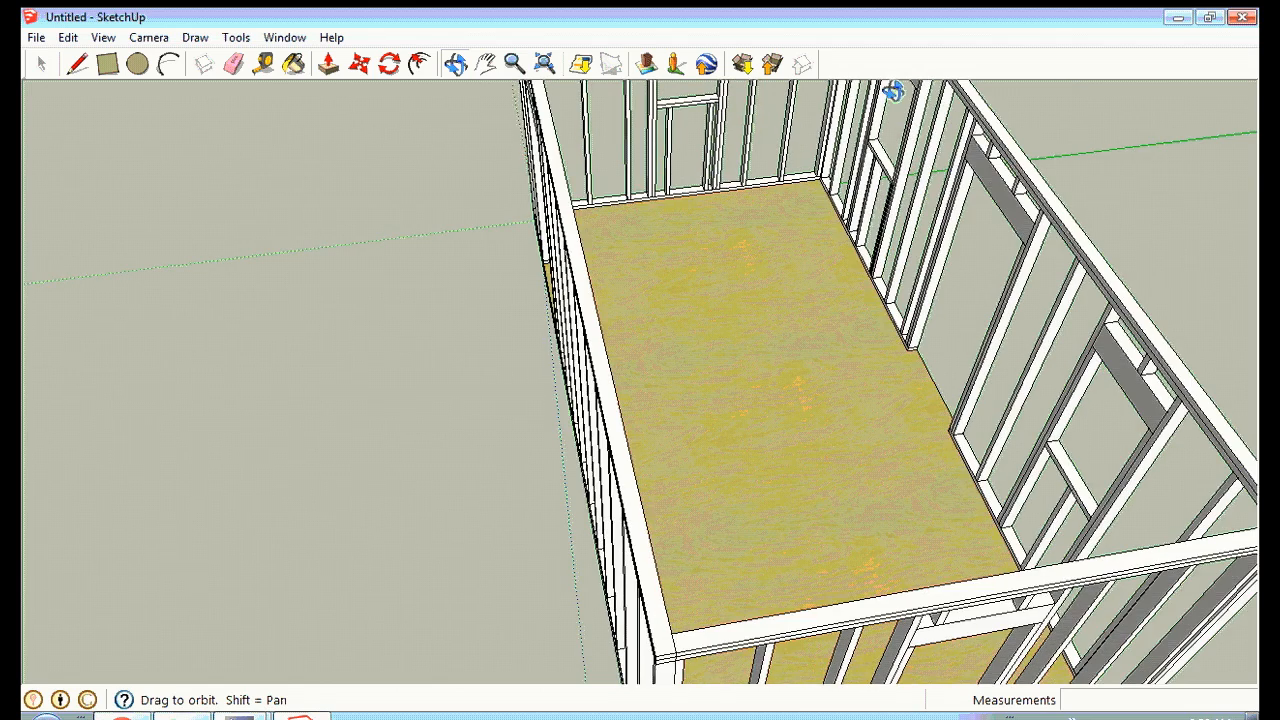
{"action": "left_click", "coordinate": [485, 64]}
{"action": "left_click_drag", "start_coordinate": [656, 108], "coordinate": [620, 330]}
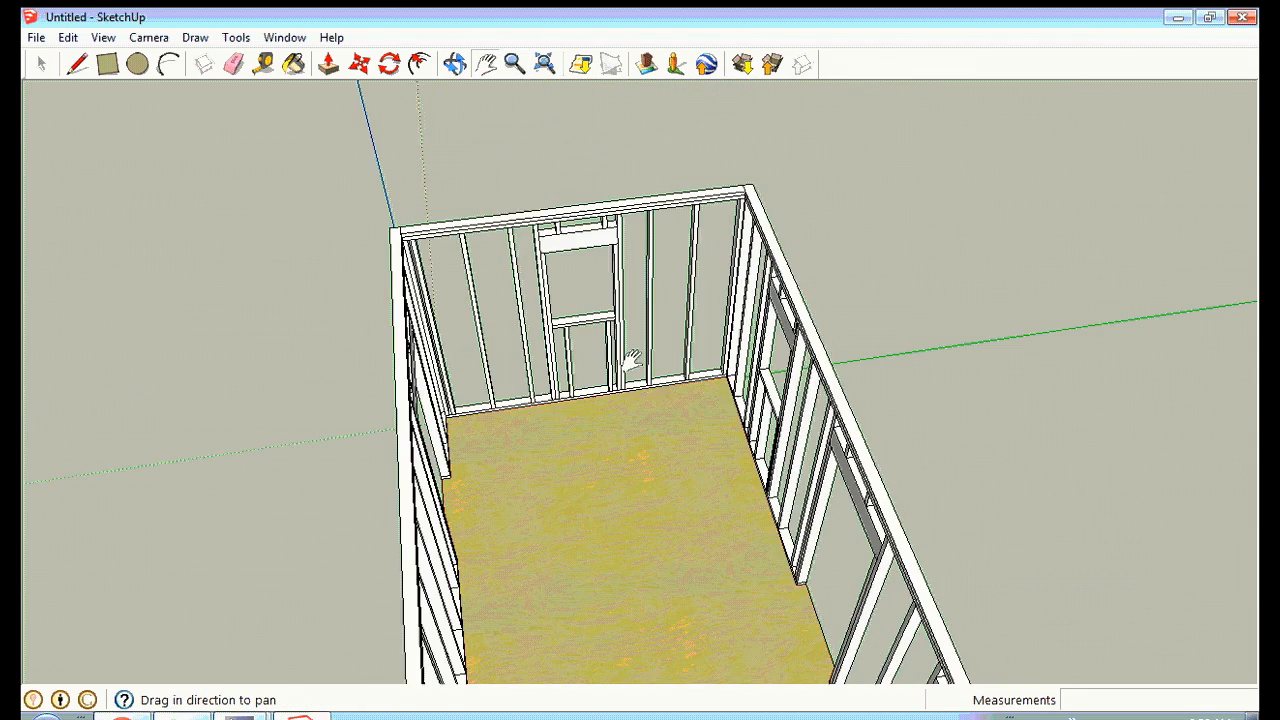
{"action": "left_click", "coordinate": [514, 64]}
{"action": "left_click_drag", "start_coordinate": [688, 354], "coordinate": [937, 18]}
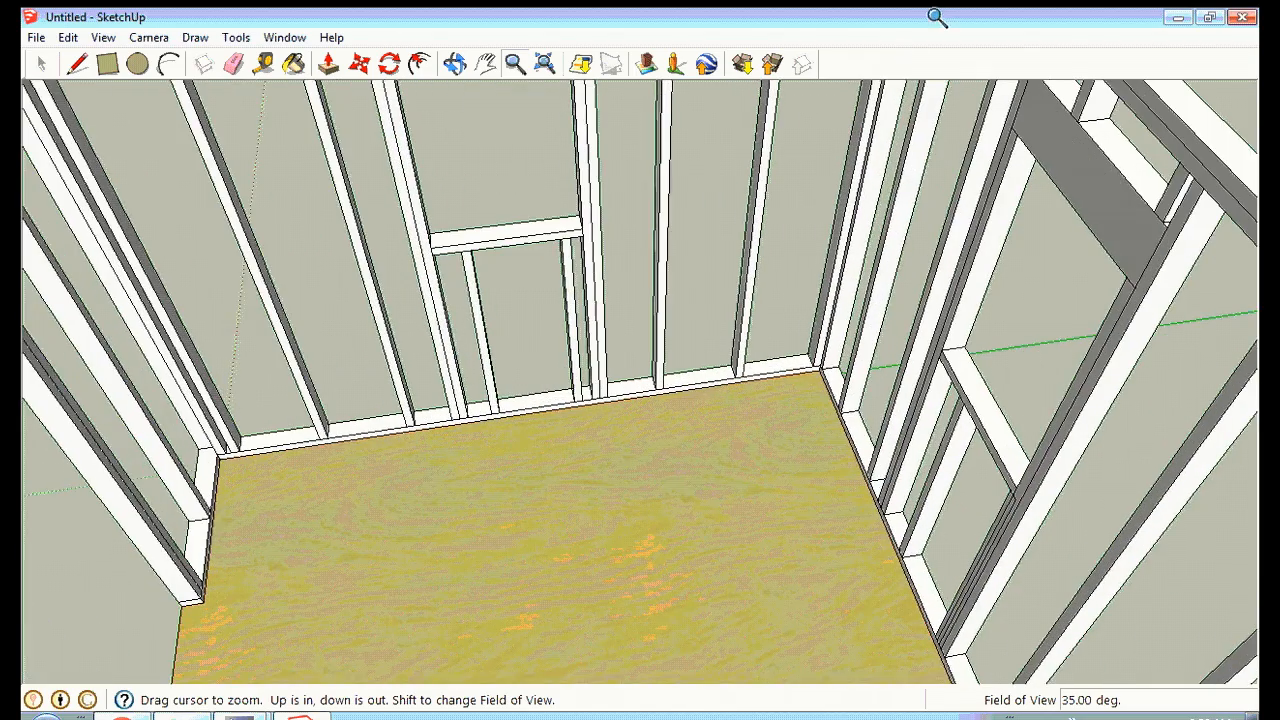
{"action": "left_click", "coordinate": [455, 64]}
{"action": "left_click_drag", "start_coordinate": [553, 219], "coordinate": [698, 191]}
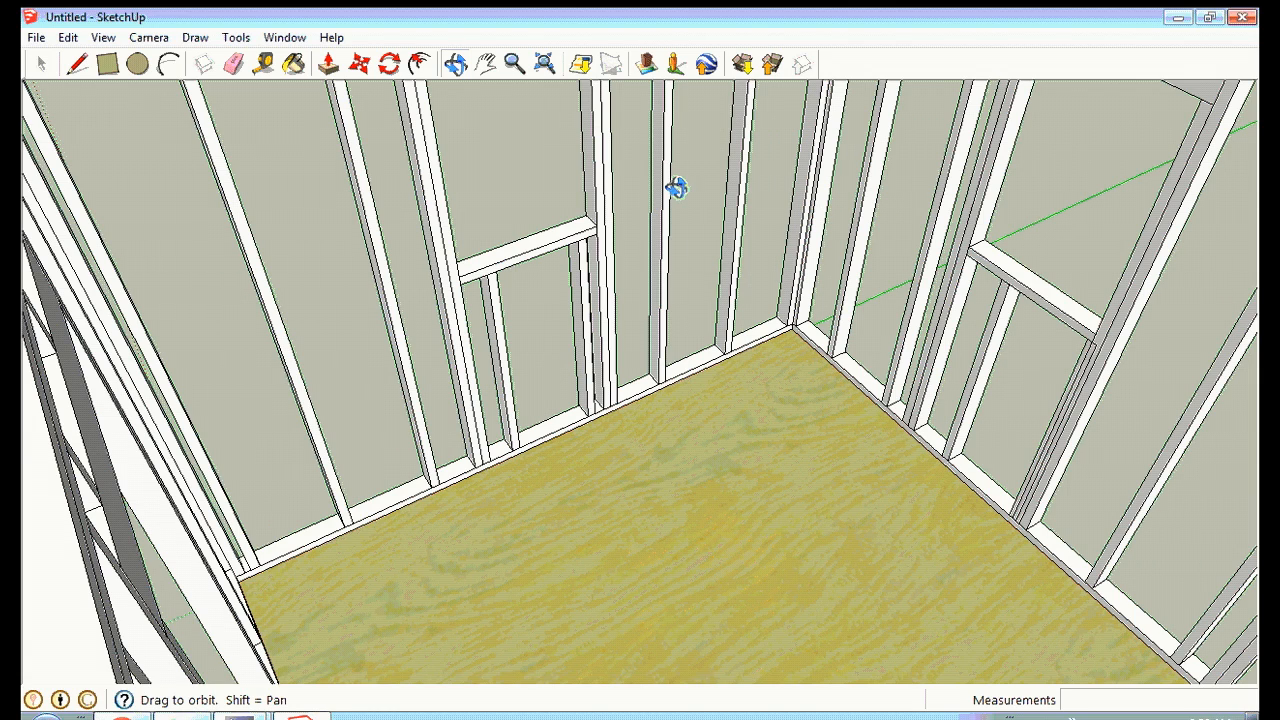
Open the group of the long wall with the door opening for editing, with the corner beside its window in view.
{"action": "left_click", "coordinate": [41, 64]}
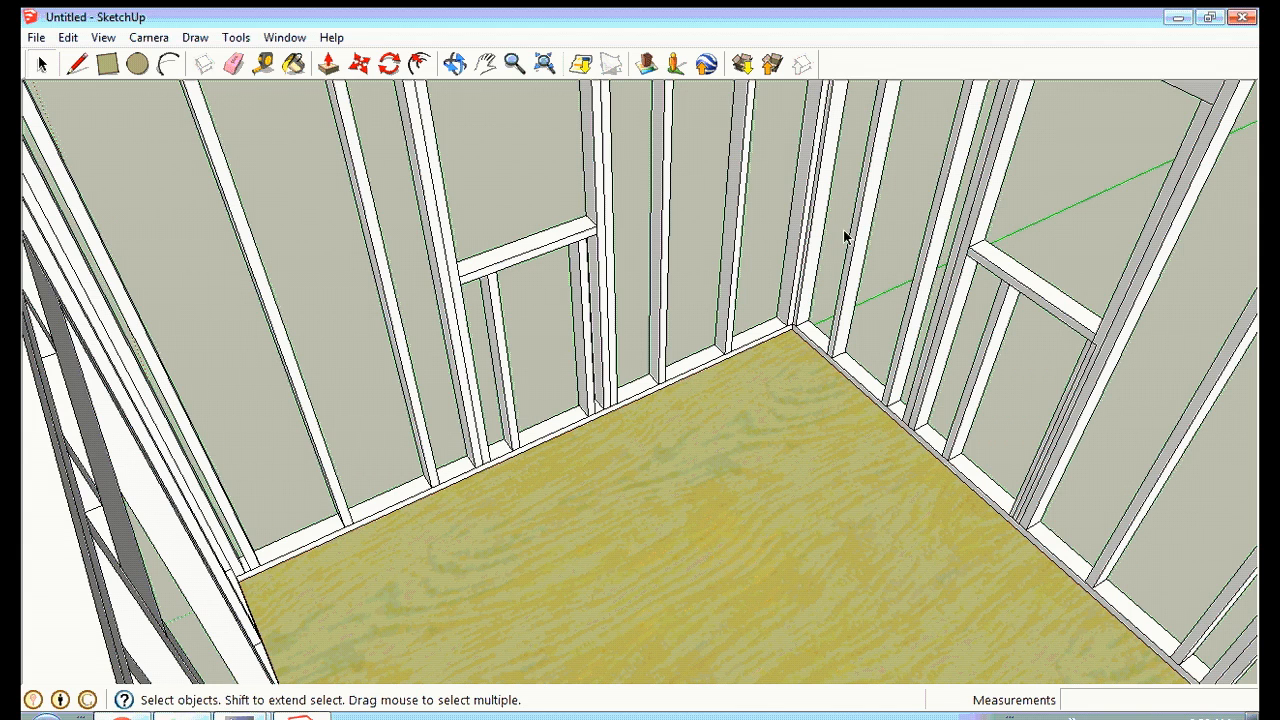
{"action": "left_click", "coordinate": [455, 64]}
{"action": "left_click_drag", "start_coordinate": [1194, 271], "coordinate": [361, 317]}
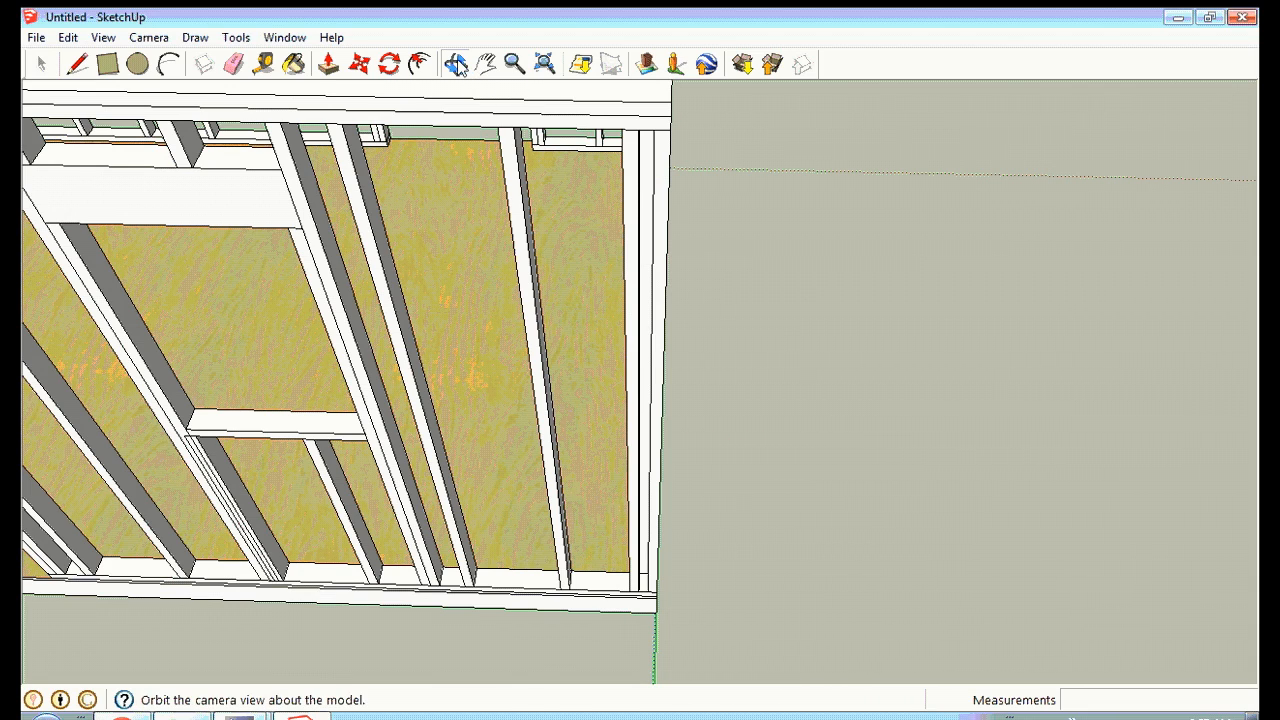
{"action": "mouse_move", "coordinate": [608, 289]}
{"action": "left_mouse_down"}
{"action": "mouse_move", "coordinate": [746, 300]}
{"action": "mouse_move", "coordinate": [720, 317]}
{"action": "mouse_move", "coordinate": [557, 303]}
{"action": "mouse_move", "coordinate": [637, 237]}
{"action": "mouse_move", "coordinate": [620, 237]}
{"action": "mouse_move", "coordinate": [634, 289]}
{"action": "mouse_move", "coordinate": [610, 283]}
{"action": "left_mouse_up"}
{"action": "left_click", "coordinate": [514, 63]}
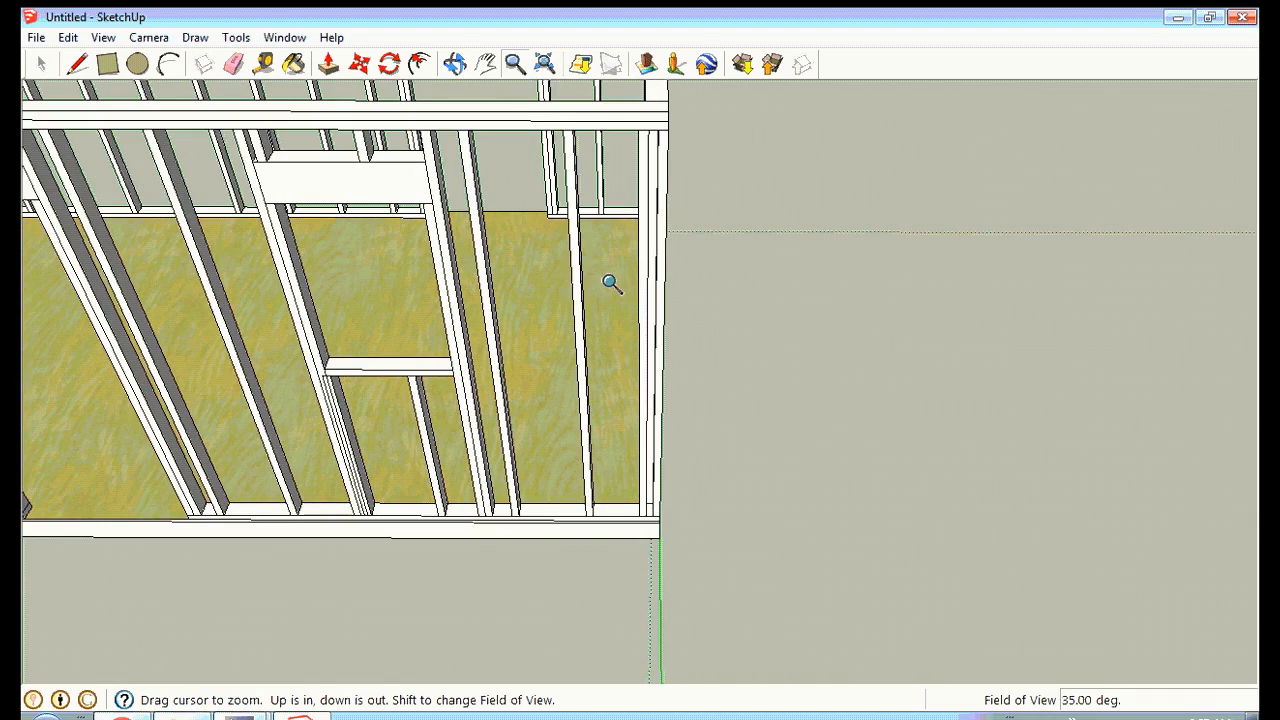
{"action": "left_click", "coordinate": [486, 63]}
{"action": "left_click_drag", "start_coordinate": [723, 223], "coordinate": [817, 330]}
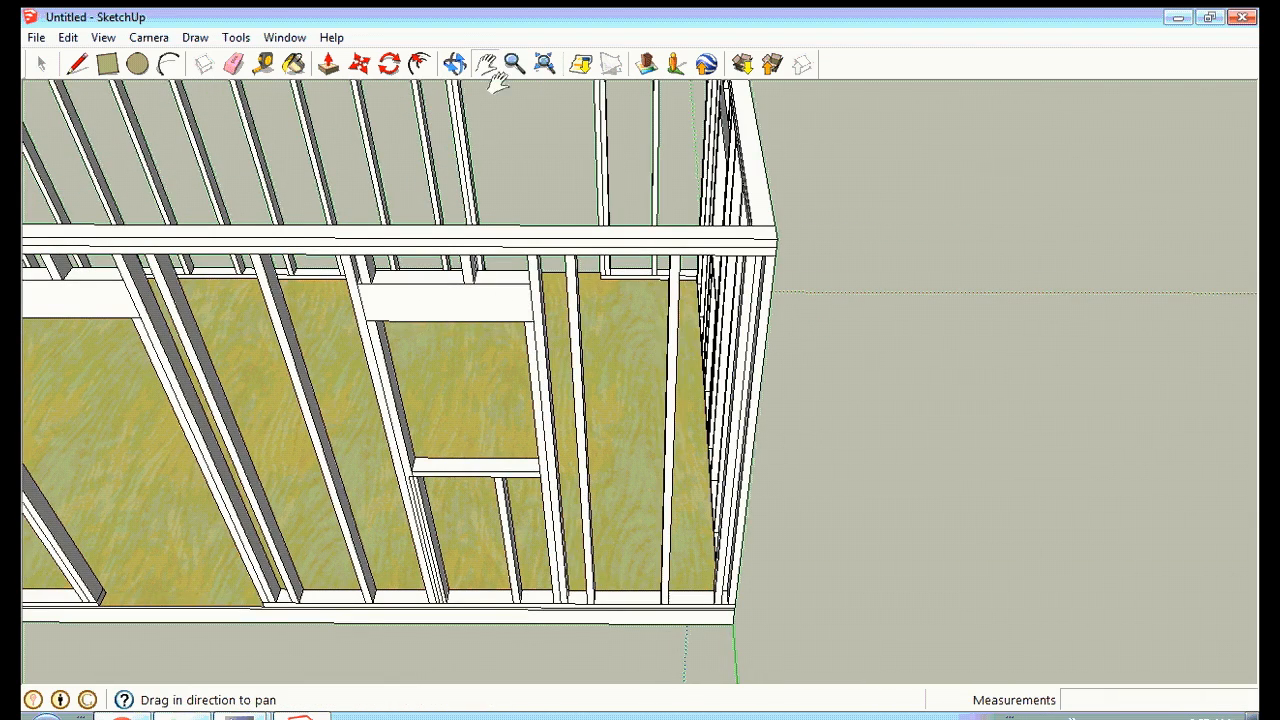
{"action": "left_click", "coordinate": [455, 63]}
{"action": "left_click_drag", "start_coordinate": [557, 281], "coordinate": [543, 200]}
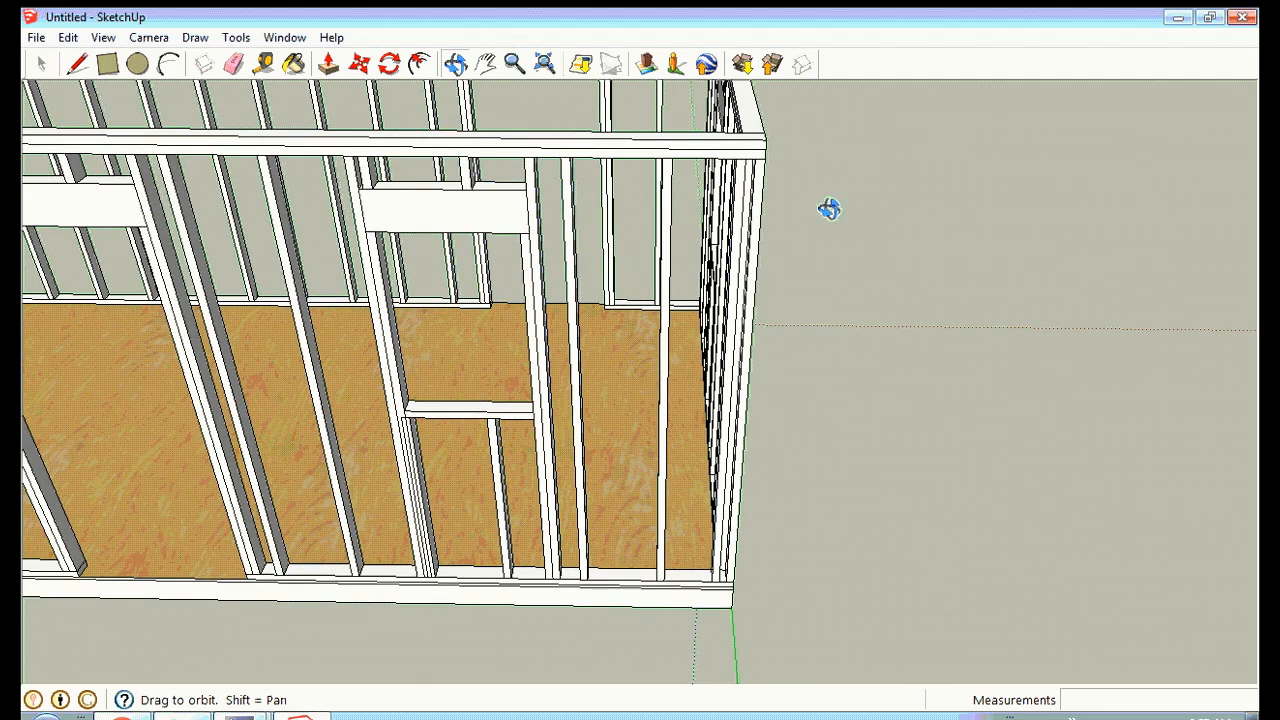
{"action": "left_click", "coordinate": [41, 64]}
{"action": "left_click", "coordinate": [523, 157]}
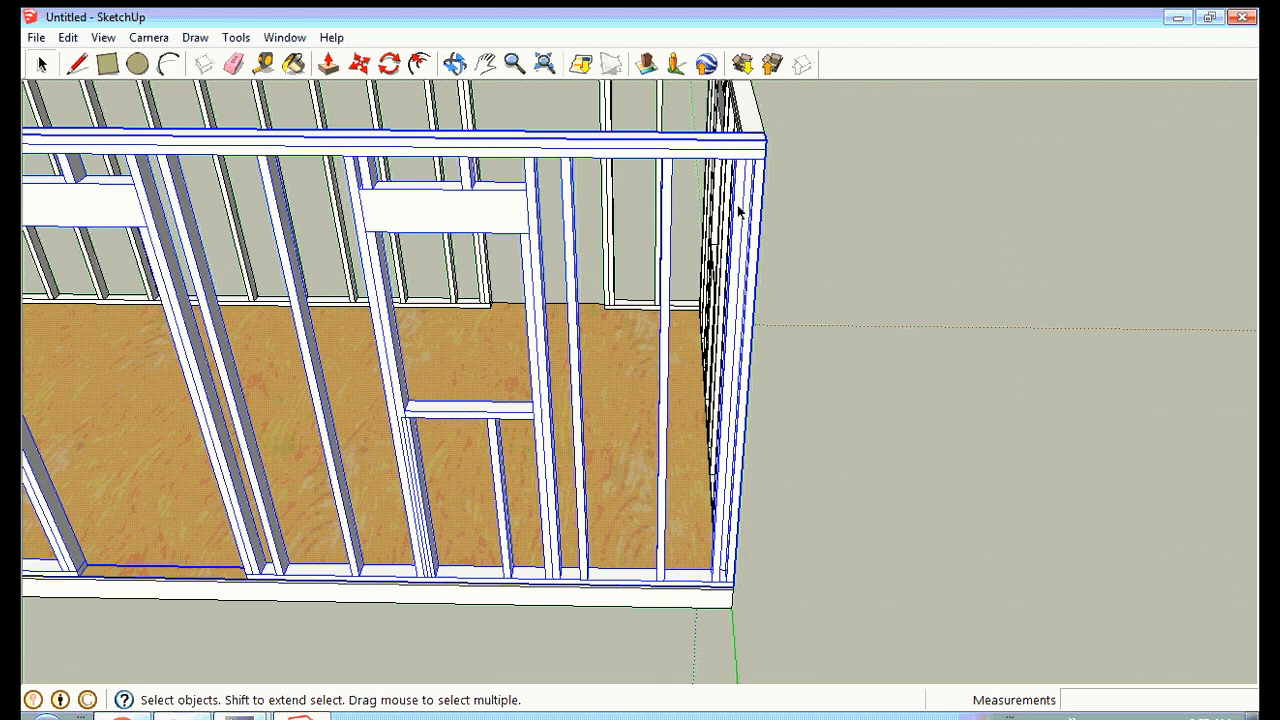
{"action": "right_click", "coordinate": [669, 145]}
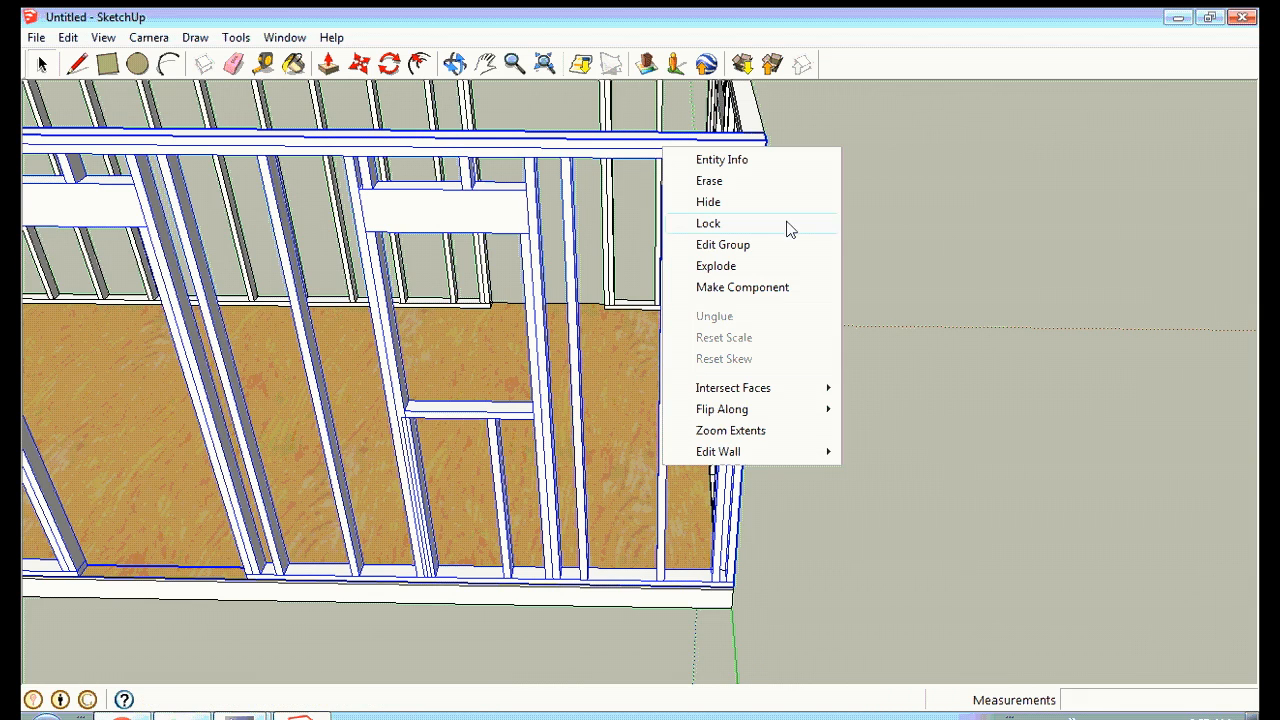
{"action": "left_click", "coordinate": [740, 246]}
Rotate the inner stud at the wall's corner 90 degrees about its vertical axis.
{"action": "left_click", "coordinate": [739, 257]}
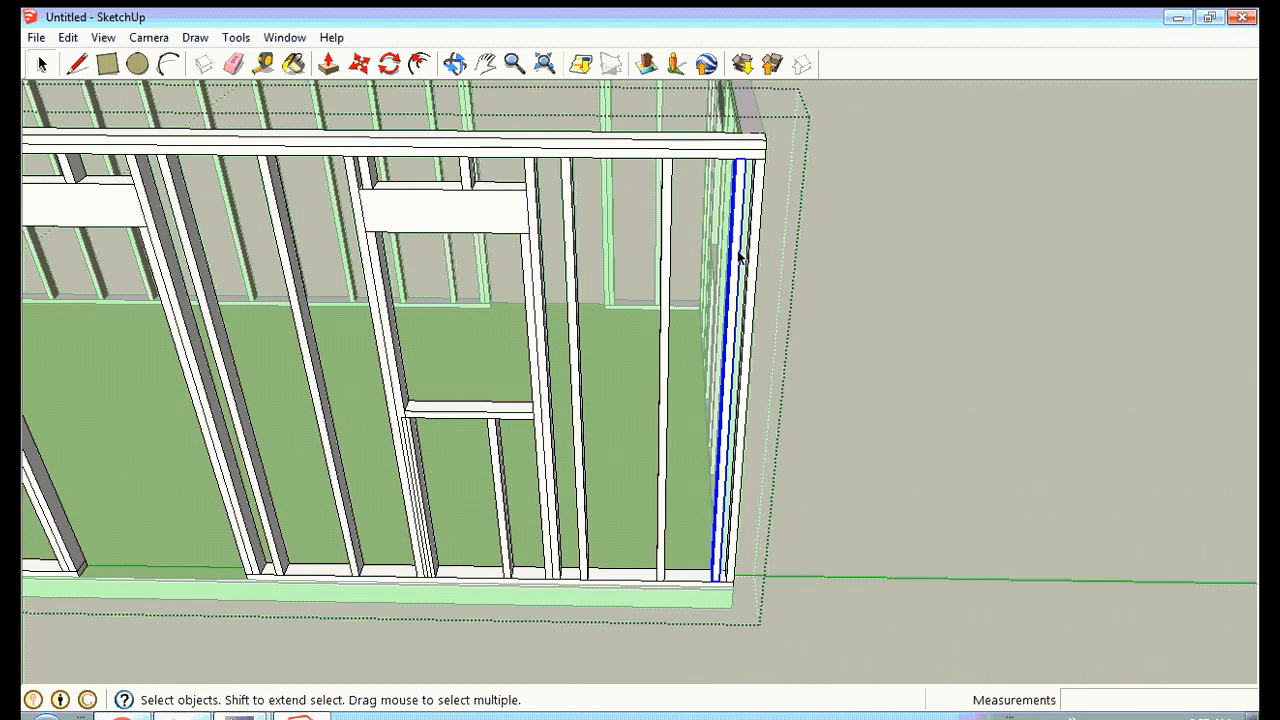
{"action": "left_click", "coordinate": [391, 64]}
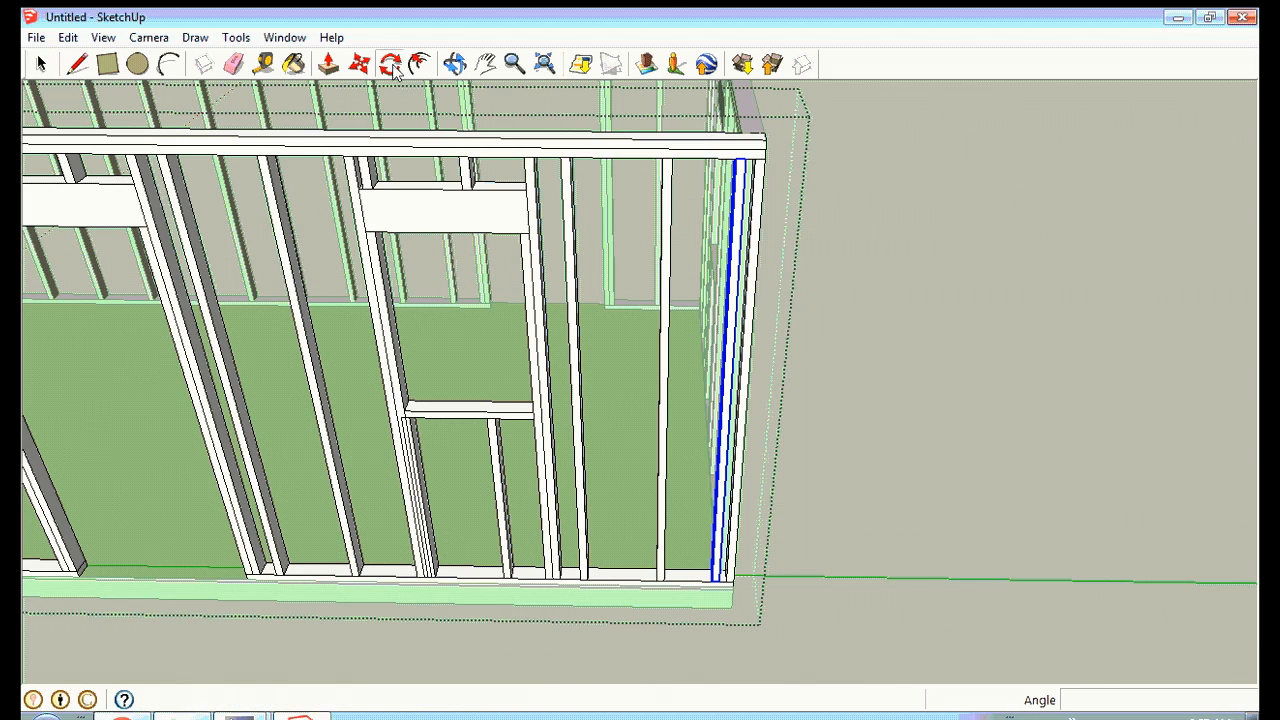
{"action": "left_click", "coordinate": [846, 578]}
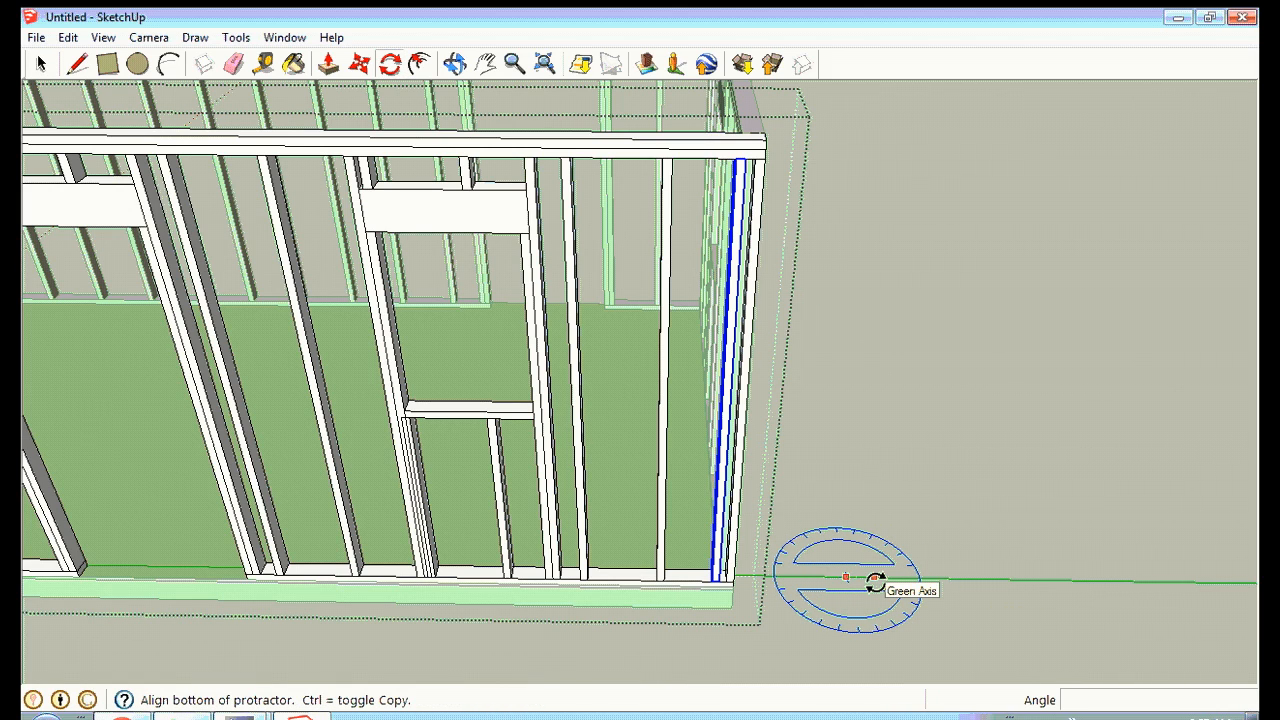
{"action": "left_click", "coordinate": [874, 580]}
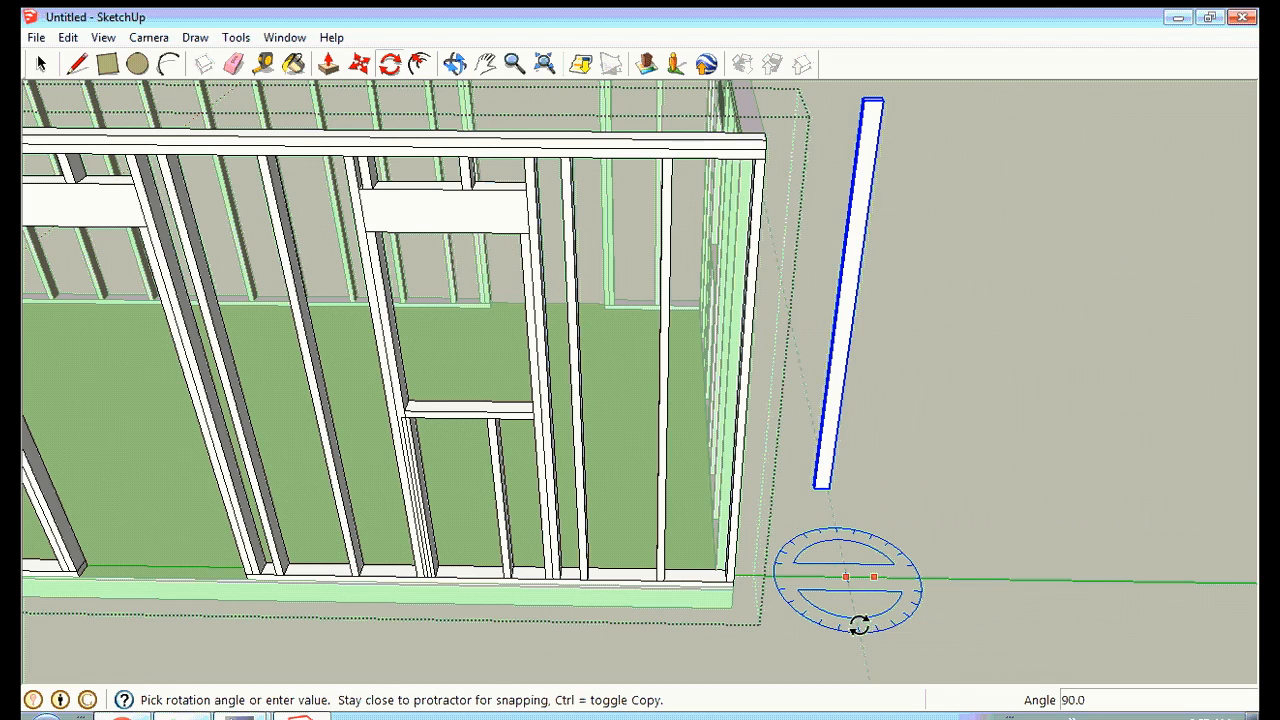
{"action": "left_click", "coordinate": [859, 624]}
Move the turned stud by its bottom corner back into the wall frame, between the plates next to the end stud.
{"action": "left_click", "coordinate": [361, 66]}
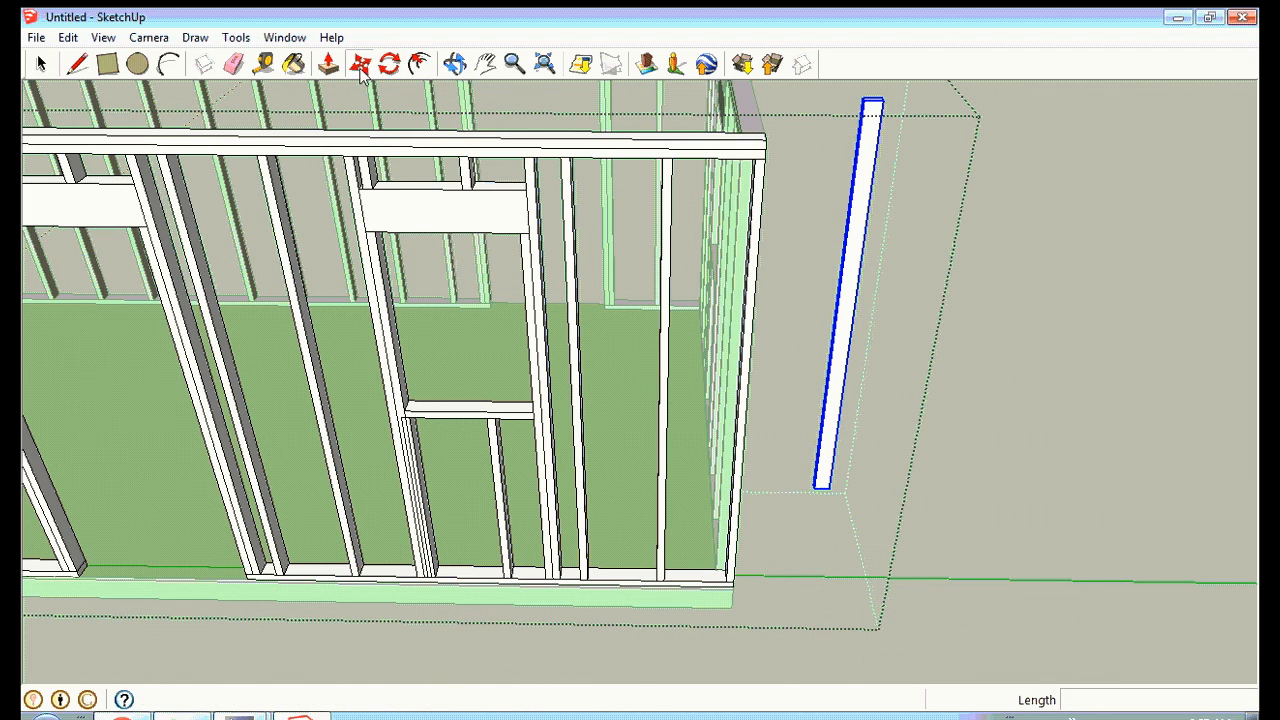
{"action": "left_click", "coordinate": [827, 492]}
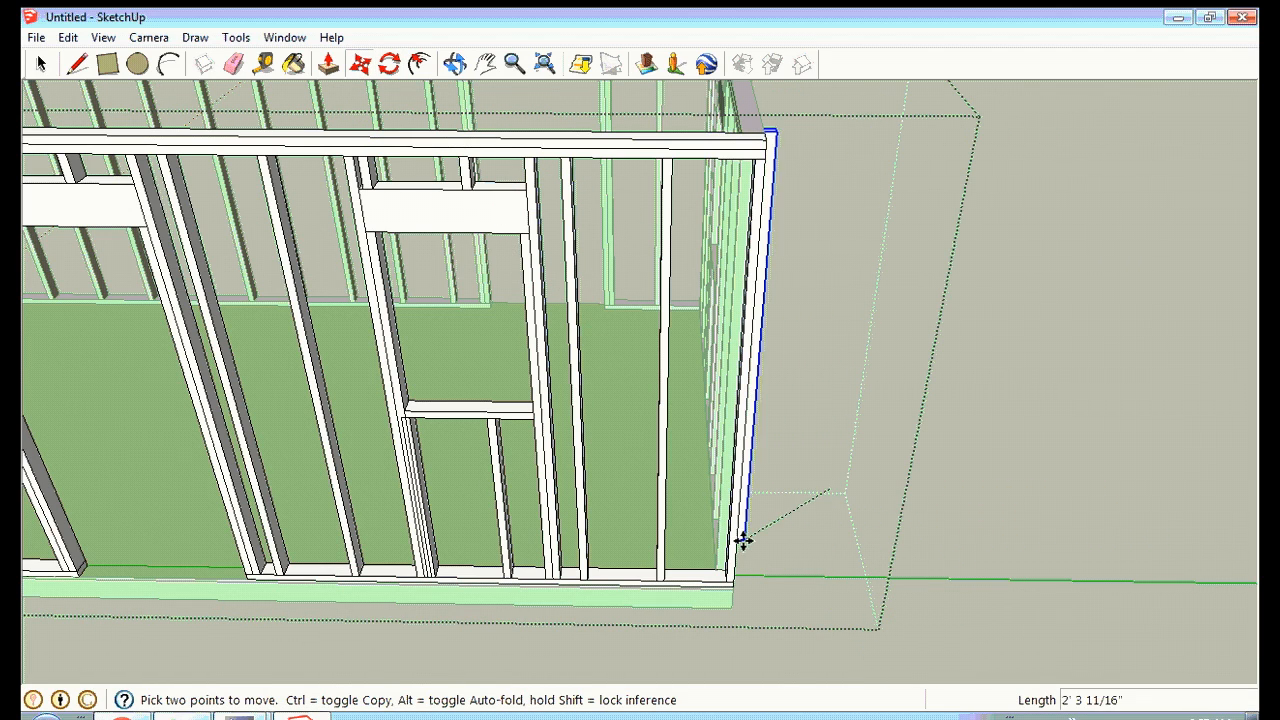
{"action": "left_click", "coordinate": [722, 577]}
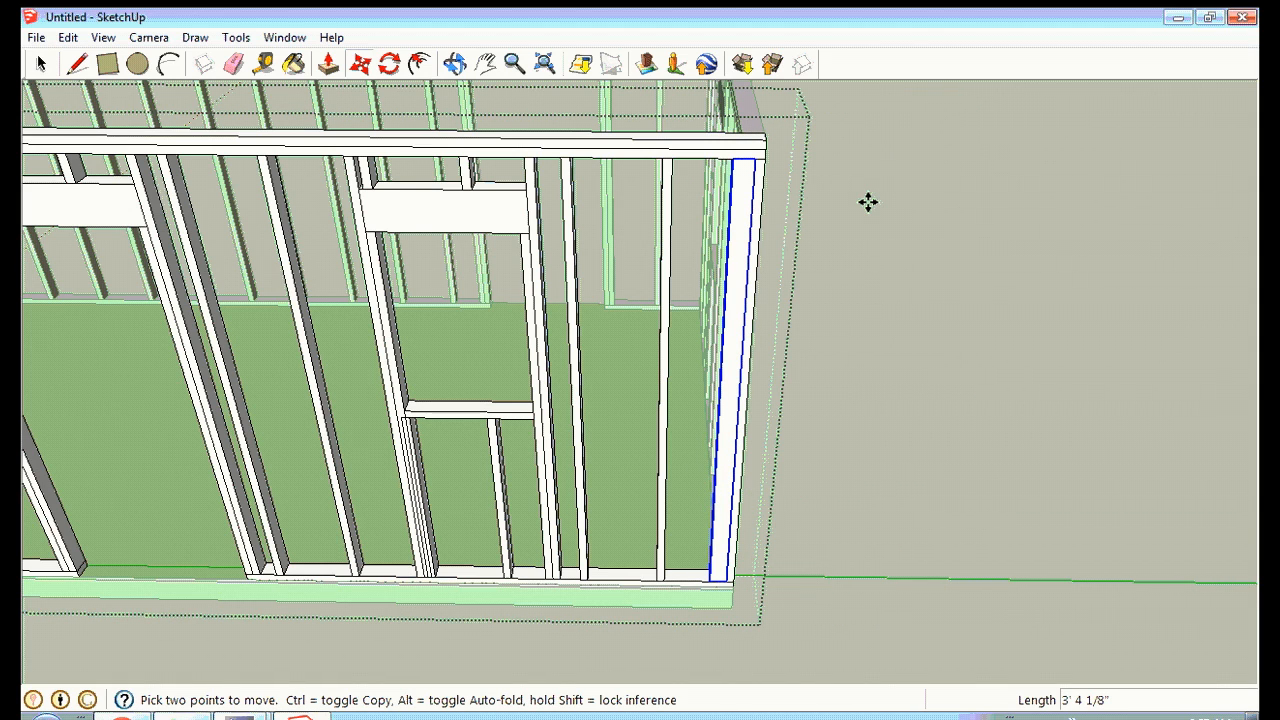
Shift the turned corner stud 2" across the wall's thickness toward the room, and finish editing the wall group.
{"action": "left_click", "coordinate": [456, 65]}
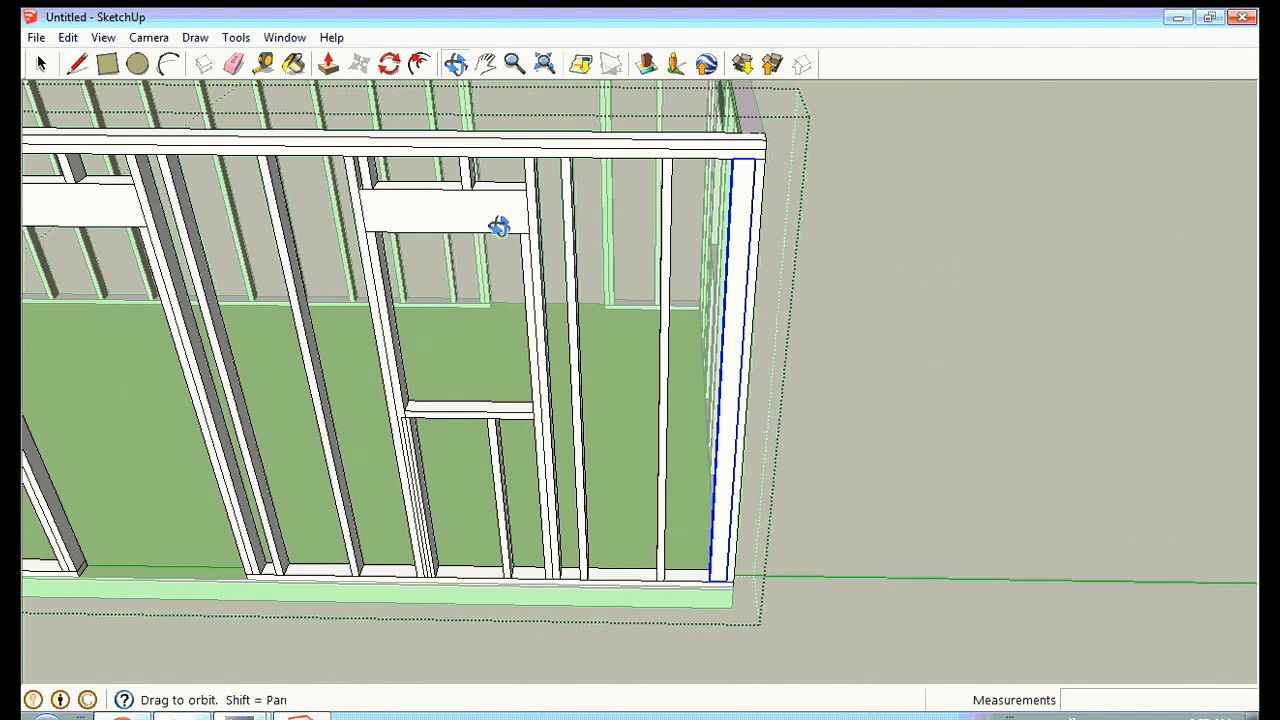
{"action": "left_click_drag", "start_coordinate": [498, 226], "coordinate": [703, 217]}
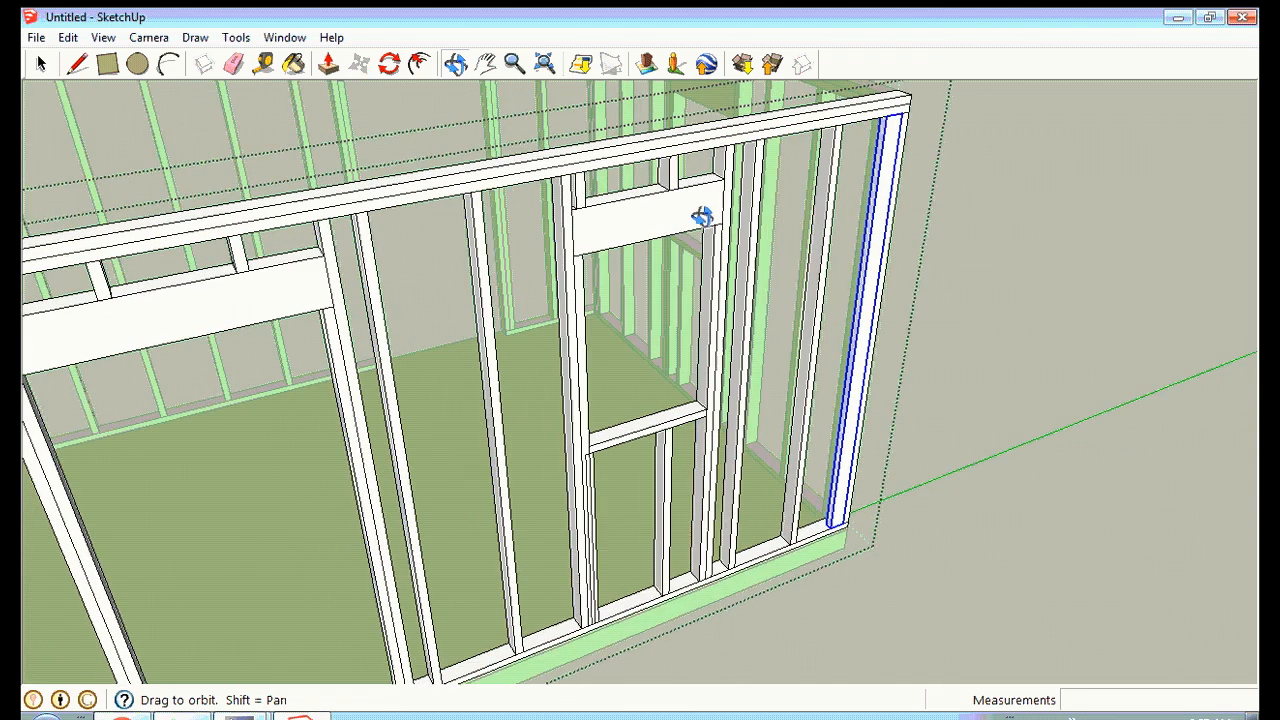
{"action": "left_click", "coordinate": [361, 66]}
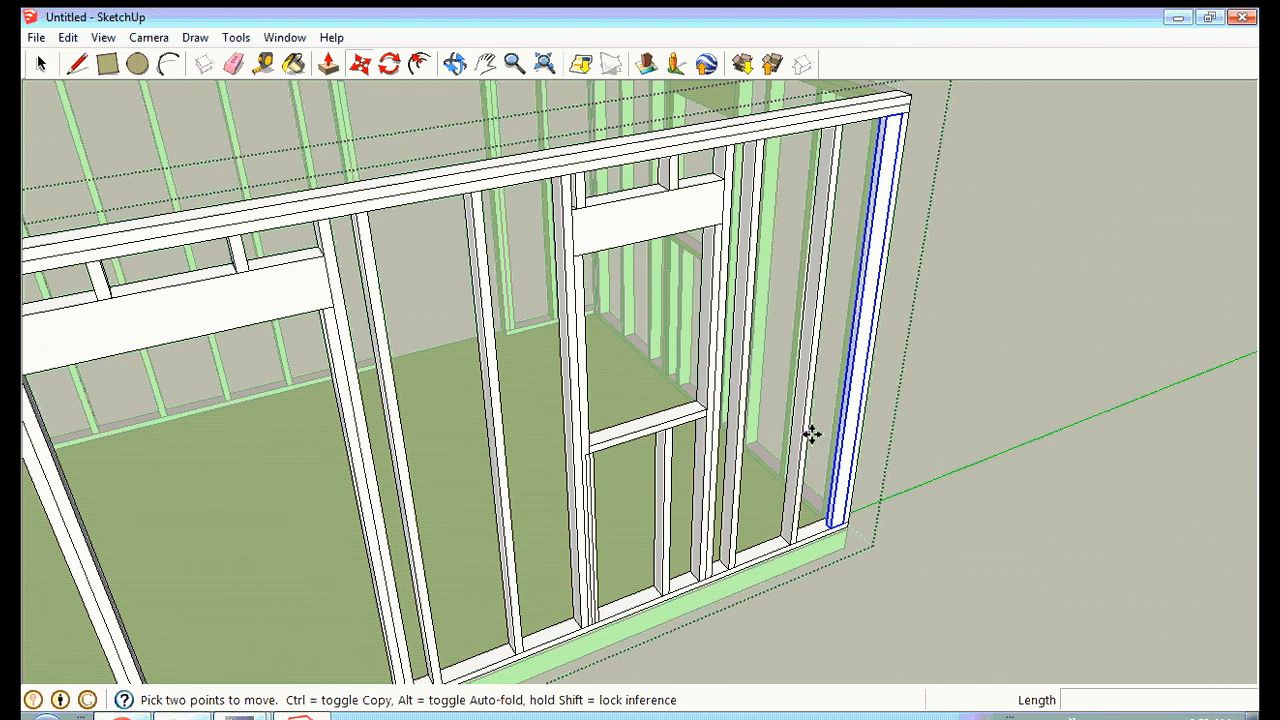
{"action": "left_click", "coordinate": [828, 523]}
{"action": "left_click", "coordinate": [820, 523]}
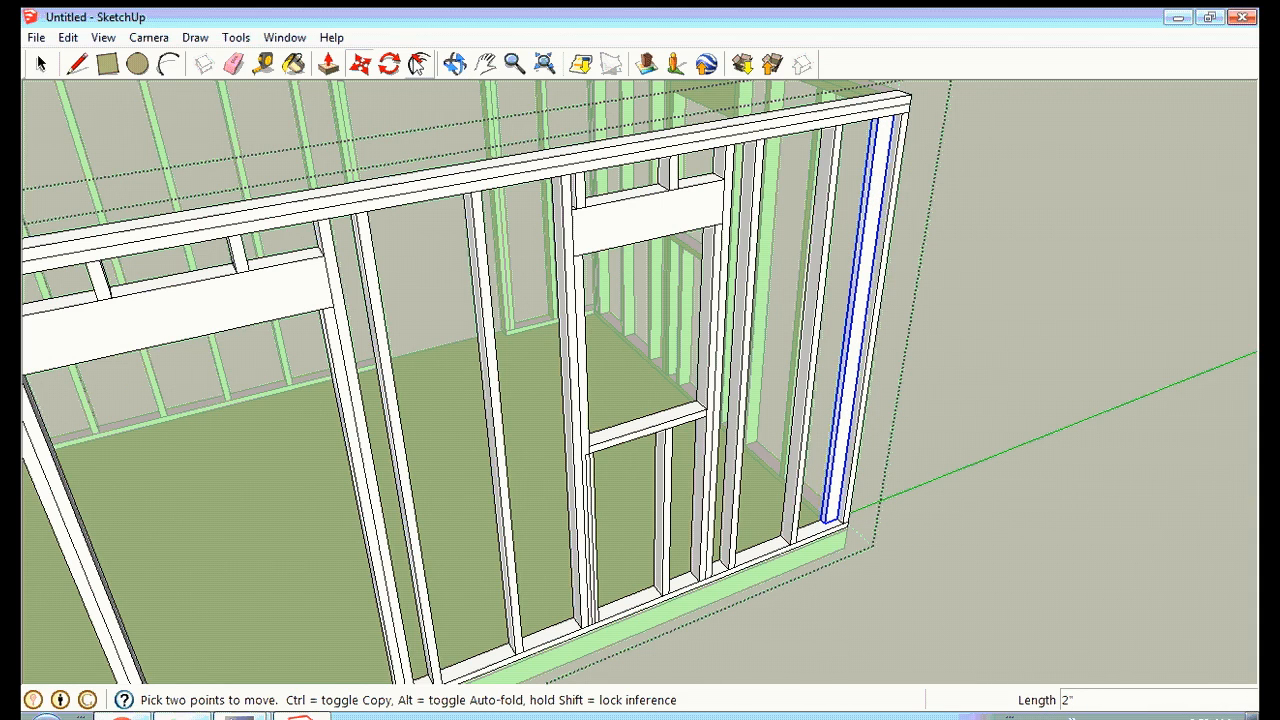
{"action": "left_click", "coordinate": [41, 64]}
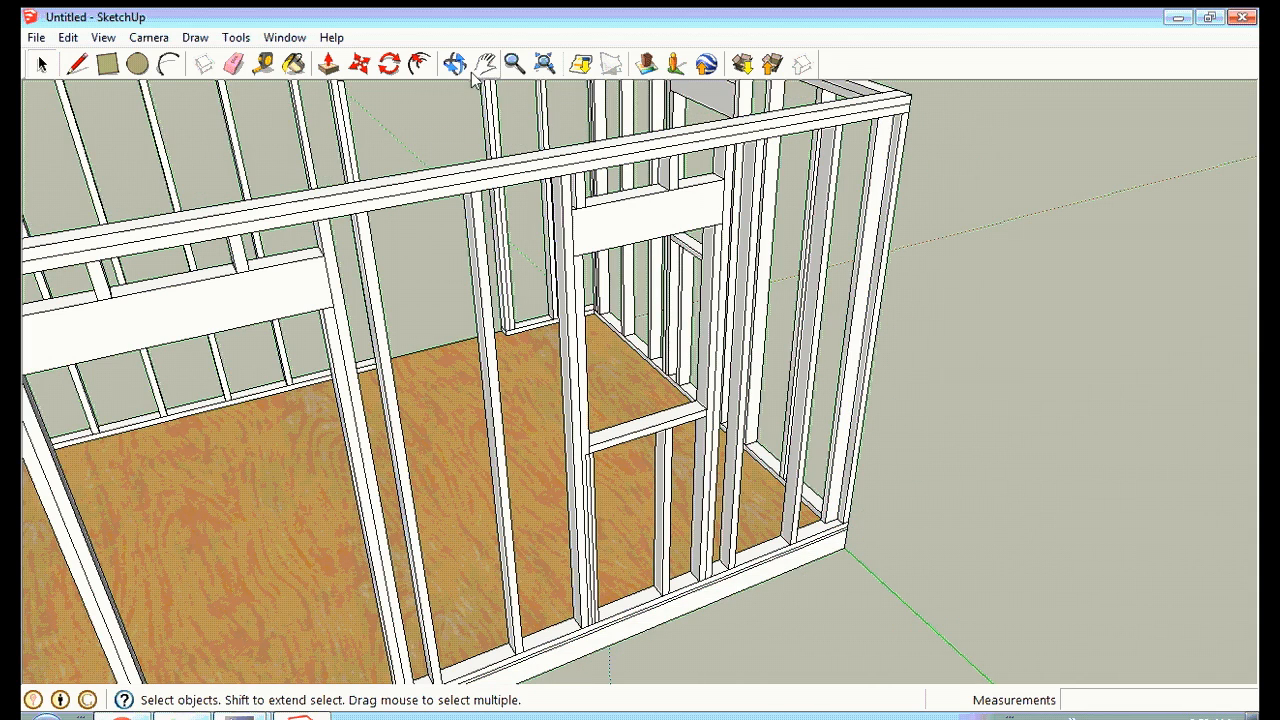
Examine the finished corner studs from the outside and close up from inside the room.
{"action": "left_click", "coordinate": [455, 64]}
{"action": "left_click", "coordinate": [514, 64]}
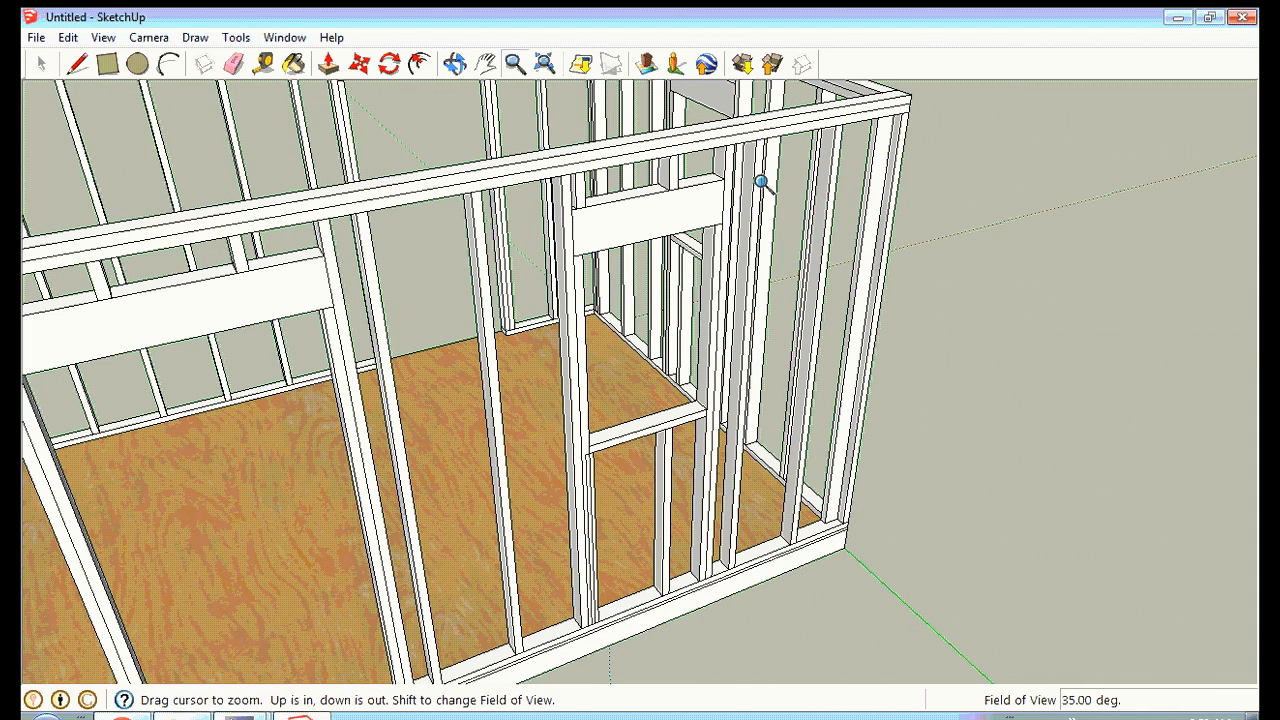
{"action": "left_click", "coordinate": [455, 64]}
{"action": "left_click_drag", "start_coordinate": [1100, 269], "coordinate": [894, 314]}
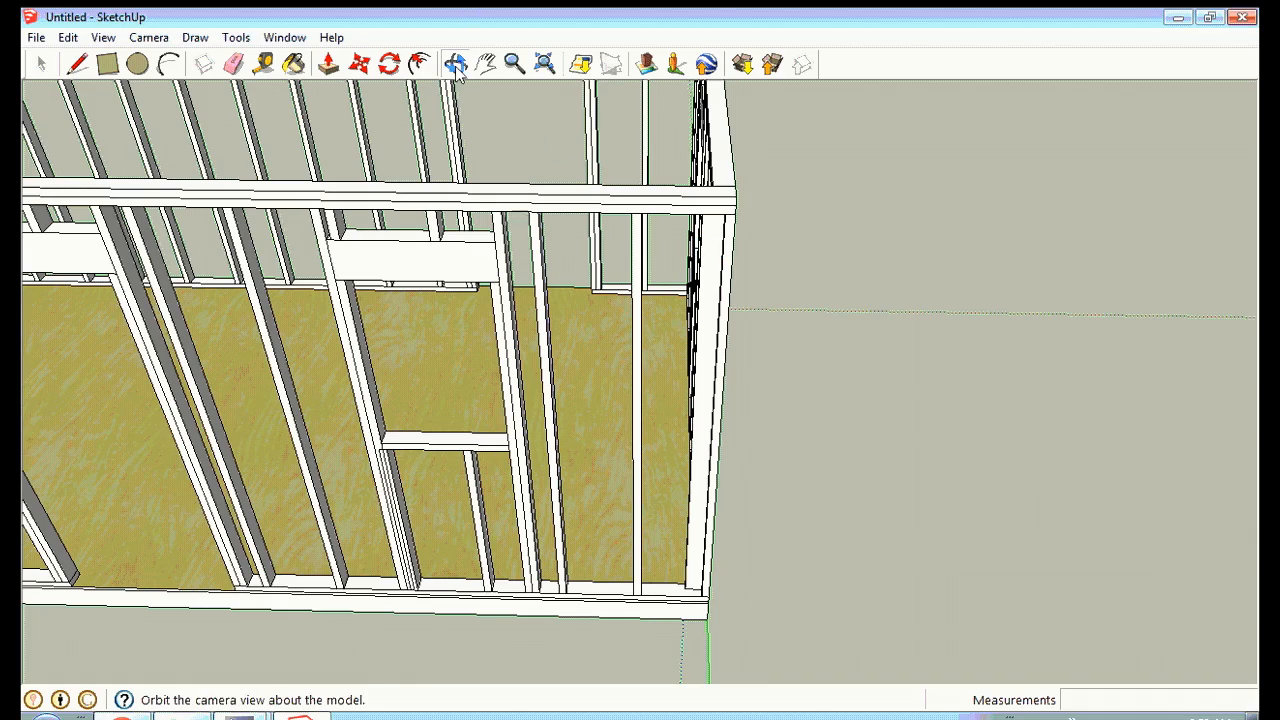
{"action": "left_click_drag", "start_coordinate": [423, 337], "coordinate": [931, 421]}
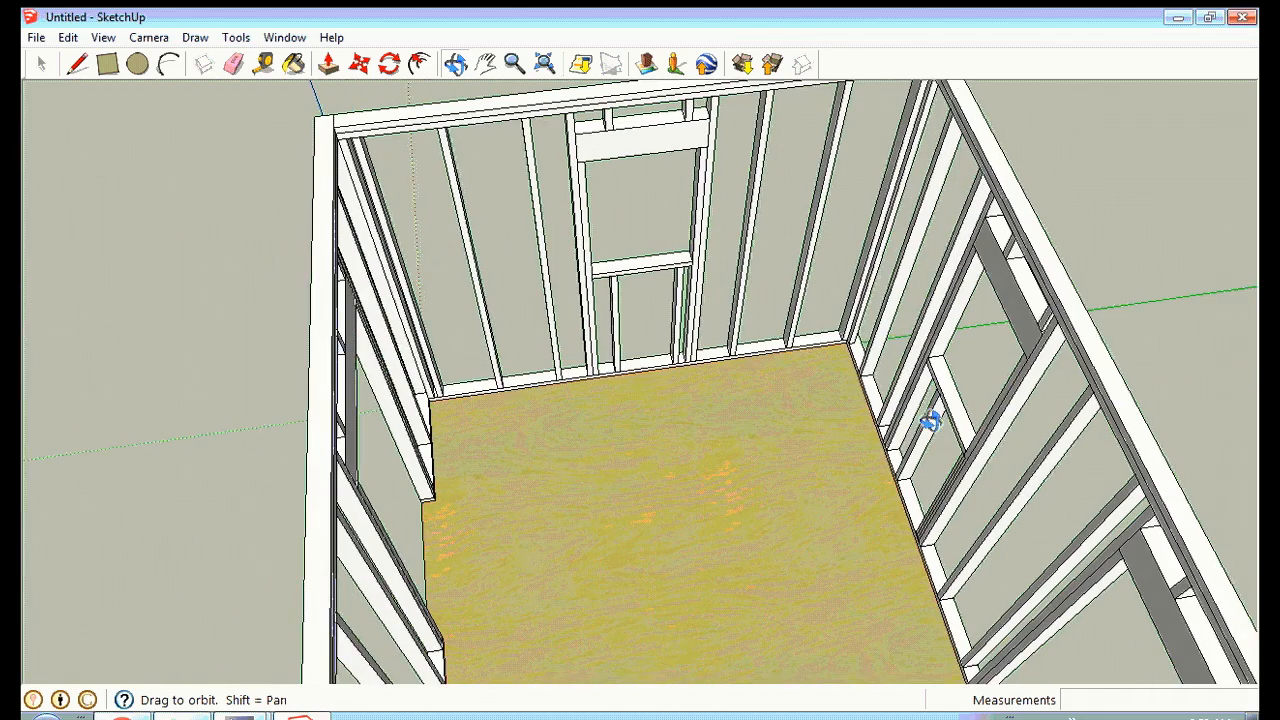
{"action": "left_click", "coordinate": [513, 64]}
{"action": "left_click_drag", "start_coordinate": [909, 390], "coordinate": [959, 214]}
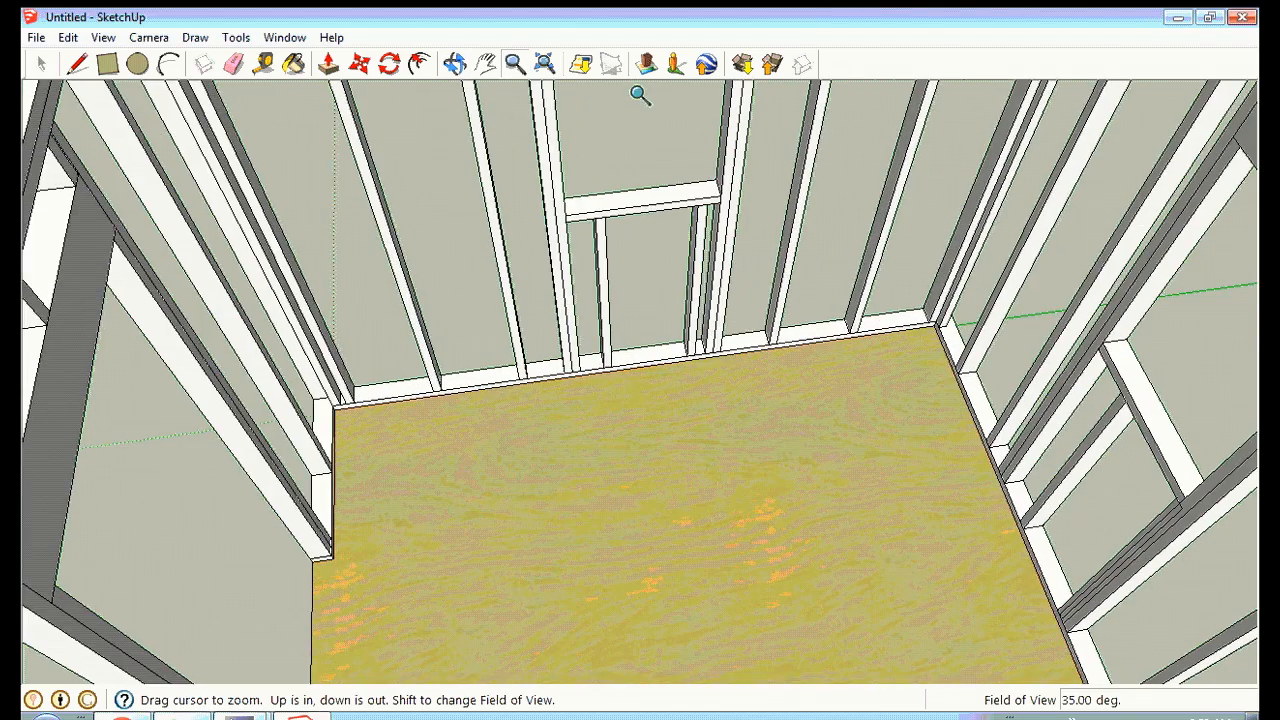
{"action": "left_click", "coordinate": [486, 64]}
{"action": "left_click_drag", "start_coordinate": [849, 183], "coordinate": [672, 260]}
{"action": "left_click", "coordinate": [456, 64]}
{"action": "left_click_drag", "start_coordinate": [583, 310], "coordinate": [734, 203]}
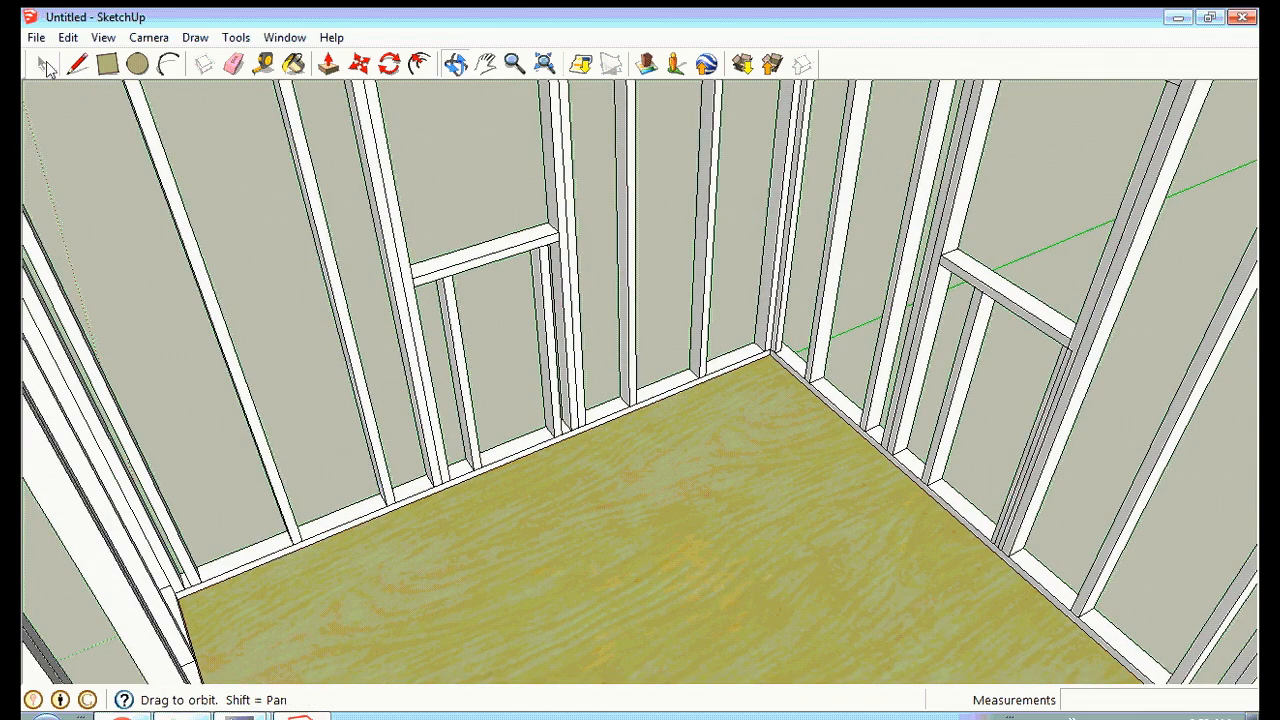
{"action": "left_click", "coordinate": [43, 65]}
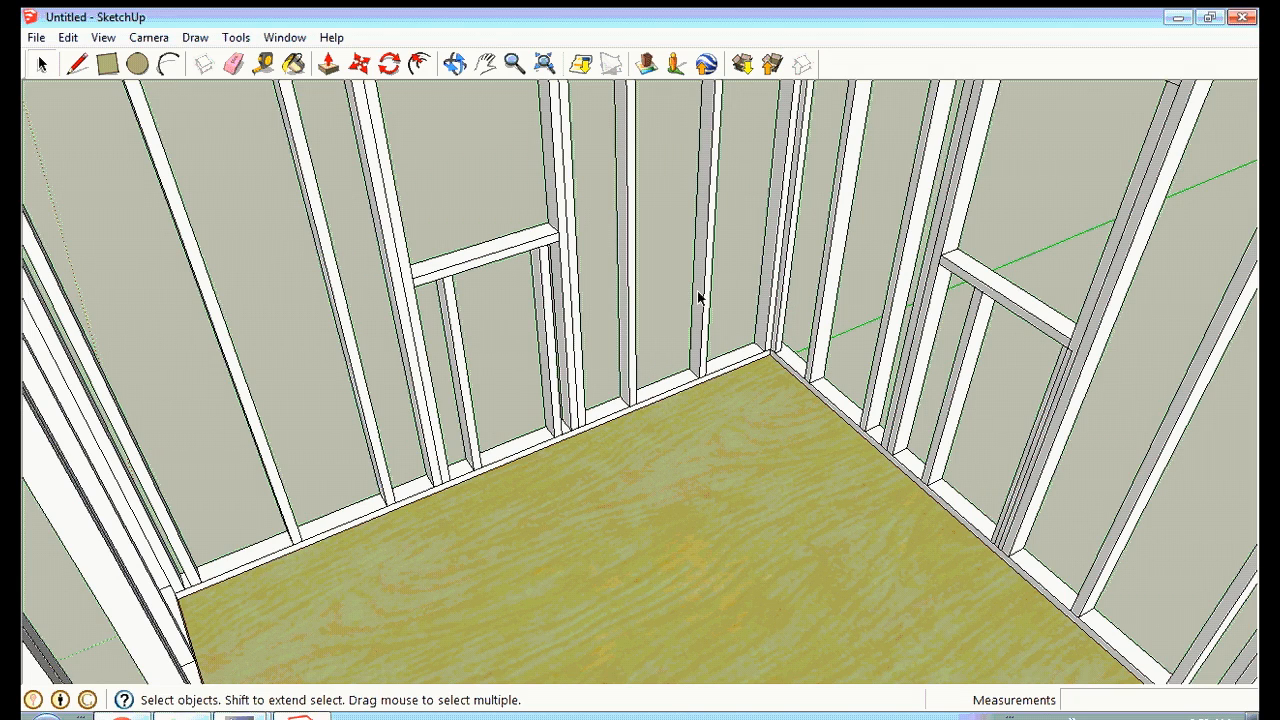
Check the door and window wall and its corner from outside and above.
{"action": "left_click", "coordinate": [455, 64]}
{"action": "left_click_drag", "start_coordinate": [1109, 180], "coordinate": [720, 346]}
{"action": "left_click", "coordinate": [514, 64]}
{"action": "left_click_drag", "start_coordinate": [740, 237], "coordinate": [726, 317]}
{"action": "left_click", "coordinate": [455, 64]}
{"action": "left_click_drag", "start_coordinate": [590, 150], "coordinate": [706, 197]}
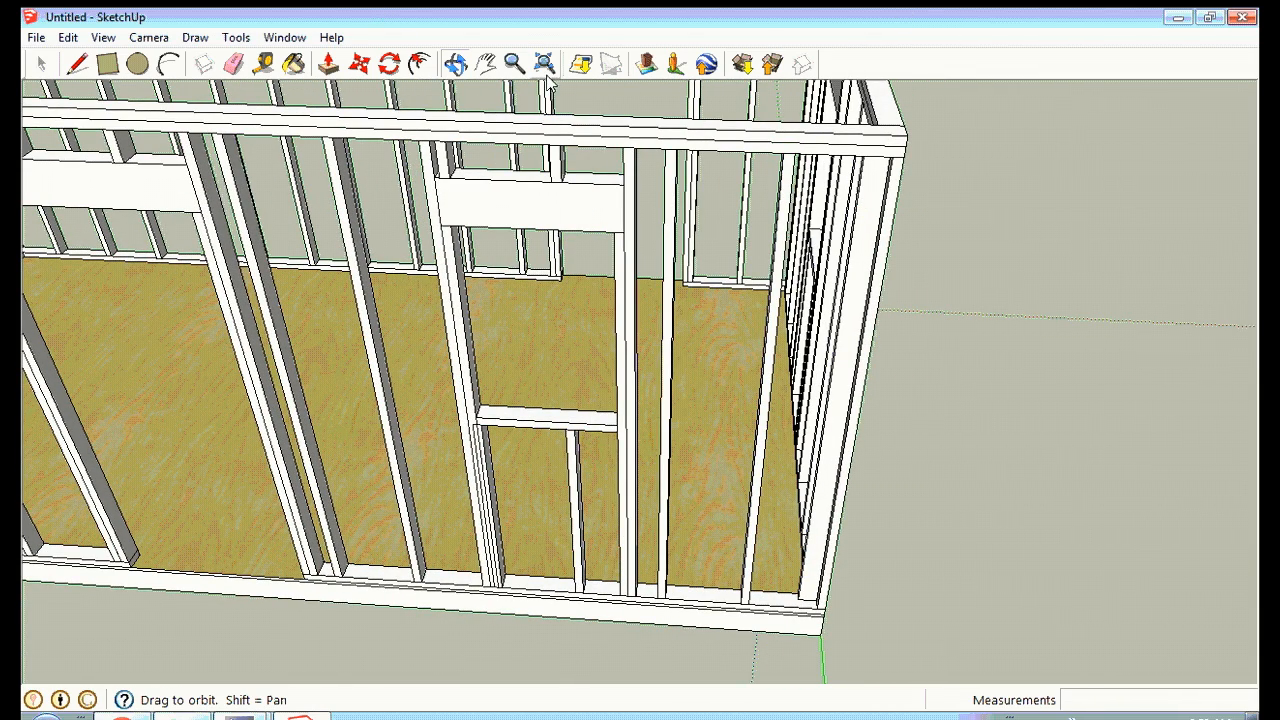
{"action": "left_click", "coordinate": [513, 63]}
{"action": "left_click_drag", "start_coordinate": [612, 195], "coordinate": [613, 270]}
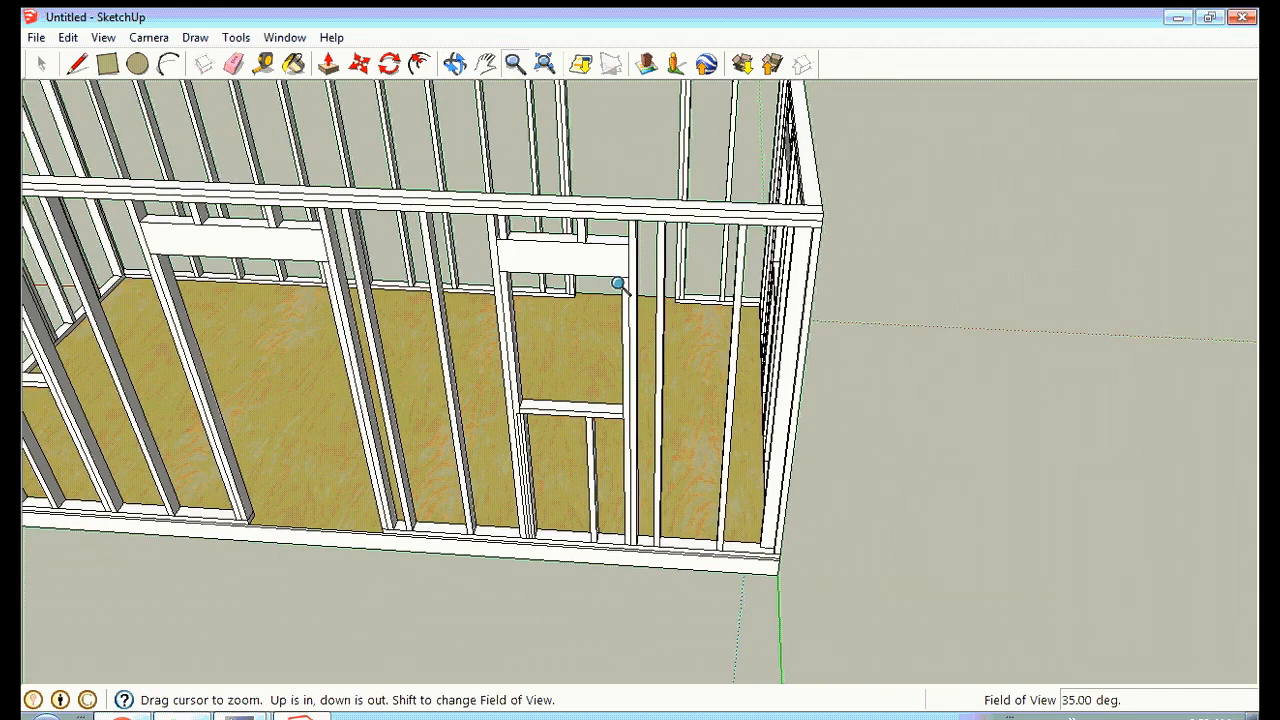
{"action": "left_click", "coordinate": [459, 62]}
{"action": "left_click_drag", "start_coordinate": [501, 187], "coordinate": [510, 231]}
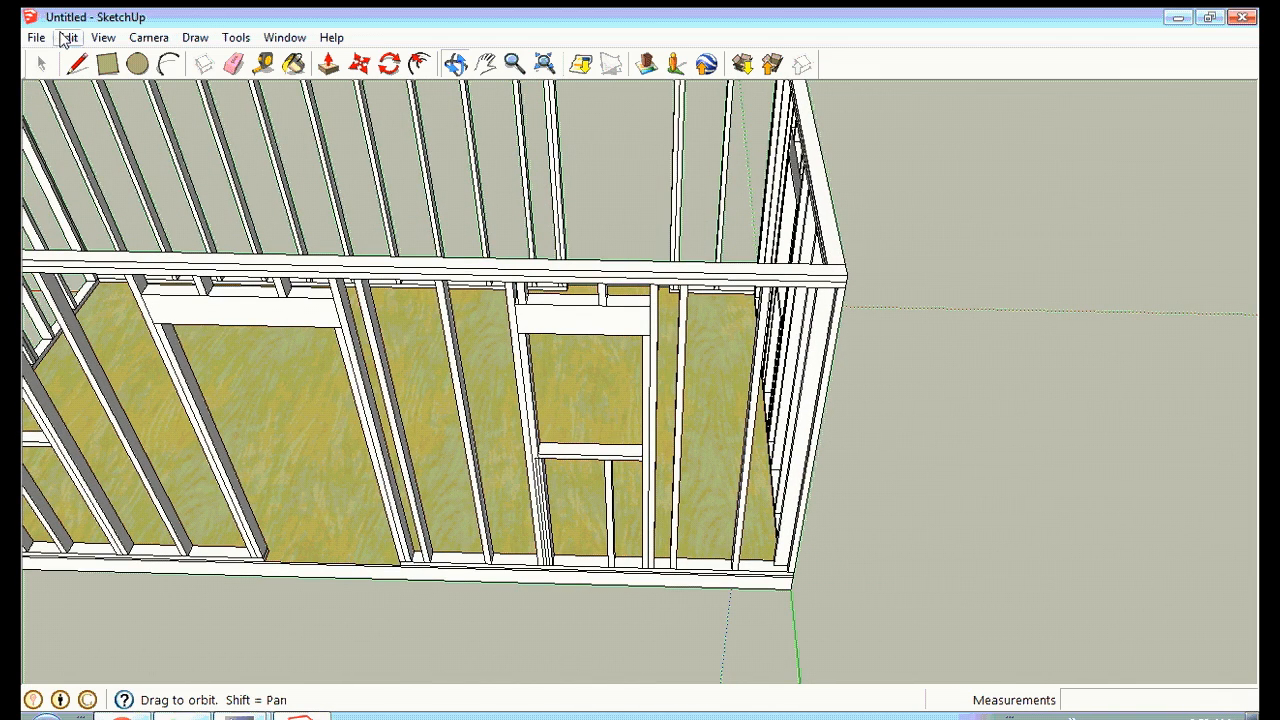
Unhide the hidden roof framing.
{"action": "left_click", "coordinate": [68, 37]}
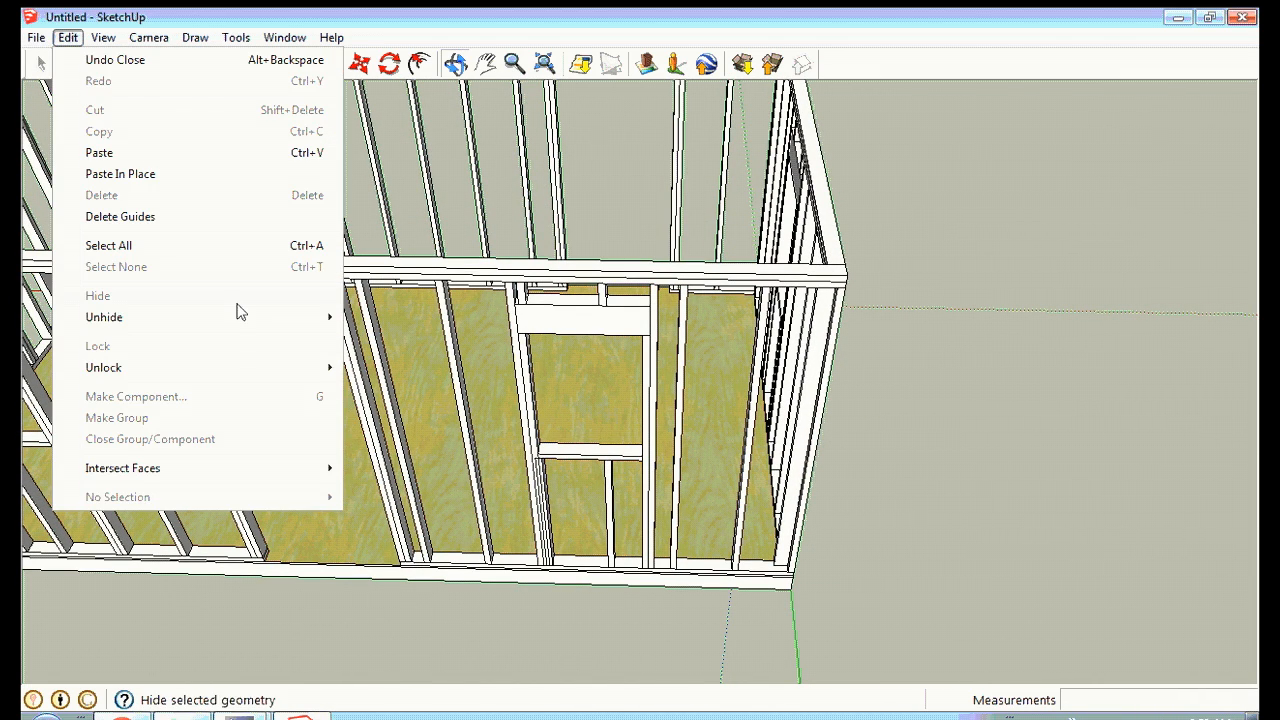
{"action": "mouse_move", "coordinate": [240, 328]}
{"action": "left_click", "coordinate": [393, 362]}
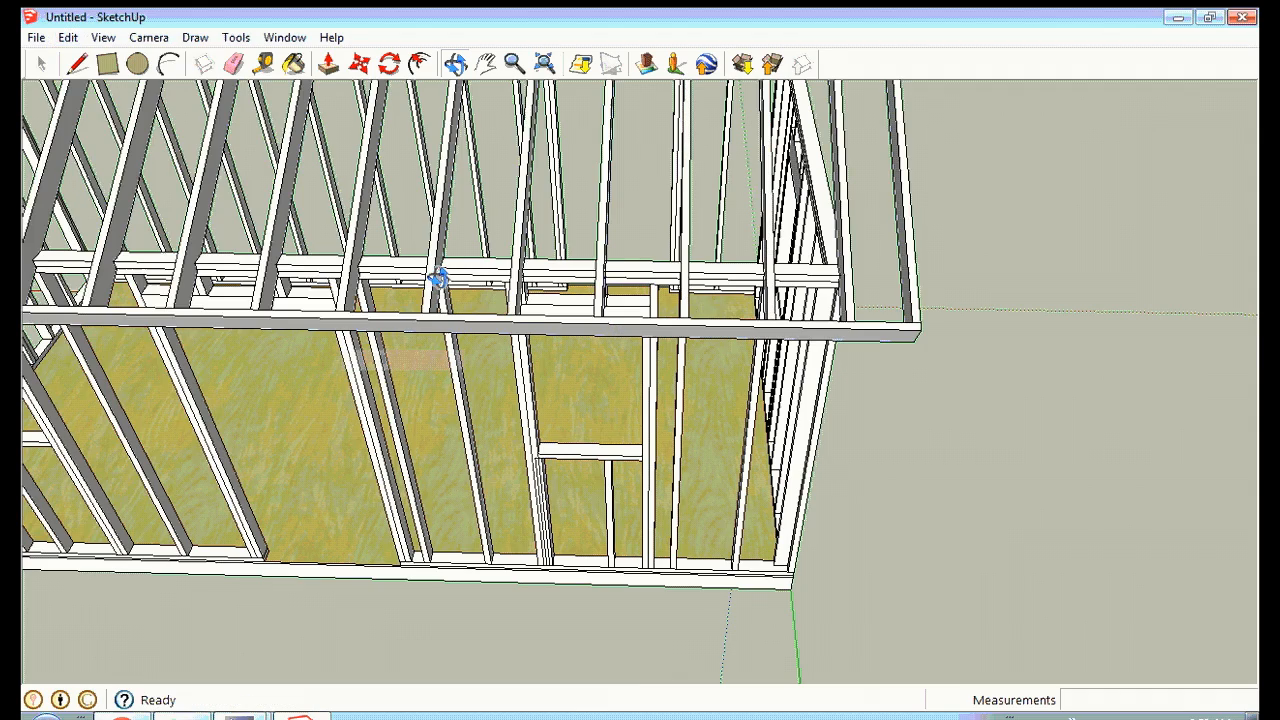
Examine the roof rafters and the open gable above the end wall from the front, from above and close up.
{"action": "left_click", "coordinate": [487, 64]}
{"action": "left_click_drag", "start_coordinate": [408, 177], "coordinate": [788, 228]}
{"action": "left_click", "coordinate": [455, 64]}
{"action": "left_click_drag", "start_coordinate": [560, 230], "coordinate": [929, 169]}
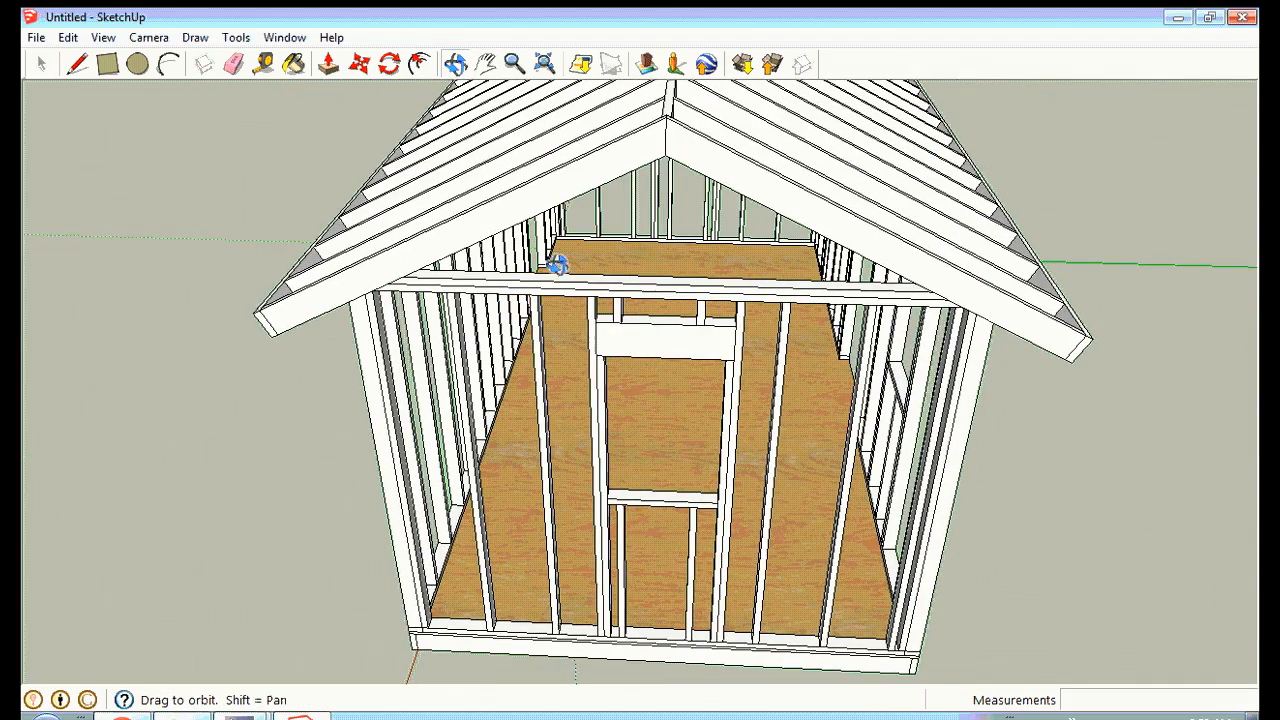
{"action": "left_click_drag", "start_coordinate": [525, 235], "coordinate": [541, 165]}
{"action": "left_click", "coordinate": [485, 63]}
{"action": "left_click_drag", "start_coordinate": [606, 229], "coordinate": [500, 413]}
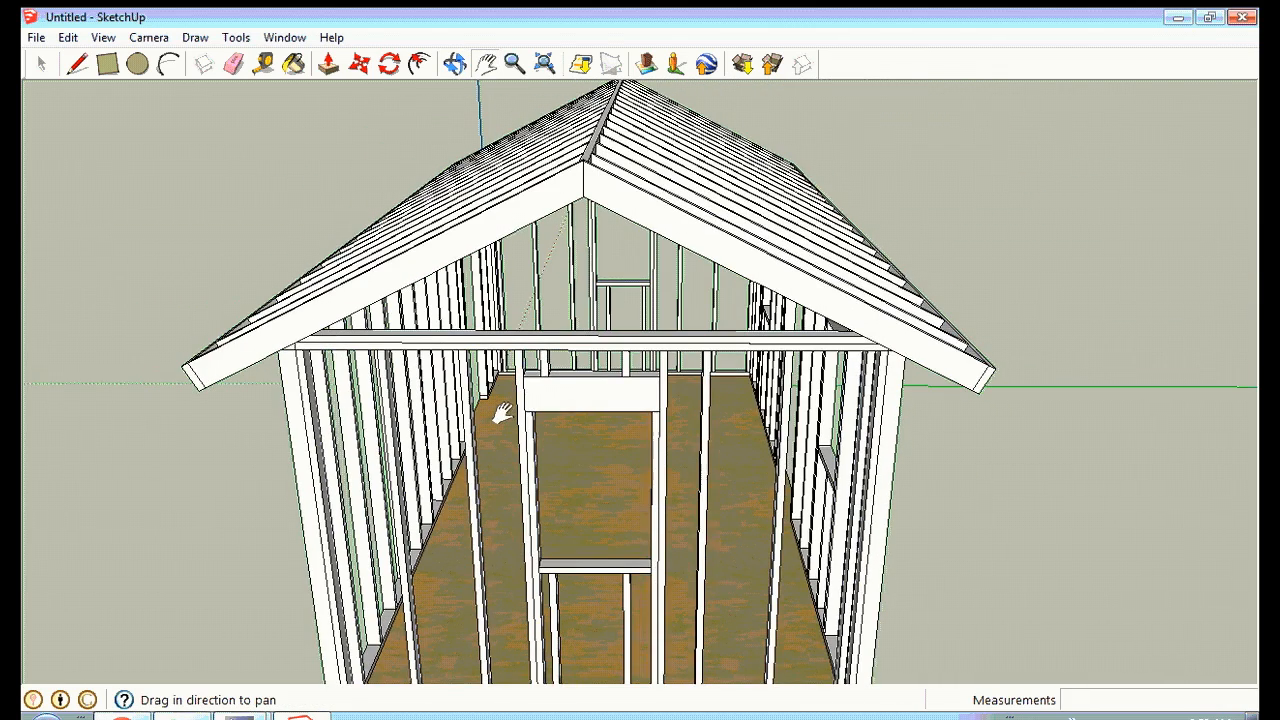
{"action": "left_click", "coordinate": [455, 64]}
{"action": "left_click_drag", "start_coordinate": [506, 211], "coordinate": [529, 127]}
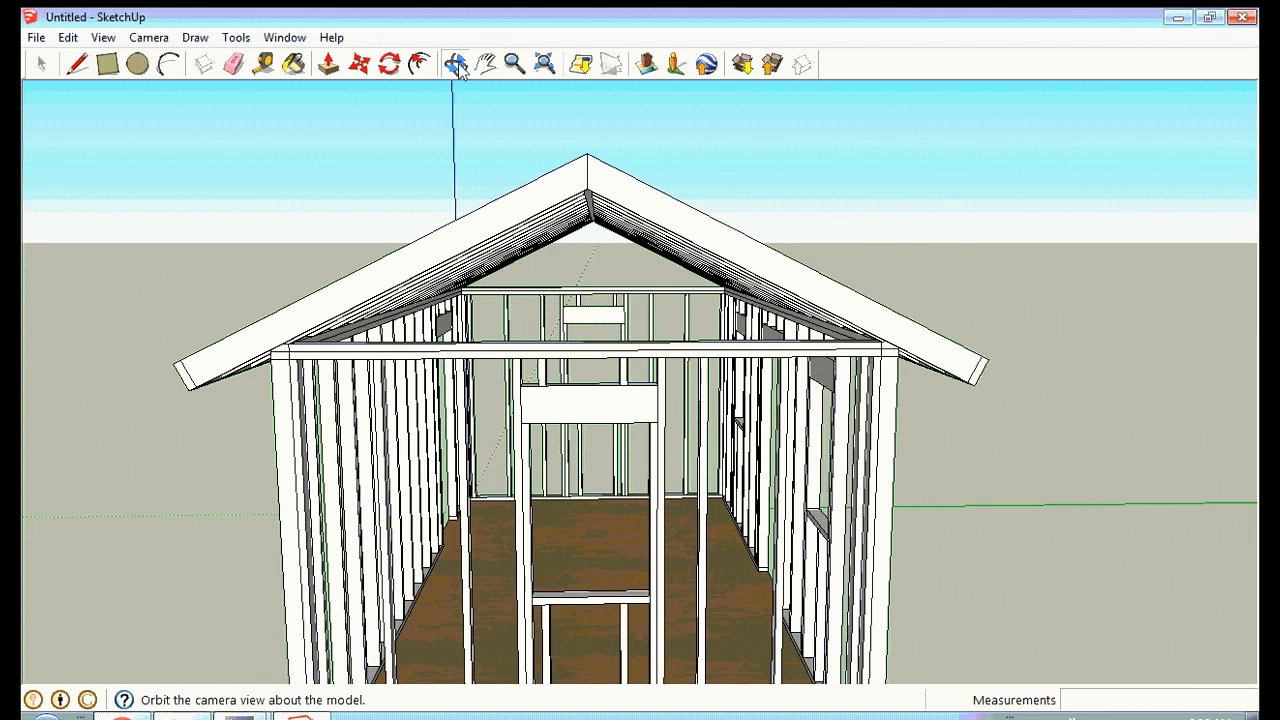
{"action": "left_click_drag", "start_coordinate": [659, 253], "coordinate": [663, 283]}
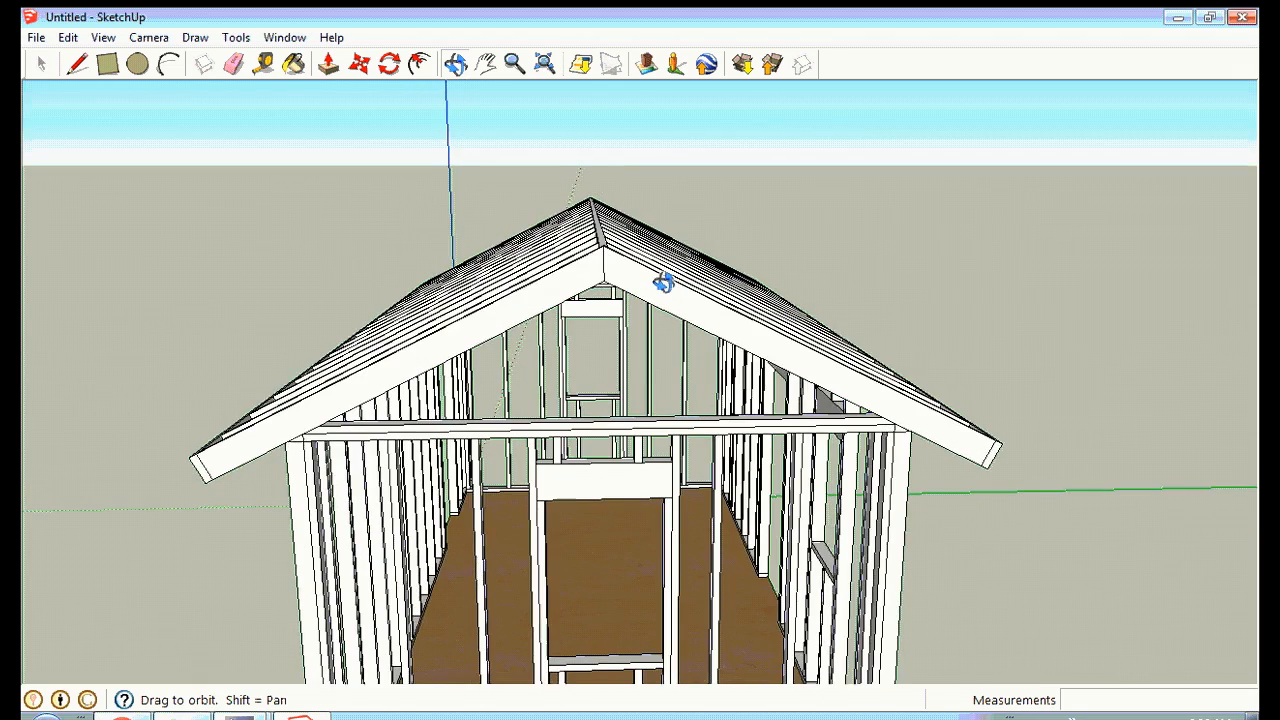
{"action": "left_click", "coordinate": [516, 66]}
{"action": "left_click_drag", "start_coordinate": [634, 374], "coordinate": [640, 266]}
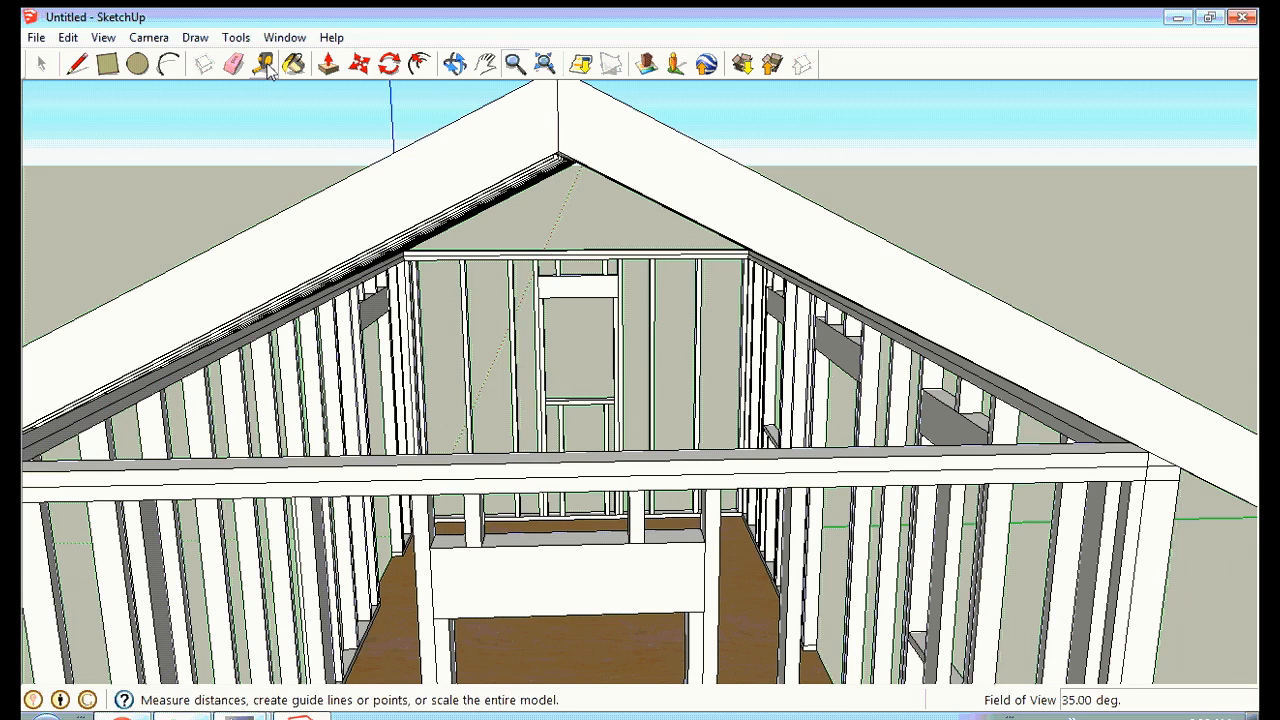
Draw a 3 1/2 by 1 1/2 inch stud footprint on the end wall's top plate, directly below the ridge.
{"action": "left_click", "coordinate": [77, 64]}
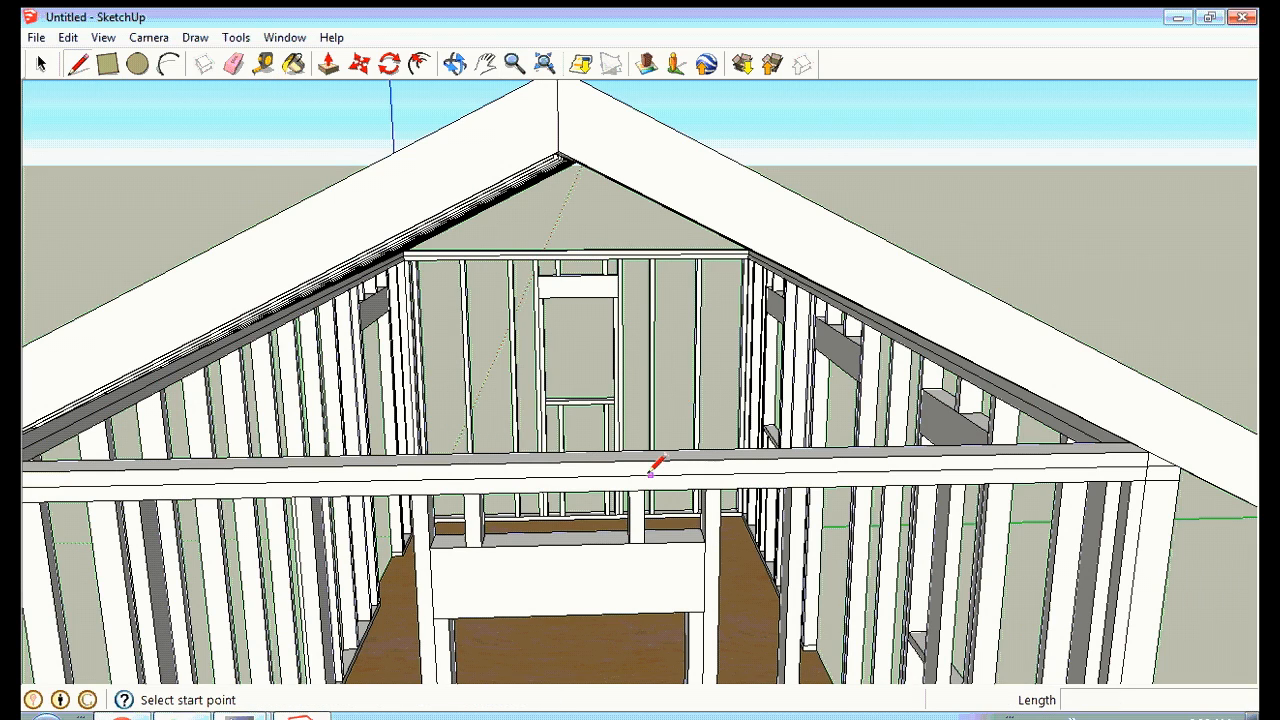
{"action": "left_click", "coordinate": [566, 461]}
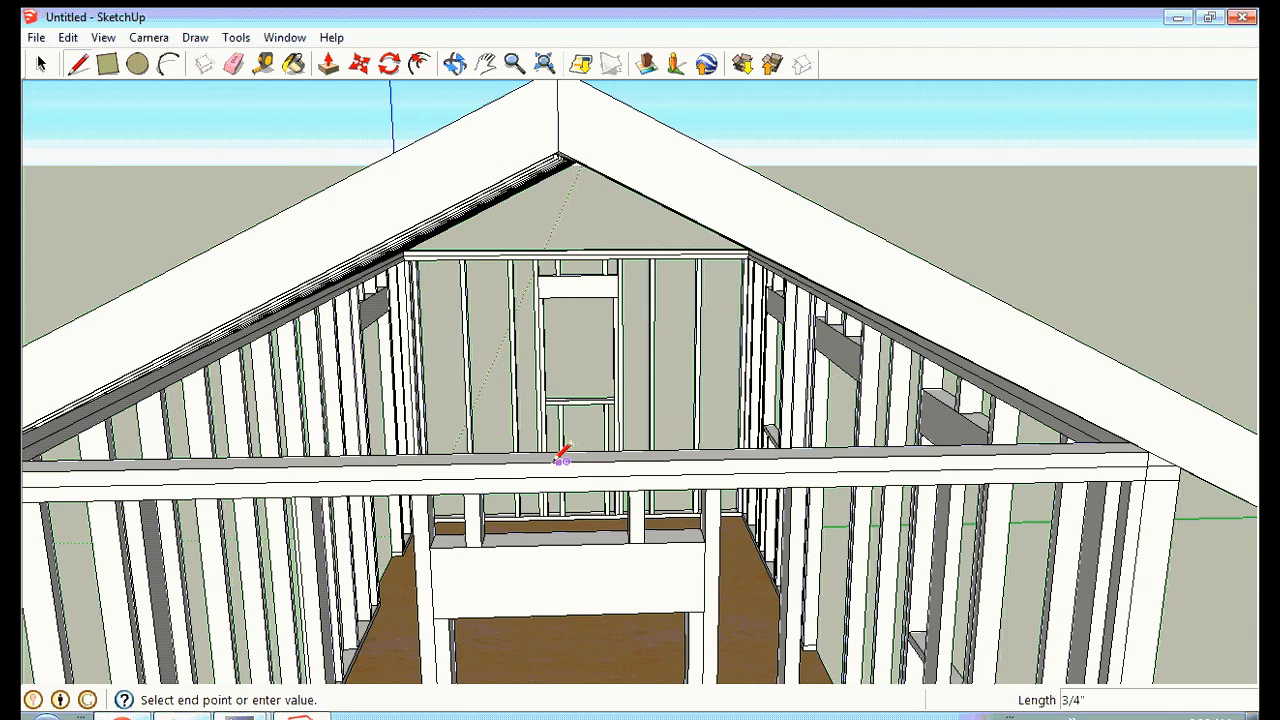
{"action": "left_click", "coordinate": [456, 65]}
{"action": "left_click_drag", "start_coordinate": [652, 262], "coordinate": [618, 274]}
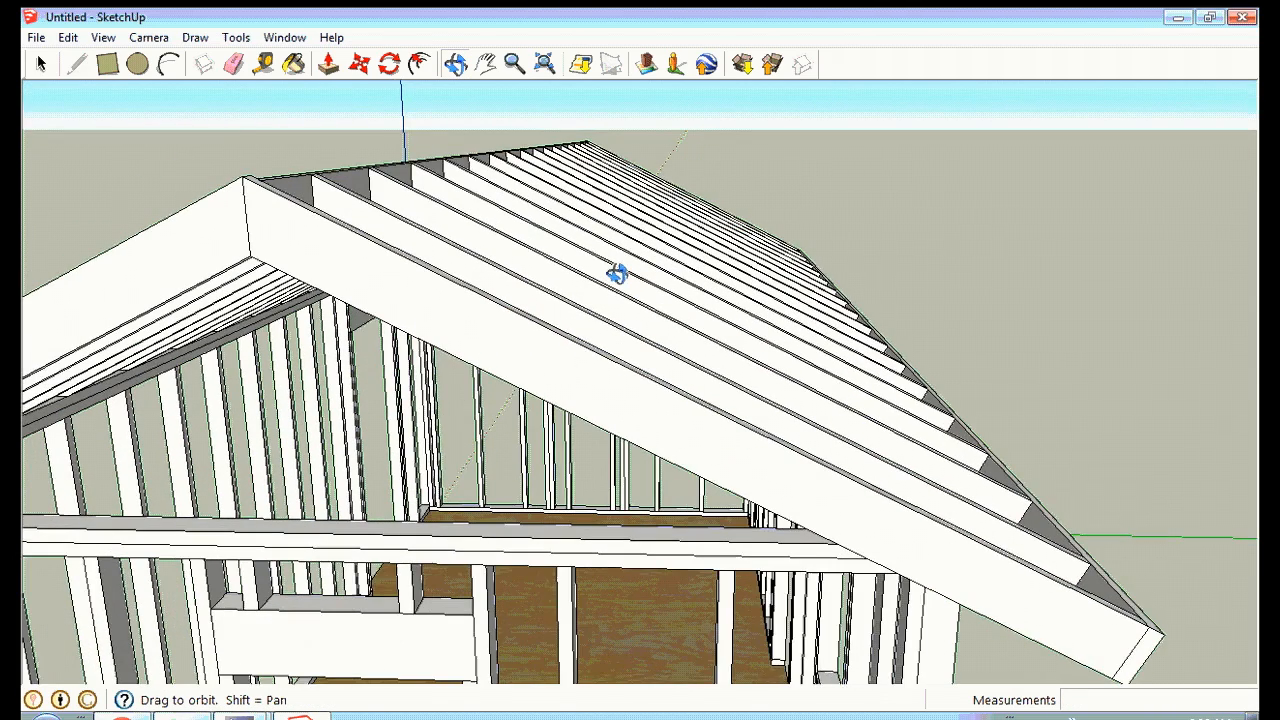
{"action": "left_click", "coordinate": [78, 64]}
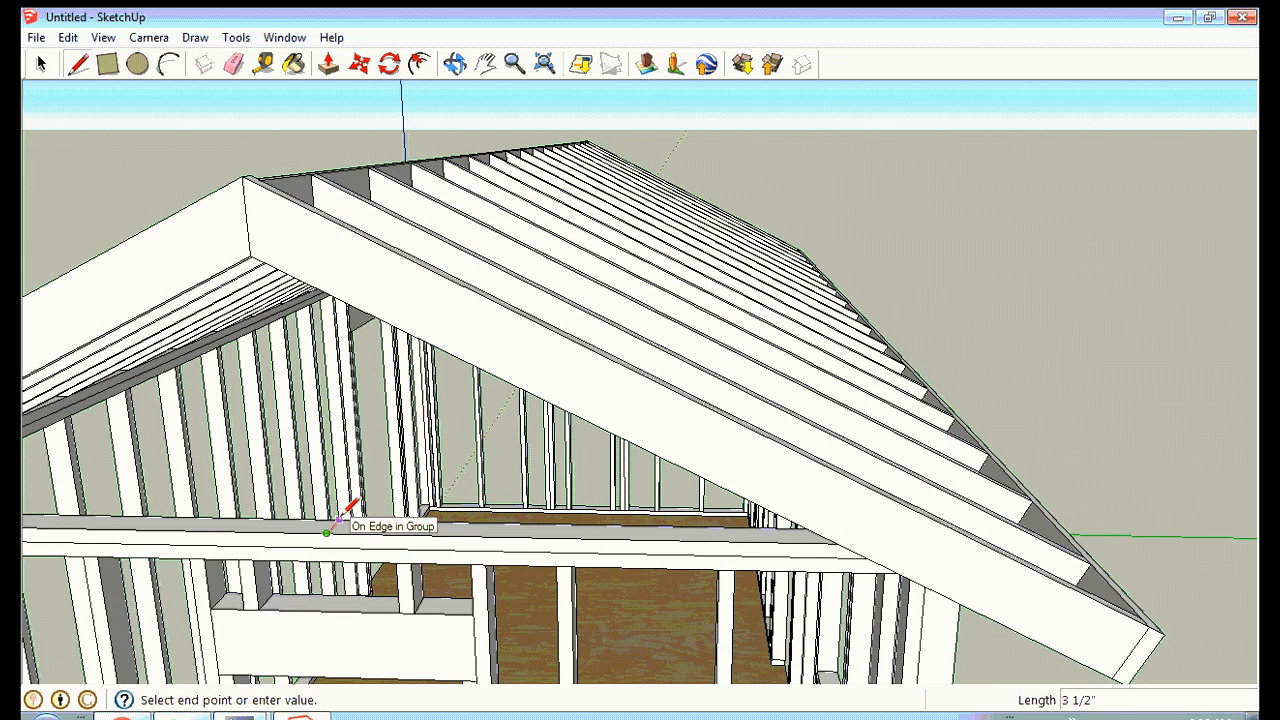
{"action": "left_click", "coordinate": [339, 518]}
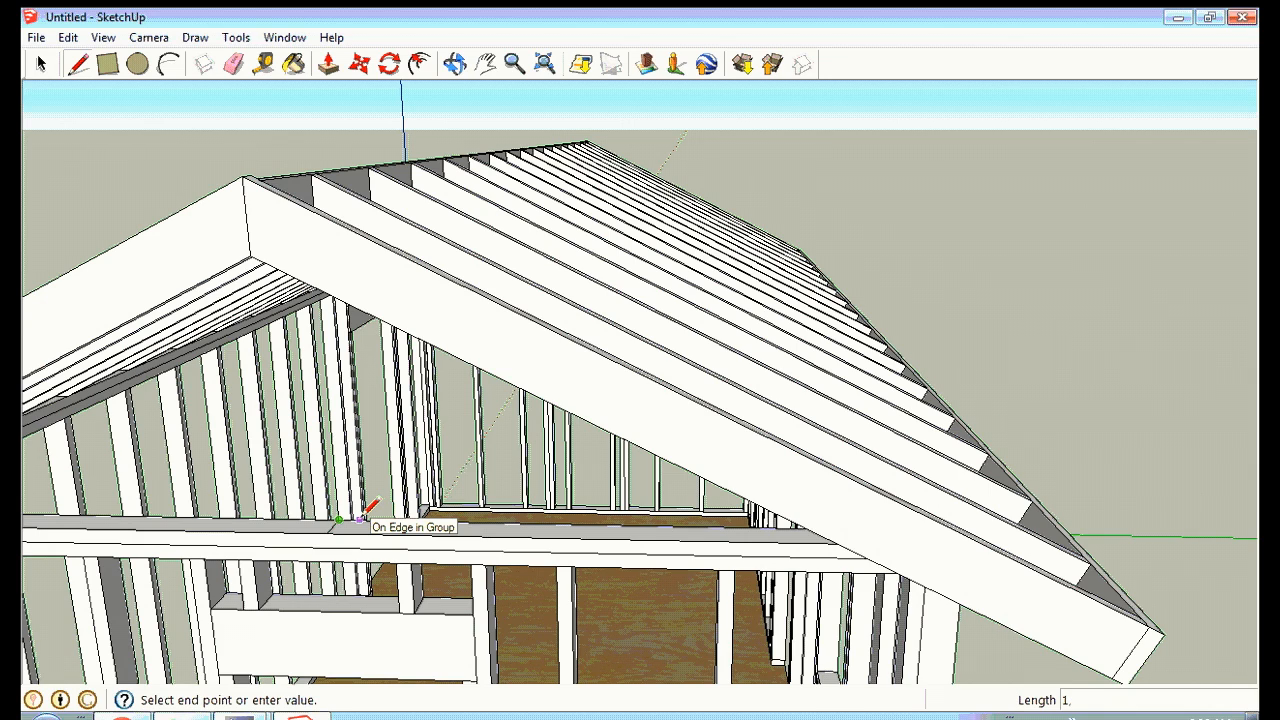
{"action": "type", "text": "1,5\""}
{"action": "key", "text": "Return"}
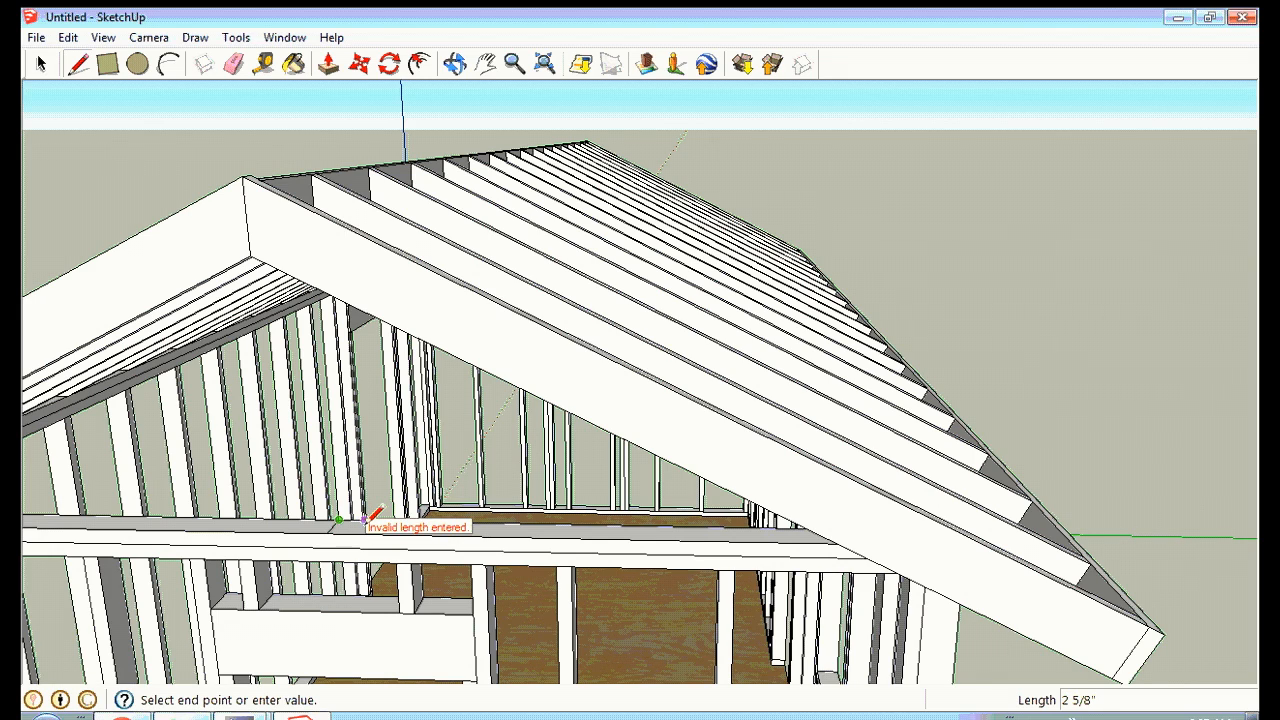
{"action": "type", "text": "1."}
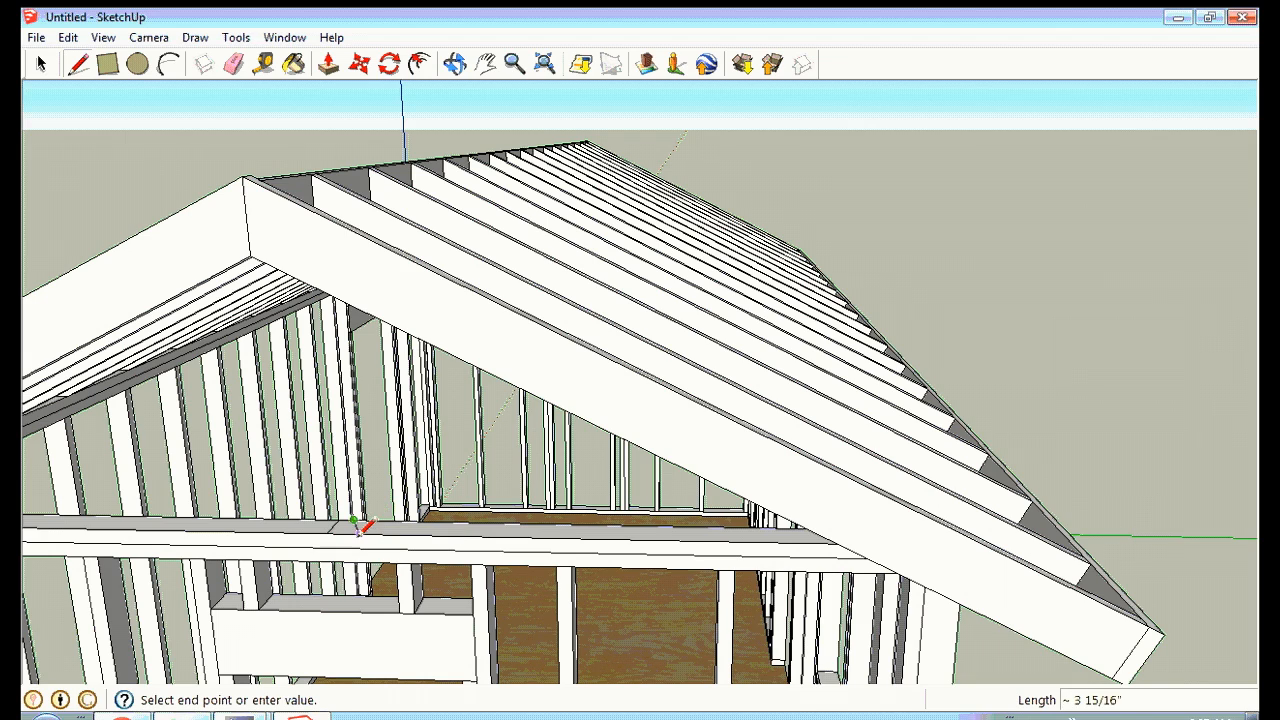
{"action": "left_click", "coordinate": [341, 534]}
{"action": "key", "text": "Escape"}
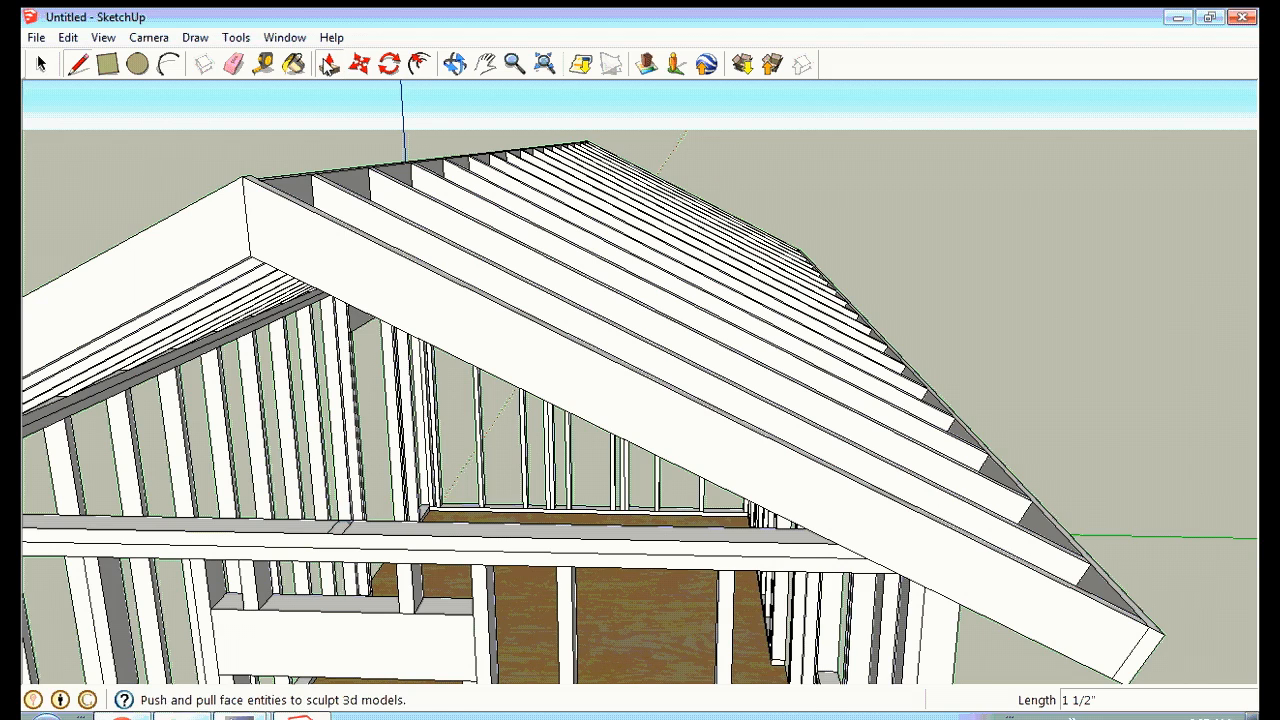
Push/Pull the stud footprint up from the top plate until it meets the underside of the rafters at the ridge.
{"action": "left_click", "coordinate": [328, 64]}
{"action": "left_click_drag", "start_coordinate": [343, 530], "coordinate": [300, 308]}
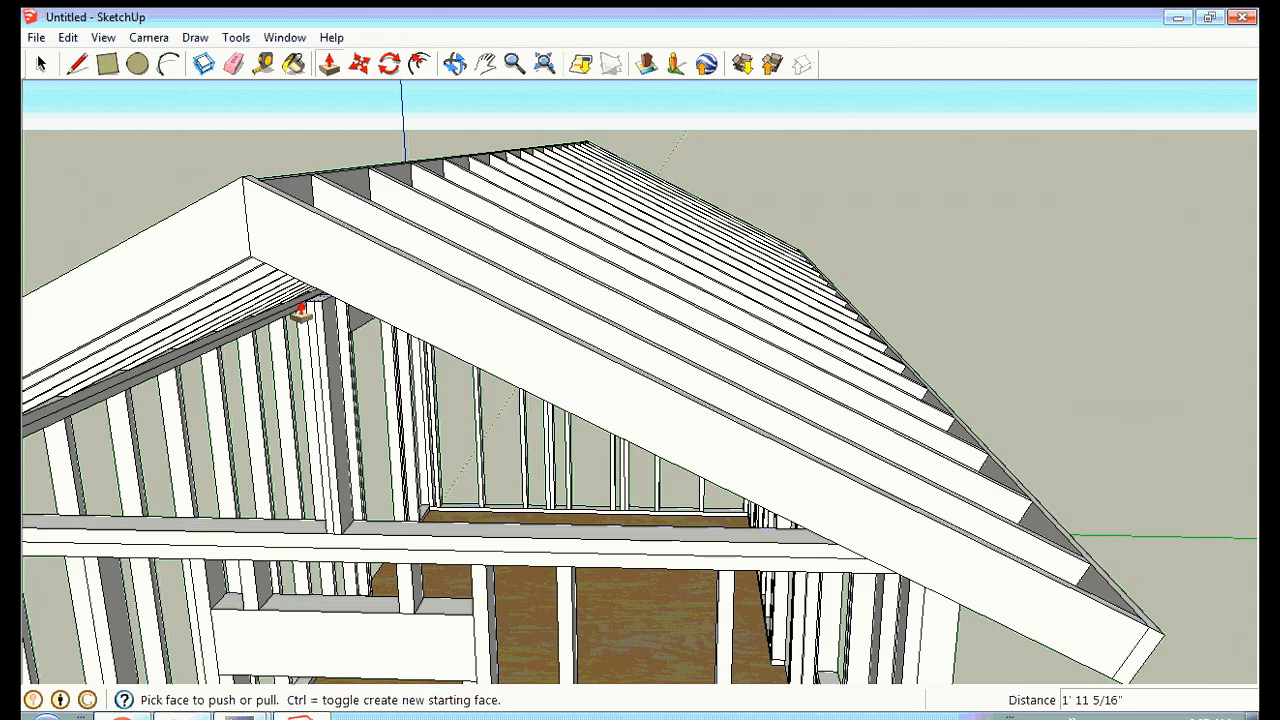
{"action": "left_click", "coordinate": [455, 64]}
{"action": "left_click_drag", "start_coordinate": [389, 280], "coordinate": [543, 231]}
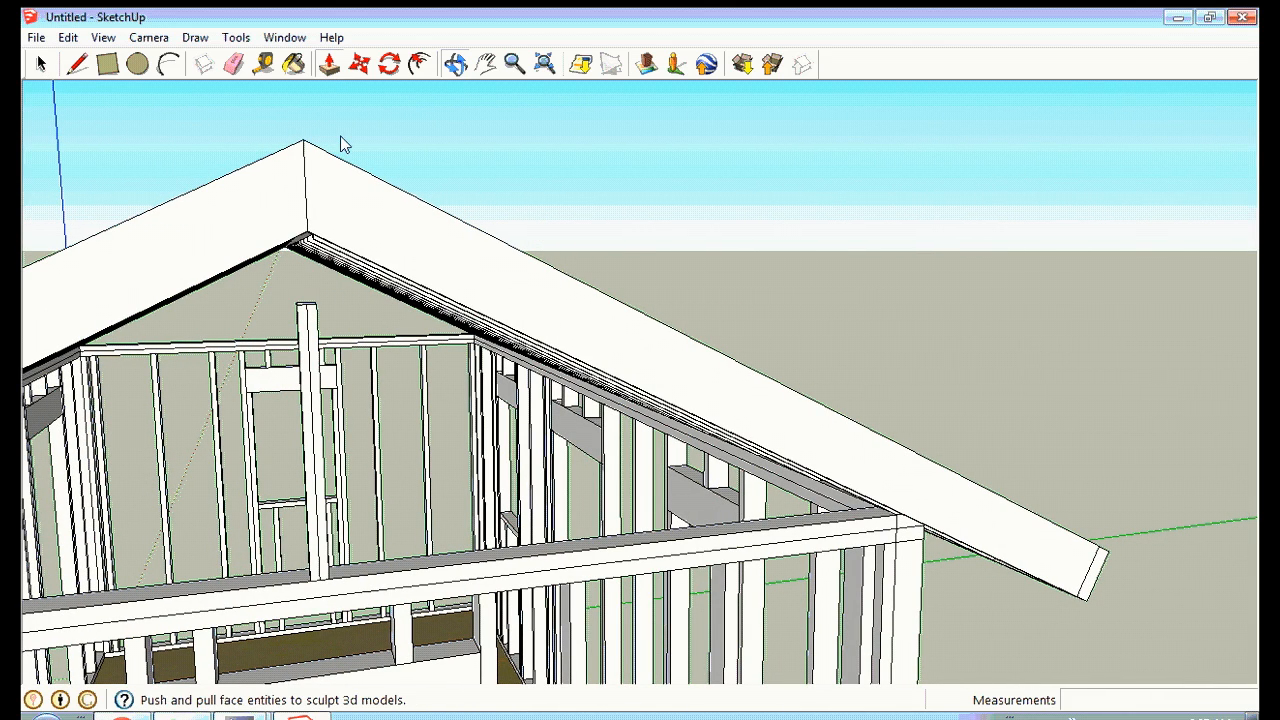
{"action": "left_click", "coordinate": [329, 66]}
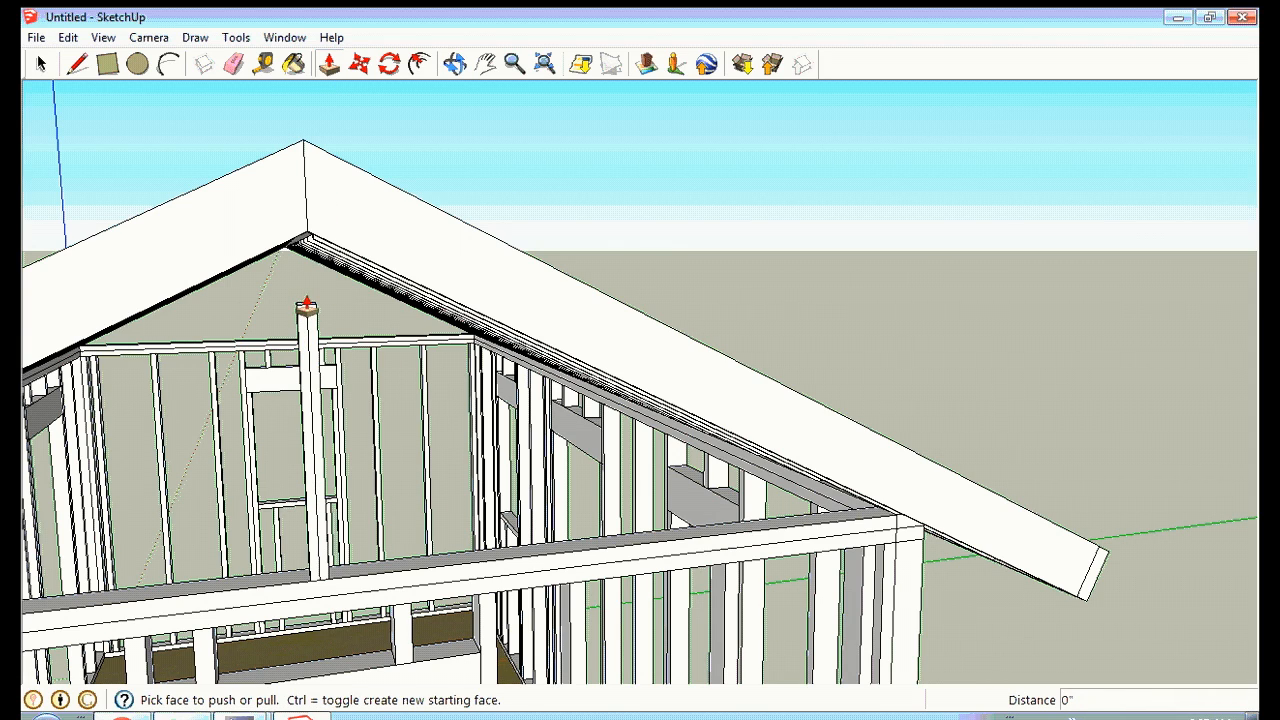
{"action": "left_click_drag", "start_coordinate": [306, 312], "coordinate": [308, 238]}
Erase the leftover edge crossing the front face of the centre gable stud.
{"action": "left_click", "coordinate": [42, 64]}
{"action": "left_click", "coordinate": [307, 322]}
{"action": "right_click", "coordinate": [307, 320]}
{"action": "left_click", "coordinate": [360, 355]}
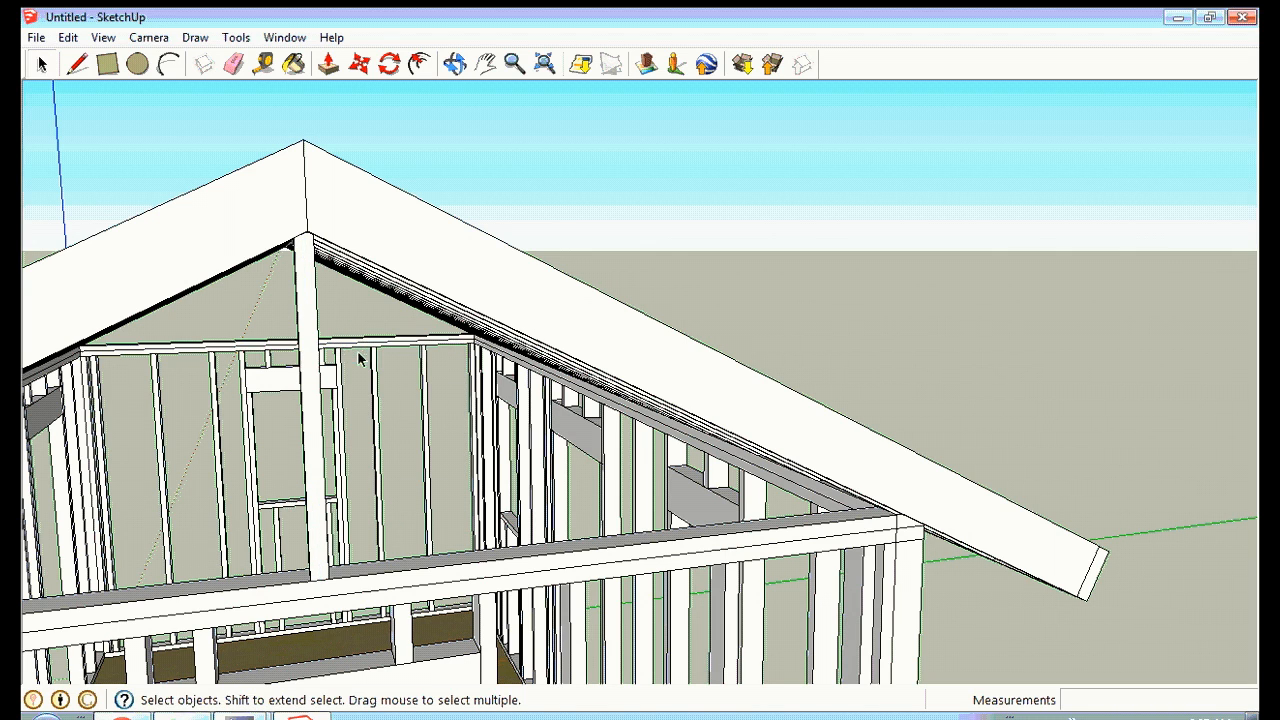
Examine the centre gable stud and its fit under the ridge from below, from the front and from above.
{"action": "left_click", "coordinate": [455, 63]}
{"action": "left_click_drag", "start_coordinate": [310, 230], "coordinate": [276, 140]}
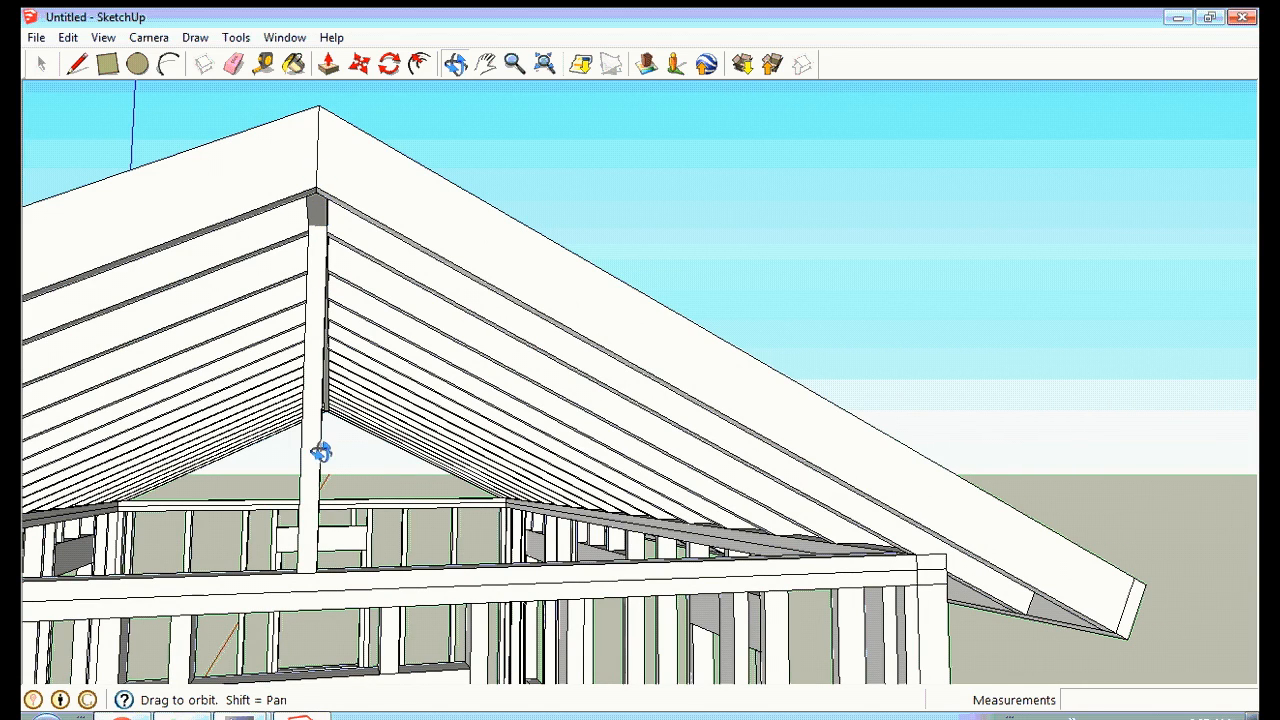
{"action": "left_click_drag", "start_coordinate": [325, 464], "coordinate": [200, 494]}
{"action": "left_click_drag", "start_coordinate": [400, 500], "coordinate": [482, 500]}
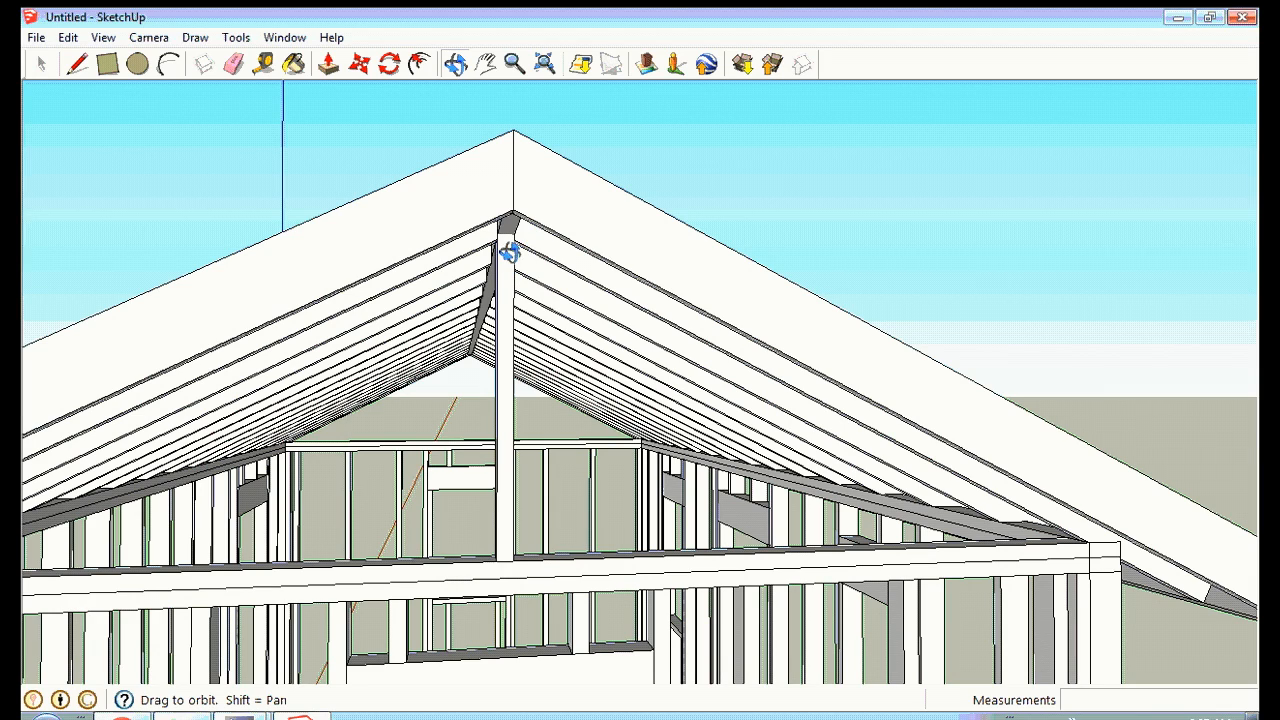
{"action": "left_click", "coordinate": [455, 64]}
{"action": "left_click_drag", "start_coordinate": [500, 309], "coordinate": [445, 356]}
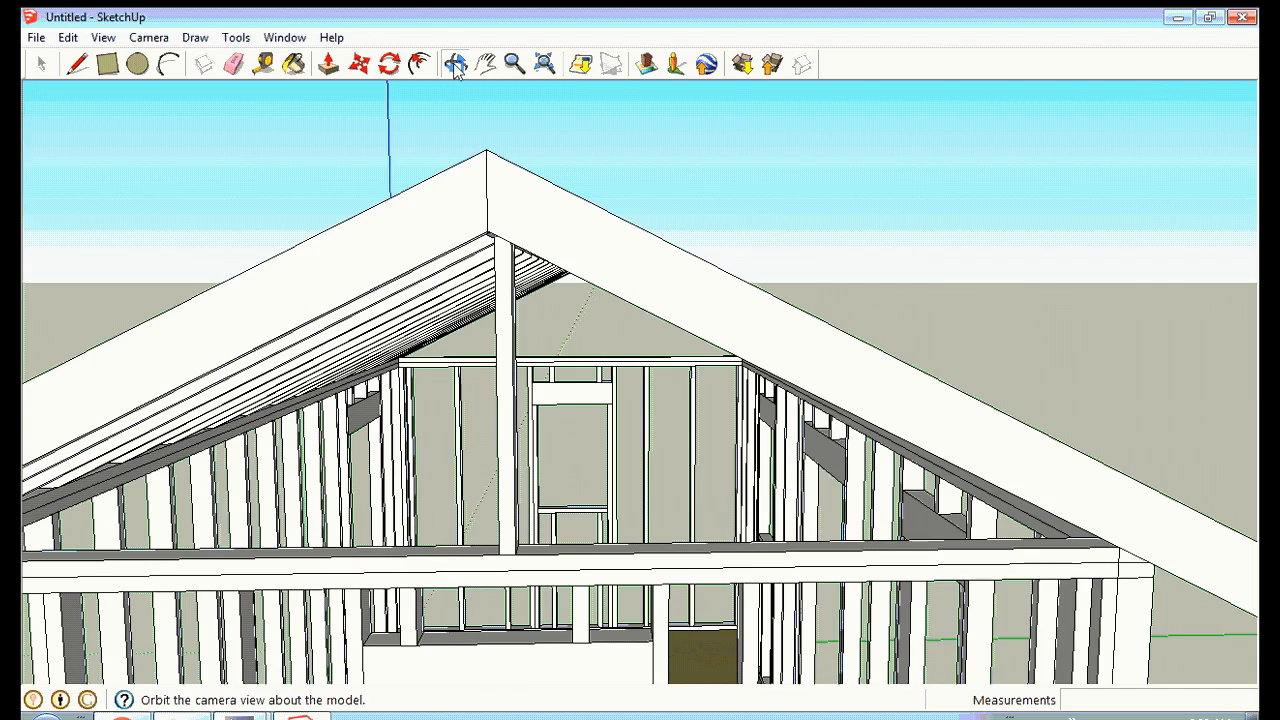
{"action": "left_click_drag", "start_coordinate": [626, 294], "coordinate": [634, 346]}
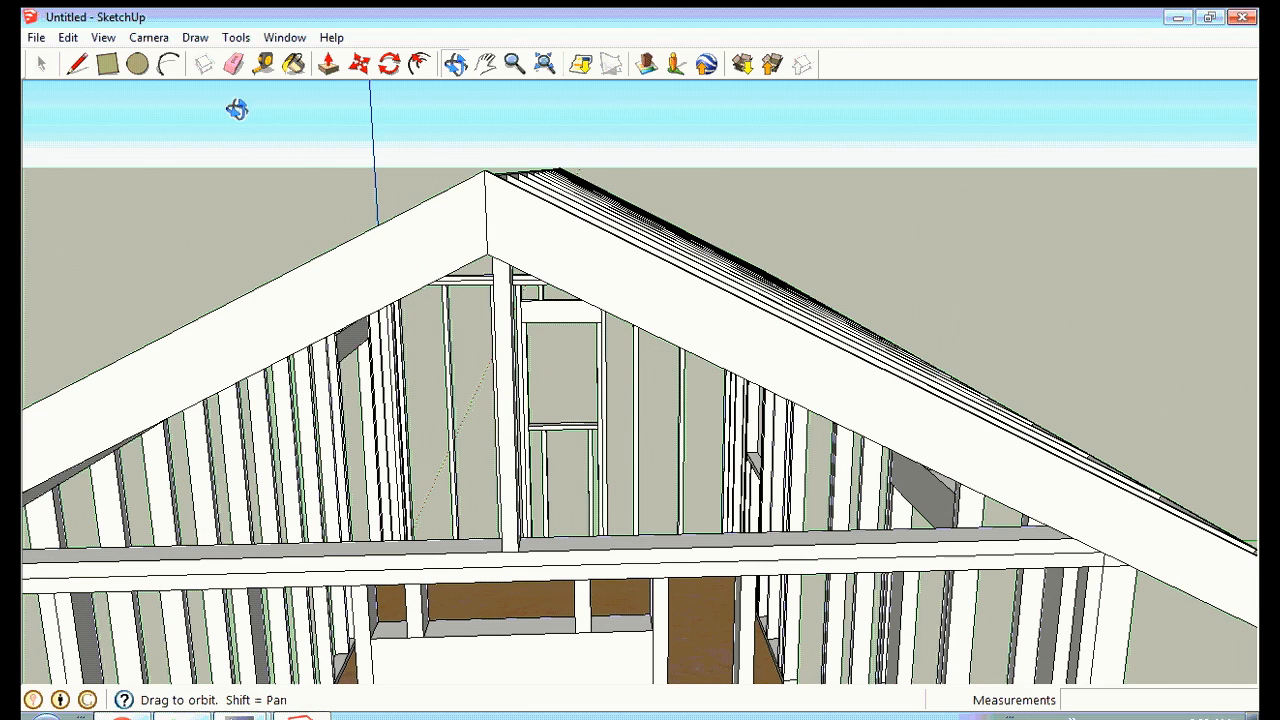
Place a guide point on the top plate's front edge 16 inches from the centre gable stud.
{"action": "left_click", "coordinate": [263, 63]}
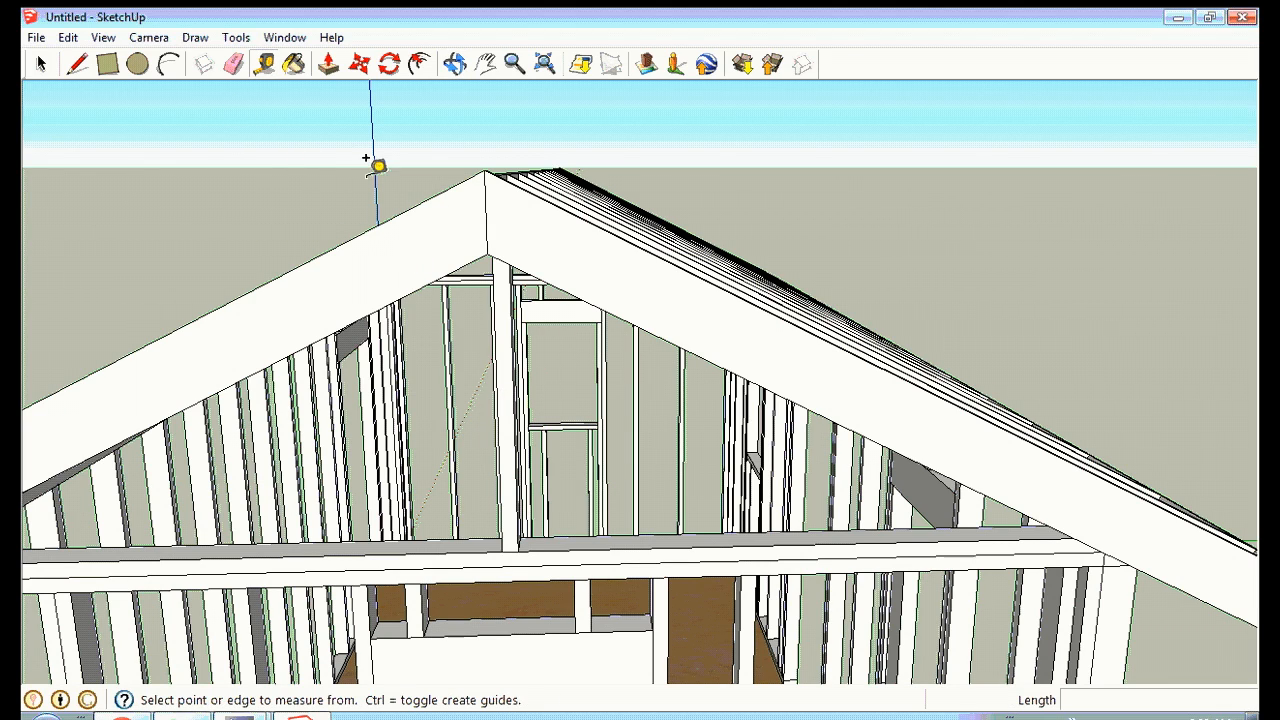
{"action": "left_click", "coordinate": [505, 531]}
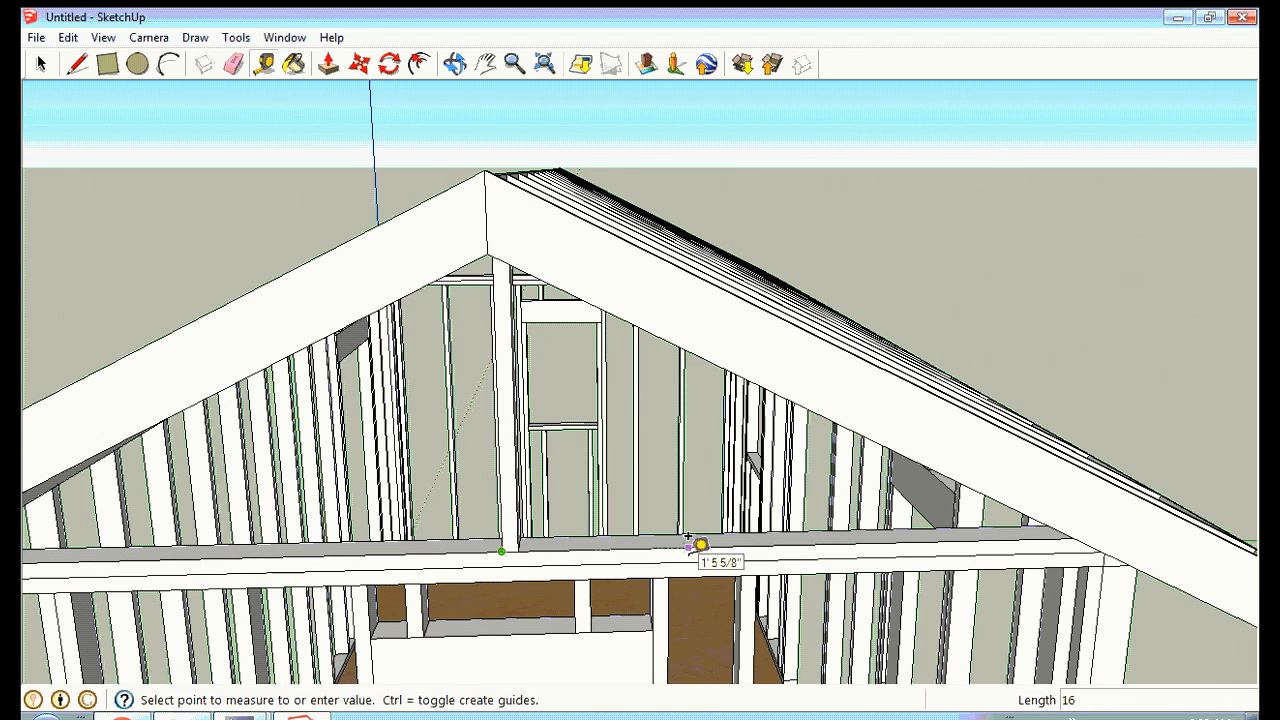
{"action": "type", "text": "16"}
{"action": "key", "text": "Return"}
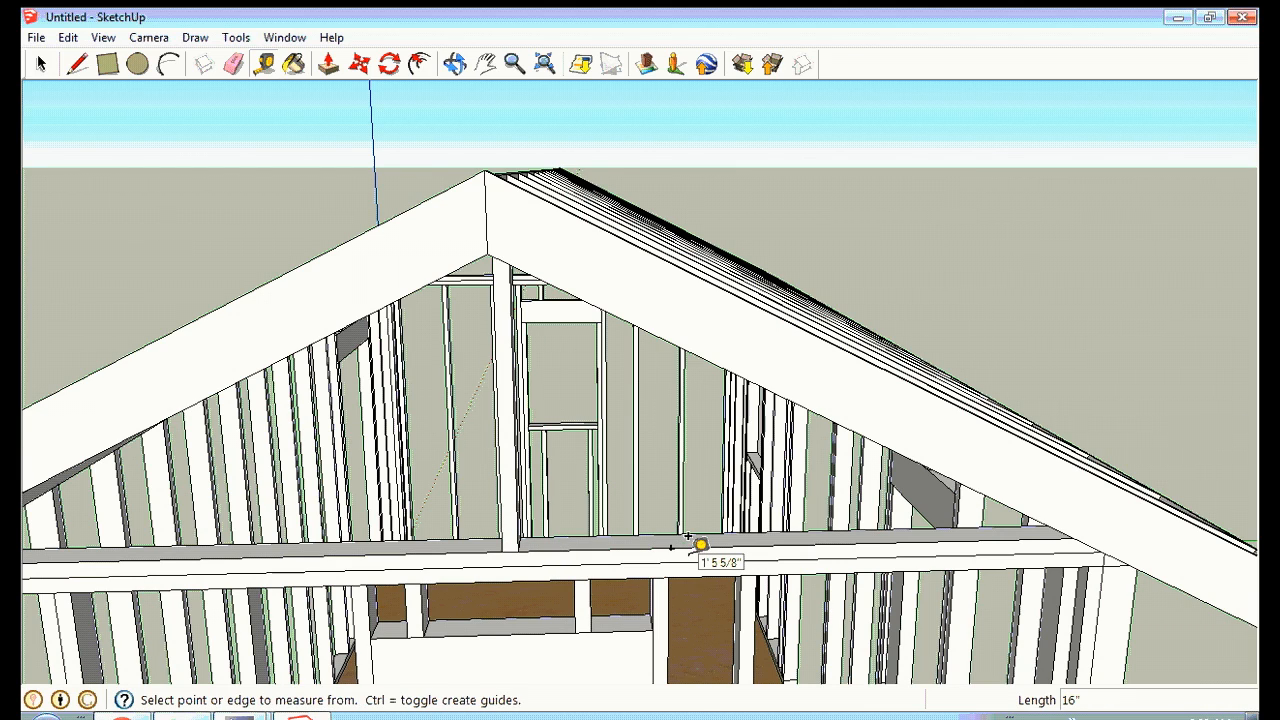
Draw a second rectangular stud footprint, 1.5 inches deep, on the top plate starting at the 16-inch guide point.
{"action": "left_click", "coordinate": [70, 65]}
{"action": "left_click", "coordinate": [69, 66]}
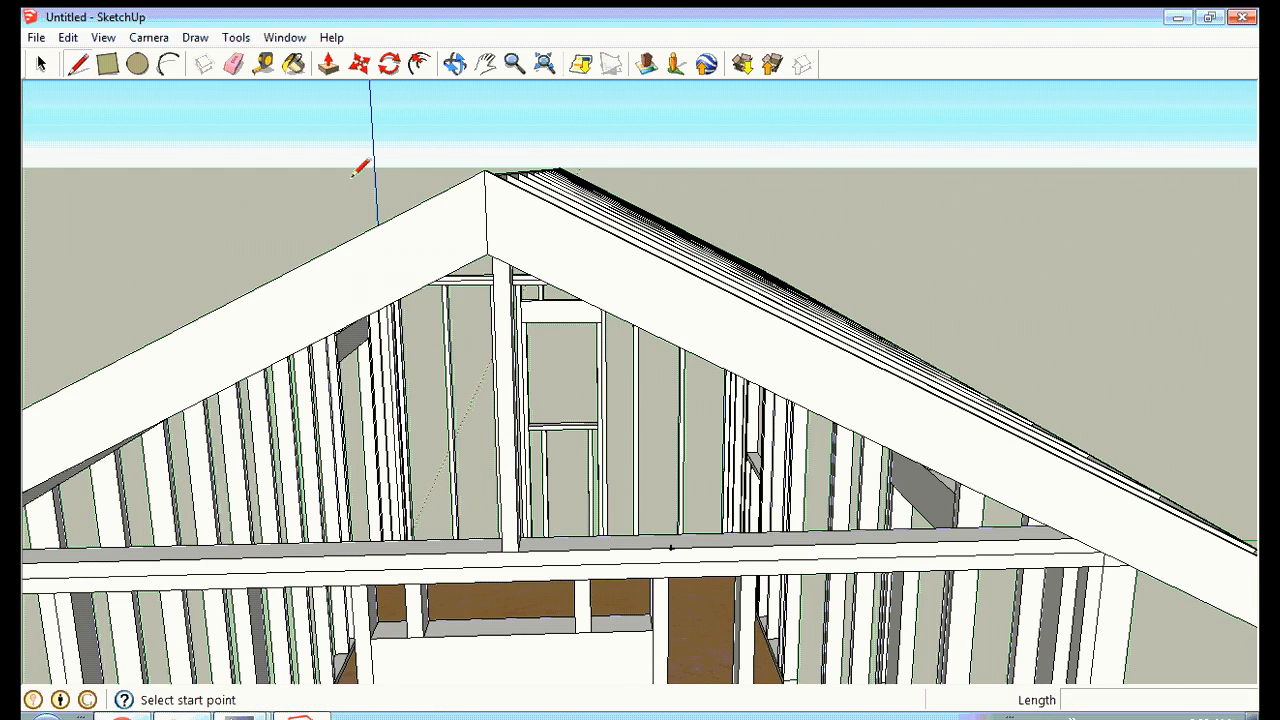
{"action": "left_click", "coordinate": [671, 546]}
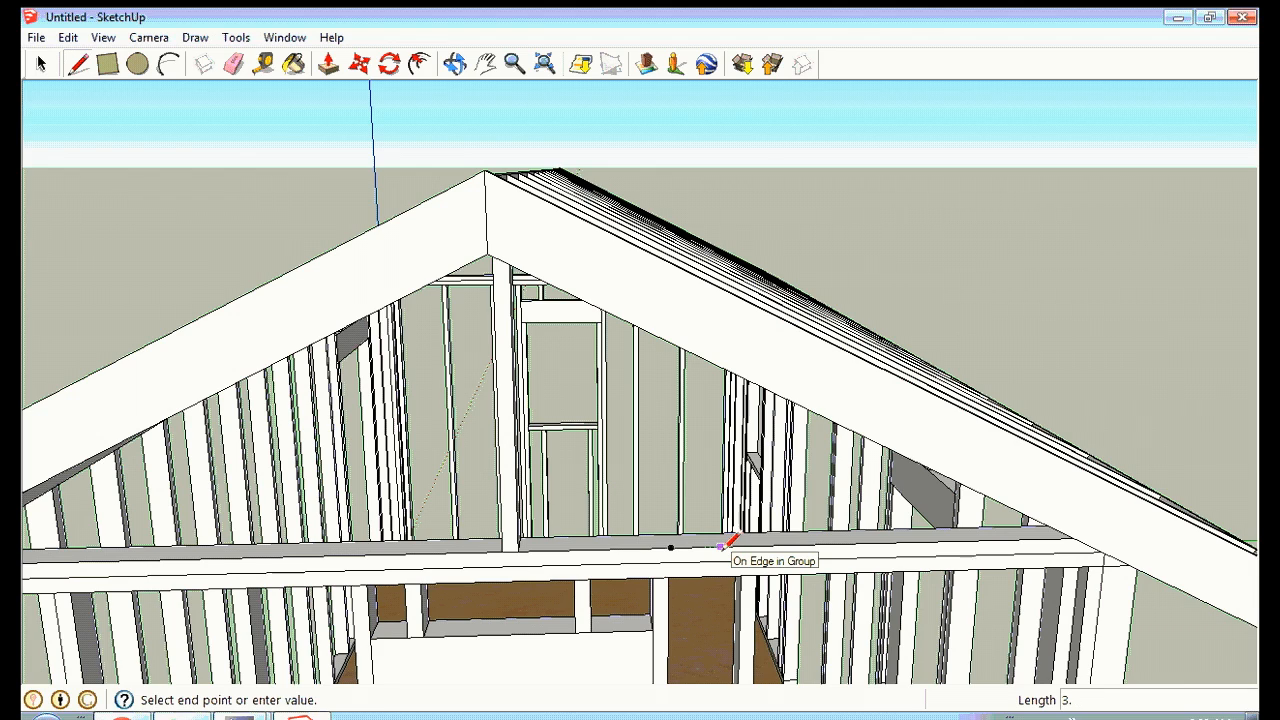
{"action": "key", "text": "Return"}
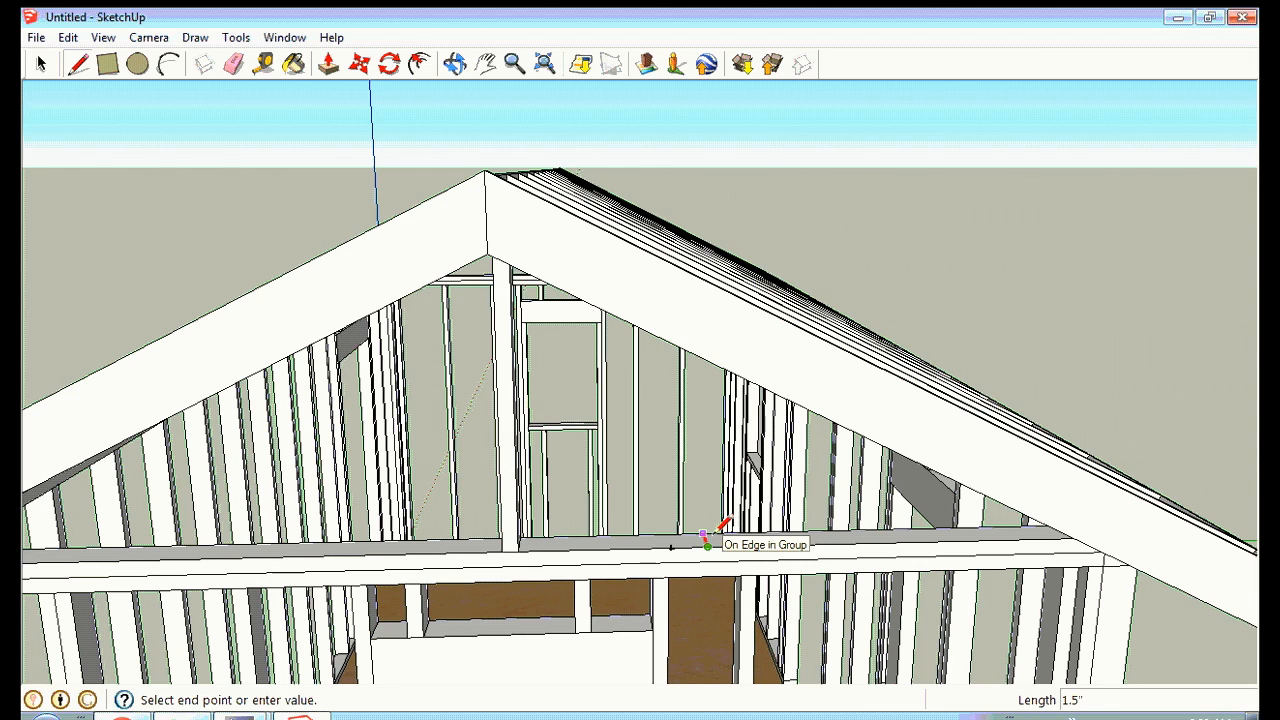
{"action": "left_click", "coordinate": [107, 64]}
{"action": "left_click", "coordinate": [455, 64]}
{"action": "left_click_drag", "start_coordinate": [630, 240], "coordinate": [647, 345]}
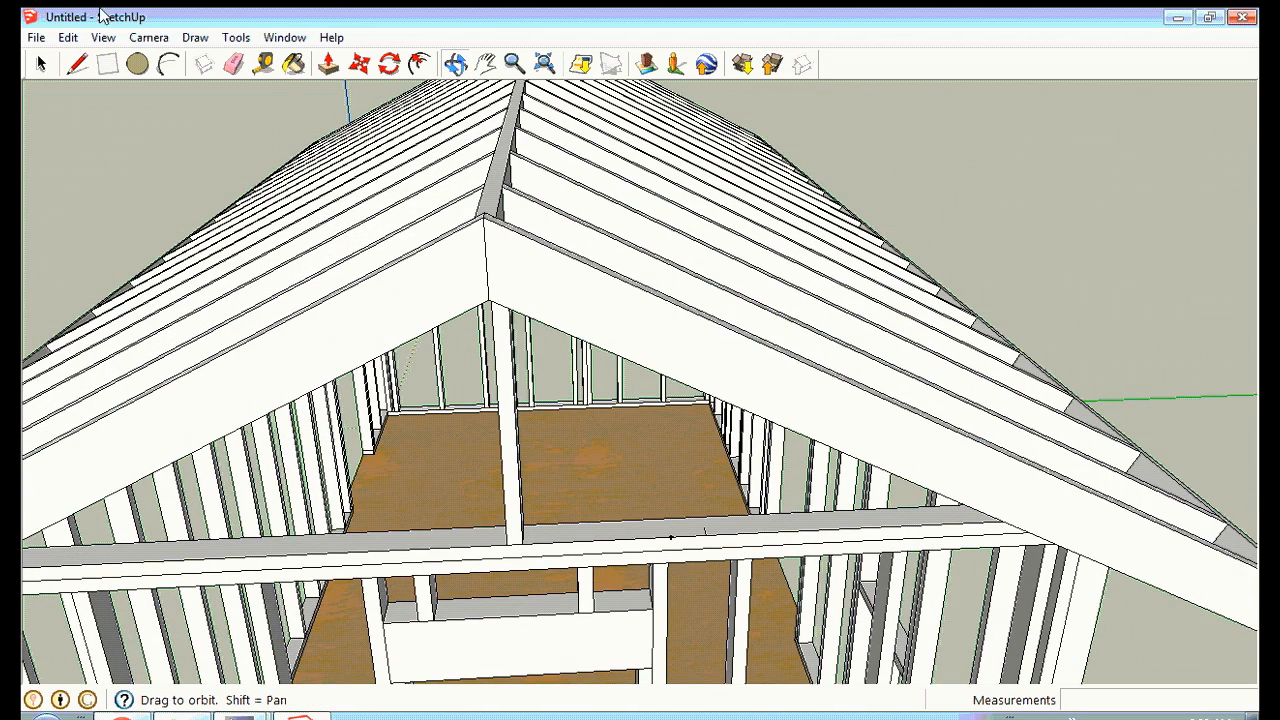
{"action": "left_click", "coordinate": [107, 64]}
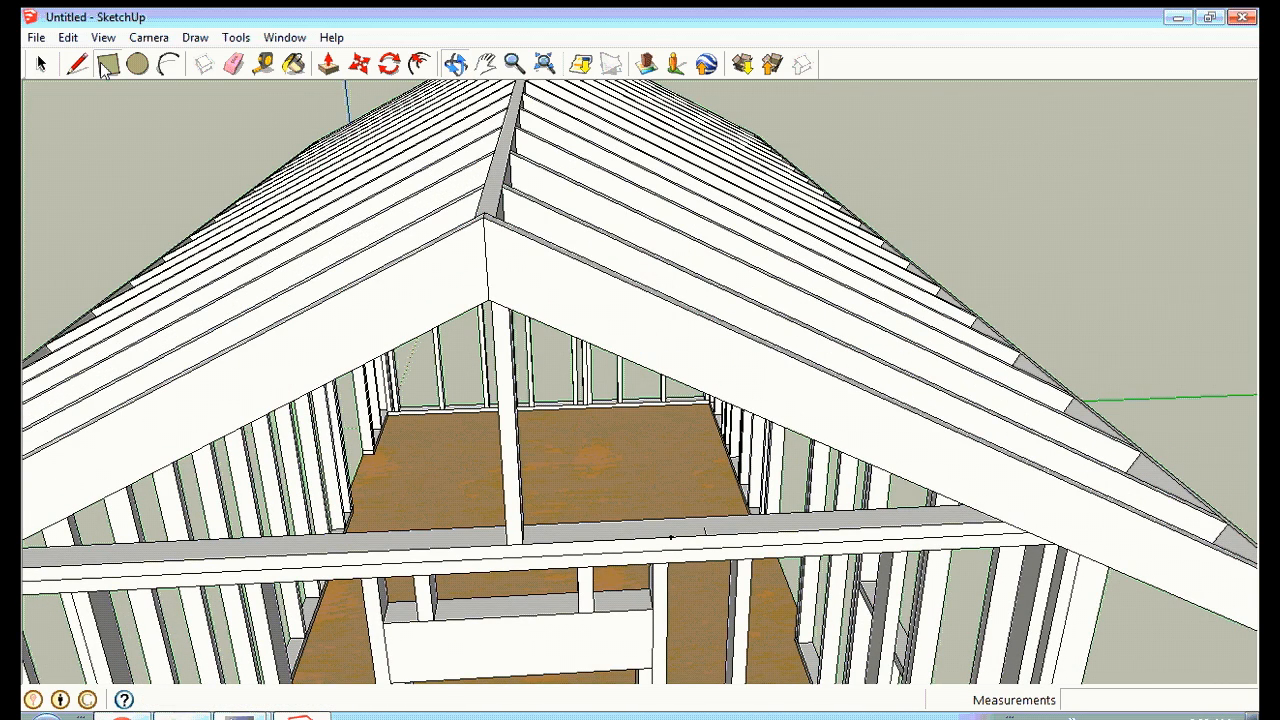
{"action": "left_click", "coordinate": [704, 527]}
{"action": "left_click", "coordinate": [671, 537]}
{"action": "left_click", "coordinate": [671, 537]}
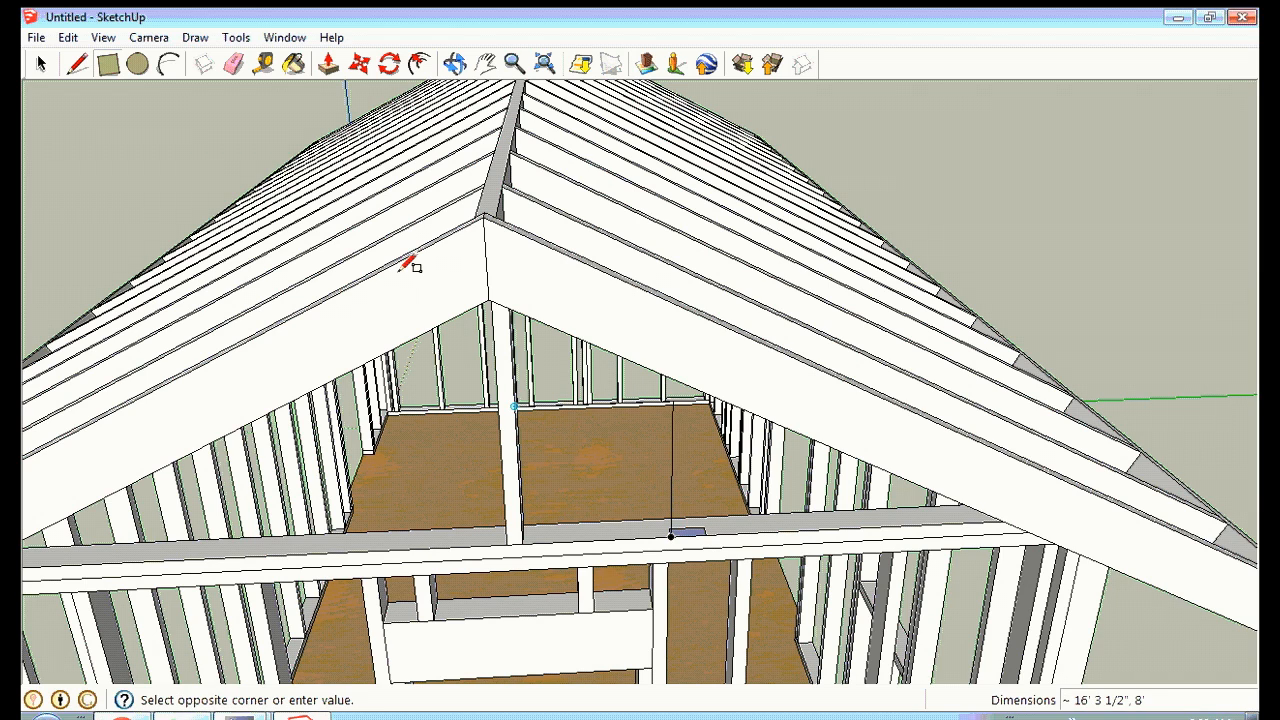
Push/Pull the second footprint up about 2' 1 1/4" so the stud extends past the sloping end rafter.
{"action": "left_click", "coordinate": [328, 66]}
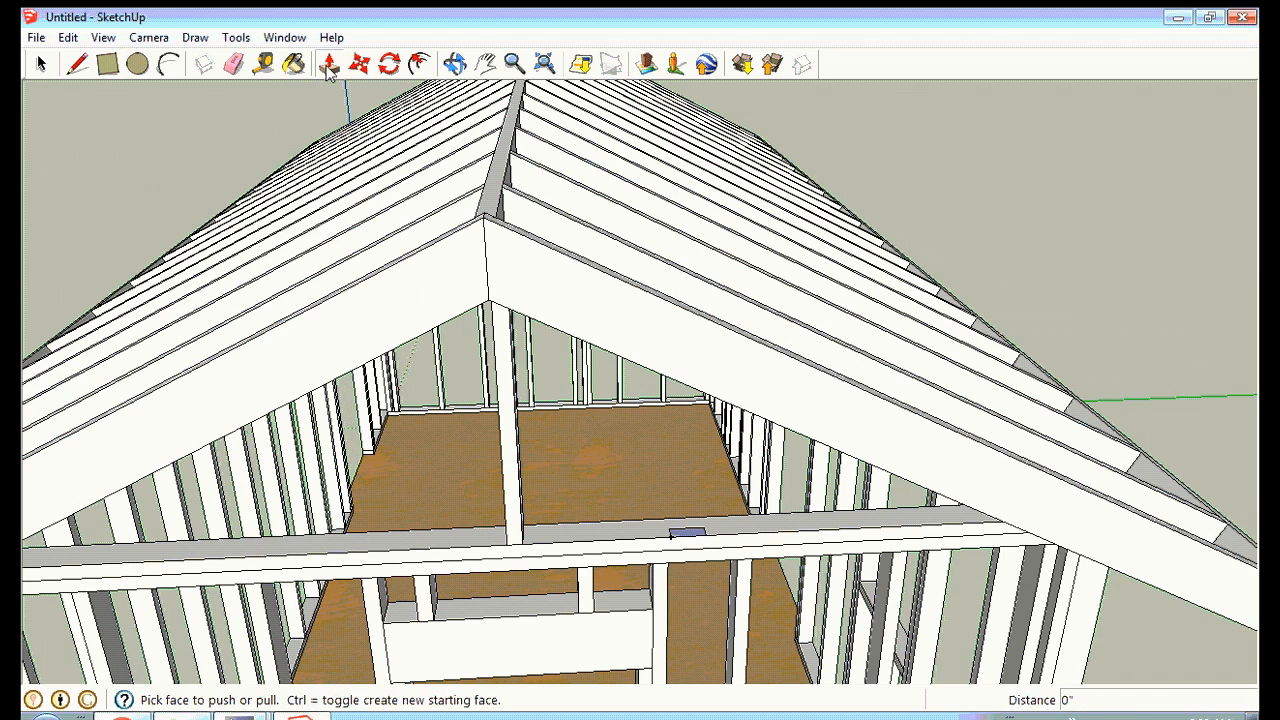
{"action": "left_click", "coordinate": [686, 538]}
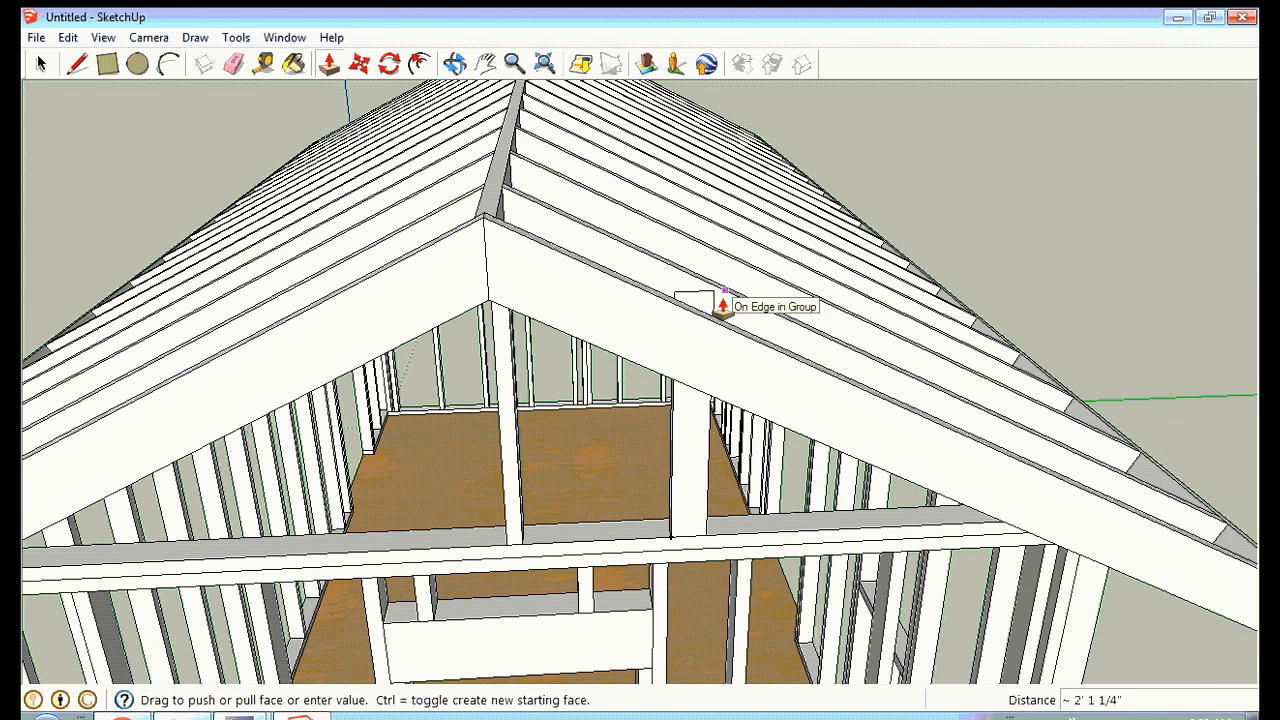
{"action": "key", "text": "Escape"}
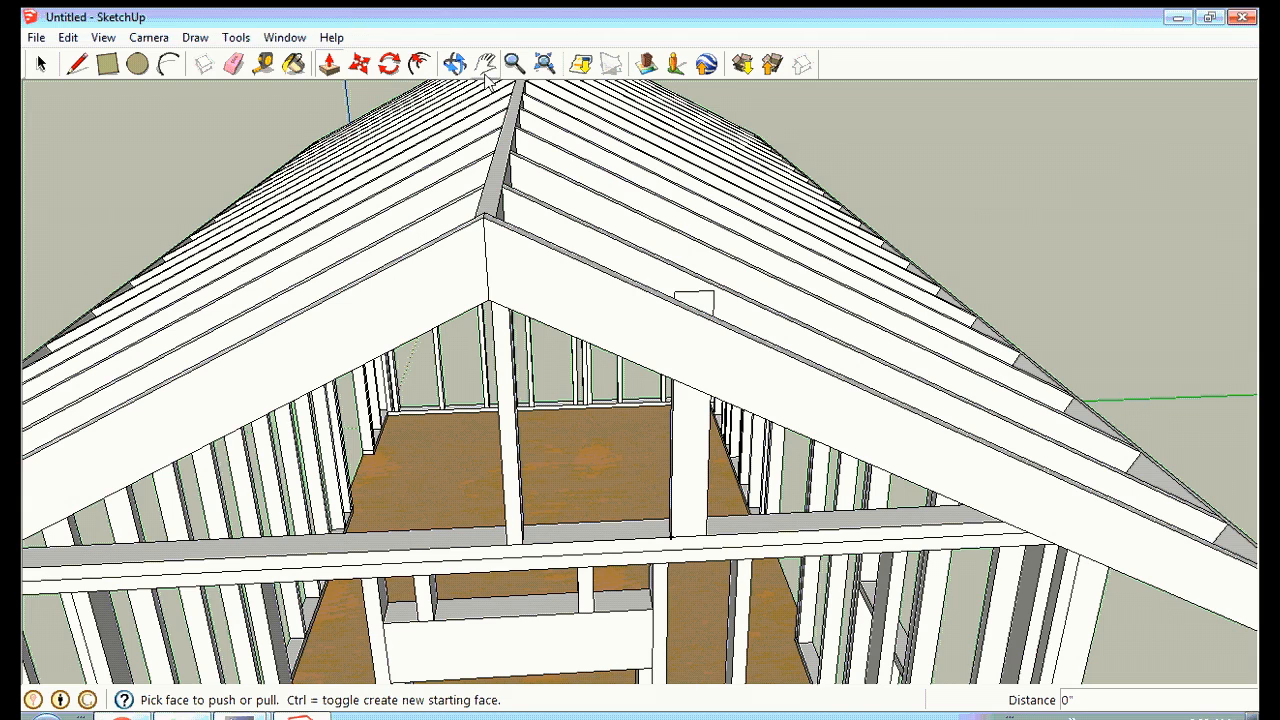
{"action": "left_click", "coordinate": [455, 63]}
{"action": "left_click_drag", "start_coordinate": [580, 250], "coordinate": [594, 326]}
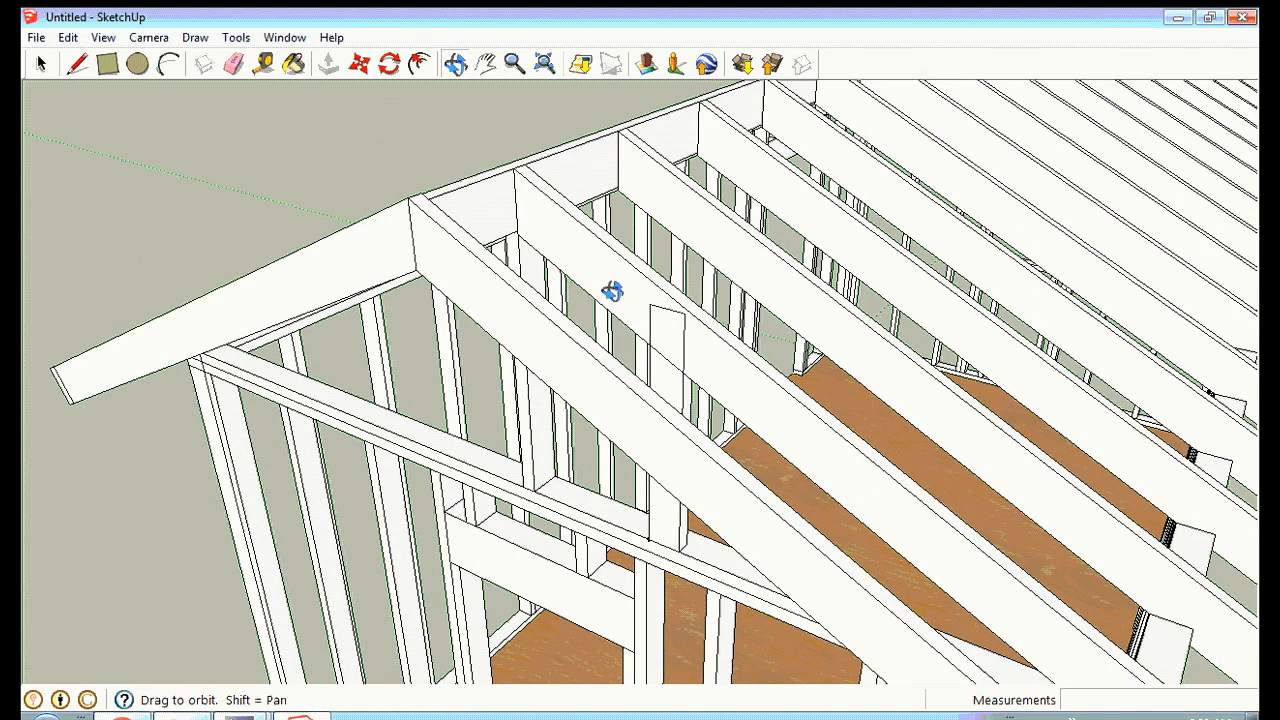
{"action": "left_click", "coordinate": [42, 67]}
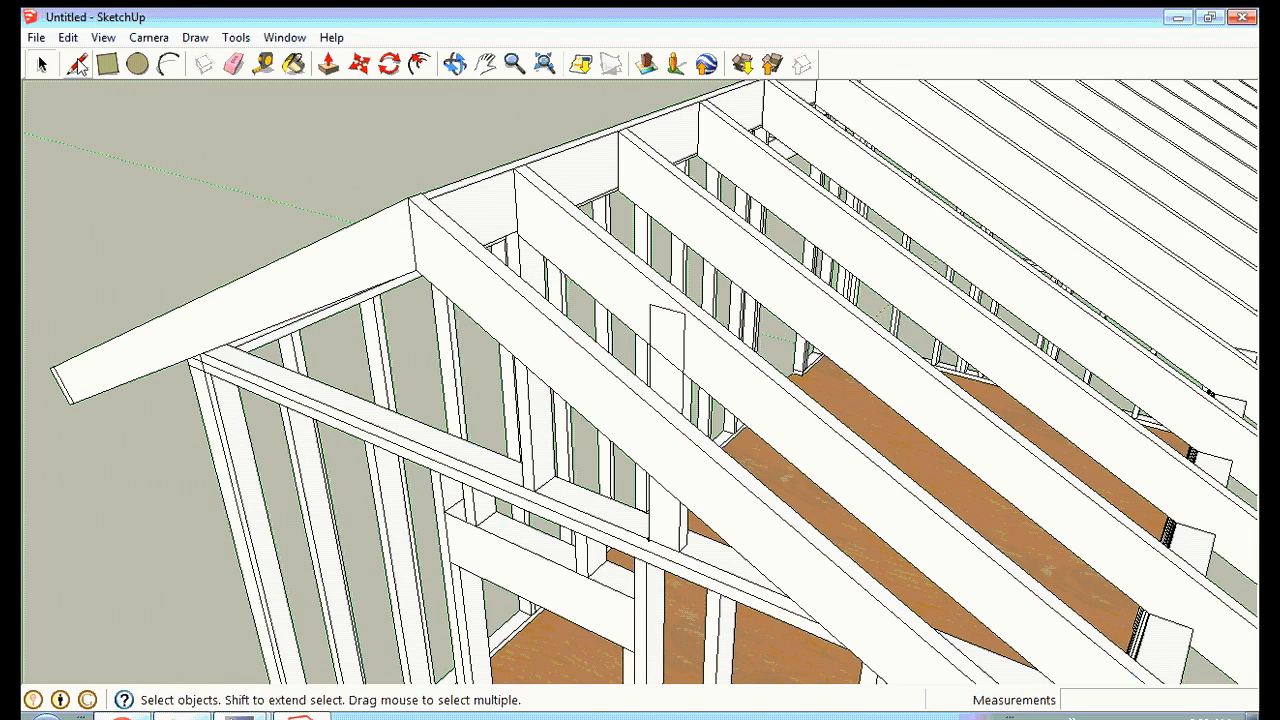
{"action": "left_click", "coordinate": [78, 65]}
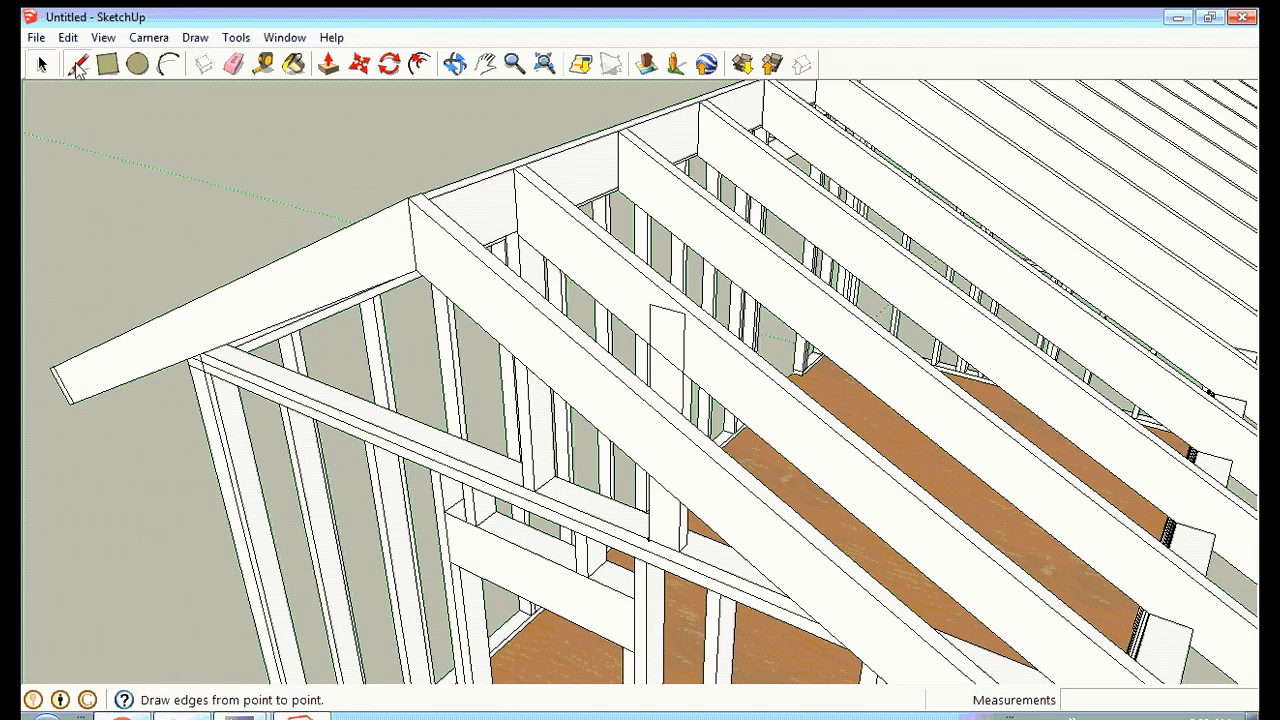
{"action": "left_click", "coordinate": [649, 344]}
{"action": "key", "text": "Escape"}
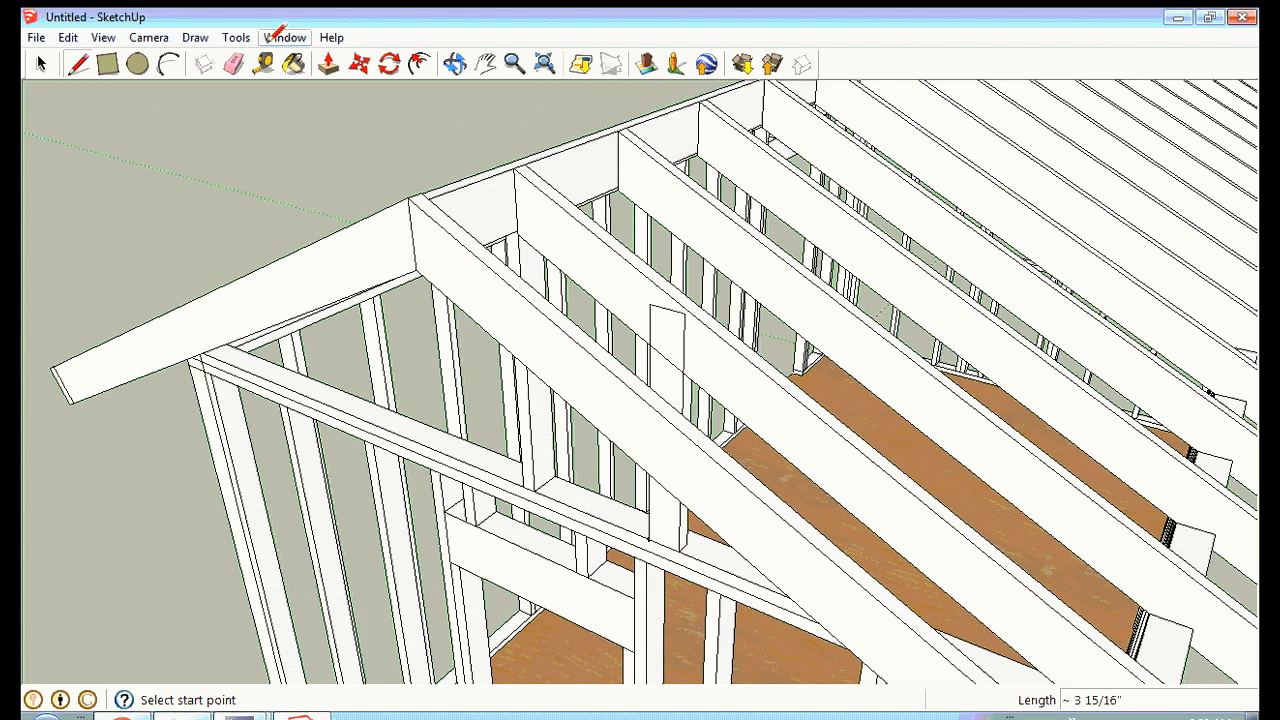
Erase the front top edge of the second gable stud where it projects above the end rafter.
{"action": "left_click", "coordinate": [41, 65]}
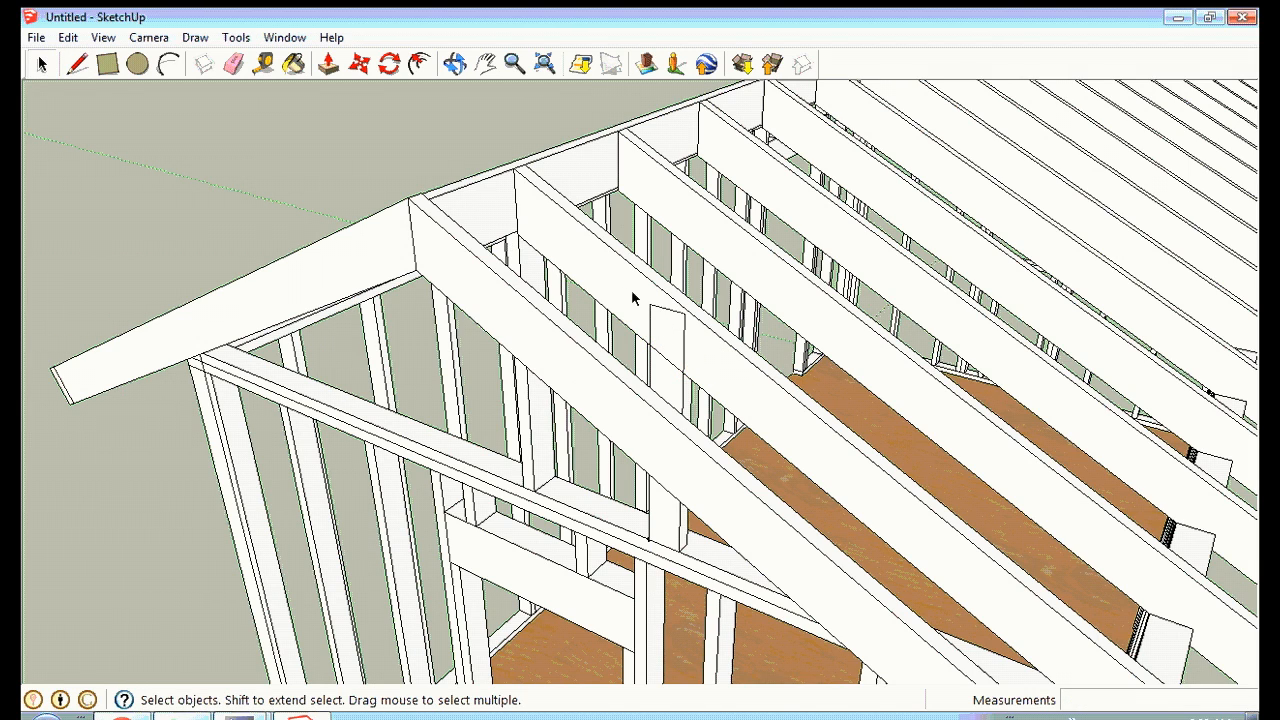
{"action": "right_click", "coordinate": [668, 311]}
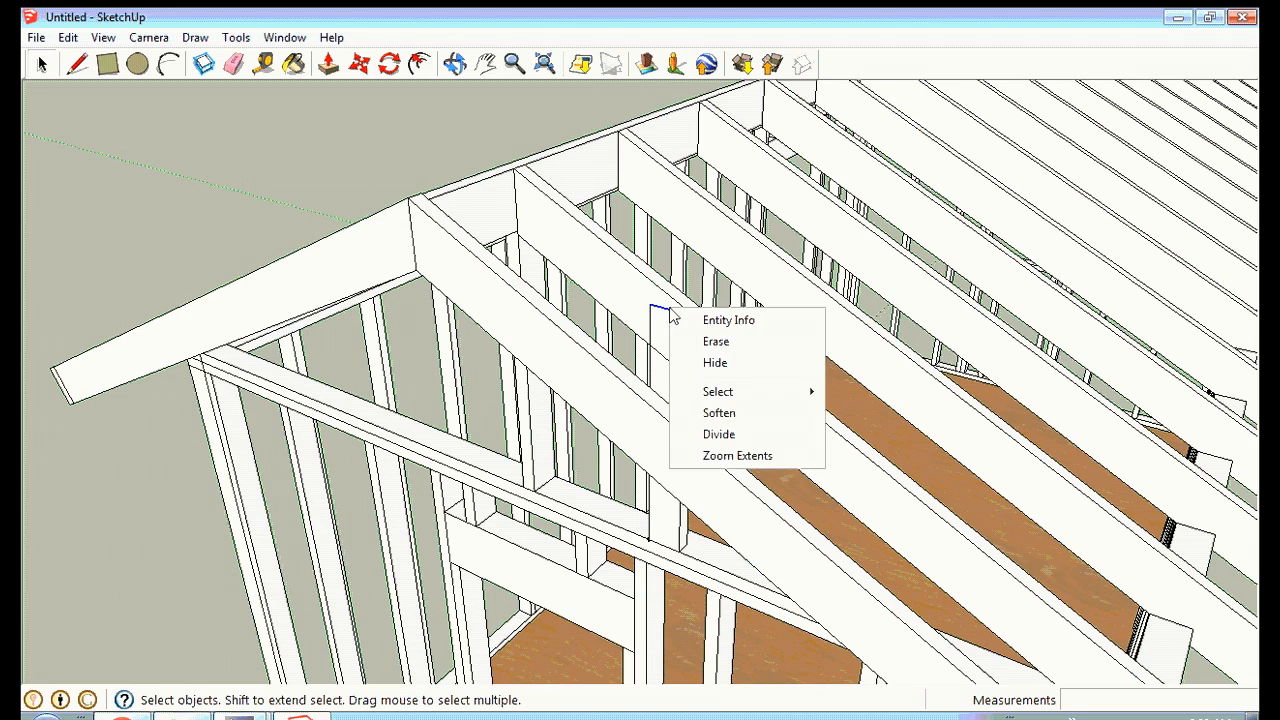
{"action": "left_click", "coordinate": [716, 341]}
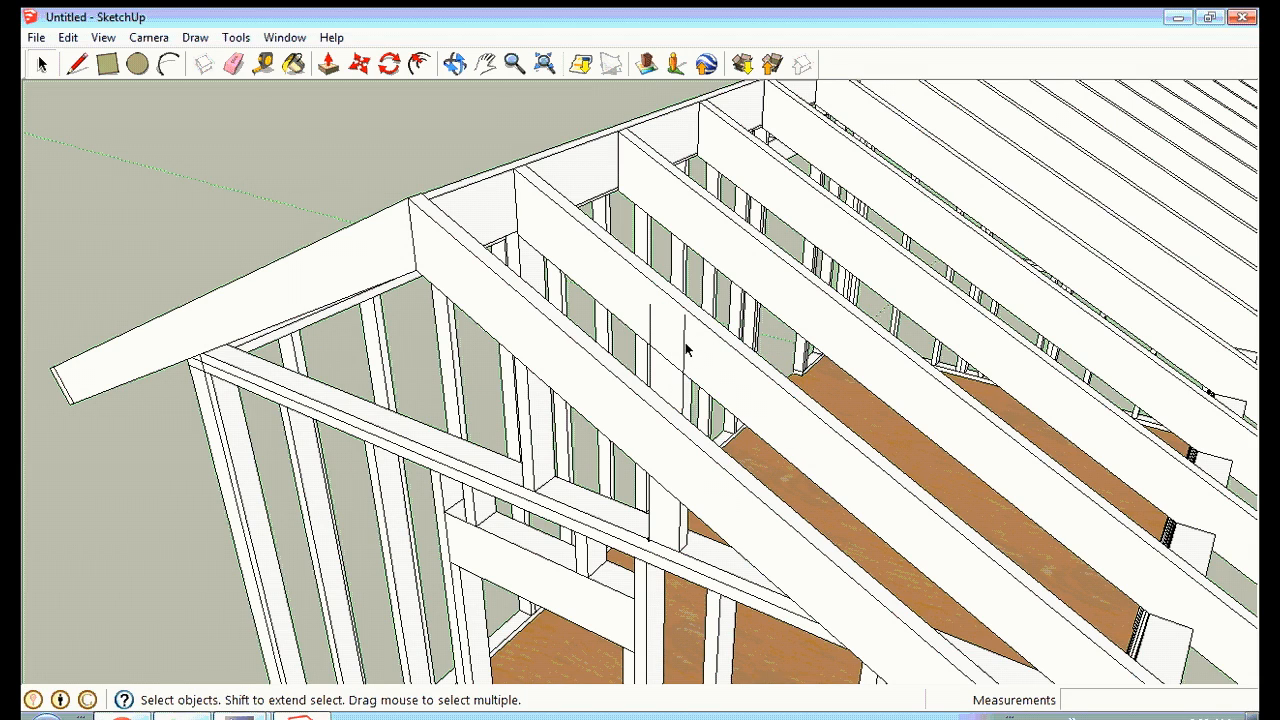
Erase the two front vertical edges of the second gable stud that project above the end rafter's lower edge.
{"action": "right_click", "coordinate": [685, 345]}
{"action": "left_click", "coordinate": [733, 380]}
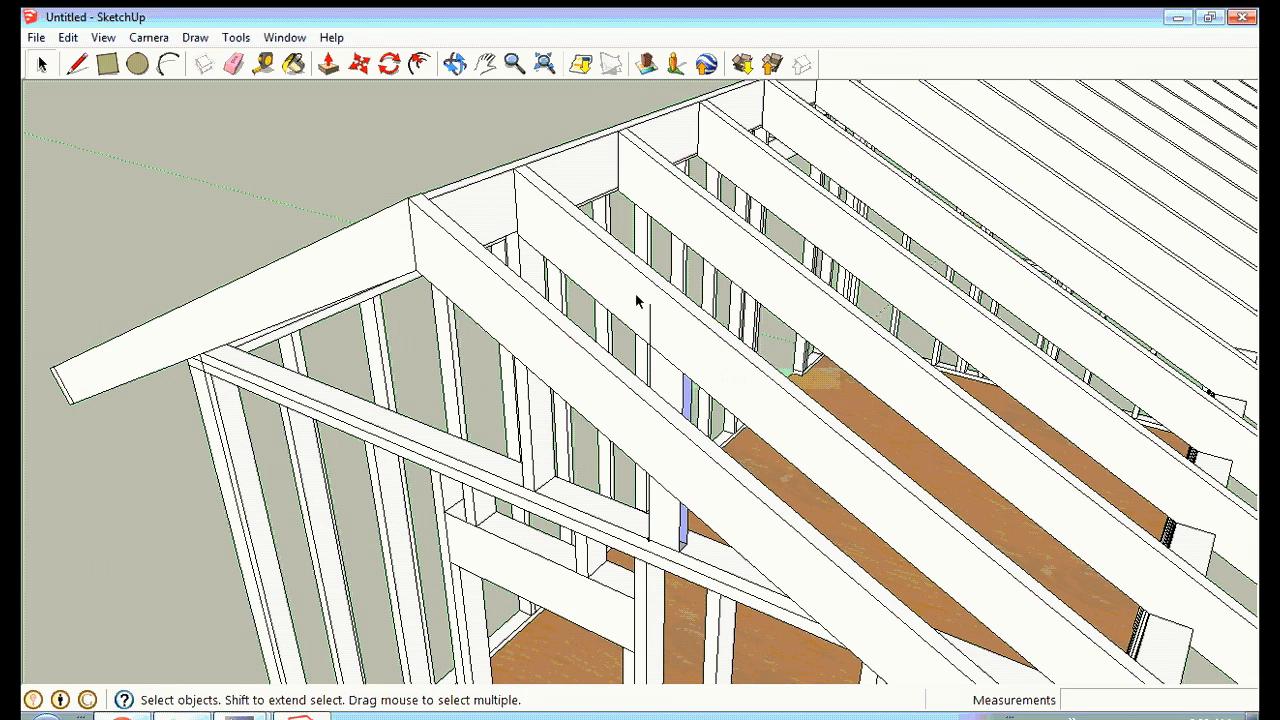
{"action": "right_click", "coordinate": [650, 322]}
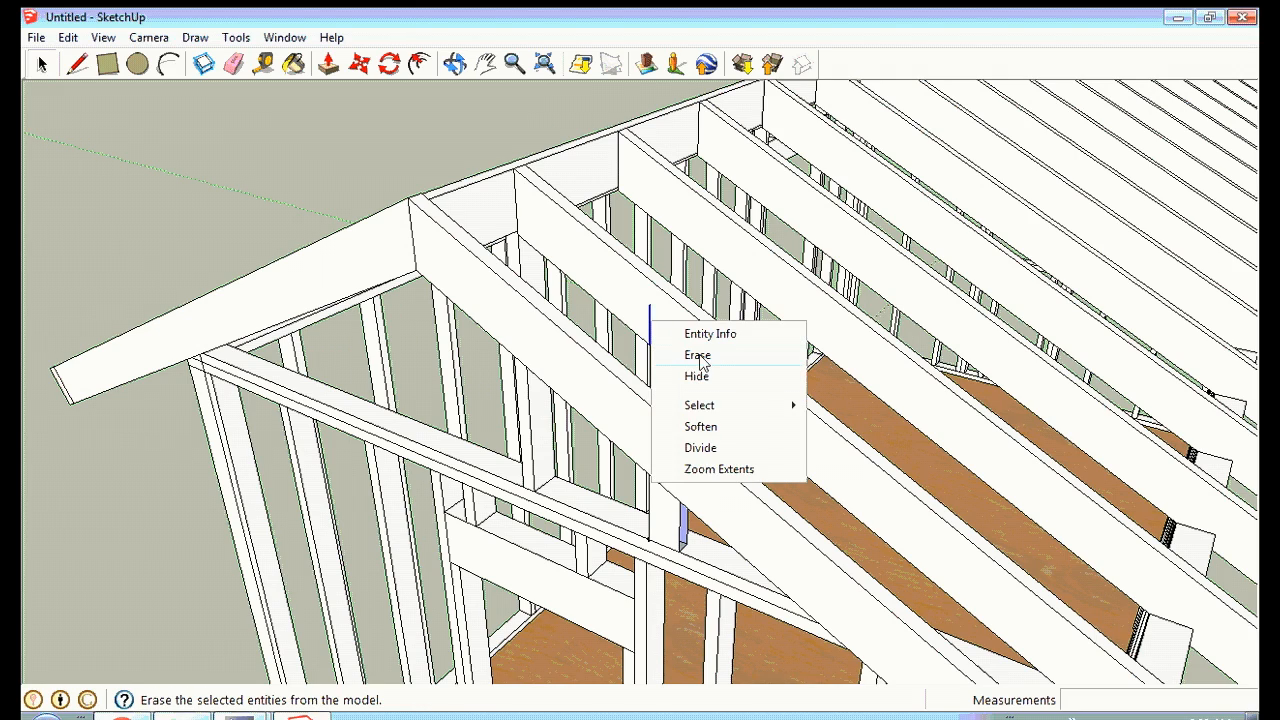
{"action": "left_click", "coordinate": [690, 356]}
Draw a line about 3 15/16" long across the second gable stud's rear face along the rafter's lower edge.
{"action": "left_click", "coordinate": [458, 67]}
{"action": "left_click_drag", "start_coordinate": [1057, 351], "coordinate": [333, 432]}
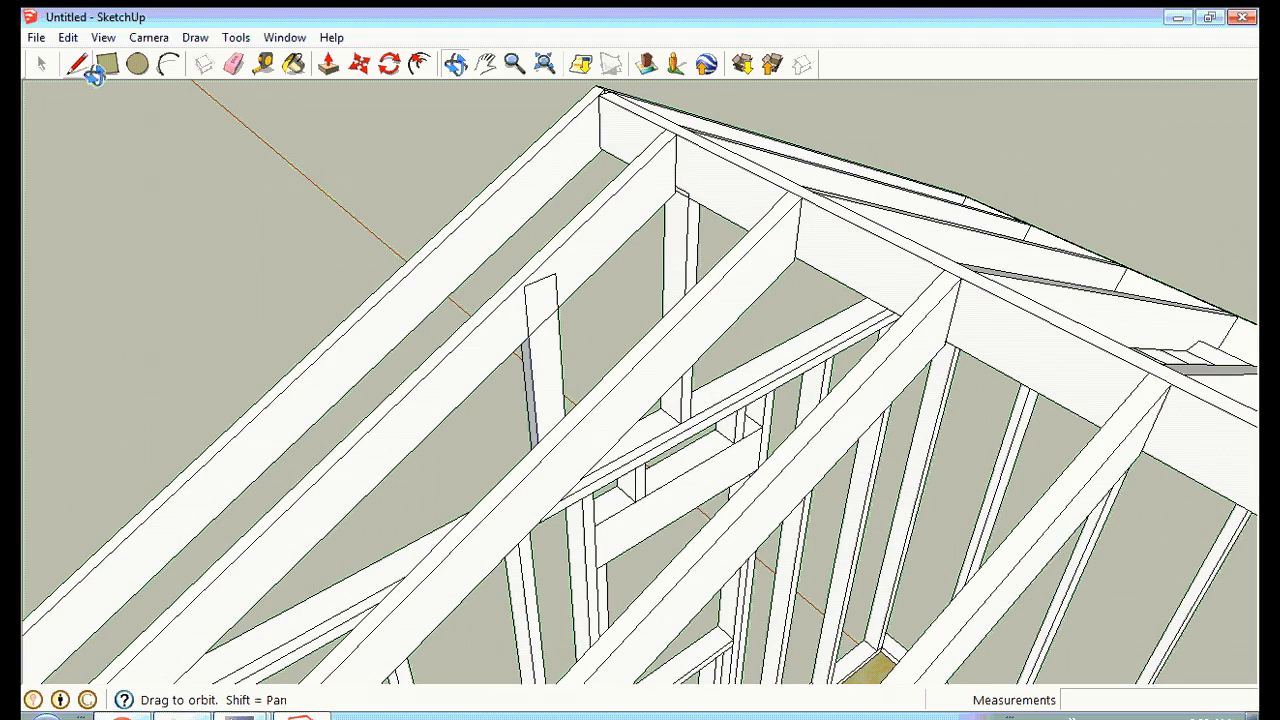
{"action": "left_click", "coordinate": [78, 64]}
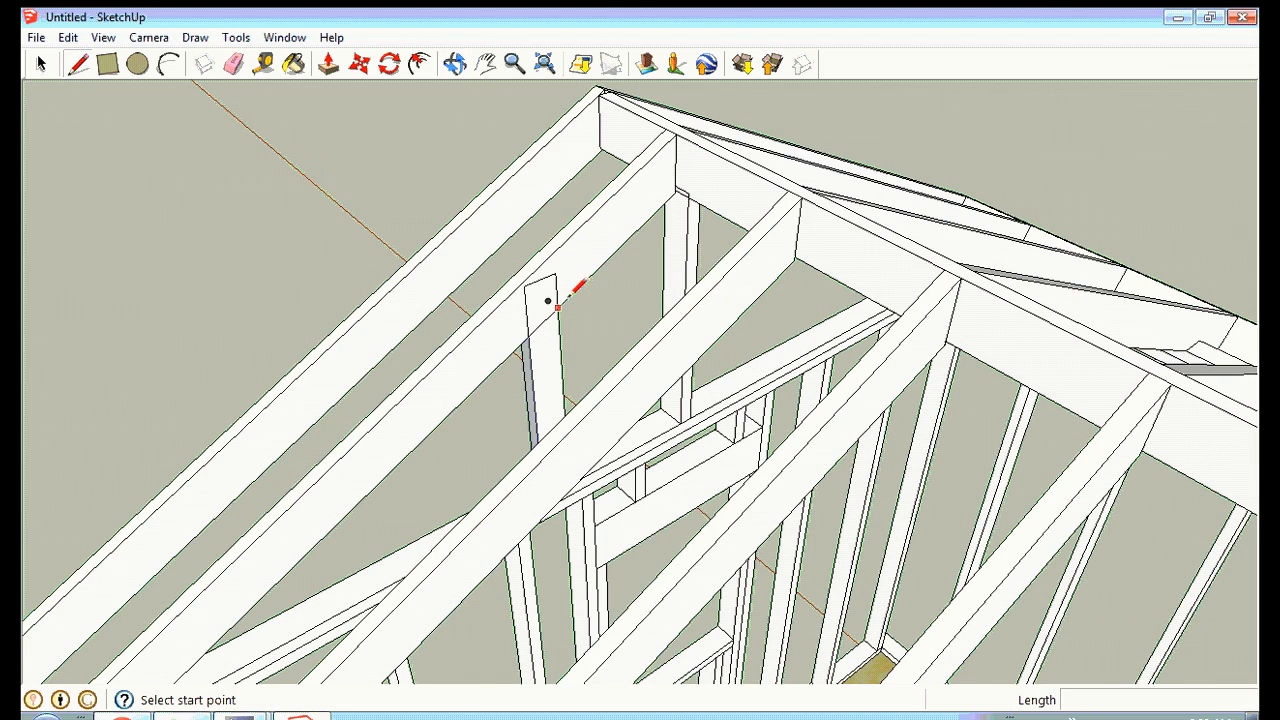
{"action": "left_click", "coordinate": [557, 307]}
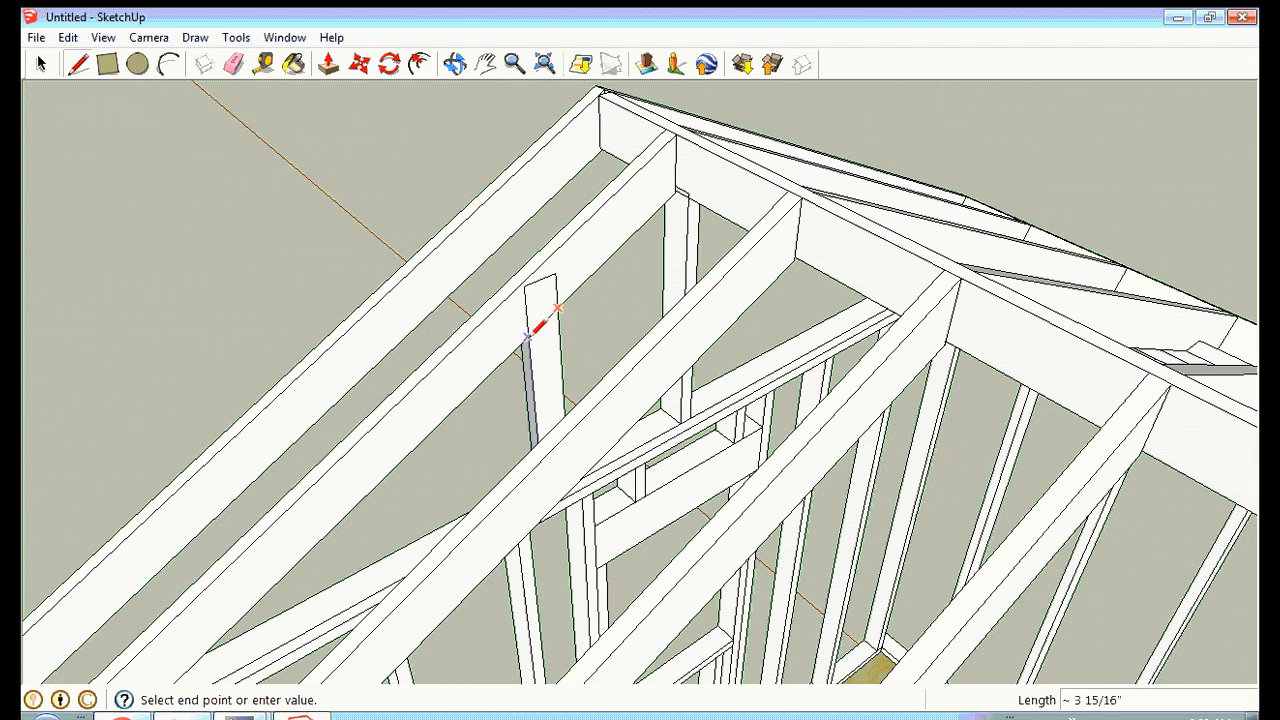
{"action": "left_click", "coordinate": [528, 336]}
Erase the rear top edge and both rear vertical edges of the second gable stud above the cut line.
{"action": "left_click", "coordinate": [42, 68]}
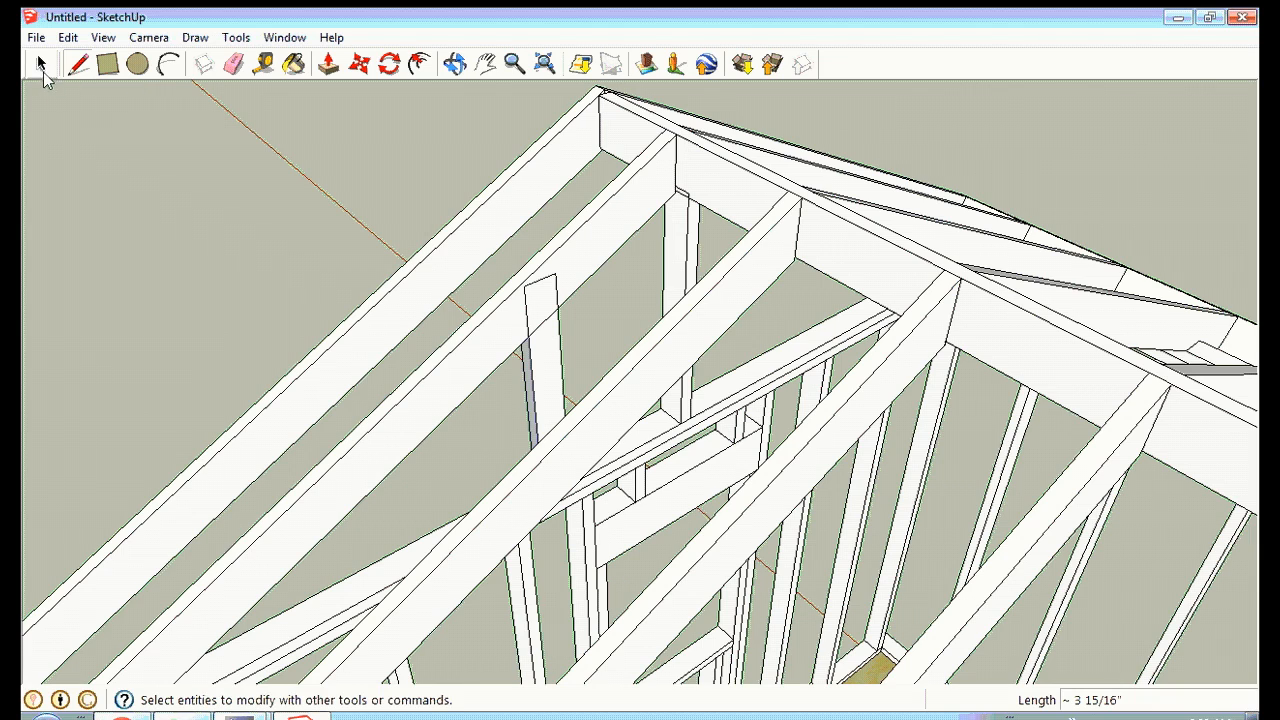
{"action": "right_click", "coordinate": [535, 287]}
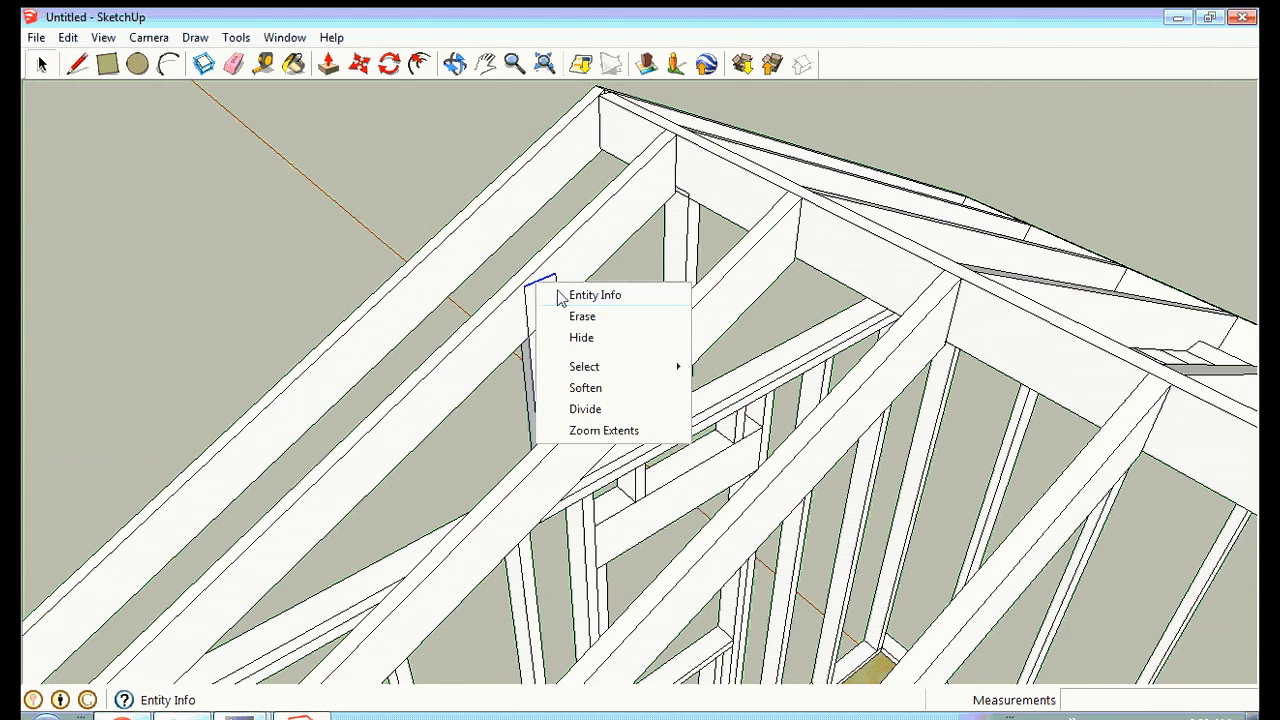
{"action": "left_click", "coordinate": [585, 318]}
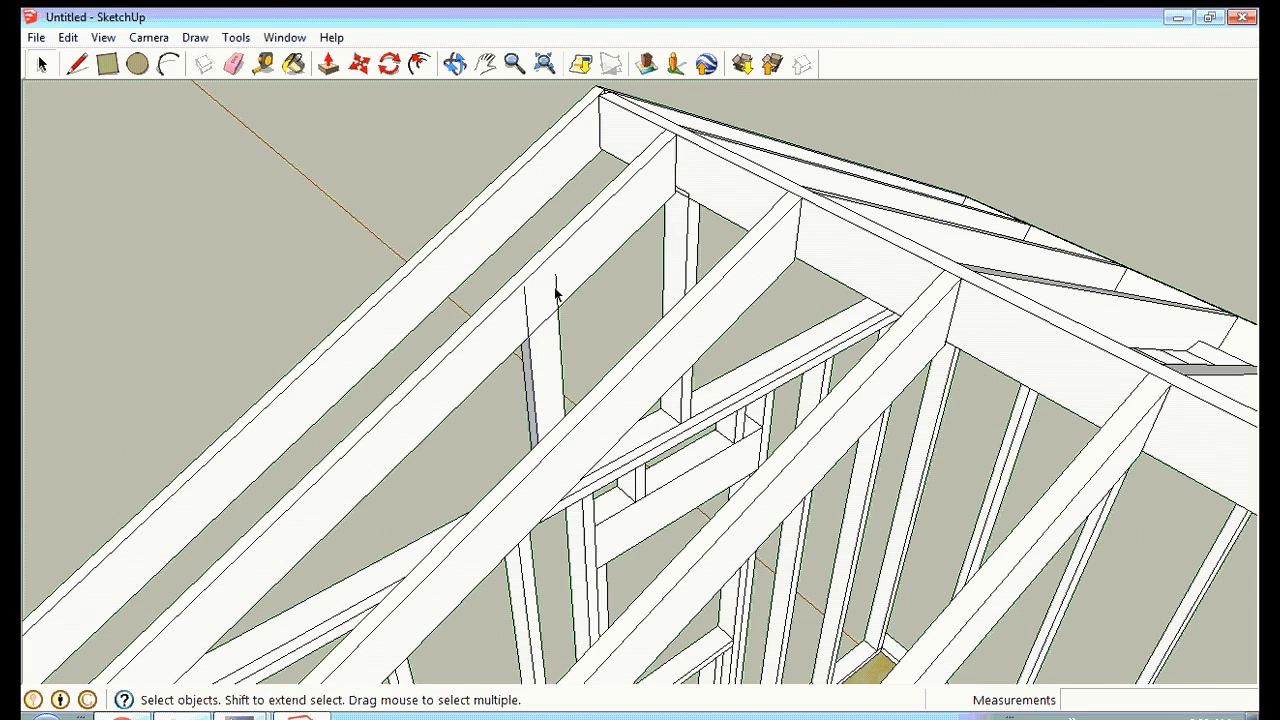
{"action": "right_click", "coordinate": [556, 286]}
{"action": "left_click", "coordinate": [600, 322]}
{"action": "right_click", "coordinate": [525, 303]}
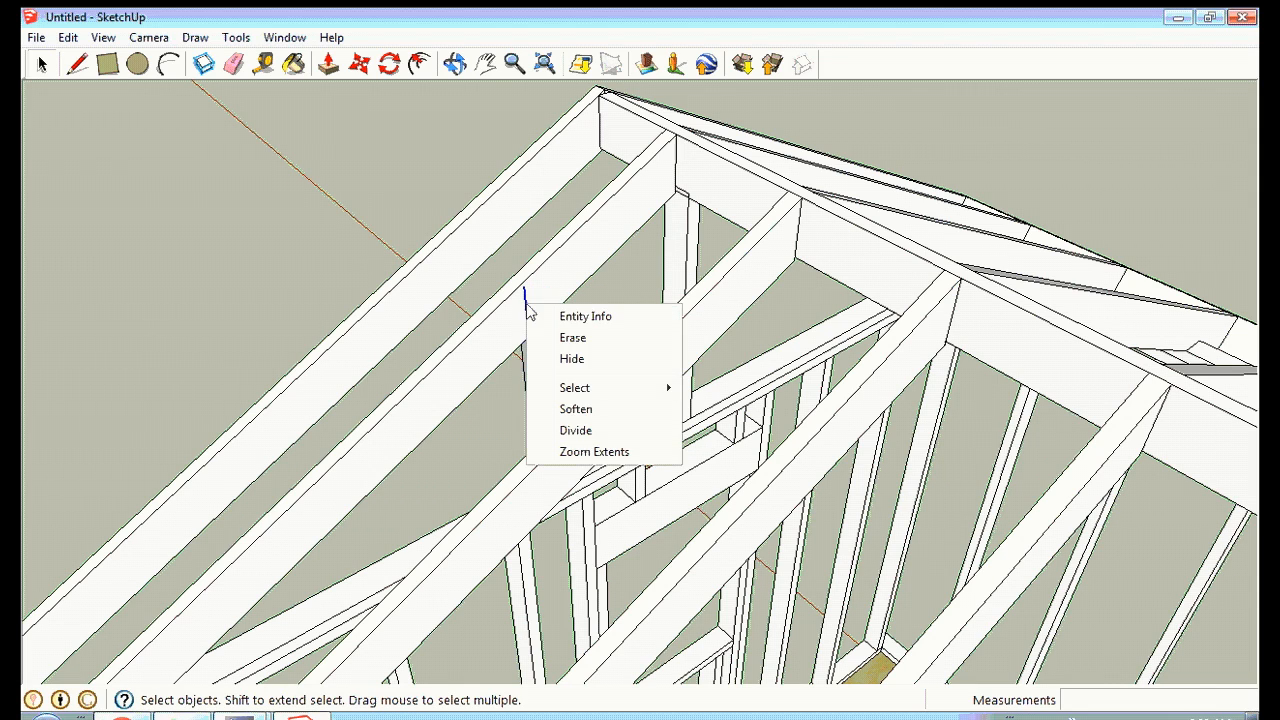
{"action": "left_click", "coordinate": [572, 339]}
Examine the trimmed second gable stud and its fit under the end rafter from several sides of the gable.
{"action": "left_click", "coordinate": [454, 63]}
{"action": "left_click_drag", "start_coordinate": [337, 400], "coordinate": [932, 258]}
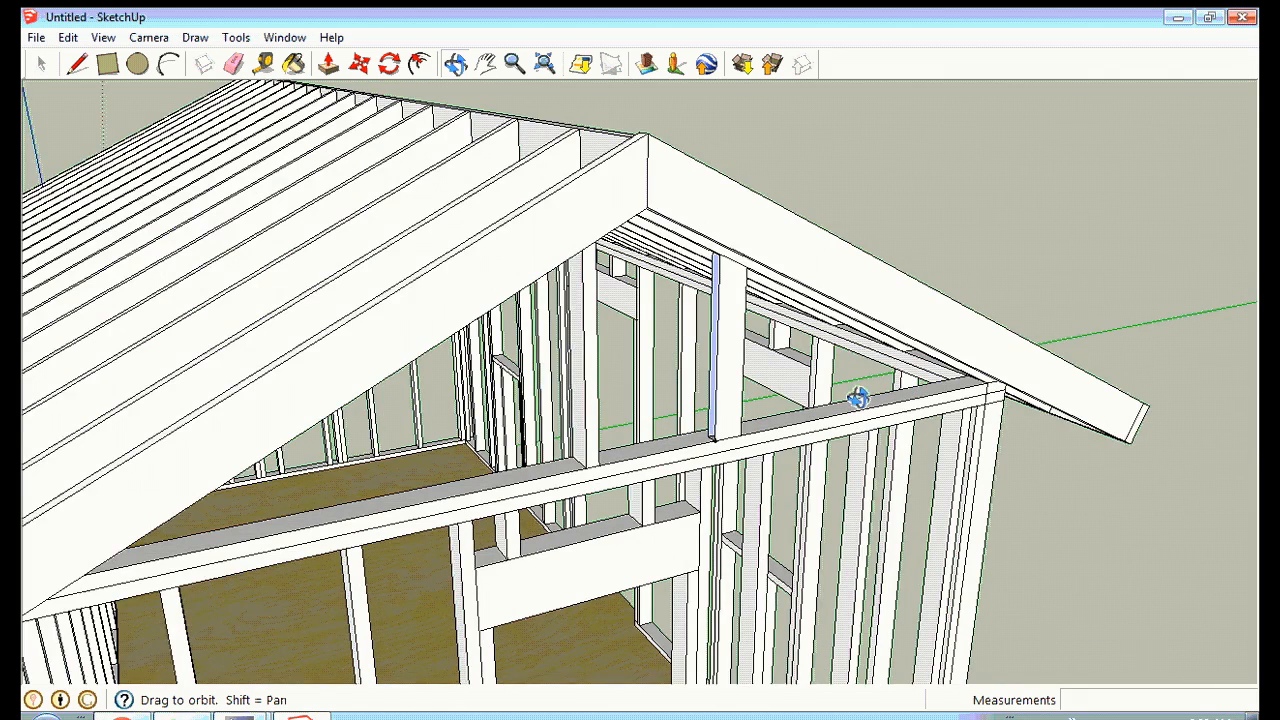
{"action": "left_click_drag", "start_coordinate": [850, 269], "coordinate": [888, 280]}
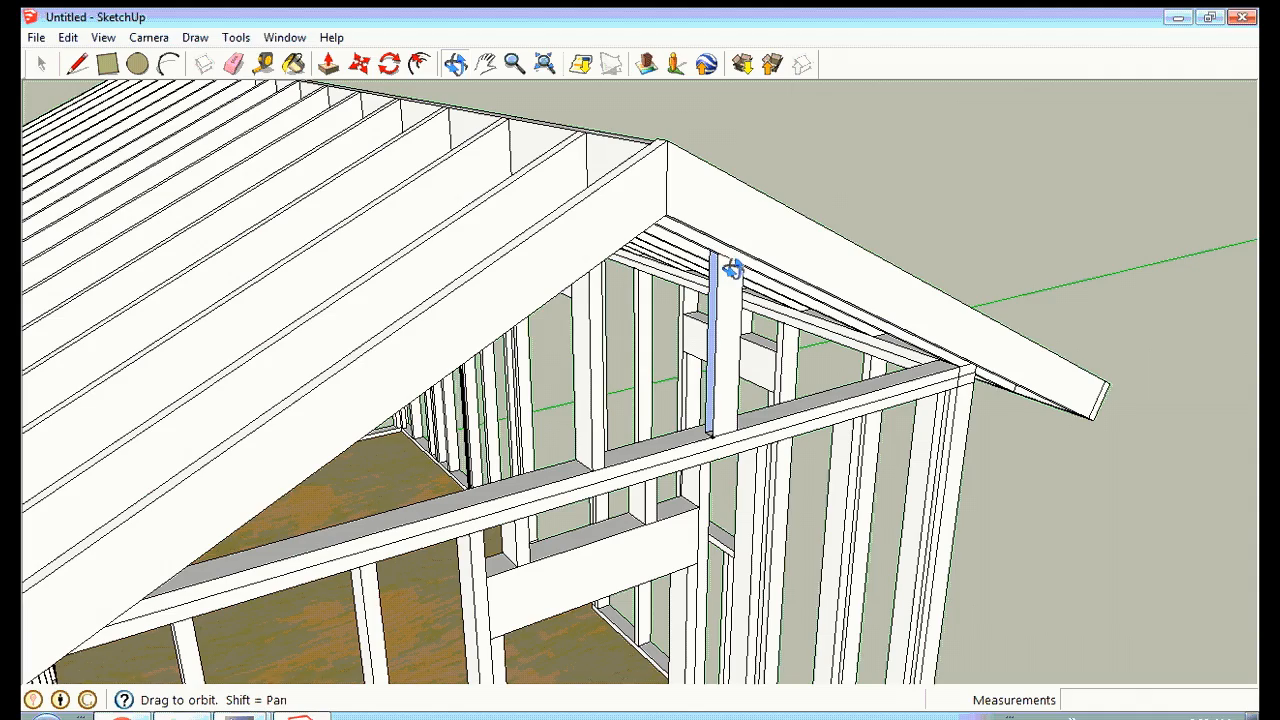
{"action": "left_click_drag", "start_coordinate": [738, 309], "coordinate": [613, 303]}
{"action": "left_click_drag", "start_coordinate": [874, 303], "coordinate": [690, 450]}
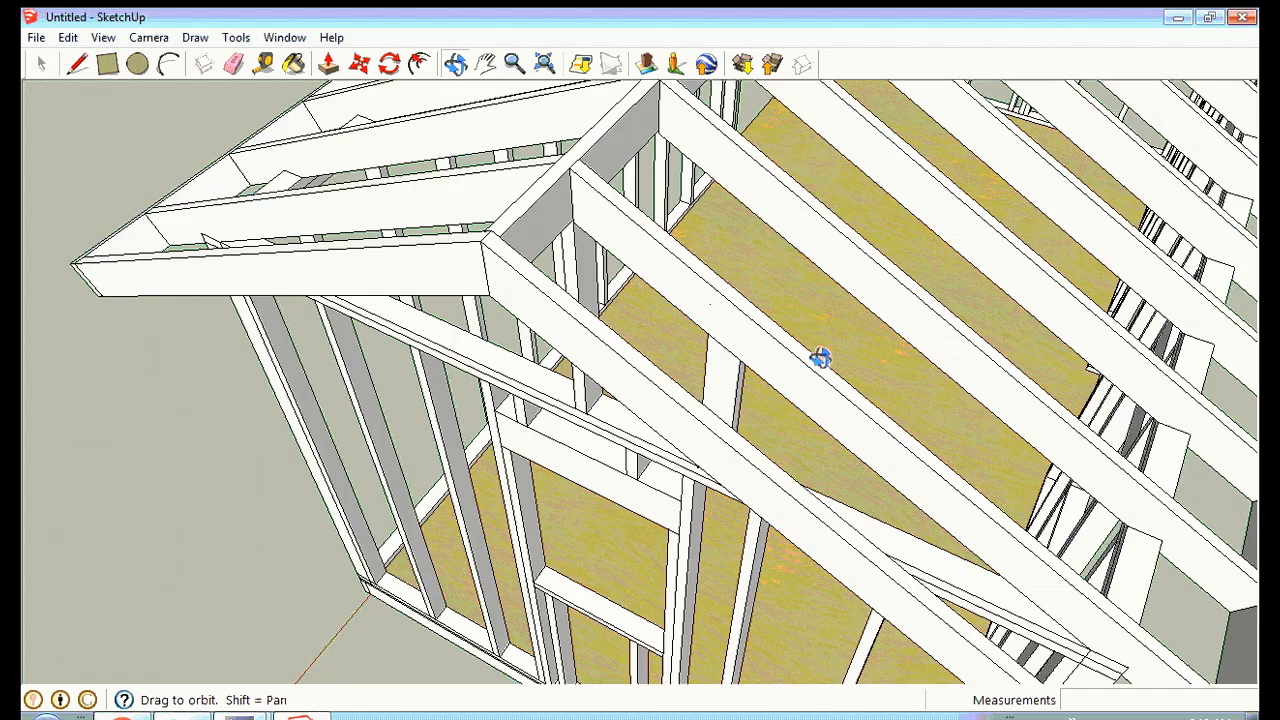
{"action": "left_click_drag", "start_coordinate": [722, 356], "coordinate": [730, 176]}
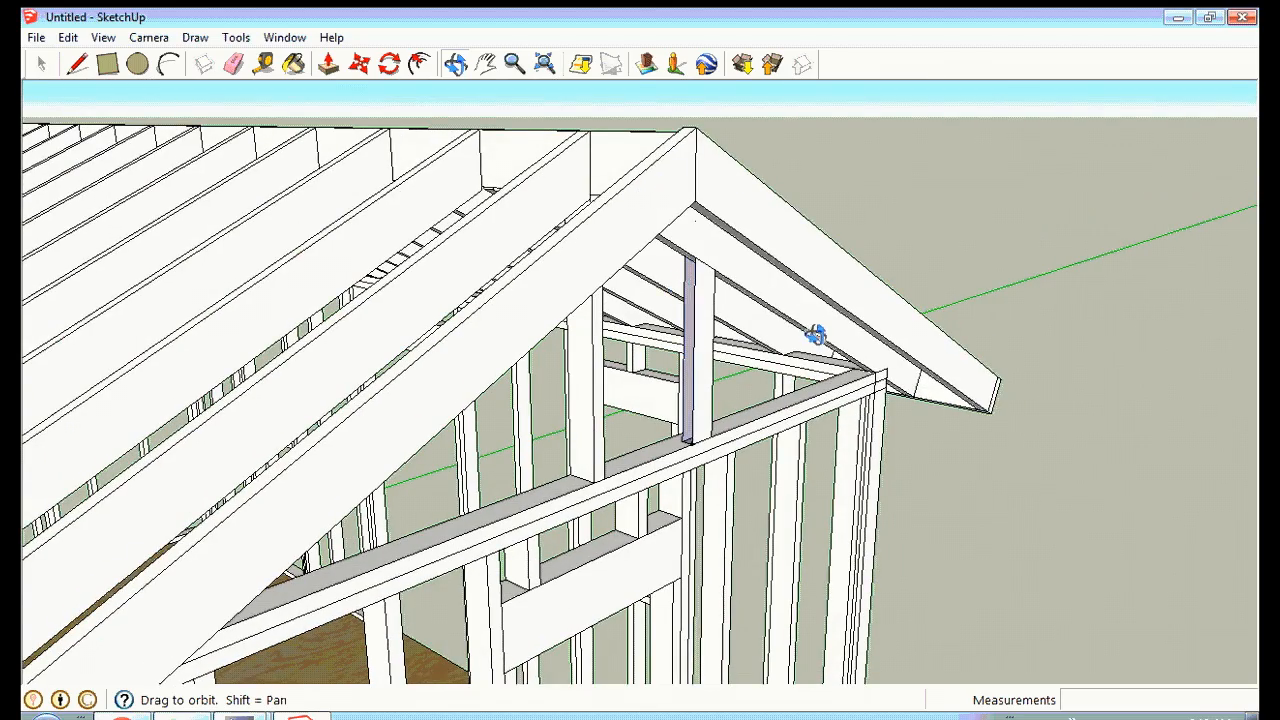
{"action": "left_click_drag", "start_coordinate": [816, 335], "coordinate": [431, 346]}
{"action": "mouse_move", "coordinate": [783, 369]}
{"action": "left_mouse_down"}
{"action": "mouse_move", "coordinate": [634, 291]}
{"action": "mouse_move", "coordinate": [803, 387]}
{"action": "mouse_move", "coordinate": [849, 389]}
{"action": "mouse_move", "coordinate": [803, 373]}
{"action": "left_mouse_up"}
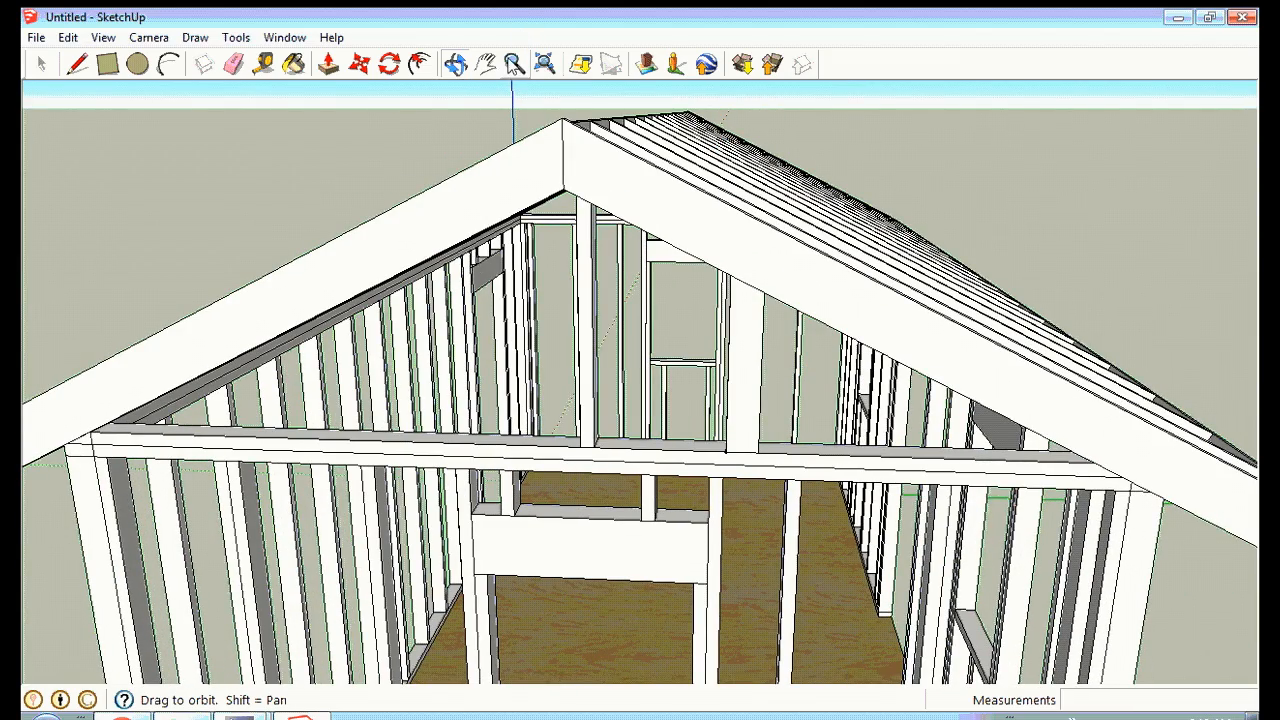
Place a guide point on the top plate's front edge 16 inches from the centre gable stud, on the side without a stud.
{"action": "left_click", "coordinate": [513, 64]}
{"action": "left_click_drag", "start_coordinate": [850, 374], "coordinate": [878, 382]}
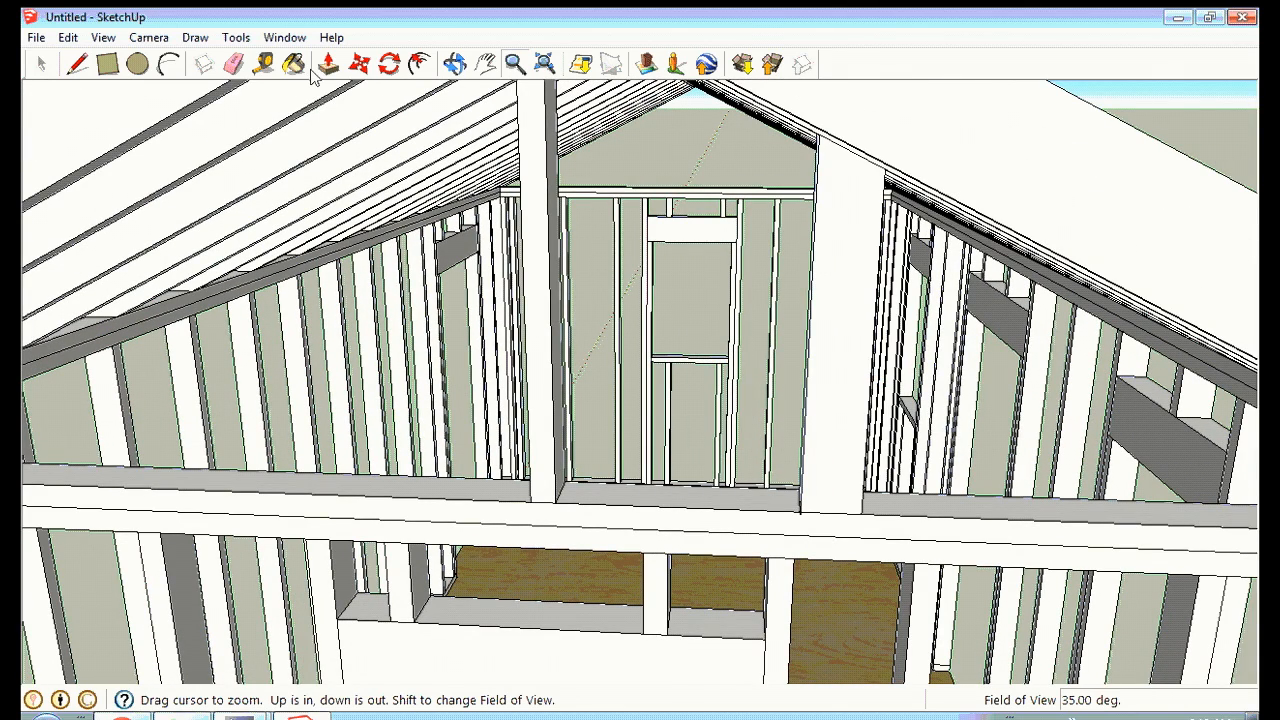
{"action": "left_click", "coordinate": [266, 66]}
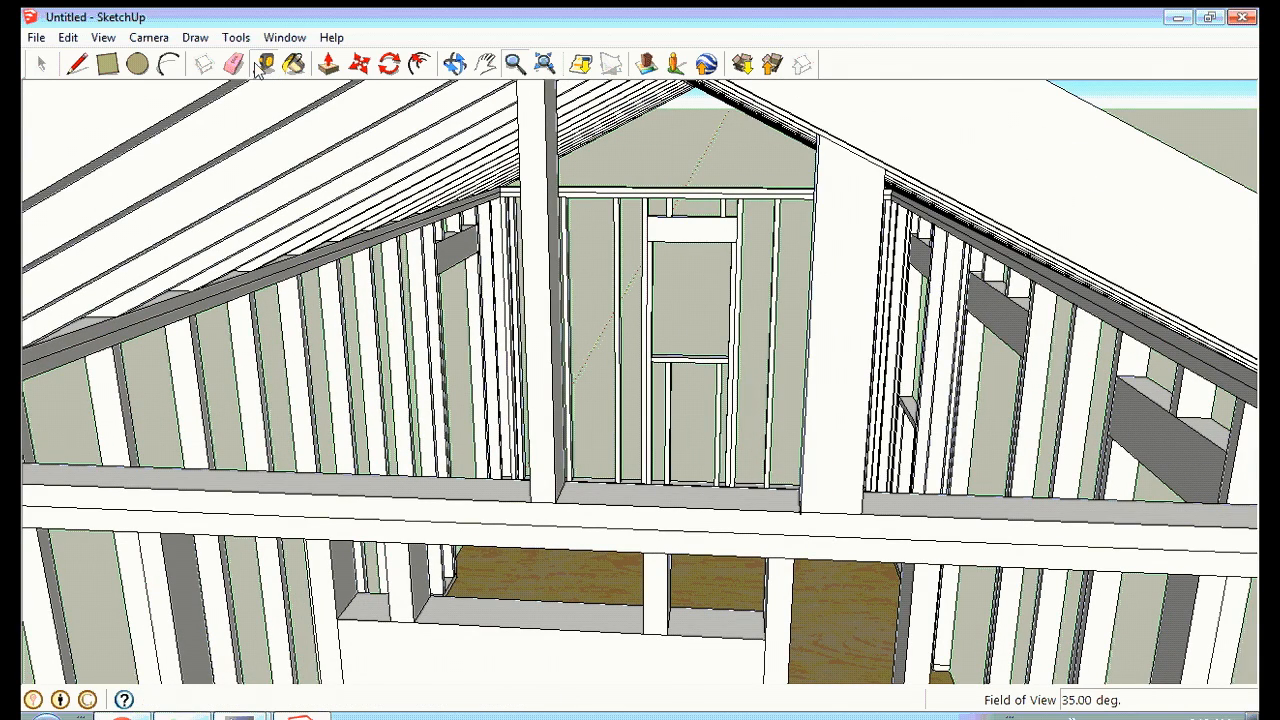
{"action": "left_click", "coordinate": [556, 488]}
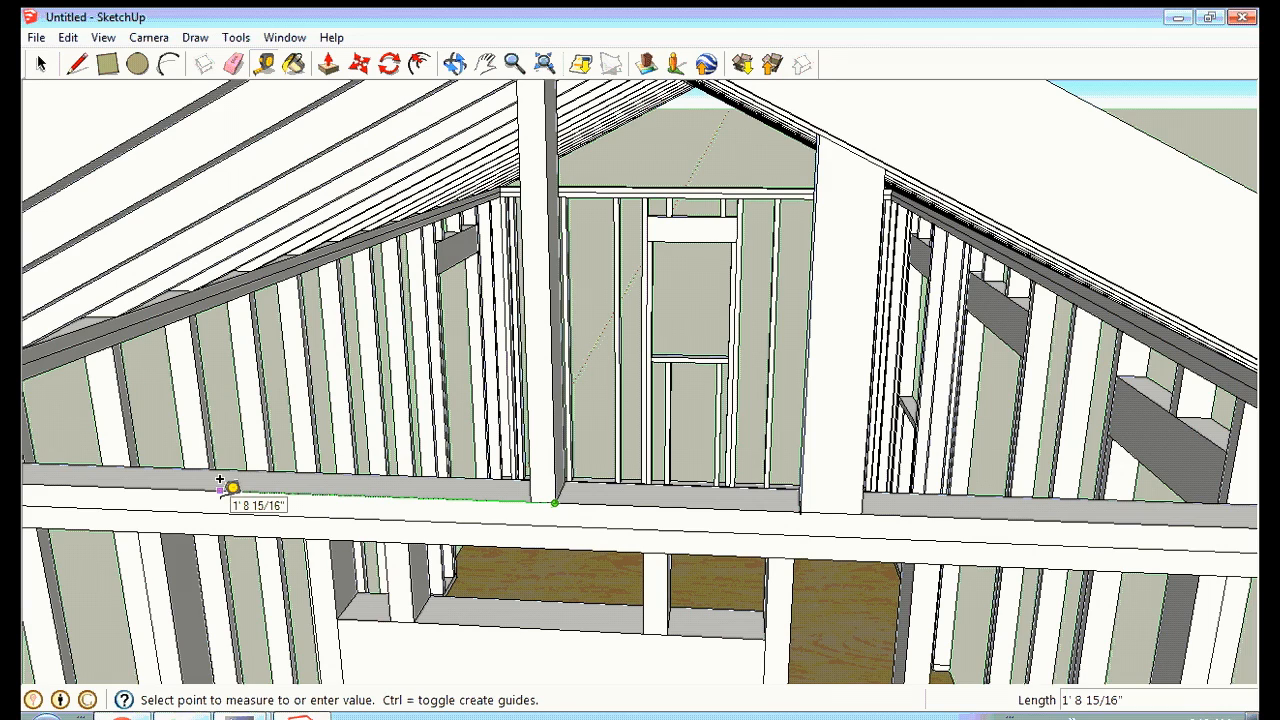
{"action": "type", "text": "16"}
{"action": "key", "text": "Return"}
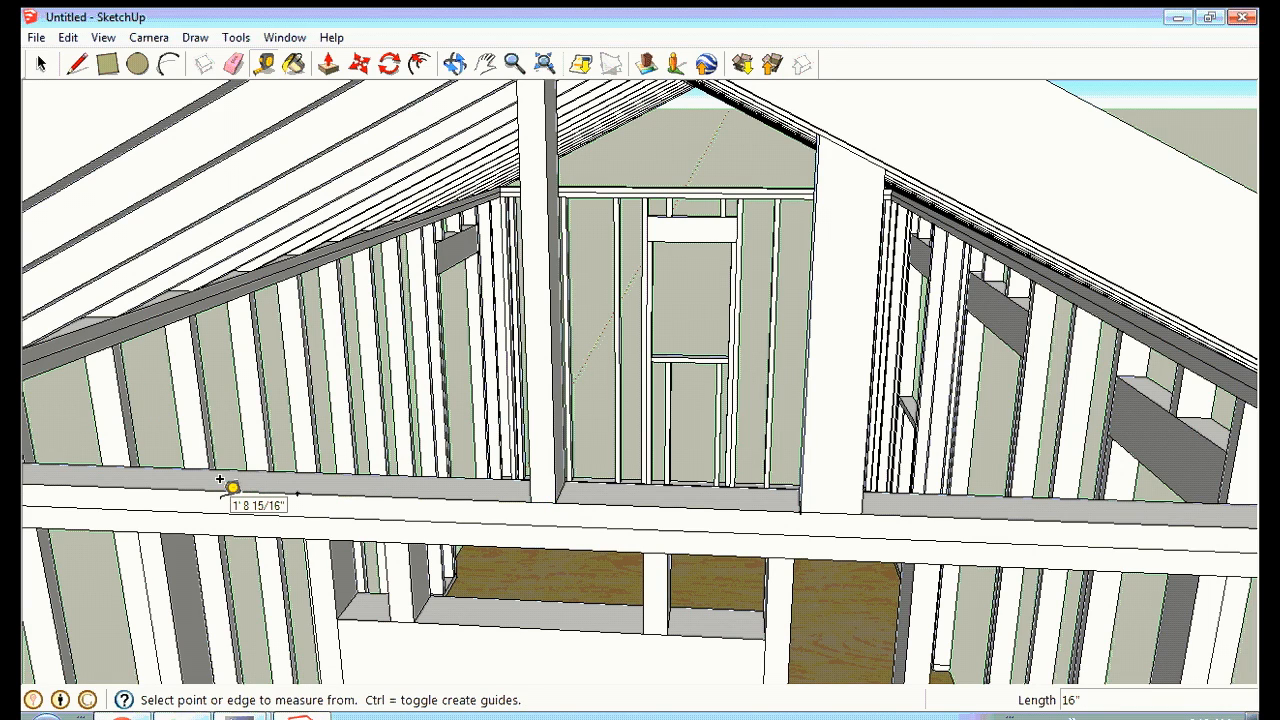
Draw a third rectangular stud footprint, 1.5 inches deep, on the top plate starting at the new 16-inch guide point.
{"action": "left_click", "coordinate": [77, 66]}
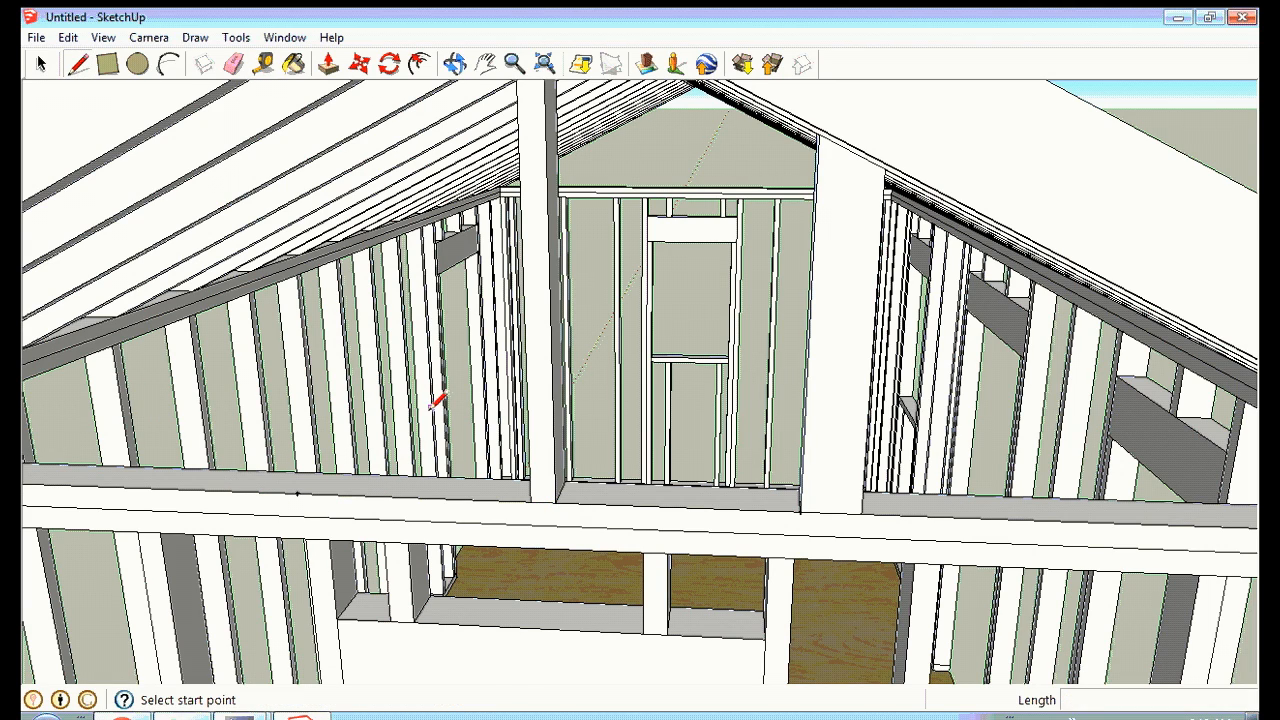
{"action": "left_click", "coordinate": [298, 493]}
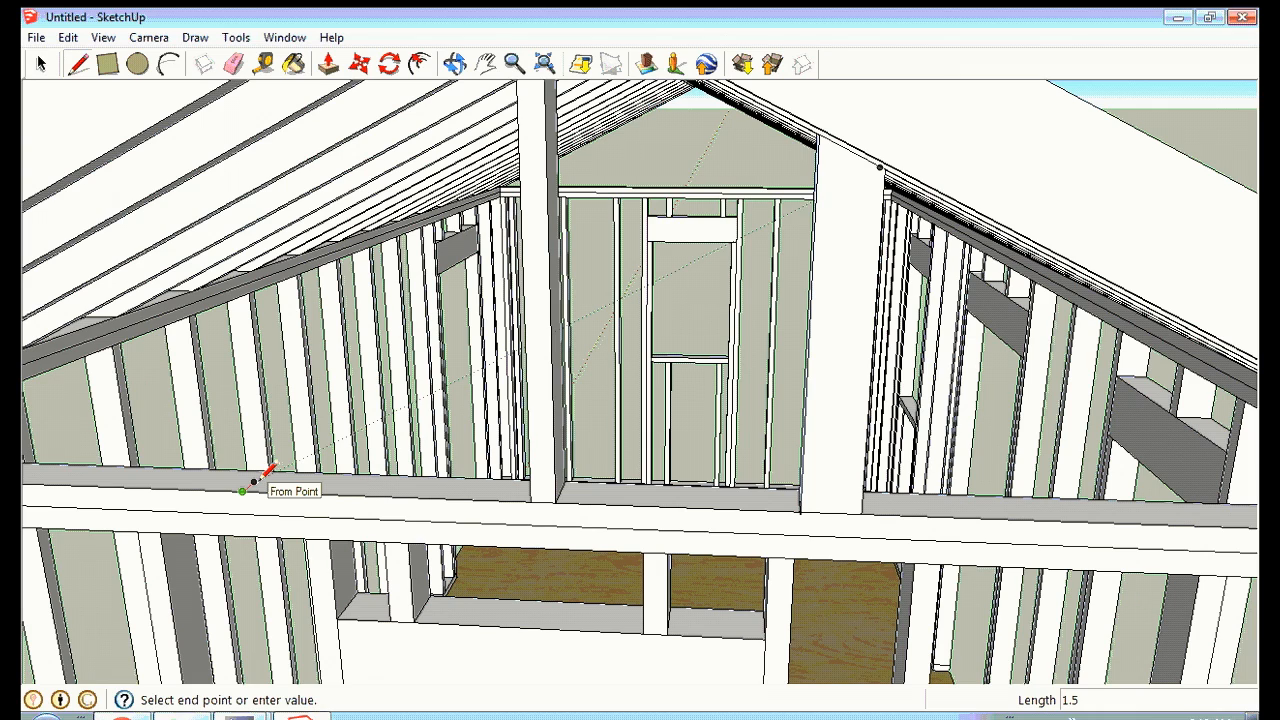
{"action": "left_click", "coordinate": [107, 64]}
{"action": "left_click", "coordinate": [255, 483]}
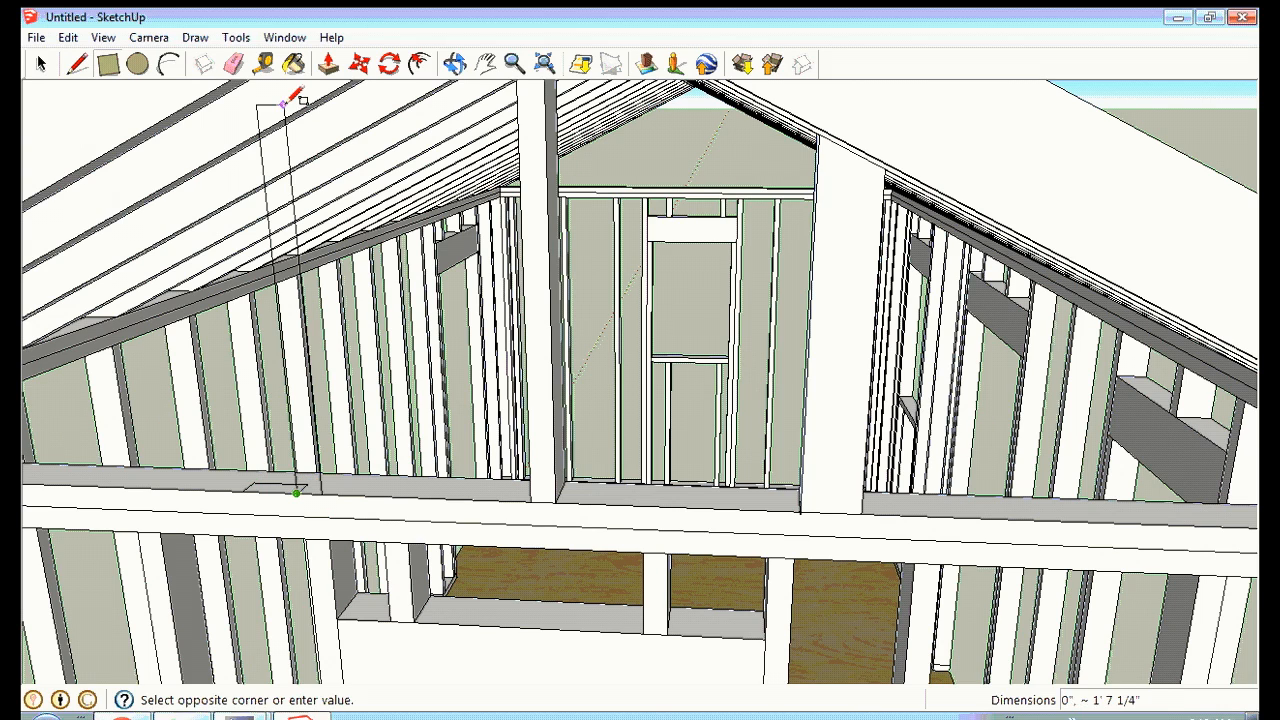
Push/Pull the third footprint up about 1' 10 5/16" so the stud extends past the sloping end rafter.
{"action": "left_click", "coordinate": [329, 64]}
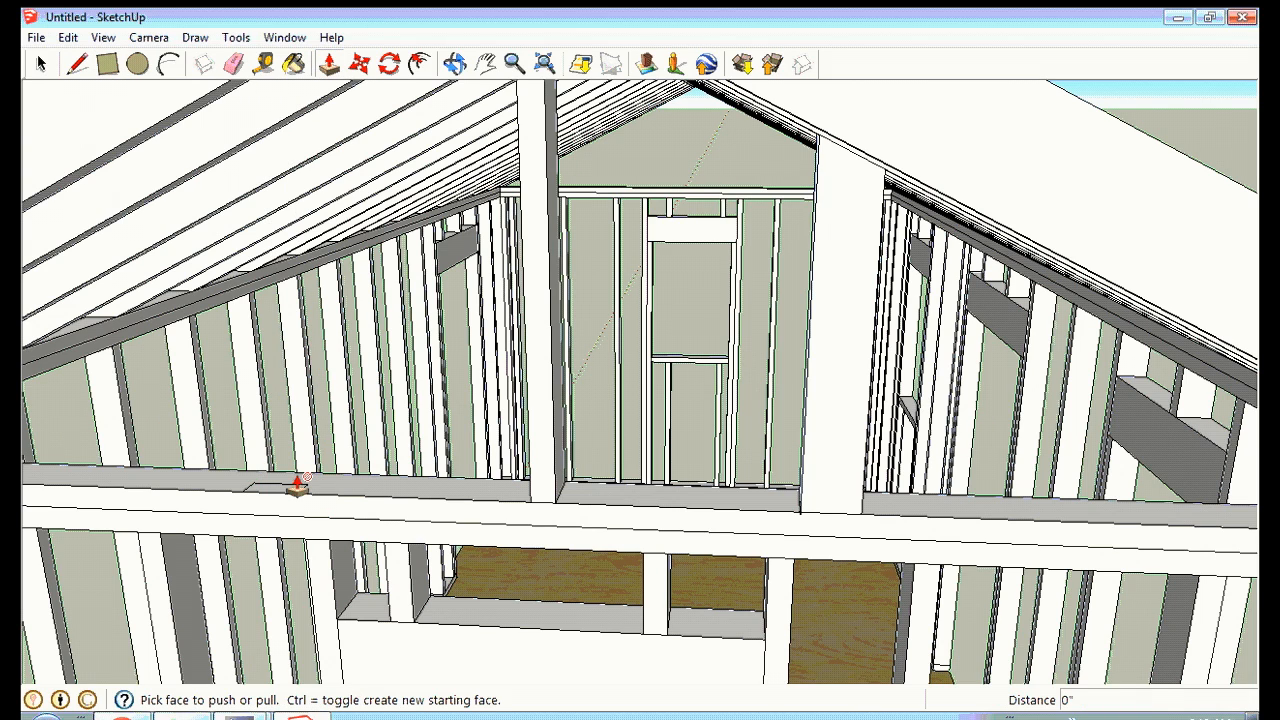
{"action": "left_click_drag", "start_coordinate": [280, 494], "coordinate": [290, 122]}
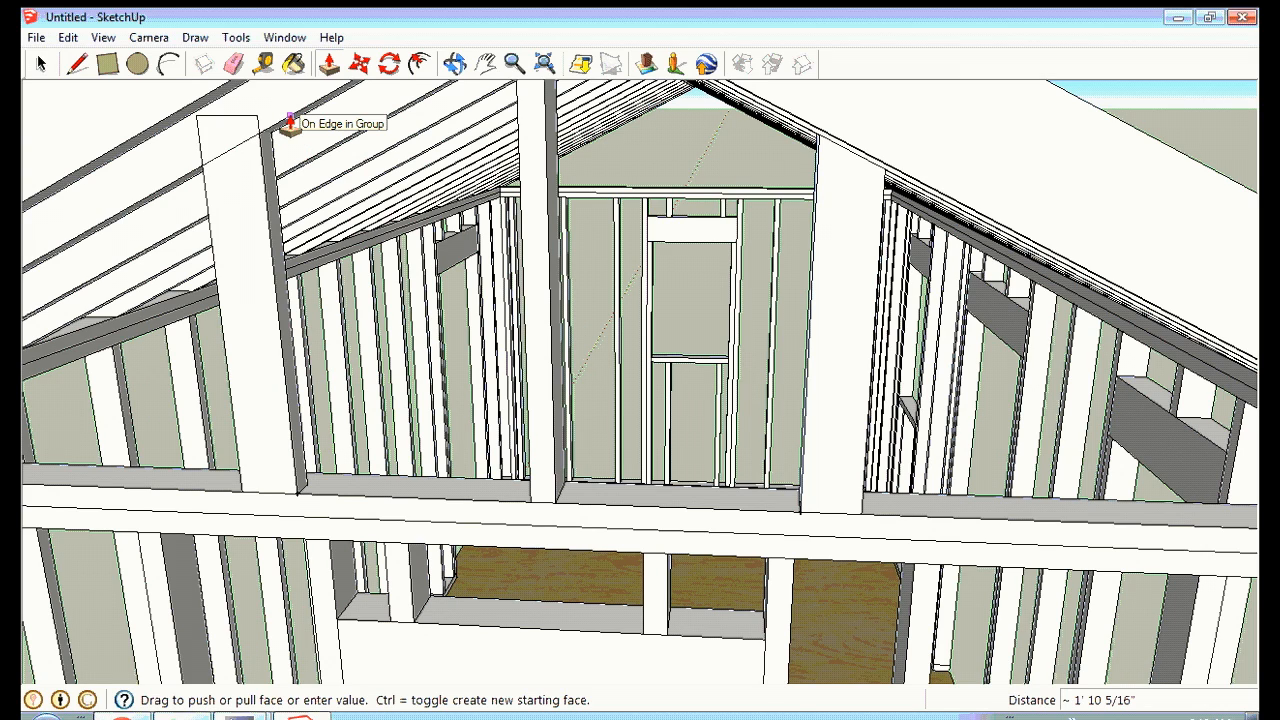
{"action": "left_click_drag", "start_coordinate": [290, 122], "coordinate": [288, 120]}
Draw a line across the third gable stud's front face following the sloping lower edge of the end rafter.
{"action": "left_click", "coordinate": [77, 65]}
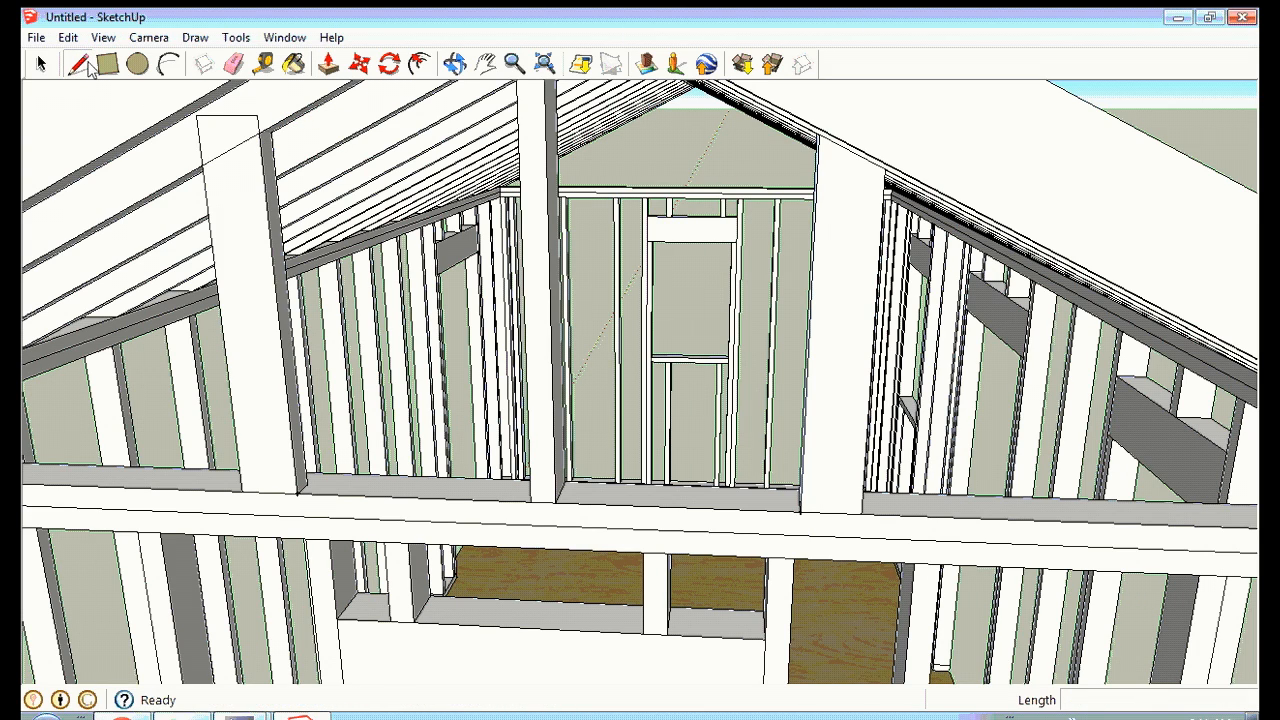
{"action": "mouse_move", "coordinate": [262, 130]}
{"action": "left_mouse_down"}
{"action": "mouse_move", "coordinate": [229, 131]}
{"action": "mouse_move", "coordinate": [209, 156]}
{"action": "left_mouse_up"}
{"action": "left_click", "coordinate": [214, 148]}
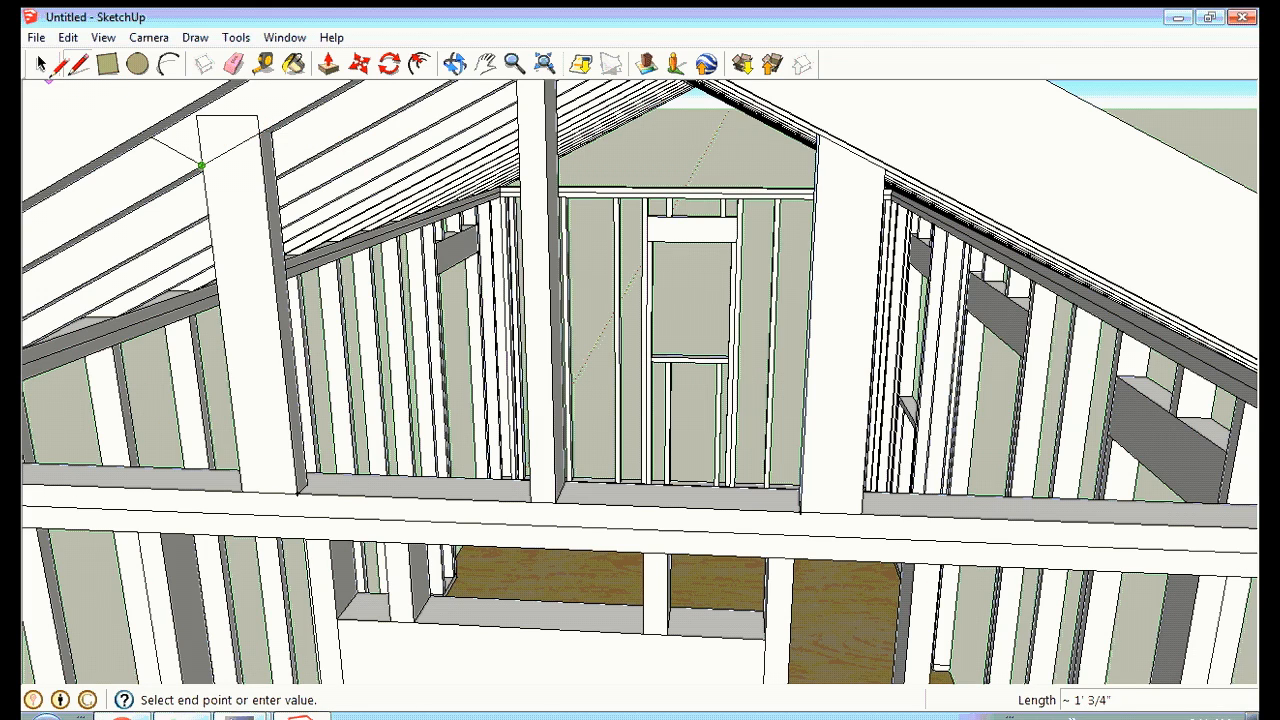
Erase the third gable stud's front top edge and both front vertical edges above the sloping cut line.
{"action": "left_click", "coordinate": [41, 64]}
{"action": "left_click", "coordinate": [226, 117]}
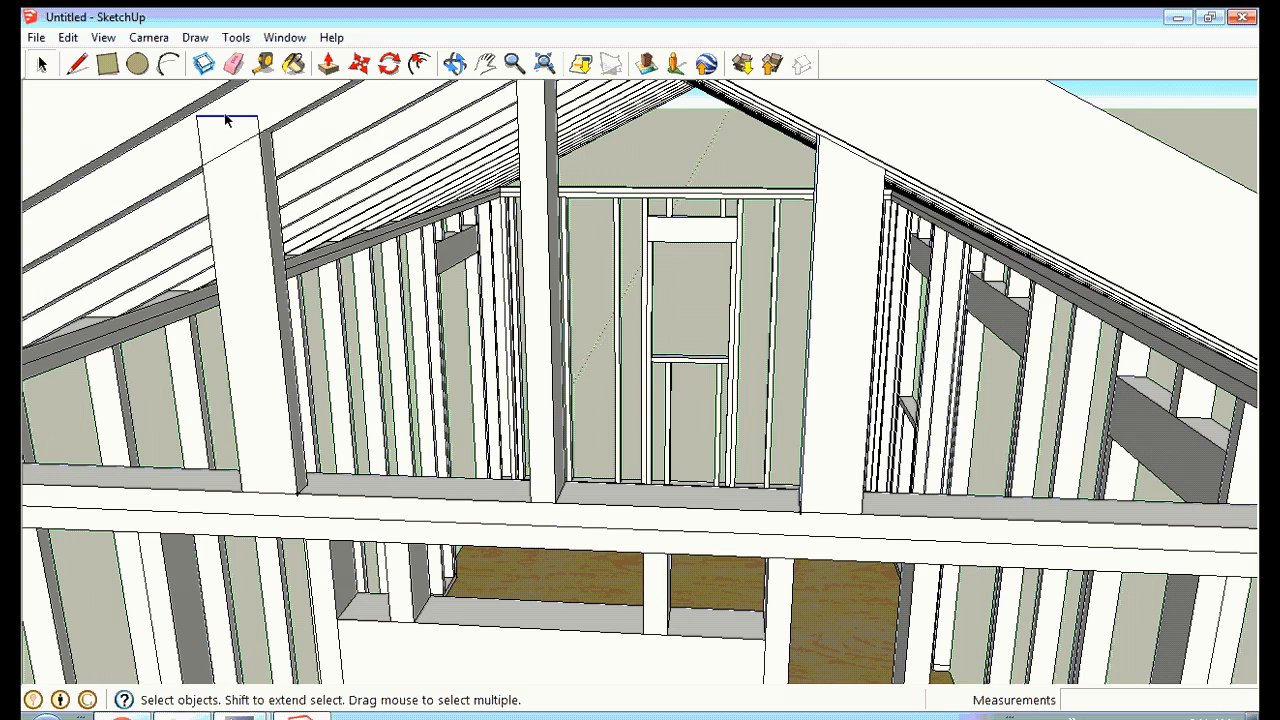
{"action": "right_click", "coordinate": [227, 117]}
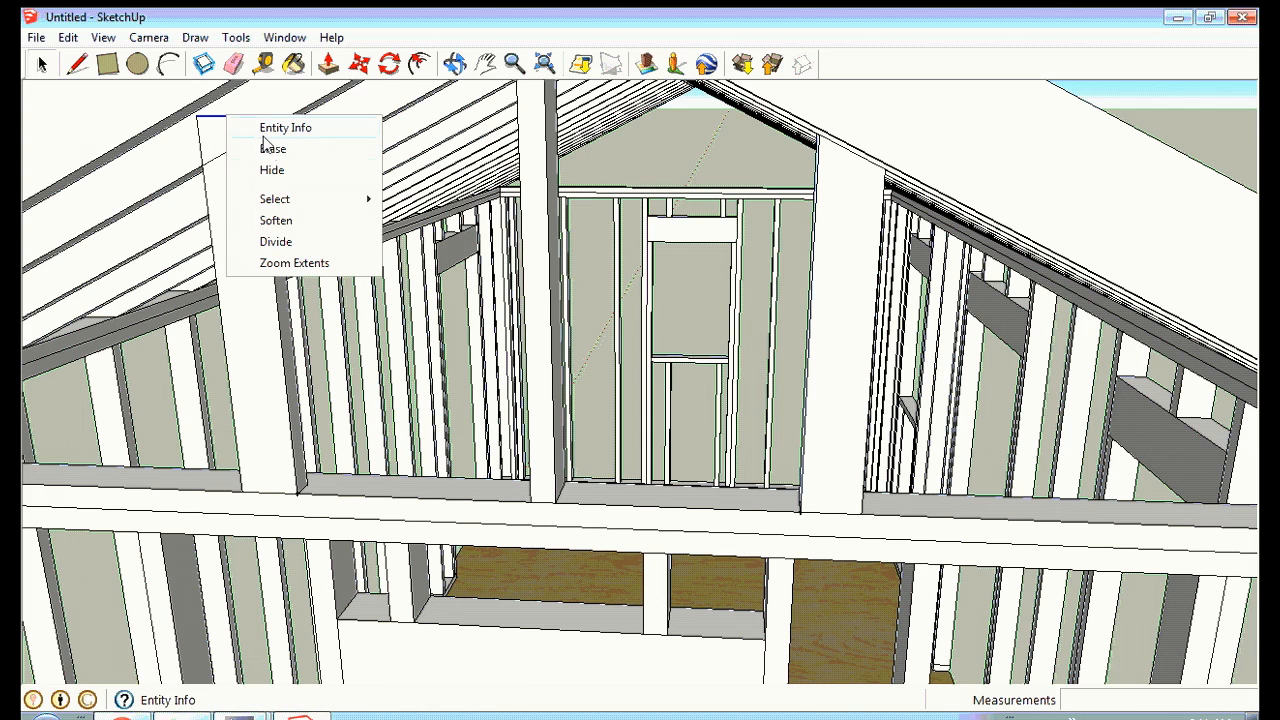
{"action": "left_click", "coordinate": [266, 148]}
{"action": "left_click", "coordinate": [262, 140]}
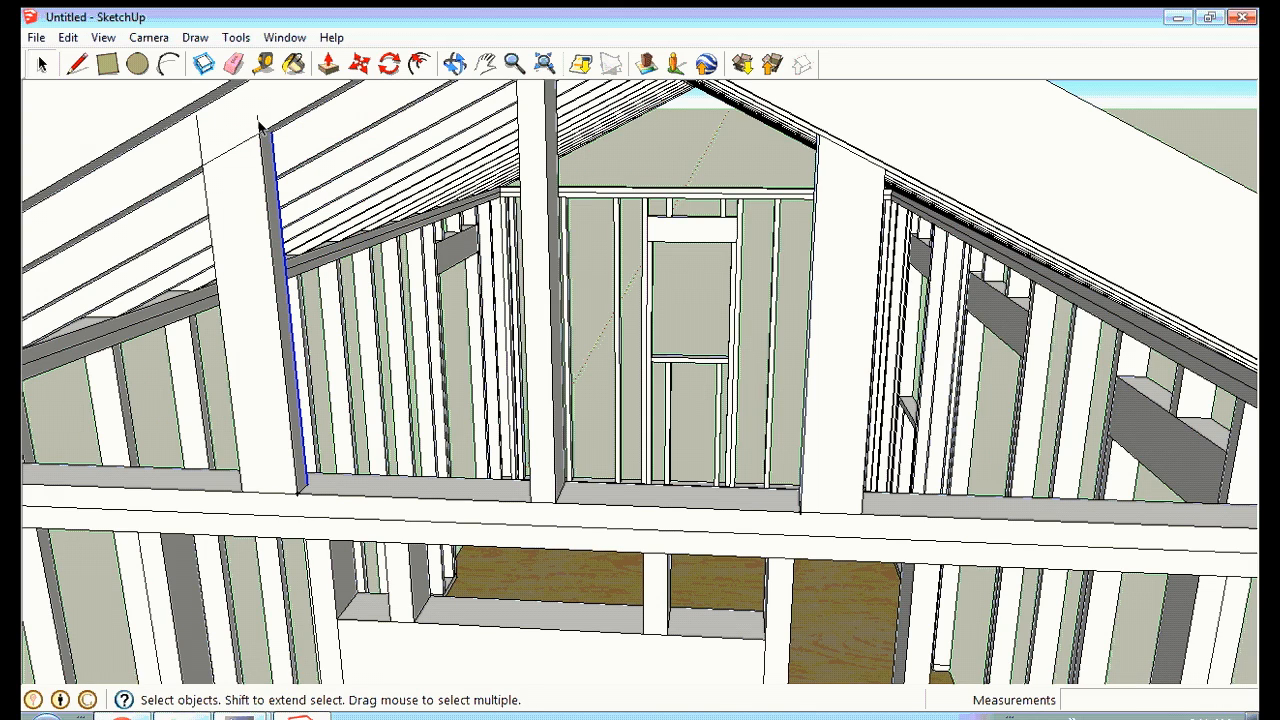
{"action": "right_click", "coordinate": [258, 122]}
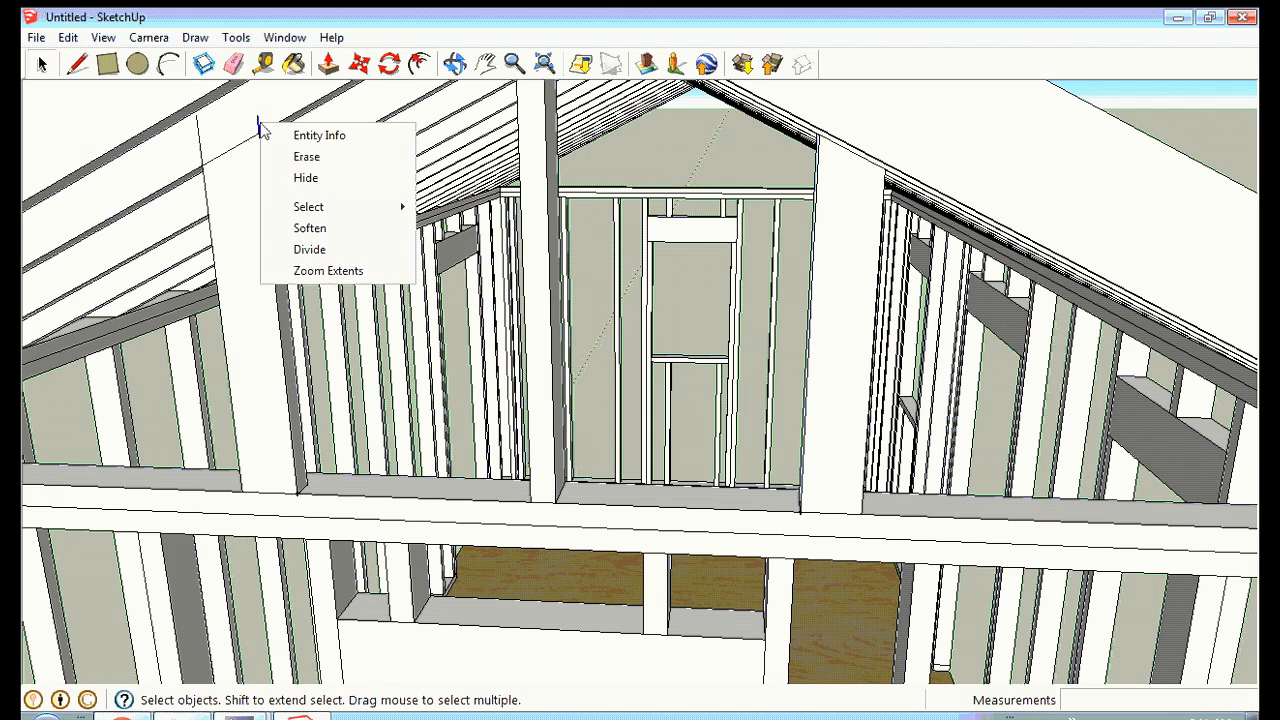
{"action": "left_click", "coordinate": [305, 158]}
{"action": "right_click", "coordinate": [198, 128]}
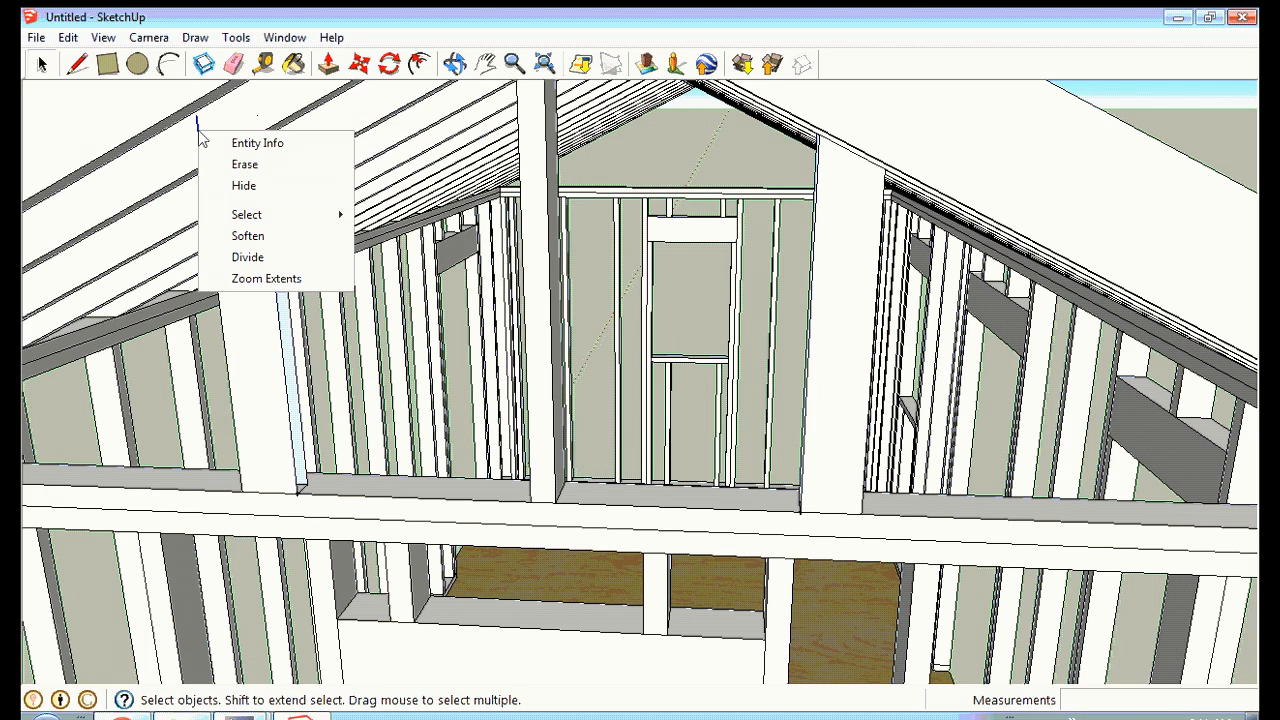
{"action": "left_click", "coordinate": [245, 165]}
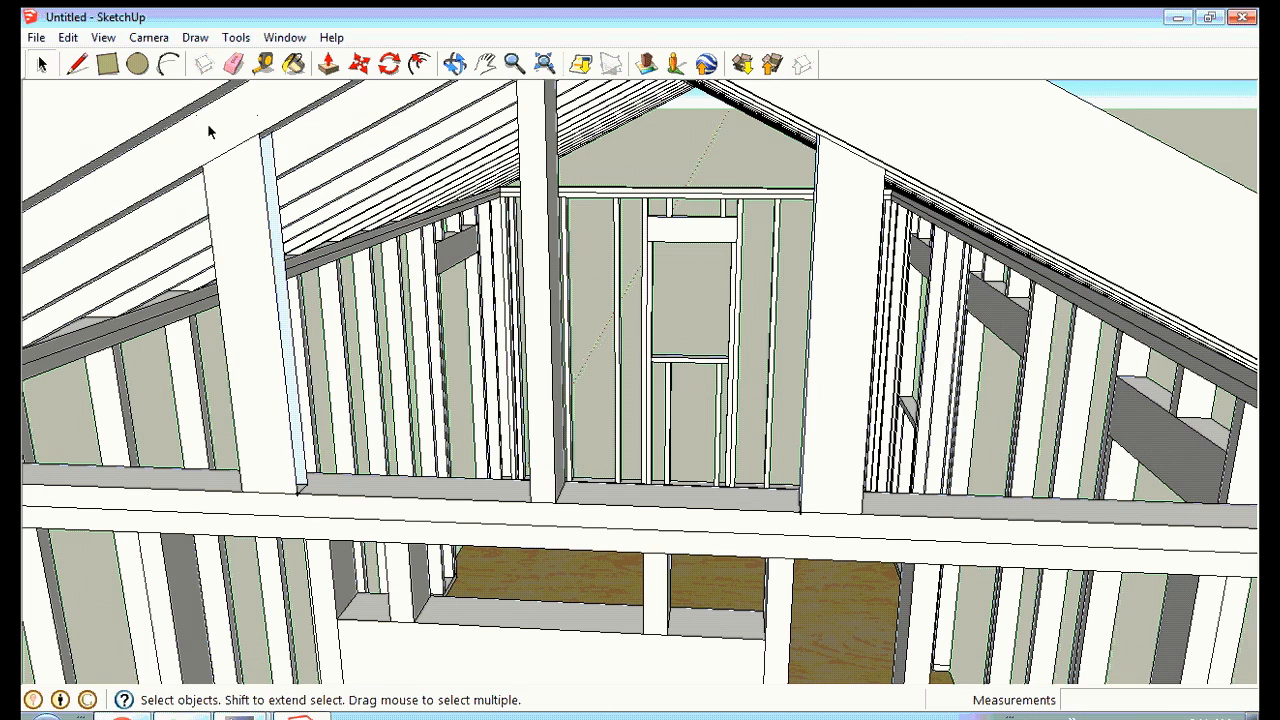
Draw a line about 3 15/16" long across the third gable stud's rear face along the rafter's lower edge.
{"action": "left_click", "coordinate": [455, 64]}
{"action": "left_click_drag", "start_coordinate": [131, 169], "coordinate": [1054, 311]}
{"action": "left_click", "coordinate": [42, 66]}
{"action": "left_click", "coordinate": [80, 65]}
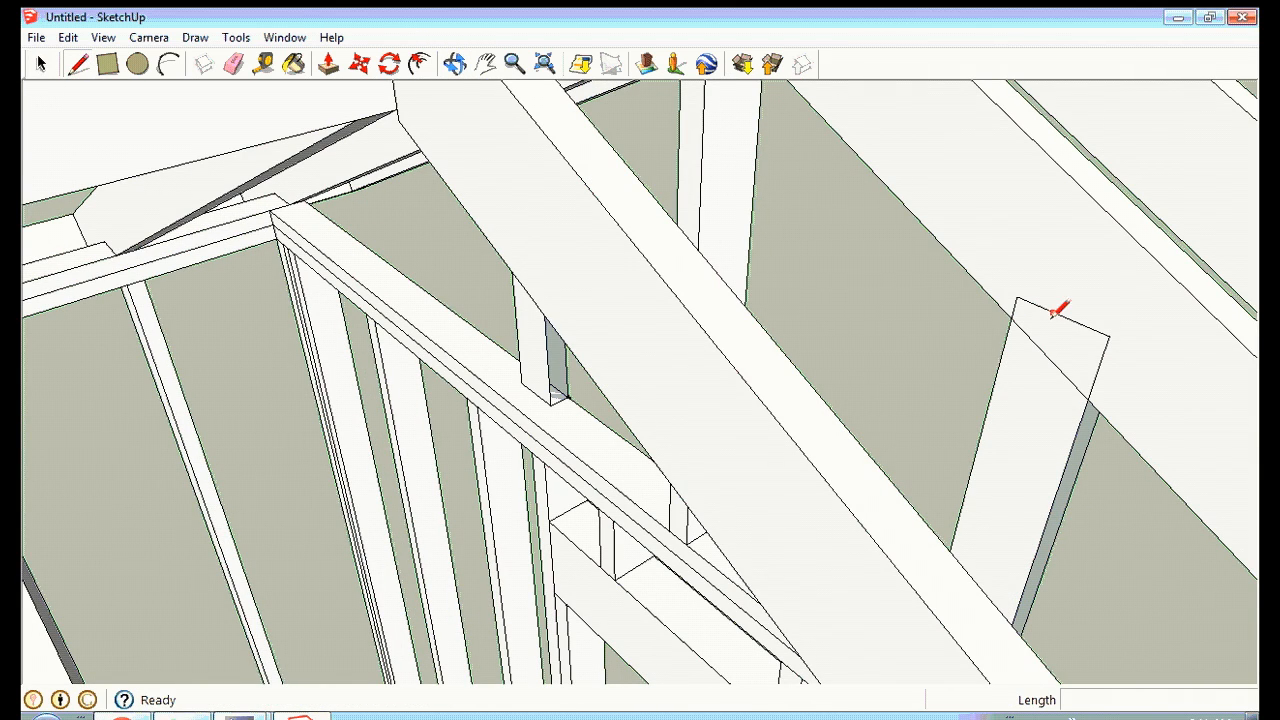
{"action": "left_click", "coordinate": [1016, 299]}
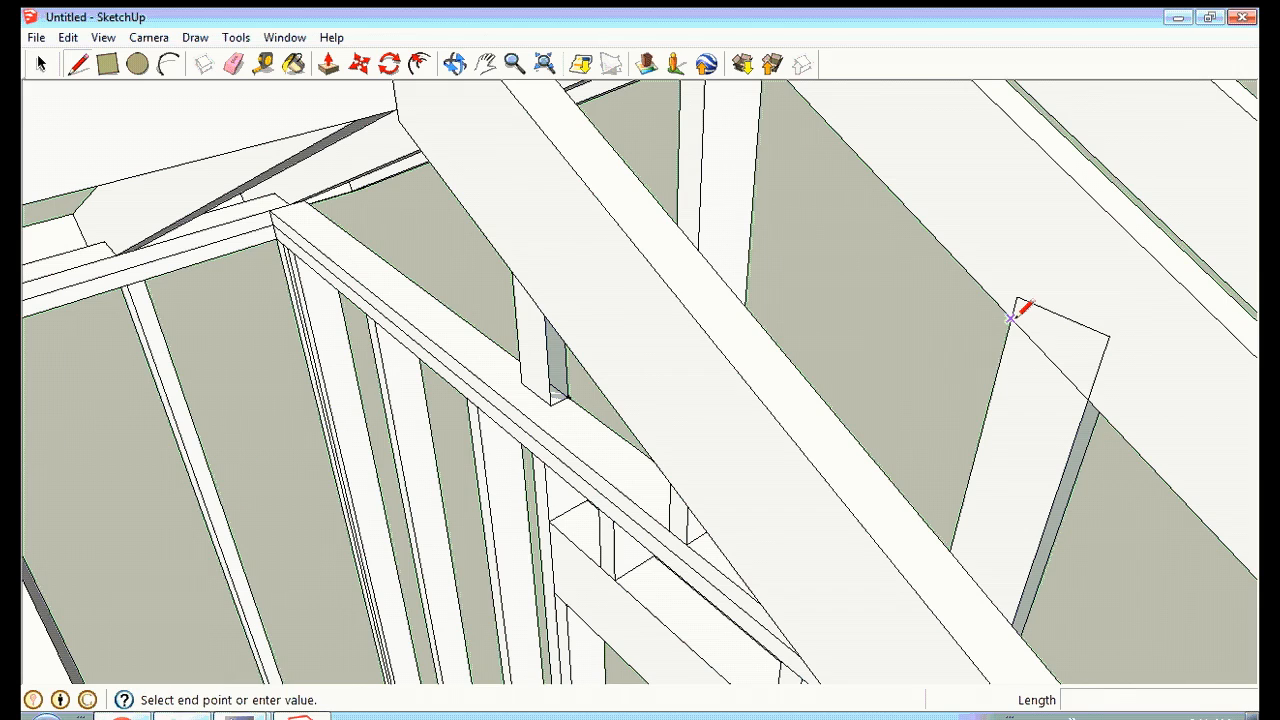
{"action": "left_click", "coordinate": [1097, 396]}
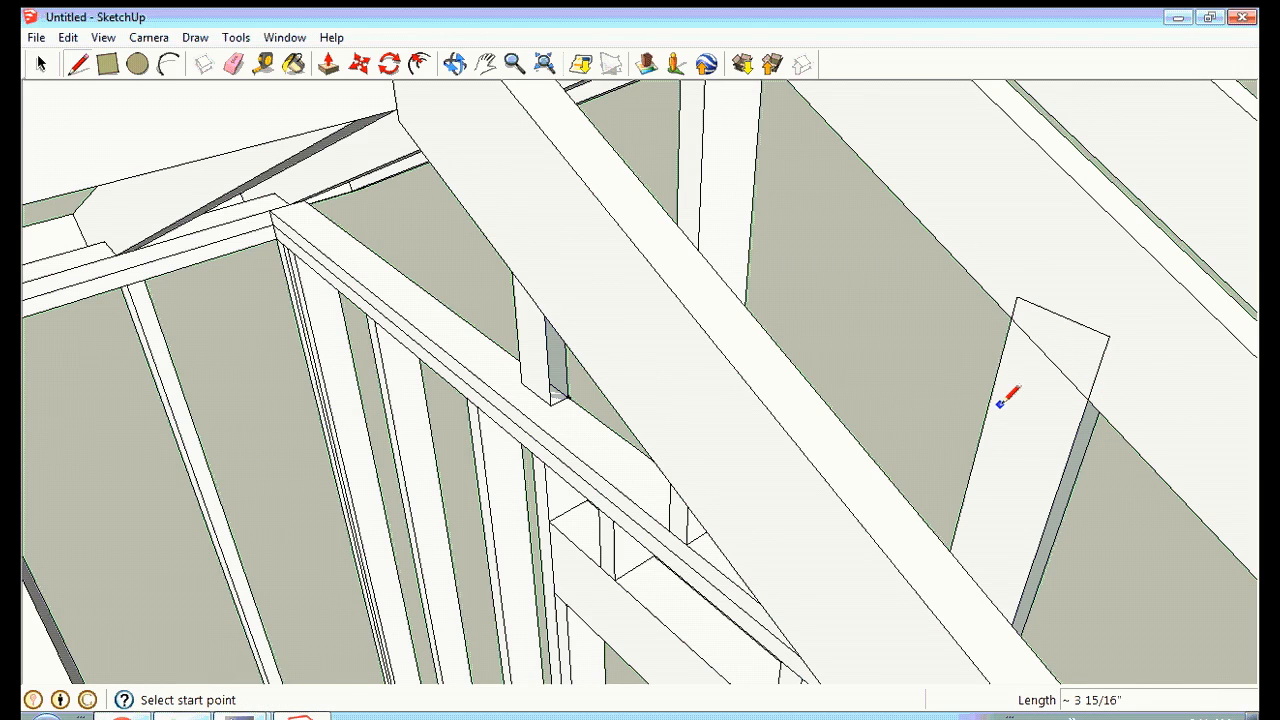
{"action": "left_click", "coordinate": [41, 64]}
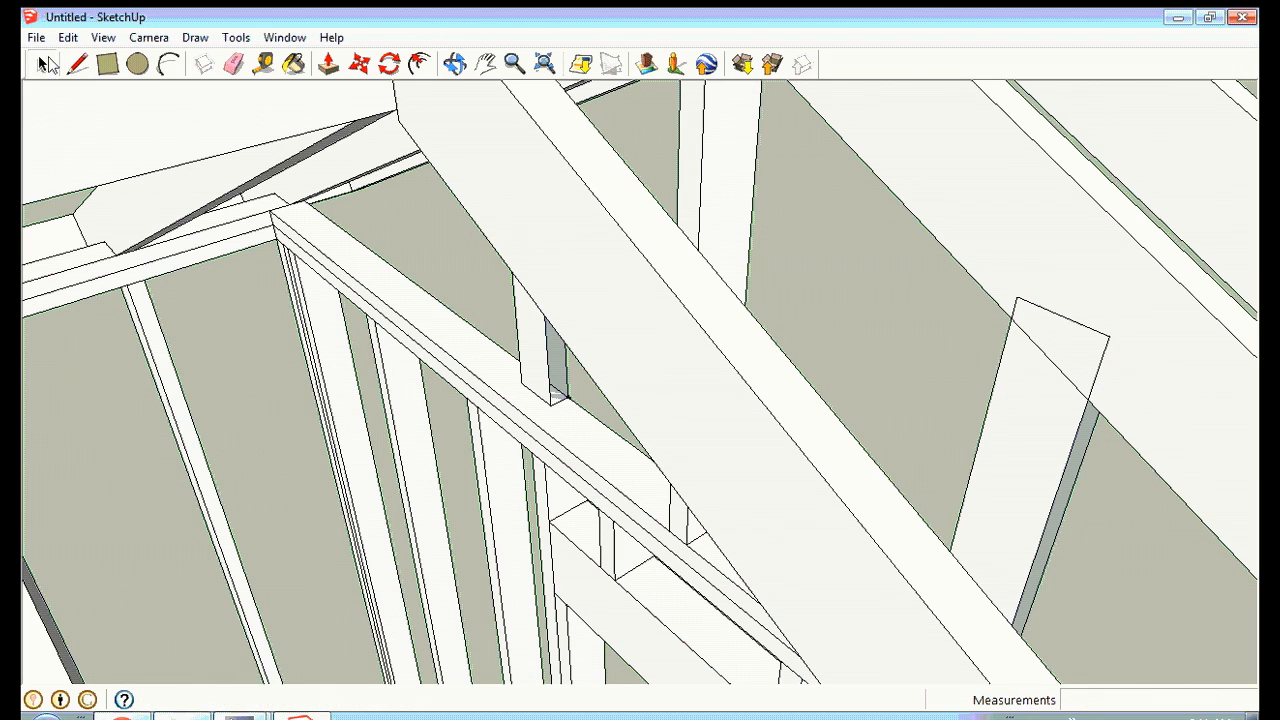
Erase the third gable stud's rear top edge and both rear vertical edges above the sloping cut line.
{"action": "right_click", "coordinate": [1064, 317]}
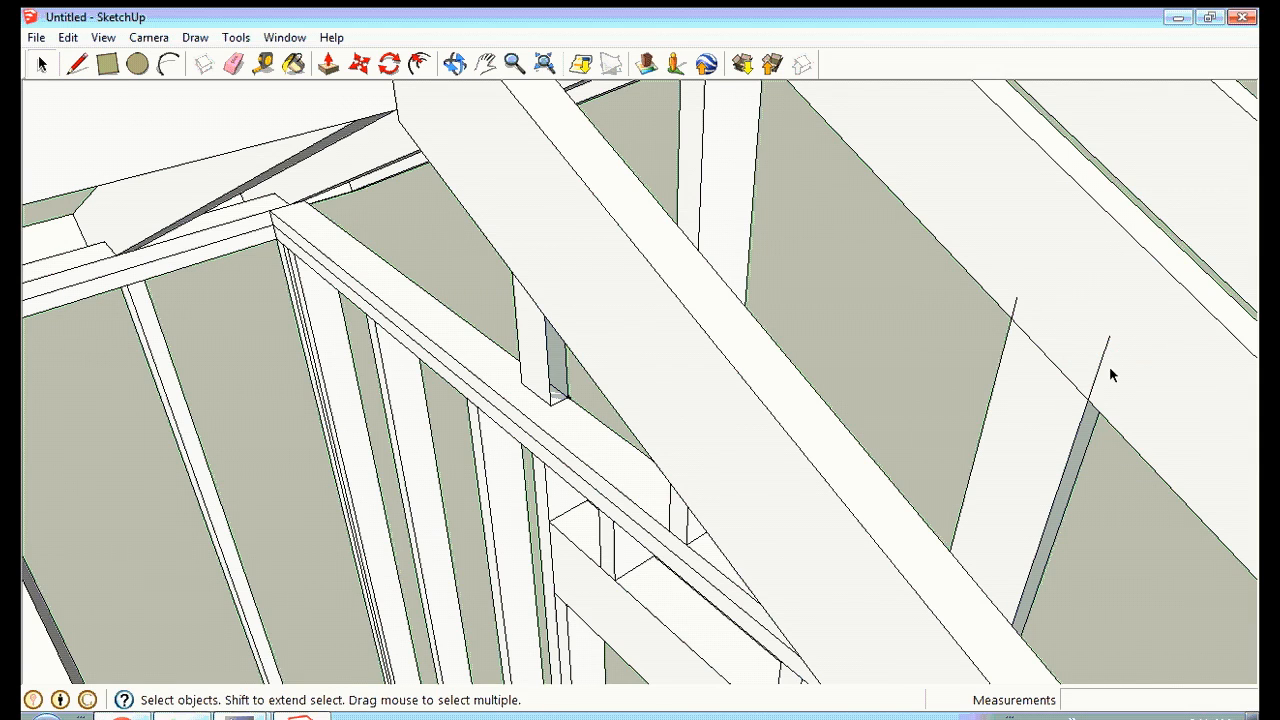
{"action": "left_click", "coordinate": [1096, 369]}
{"action": "right_click", "coordinate": [1098, 370]}
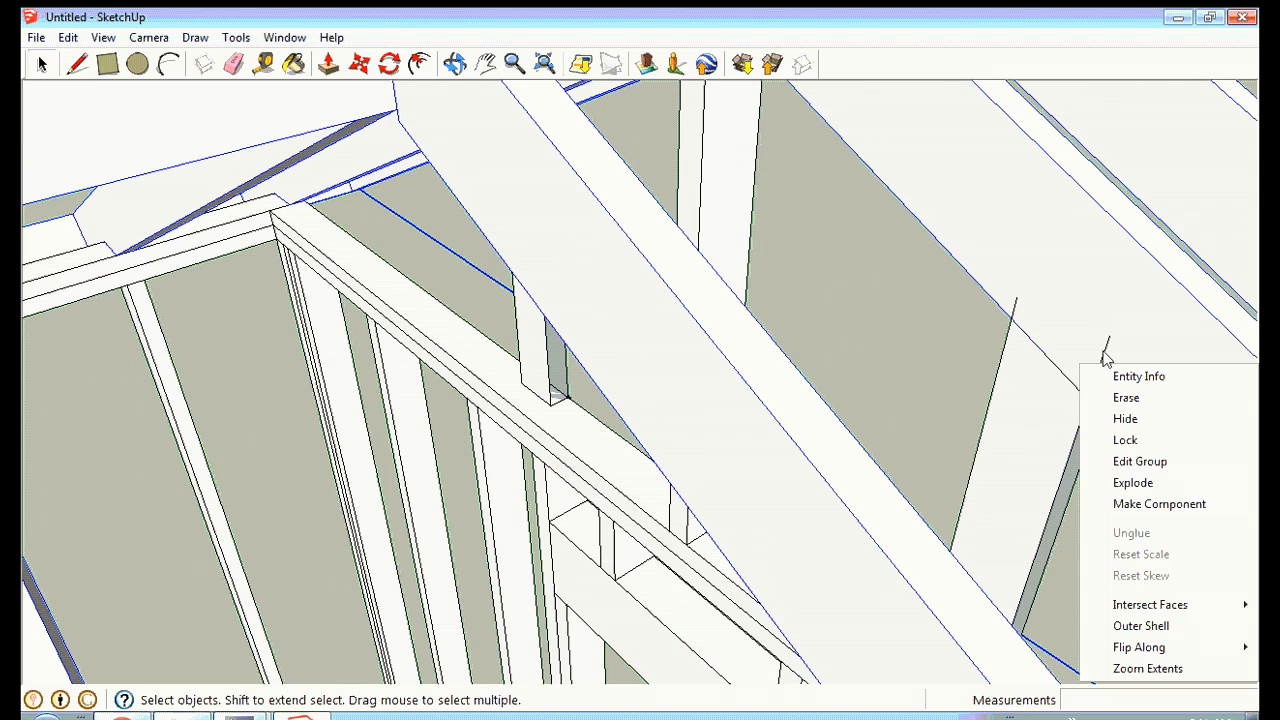
{"action": "right_click", "coordinate": [1106, 350]}
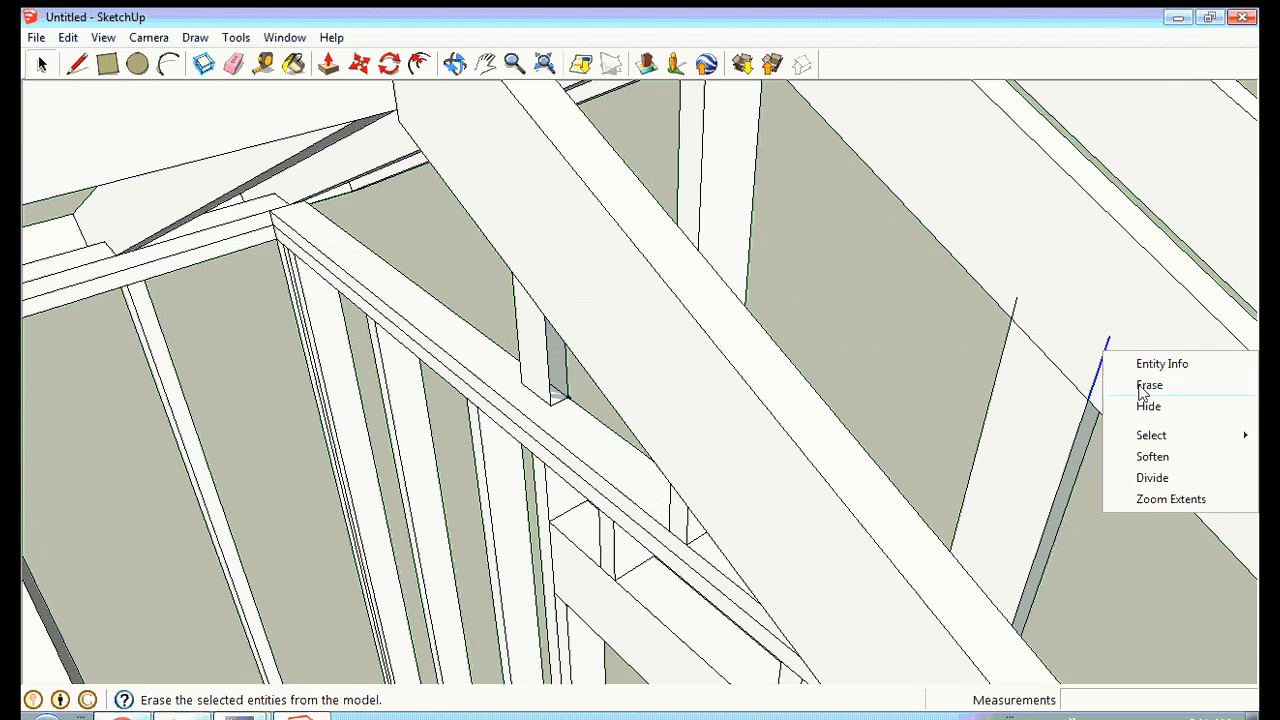
{"action": "left_click", "coordinate": [1138, 386]}
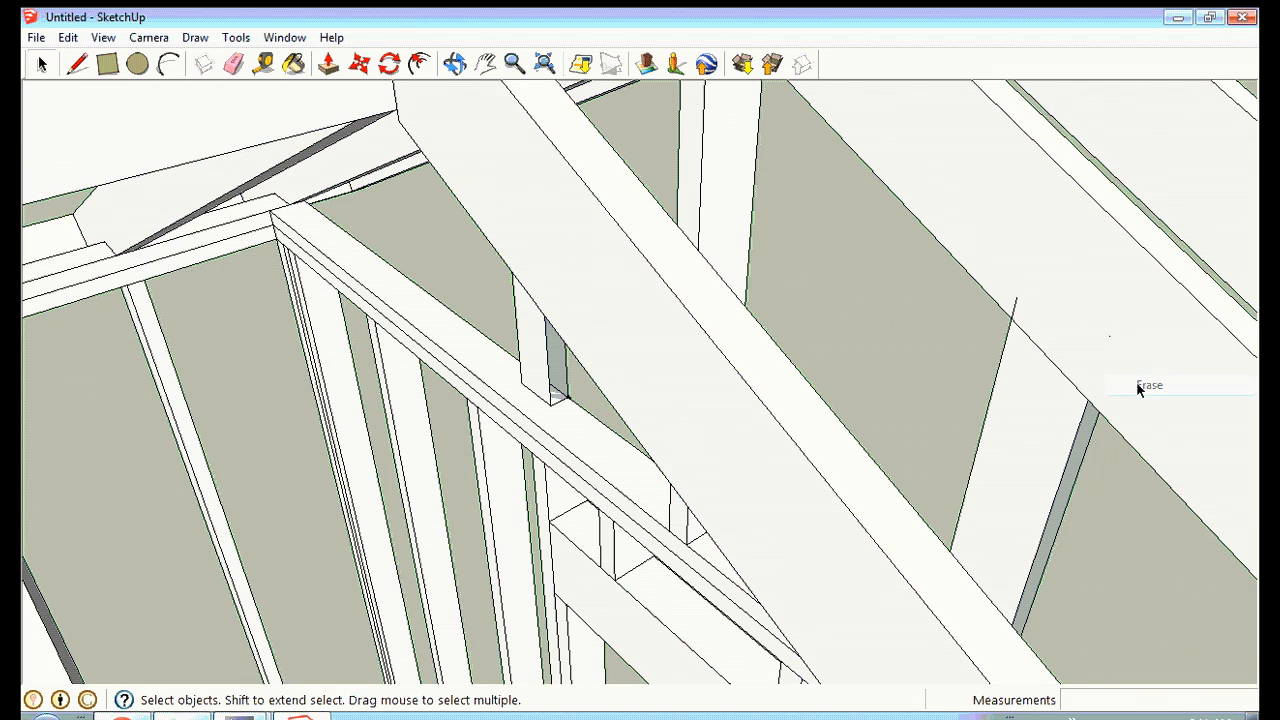
{"action": "right_click", "coordinate": [1014, 306]}
{"action": "left_click", "coordinate": [1063, 335]}
Examine how the three gable studs meet the wall's top plate and the sloping end rafters from several angles.
{"action": "left_click", "coordinate": [456, 63]}
{"action": "left_click_drag", "start_coordinate": [1150, 250], "coordinate": [457, 163]}
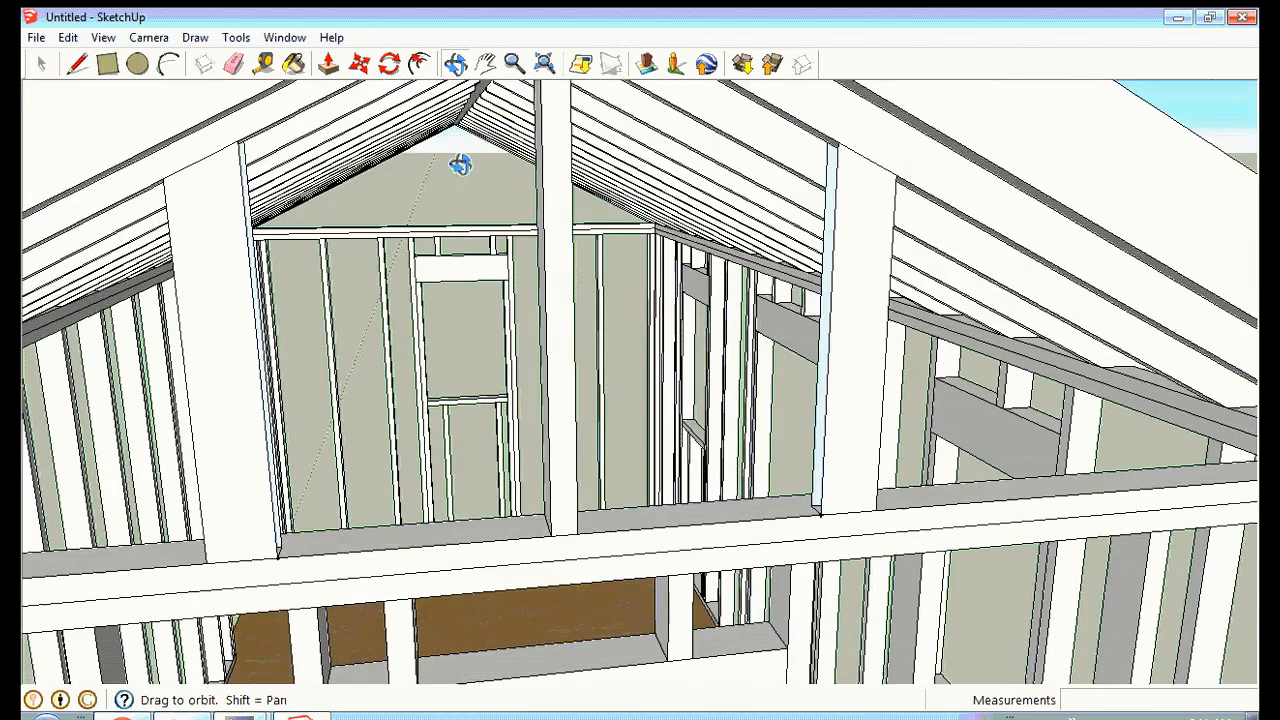
{"action": "left_click_drag", "start_coordinate": [811, 277], "coordinate": [760, 251]}
{"action": "left_click_drag", "start_coordinate": [871, 151], "coordinate": [1109, 164]}
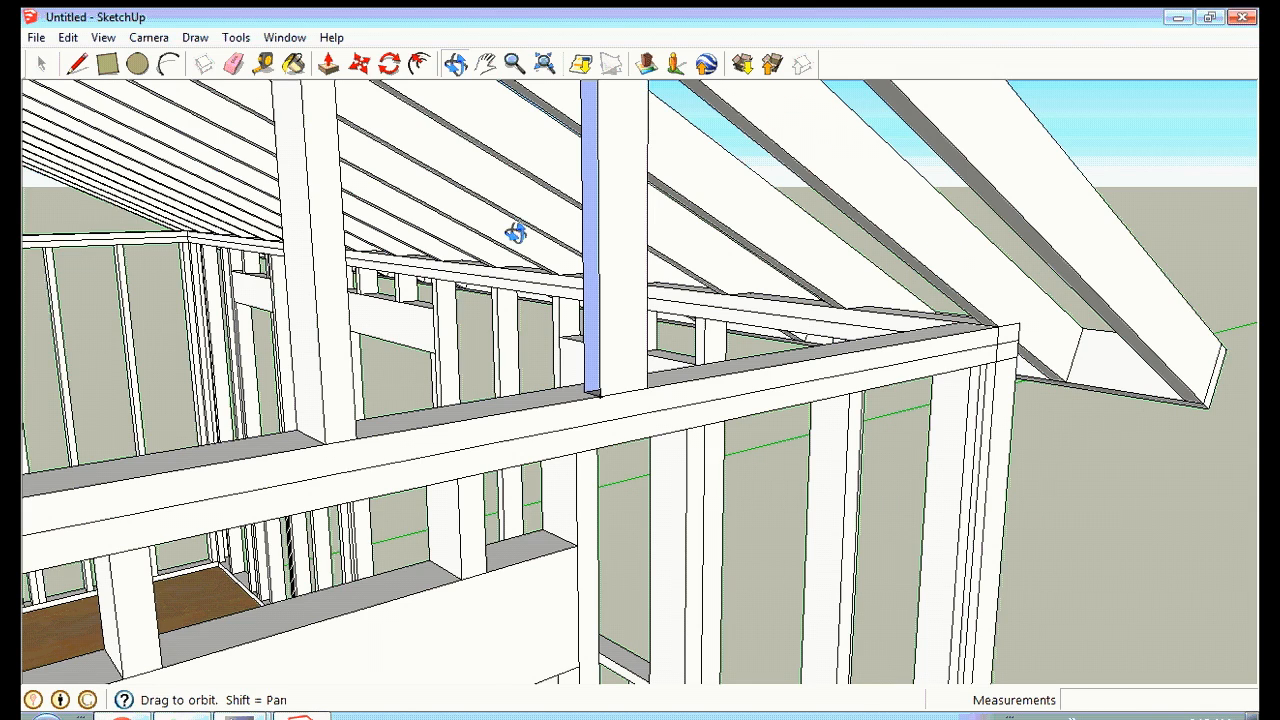
{"action": "left_click_drag", "start_coordinate": [610, 125], "coordinate": [545, 368]}
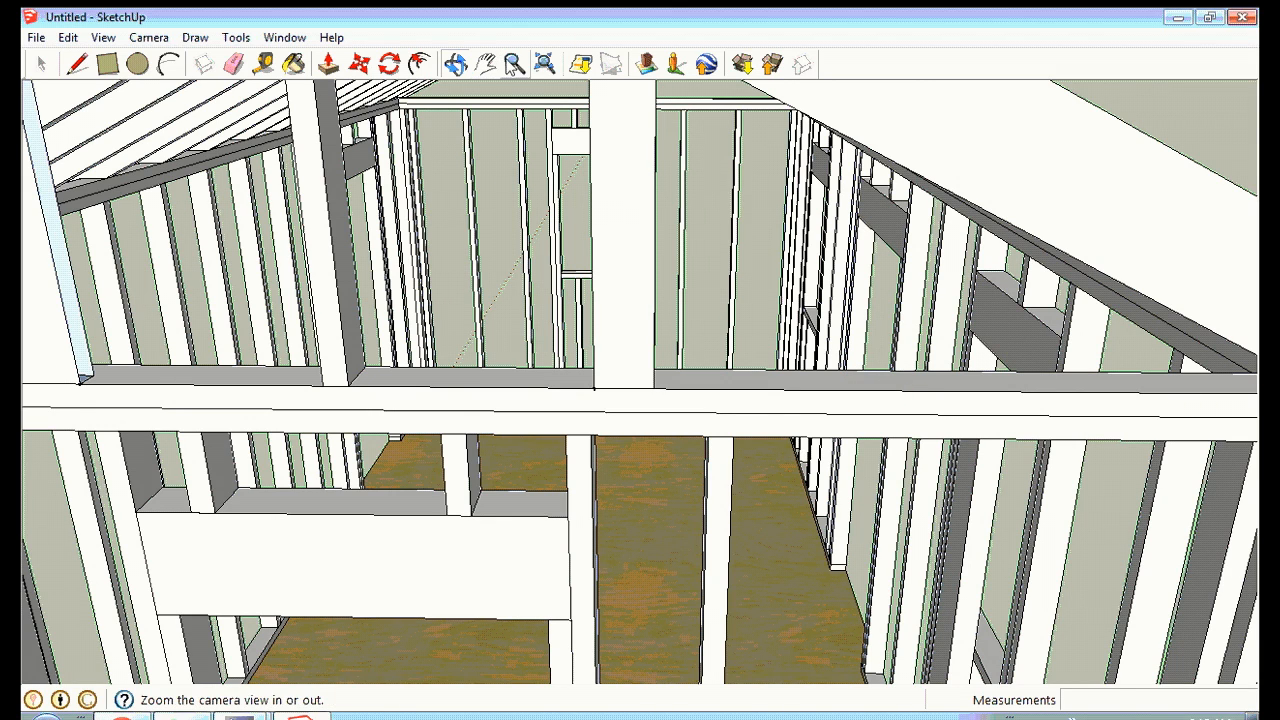
{"action": "left_click", "coordinate": [515, 64]}
{"action": "left_click_drag", "start_coordinate": [543, 143], "coordinate": [545, 267]}
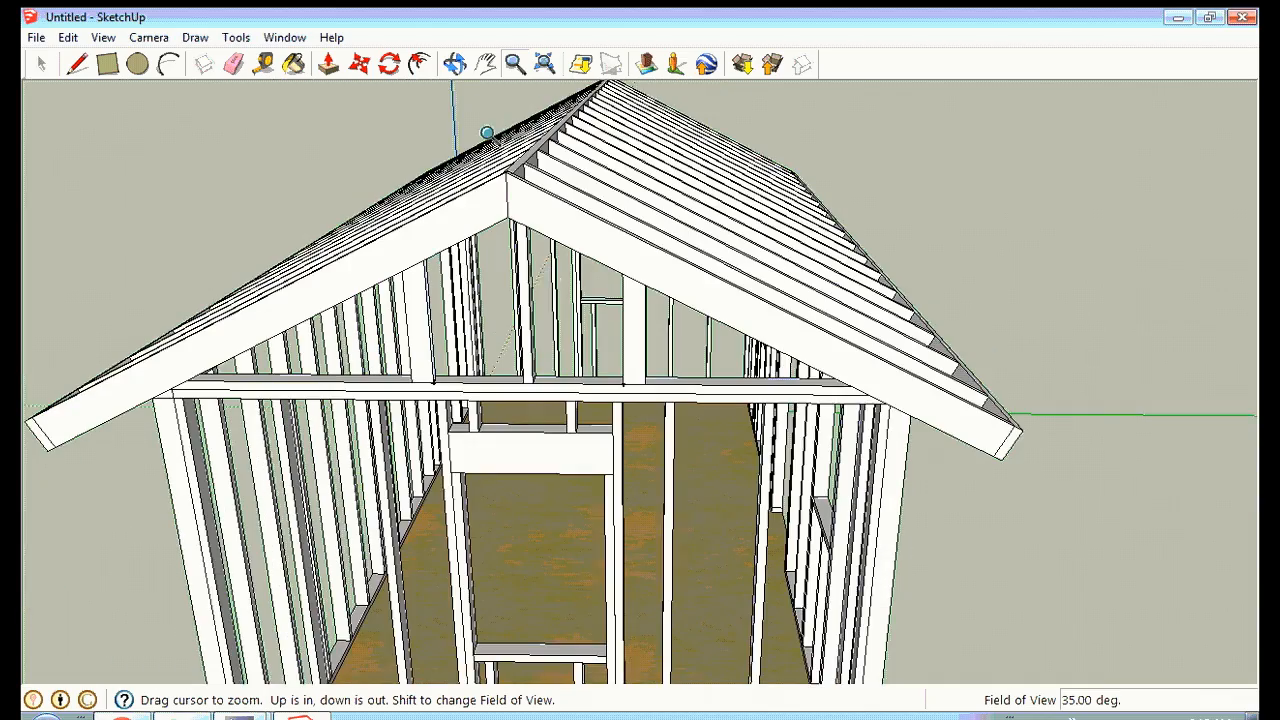
{"action": "left_click", "coordinate": [455, 64]}
{"action": "left_click_drag", "start_coordinate": [354, 203], "coordinate": [400, 169]}
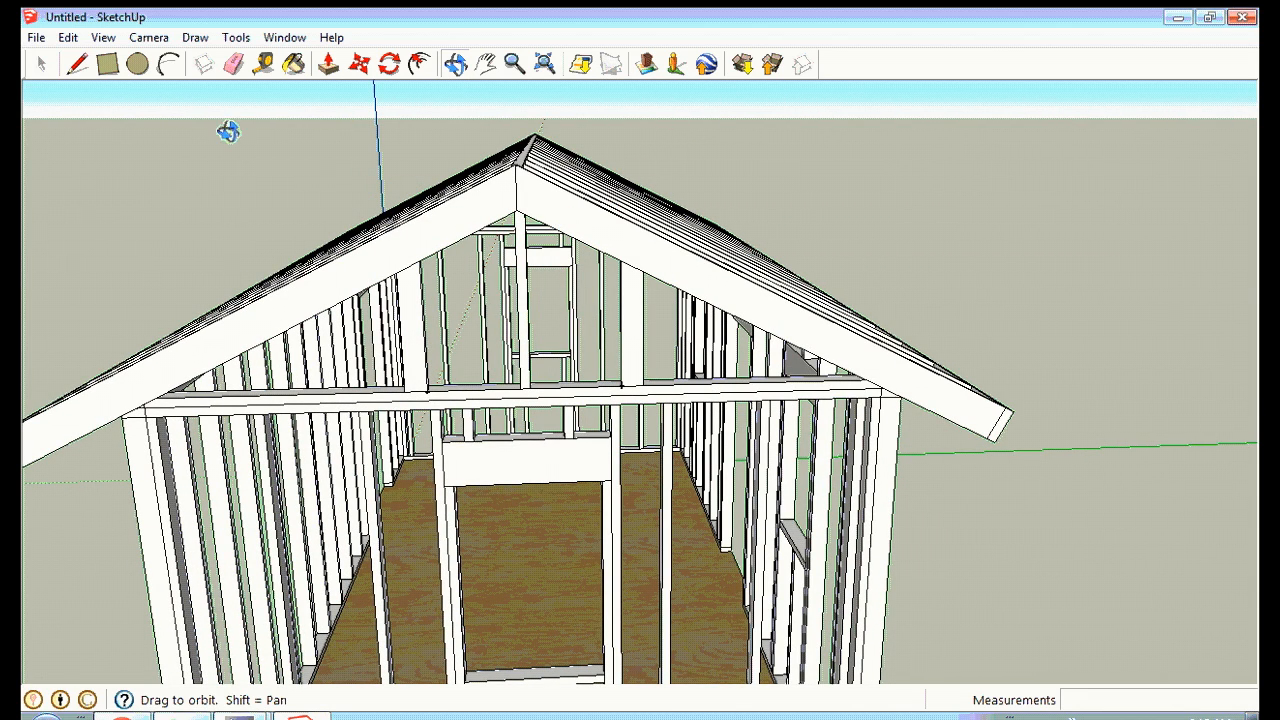
Hide the roof group and the front end wall group so the three gable studs stand clear.
{"action": "left_click", "coordinate": [41, 64]}
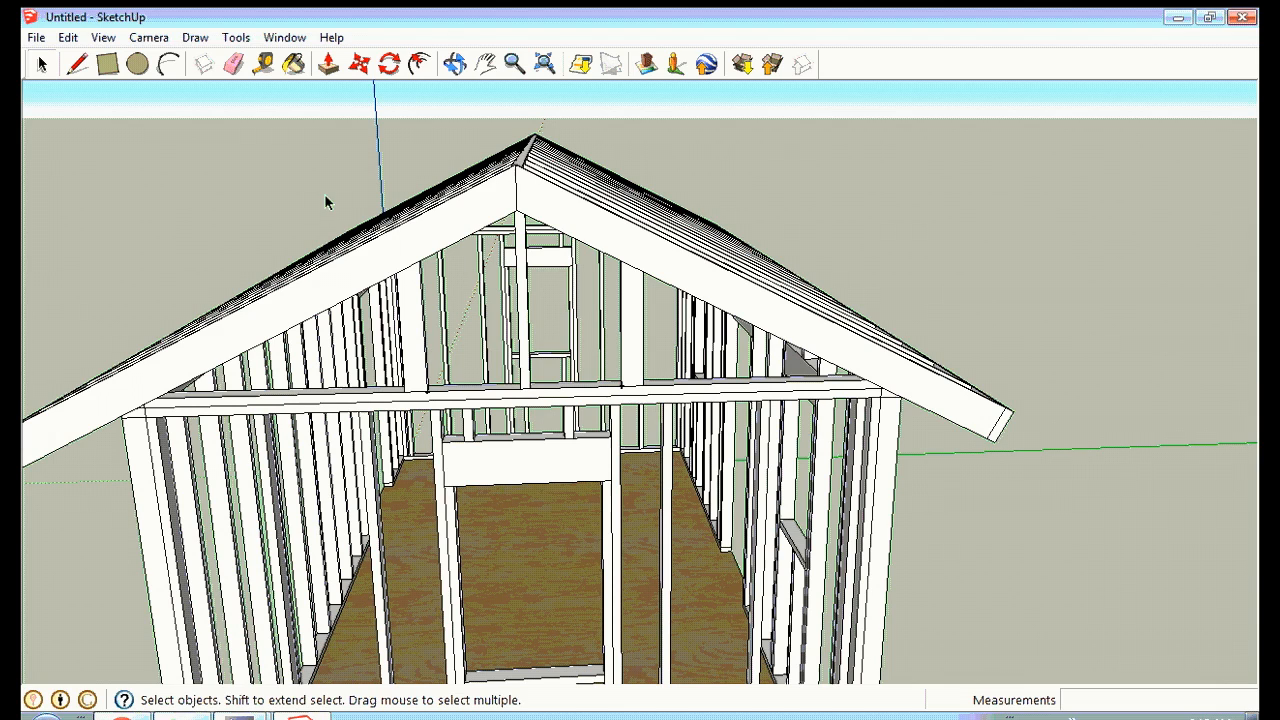
{"action": "left_click", "coordinate": [353, 275]}
{"action": "right_click", "coordinate": [355, 275]}
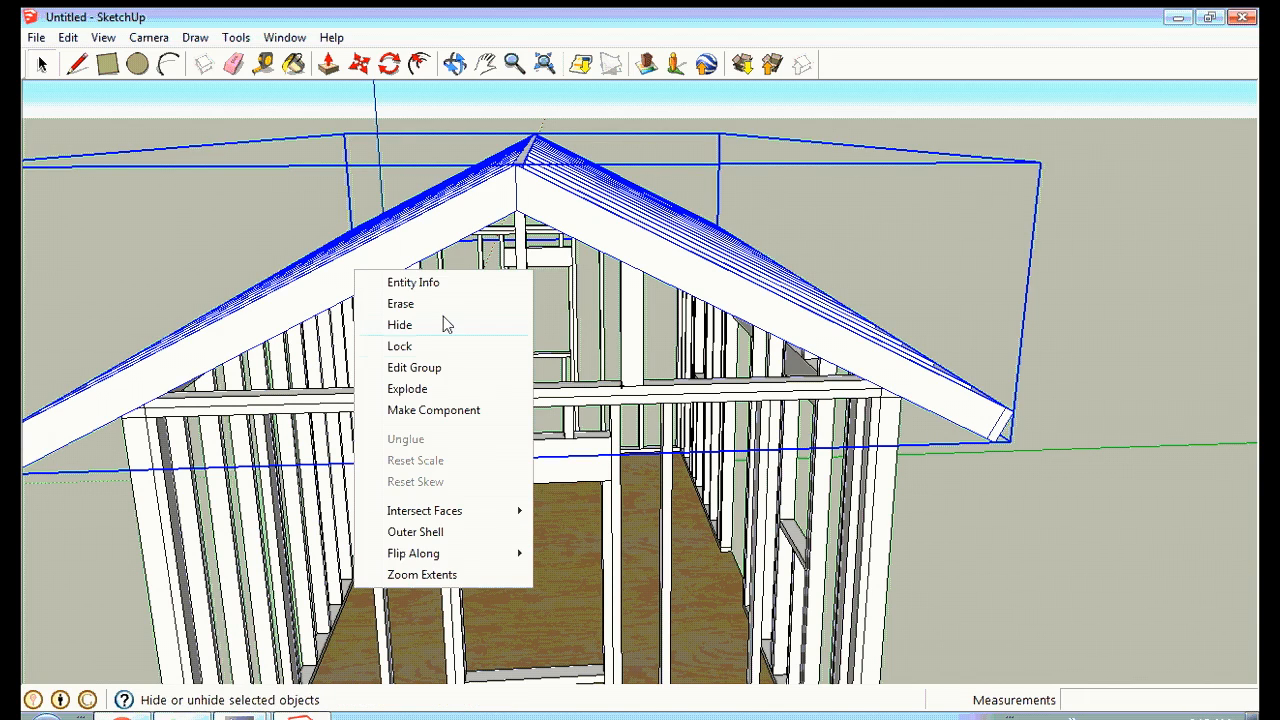
{"action": "left_click", "coordinate": [403, 326]}
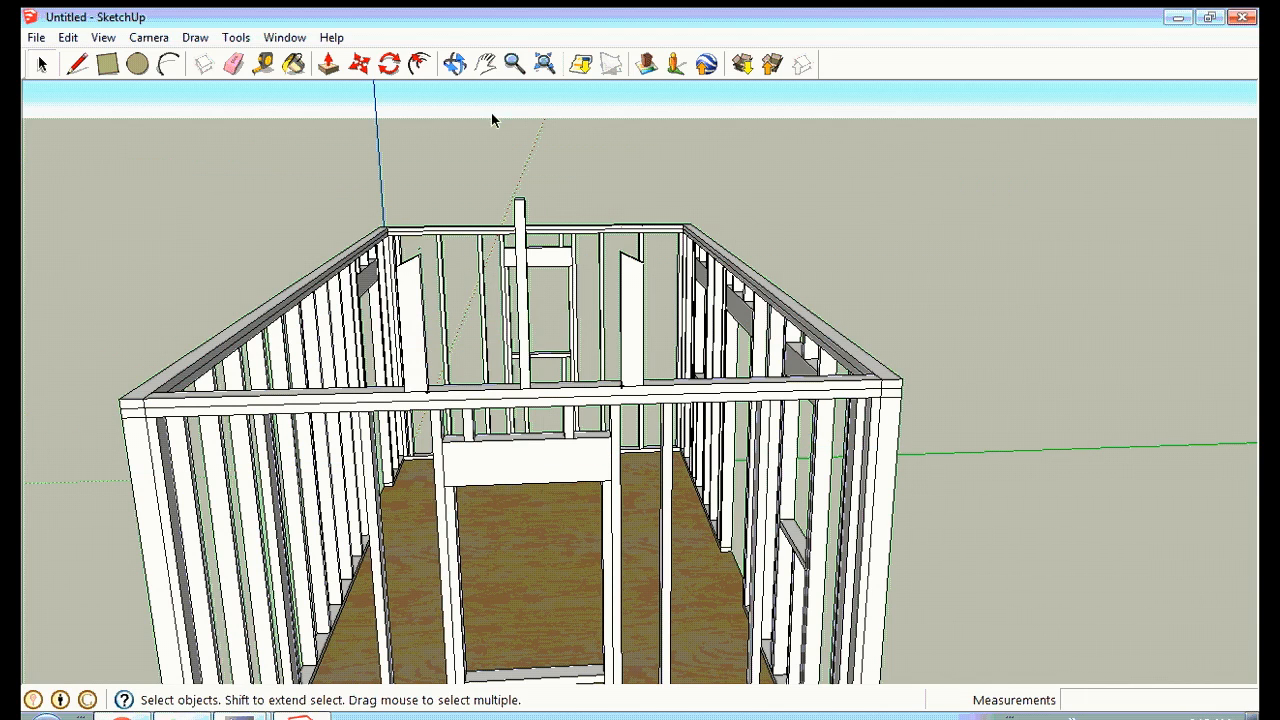
{"action": "left_click", "coordinate": [479, 406]}
{"action": "right_click", "coordinate": [479, 404]}
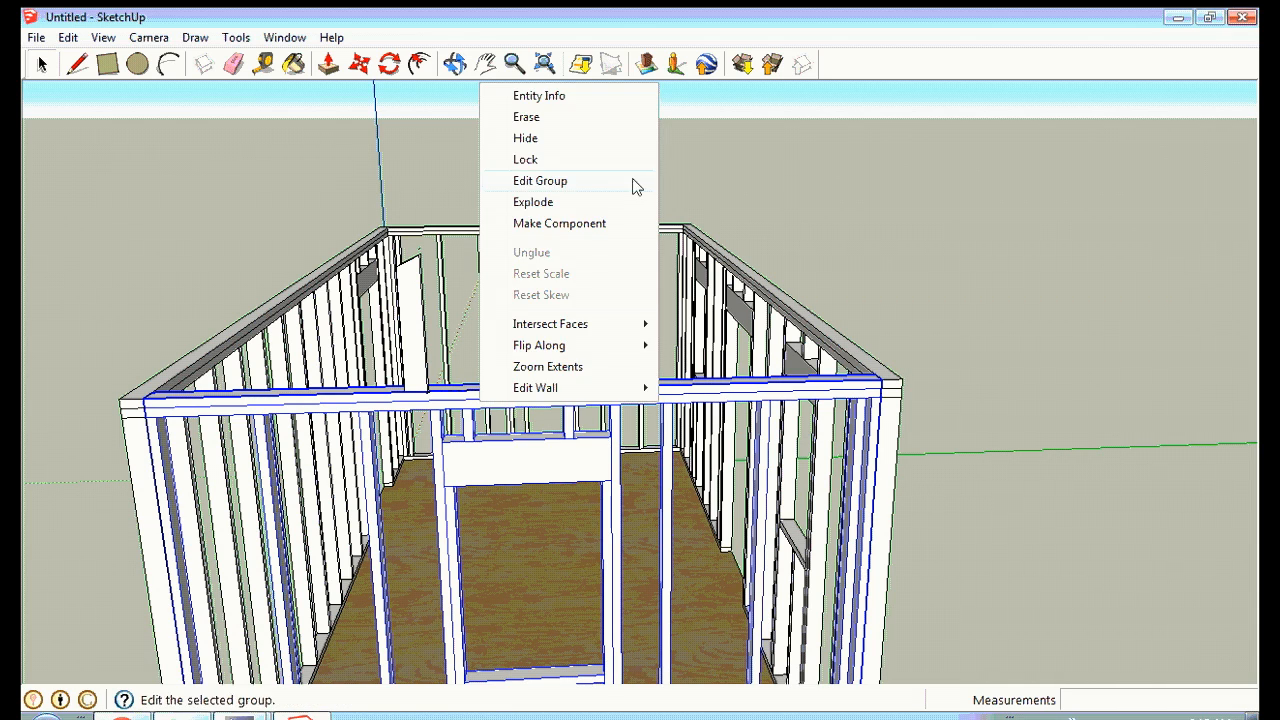
{"action": "left_click", "coordinate": [530, 143]}
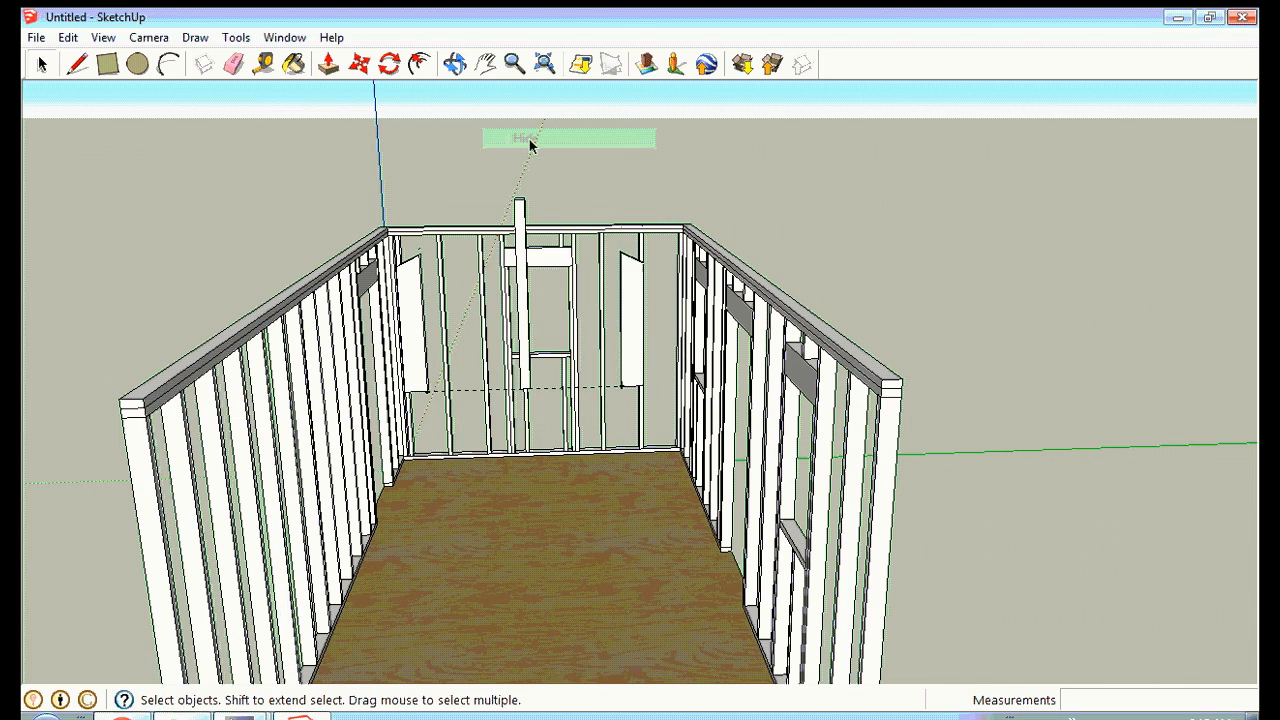
Delete the tiny leftover edge fragments floating above the two outer gable studs.
{"action": "left_click", "coordinate": [456, 64]}
{"action": "left_click_drag", "start_coordinate": [485, 225], "coordinate": [480, 89]}
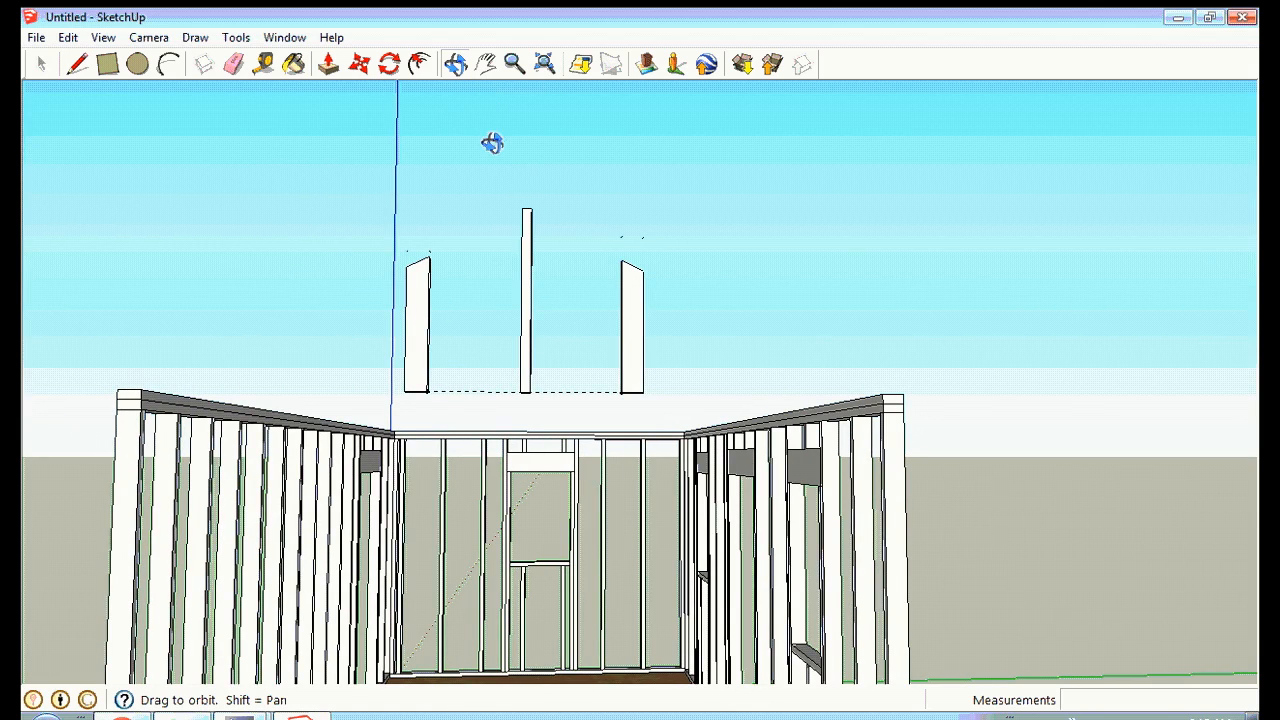
{"action": "left_click", "coordinate": [45, 64]}
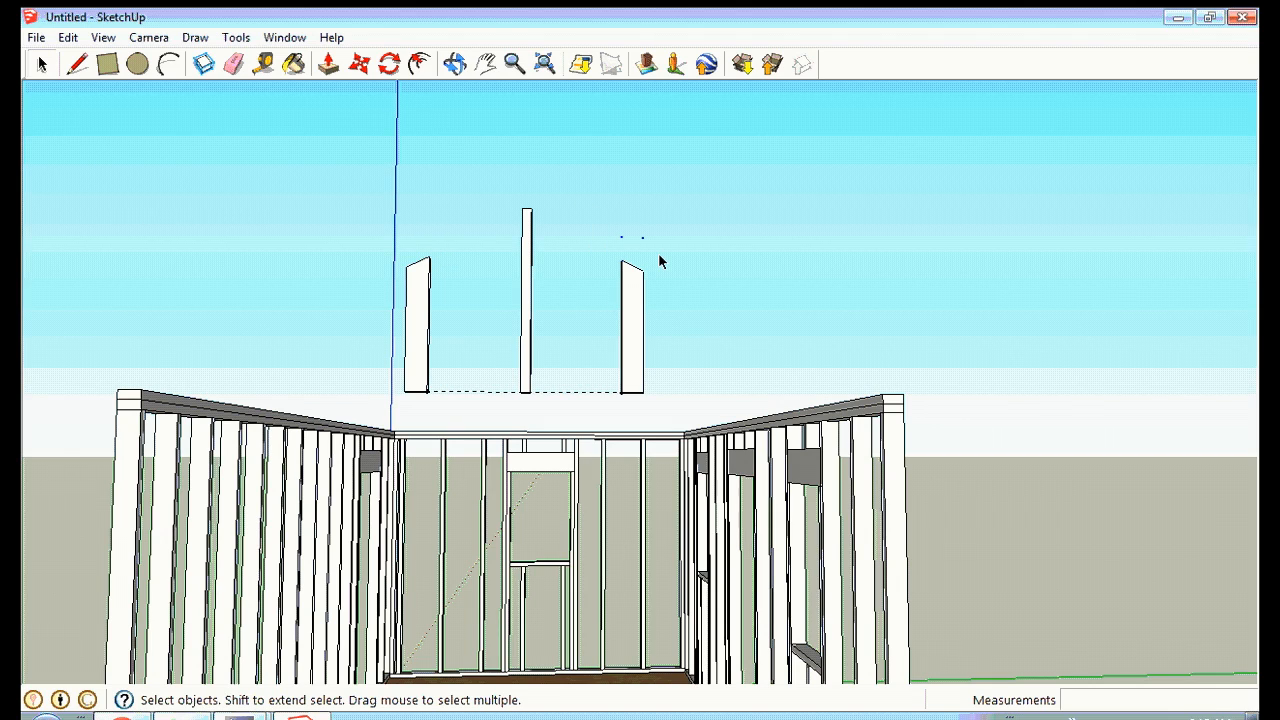
Draw the missing short edges across the left gable stud's sloping top to close its open side and top faces.
{"action": "left_click", "coordinate": [455, 64]}
{"action": "left_click_drag", "start_coordinate": [600, 260], "coordinate": [916, 582]}
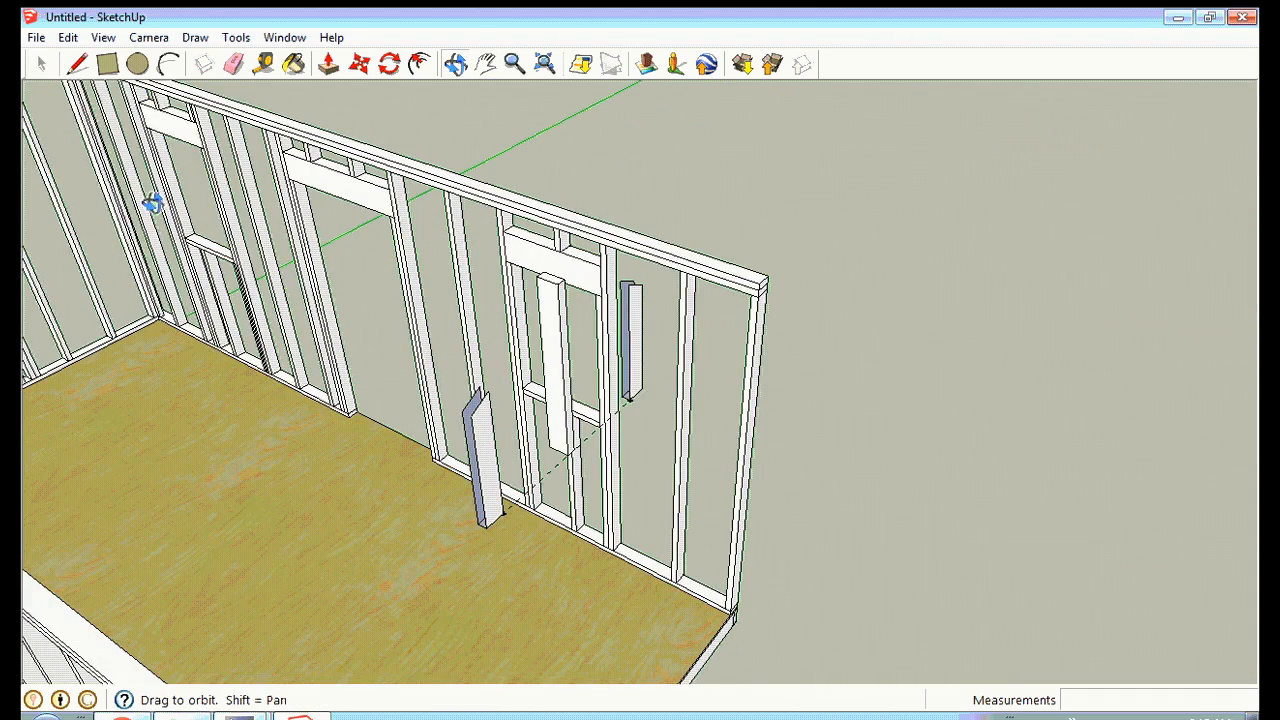
{"action": "left_click", "coordinate": [77, 64]}
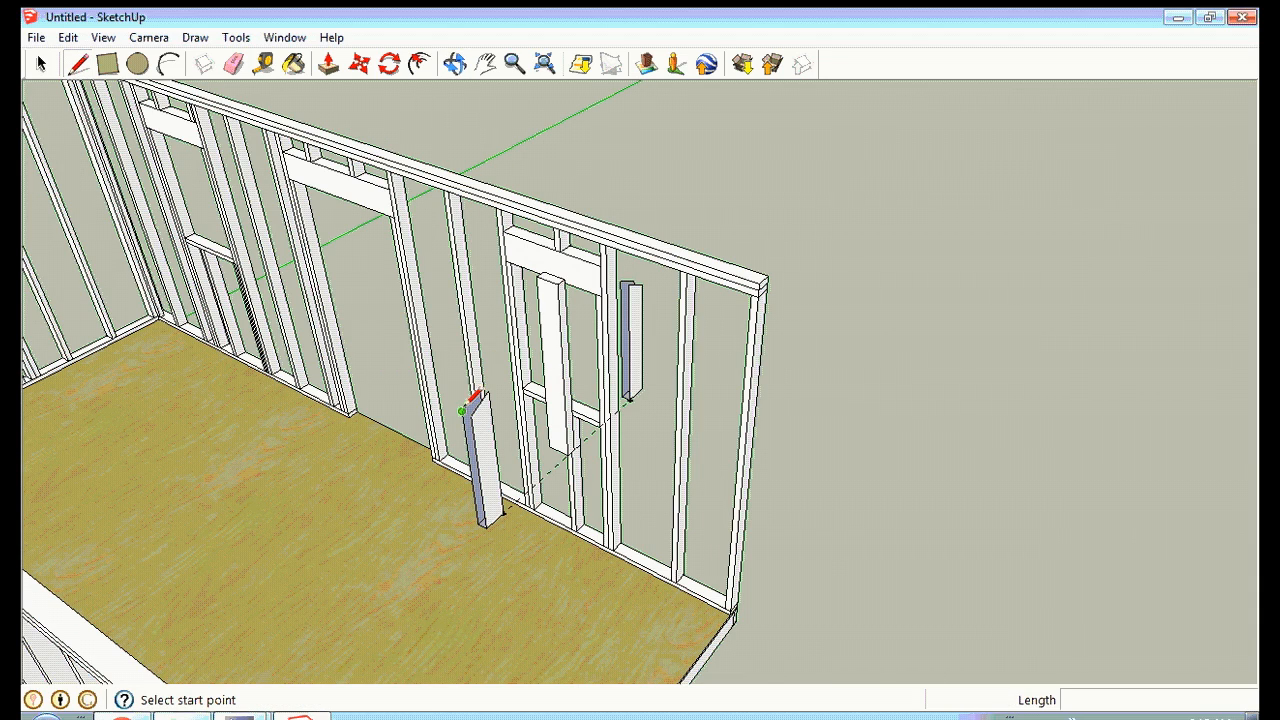
{"action": "left_click", "coordinate": [463, 411]}
{"action": "left_click", "coordinate": [471, 417]}
{"action": "left_click", "coordinate": [471, 417]}
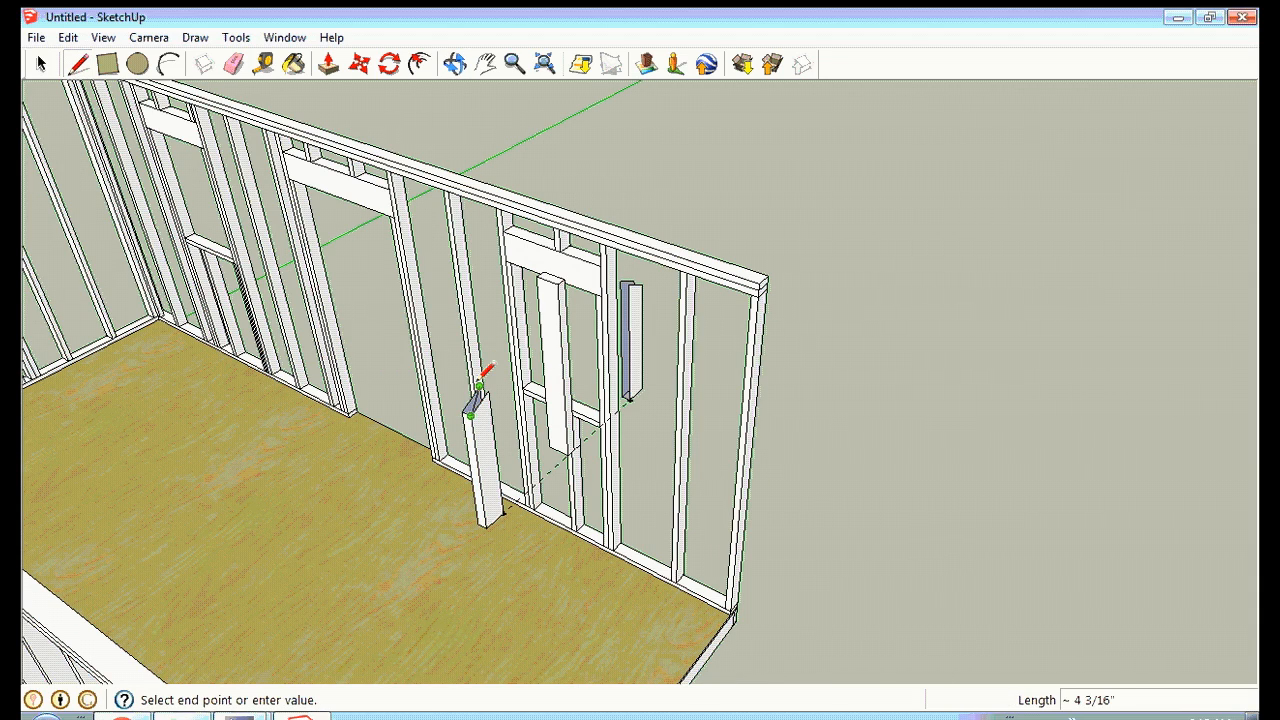
{"action": "left_click", "coordinate": [80, 64]}
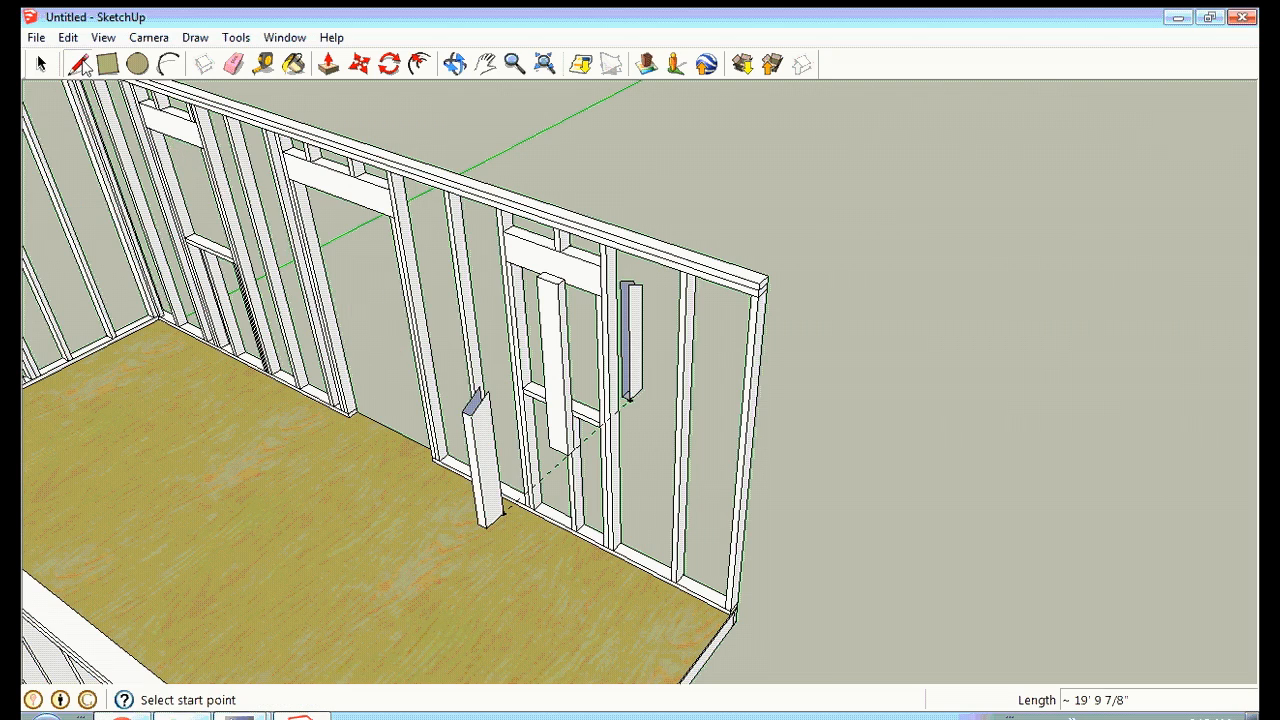
{"action": "left_click", "coordinate": [482, 387]}
{"action": "key", "text": "Escape"}
{"action": "left_click", "coordinate": [488, 390]}
Draw the missing 1 1/2" edges across the right gable stud's sloping top to close its side and top faces.
{"action": "left_click", "coordinate": [454, 64]}
{"action": "left_click_drag", "start_coordinate": [657, 236], "coordinate": [603, 249]}
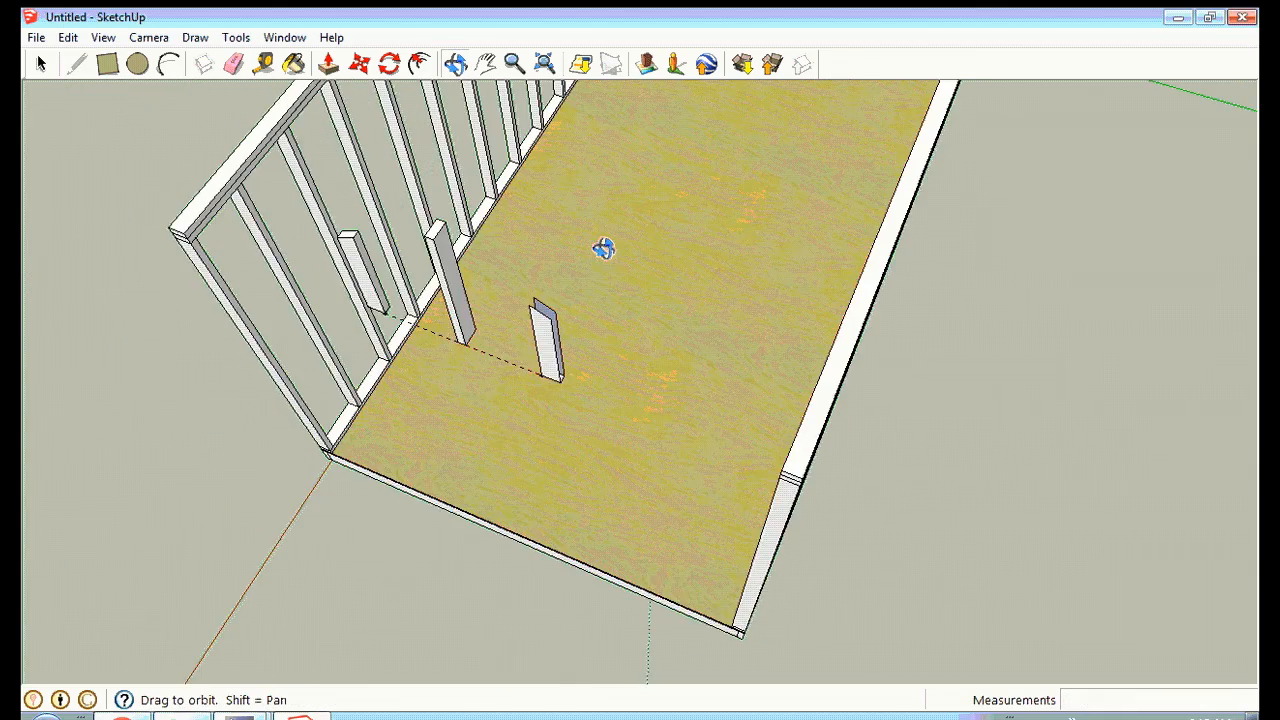
{"action": "left_click", "coordinate": [74, 64]}
{"action": "left_click", "coordinate": [351, 235]}
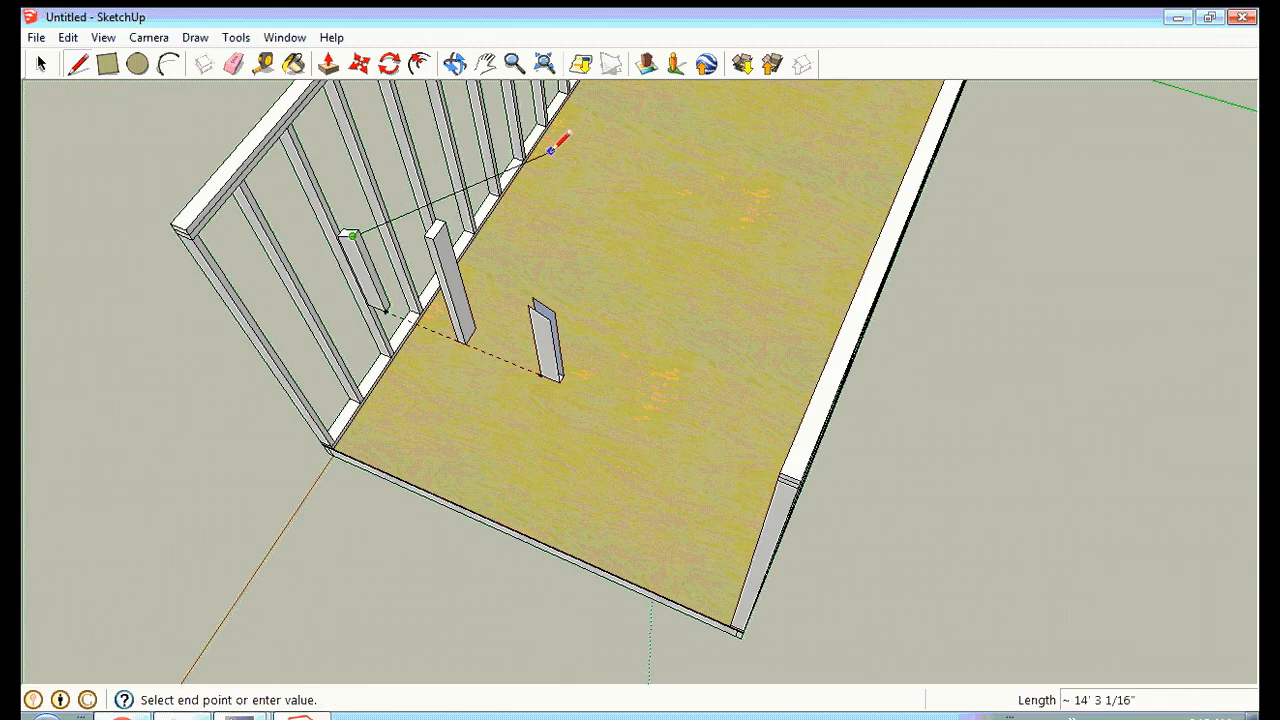
{"action": "left_click", "coordinate": [76, 64]}
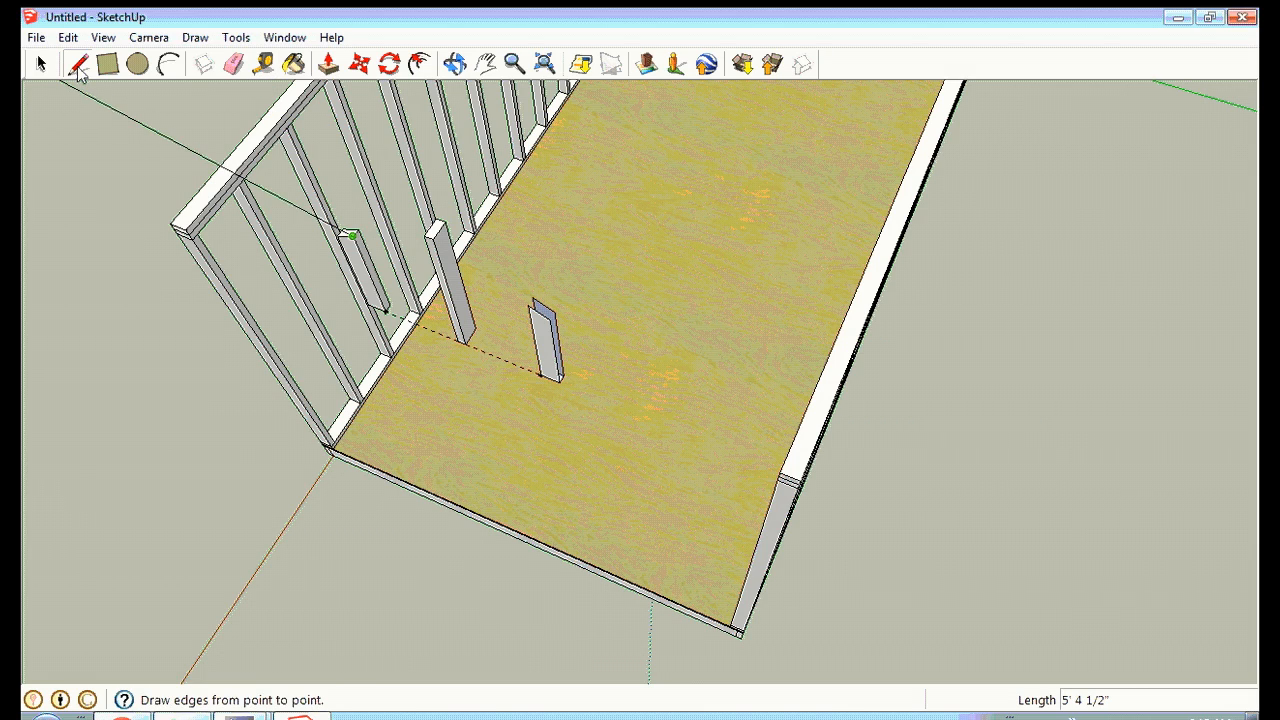
{"action": "left_click", "coordinate": [534, 300]}
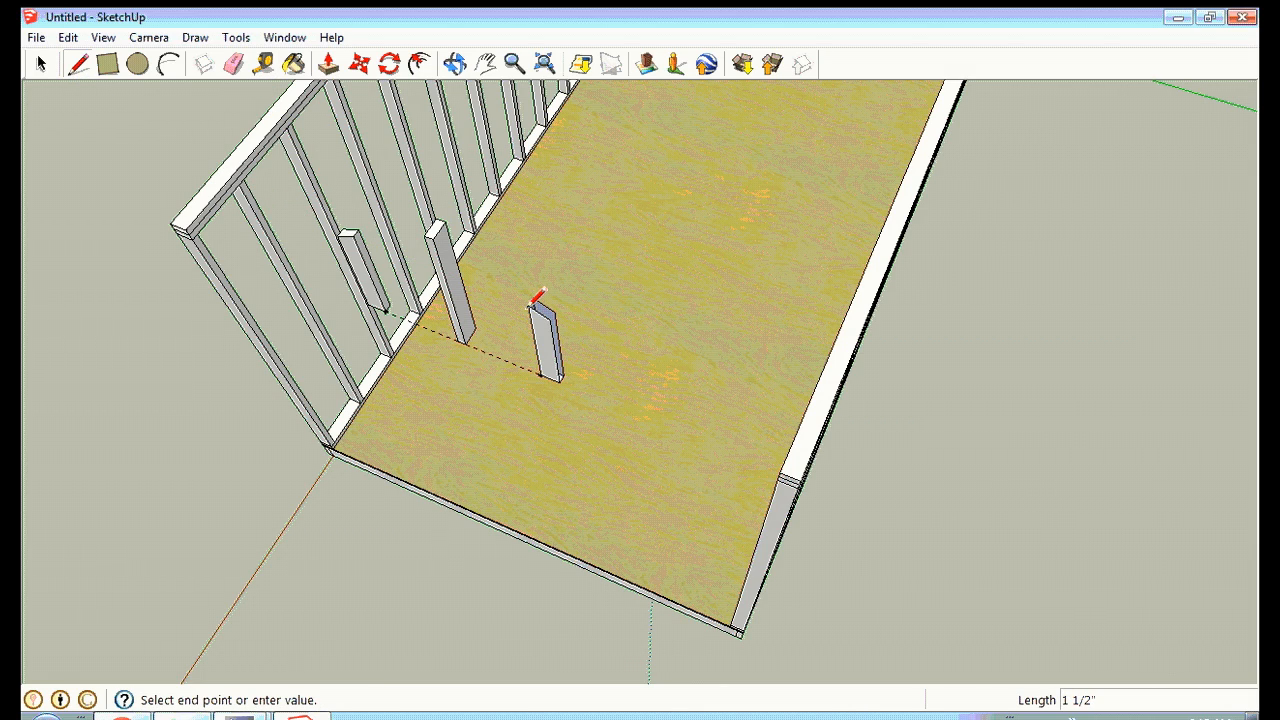
{"action": "left_click", "coordinate": [76, 64]}
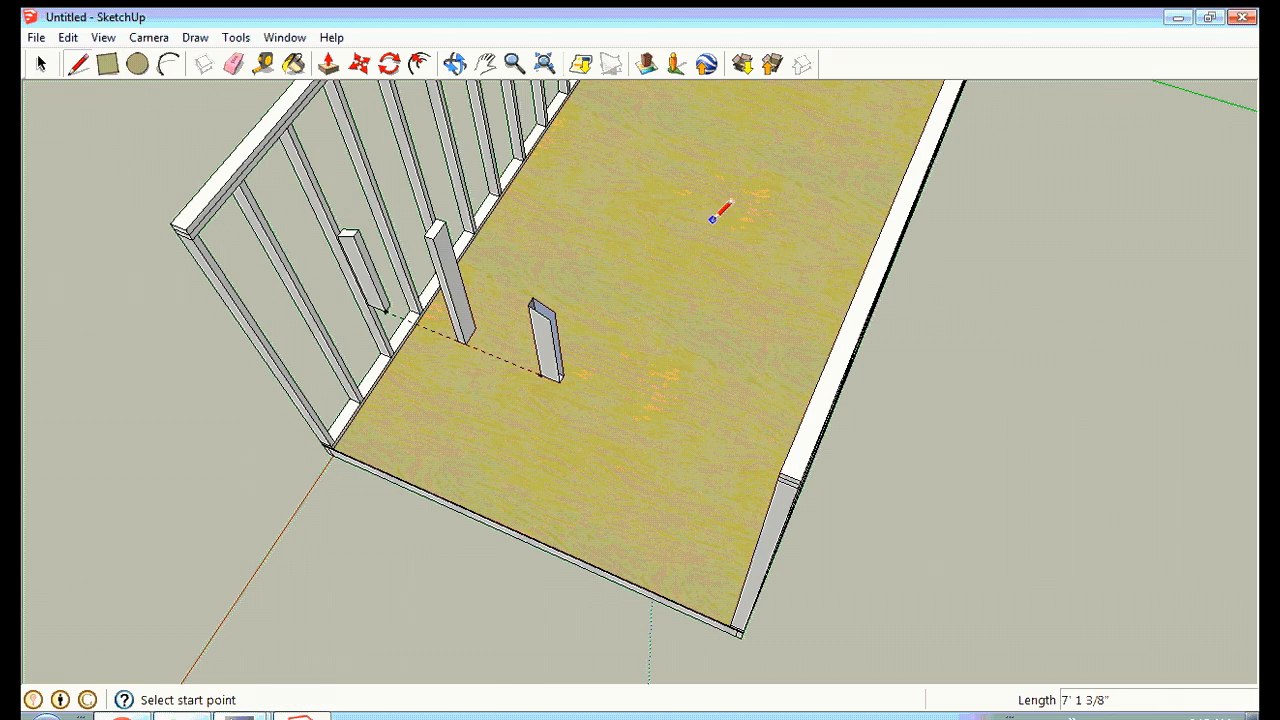
{"action": "left_click", "coordinate": [553, 313]}
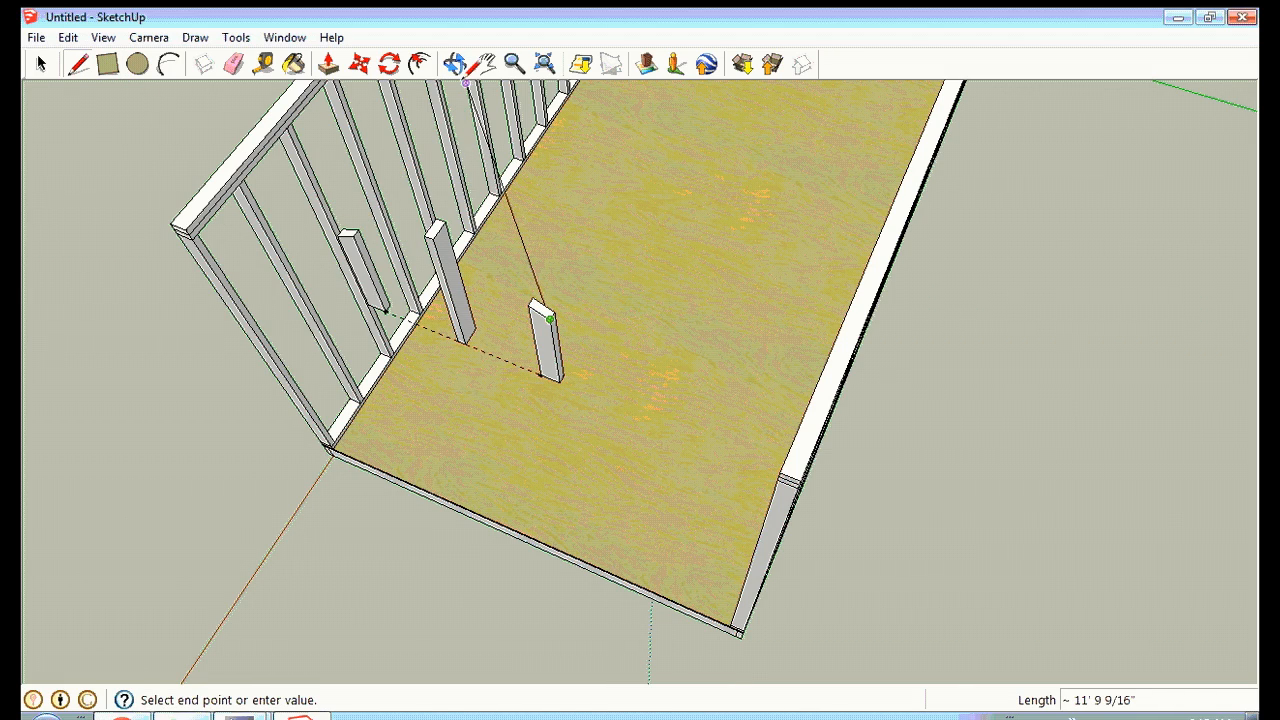
Make the three gable studs and the dashed line joining their bases into one component named End Wall.
{"action": "left_click", "coordinate": [455, 64]}
{"action": "left_click_drag", "start_coordinate": [480, 110], "coordinate": [666, 106]}
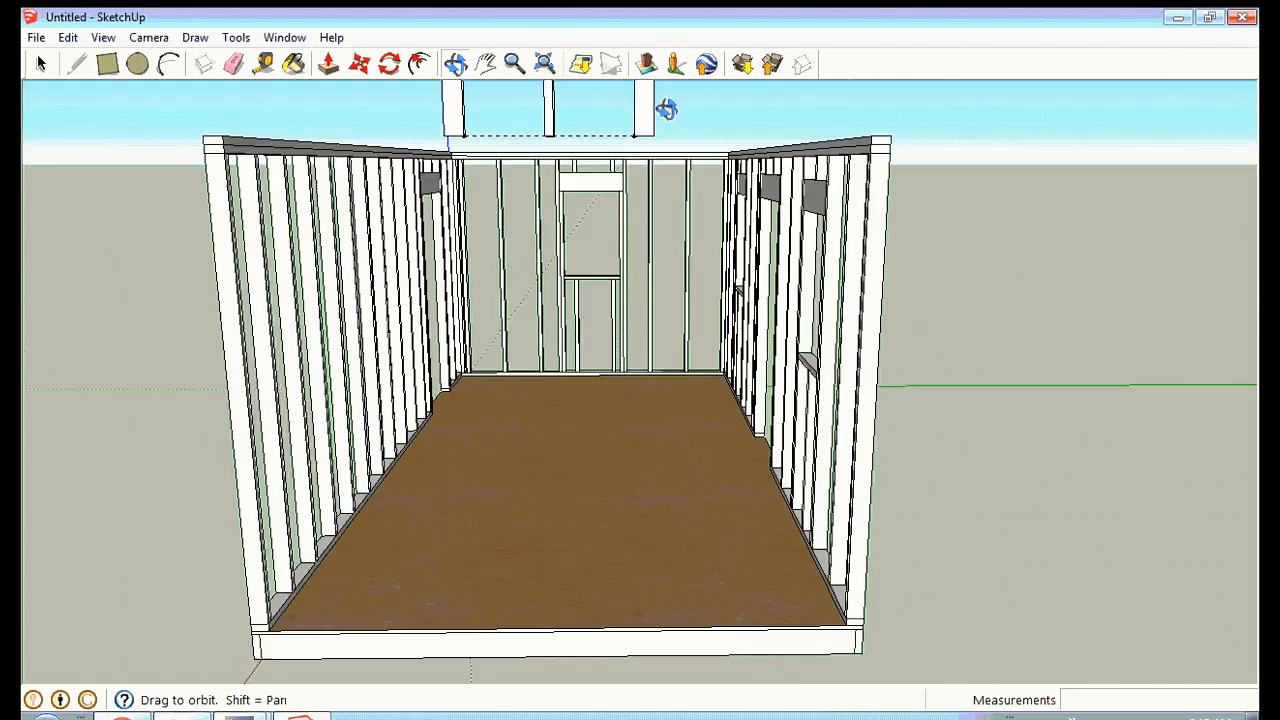
{"action": "left_click", "coordinate": [514, 64]}
{"action": "left_click_drag", "start_coordinate": [551, 354], "coordinate": [560, 238]}
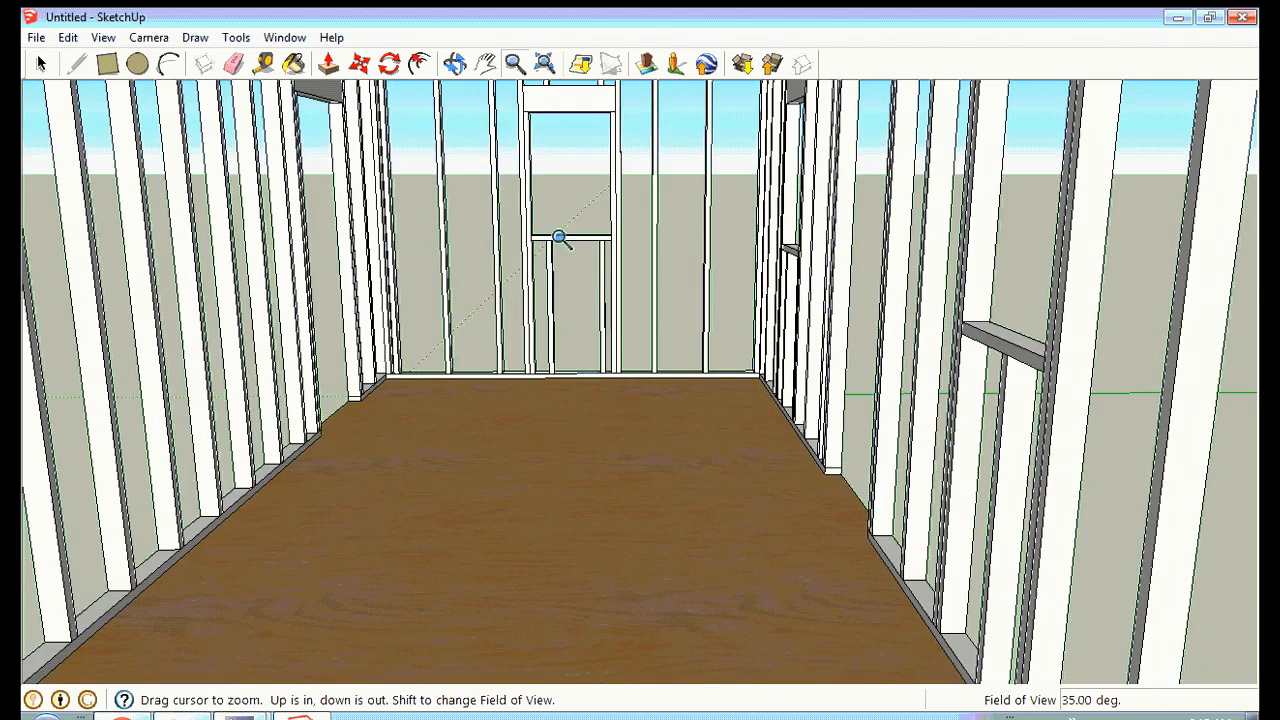
{"action": "left_click", "coordinate": [485, 64]}
{"action": "left_click_drag", "start_coordinate": [555, 158], "coordinate": [607, 343]}
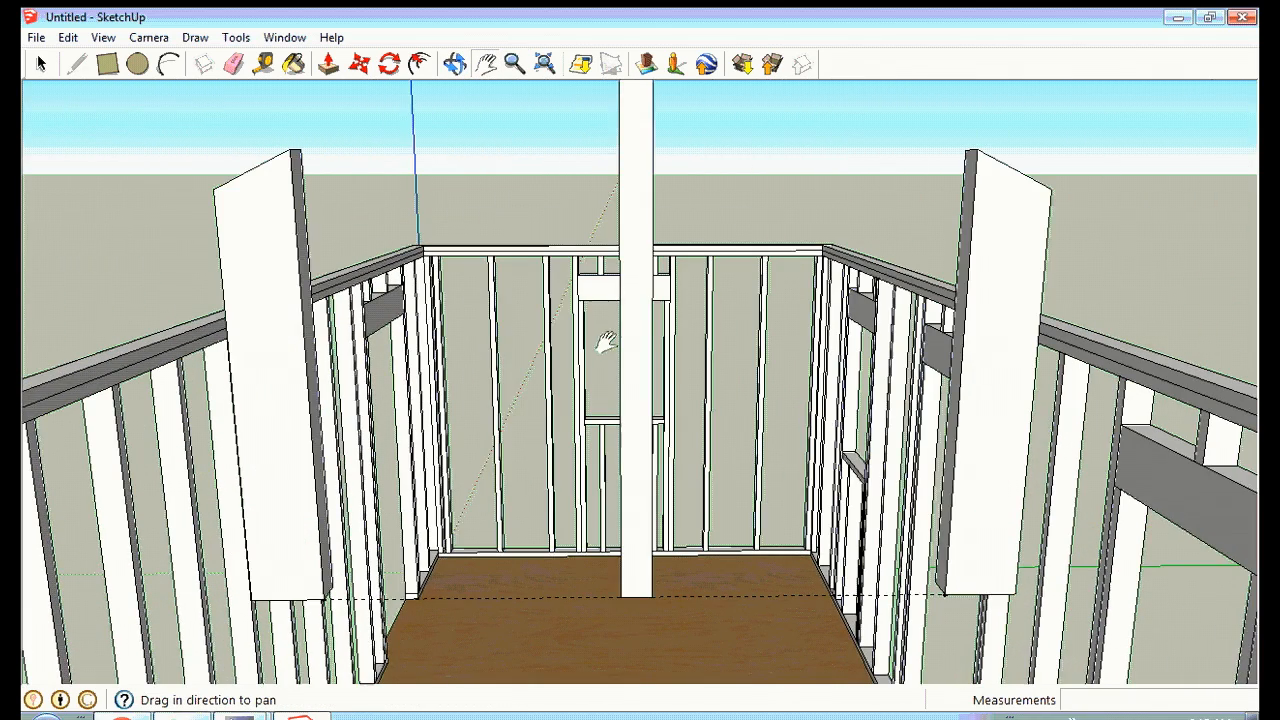
{"action": "left_click", "coordinate": [514, 64]}
{"action": "left_click_drag", "start_coordinate": [566, 166], "coordinate": [490, 140]}
{"action": "left_click", "coordinate": [455, 64]}
{"action": "left_click_drag", "start_coordinate": [557, 346], "coordinate": [549, 221]}
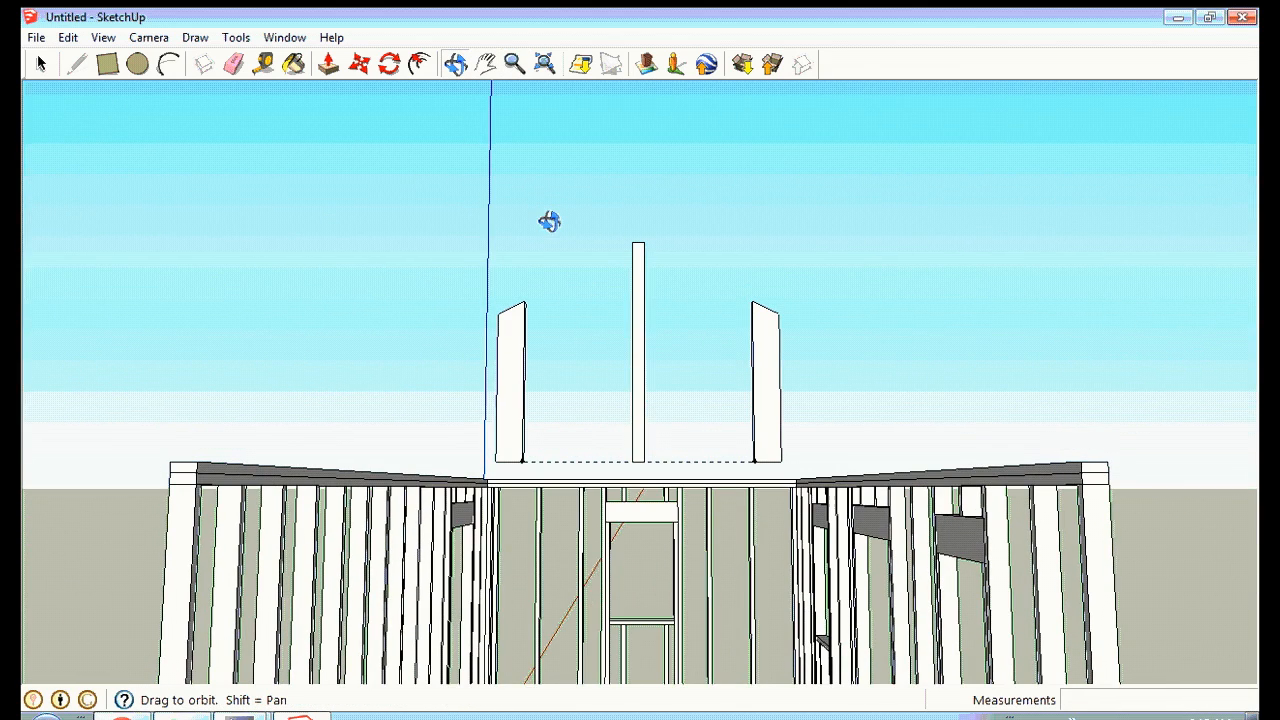
{"action": "left_click", "coordinate": [41, 64]}
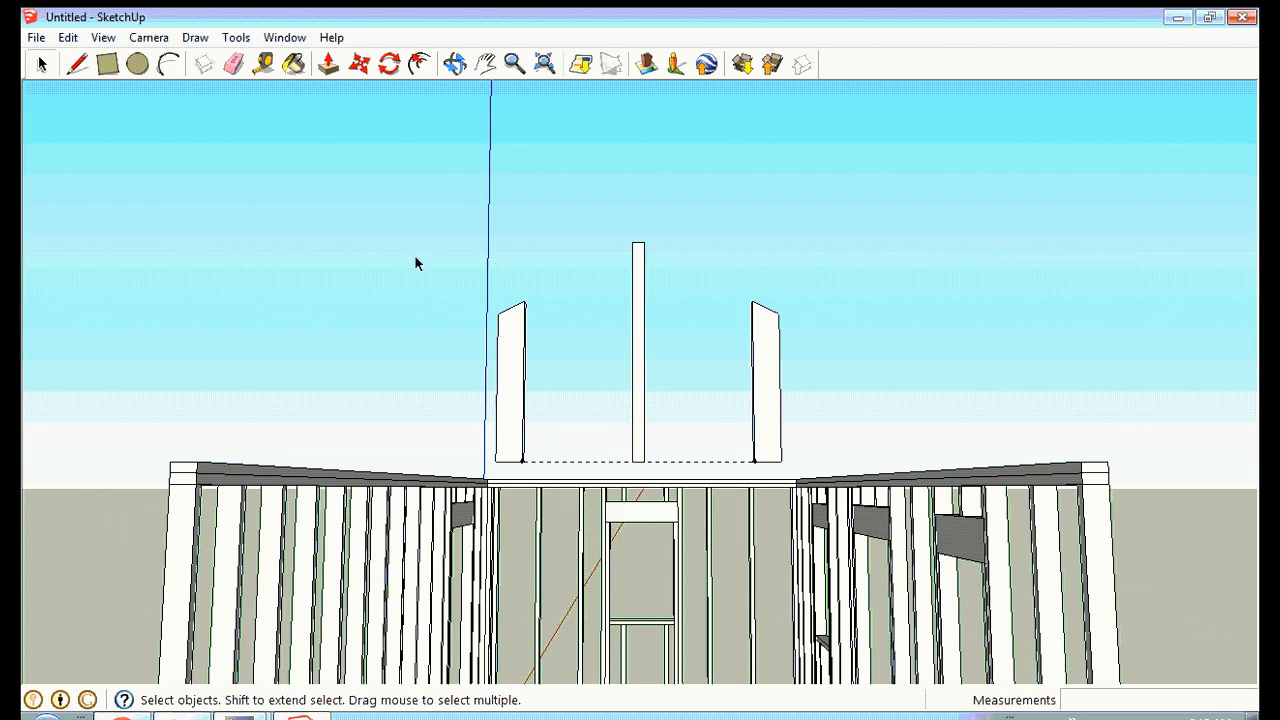
{"action": "left_click_drag", "start_coordinate": [426, 206], "coordinate": [819, 472]}
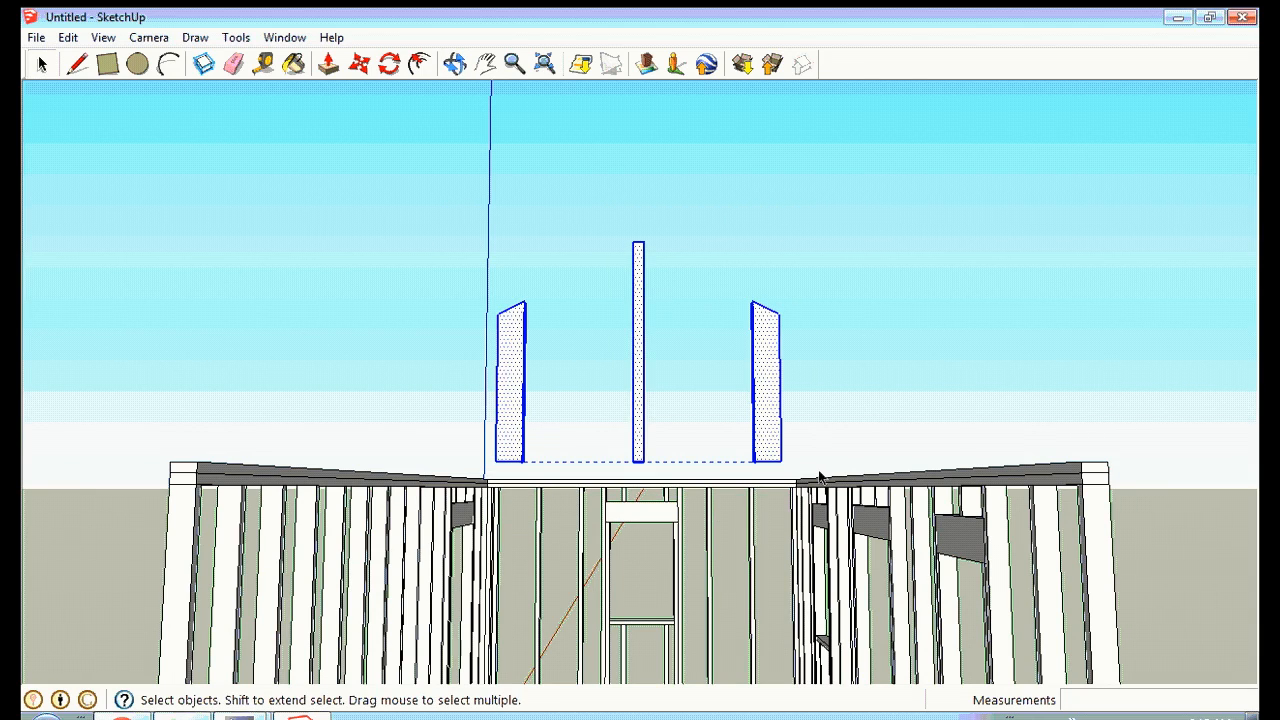
{"action": "left_click", "coordinate": [68, 38]}
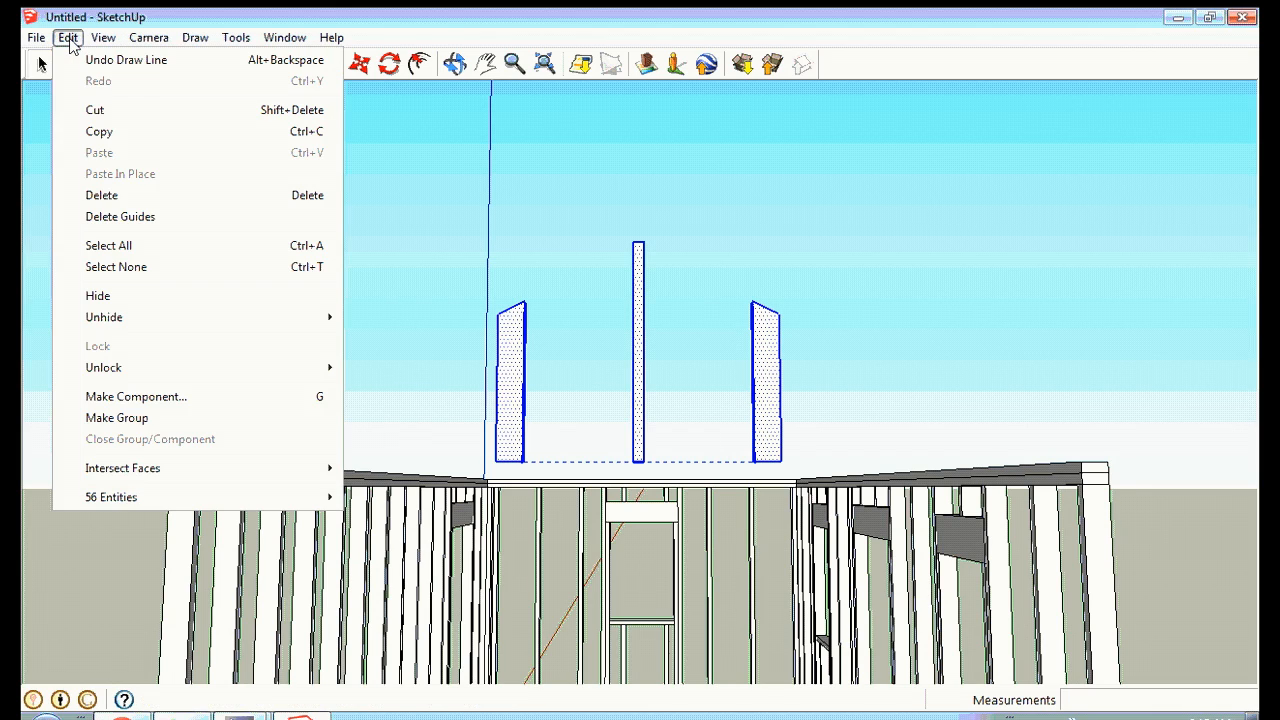
{"action": "left_click", "coordinate": [193, 398]}
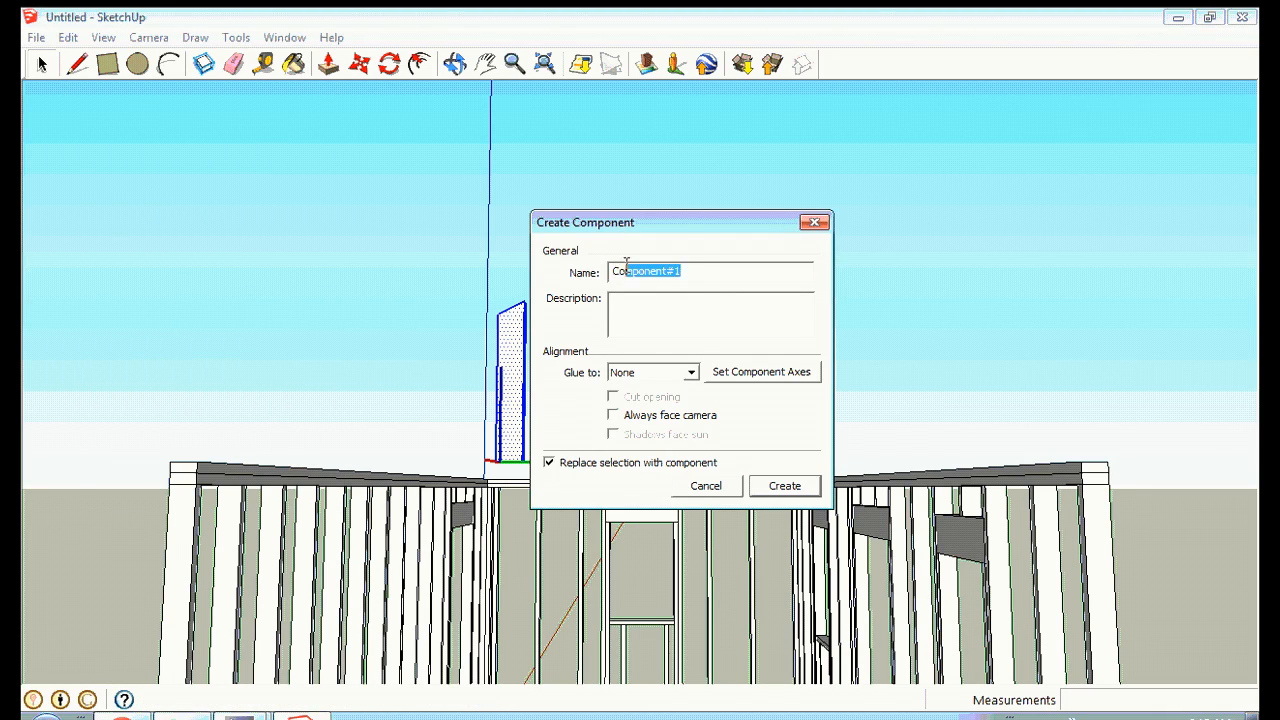
{"action": "type", "text": "End Wall"}
{"action": "left_click", "coordinate": [784, 486]}
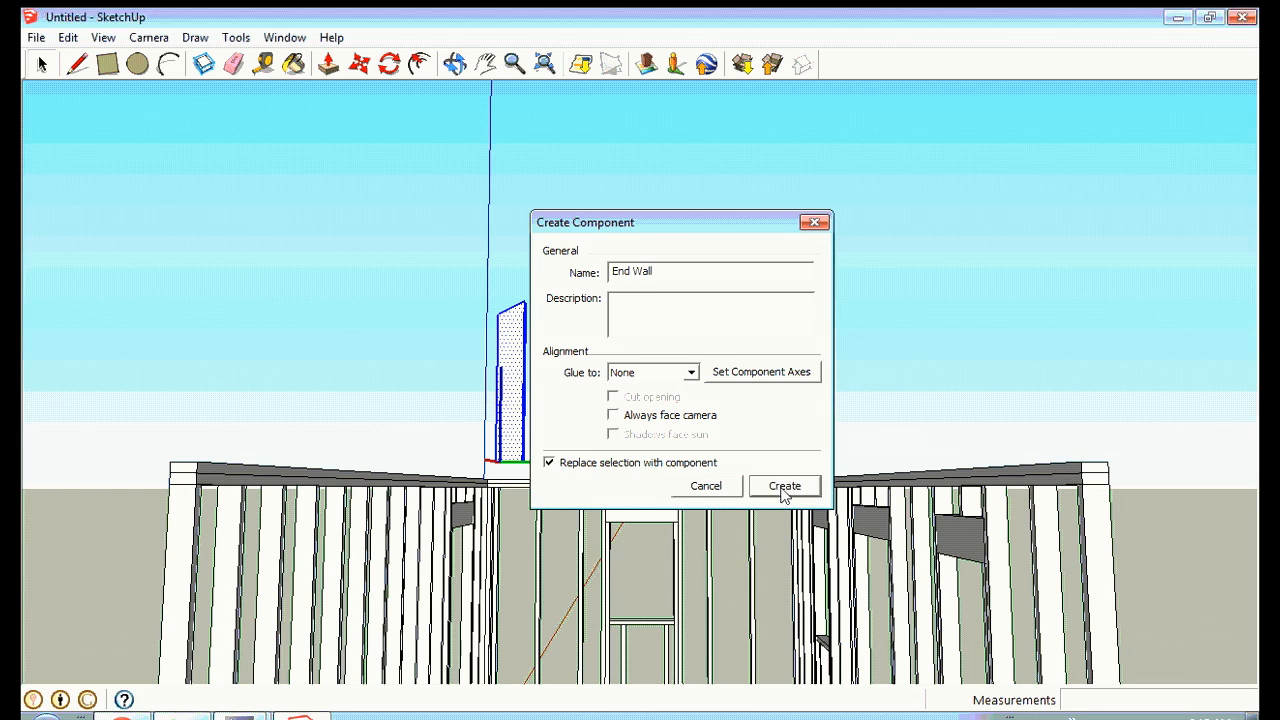
Duplicate the End Wall gable stud component in place by copying it and pasting it over the original.
{"action": "left_click", "coordinate": [455, 64]}
{"action": "left_click_drag", "start_coordinate": [934, 366], "coordinate": [475, 544]}
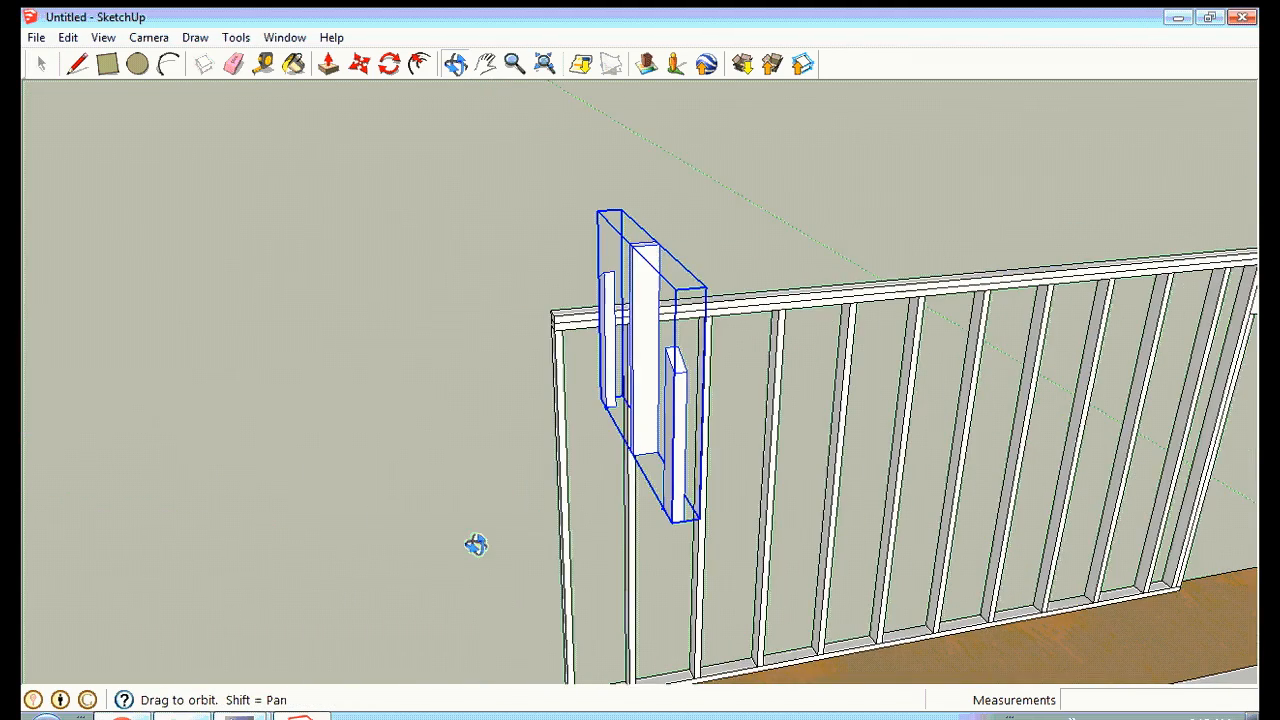
{"action": "left_click", "coordinate": [485, 64]}
{"action": "left_click_drag", "start_coordinate": [988, 379], "coordinate": [720, 358]}
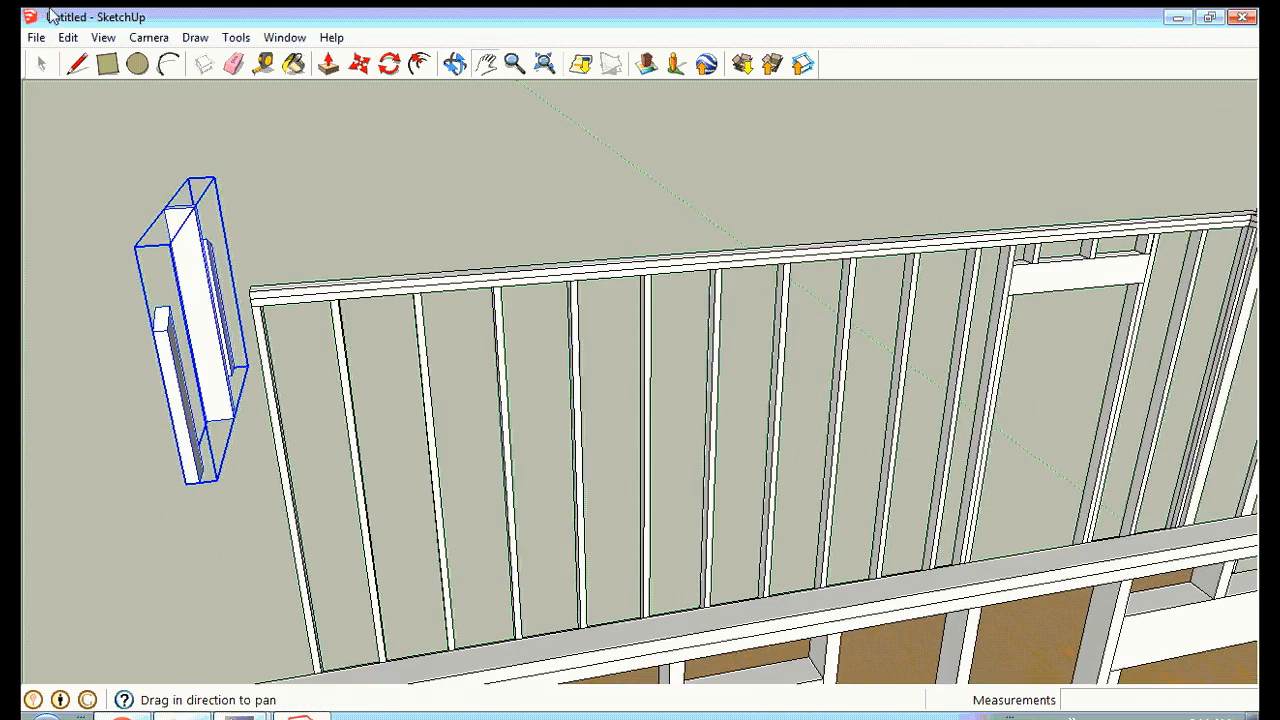
{"action": "left_click", "coordinate": [68, 38]}
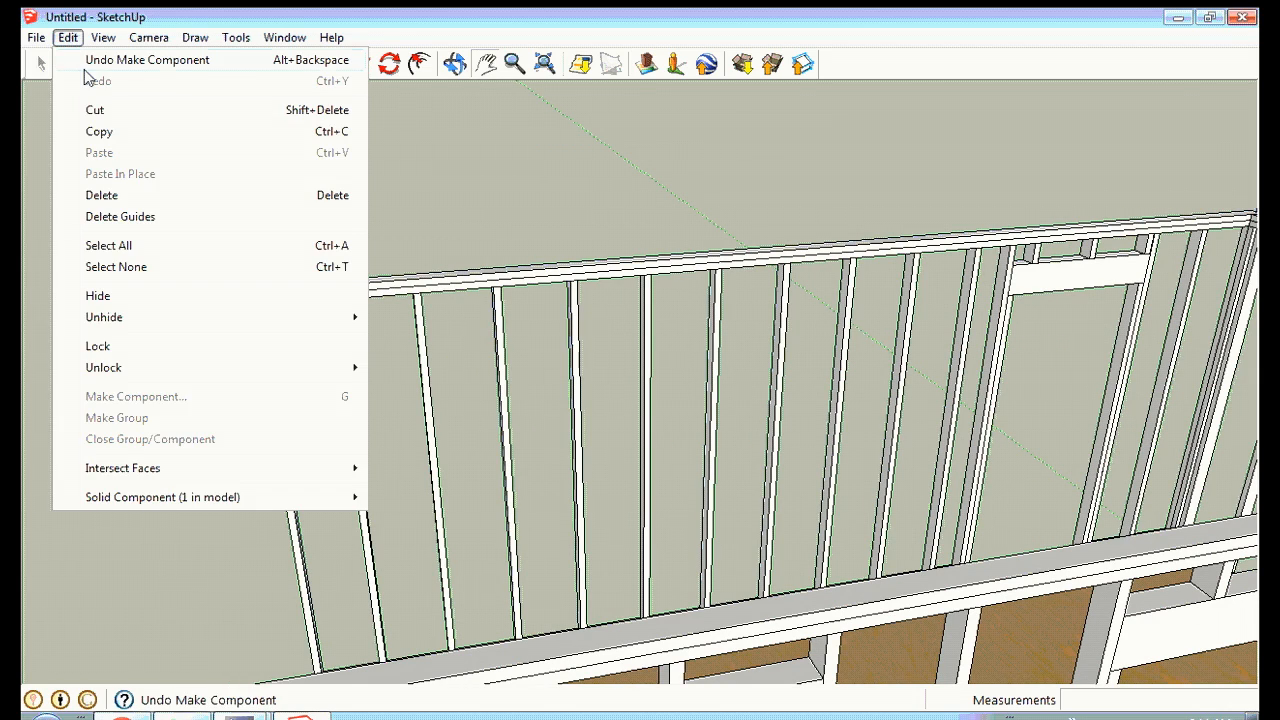
{"action": "left_click", "coordinate": [119, 136]}
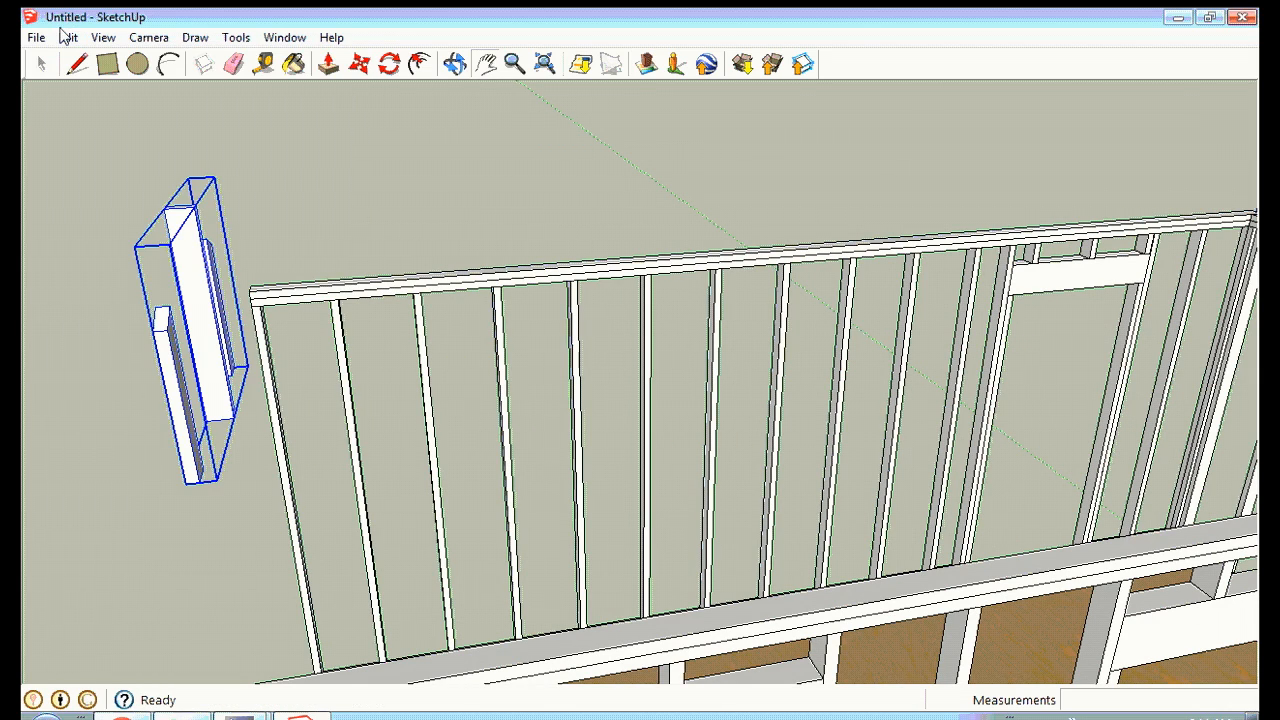
{"action": "left_click", "coordinate": [66, 38]}
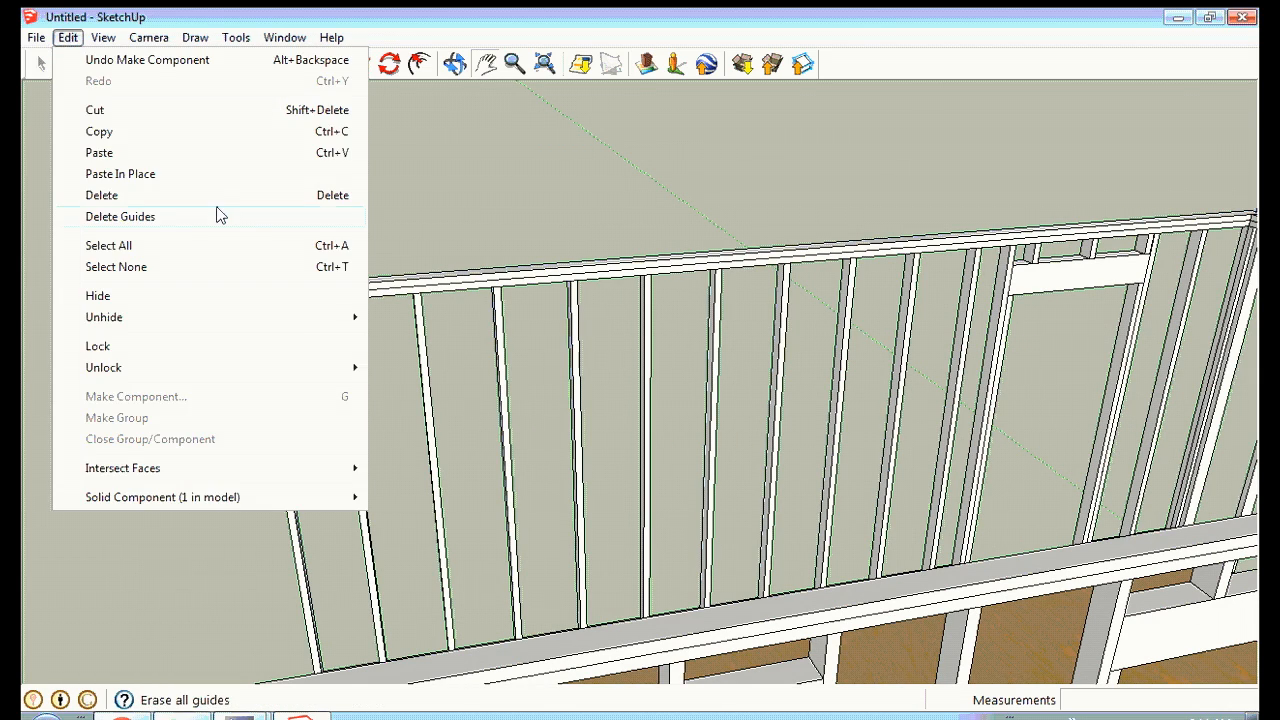
{"action": "left_click", "coordinate": [170, 176]}
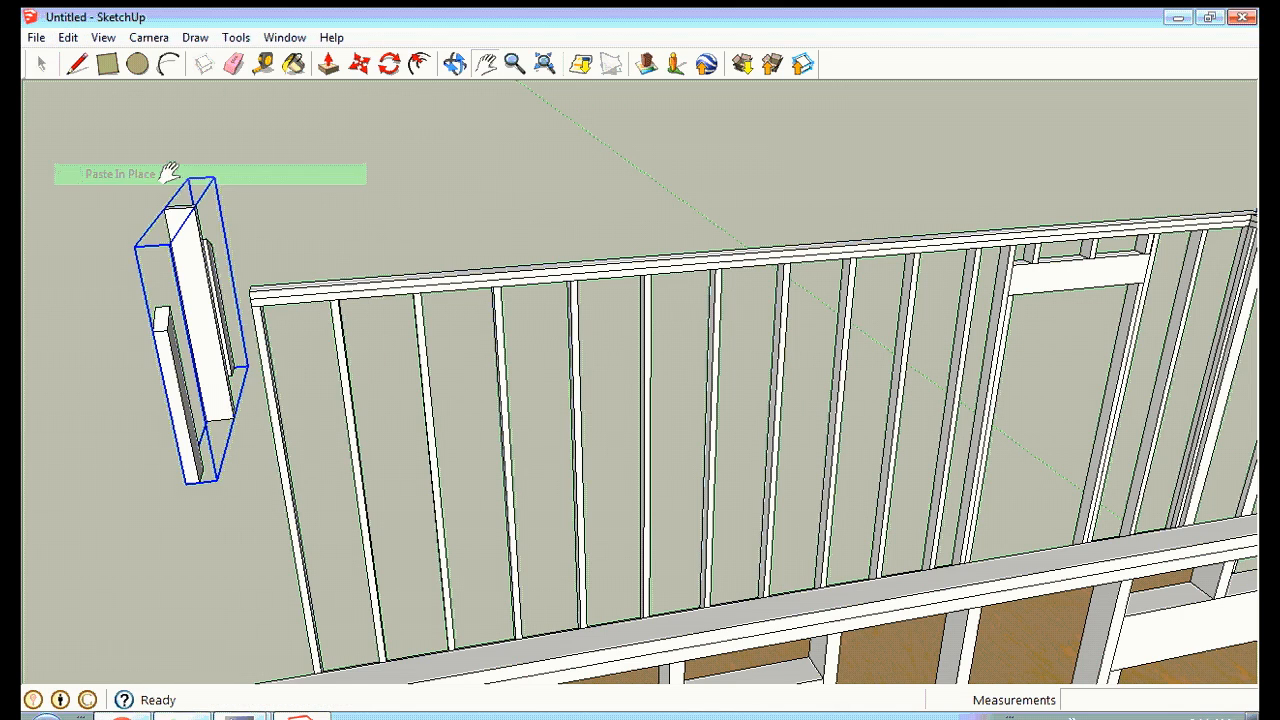
Move the duplicated End Wall component along the building's length onto the top plate of the opposite end wall.
{"action": "left_click", "coordinate": [359, 64]}
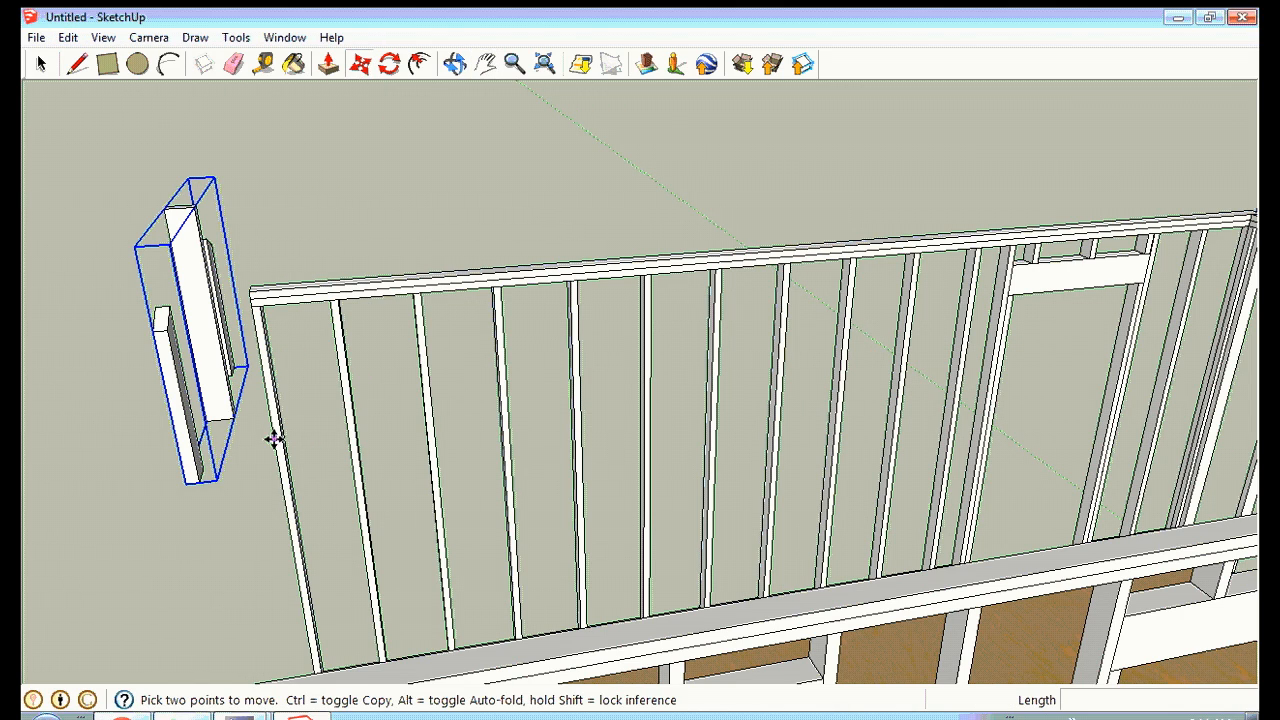
{"action": "left_click", "coordinate": [197, 484]}
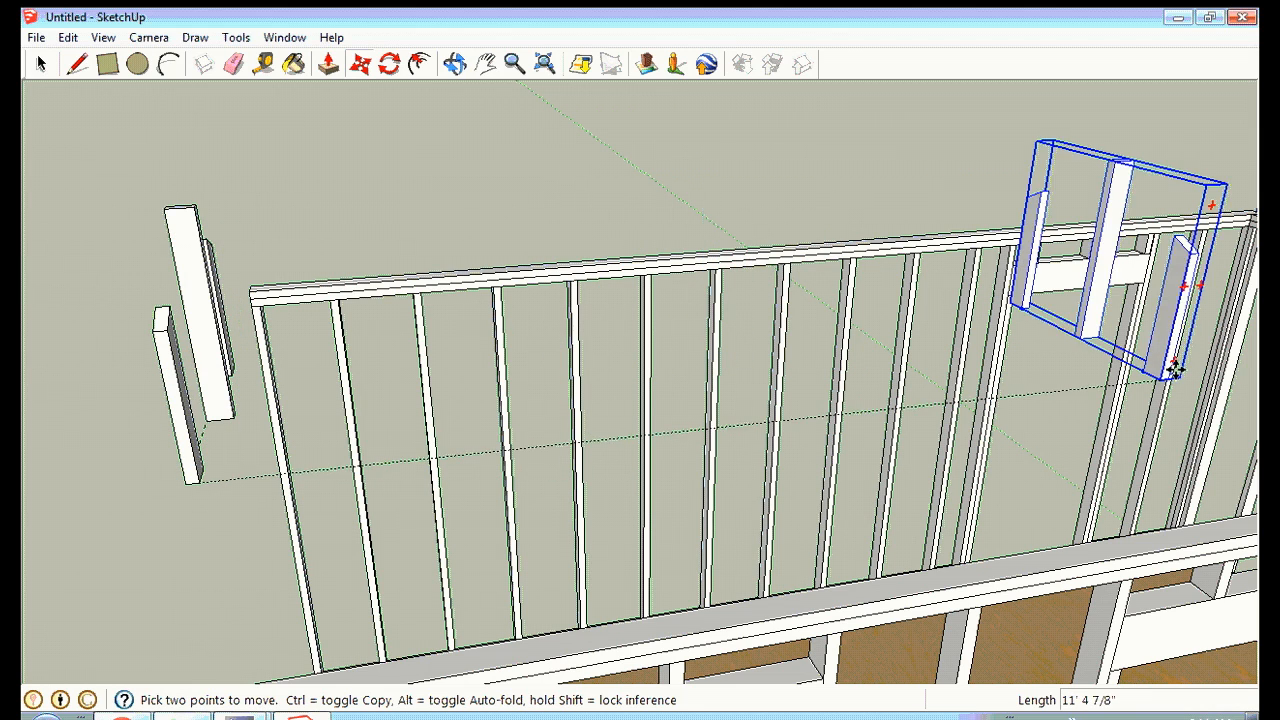
{"action": "left_click", "coordinate": [1250, 345]}
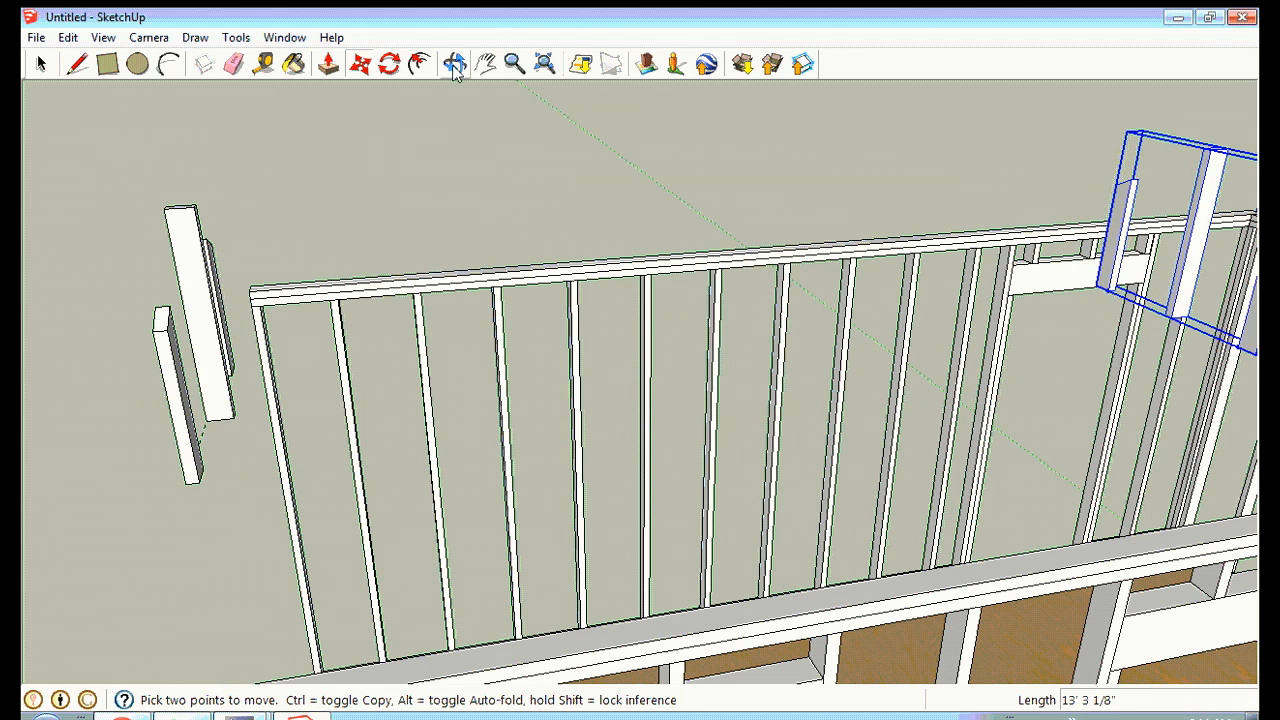
{"action": "left_click", "coordinate": [485, 64]}
{"action": "left_click_drag", "start_coordinate": [1078, 280], "coordinate": [375, 372]}
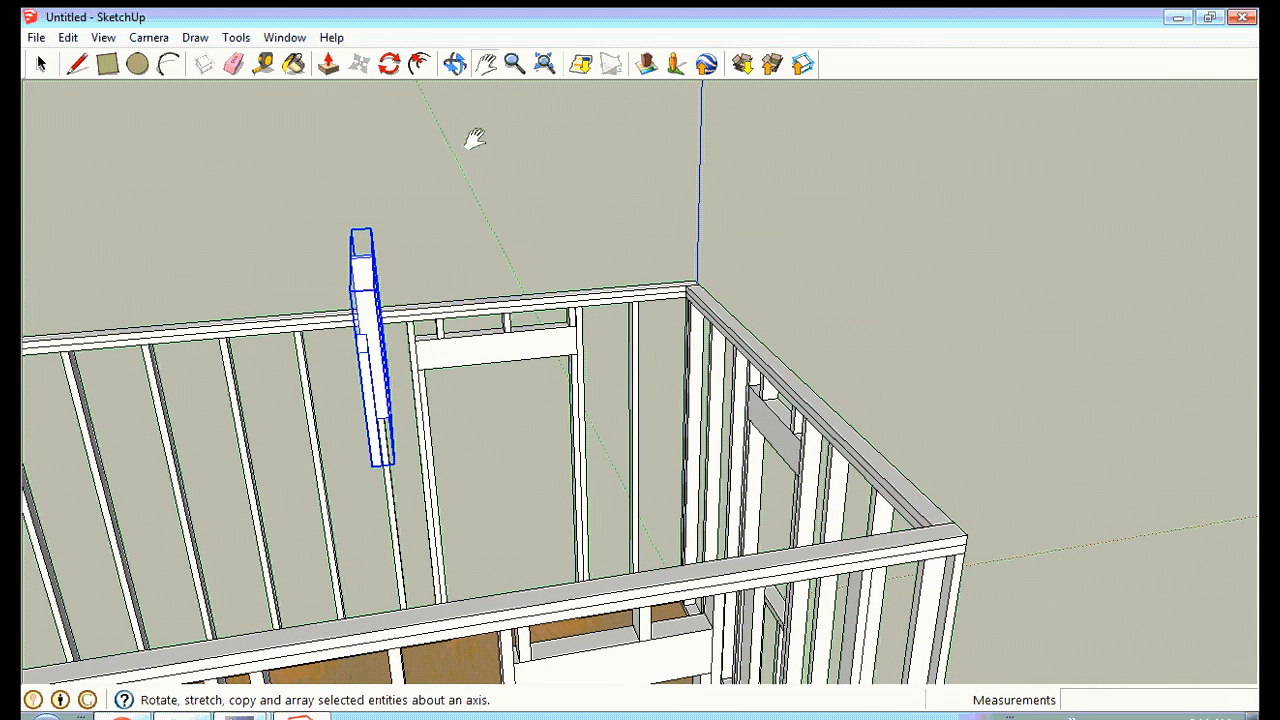
{"action": "left_click", "coordinate": [360, 64]}
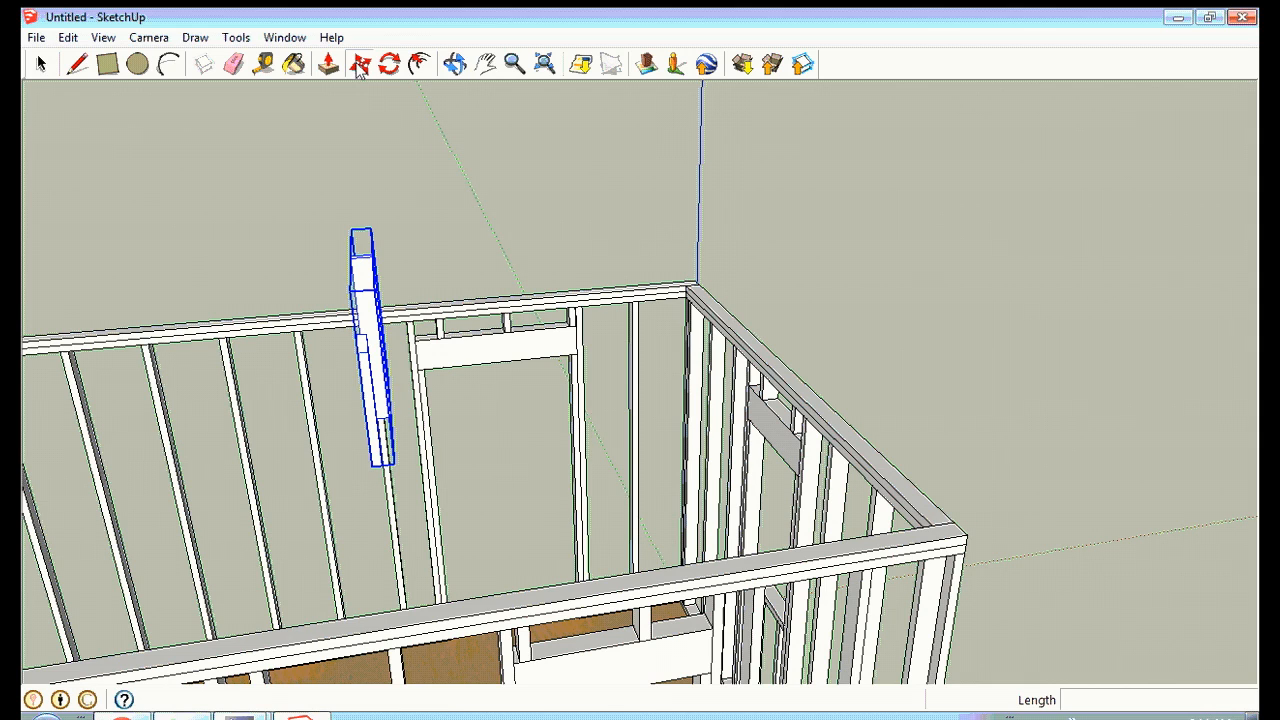
{"action": "left_click", "coordinate": [391, 423]}
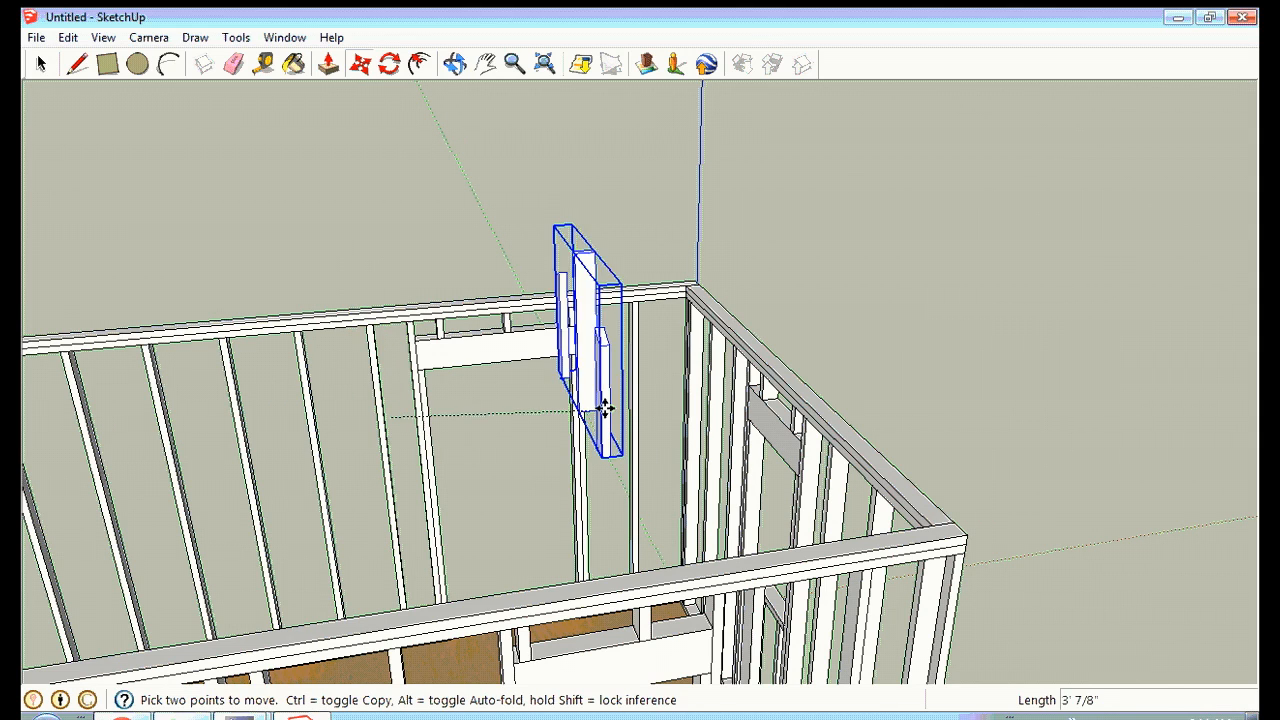
{"action": "left_click", "coordinate": [795, 376]}
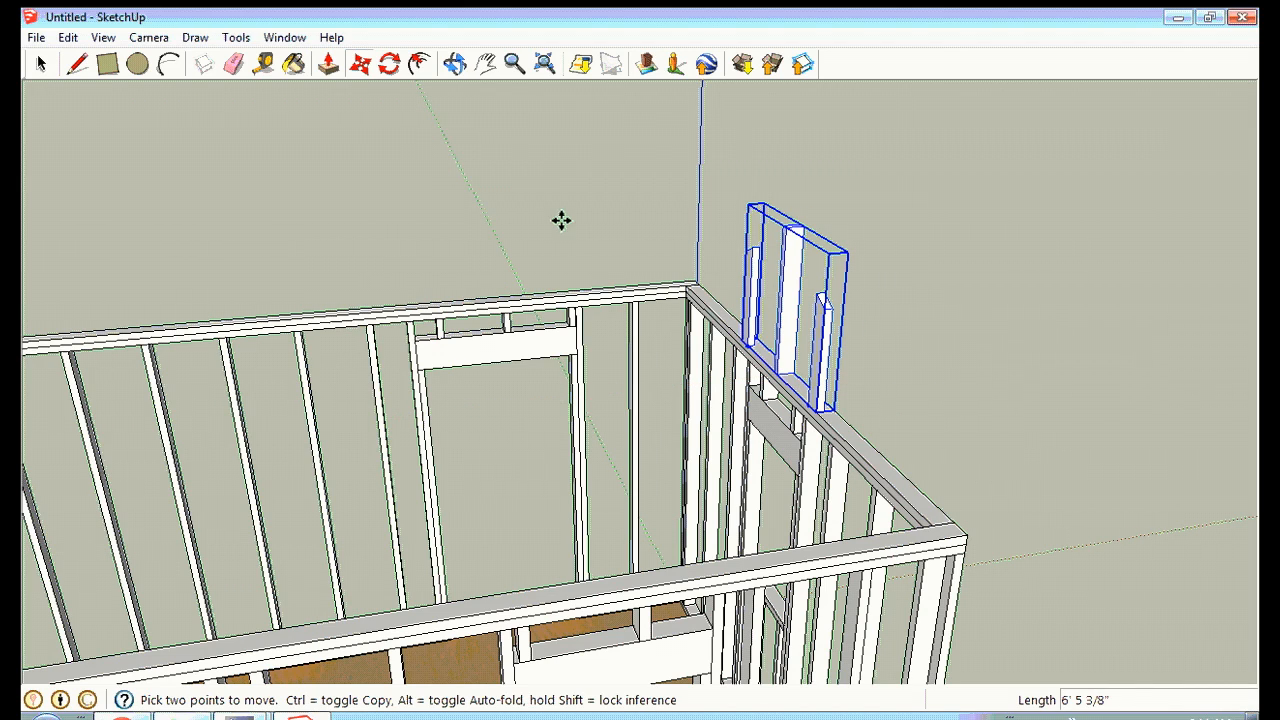
Clear the selection and unhide all hidden framing, including the rafters and the far end wall.
{"action": "left_click", "coordinate": [455, 63]}
{"action": "left_click_drag", "start_coordinate": [889, 331], "coordinate": [272, 256]}
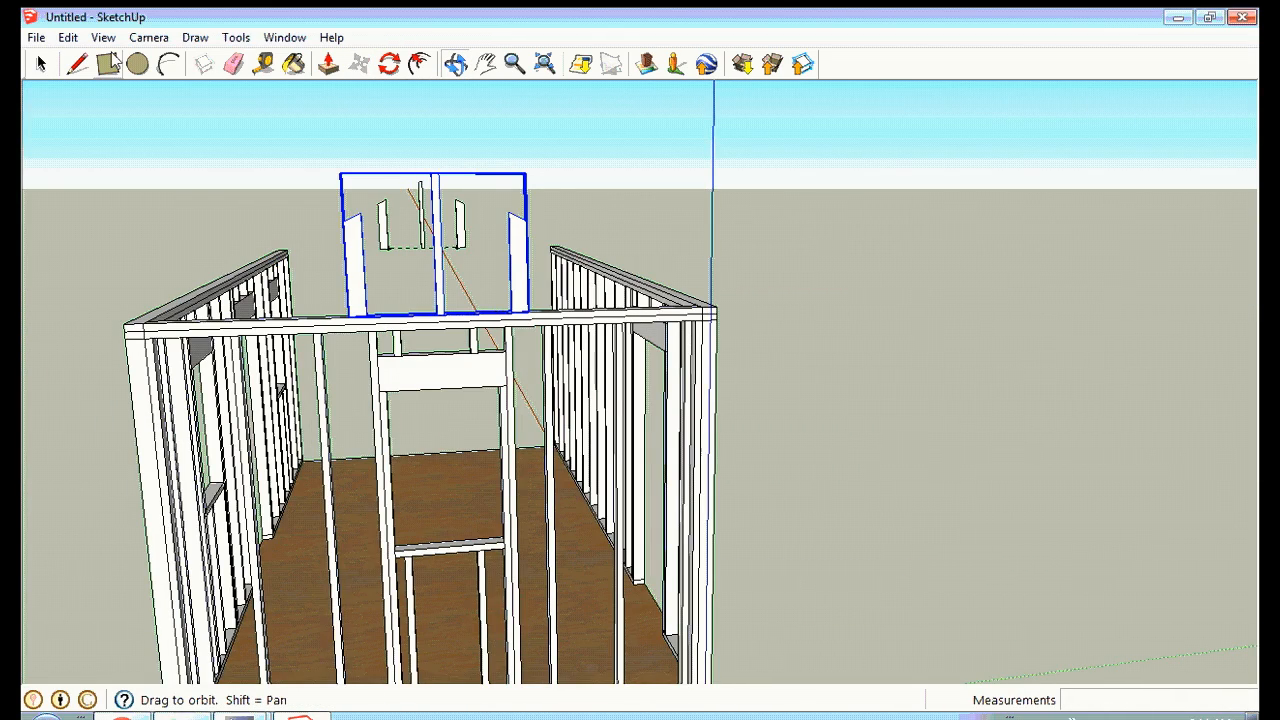
{"action": "left_click", "coordinate": [42, 66]}
{"action": "left_click", "coordinate": [107, 141]}
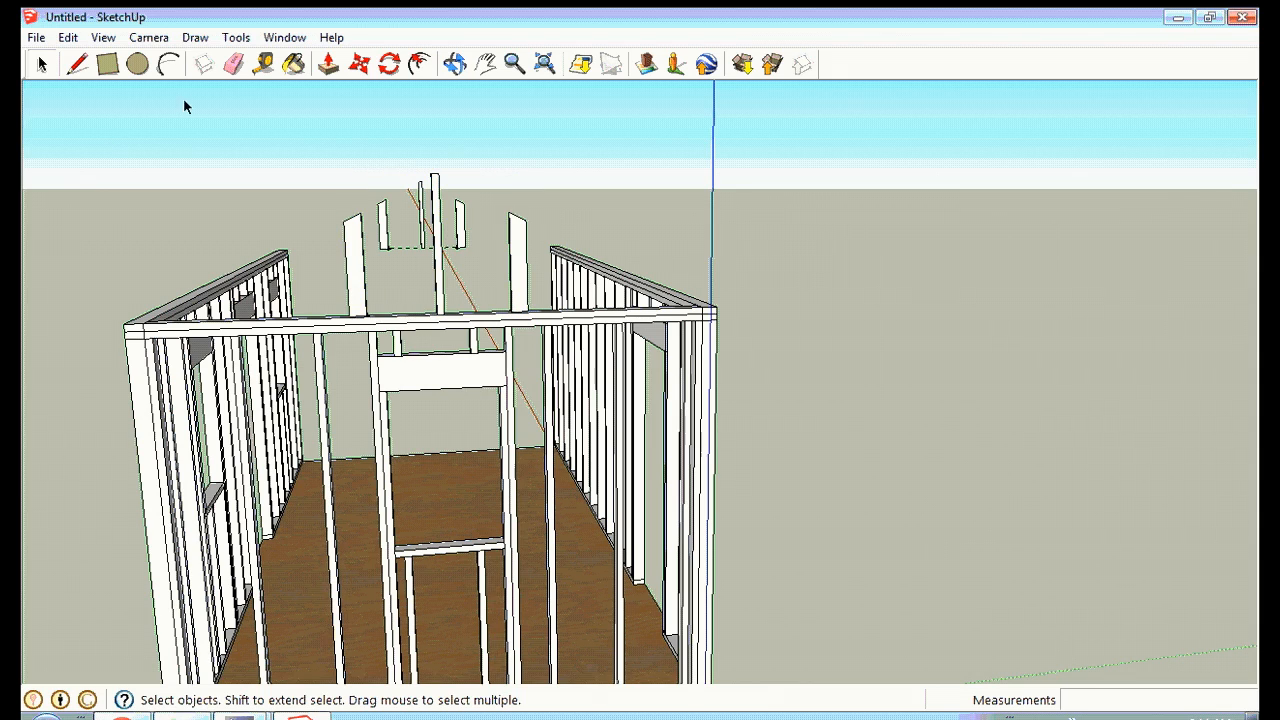
{"action": "left_click", "coordinate": [68, 38]}
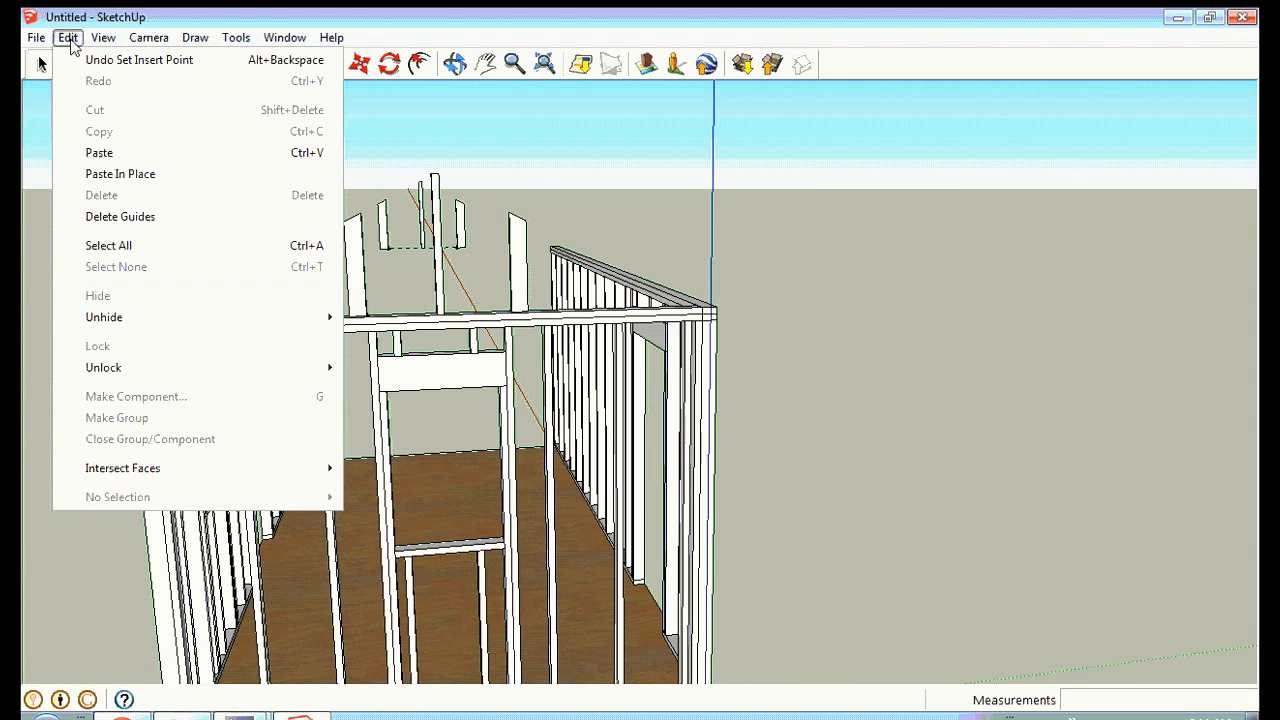
{"action": "mouse_move", "coordinate": [257, 317]}
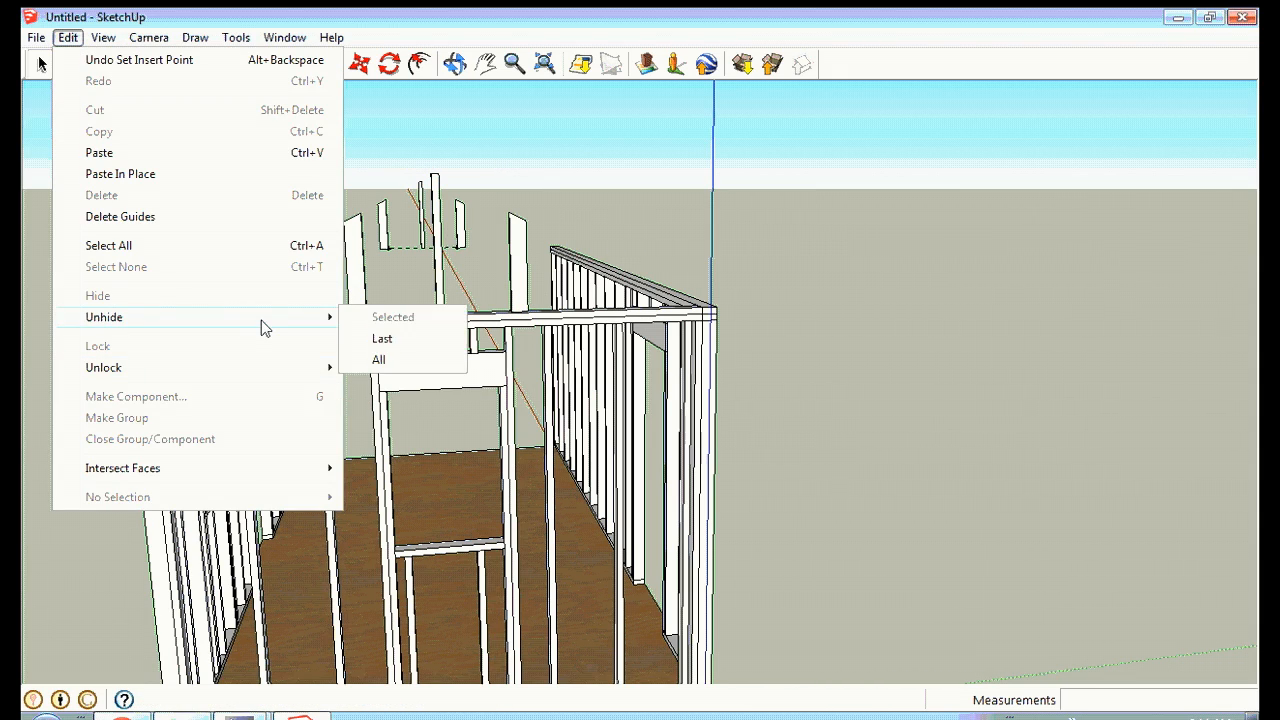
{"action": "left_click", "coordinate": [384, 362]}
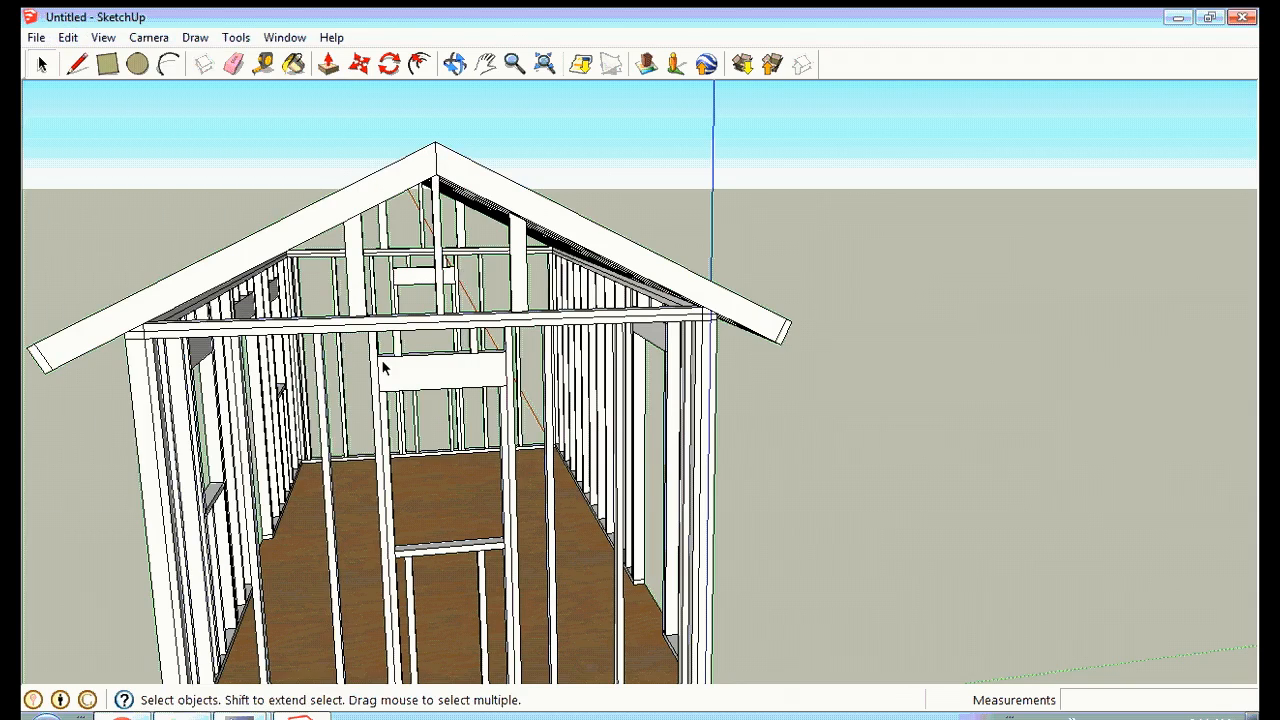
Check the roof and gable framing from the end of the building, and hide the roof rafter group.
{"action": "left_click", "coordinate": [455, 63]}
{"action": "left_click_drag", "start_coordinate": [737, 286], "coordinate": [883, 195]}
{"action": "left_click_drag", "start_coordinate": [857, 151], "coordinate": [714, 199]}
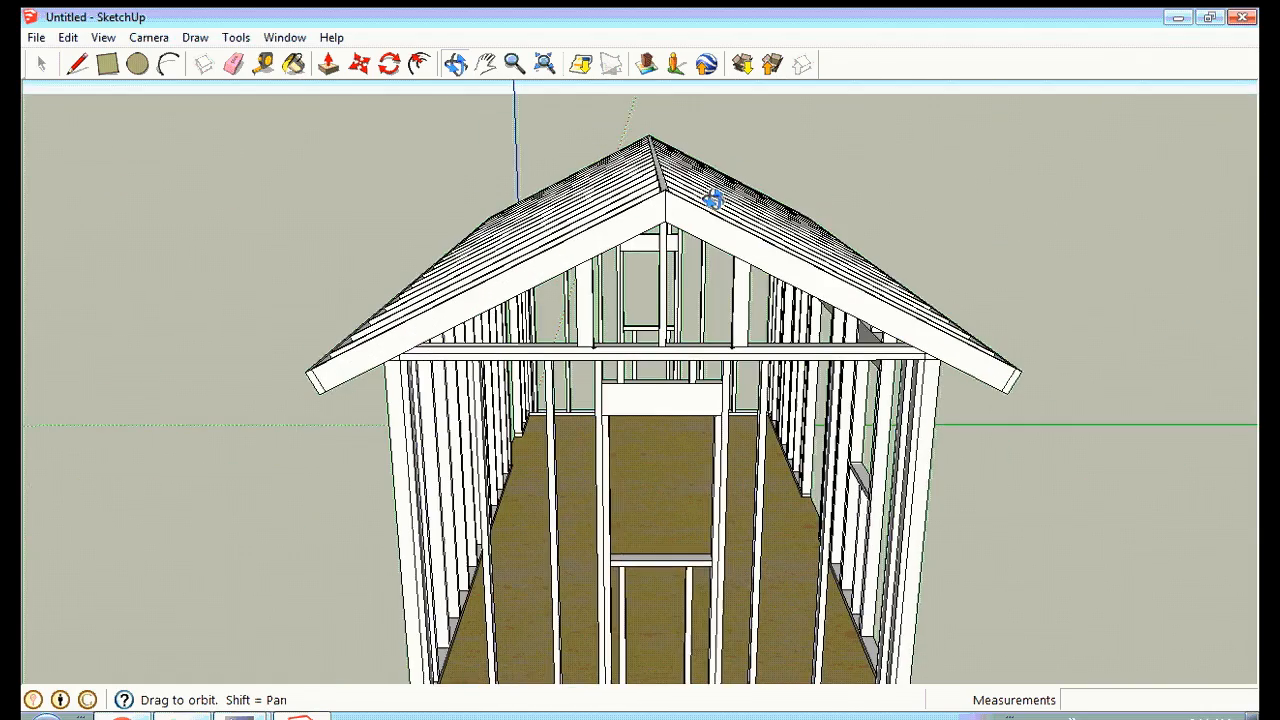
{"action": "left_click", "coordinate": [514, 64]}
{"action": "left_click_drag", "start_coordinate": [579, 242], "coordinate": [573, 262]}
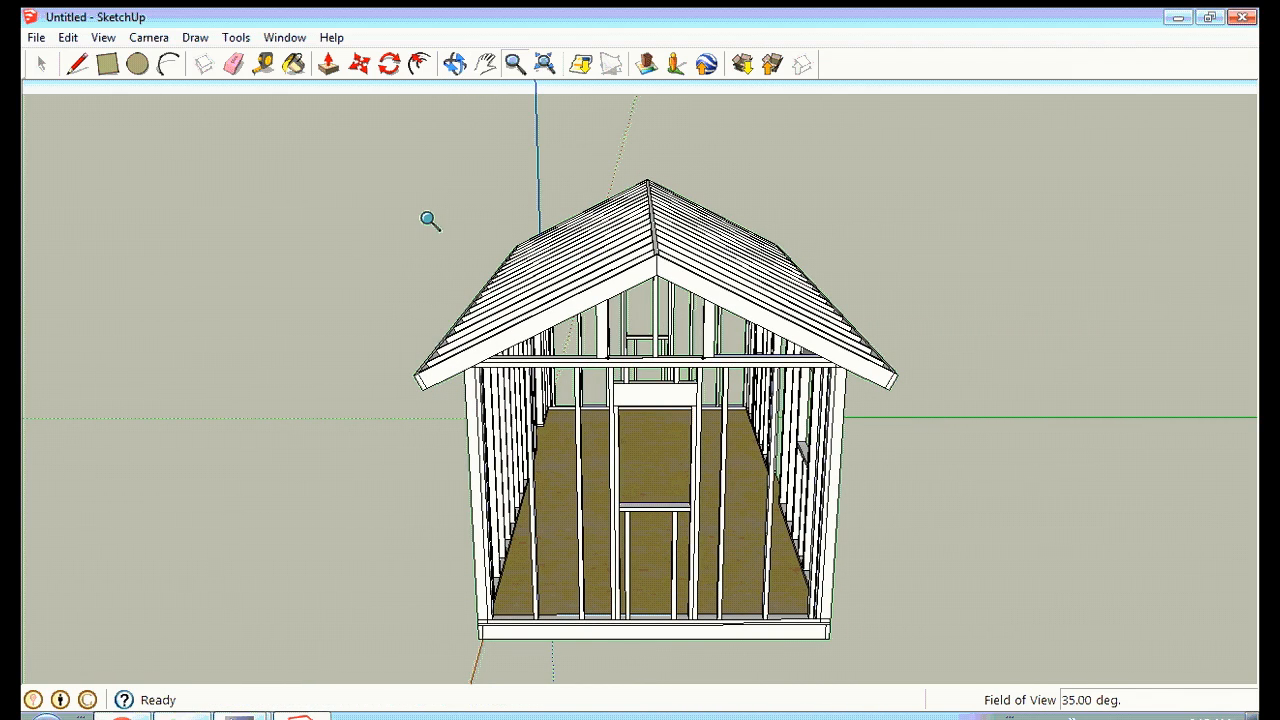
{"action": "left_click", "coordinate": [41, 64]}
{"action": "left_click", "coordinate": [563, 256]}
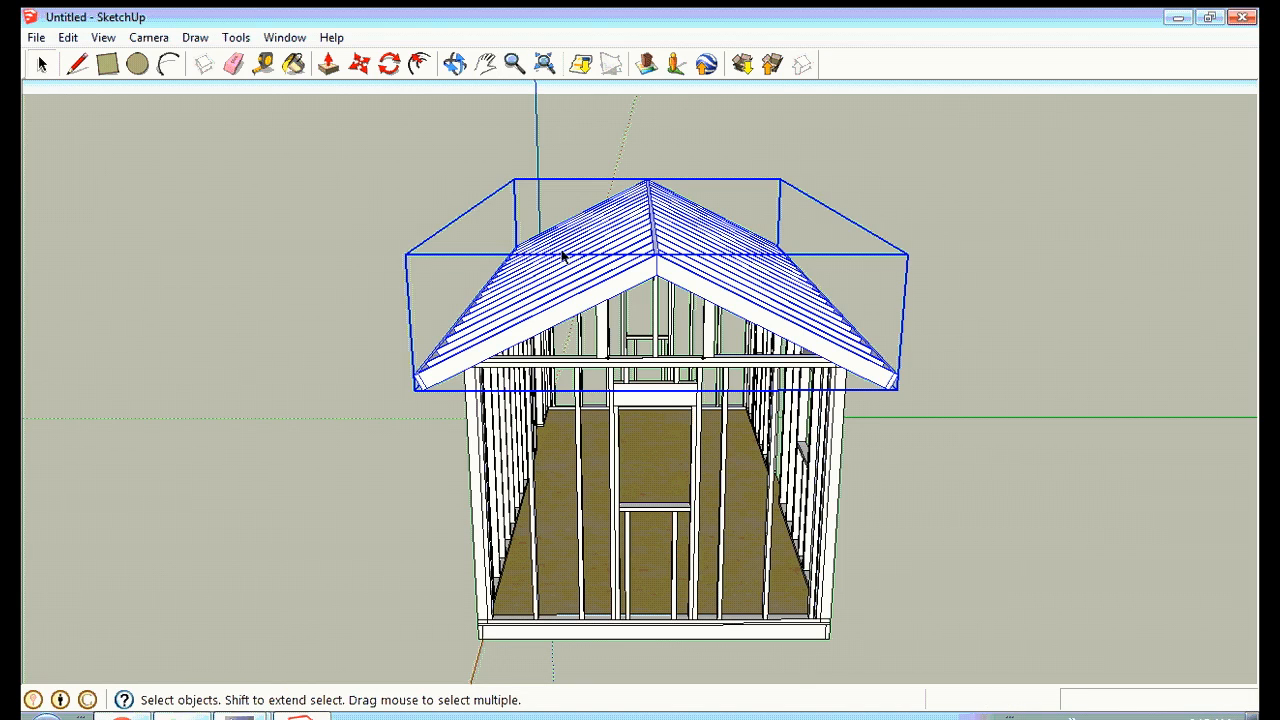
{"action": "right_click", "coordinate": [566, 258]}
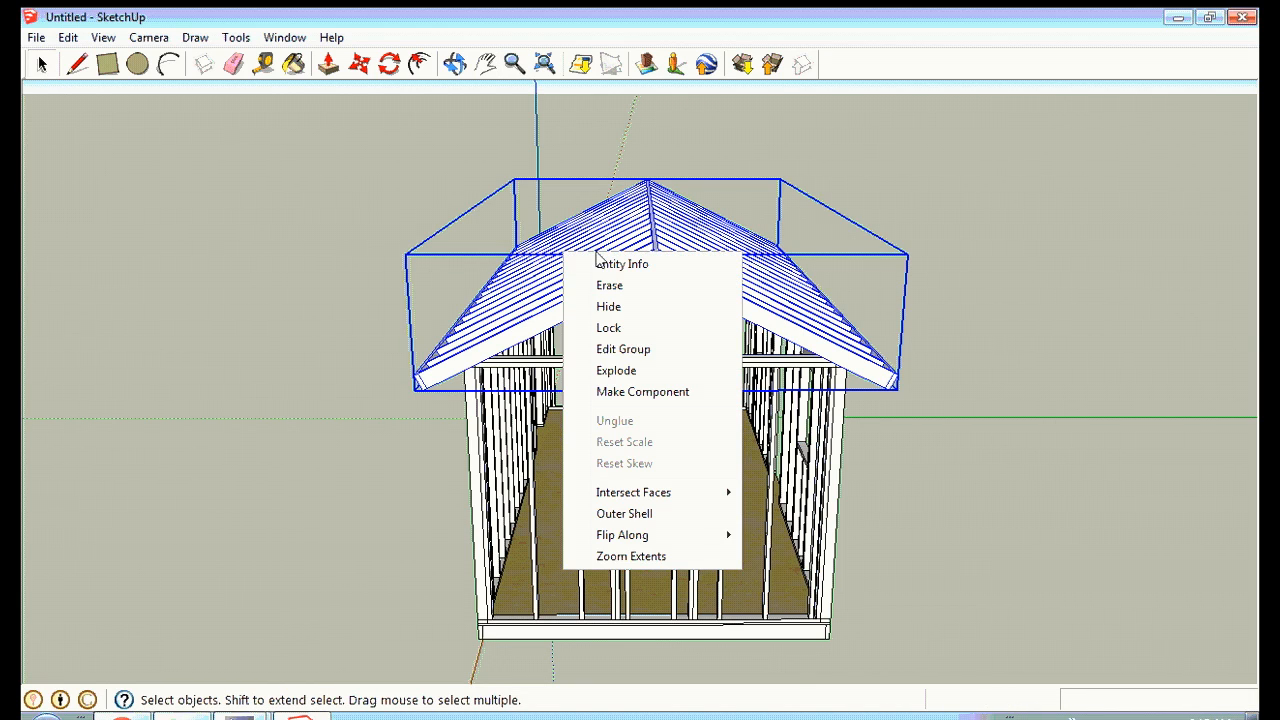
{"action": "left_click", "coordinate": [611, 307]}
Hide the gable stud components above both end walls, leaving only the four walls and the floor.
{"action": "left_click", "coordinate": [457, 62]}
{"action": "left_click_drag", "start_coordinate": [464, 201], "coordinate": [1080, 489]}
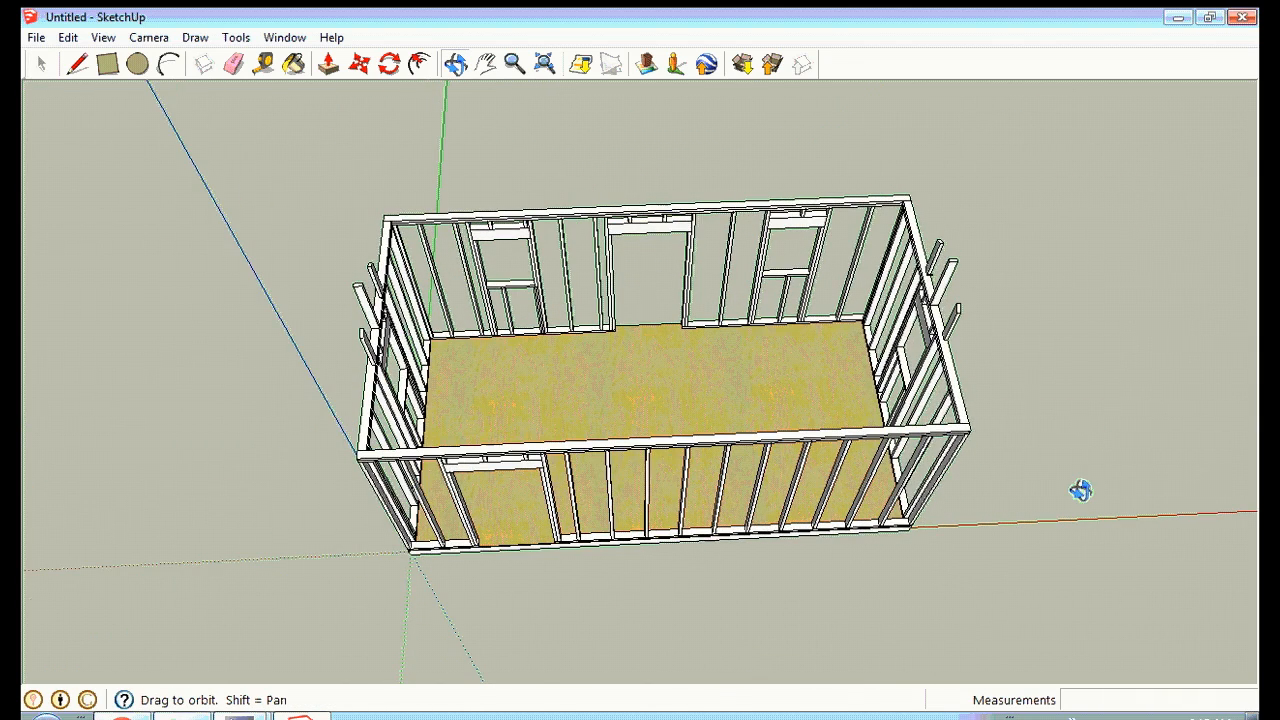
{"action": "left_click", "coordinate": [45, 65]}
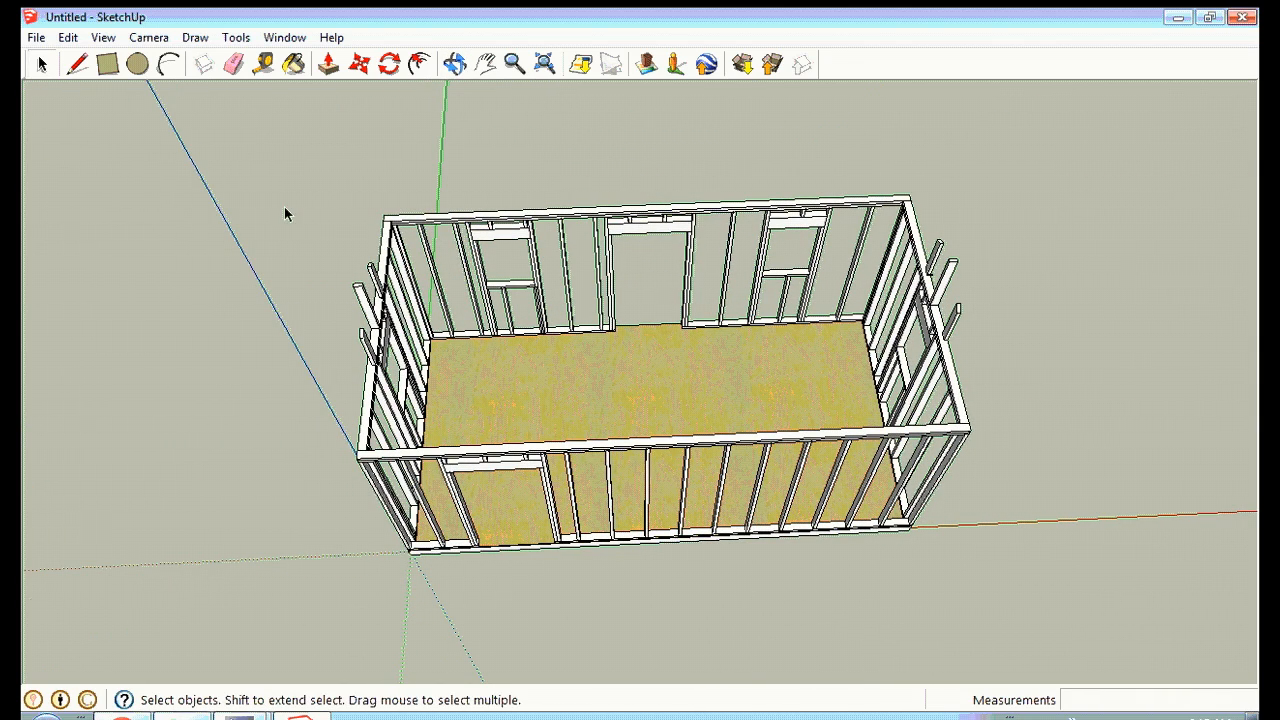
{"action": "left_click", "coordinate": [364, 300]}
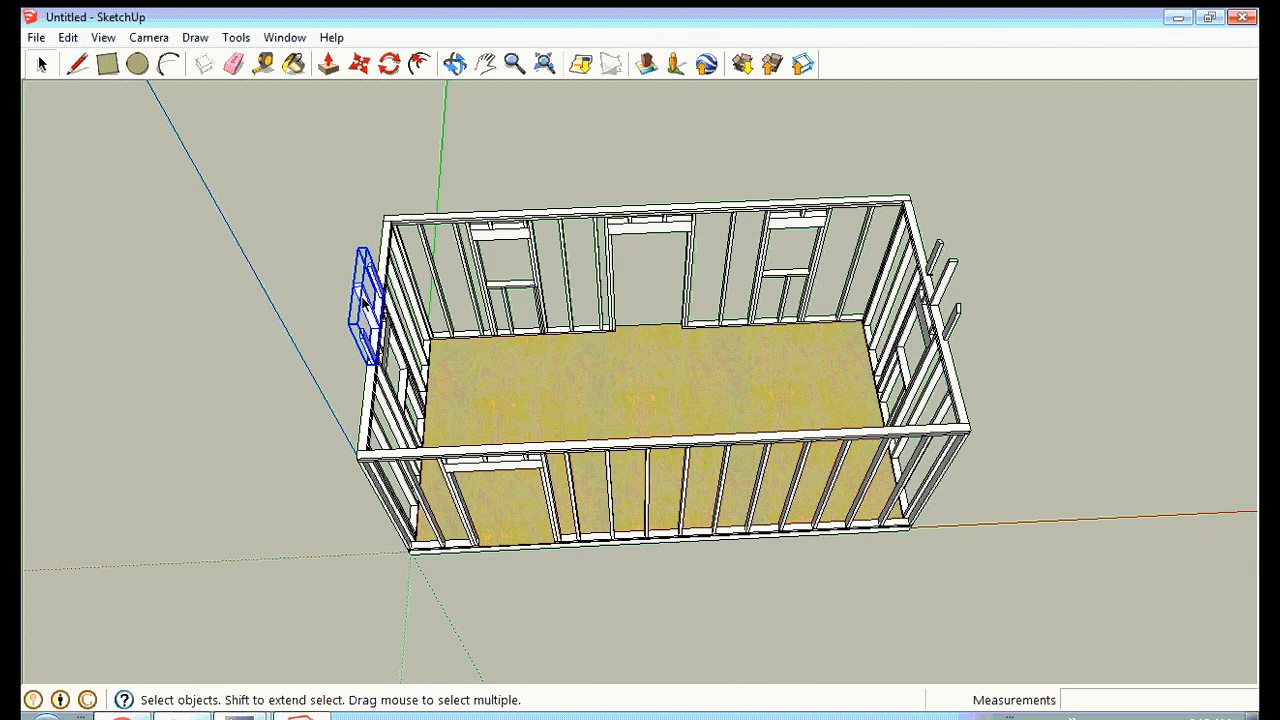
{"action": "right_click", "coordinate": [363, 244]}
{"action": "left_click", "coordinate": [410, 297]}
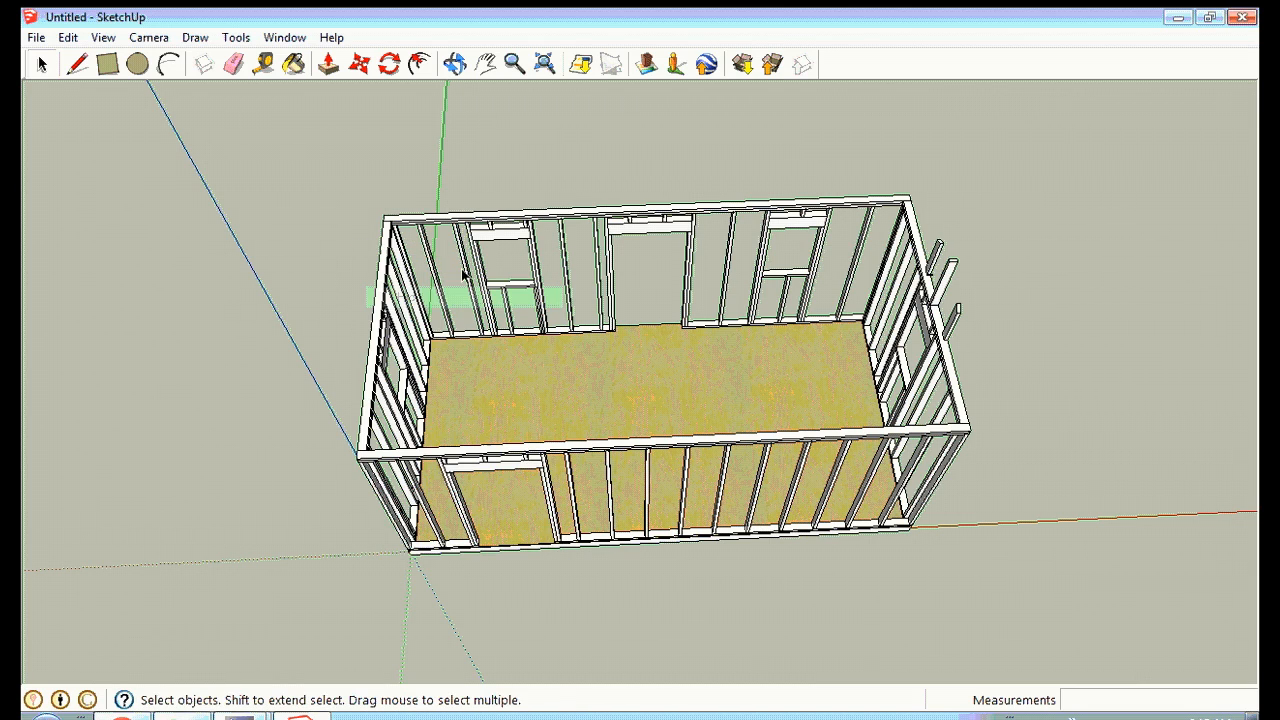
{"action": "left_click", "coordinate": [943, 277]}
{"action": "right_click", "coordinate": [942, 243]}
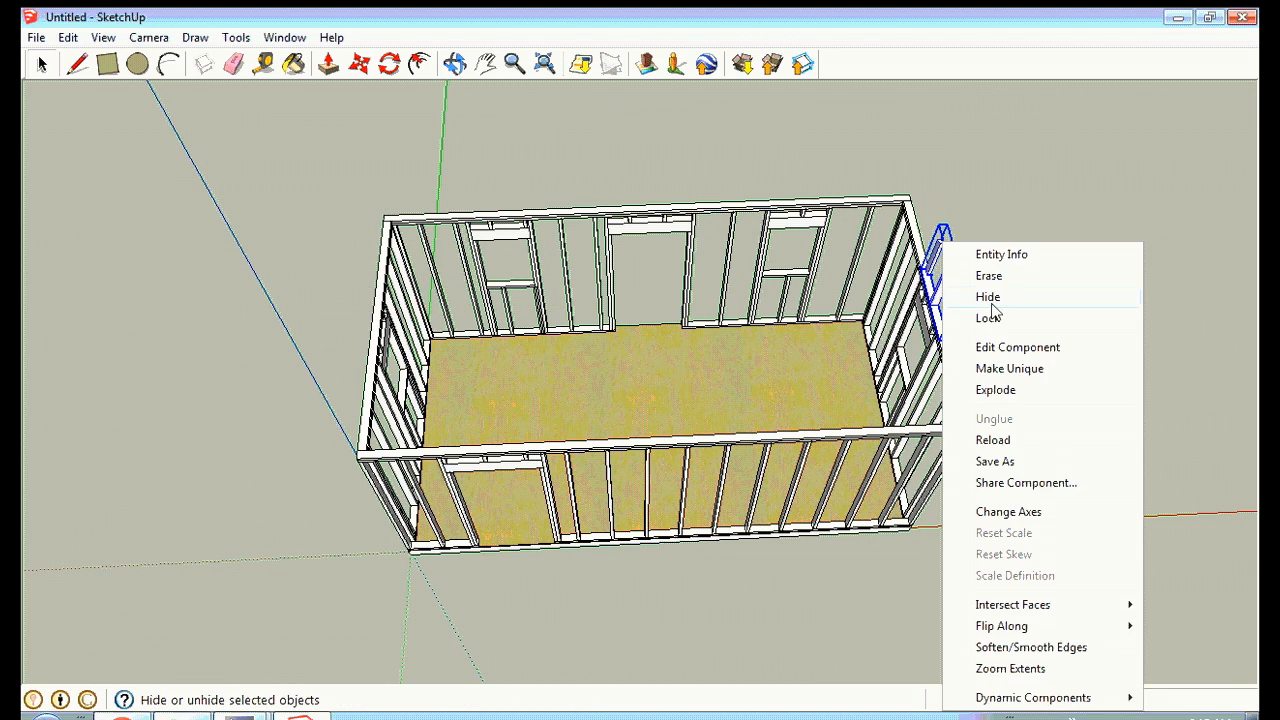
{"action": "left_click", "coordinate": [988, 297]}
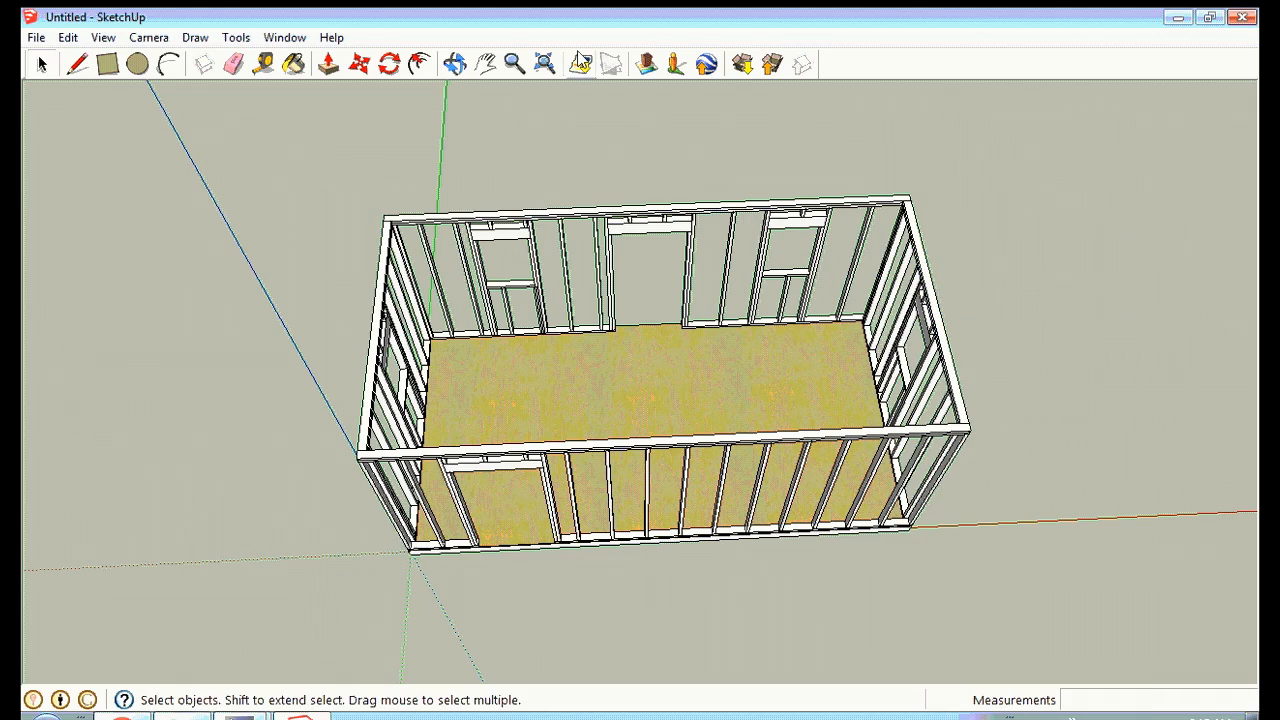
Set up a new House Builder wall with right justification, 2x4 lumber, 8' plate height, length 10 and stud spacing 16.
{"action": "left_click", "coordinate": [514, 63]}
{"action": "left_click_drag", "start_coordinate": [674, 300], "coordinate": [680, 143]}
{"action": "left_click", "coordinate": [455, 64]}
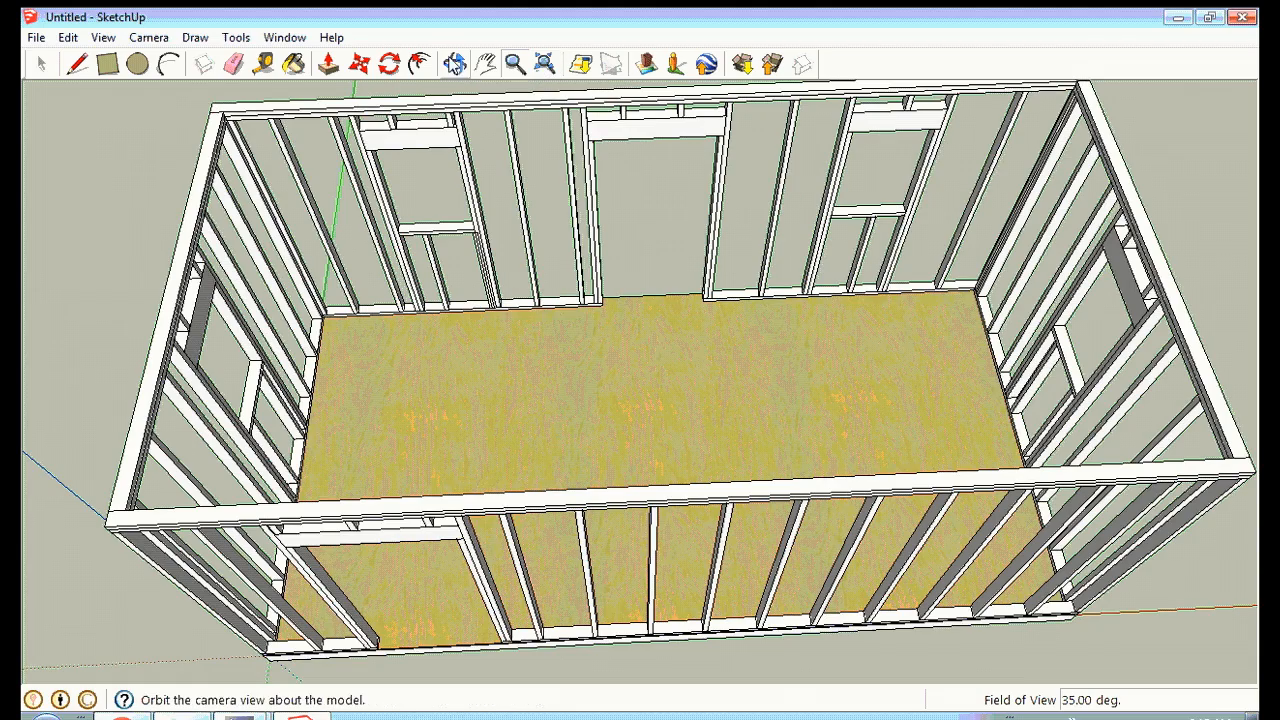
{"action": "left_click_drag", "start_coordinate": [731, 214], "coordinate": [692, 200]}
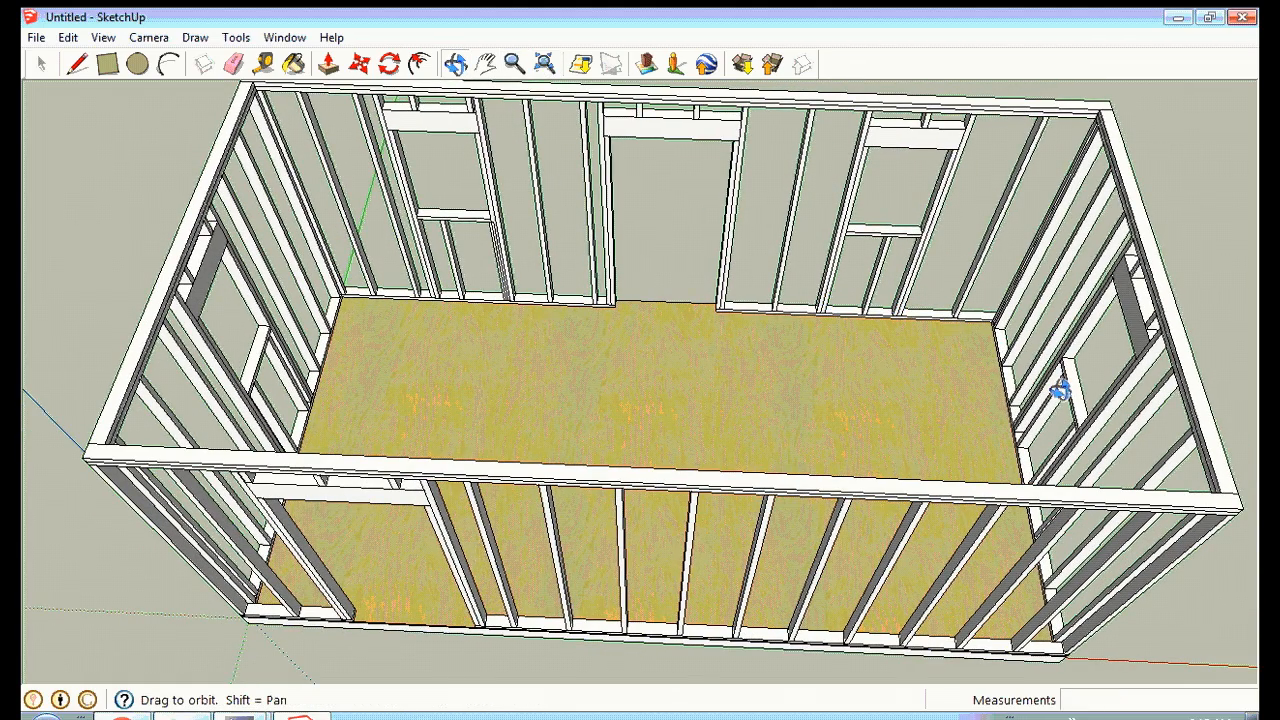
{"action": "left_click_drag", "start_coordinate": [851, 338], "coordinate": [678, 404]}
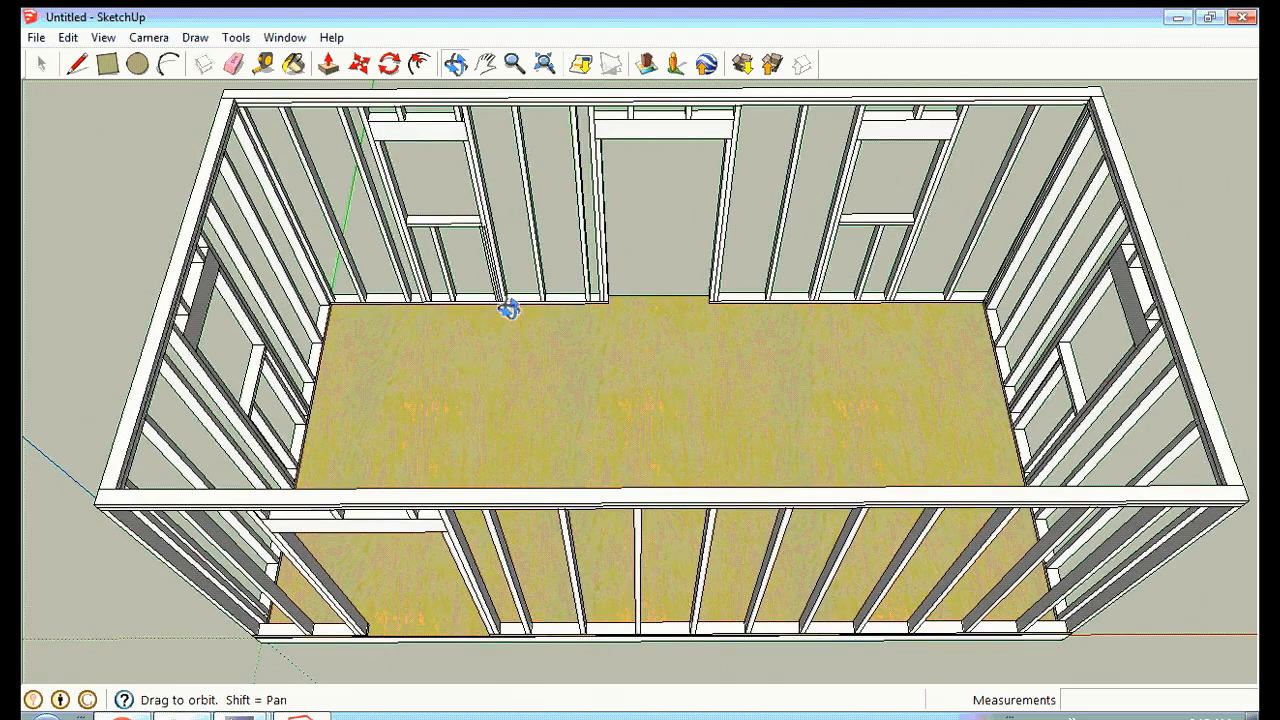
{"action": "left_click", "coordinate": [196, 40]}
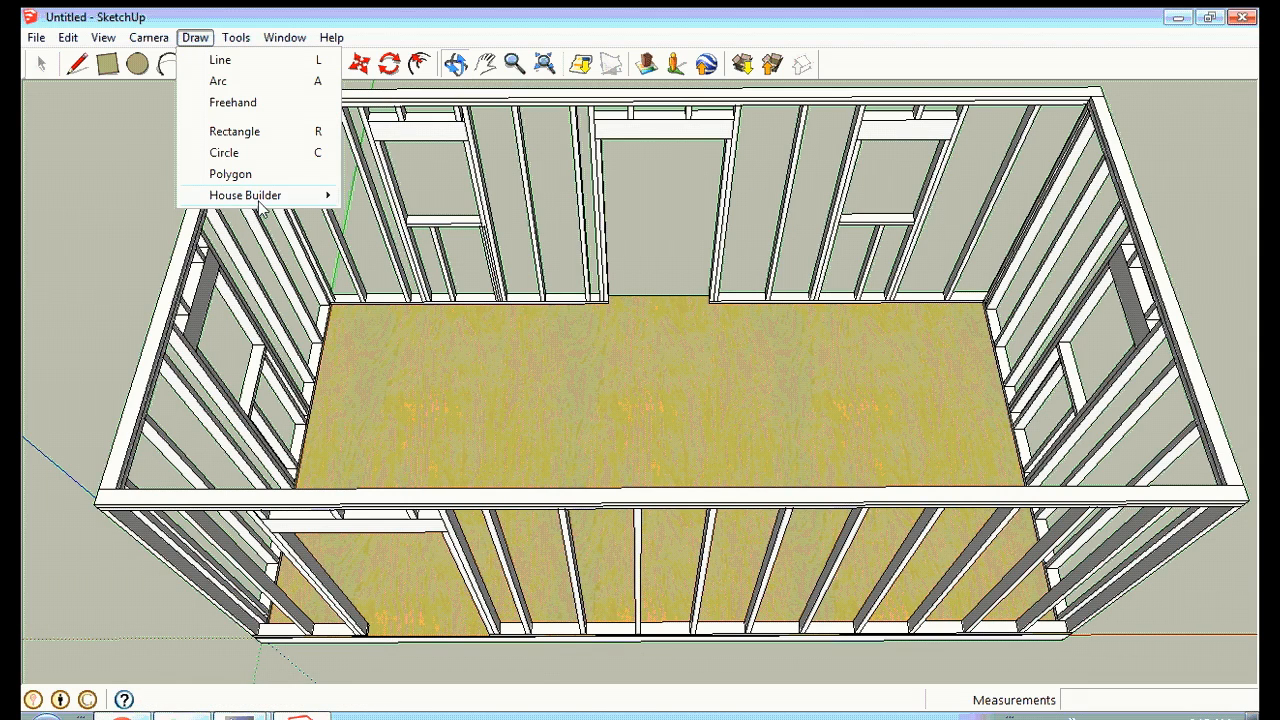
{"action": "mouse_move", "coordinate": [262, 195]}
{"action": "left_click", "coordinate": [385, 198]}
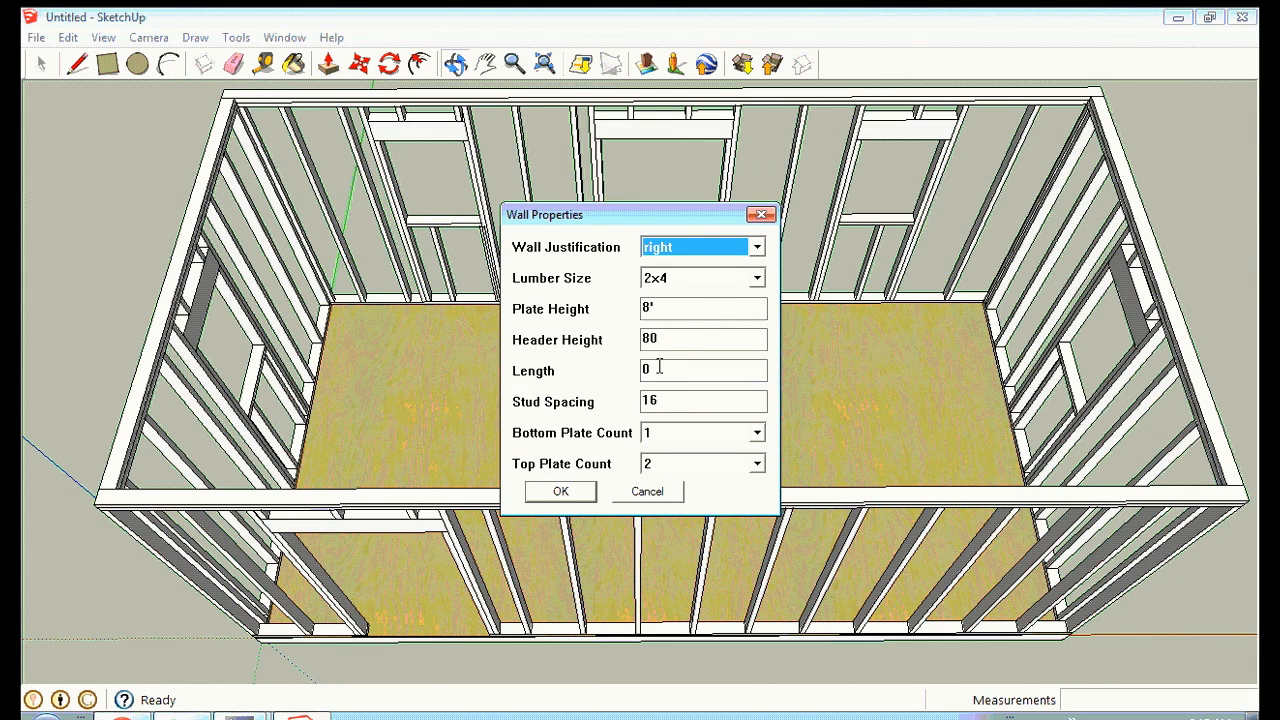
{"action": "left_click_drag", "start_coordinate": [659, 368], "coordinate": [642, 369]}
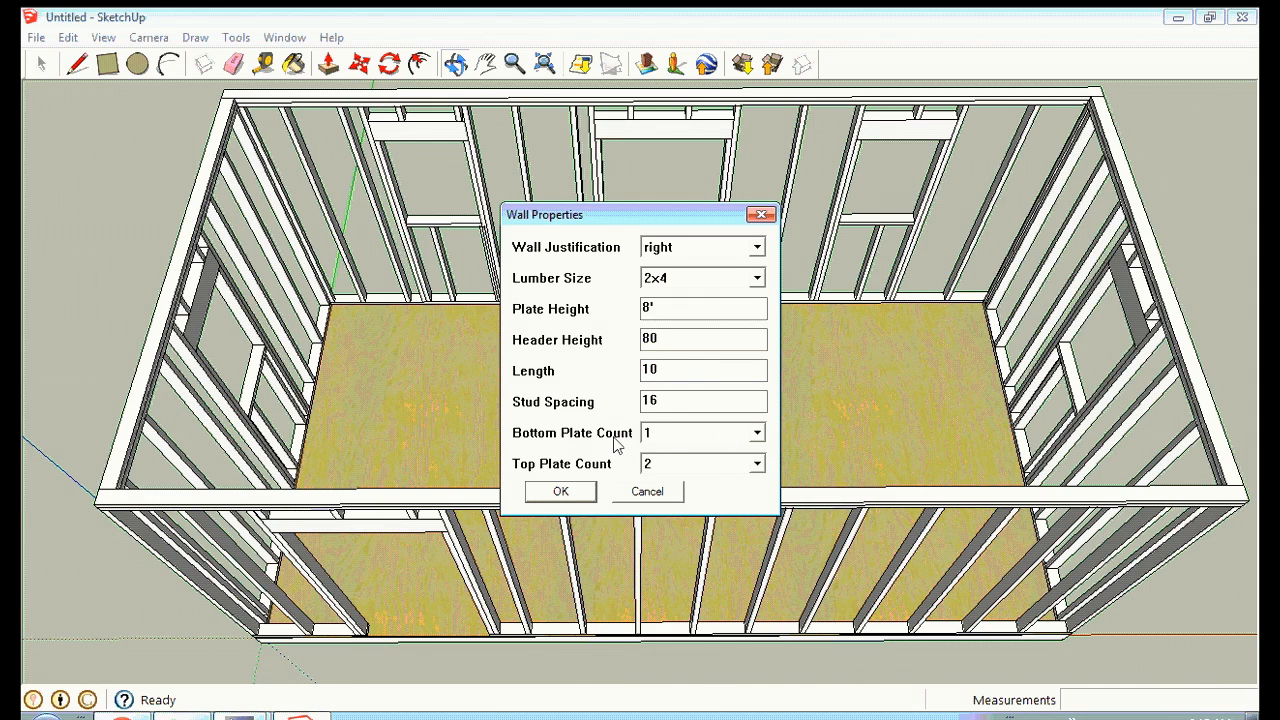
{"action": "left_click", "coordinate": [561, 492]}
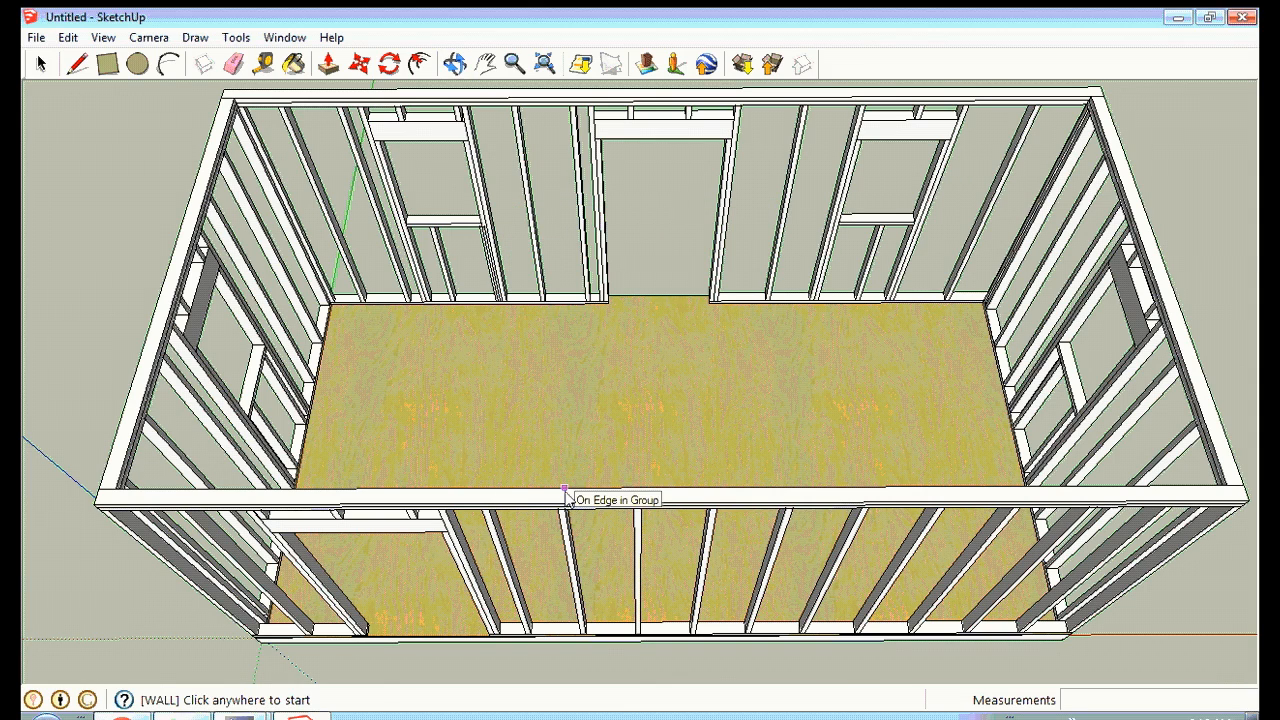
Place the interior wall across the floor, from the far long wall's bottom plate beside the central doorway to the near long wall's bottom plate.
{"action": "left_click", "coordinate": [767, 310]}
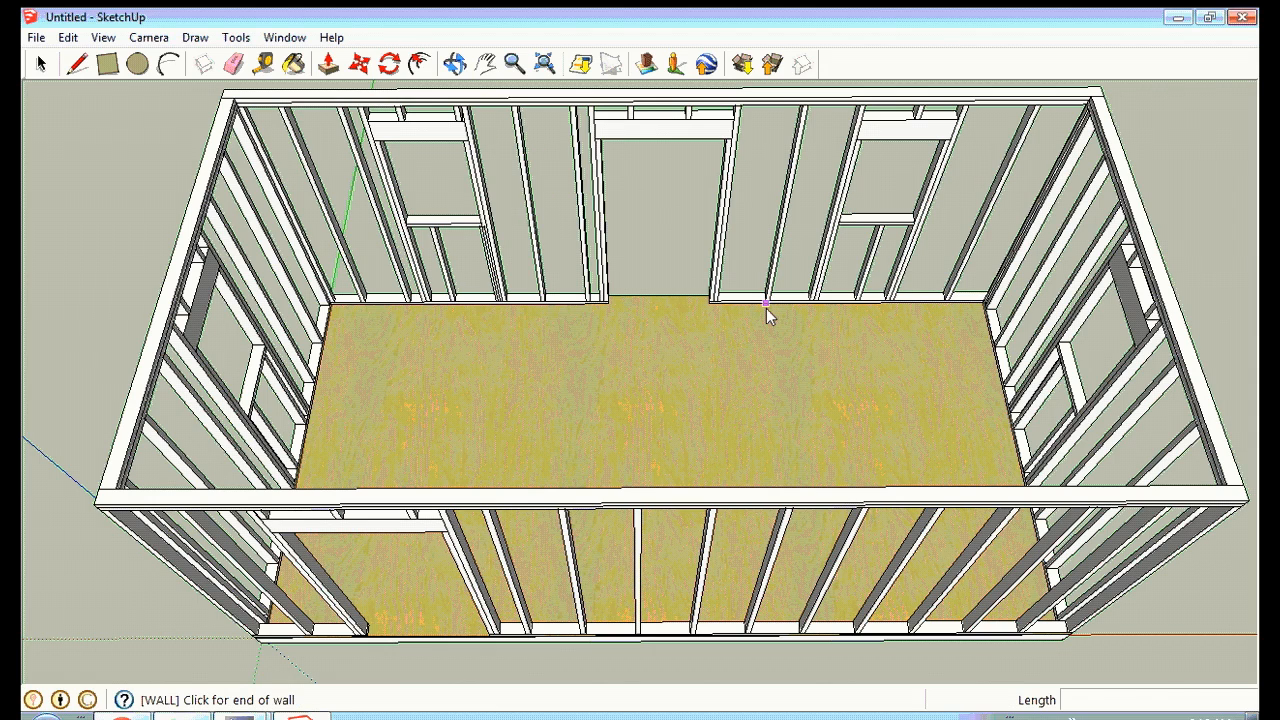
{"action": "left_click", "coordinate": [795, 627]}
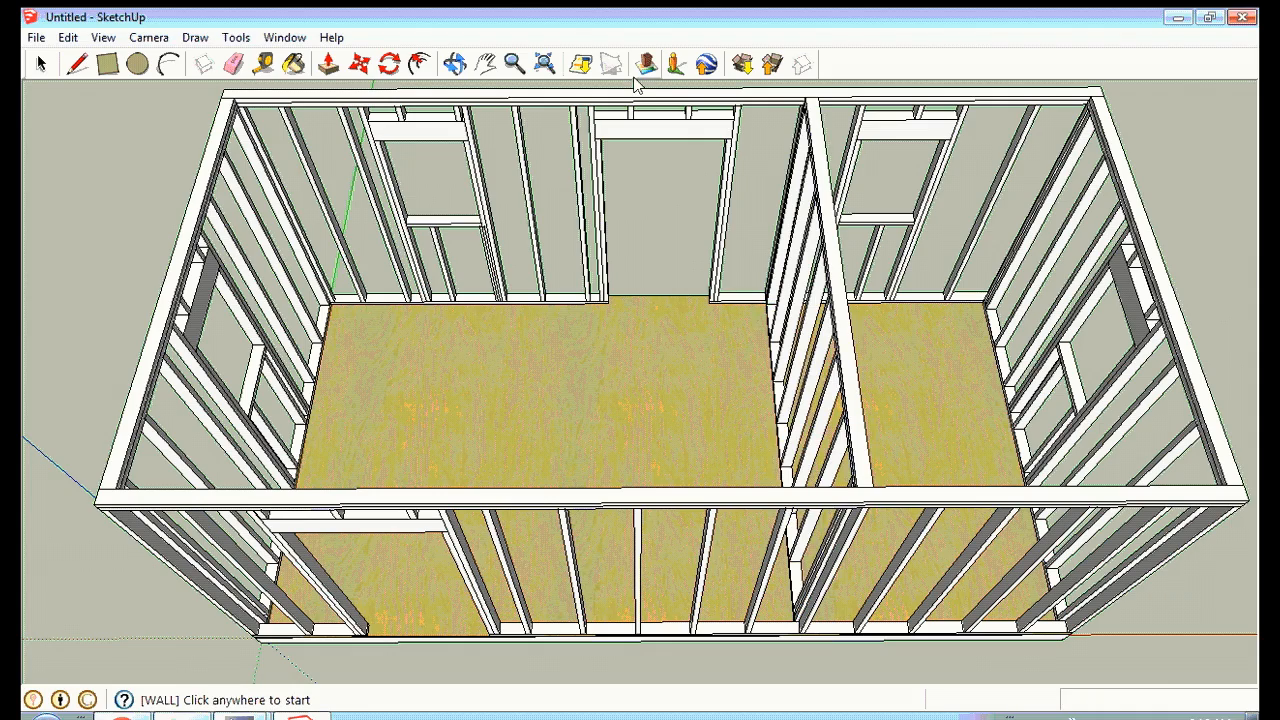
{"action": "left_click", "coordinate": [455, 64]}
{"action": "left_click_drag", "start_coordinate": [546, 214], "coordinate": [726, 135]}
{"action": "left_click_drag", "start_coordinate": [1054, 240], "coordinate": [926, 180]}
Open the near long wall group for editing and select its stud beside the end of the interior wall.
{"action": "left_click", "coordinate": [513, 62]}
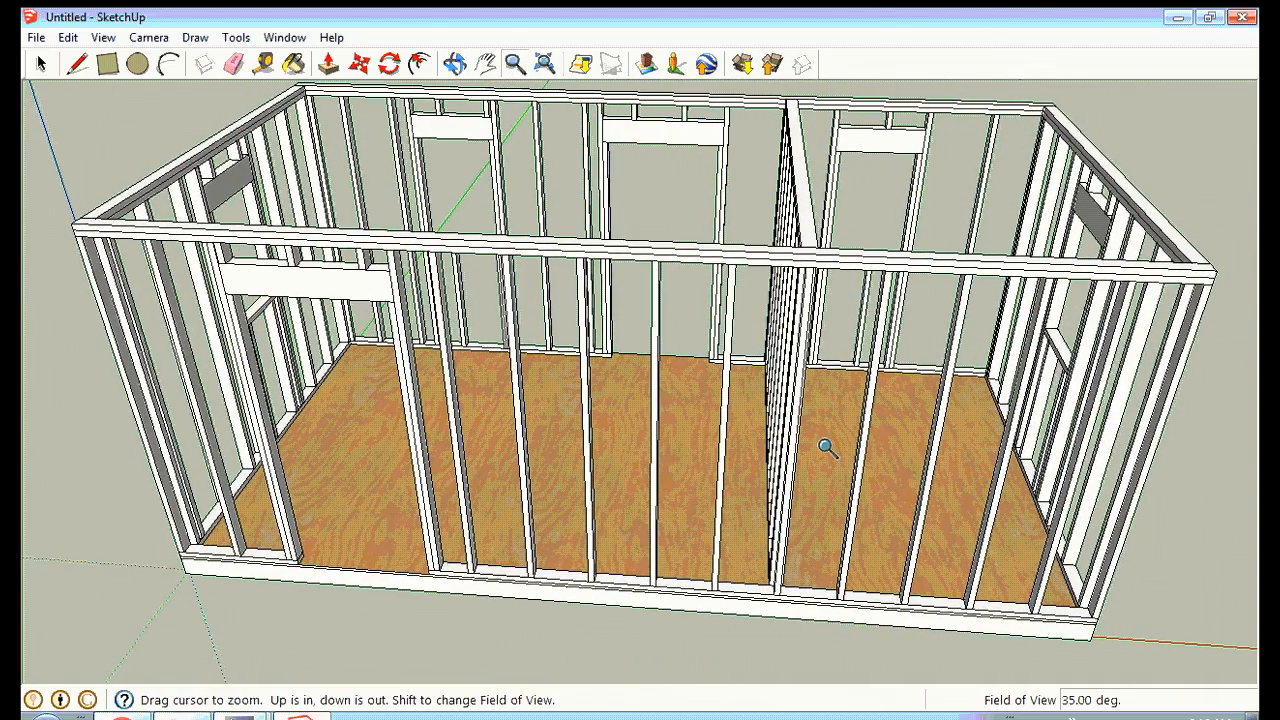
{"action": "left_click_drag", "start_coordinate": [866, 535], "coordinate": [863, 357]}
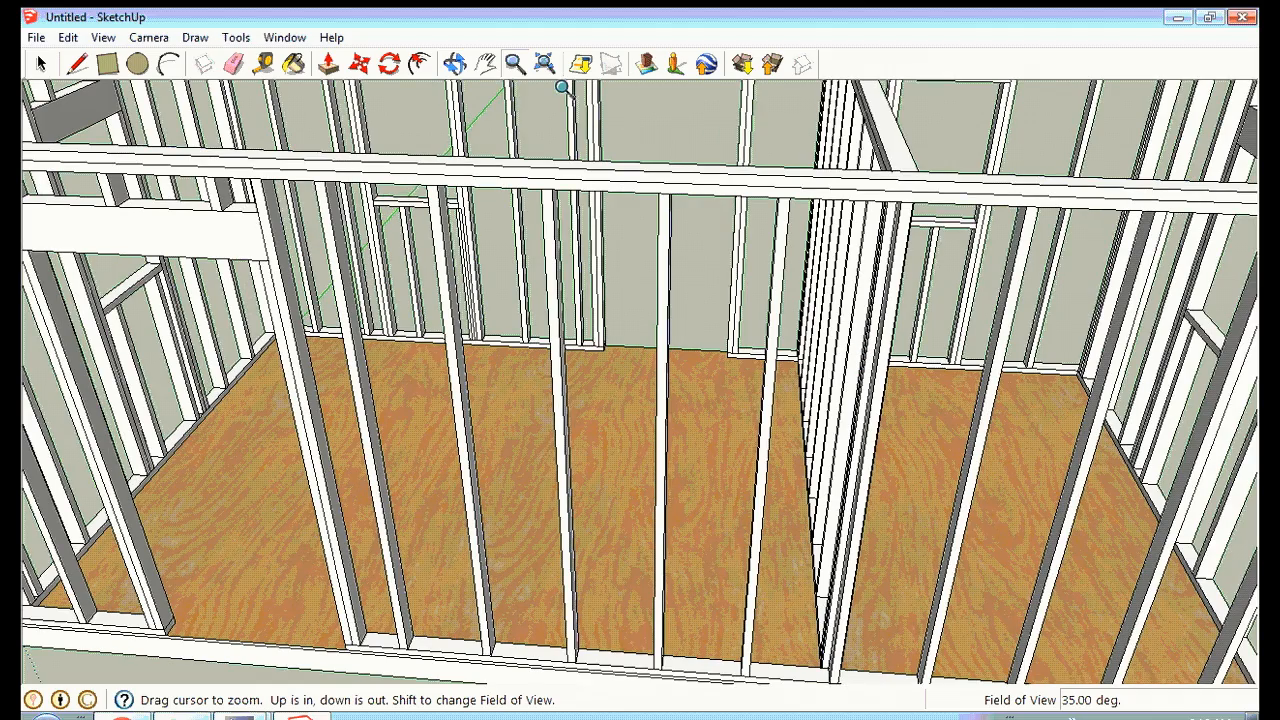
{"action": "left_click", "coordinate": [485, 63]}
{"action": "left_click_drag", "start_coordinate": [968, 186], "coordinate": [785, 170]}
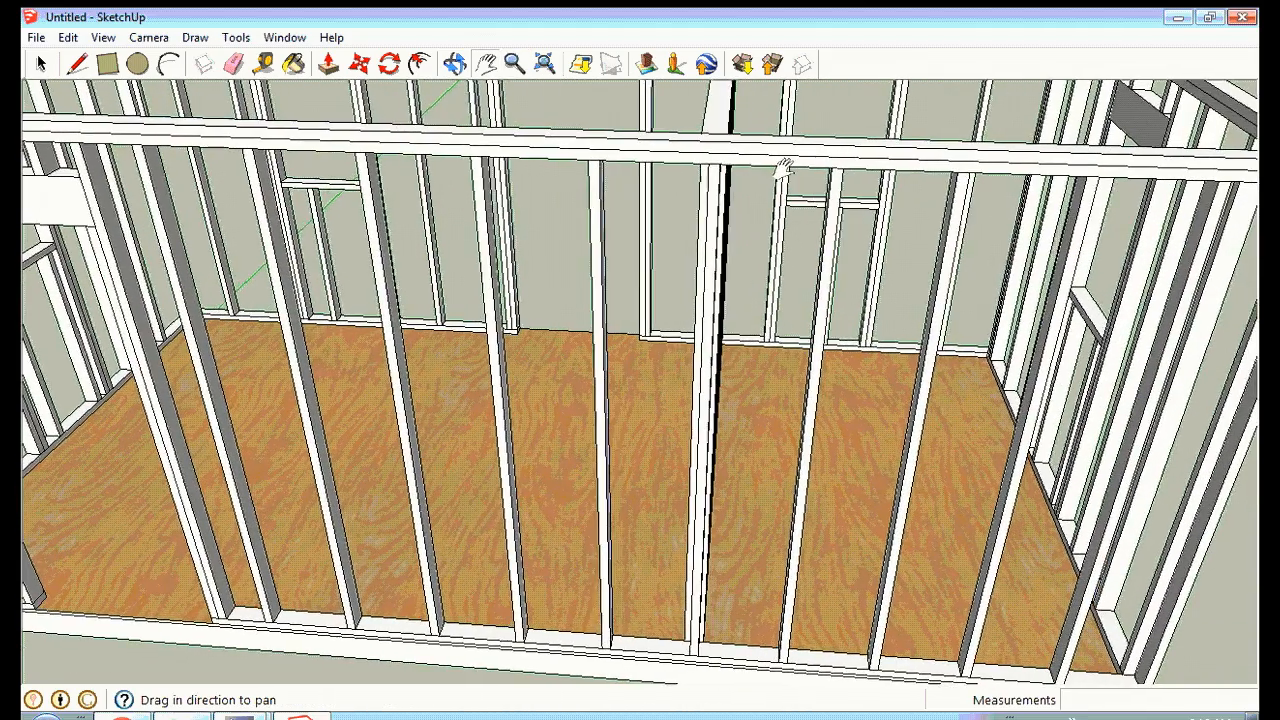
{"action": "left_click", "coordinate": [514, 63]}
{"action": "left_click_drag", "start_coordinate": [751, 306], "coordinate": [766, 262]}
{"action": "left_click", "coordinate": [455, 63]}
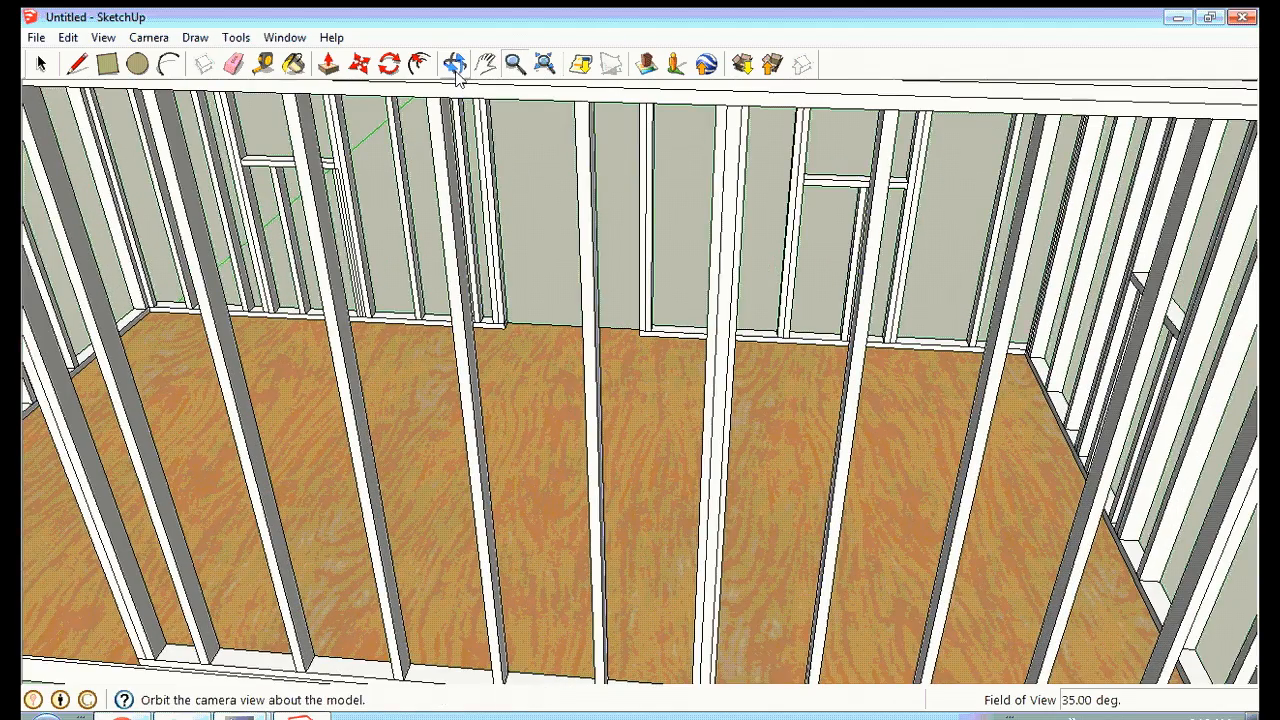
{"action": "left_click_drag", "start_coordinate": [618, 205], "coordinate": [712, 251]}
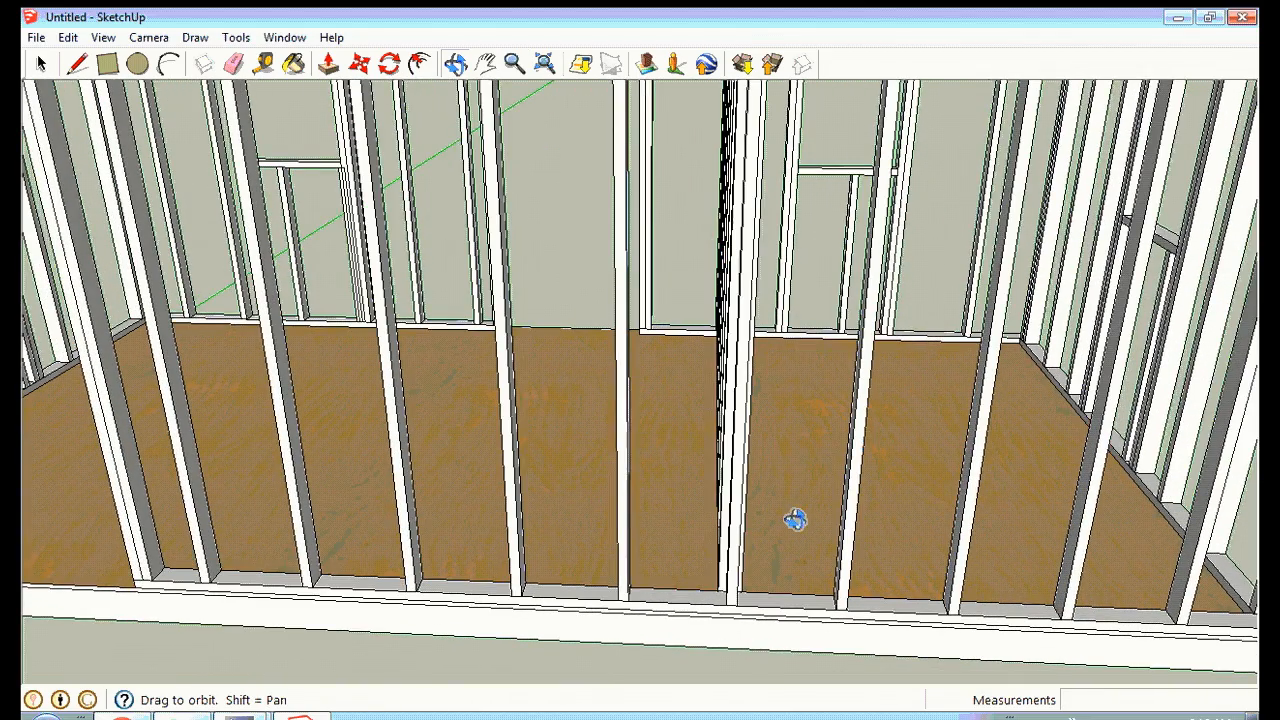
{"action": "left_click", "coordinate": [41, 64]}
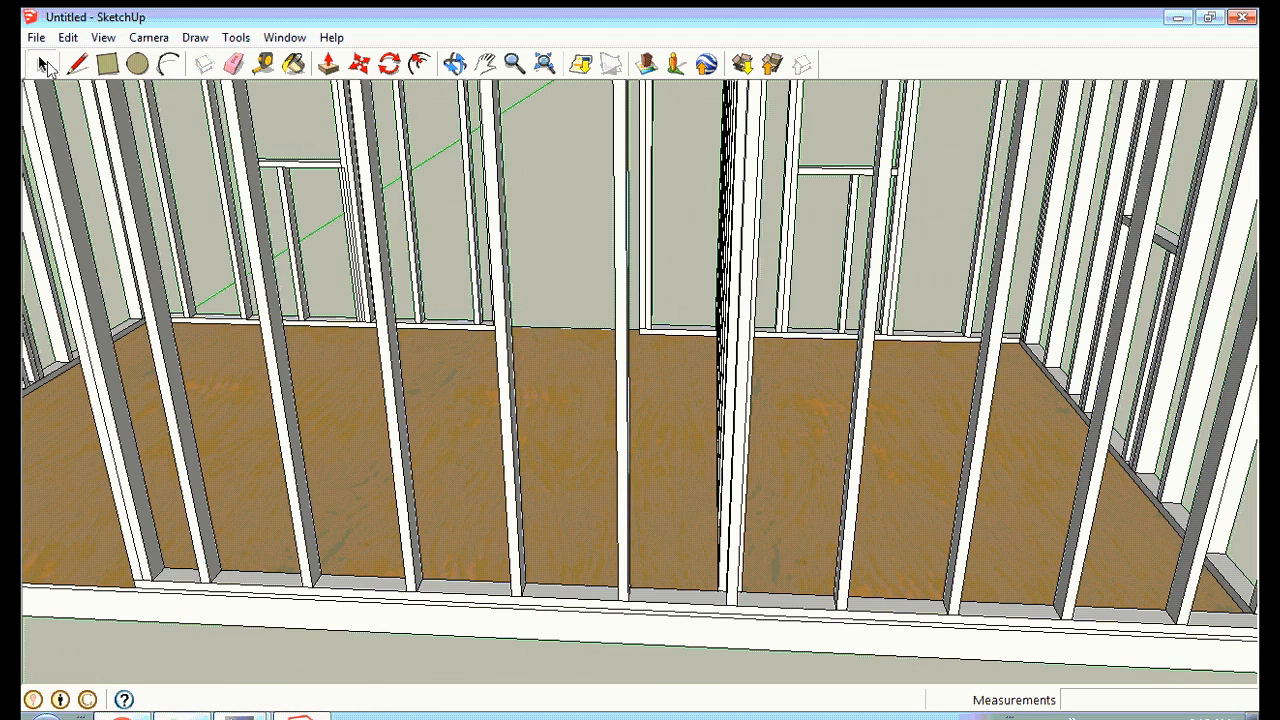
{"action": "left_click", "coordinate": [744, 259]}
{"action": "right_click", "coordinate": [743, 257]}
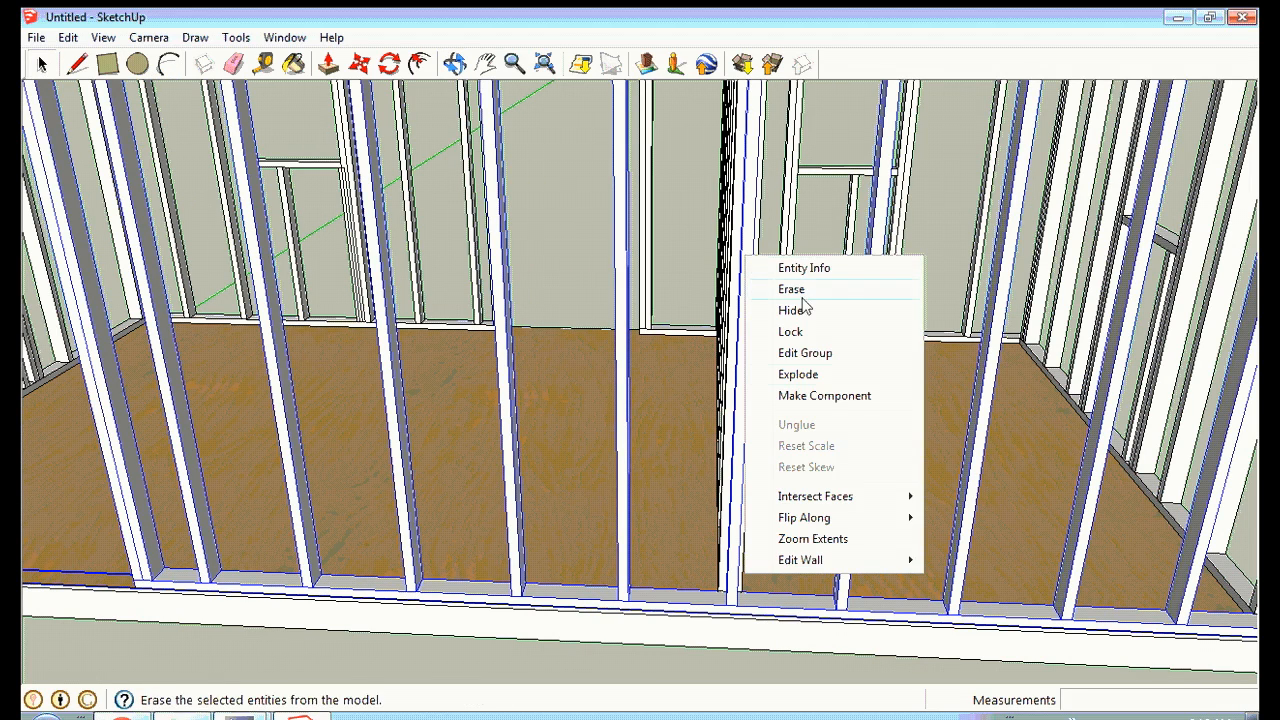
{"action": "left_click", "coordinate": [826, 355]}
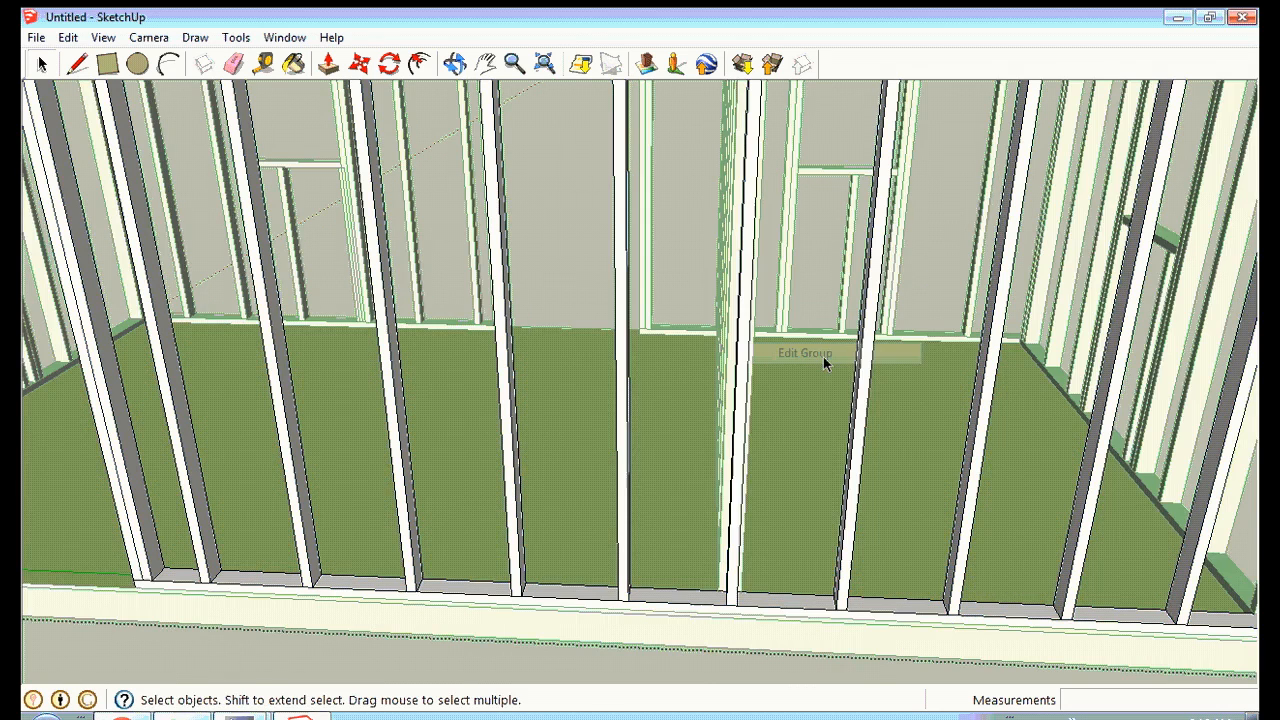
{"action": "left_click", "coordinate": [745, 355]}
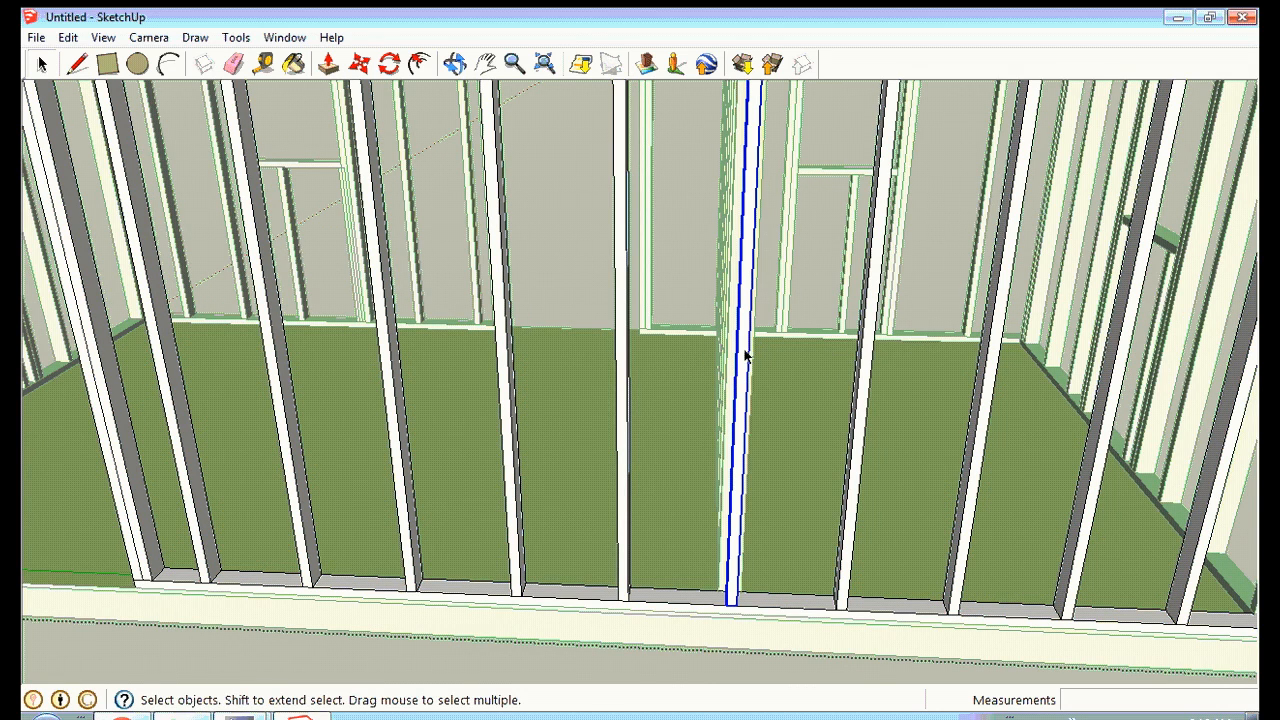
Move the selected stud 1 1/2" from its bottom corner, beside the end of the interior wall.
{"action": "left_click", "coordinate": [360, 65]}
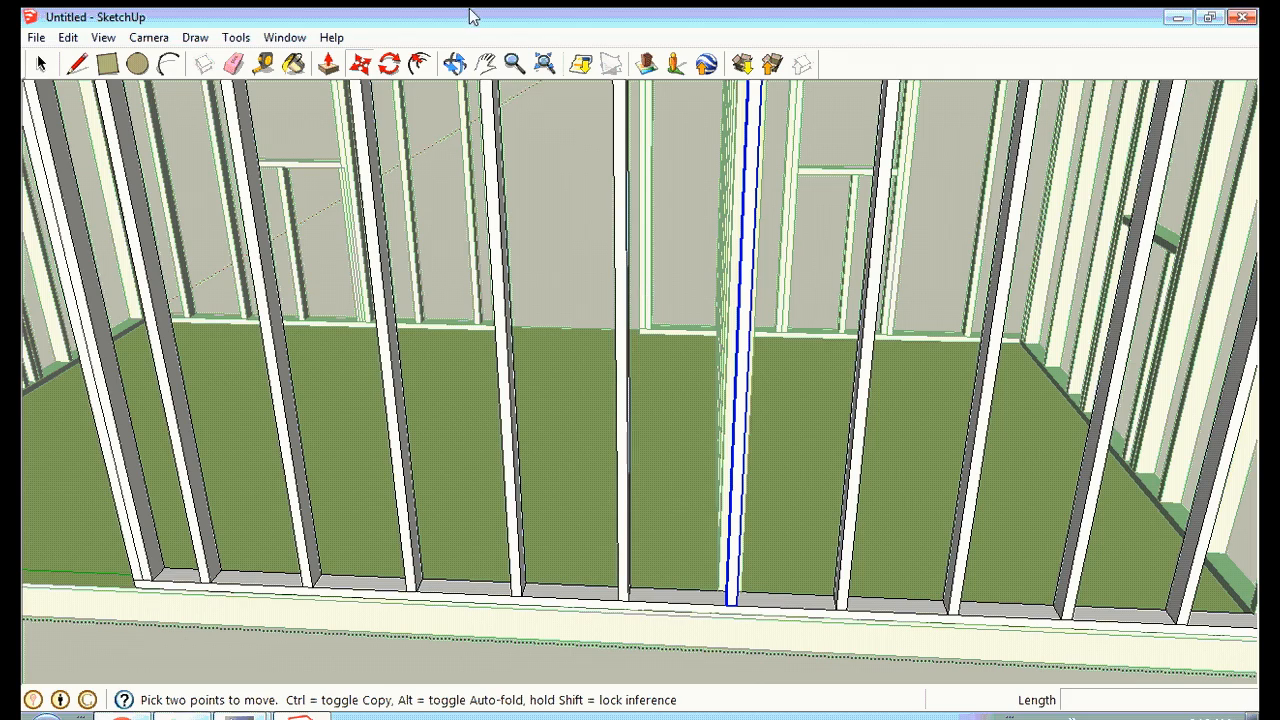
{"action": "left_click", "coordinate": [457, 64]}
{"action": "left_click_drag", "start_coordinate": [940, 350], "coordinate": [834, 353]}
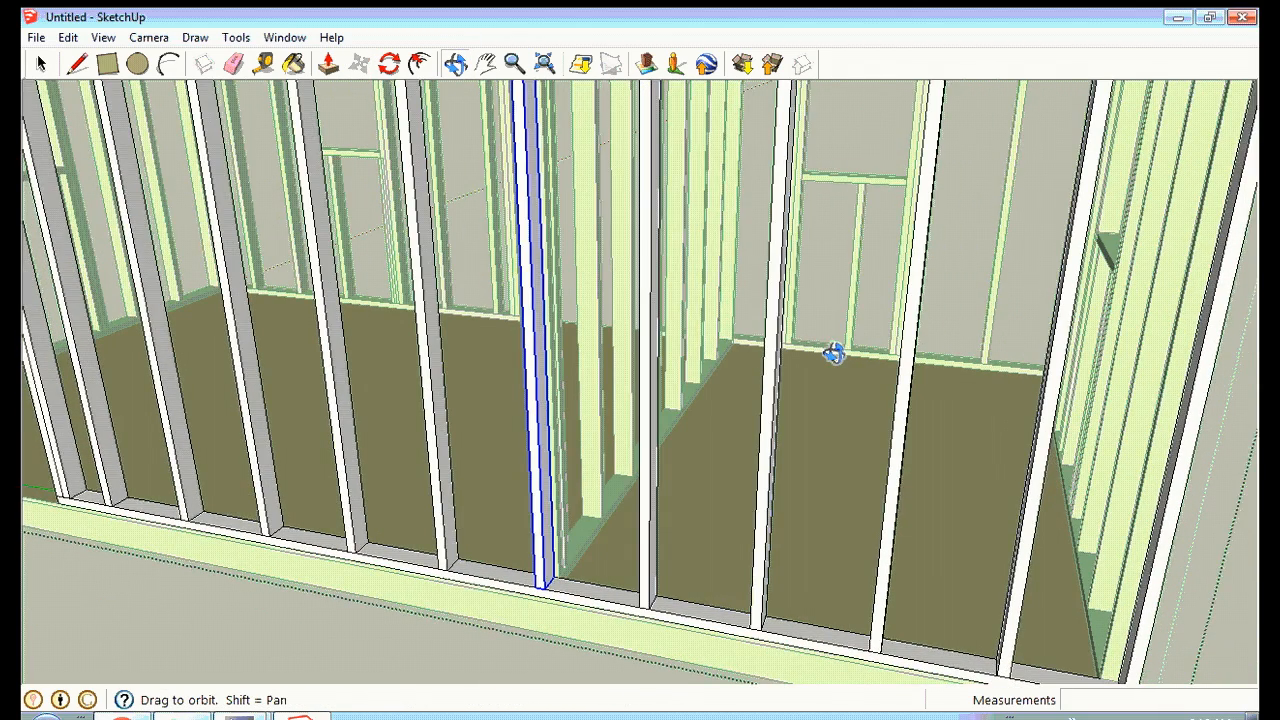
{"action": "left_click", "coordinate": [360, 65]}
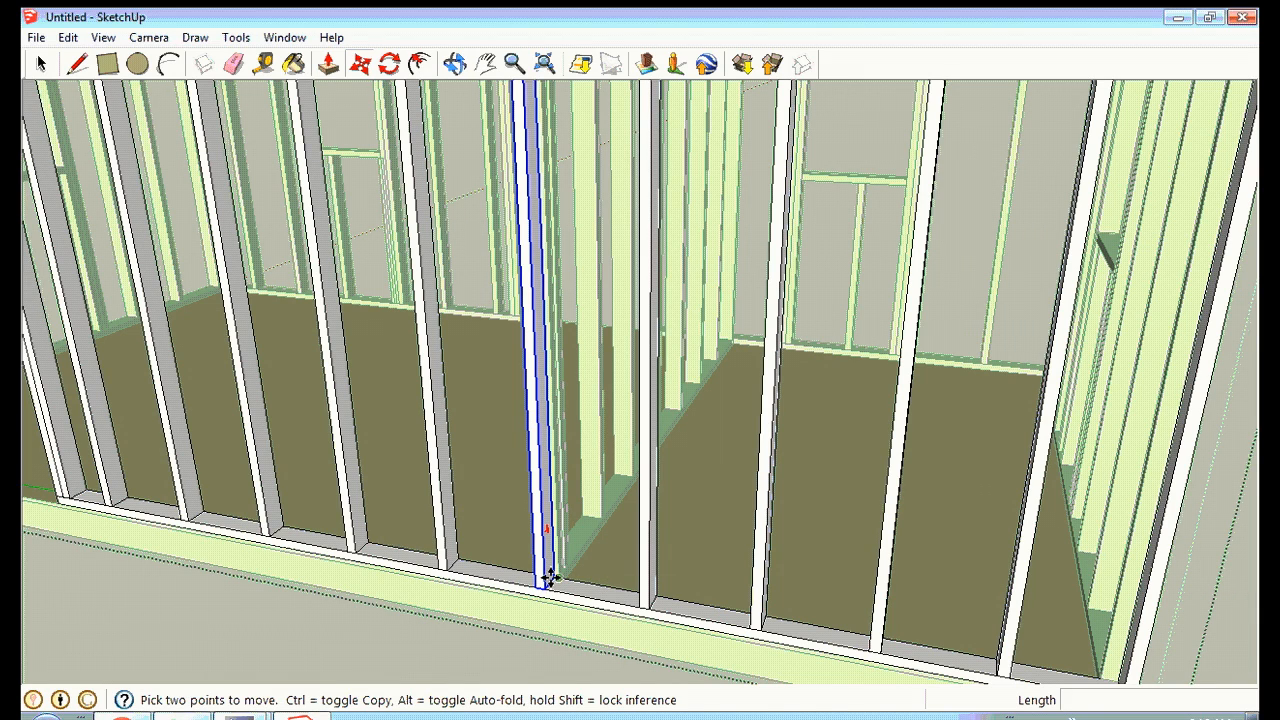
{"action": "left_click", "coordinate": [549, 578]}
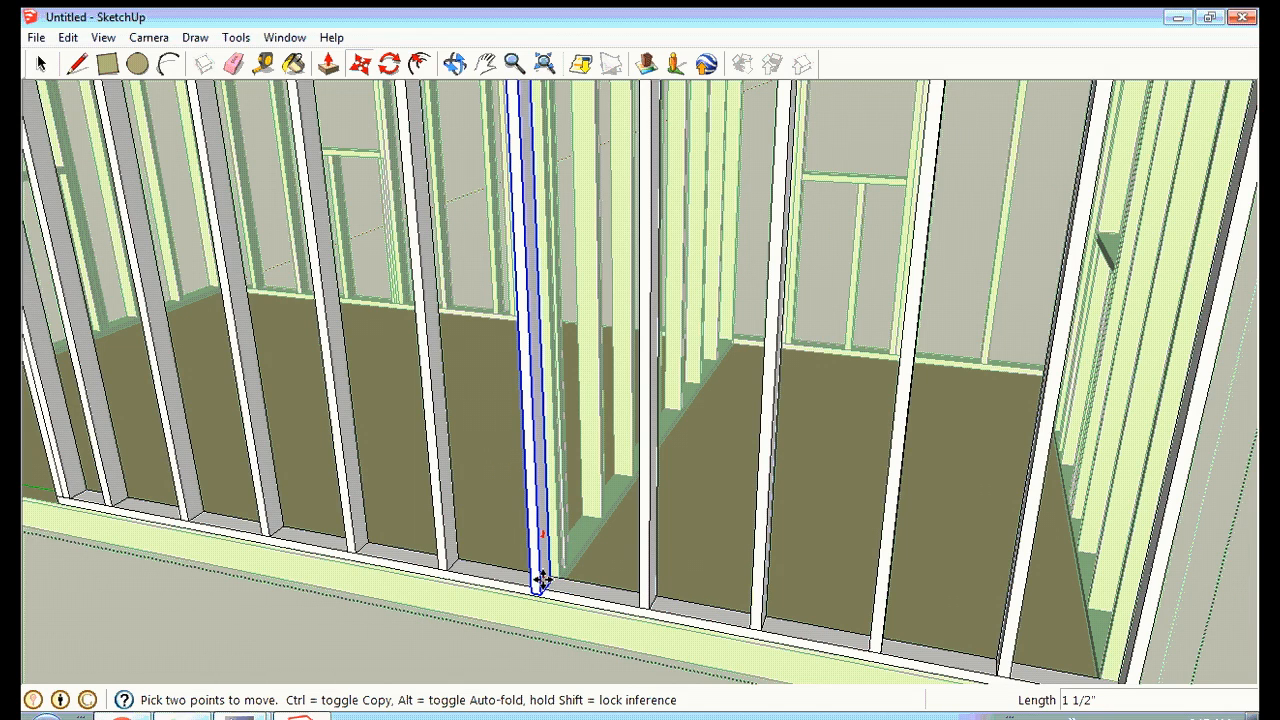
{"action": "left_click", "coordinate": [540, 580]}
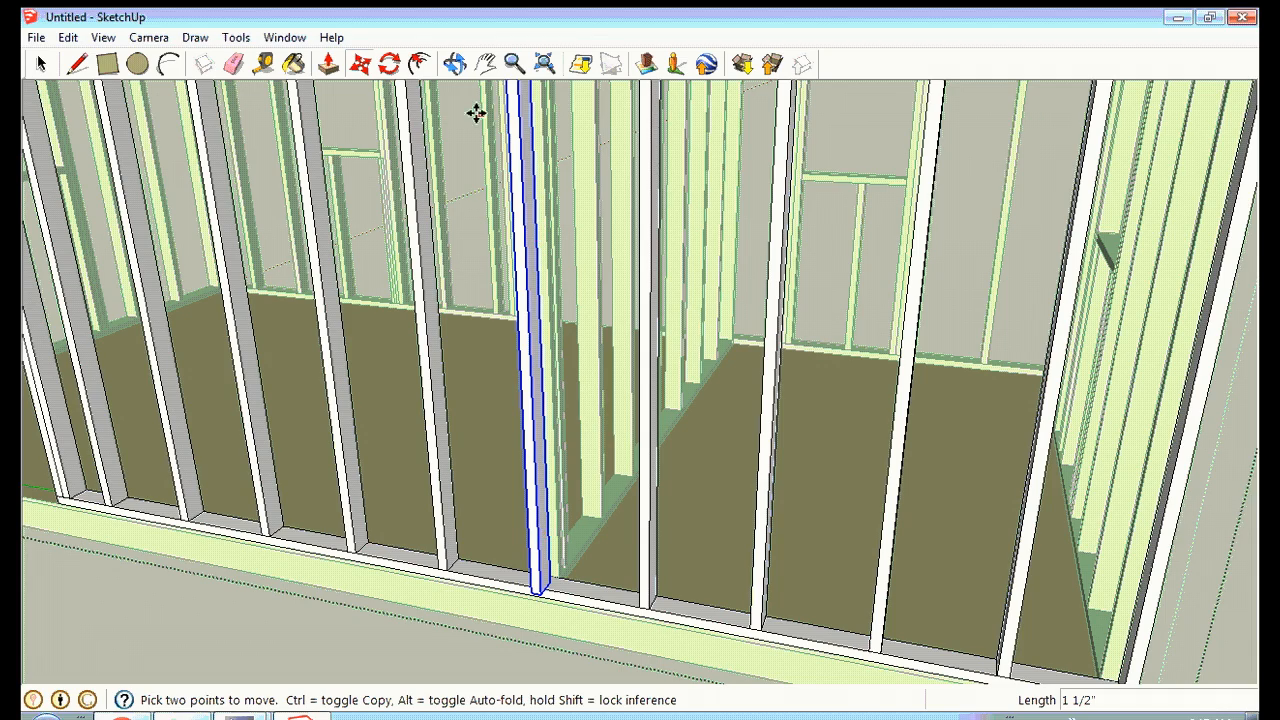
Shift the same stud about 1 11/16" along the bottom plate toward the interior wall's end.
{"action": "left_click", "coordinate": [454, 63]}
{"action": "left_click_drag", "start_coordinate": [600, 205], "coordinate": [531, 223]}
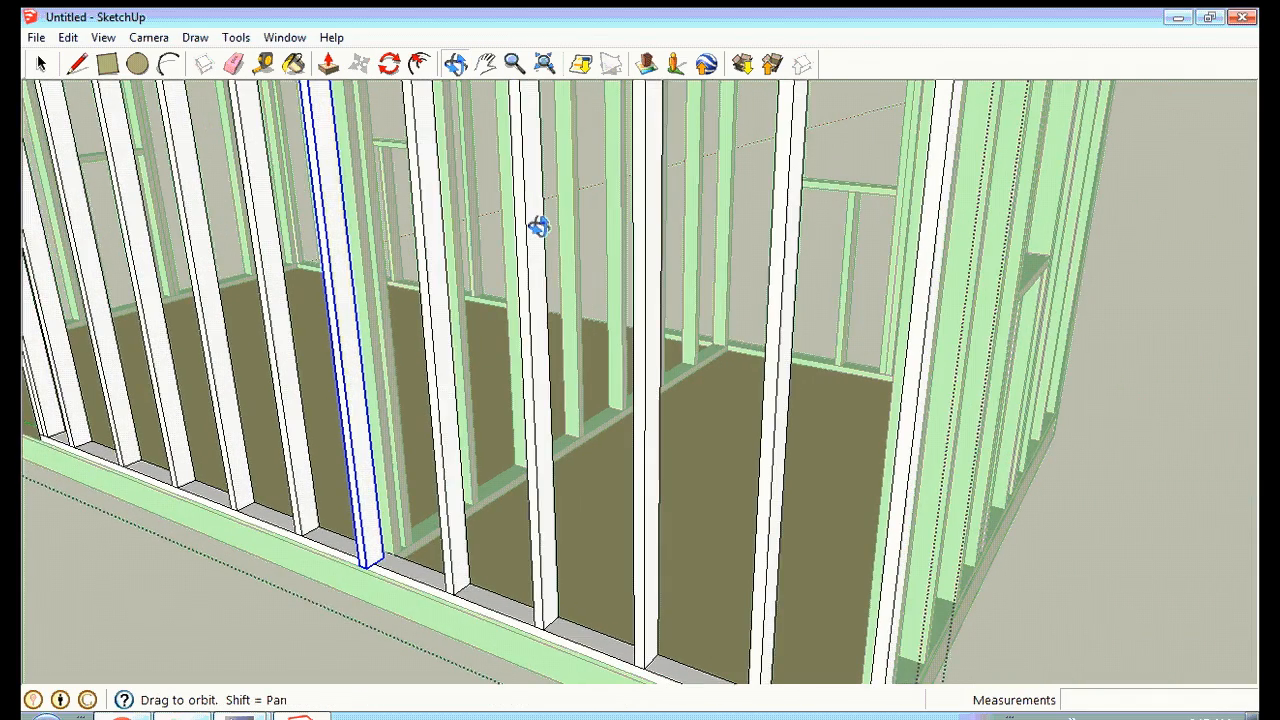
{"action": "left_click", "coordinate": [359, 63]}
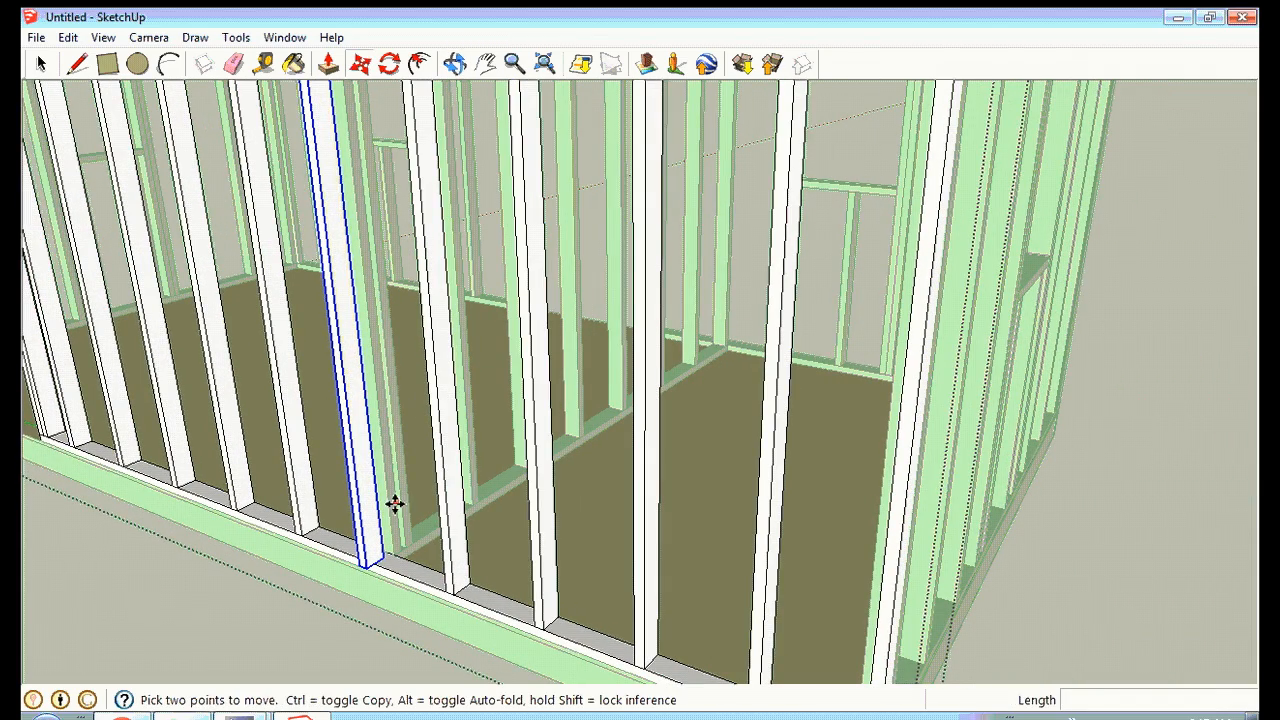
{"action": "left_click", "coordinate": [381, 561]}
{"action": "left_click", "coordinate": [388, 557]}
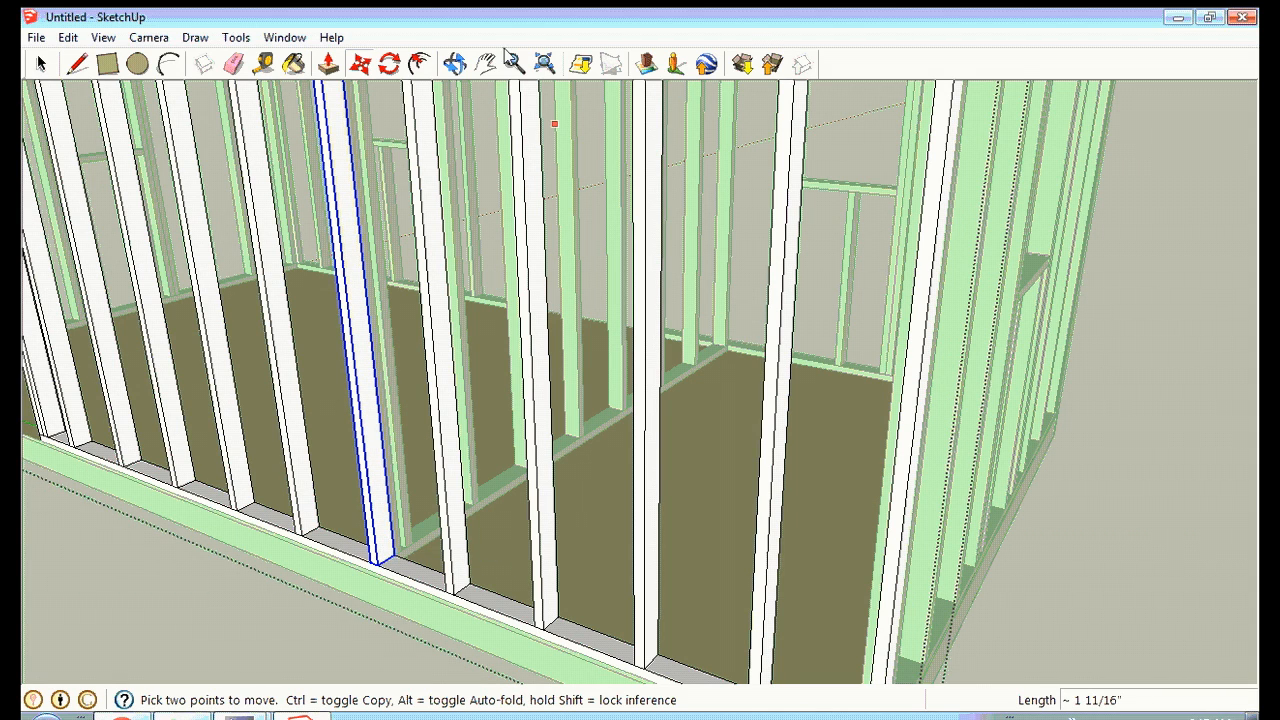
Copy the stud and paste it in place, move the copy 1 1/2" sideways along the plate, and close the wall group.
{"action": "left_click", "coordinate": [454, 63]}
{"action": "left_click_drag", "start_coordinate": [560, 215], "coordinate": [643, 186]}
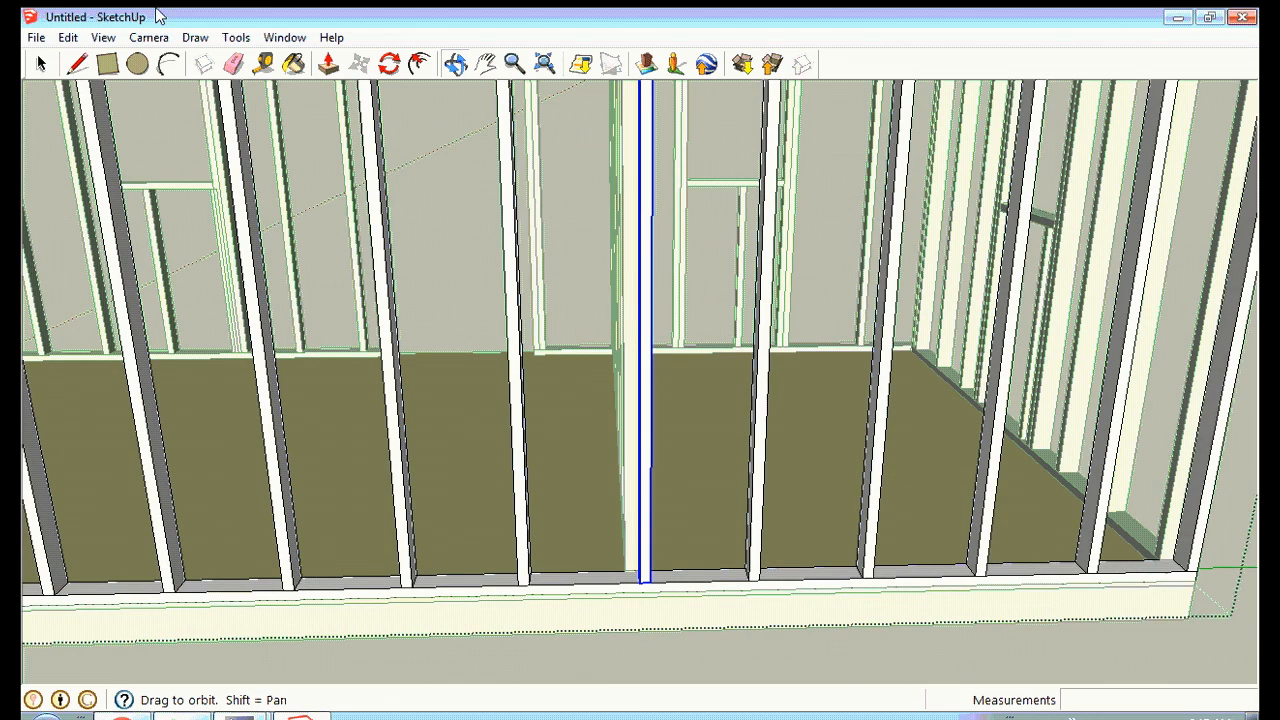
{"action": "left_click", "coordinate": [68, 37]}
{"action": "left_click", "coordinate": [100, 131]}
{"action": "left_click", "coordinate": [68, 37]}
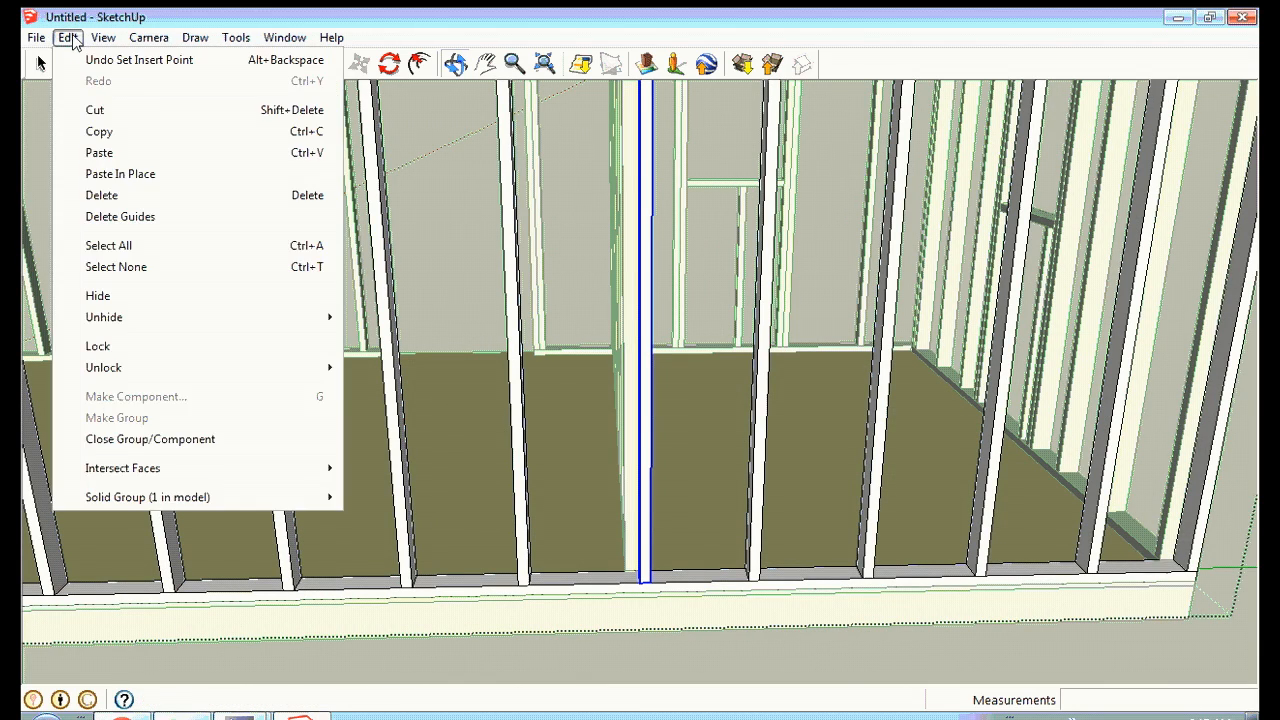
{"action": "left_click", "coordinate": [120, 174]}
{"action": "left_click", "coordinate": [360, 64]}
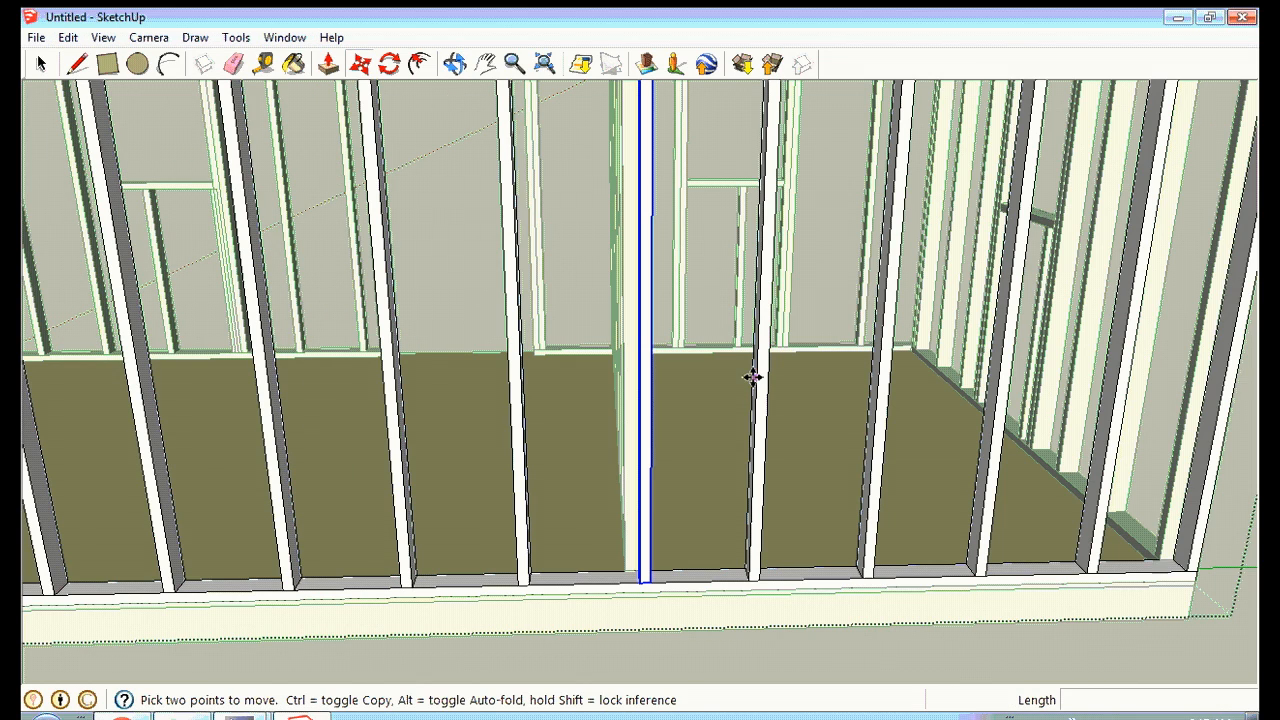
{"action": "left_click", "coordinate": [649, 581]}
{"action": "left_click", "coordinate": [634, 581]}
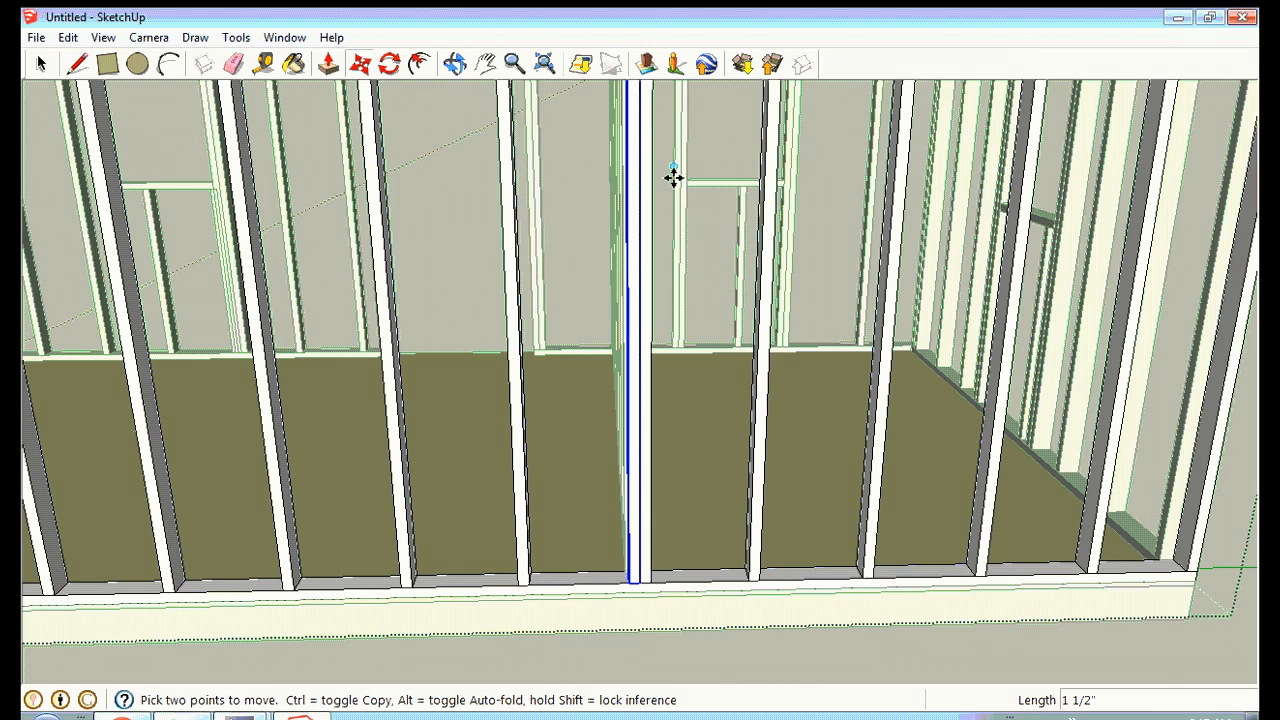
{"action": "left_click", "coordinate": [454, 64]}
{"action": "left_click_drag", "start_coordinate": [660, 220], "coordinate": [500, 363]}
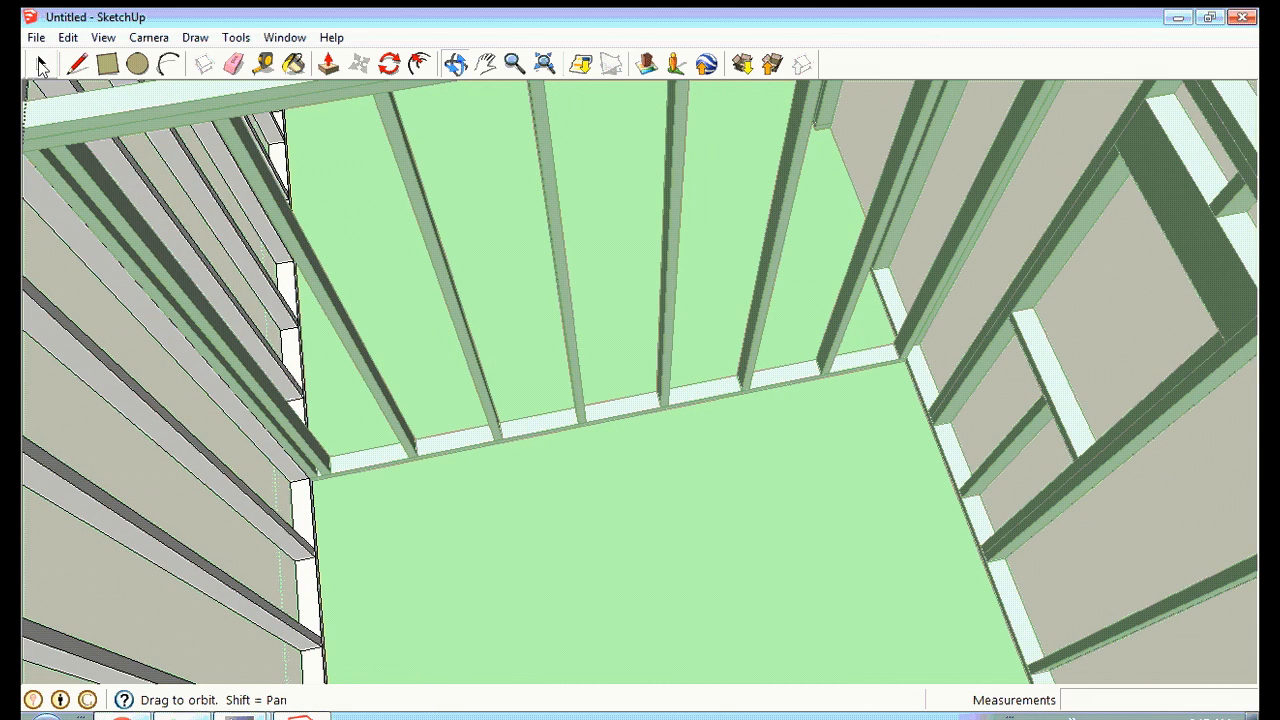
{"action": "left_click", "coordinate": [41, 64]}
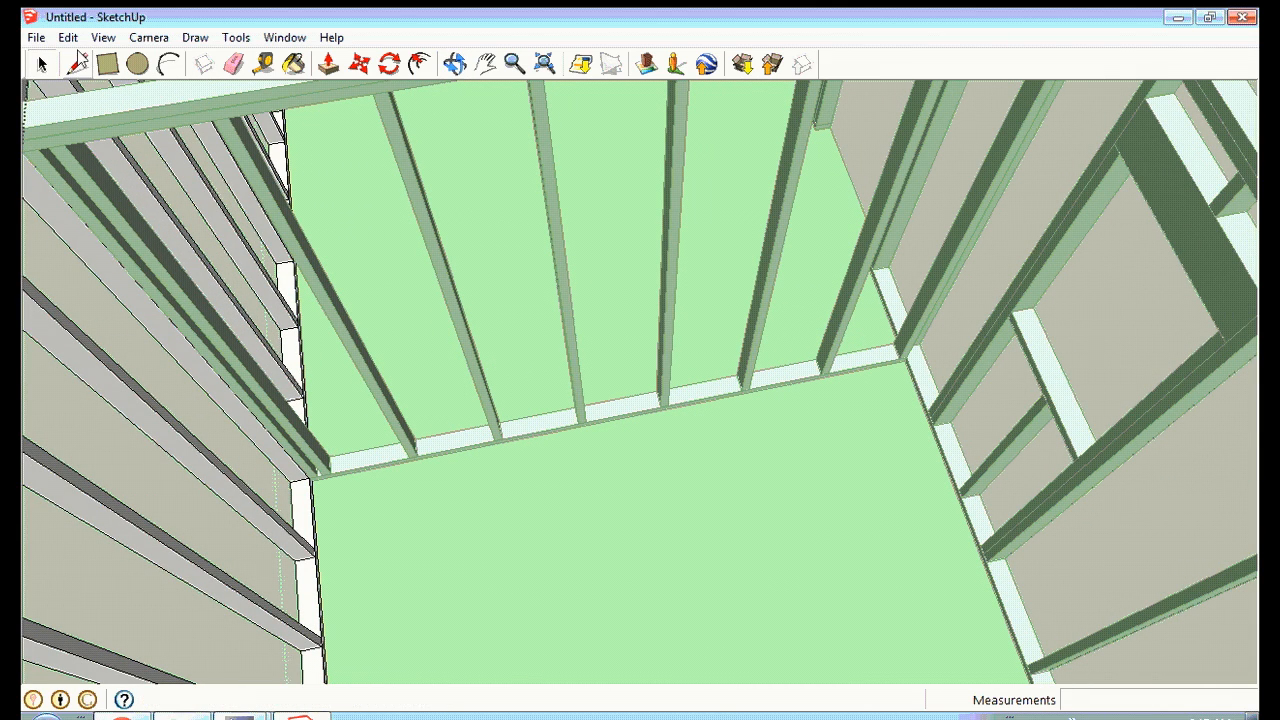
{"action": "left_click", "coordinate": [1135, 261]}
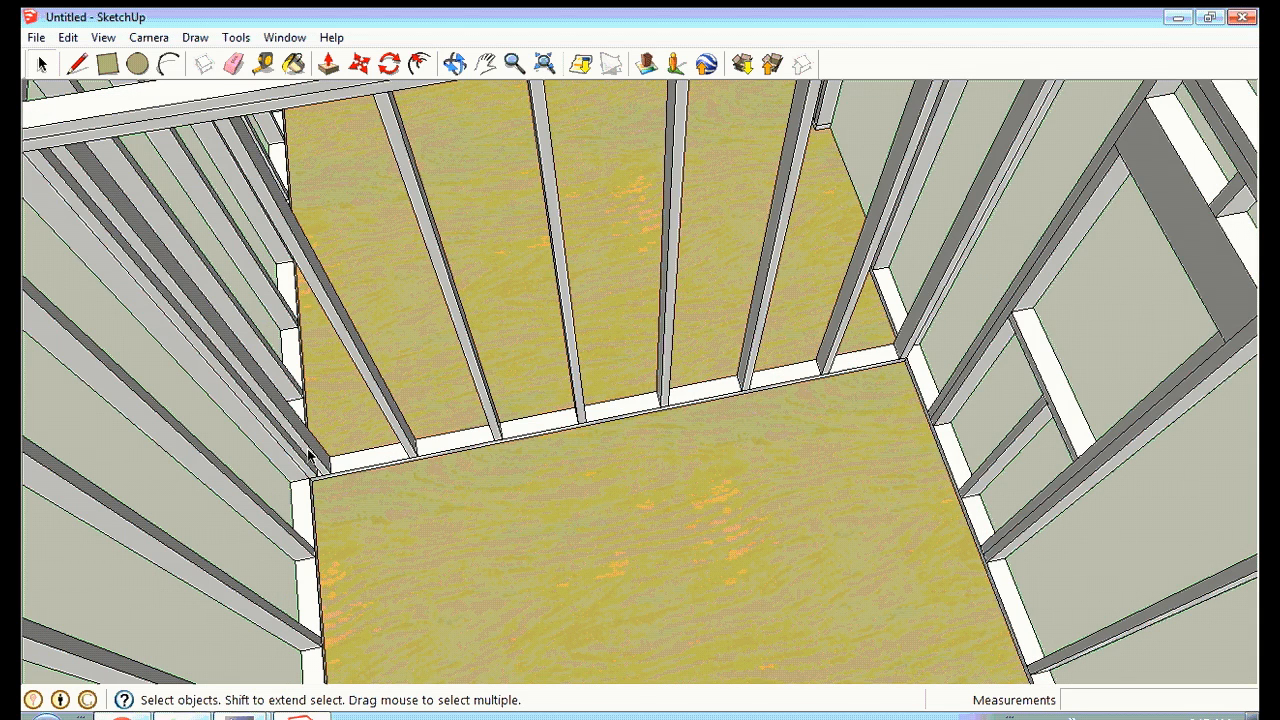
Open the interior wall group, delete the extra stud at its end against the long wall, and close the group.
{"action": "left_click", "coordinate": [446, 287]}
{"action": "right_click", "coordinate": [448, 287]}
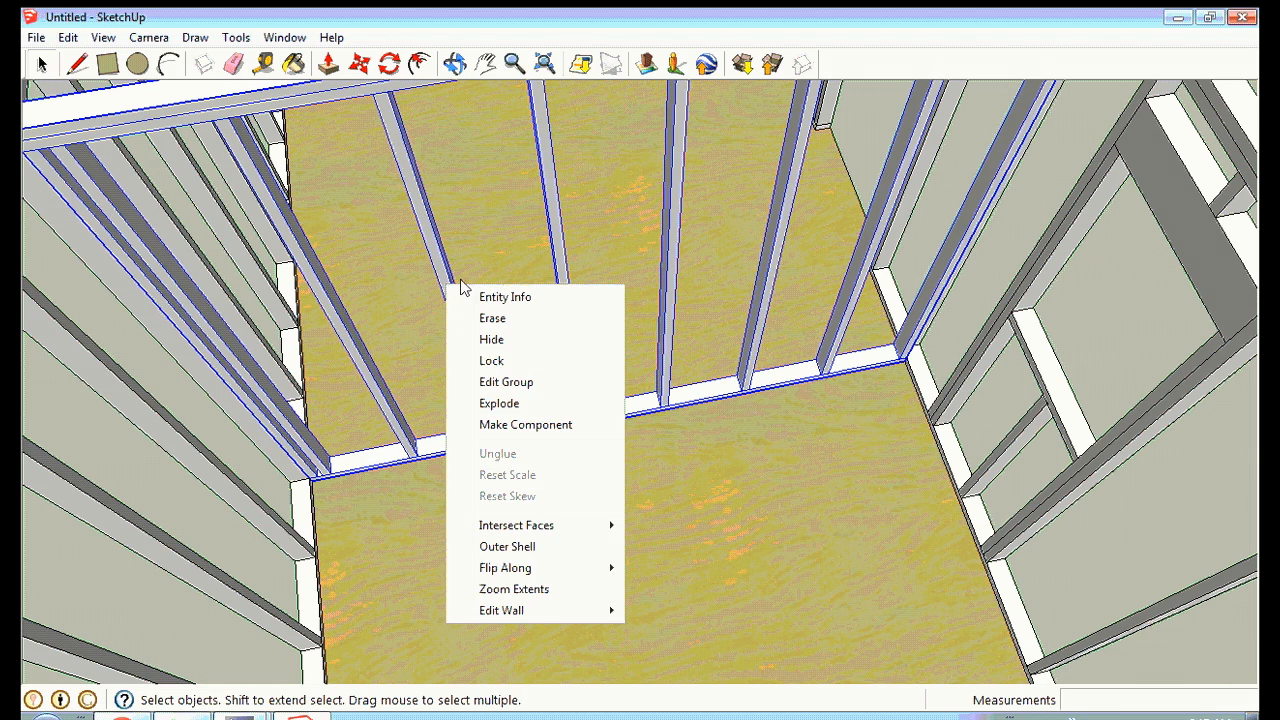
{"action": "left_click", "coordinate": [502, 384]}
{"action": "left_click", "coordinate": [270, 414]}
{"action": "key", "text": "Delete"}
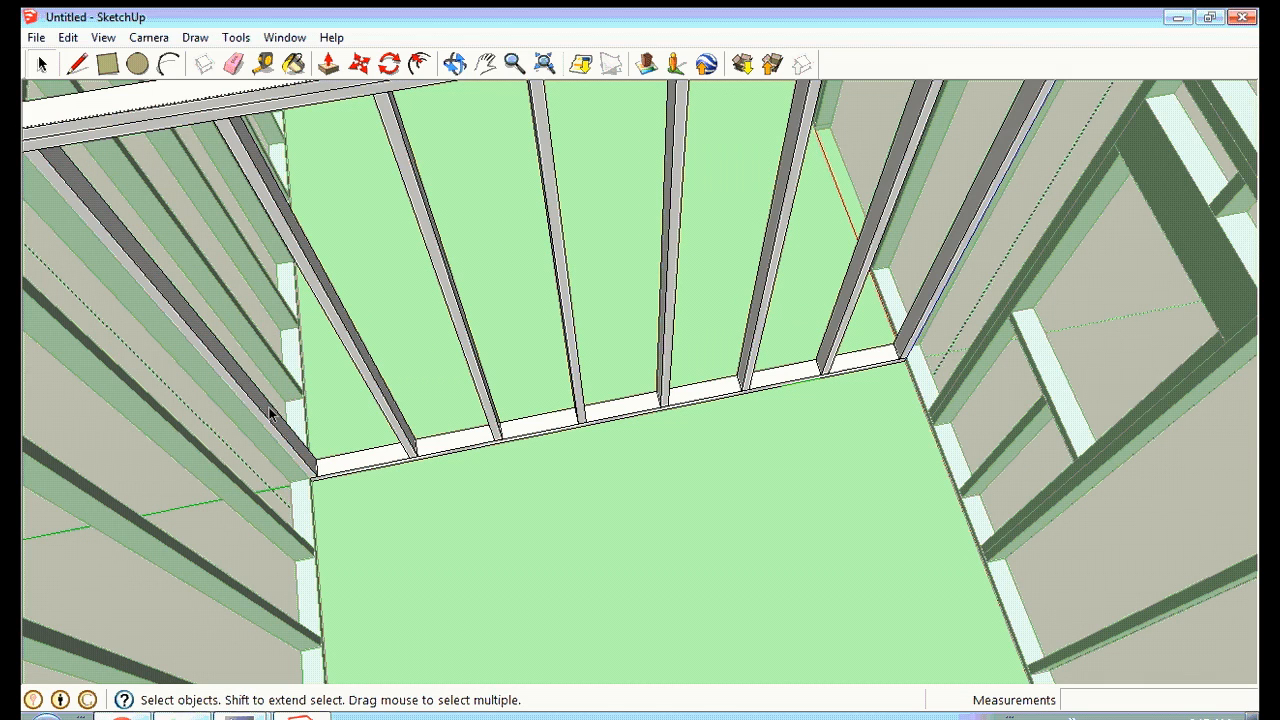
{"action": "left_click", "coordinate": [455, 64]}
{"action": "left_click_drag", "start_coordinate": [306, 255], "coordinate": [1259, 207]}
{"action": "left_click_drag", "start_coordinate": [527, 250], "coordinate": [653, 380]}
{"action": "left_click", "coordinate": [41, 64]}
{"action": "left_click", "coordinate": [78, 209]}
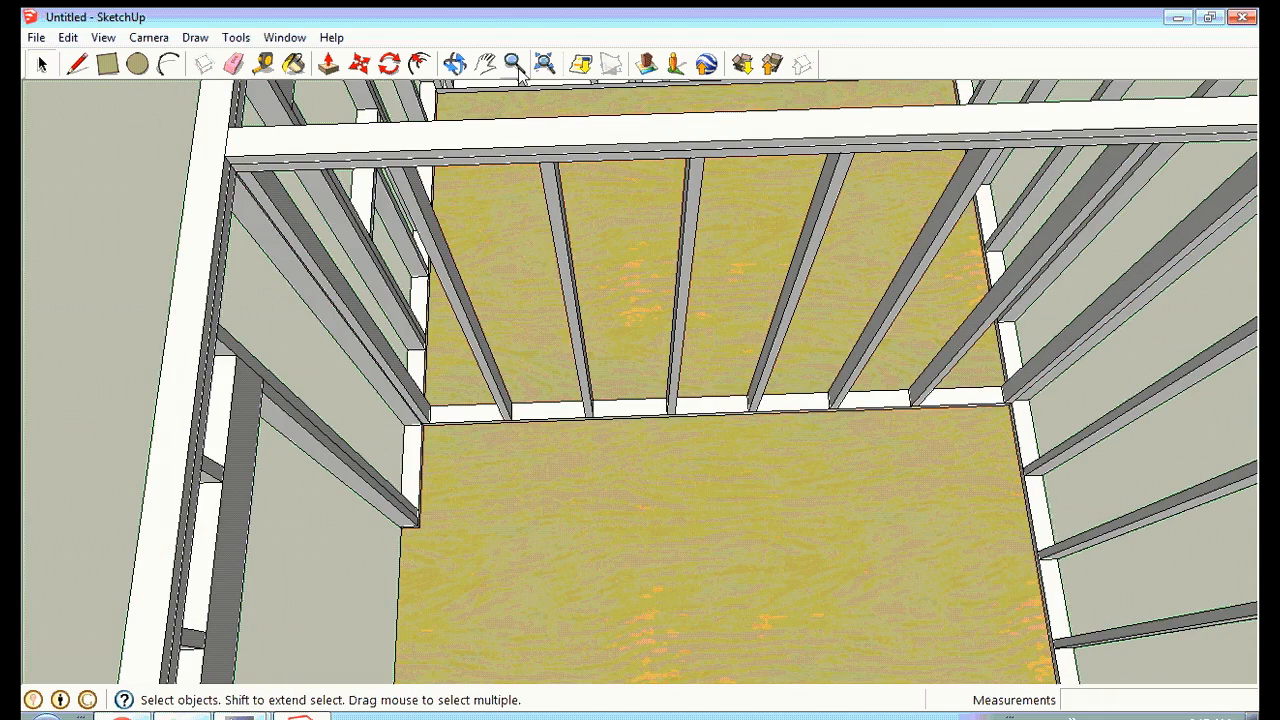
{"action": "left_click", "coordinate": [454, 64]}
{"action": "left_click_drag", "start_coordinate": [586, 280], "coordinate": [556, 156]}
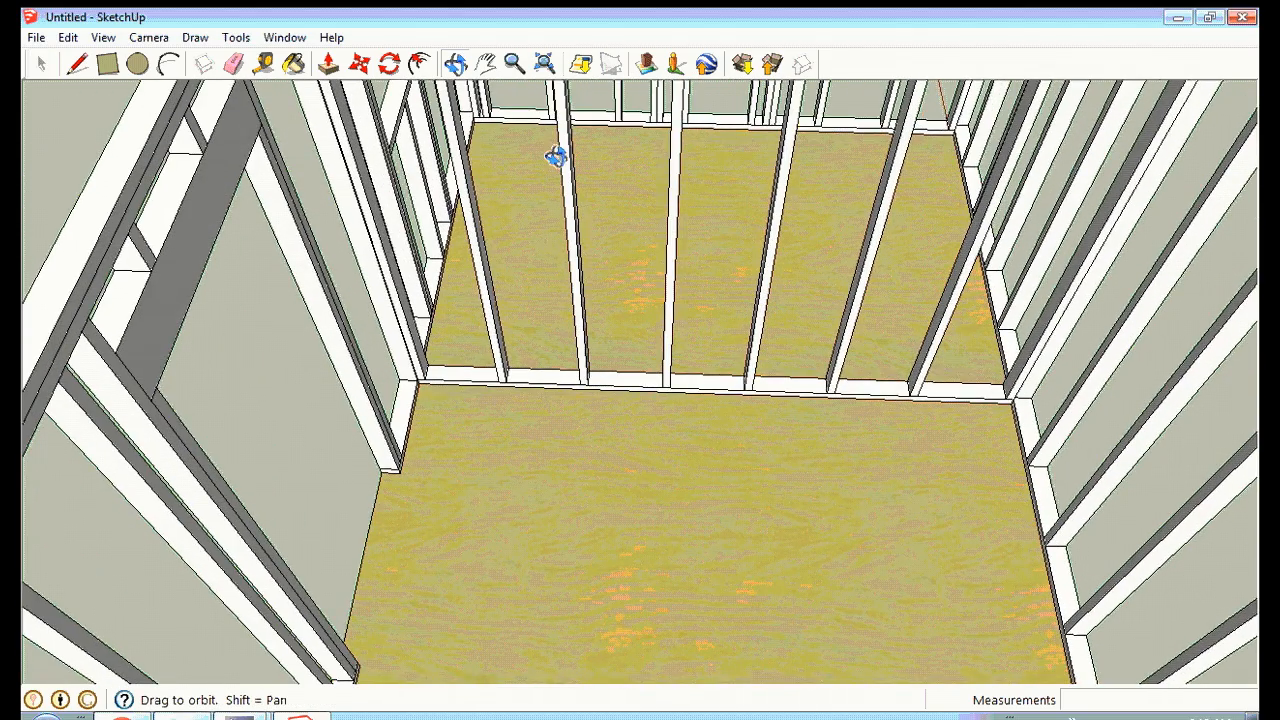
{"action": "left_click", "coordinate": [514, 64]}
{"action": "left_click_drag", "start_coordinate": [683, 152], "coordinate": [667, 235]}
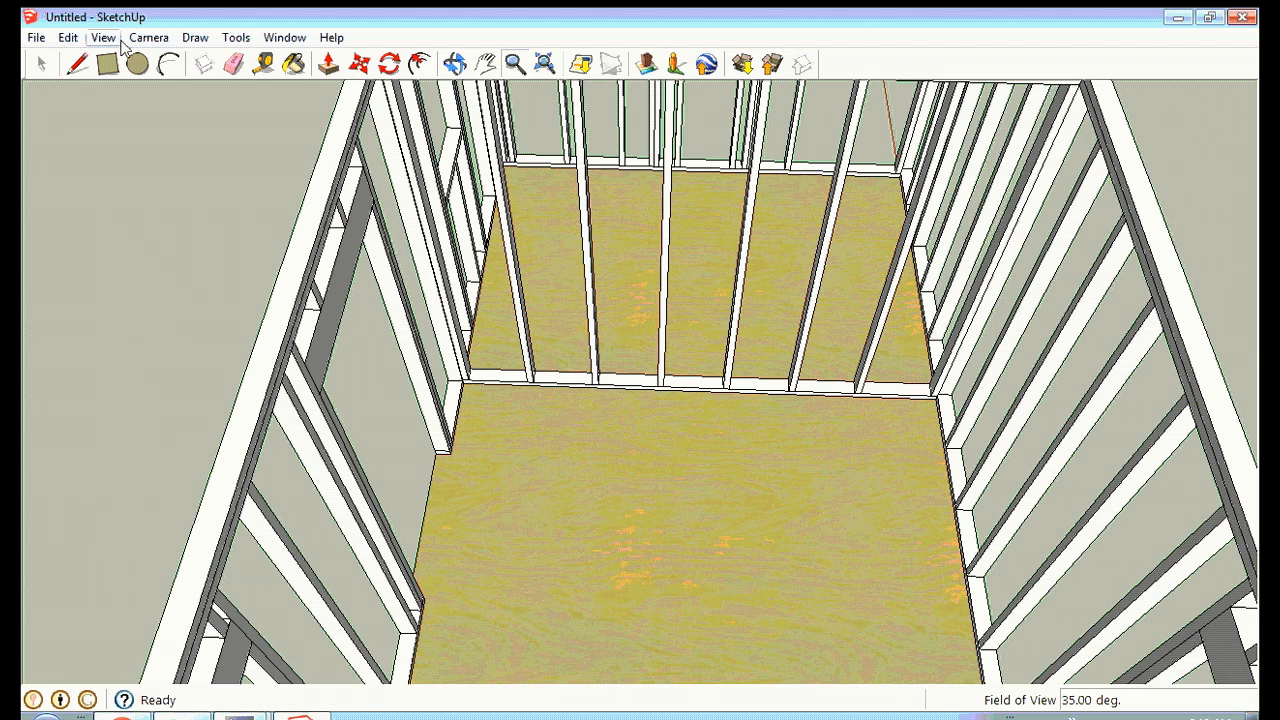
{"action": "right_click", "coordinate": [668, 197]}
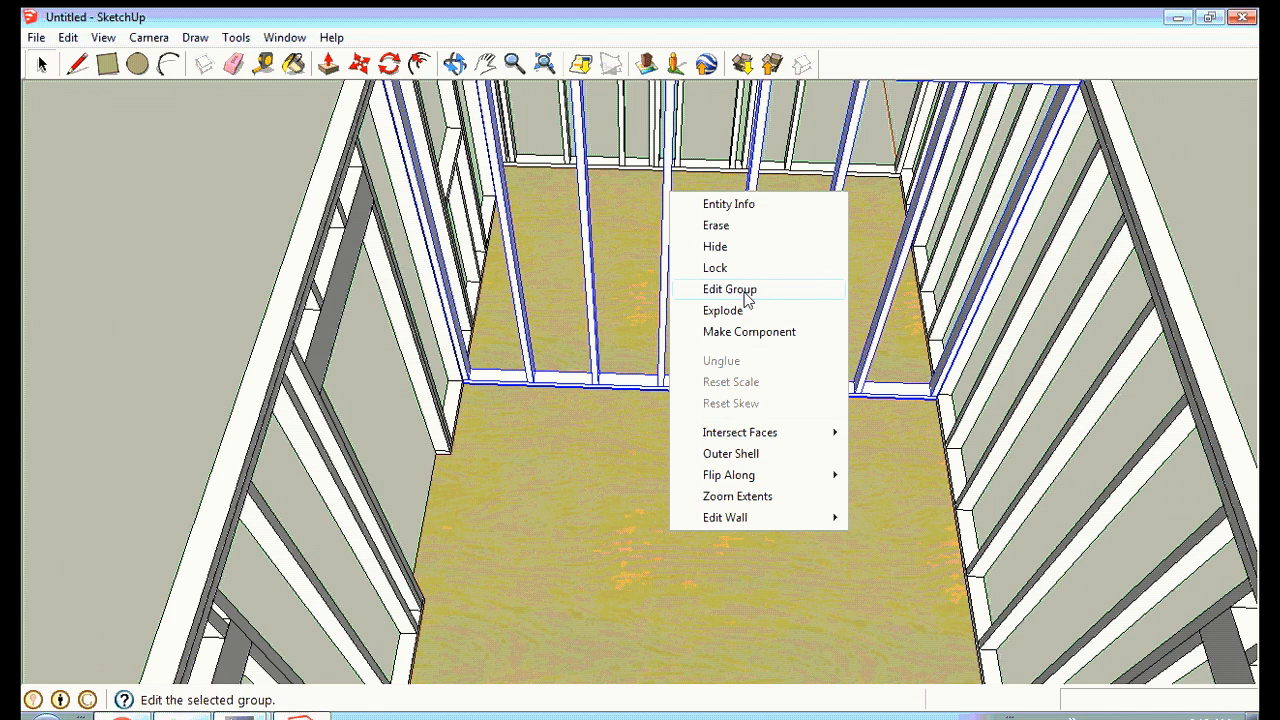
{"action": "left_click", "coordinate": [745, 290]}
{"action": "left_click", "coordinate": [585, 247]}
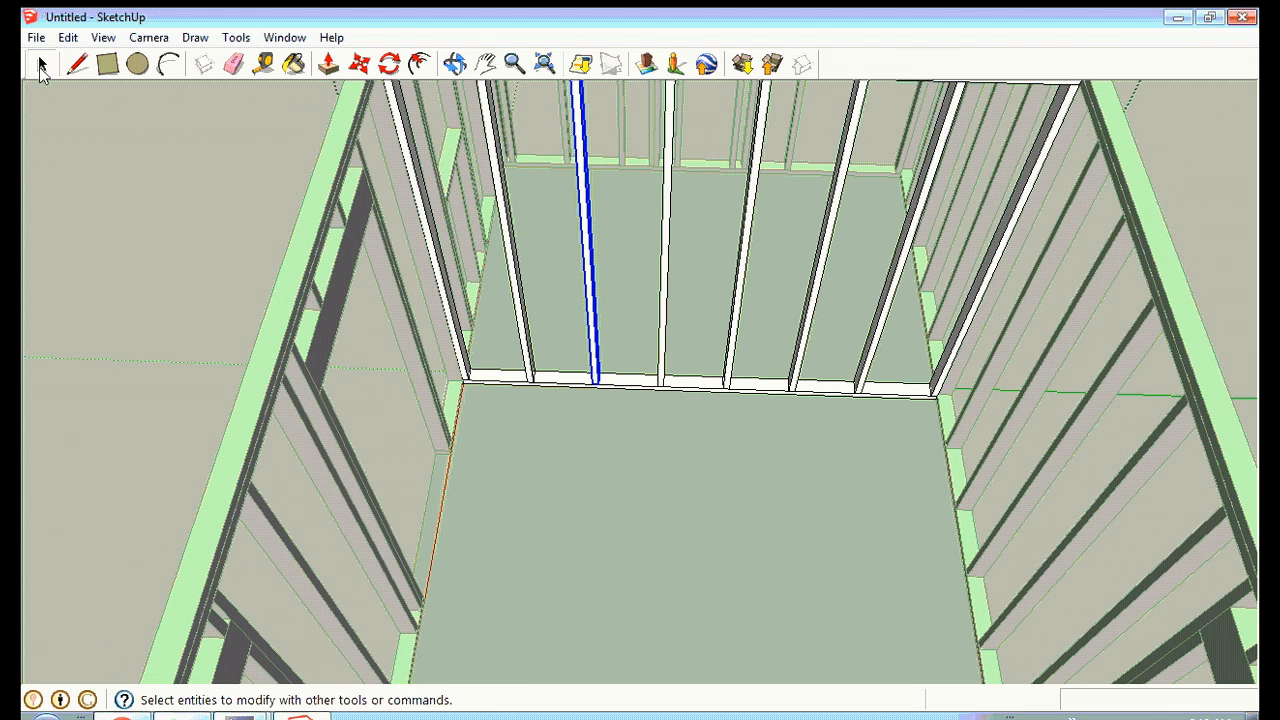
{"action": "left_click", "coordinate": [108, 145]}
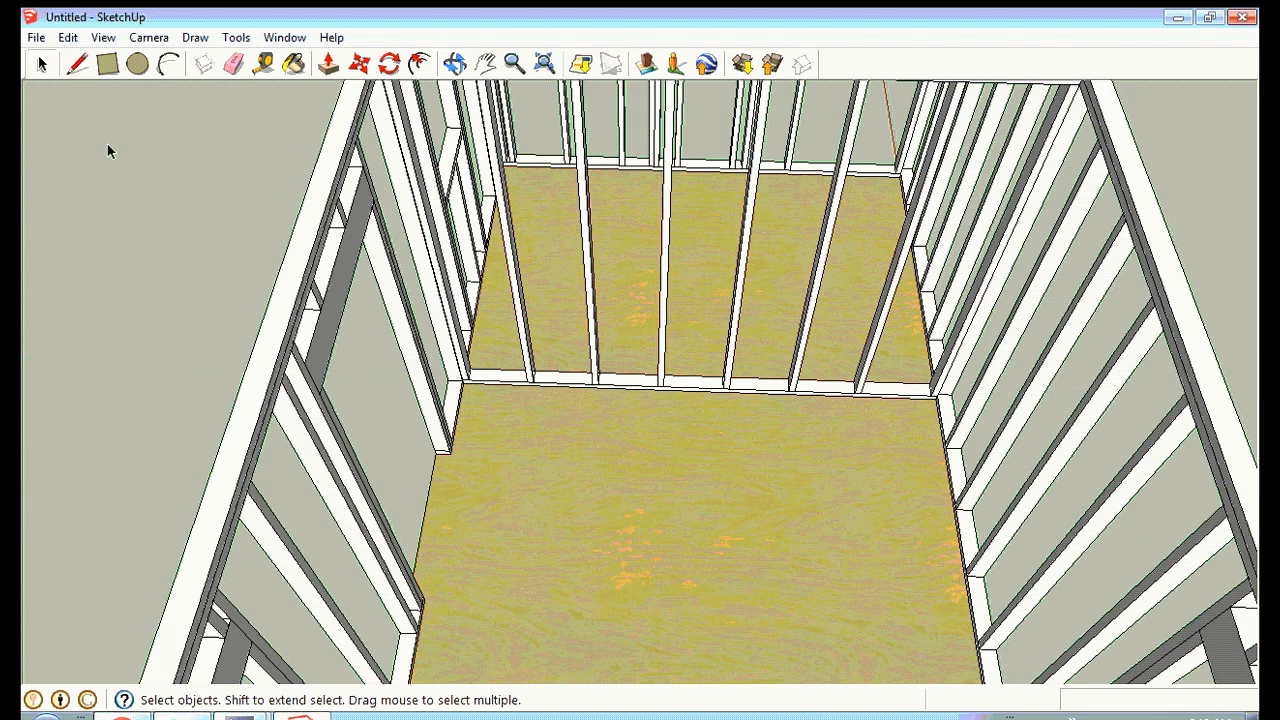
Add a center-justified door 2.6' wide to the interior wall, placed about 4' 10" along its length.
{"action": "left_click", "coordinate": [667, 244]}
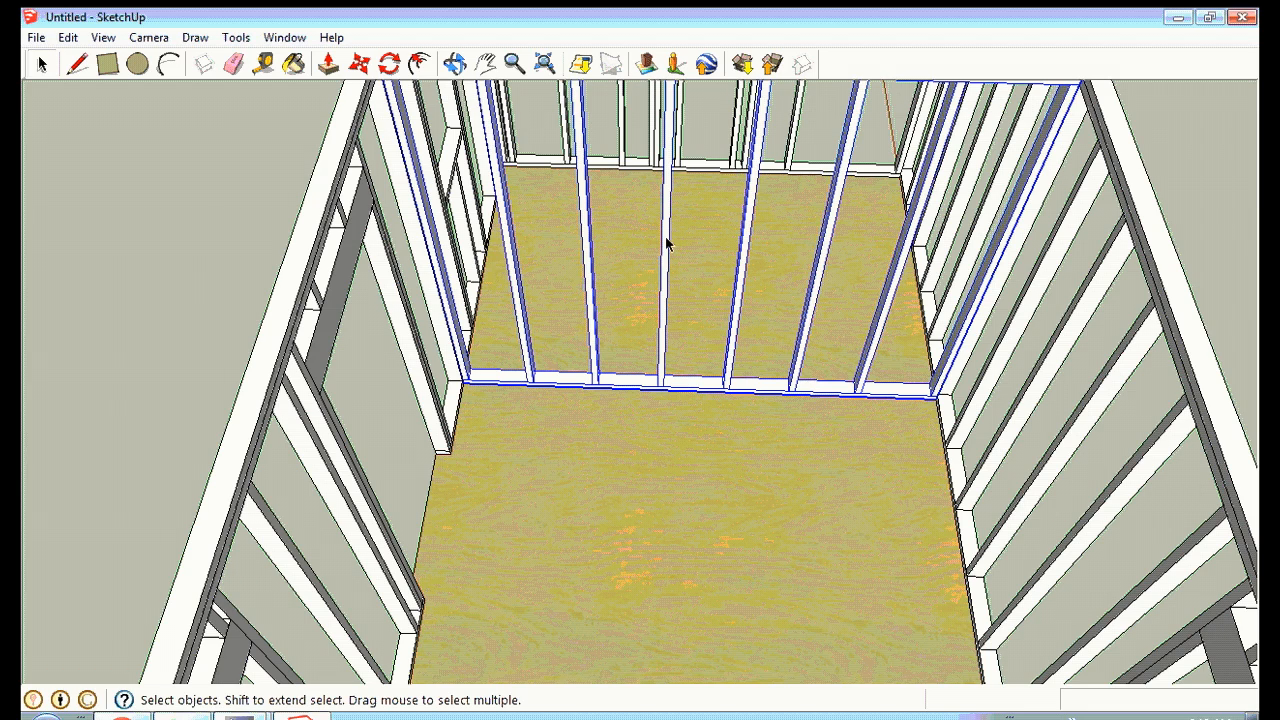
{"action": "right_click", "coordinate": [667, 244]}
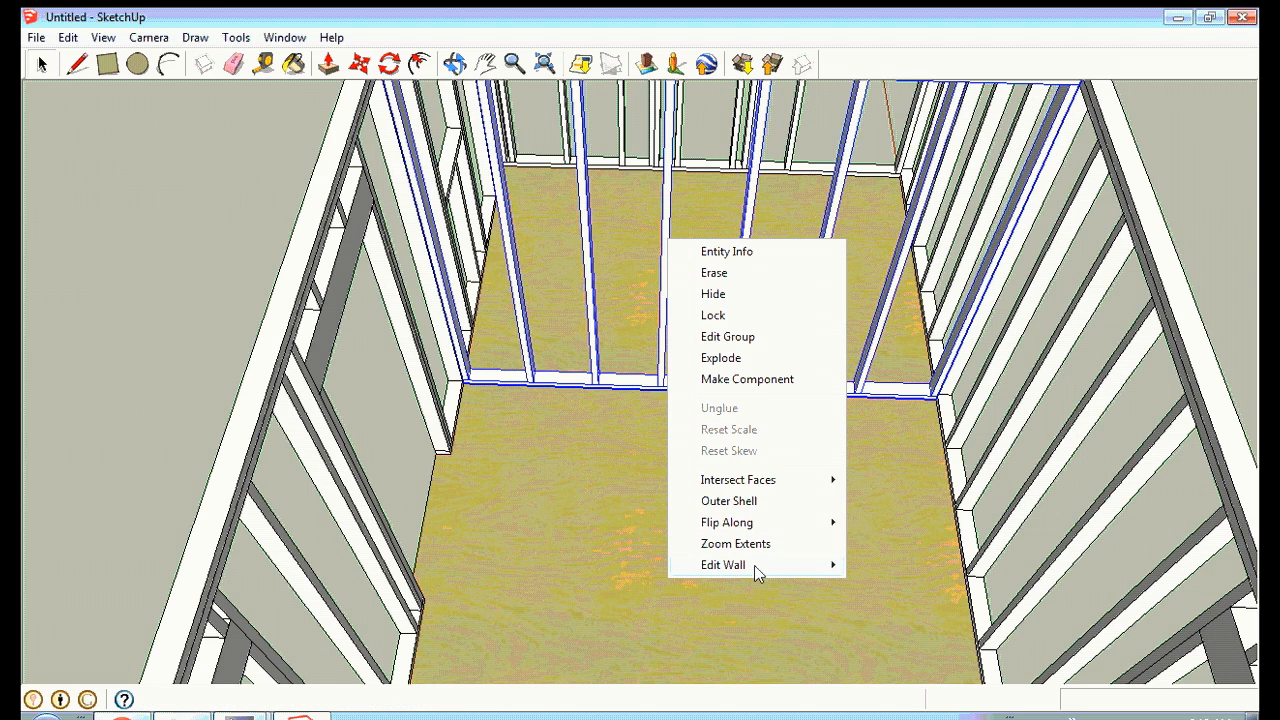
{"action": "mouse_move", "coordinate": [754, 565]}
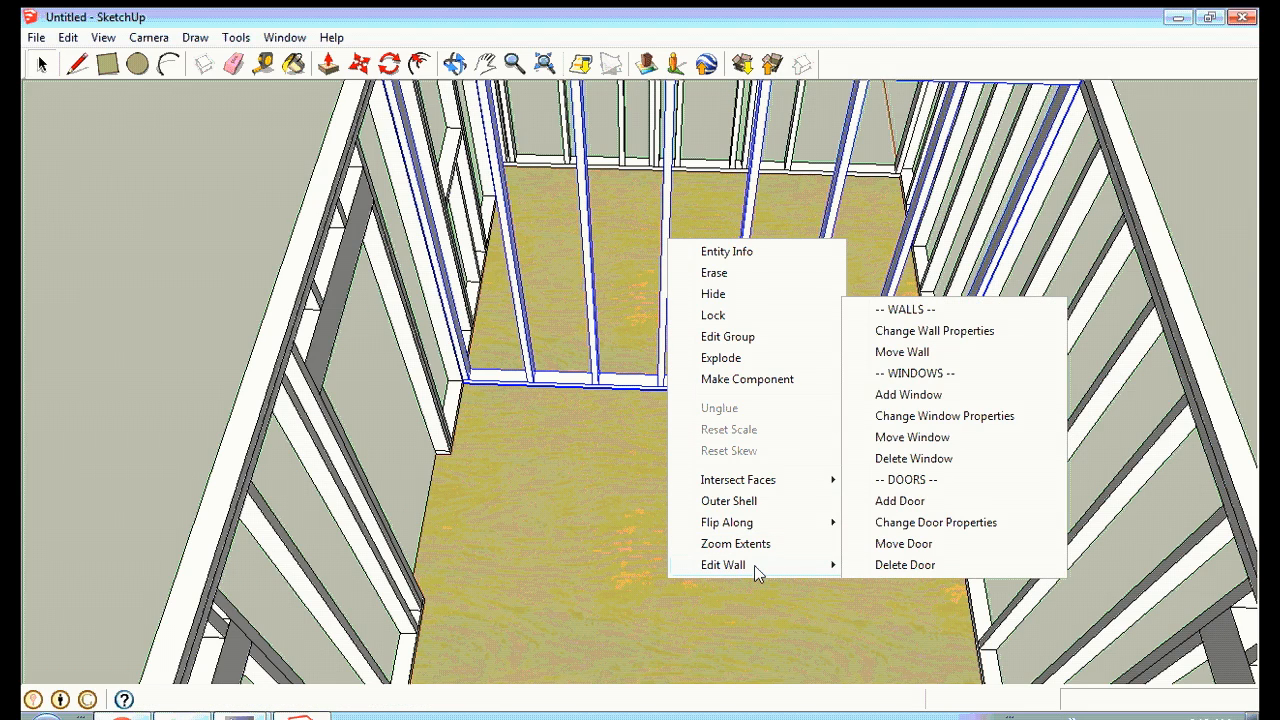
{"action": "left_click", "coordinate": [914, 503]}
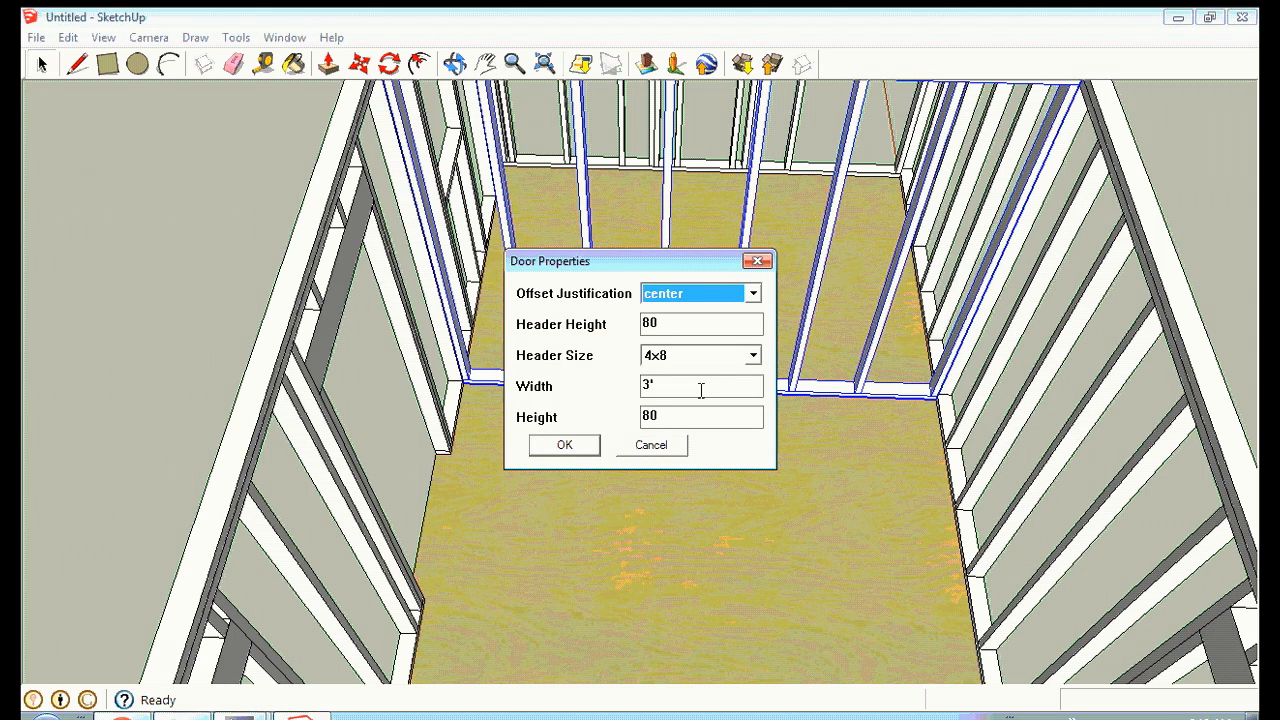
{"action": "left_click", "coordinate": [651, 386]}
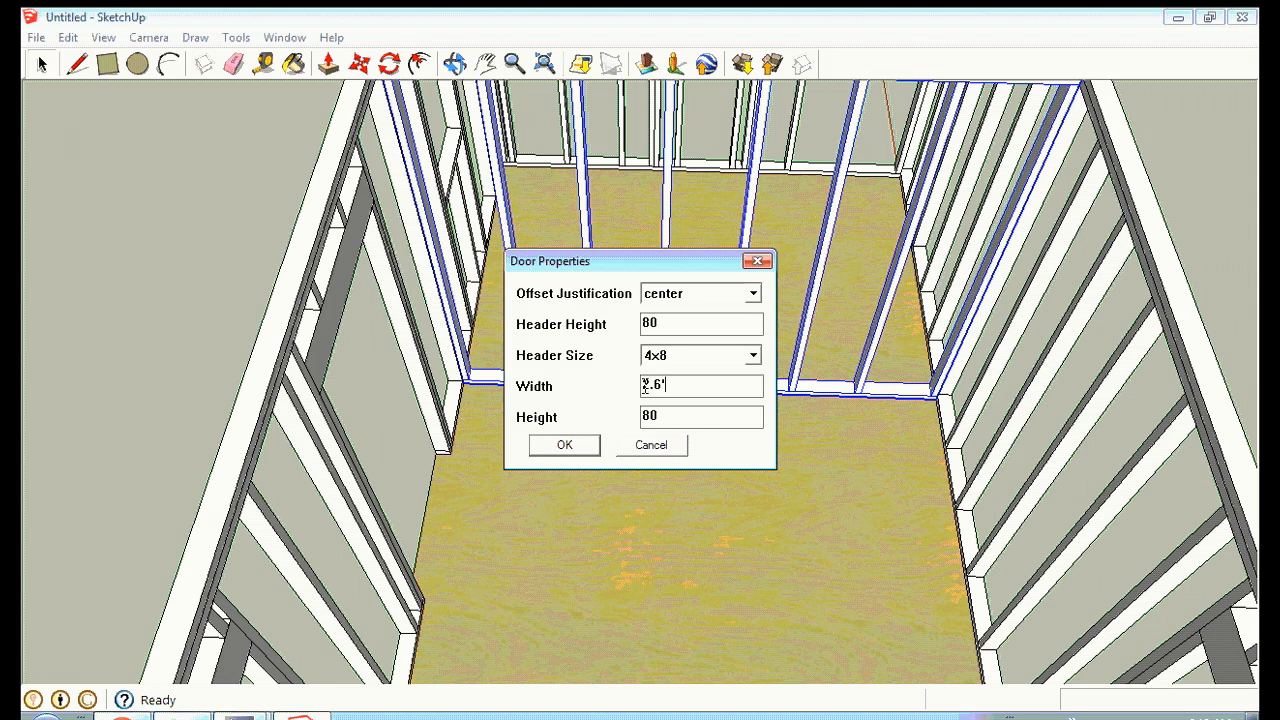
{"action": "key", "text": "Return"}
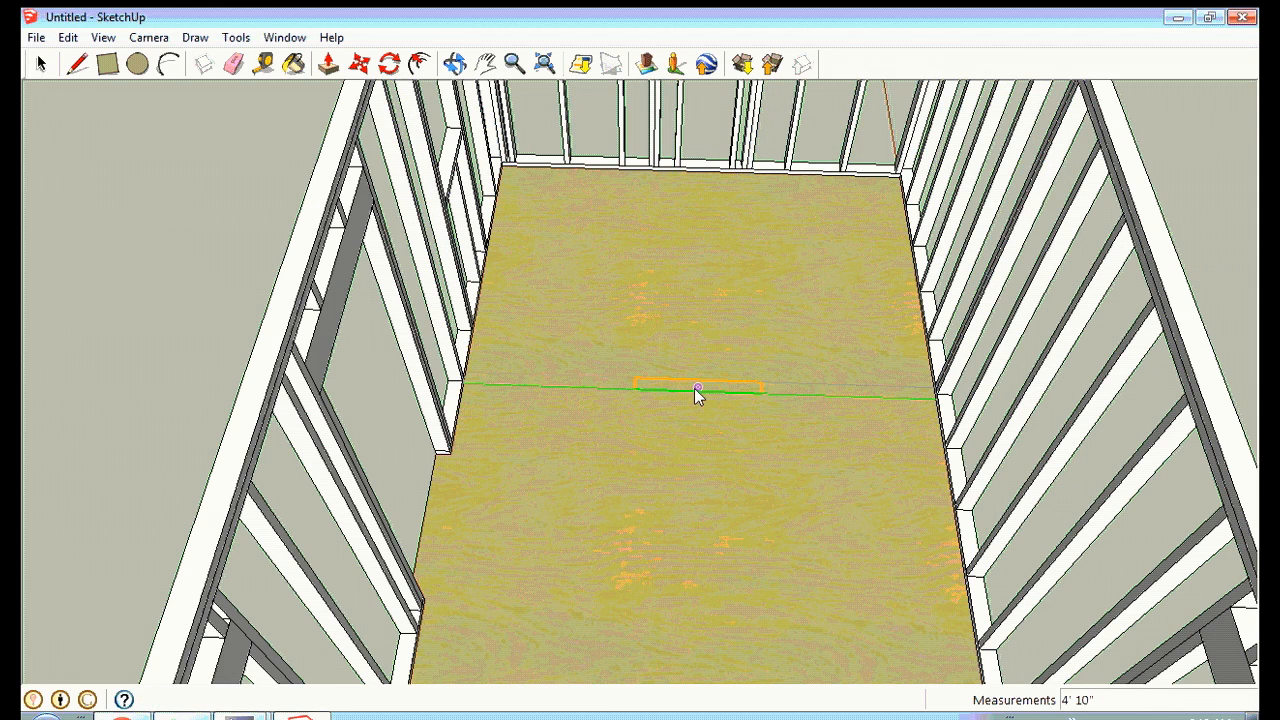
{"action": "left_click", "coordinate": [694, 396]}
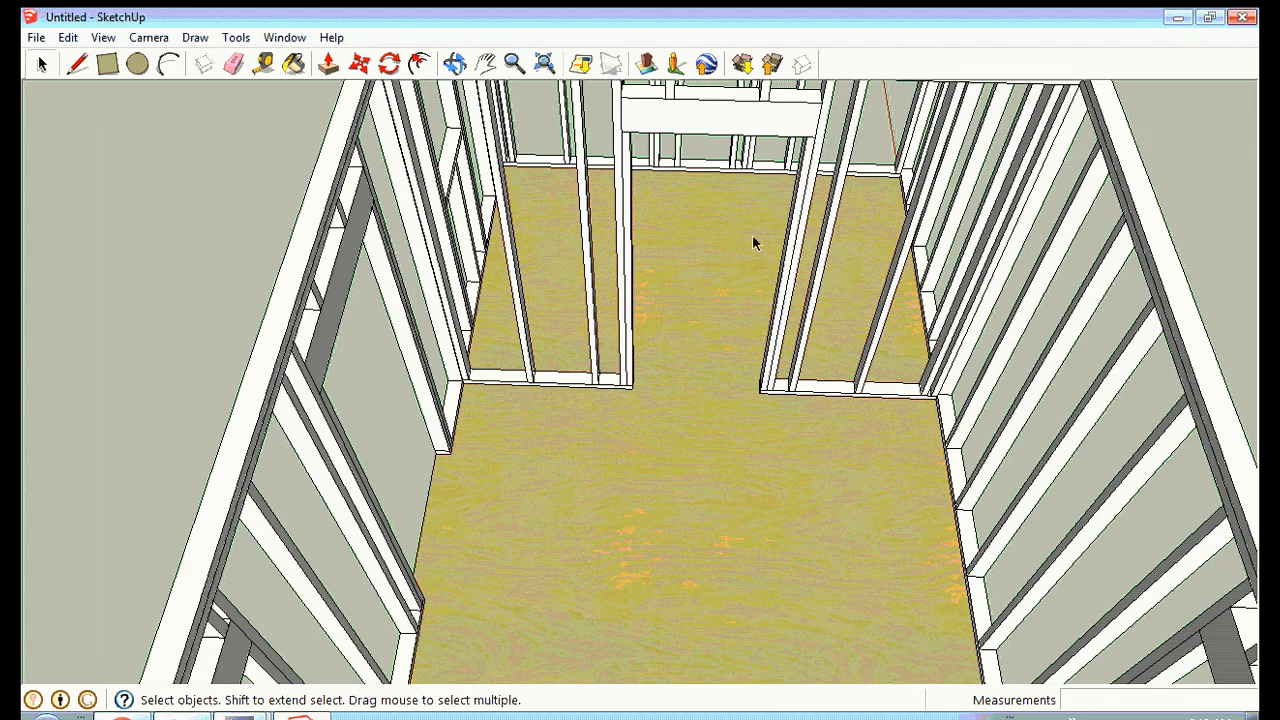
Unhide all hidden geometry to bring back the roof framing over the walls.
{"action": "left_click", "coordinate": [454, 63]}
{"action": "left_click_drag", "start_coordinate": [857, 222], "coordinate": [776, 337]}
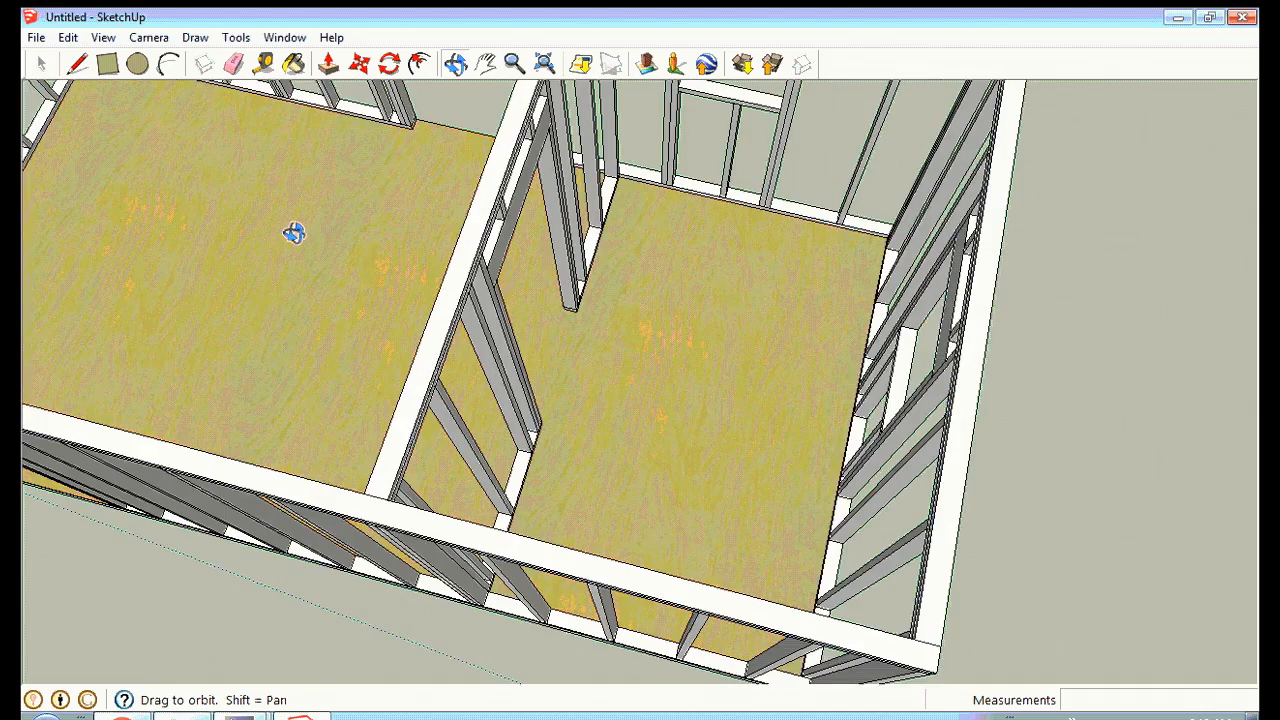
{"action": "left_click", "coordinate": [514, 63]}
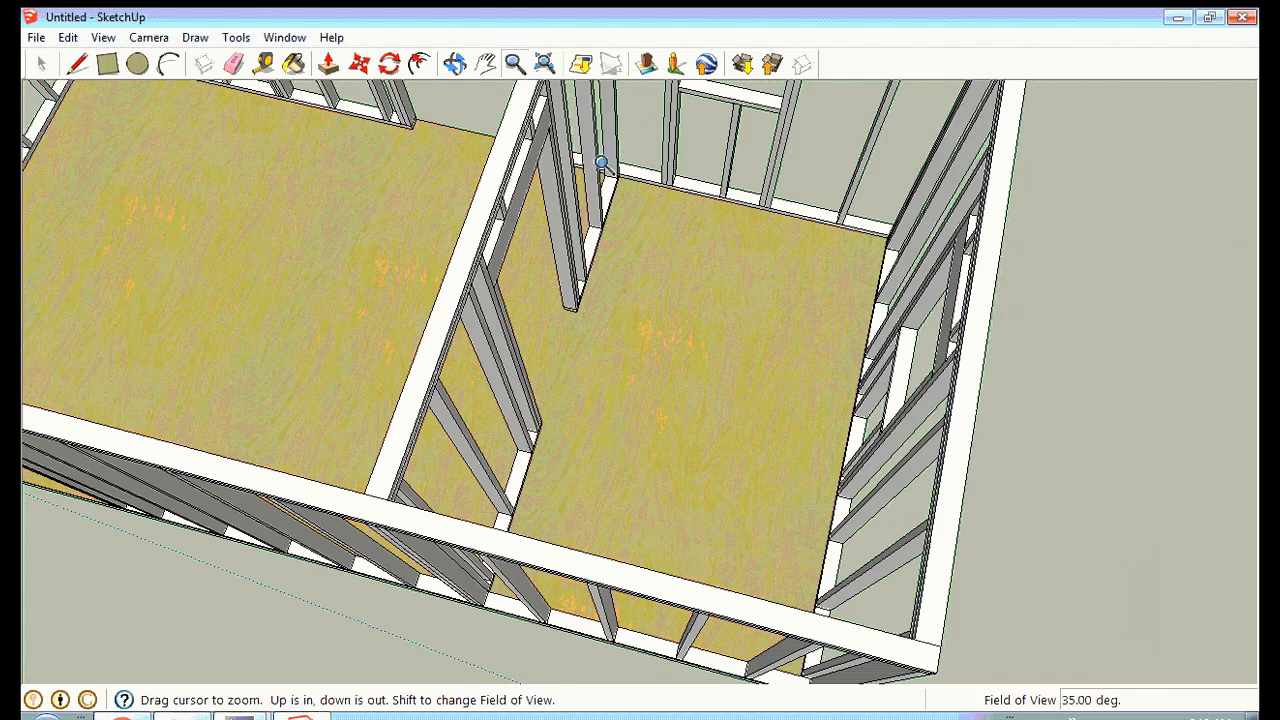
{"action": "scroll", "coordinate": [590, 318], "scroll_direction": "down", "scroll_amount": 5}
{"action": "left_click", "coordinate": [455, 63]}
{"action": "left_click_drag", "start_coordinate": [450, 300], "coordinate": [452, 193]}
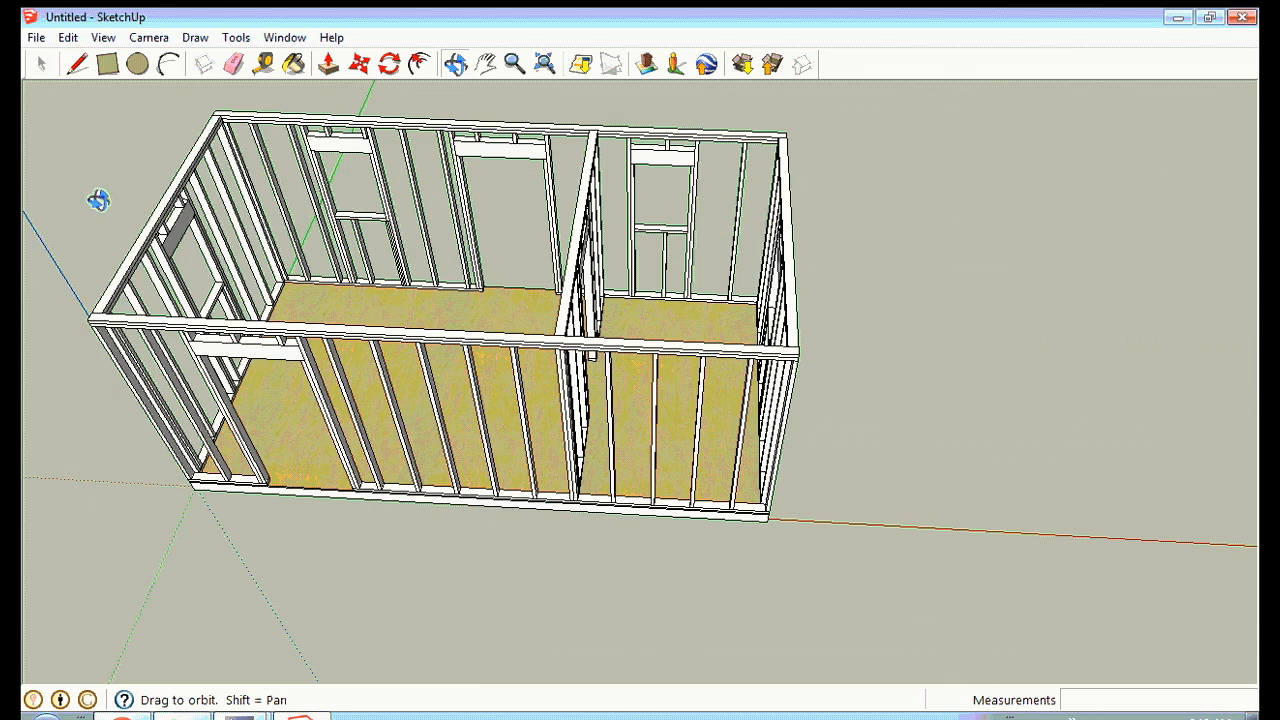
{"action": "left_click_drag", "start_coordinate": [433, 292], "coordinate": [662, 353]}
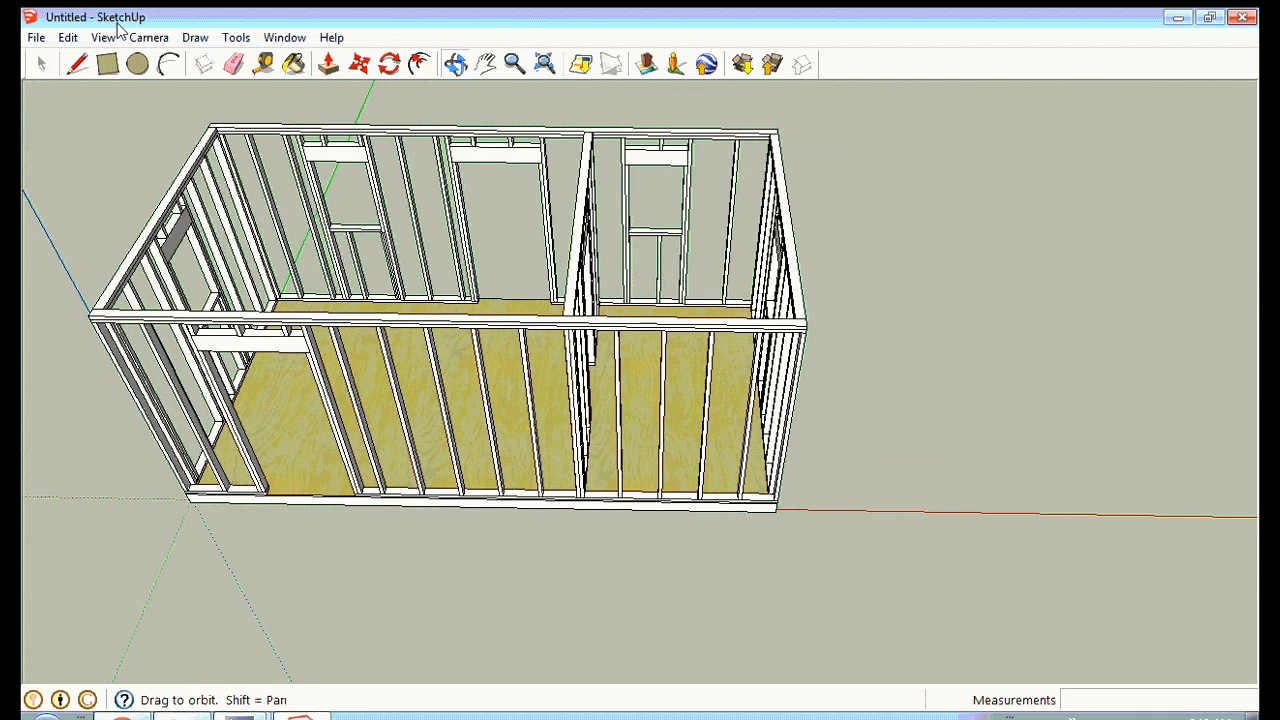
{"action": "left_click", "coordinate": [70, 37]}
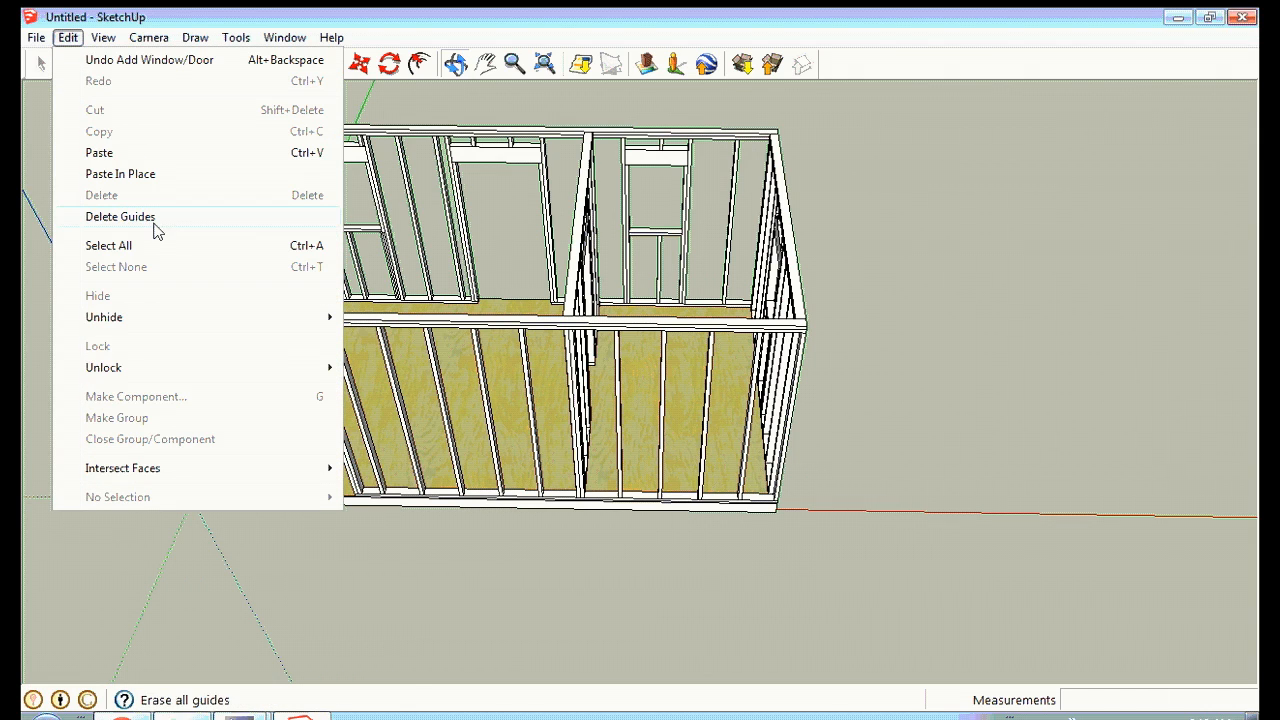
{"action": "mouse_move", "coordinate": [177, 320]}
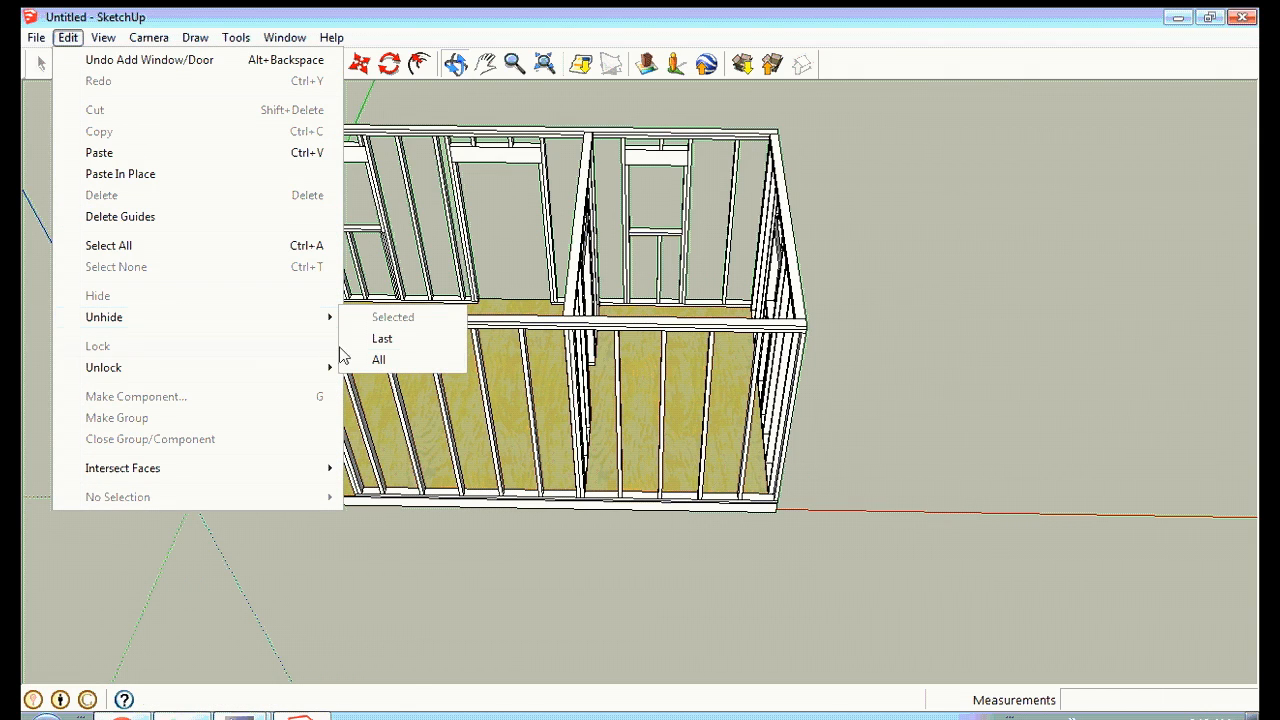
{"action": "left_click", "coordinate": [385, 361]}
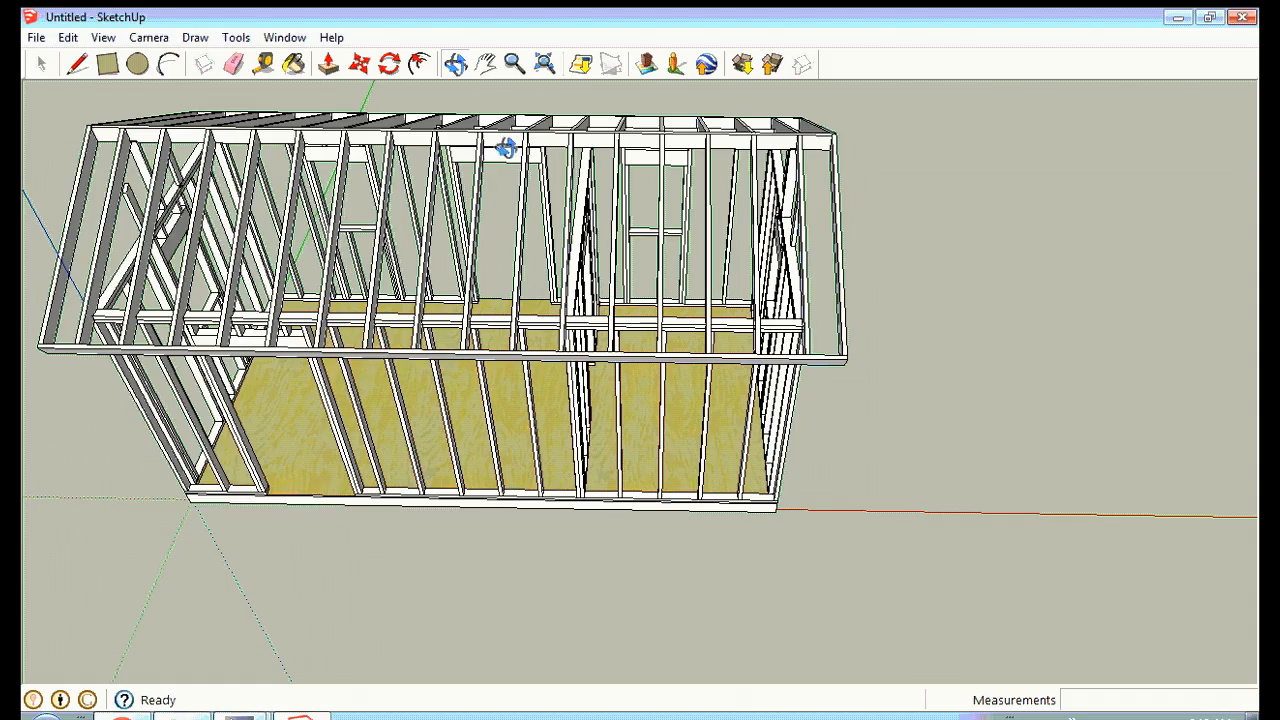
Examine the complete building frame from the long sides and the gable end, including roof, wall openings and interior wall.
{"action": "left_click", "coordinate": [455, 64]}
{"action": "left_click_drag", "start_coordinate": [840, 120], "coordinate": [600, 420]}
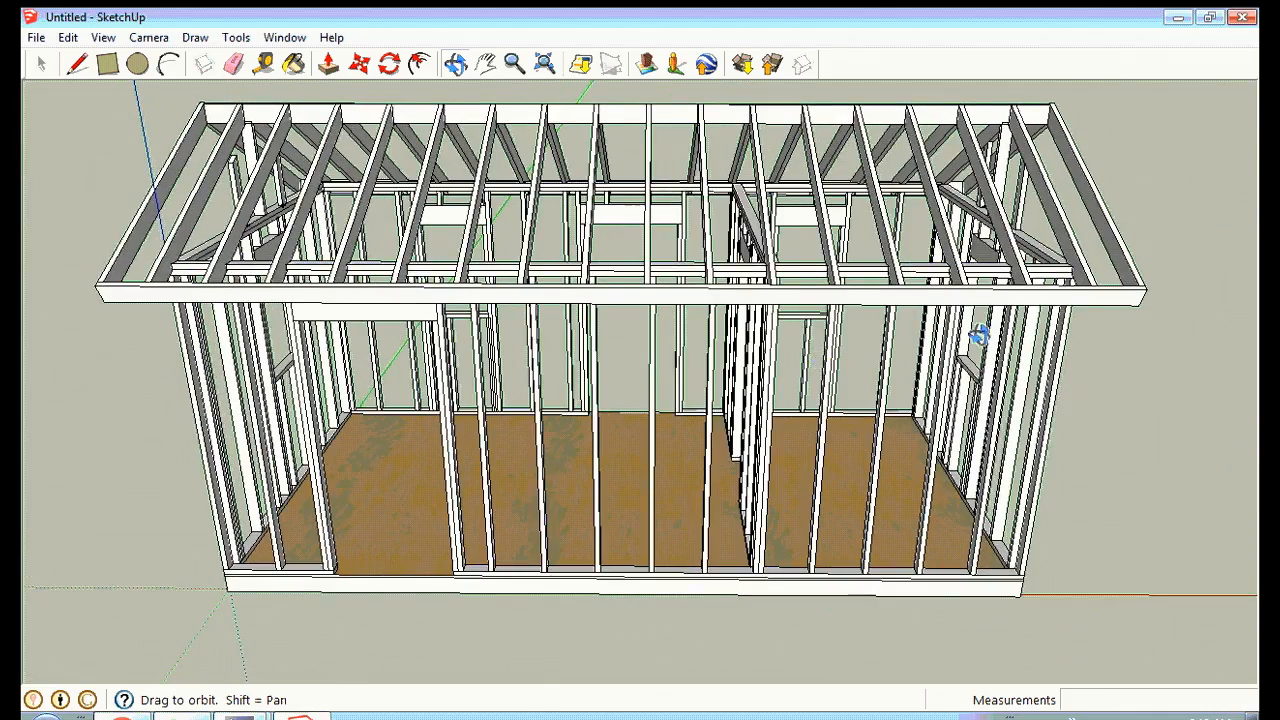
{"action": "left_click_drag", "start_coordinate": [980, 337], "coordinate": [557, 277]}
{"action": "left_click_drag", "start_coordinate": [908, 365], "coordinate": [723, 394]}
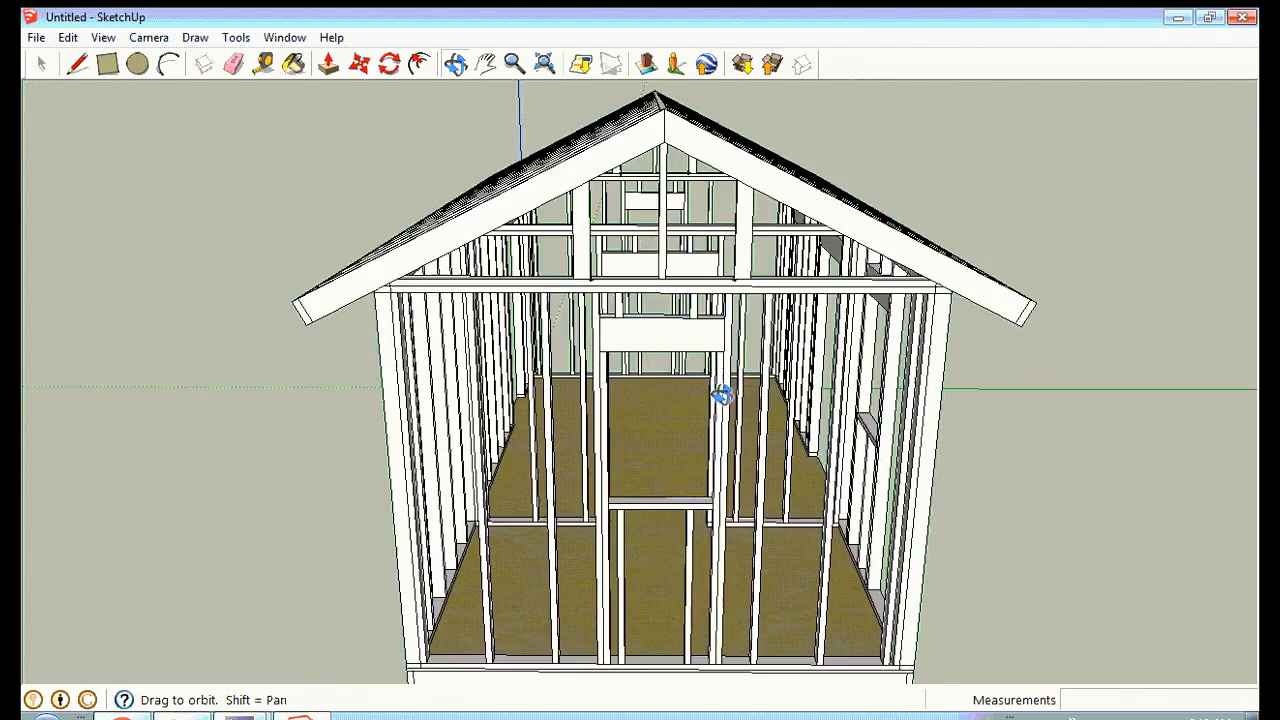
{"action": "left_click_drag", "start_coordinate": [1097, 339], "coordinate": [429, 434]}
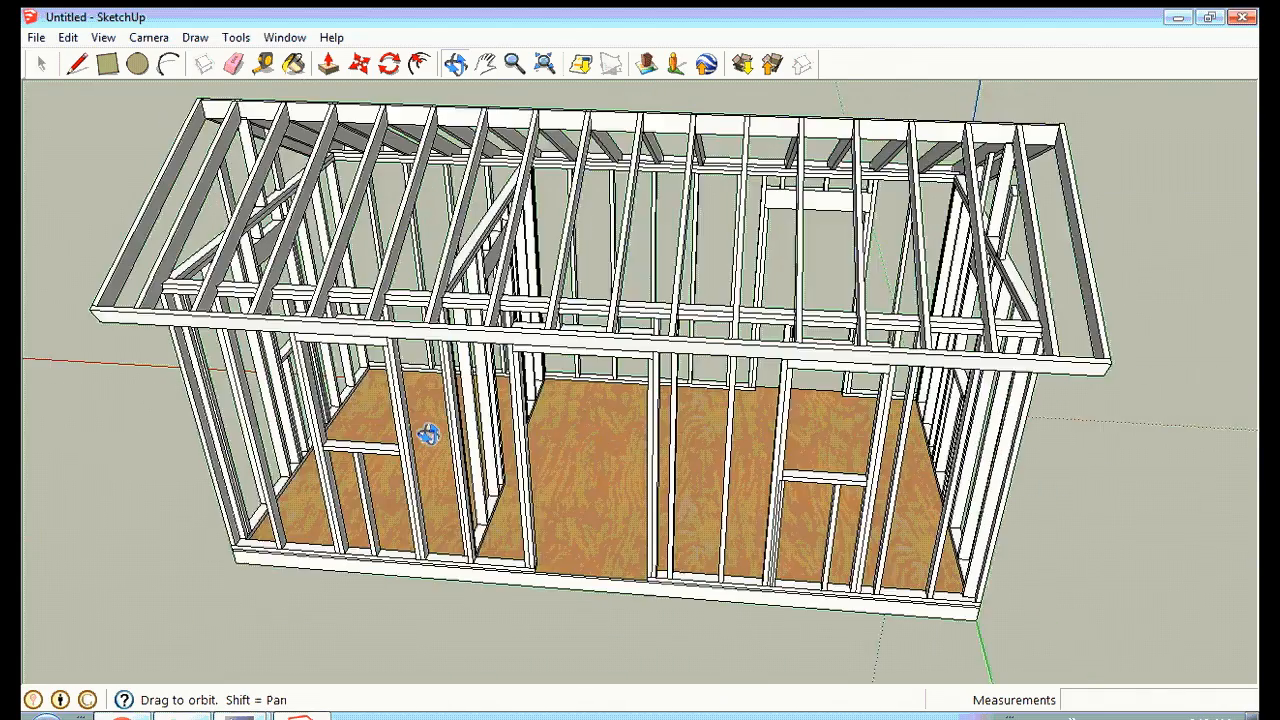
{"action": "left_click_drag", "start_coordinate": [983, 357], "coordinate": [722, 192]}
{"action": "left_click_drag", "start_coordinate": [930, 233], "coordinate": [645, 290]}
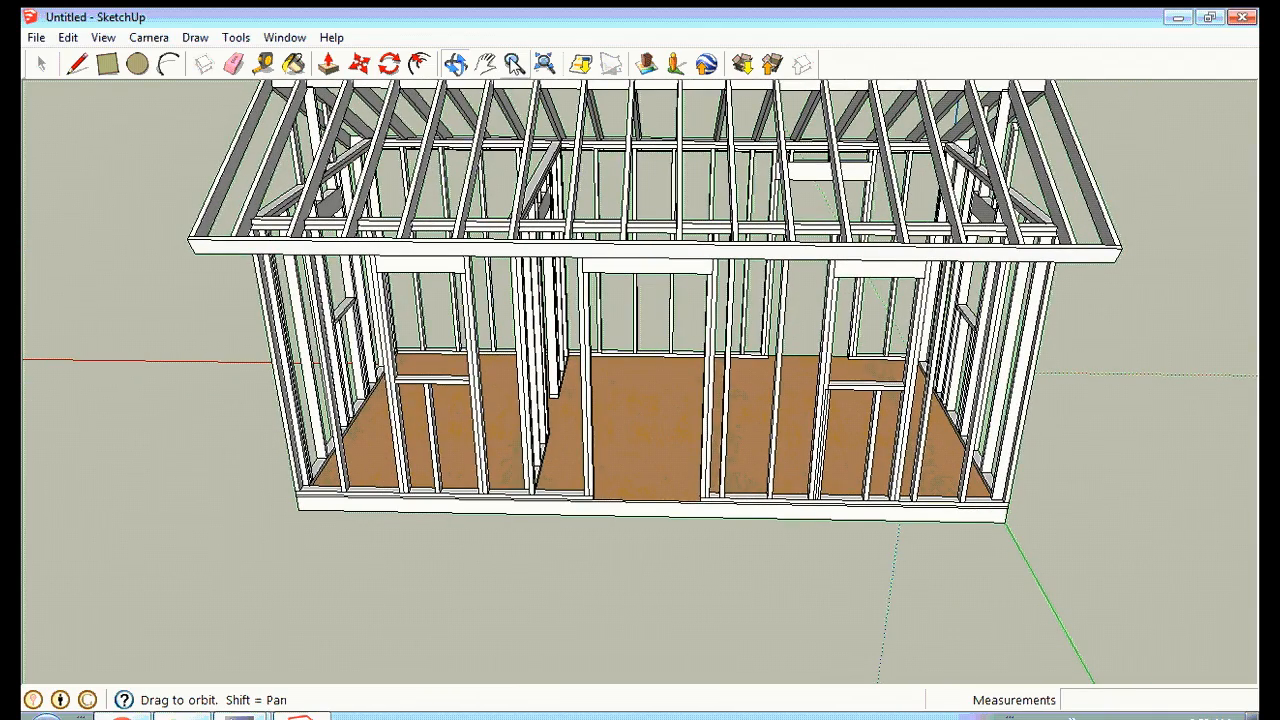
{"action": "left_click", "coordinate": [485, 63]}
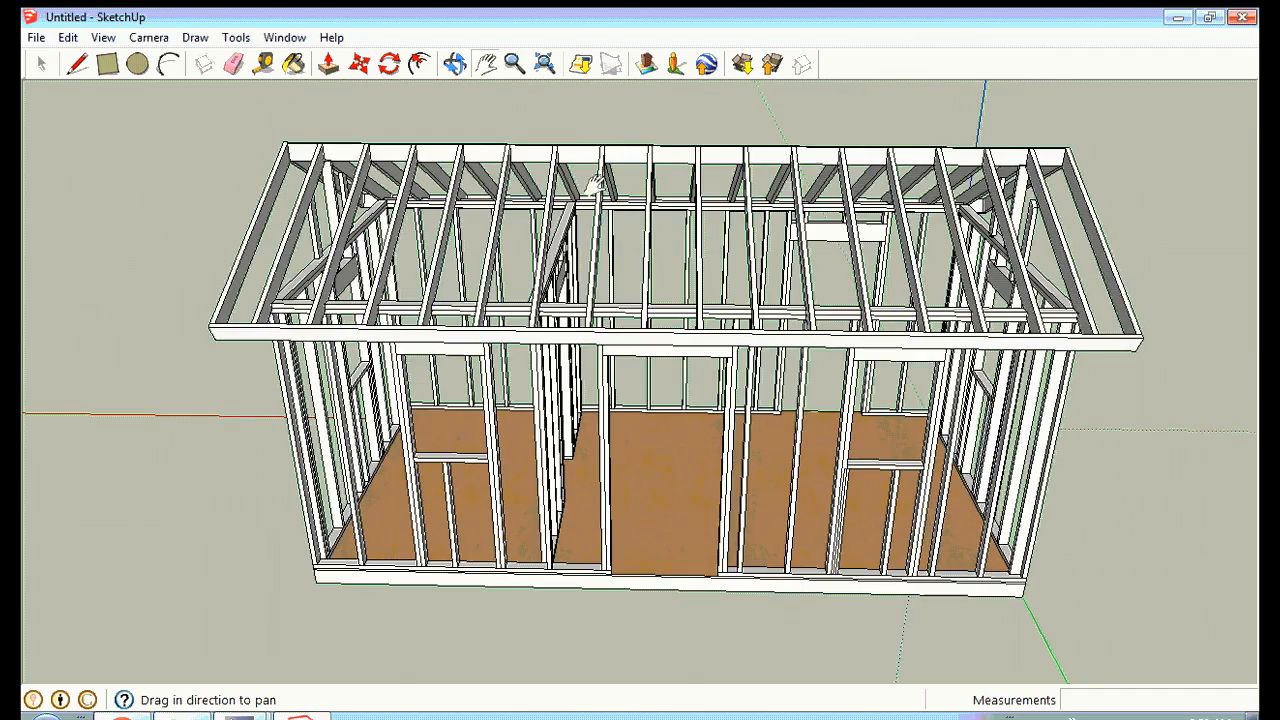
{"action": "left_click", "coordinate": [455, 63]}
{"action": "left_click_drag", "start_coordinate": [363, 263], "coordinate": [832, 182]}
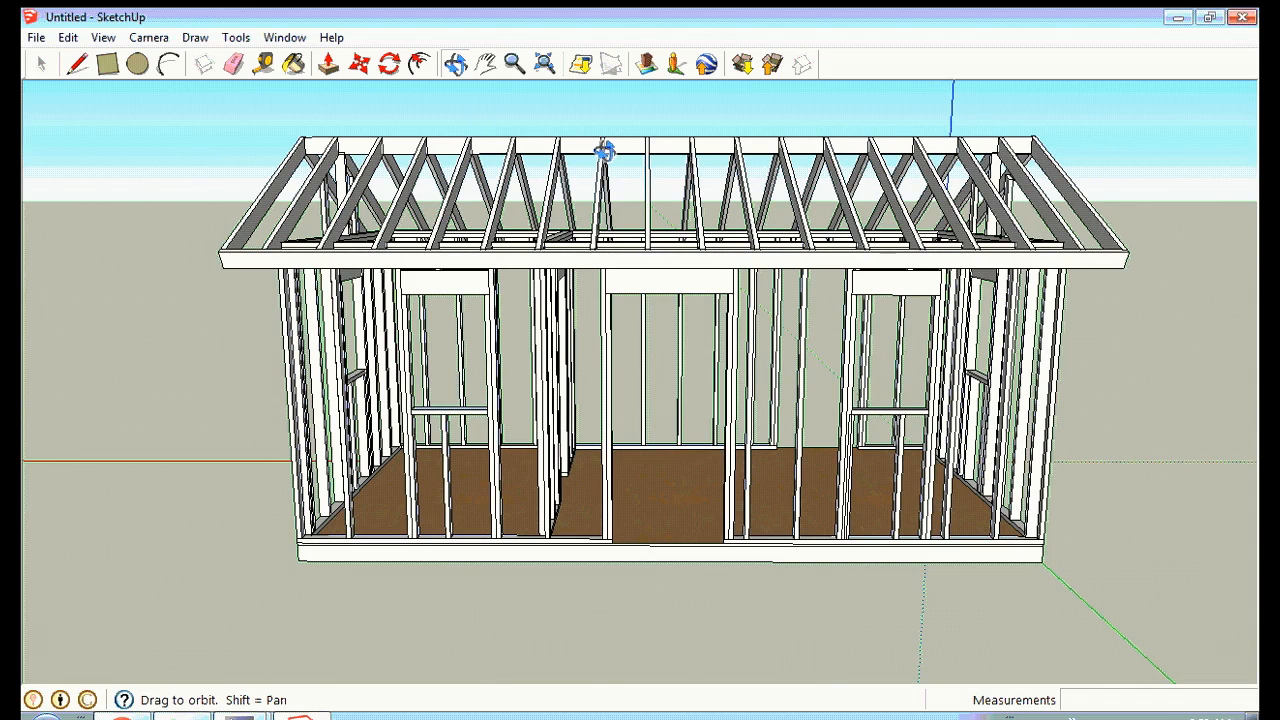